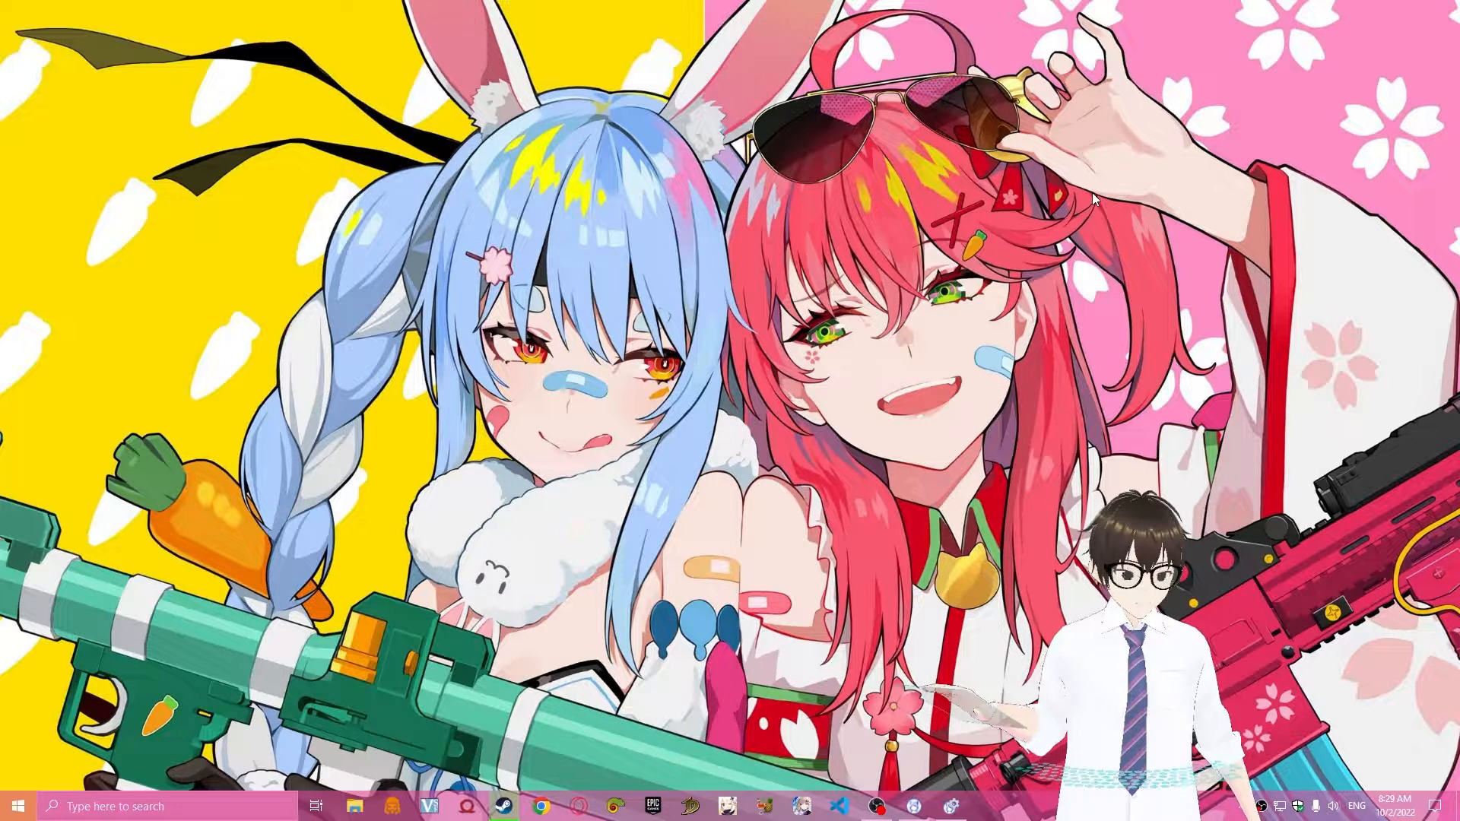
Open Chrome and search Google for "free 3d vtuber models".
{"action": "left_click", "coordinate": [532, 808]}
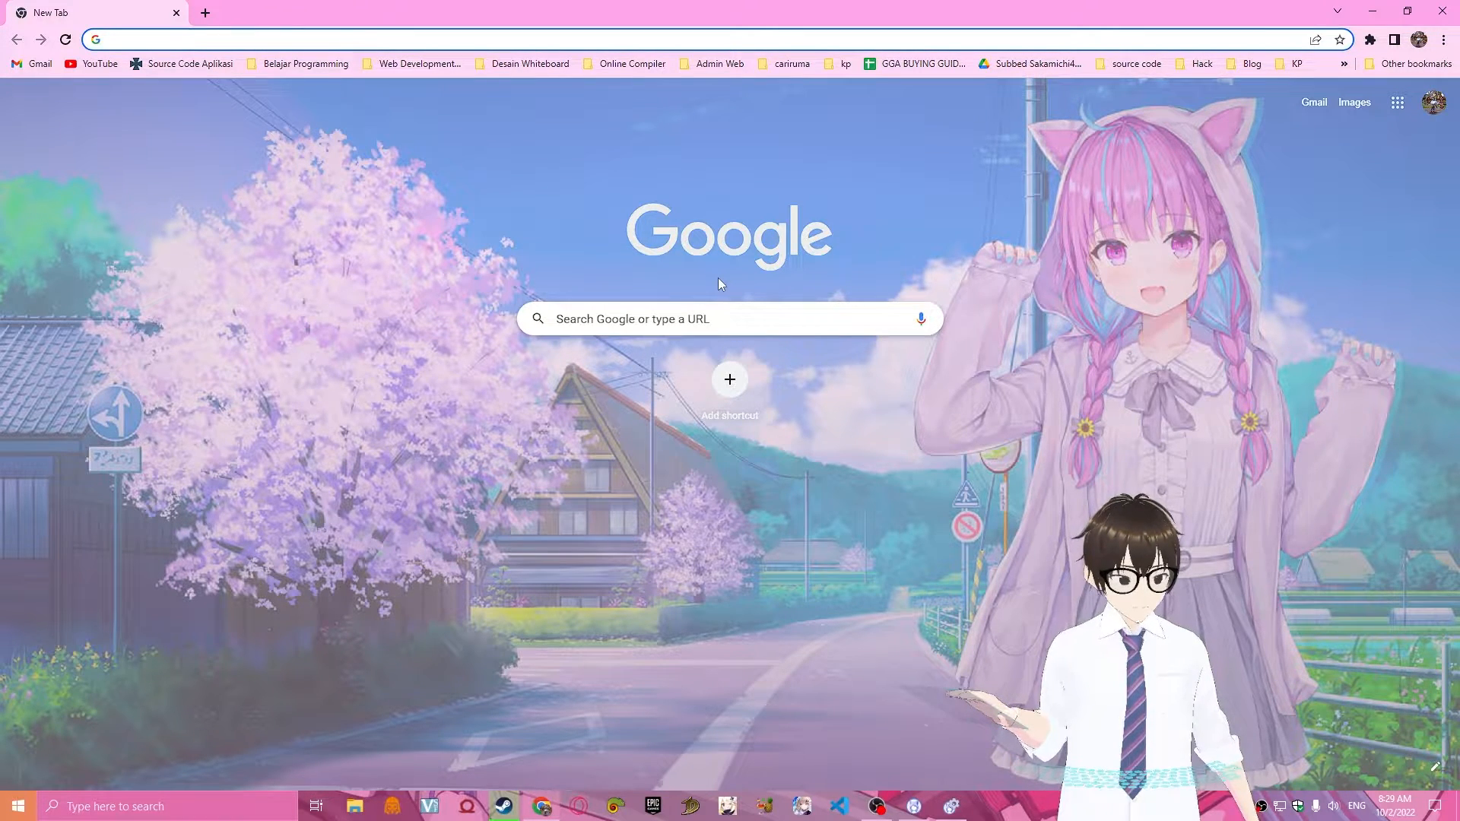
{"action": "type", "text": "free"}
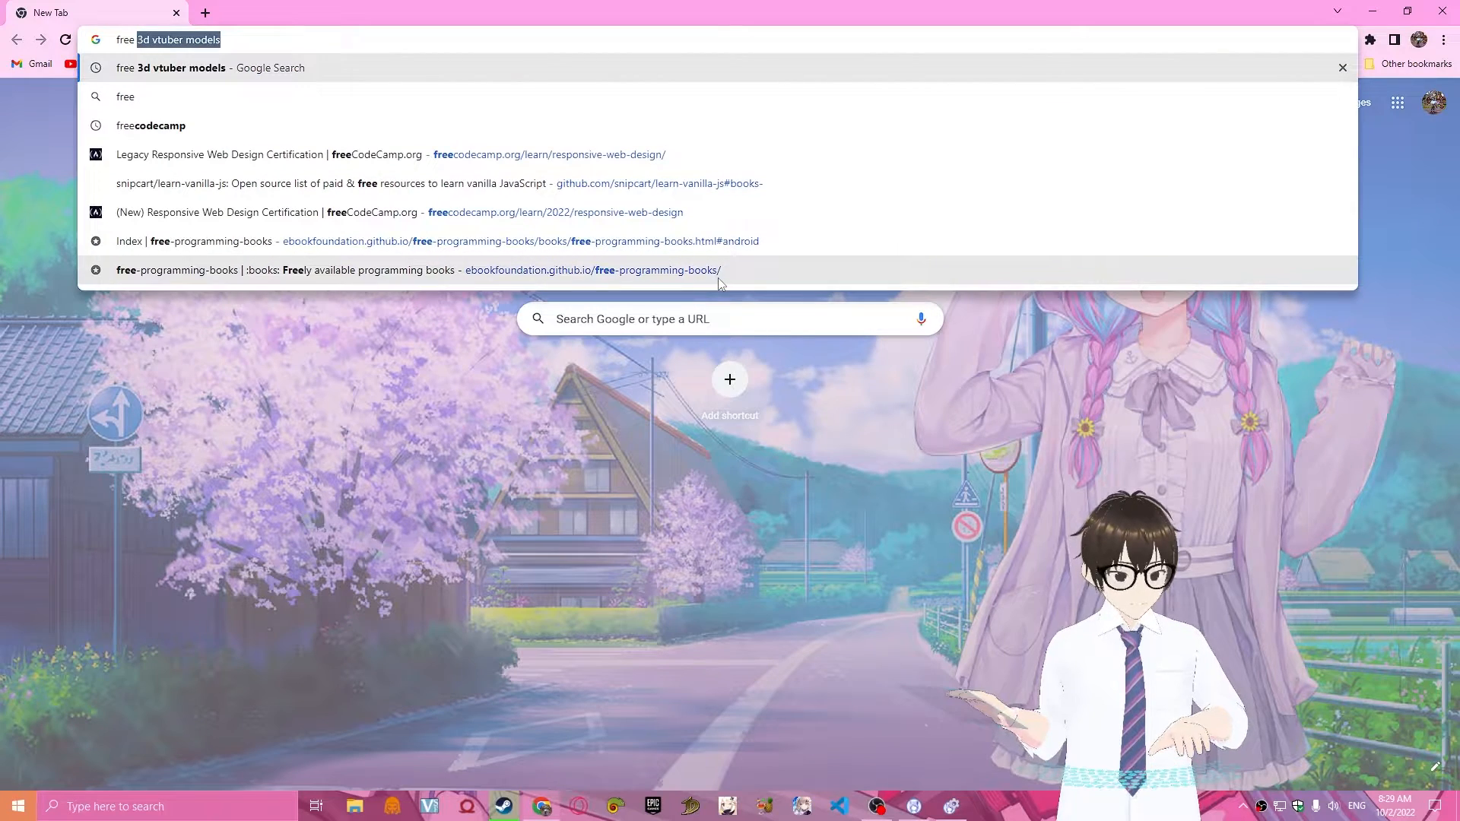
{"action": "key", "text": "Return"}
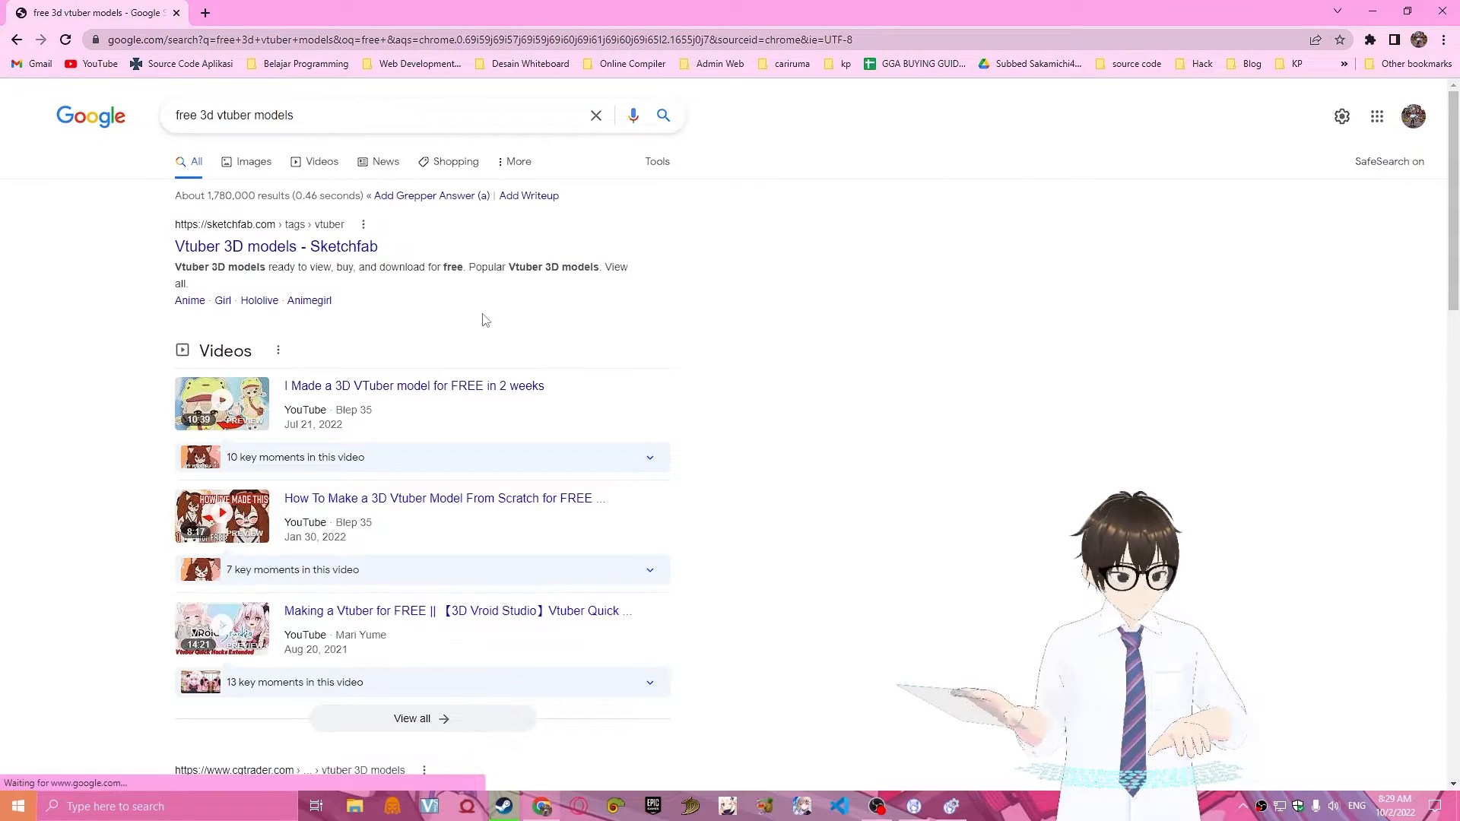
Open the BOOTH and VRoid Hub free vtuber model results in separate new tabs and view the VRoid Hub page.
{"action": "scroll", "coordinate": [905, 456], "scroll_direction": "down", "scroll_amount": 6}
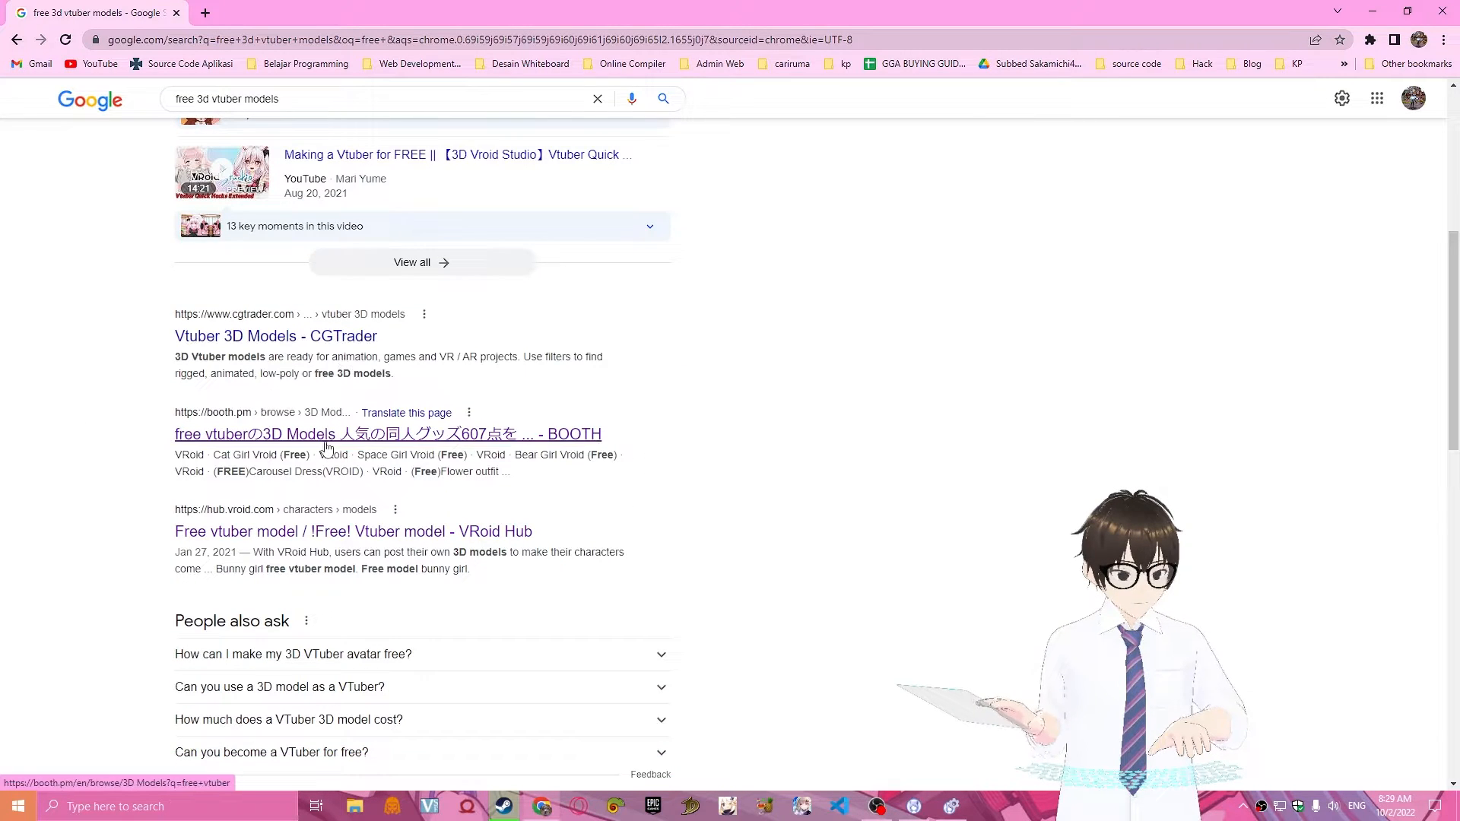
{"action": "right_click", "coordinate": [327, 439]}
{"action": "left_click", "coordinate": [352, 460]}
{"action": "right_click", "coordinate": [354, 532]}
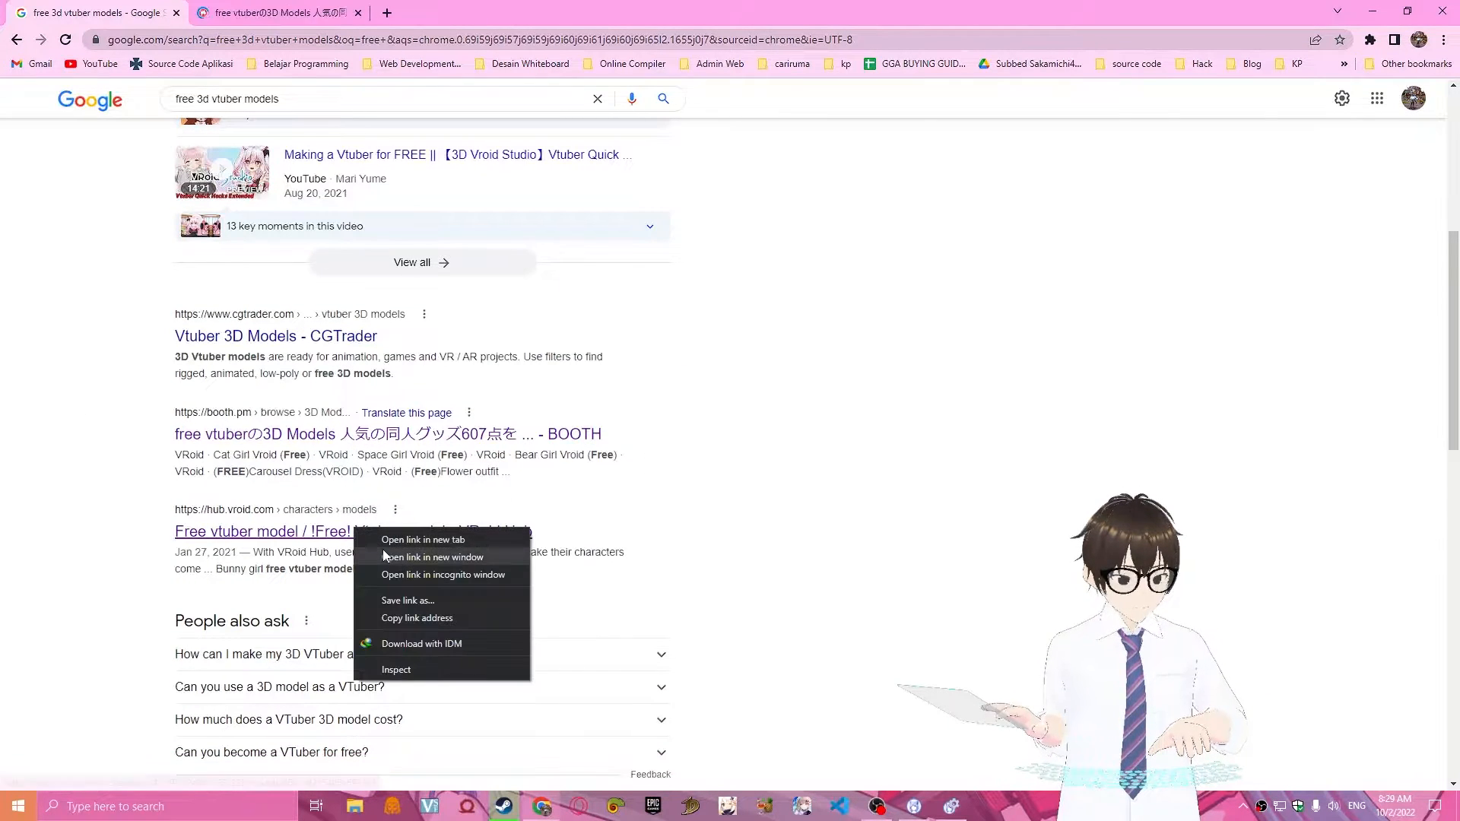
{"action": "left_click", "coordinate": [402, 545]}
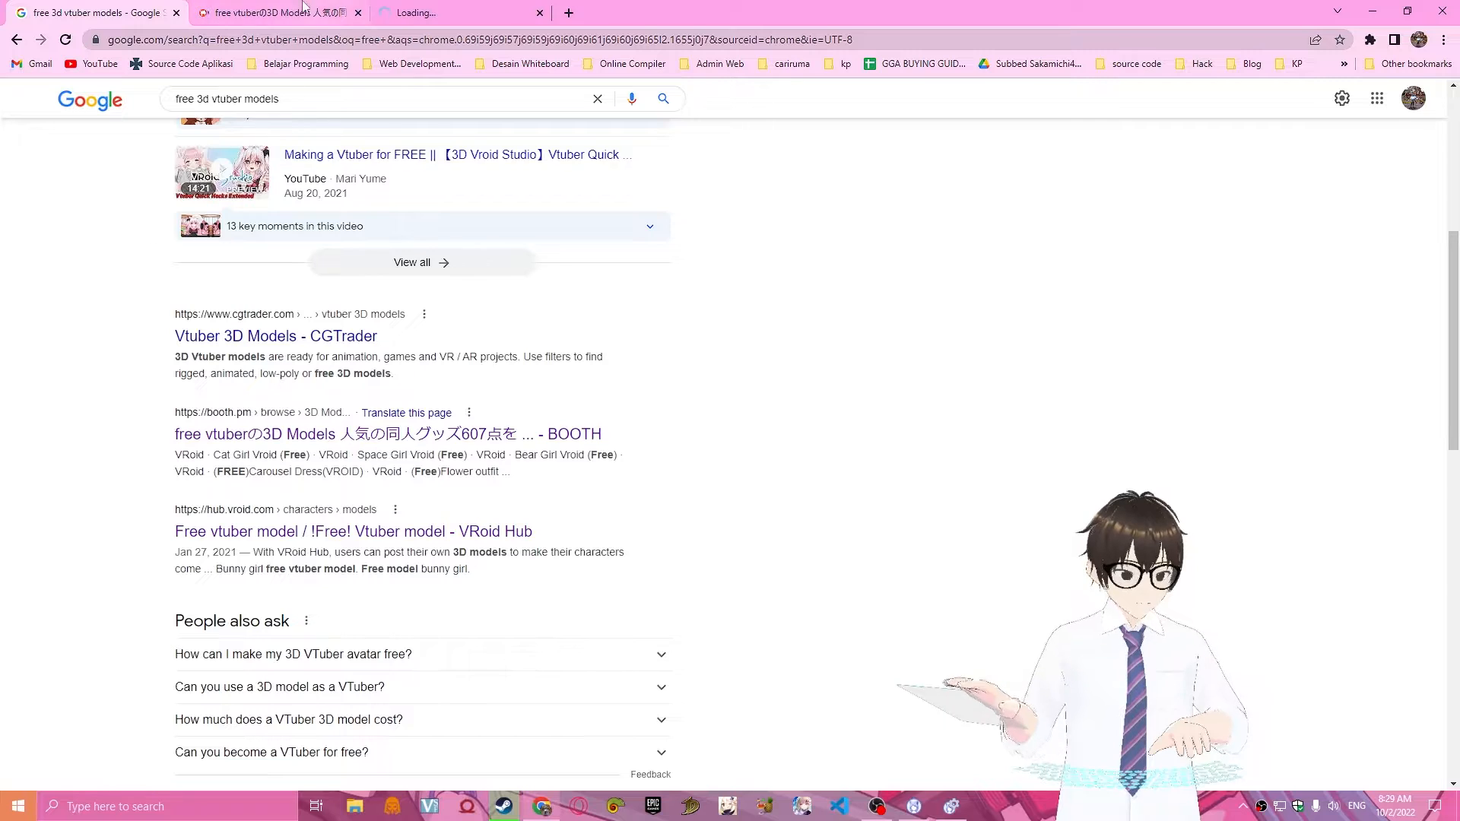
{"action": "key", "text": "ctrl+Tab"}
{"action": "key", "text": "ctrl+Tab"}
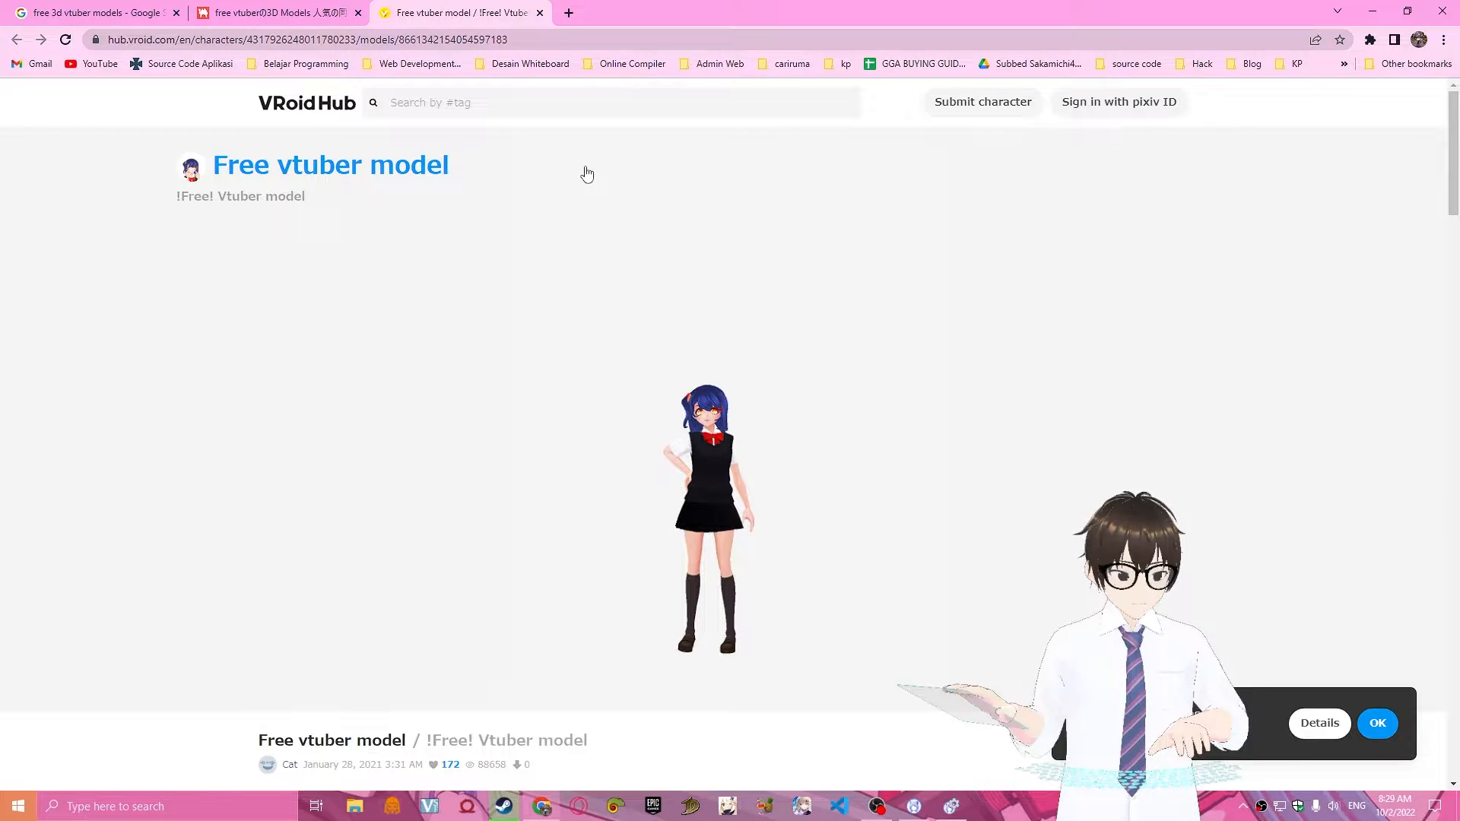
Browse BOOTH's "free vtuber" 3D model listings, examining the available free characters, outfits and accessories.
{"action": "left_click", "coordinate": [225, 9]}
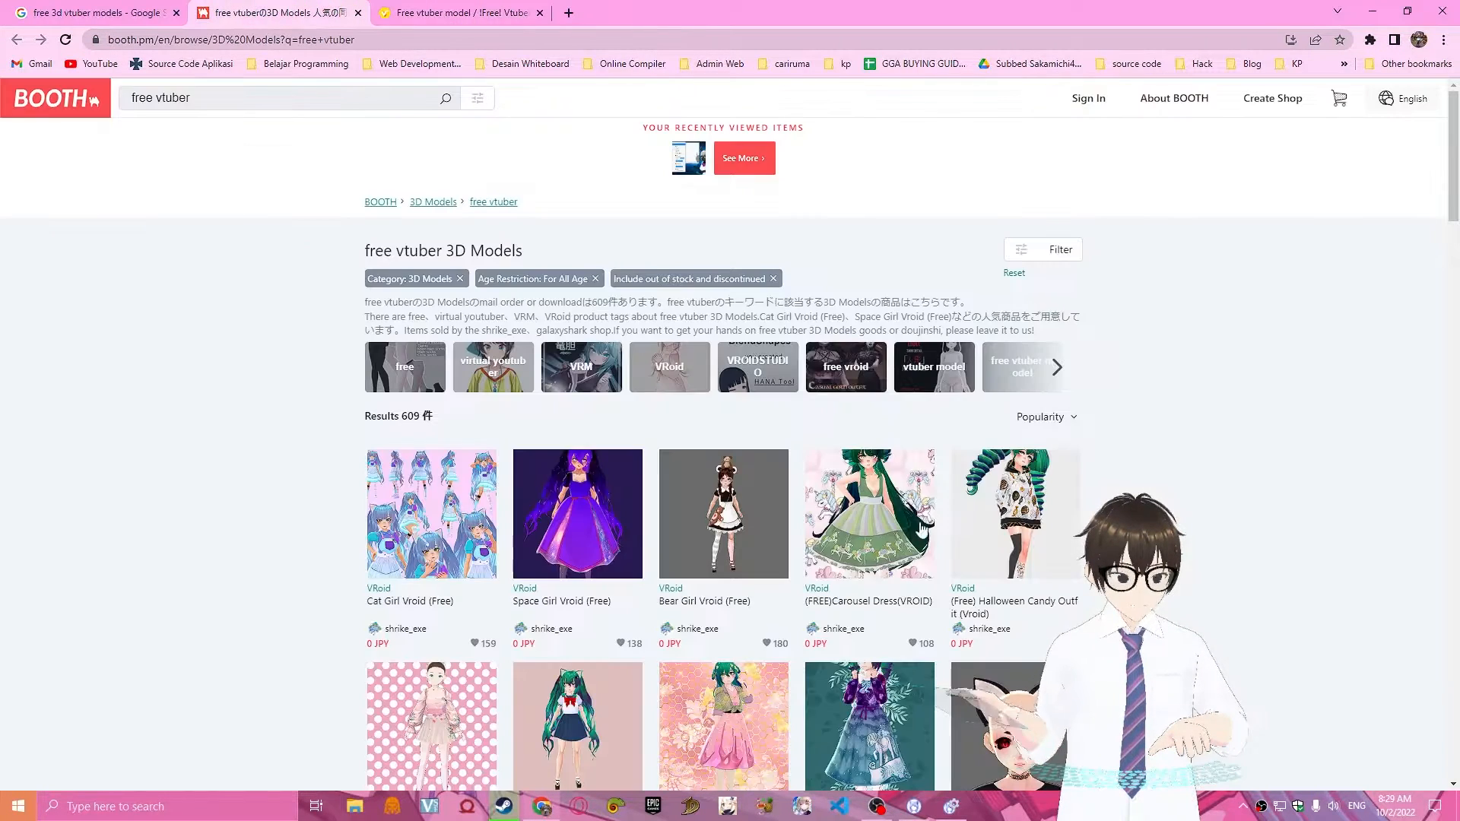
{"action": "scroll", "coordinate": [1140, 471], "scroll_direction": "down", "scroll_amount": 3}
{"action": "scroll", "coordinate": [1079, 426], "scroll_direction": "up", "scroll_amount": 3}
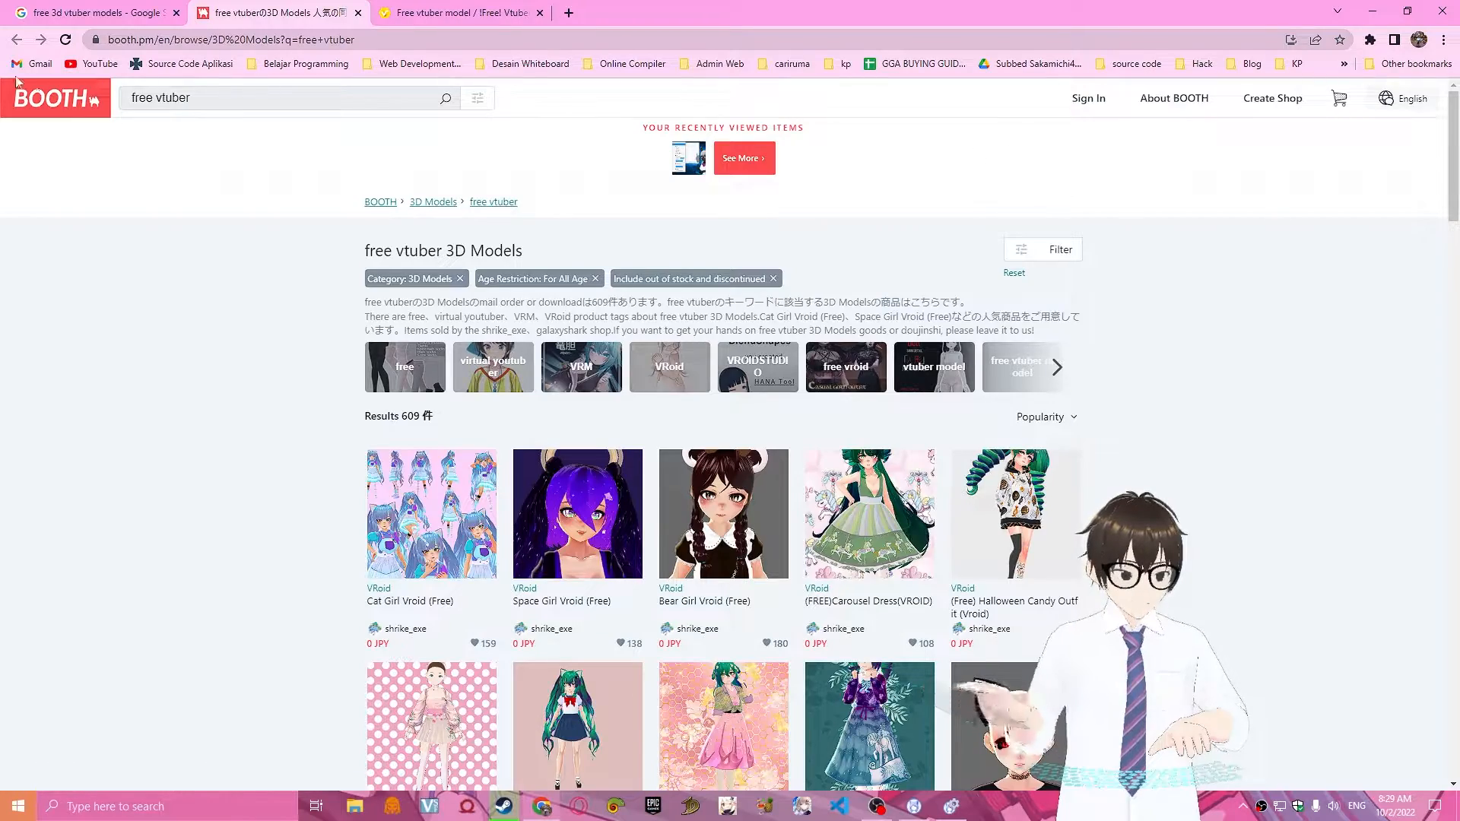
{"action": "scroll", "coordinate": [650, 448], "scroll_direction": "down", "scroll_amount": 2}
{"action": "scroll", "coordinate": [650, 449], "scroll_direction": "down", "scroll_amount": 10}
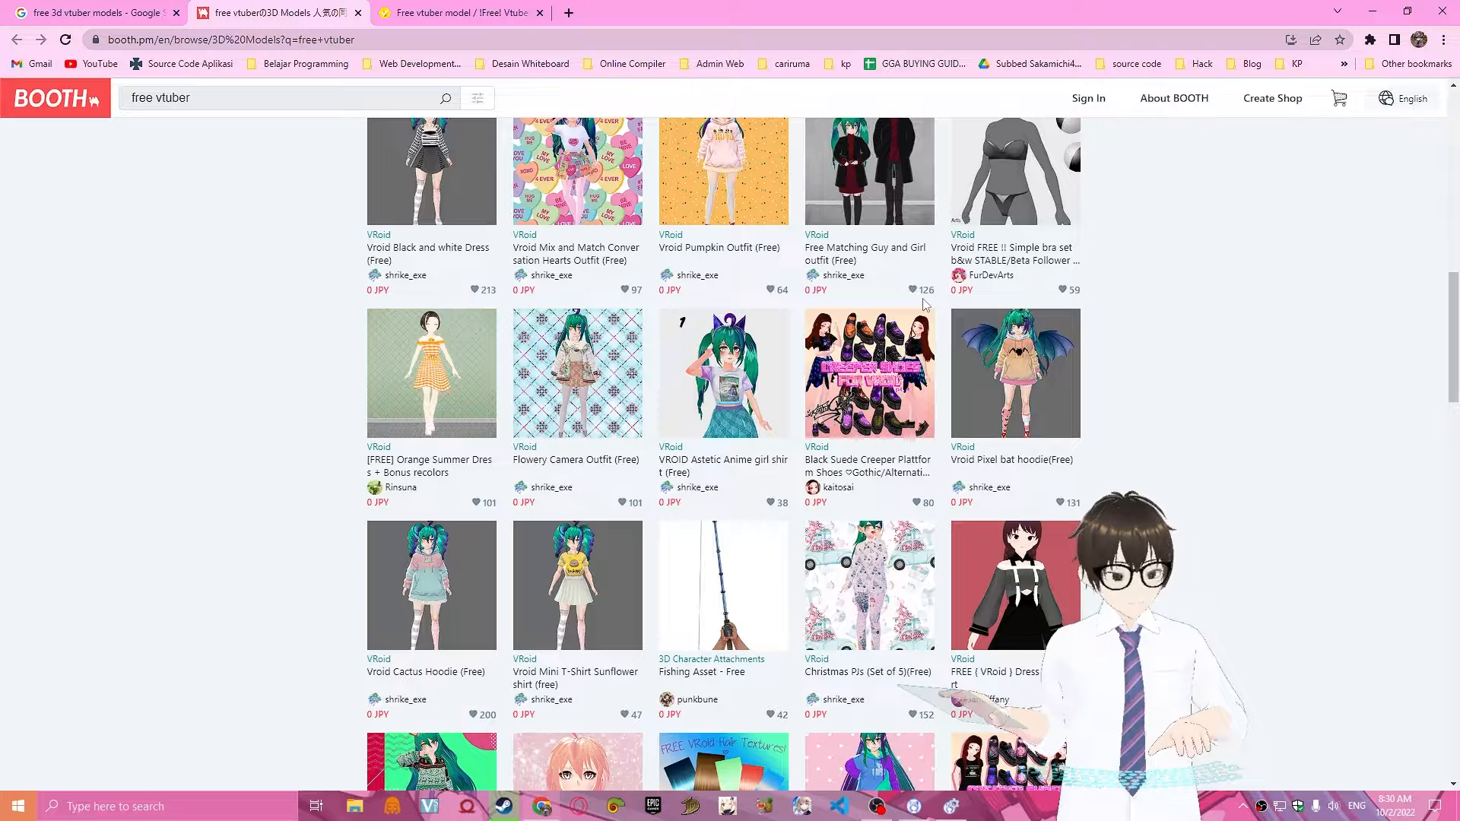
{"action": "scroll", "coordinate": [943, 308], "scroll_direction": "down", "scroll_amount": 4}
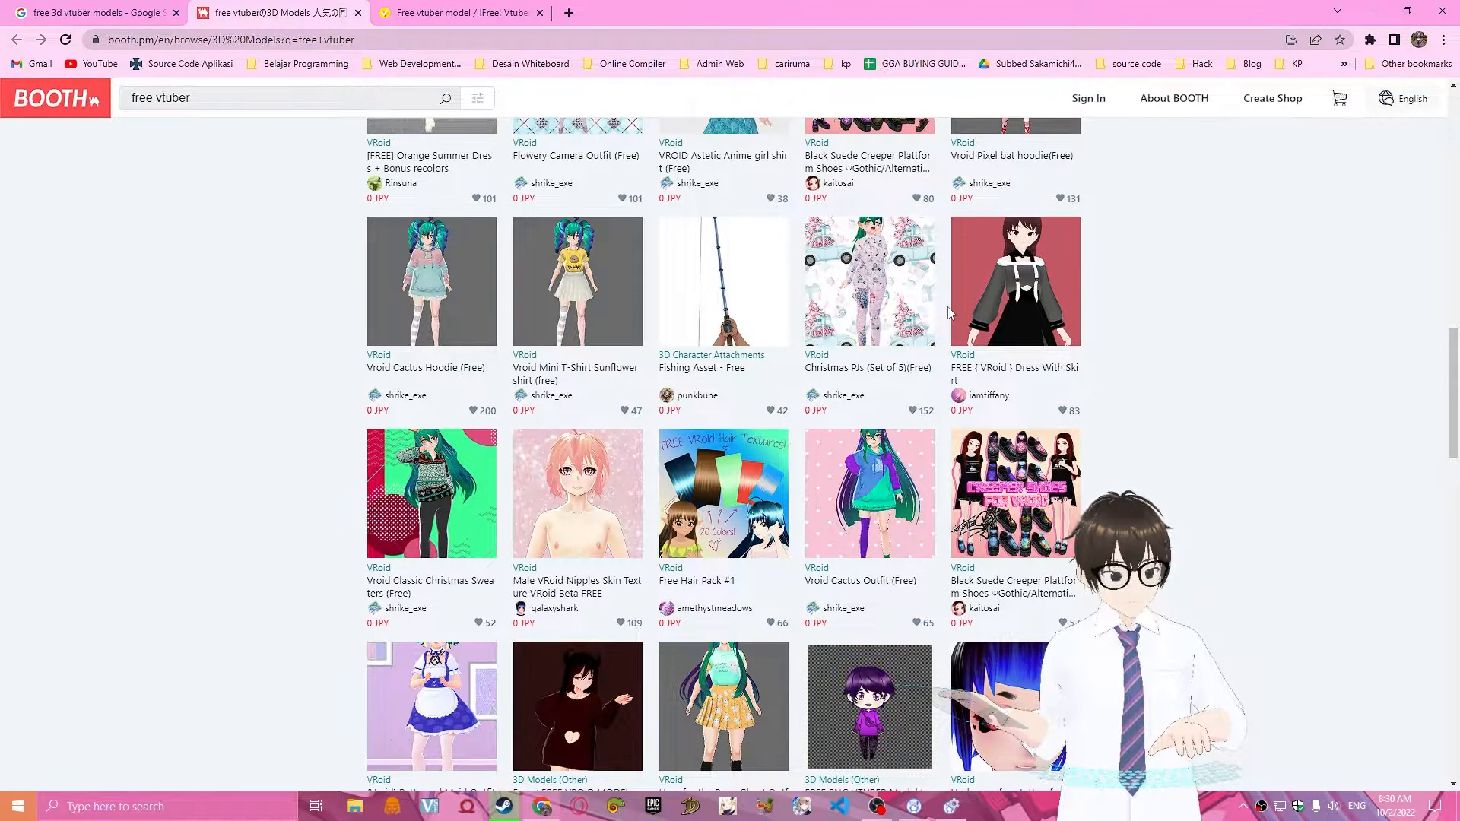
{"action": "scroll", "coordinate": [948, 312], "scroll_direction": "down", "scroll_amount": 4}
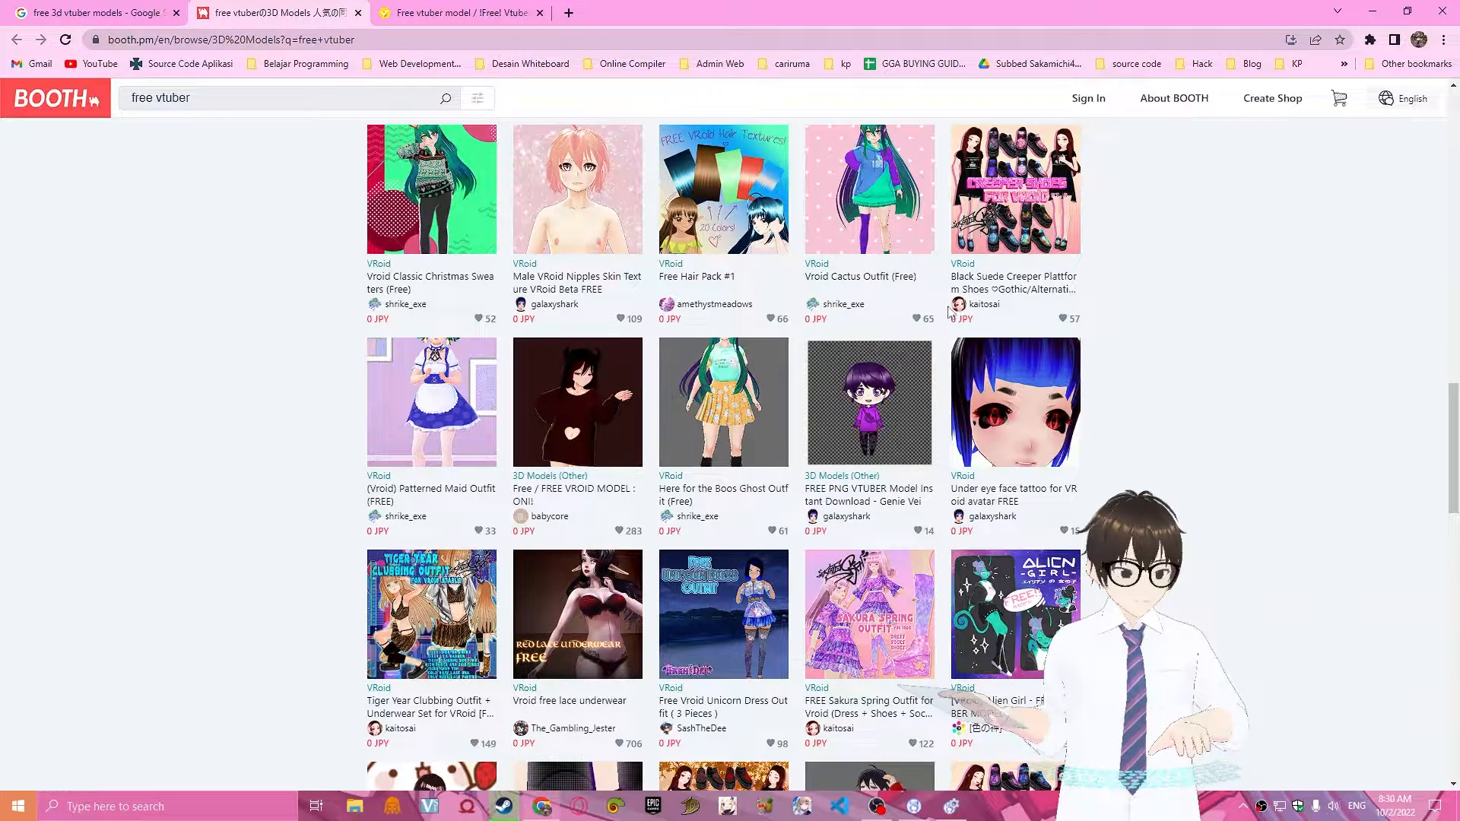
{"action": "scroll", "coordinate": [863, 399], "scroll_direction": "down", "scroll_amount": 4}
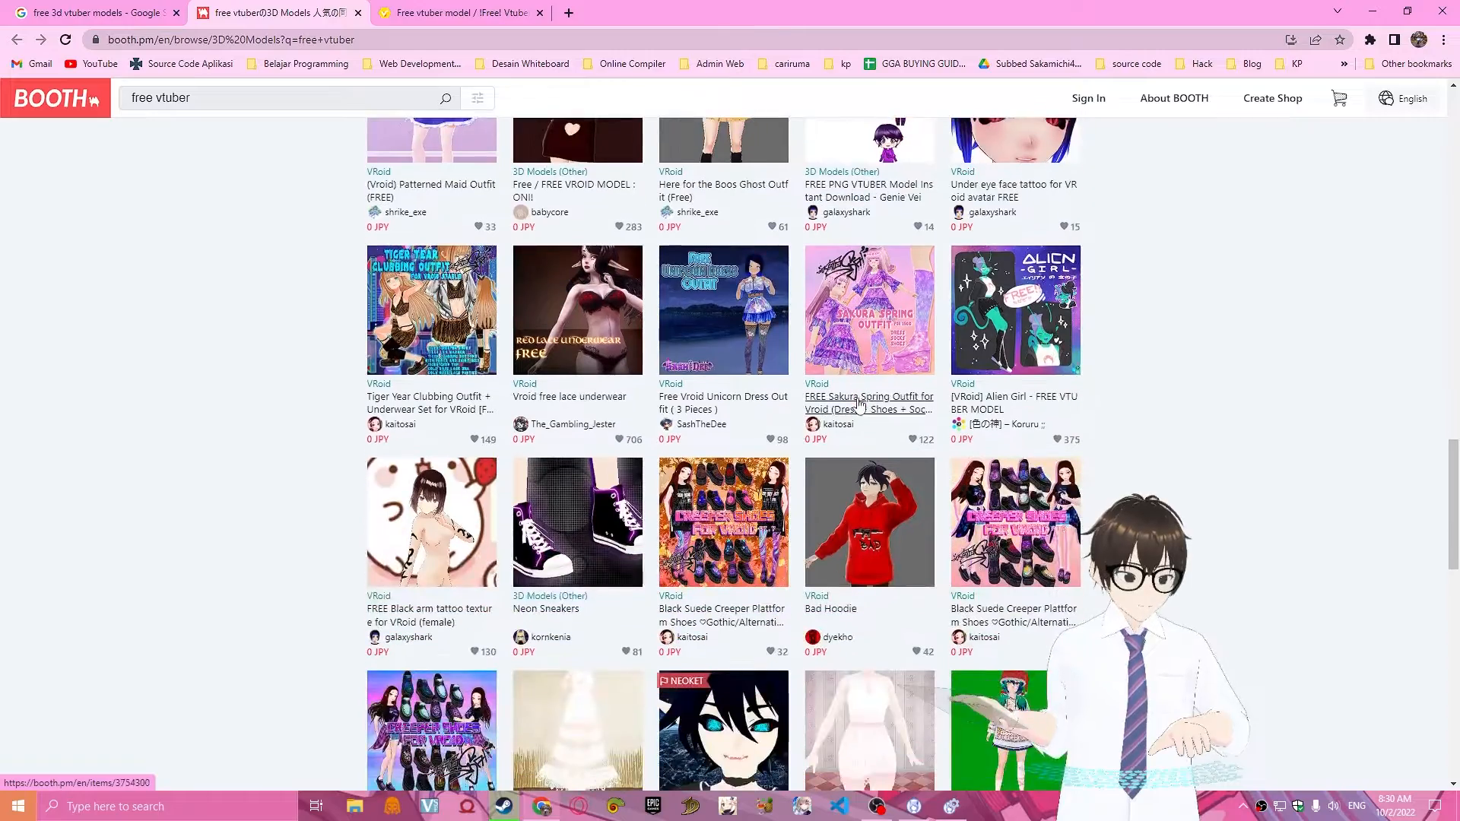
{"action": "scroll", "coordinate": [860, 403], "scroll_direction": "down", "scroll_amount": 6}
{"action": "scroll", "coordinate": [1077, 445], "scroll_direction": "up", "scroll_amount": 15}
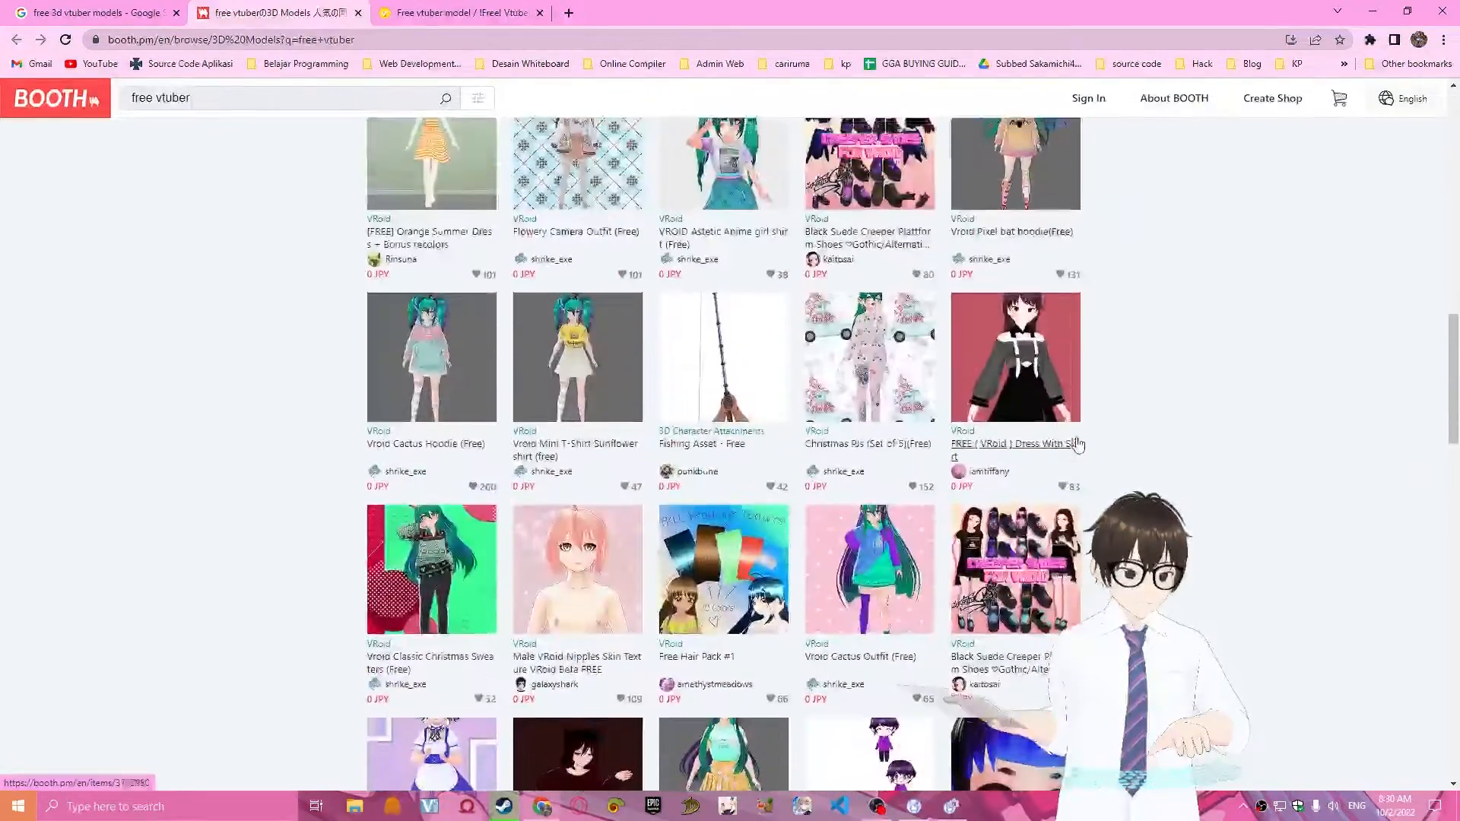
{"action": "scroll", "coordinate": [1078, 444], "scroll_direction": "up", "scroll_amount": 12}
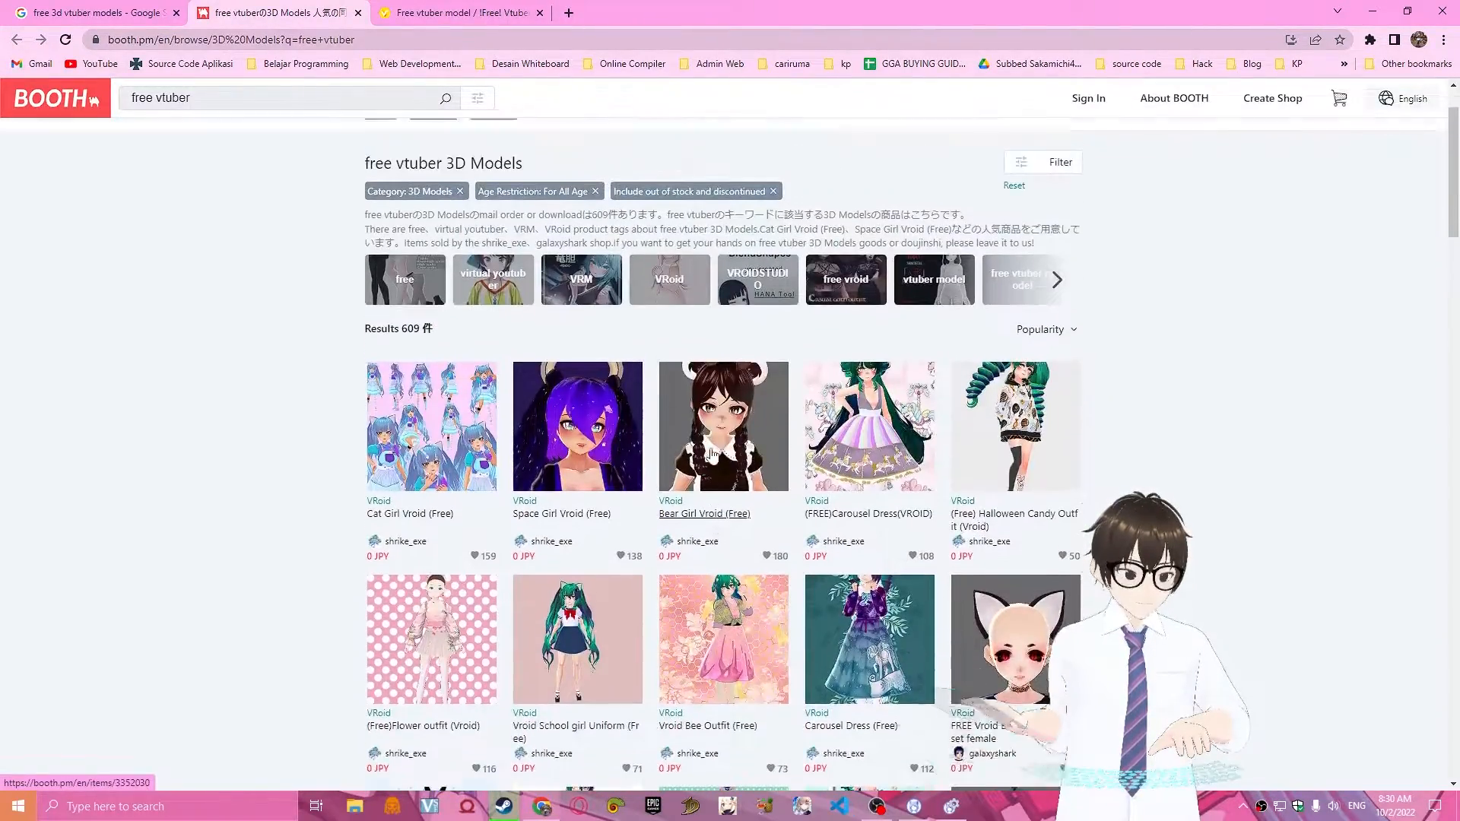
{"action": "scroll", "coordinate": [709, 455], "scroll_direction": "up", "scroll_amount": 1}
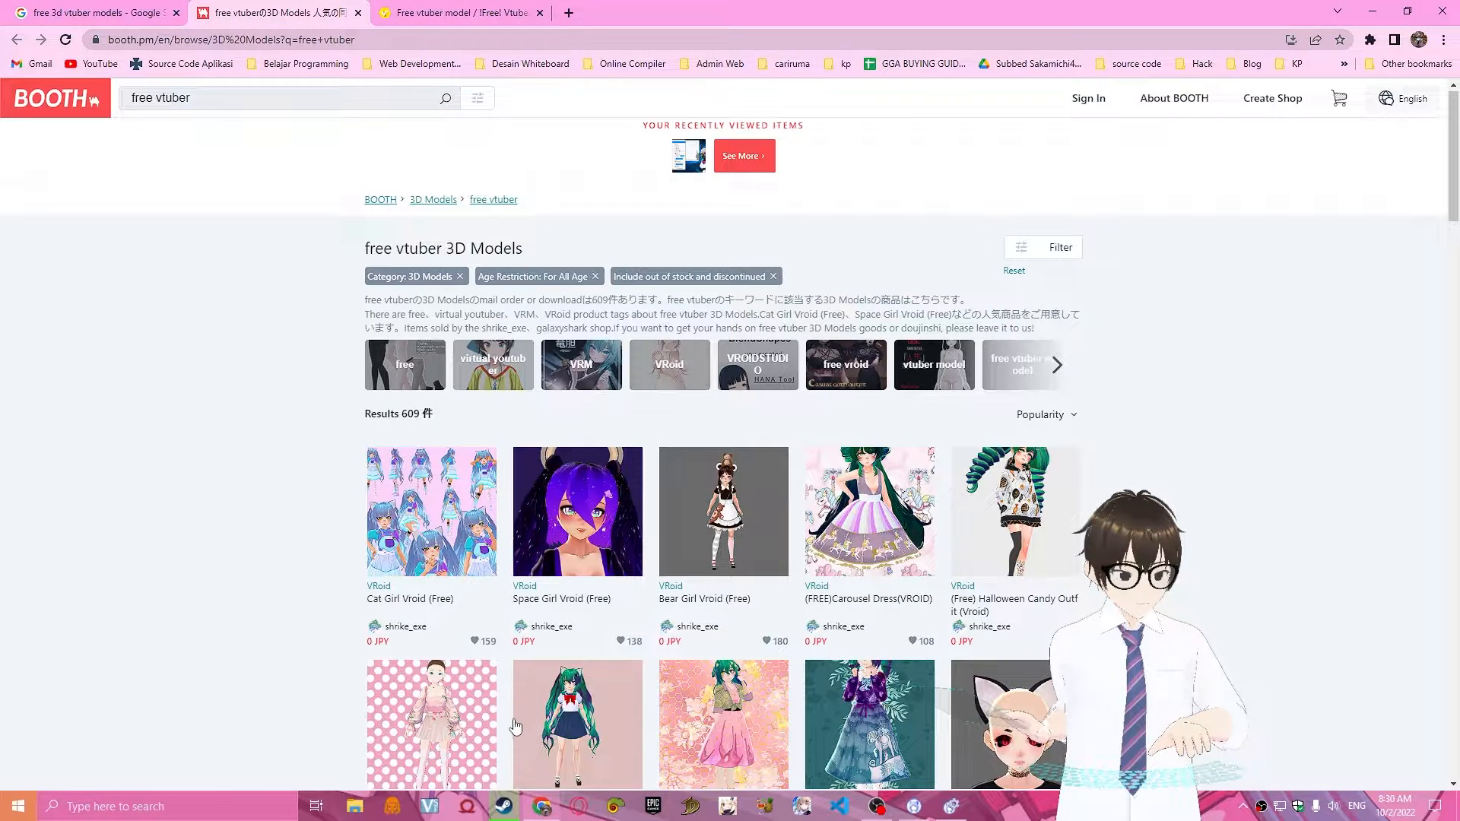
Switch to Steam, look through the VRoid Studio update news in the library, and launch VRoid Studio.
{"action": "left_click", "coordinate": [503, 805]}
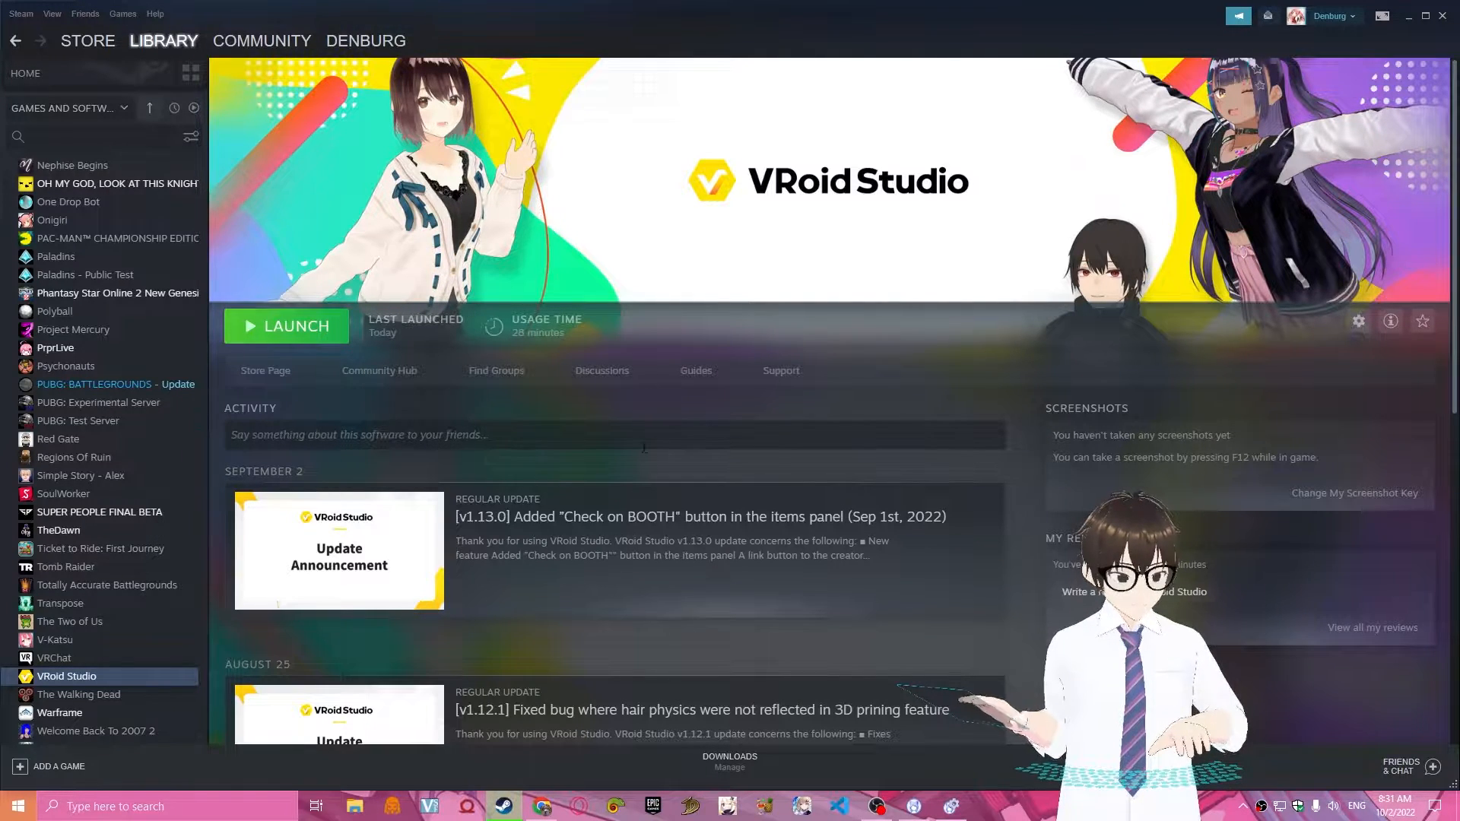
{"action": "scroll", "coordinate": [648, 494], "scroll_direction": "down", "scroll_amount": 2}
{"action": "scroll", "coordinate": [661, 548], "scroll_direction": "up", "scroll_amount": 2}
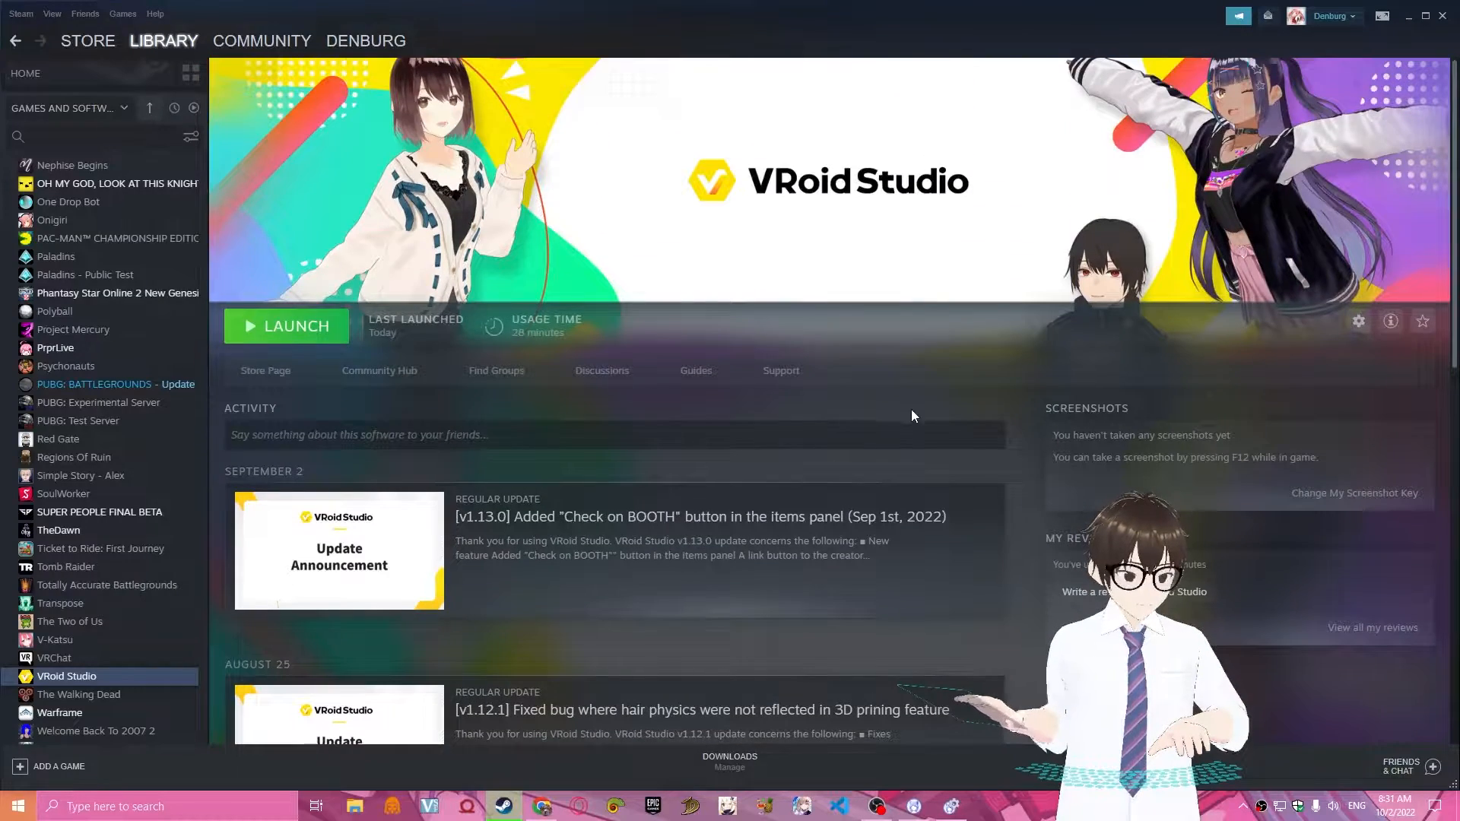
{"action": "scroll", "coordinate": [747, 404], "scroll_direction": "down", "scroll_amount": 4}
{"action": "scroll", "coordinate": [517, 637], "scroll_direction": "down", "scroll_amount": 5}
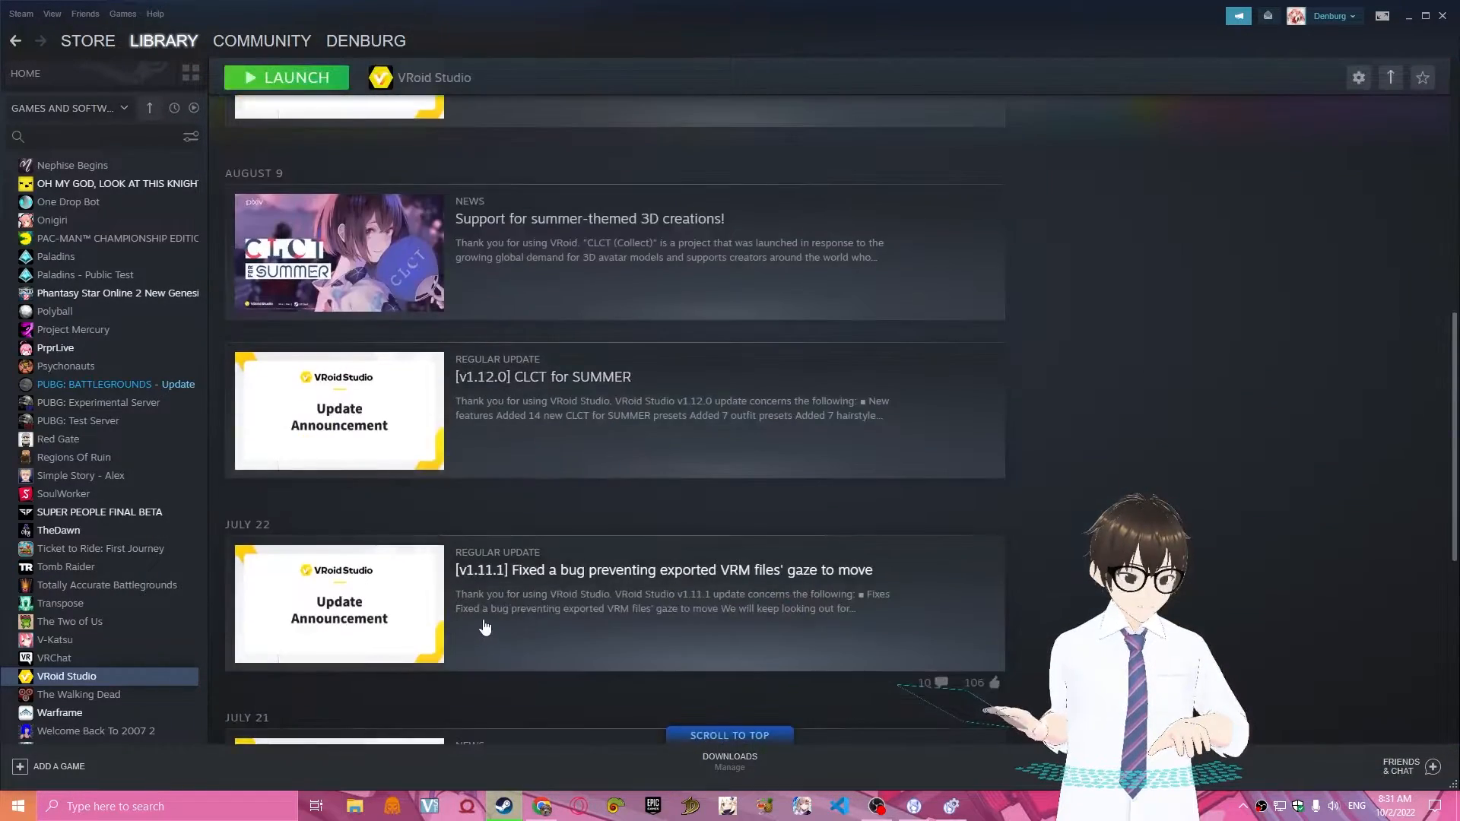
{"action": "scroll", "coordinate": [482, 627], "scroll_direction": "up", "scroll_amount": 10}
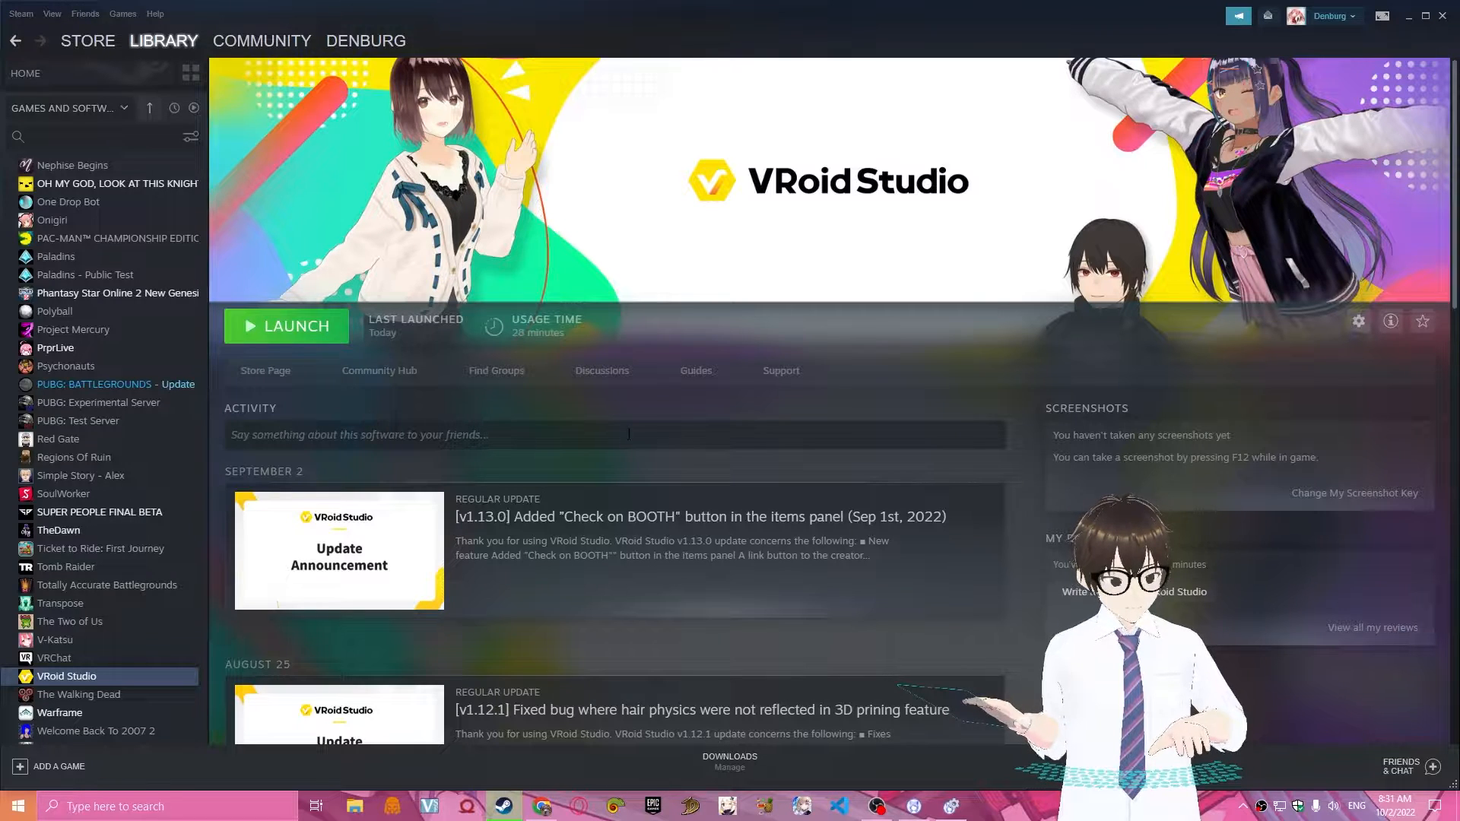
{"action": "left_click", "coordinate": [293, 325]}
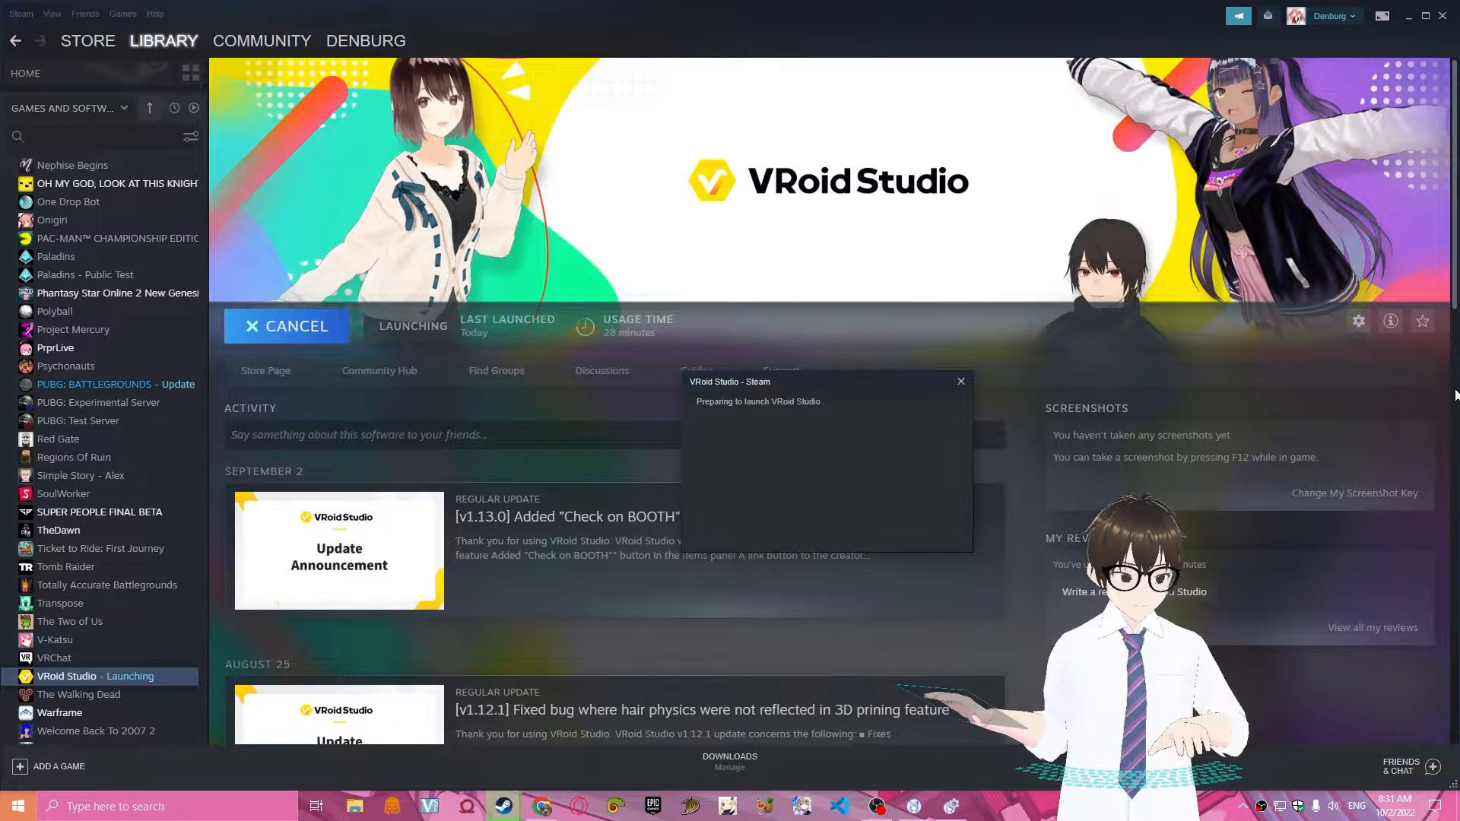
{"action": "scroll", "coordinate": [878, 566], "scroll_direction": "down", "scroll_amount": 2}
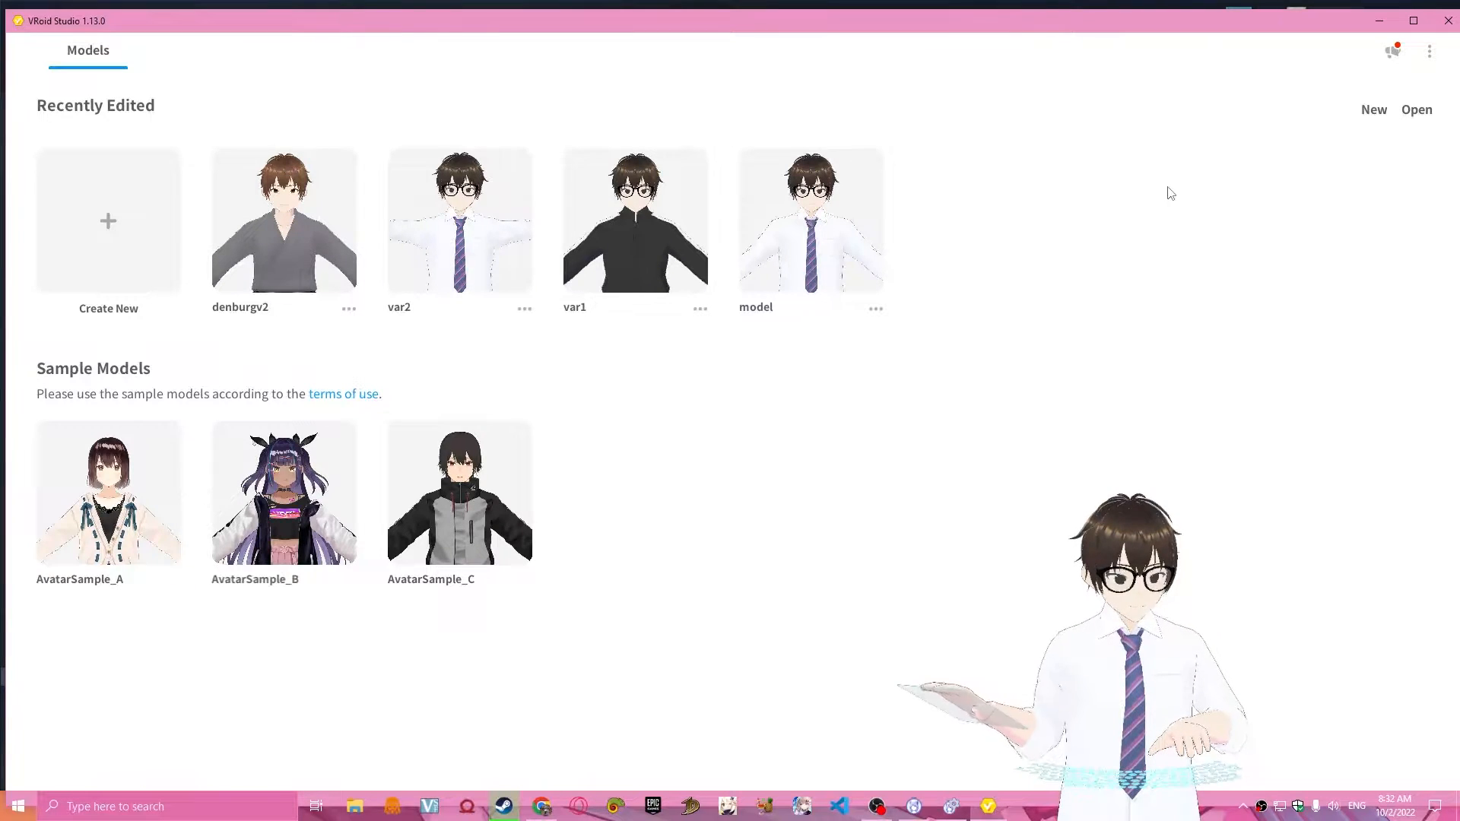
{"action": "left_click", "coordinate": [143, 248]}
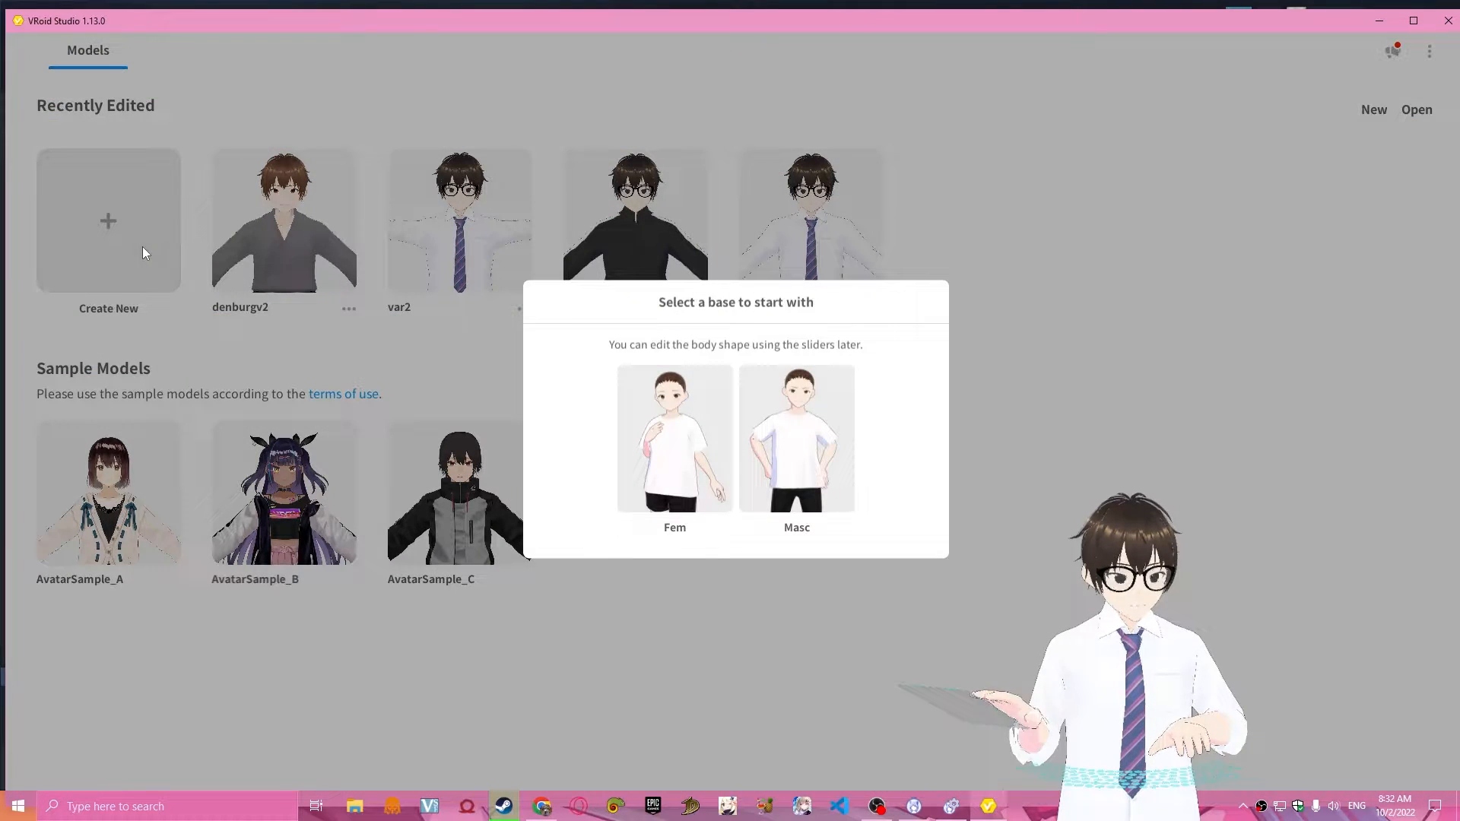
{"action": "left_click", "coordinate": [1384, 263]}
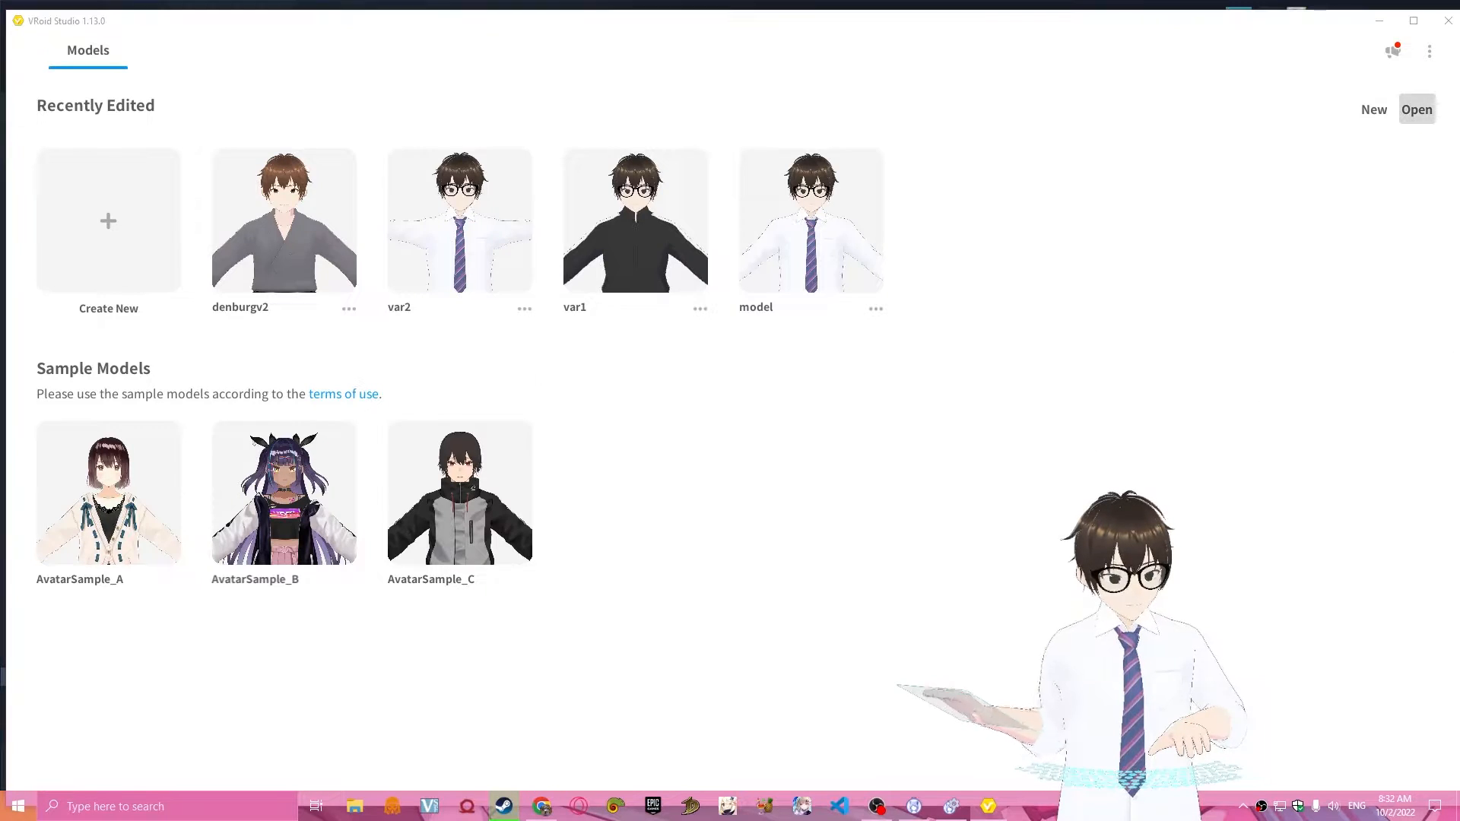
{"action": "left_click", "coordinate": [1417, 109]}
{"action": "left_click", "coordinate": [658, 421]}
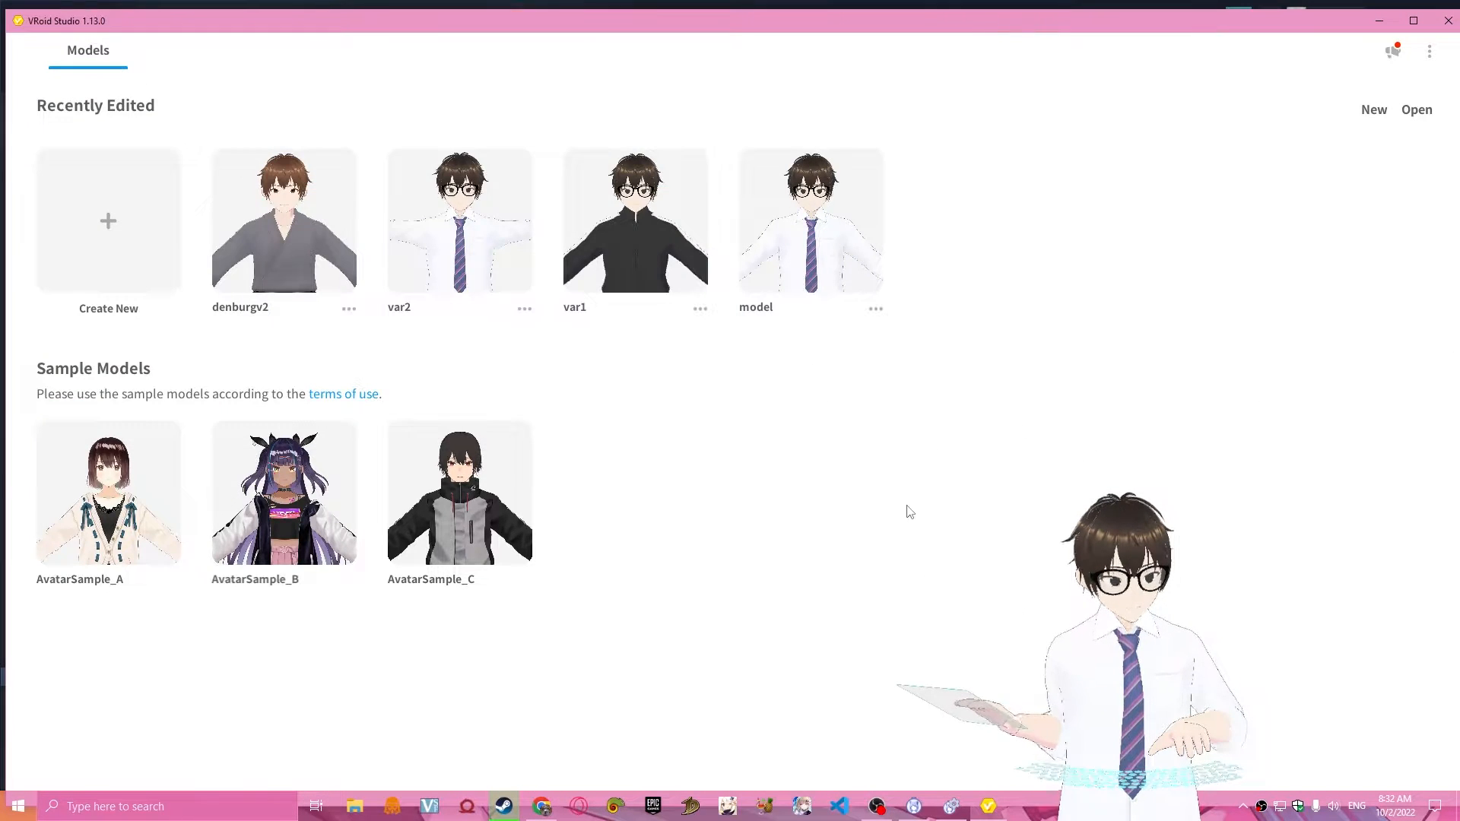
Create a new model using the Masc base.
{"action": "left_click", "coordinate": [71, 274]}
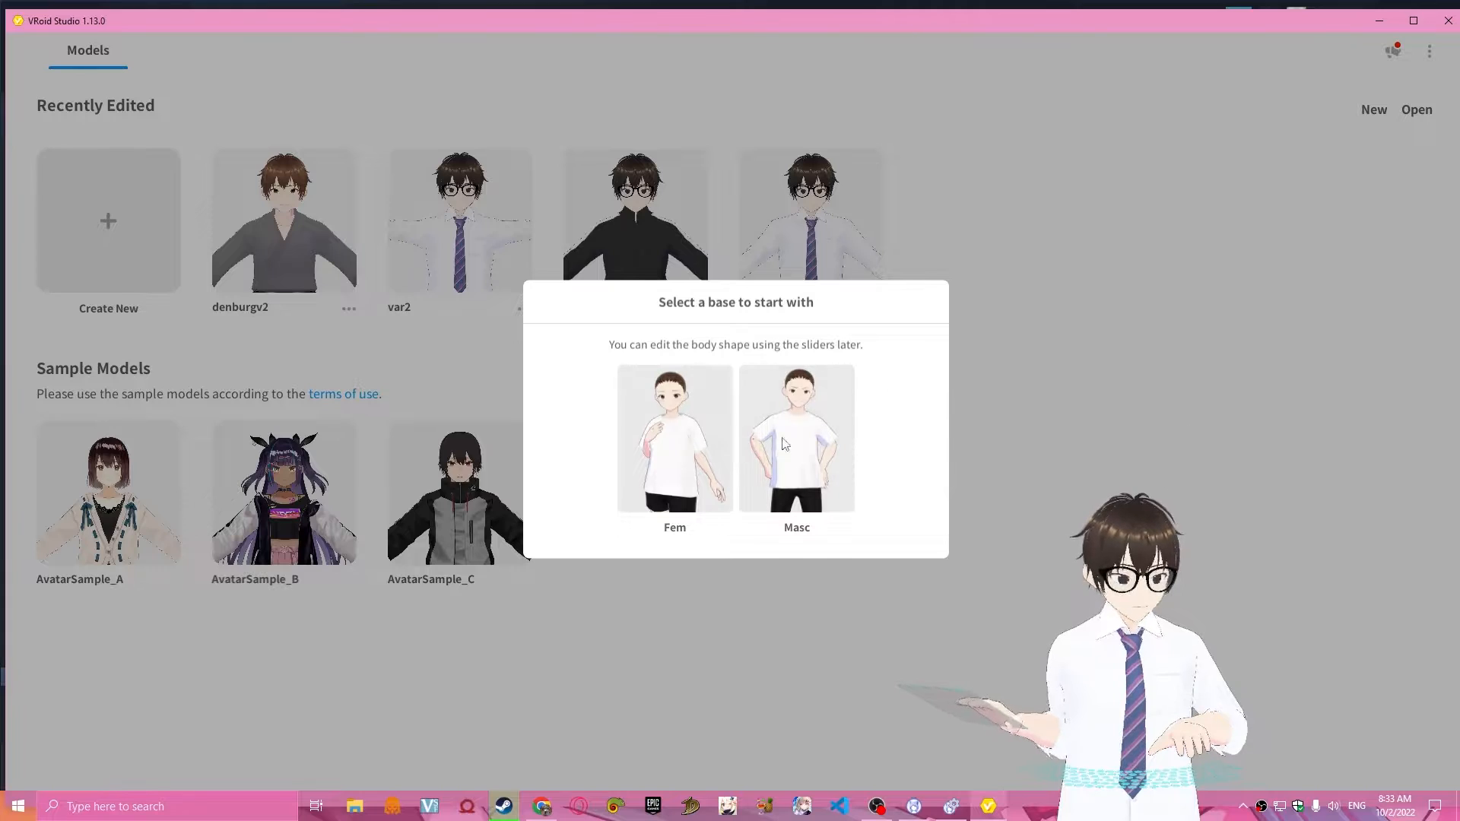
{"action": "left_click", "coordinate": [837, 424]}
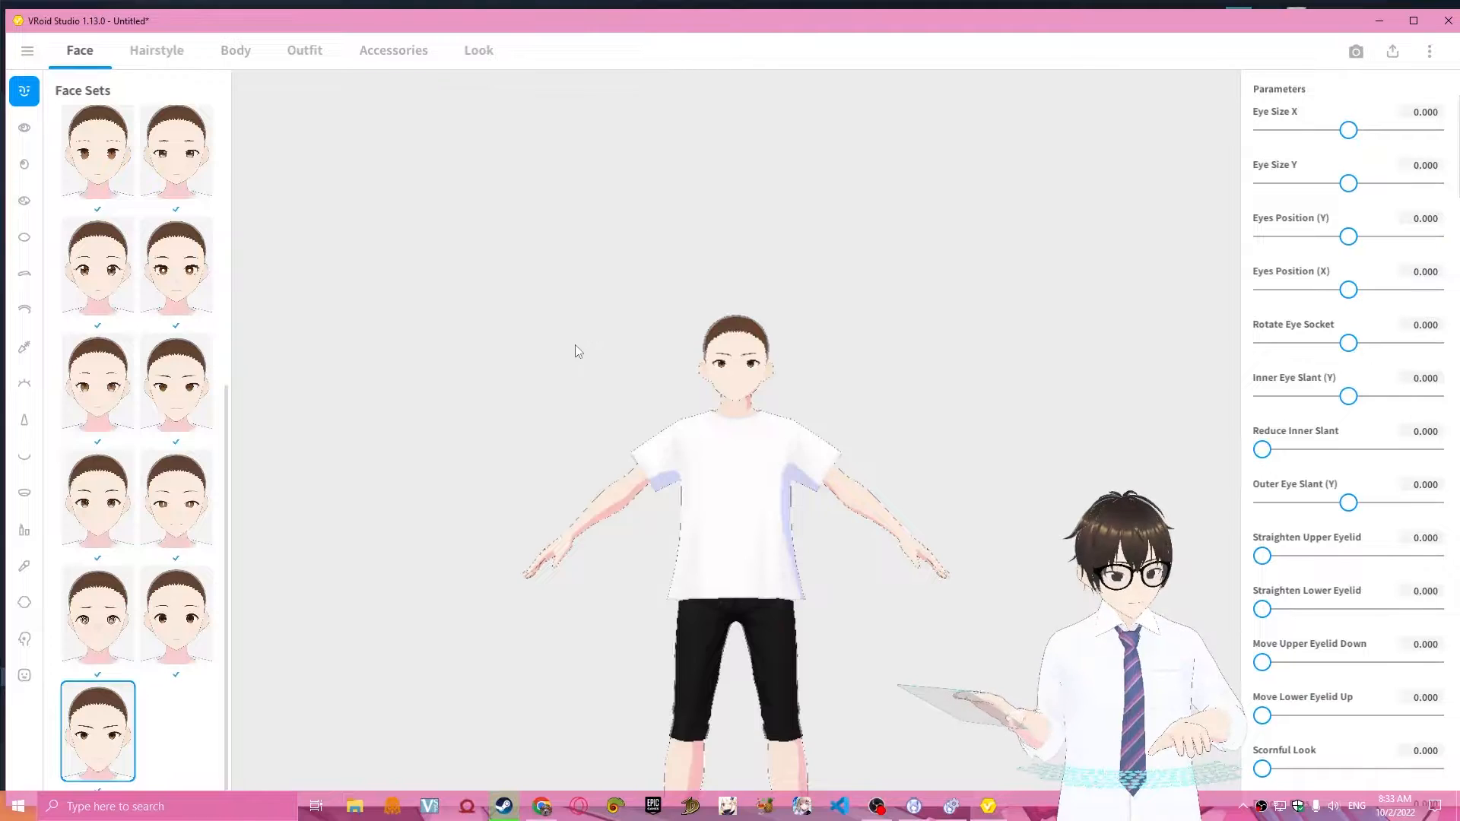
Examine the new base model's face, clothing and body from above, up close and from the side.
{"action": "right_click_drag", "start_coordinate": [923, 353], "coordinate": [920, 421]}
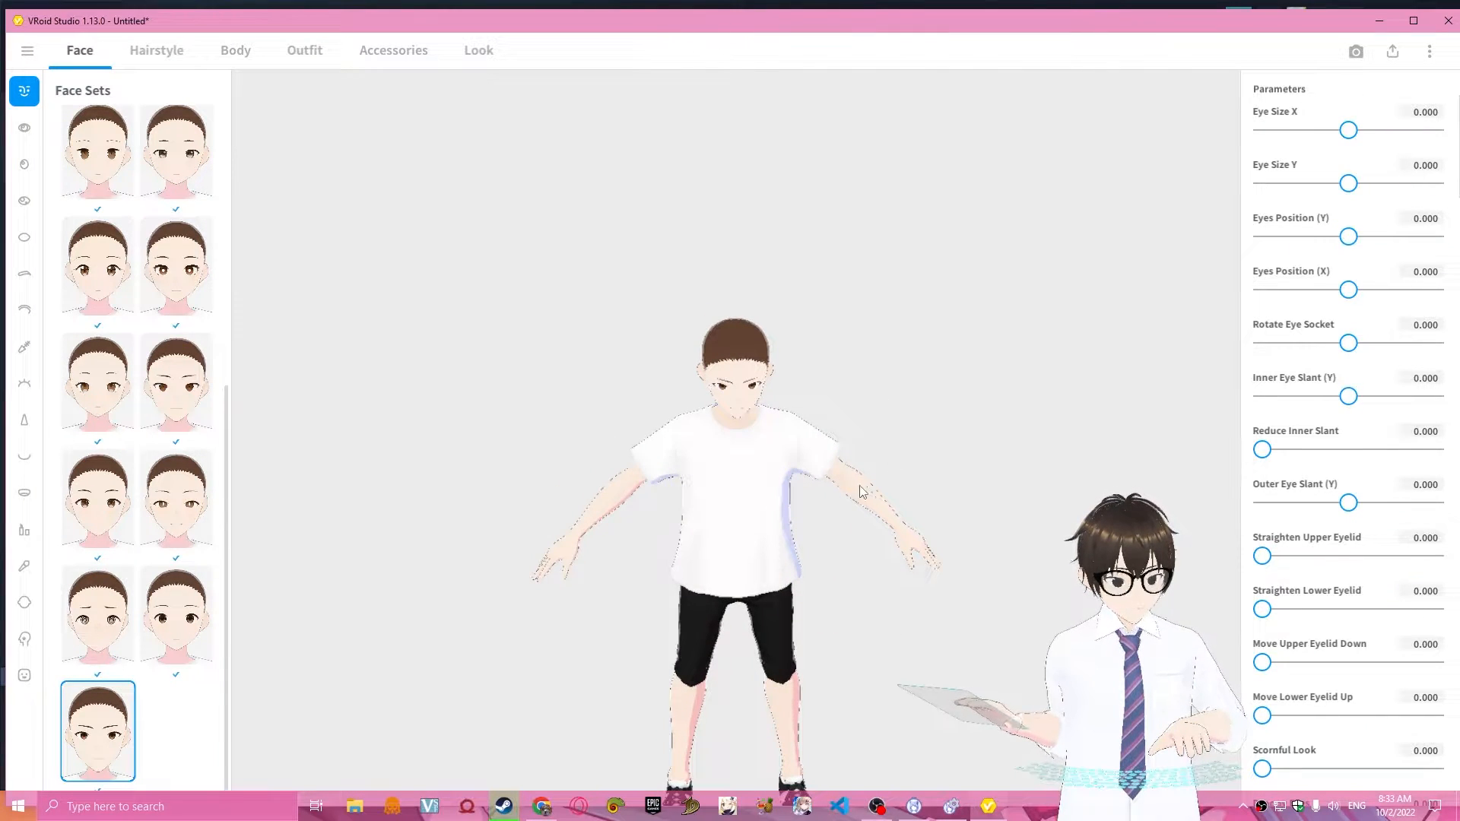
{"action": "scroll", "coordinate": [811, 492], "scroll_direction": "up", "scroll_amount": 1}
{"action": "scroll", "coordinate": [810, 491], "scroll_direction": "up", "scroll_amount": 3}
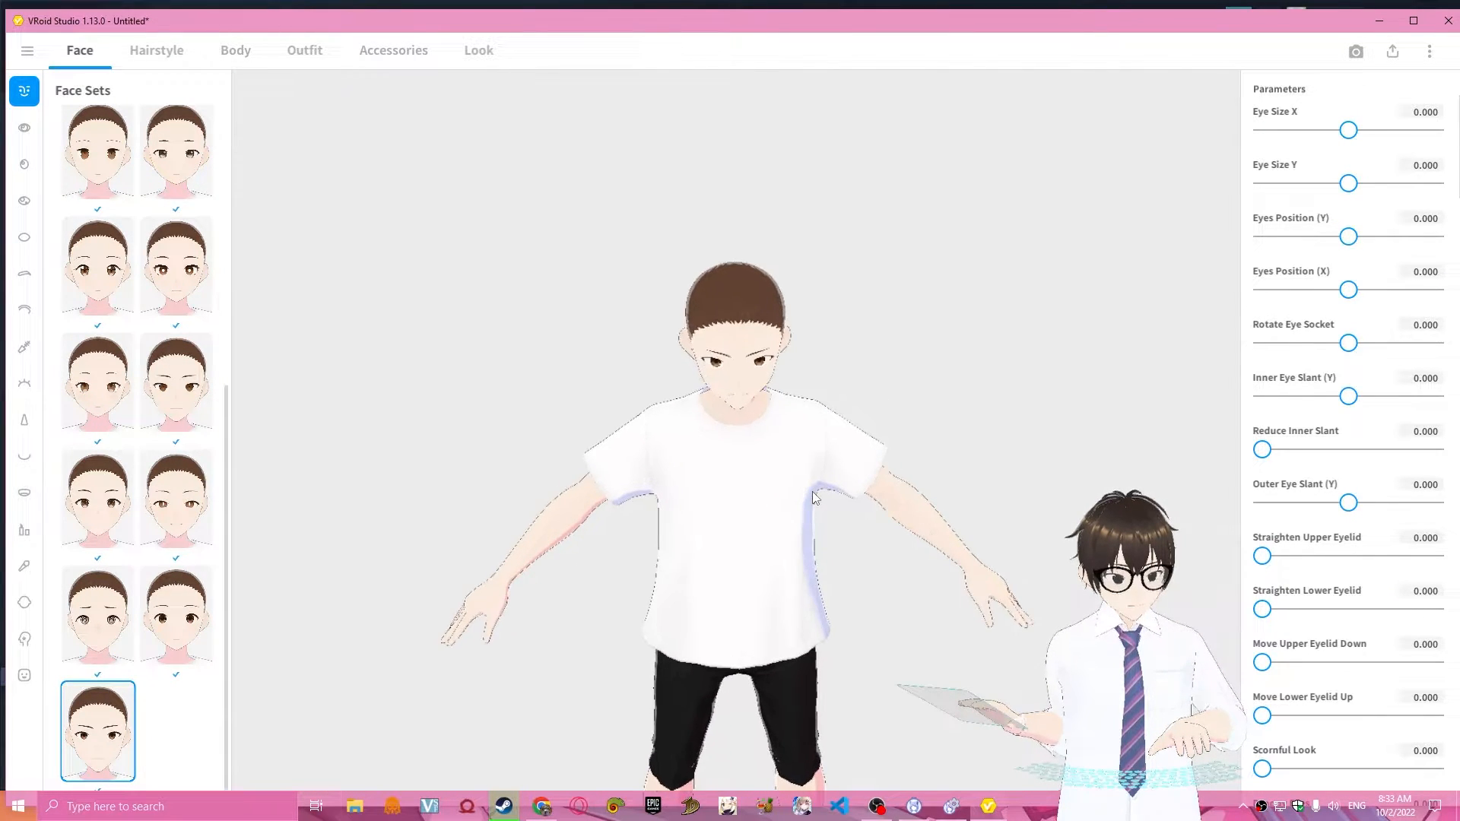
{"action": "scroll", "coordinate": [812, 491], "scroll_direction": "down", "scroll_amount": 4}
{"action": "right_click_drag", "start_coordinate": [806, 625], "coordinate": [783, 582]}
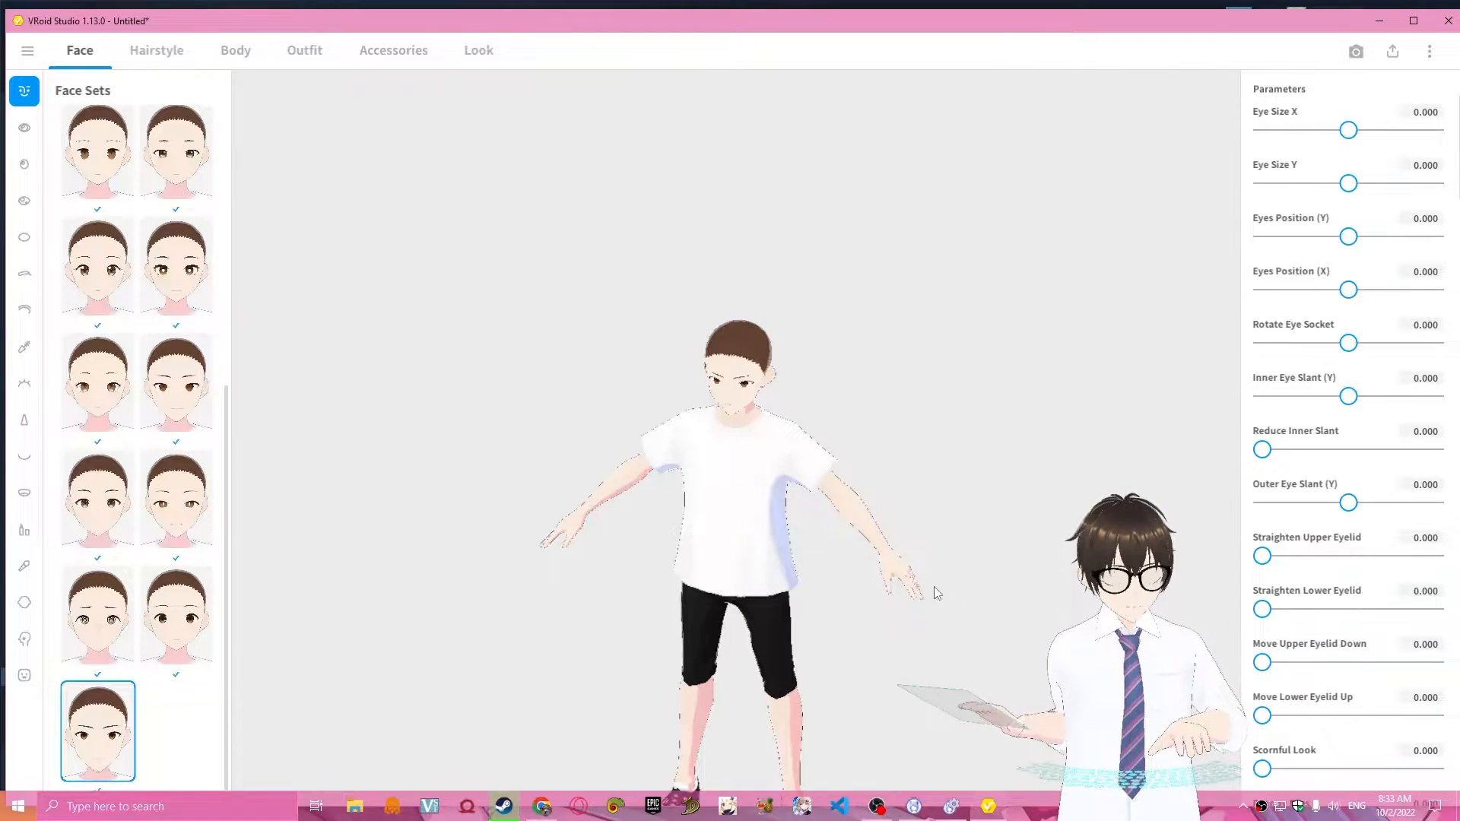
{"action": "right_click_drag", "start_coordinate": [935, 590], "coordinate": [850, 600]}
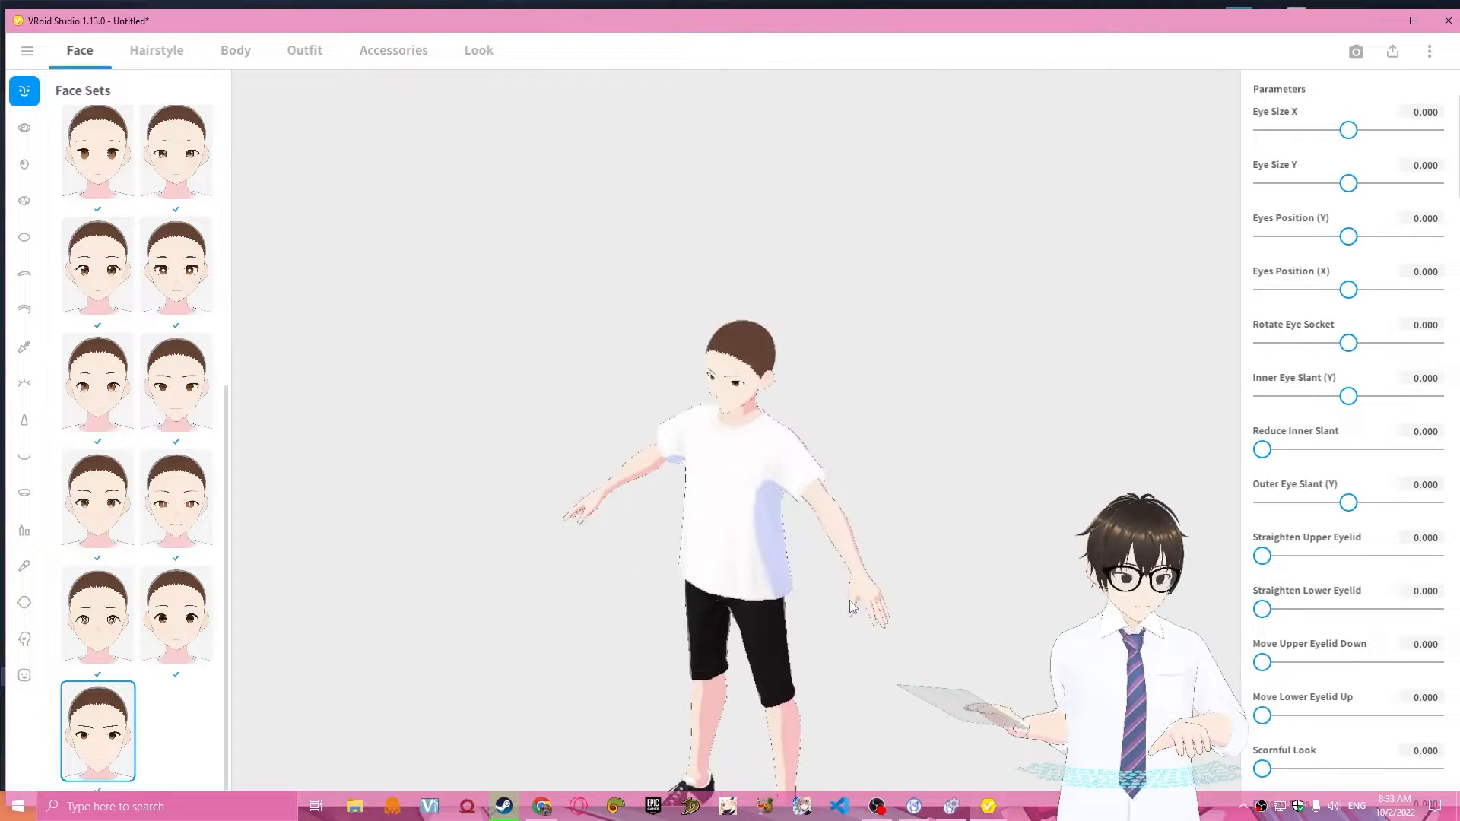
{"action": "right_click_drag", "start_coordinate": [606, 413], "coordinate": [876, 436]}
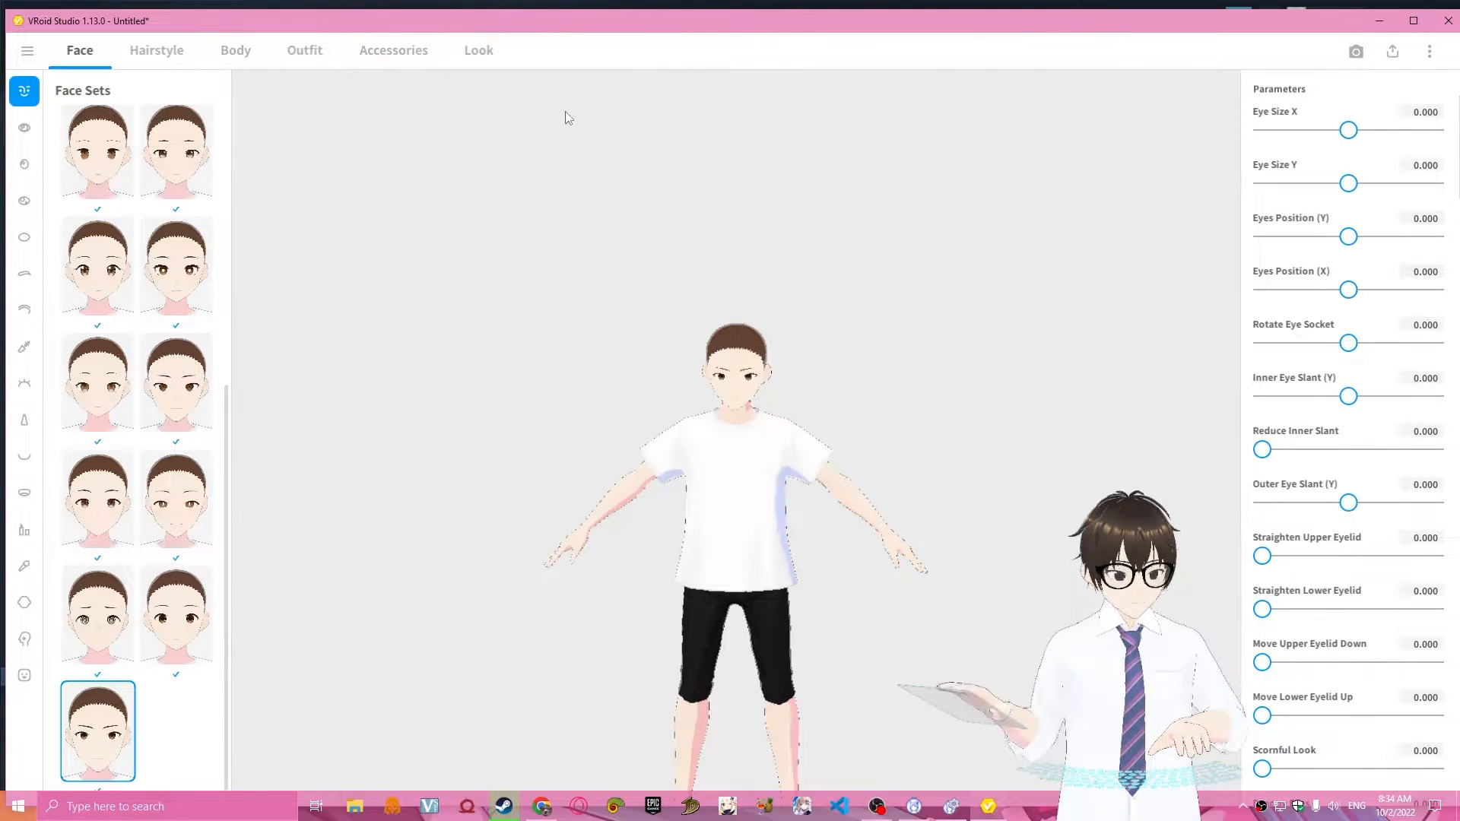
Open the model's Look settings for outline widths and examine the figure from different angles.
{"action": "left_click", "coordinate": [490, 61]}
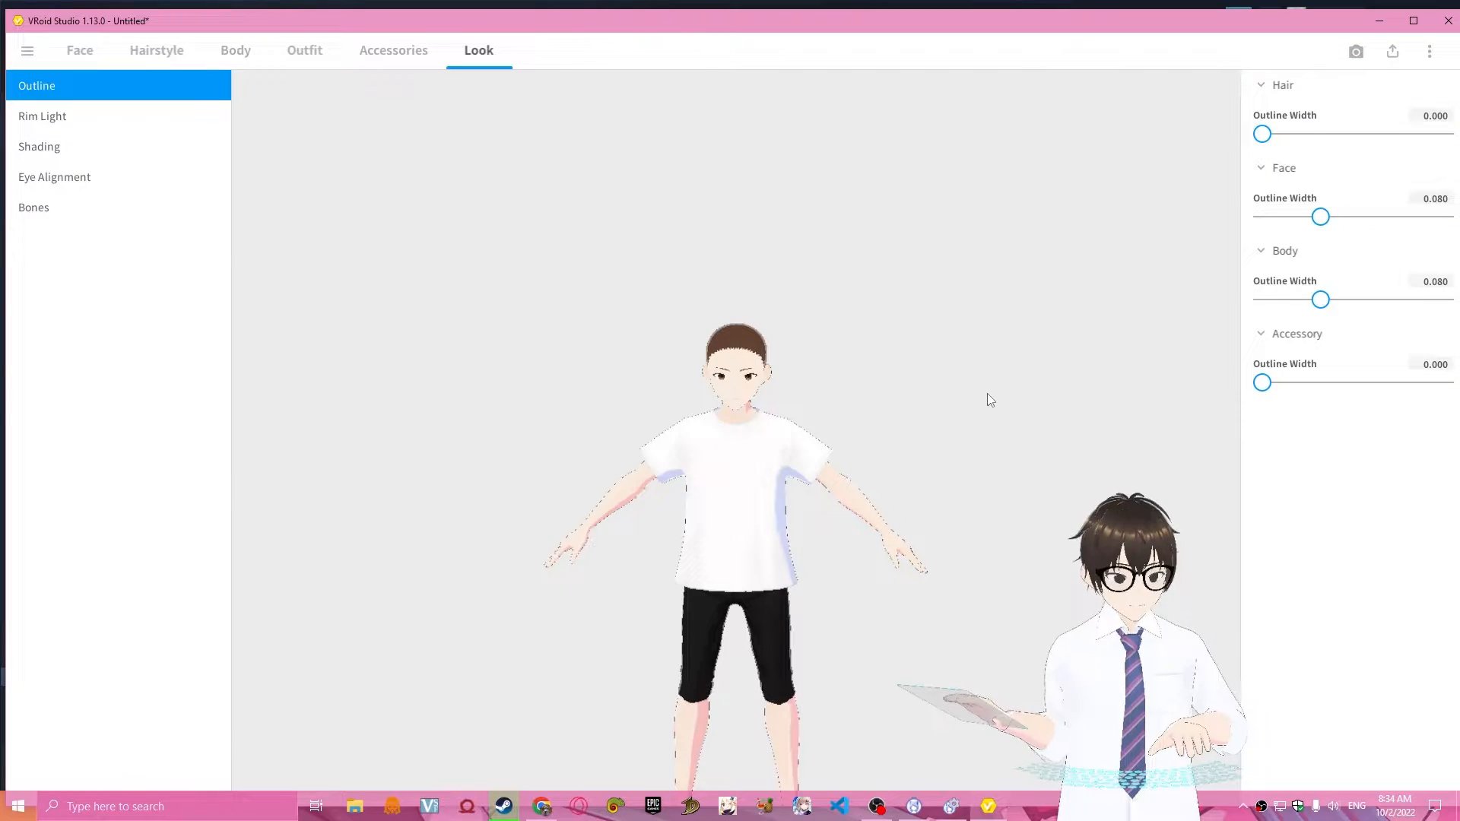
{"action": "left_click_drag", "start_coordinate": [986, 394], "coordinate": [943, 400]}
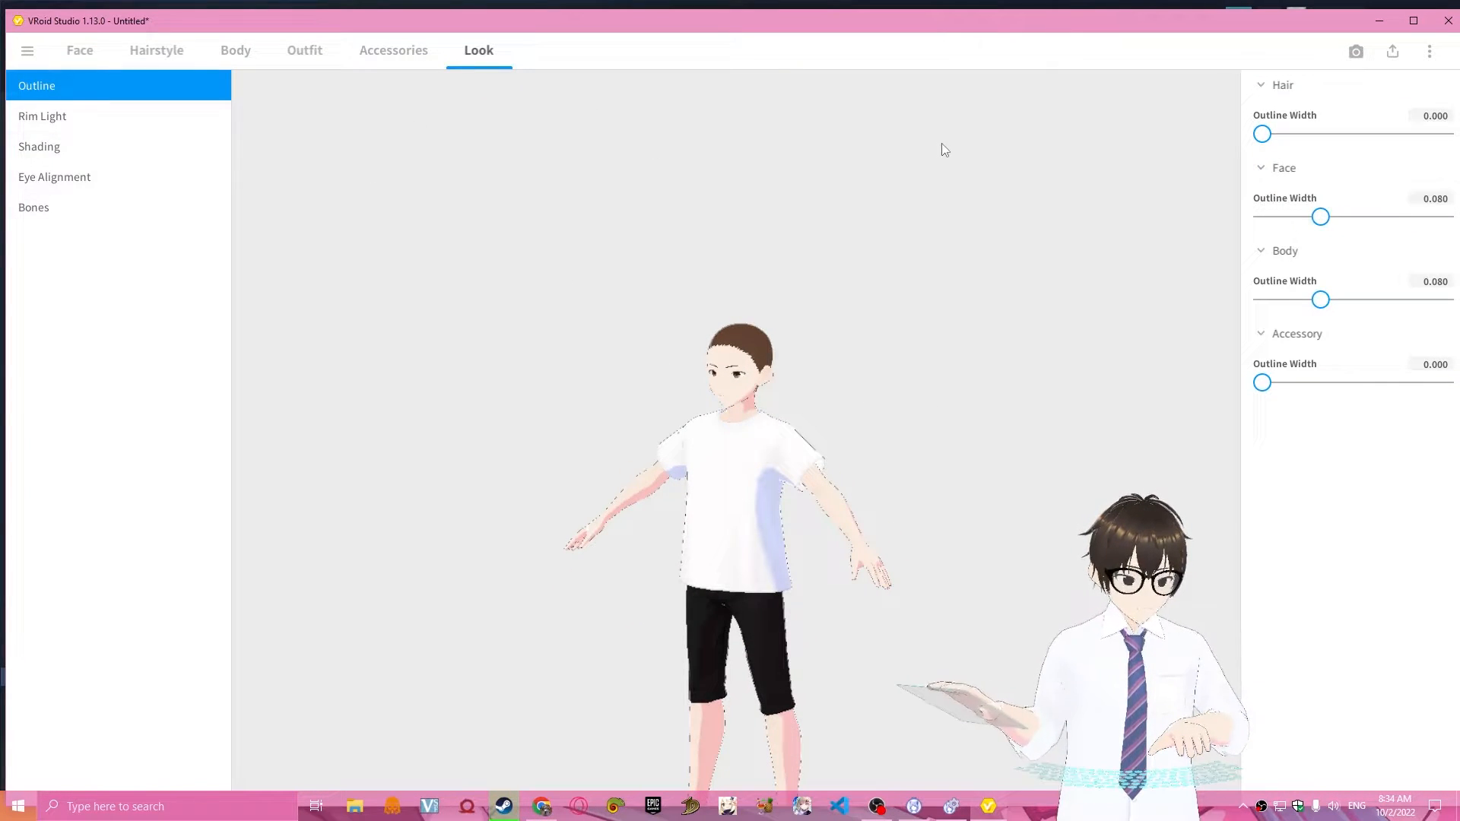
{"action": "right_click_drag", "start_coordinate": [941, 143], "coordinate": [937, 299]}
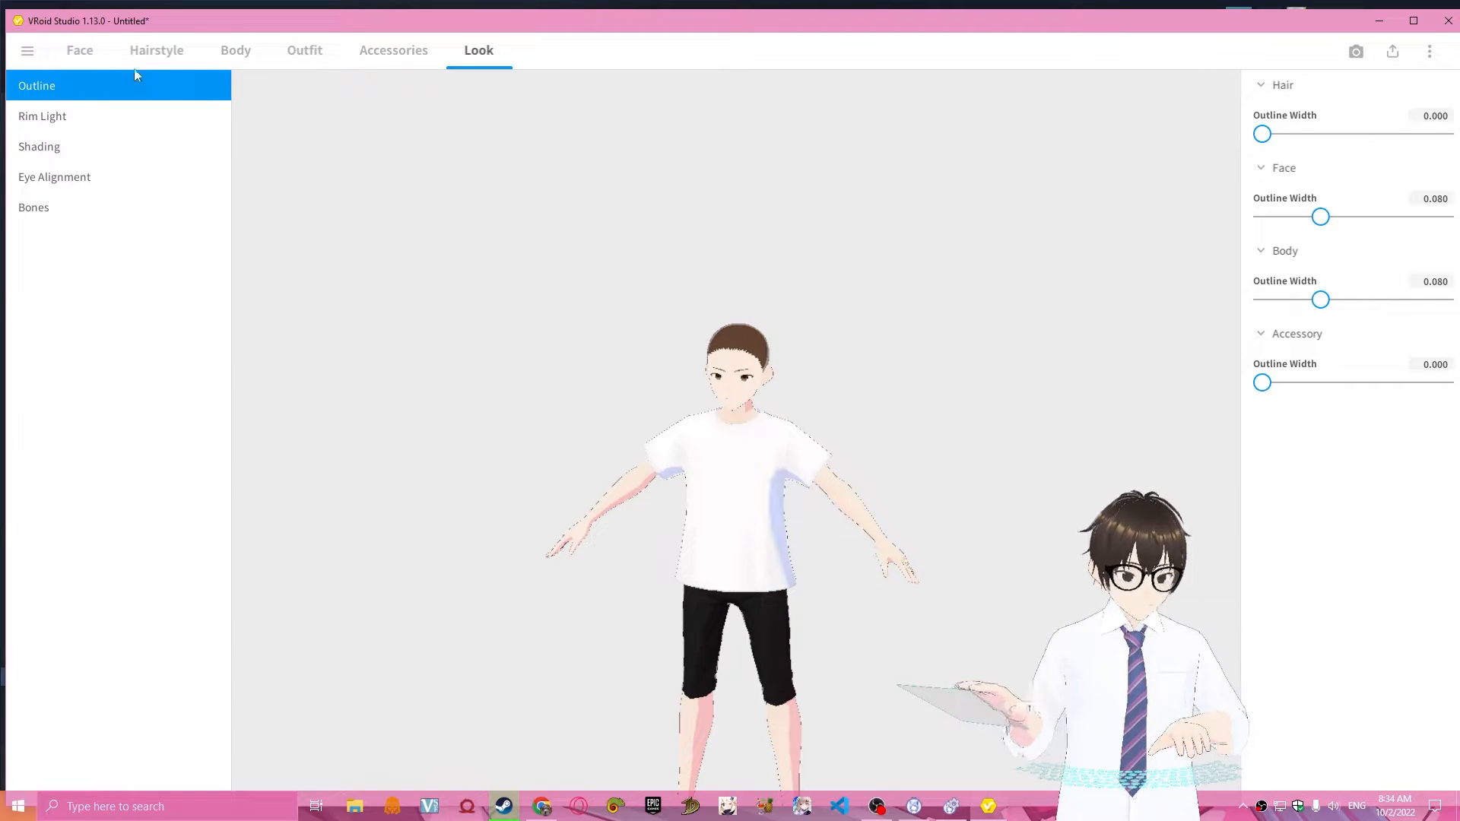
Open the face settings and examine the model's figure and face up close.
{"action": "left_click", "coordinate": [70, 50]}
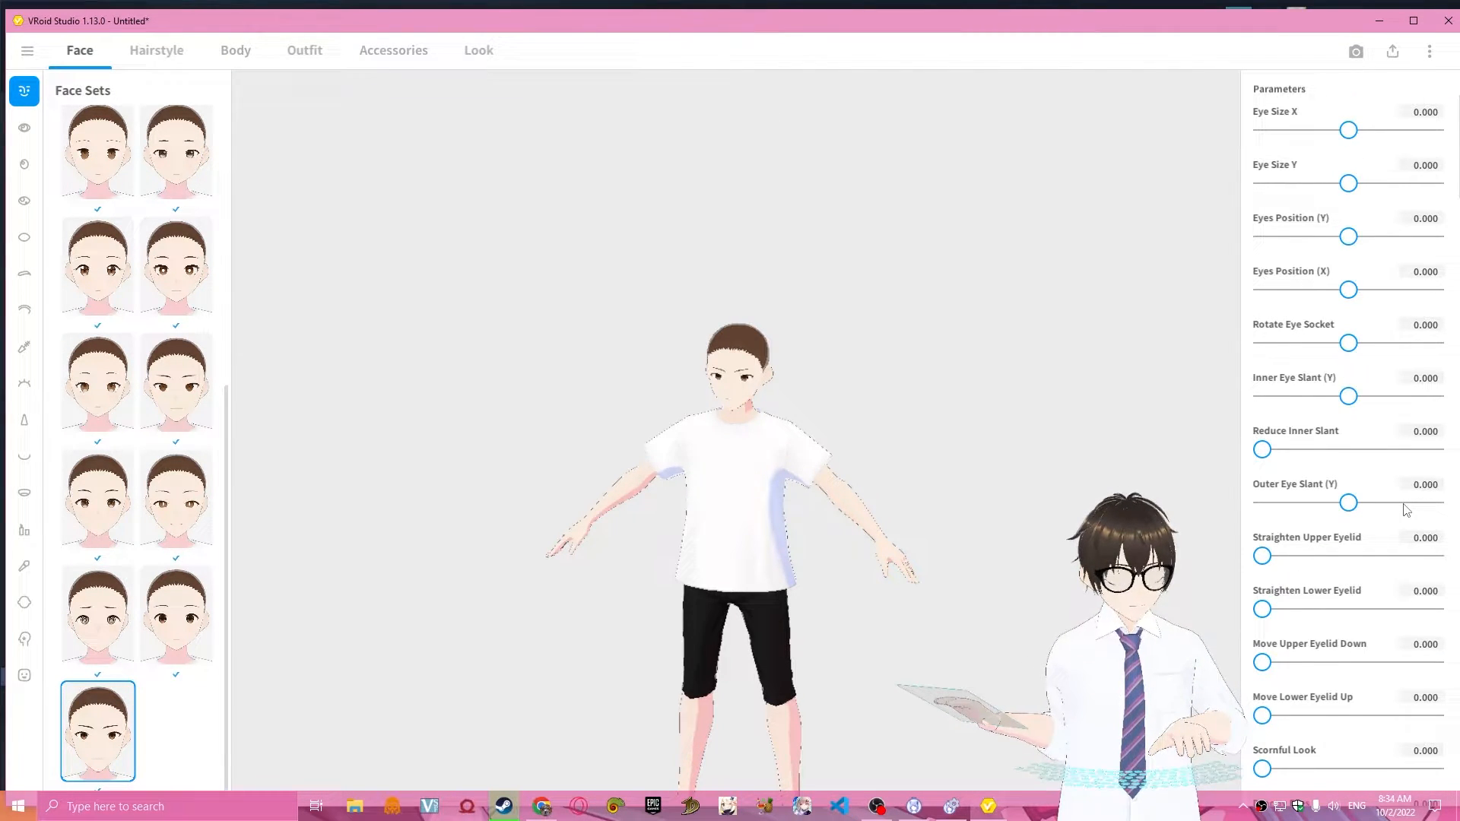
{"action": "mouse_move", "coordinate": [741, 519]}
{"action": "right_mouse_down"}
{"action": "mouse_move", "coordinate": [801, 521]}
{"action": "mouse_move", "coordinate": [766, 466]}
{"action": "mouse_move", "coordinate": [714, 578]}
{"action": "mouse_move", "coordinate": [723, 534]}
{"action": "right_mouse_up"}
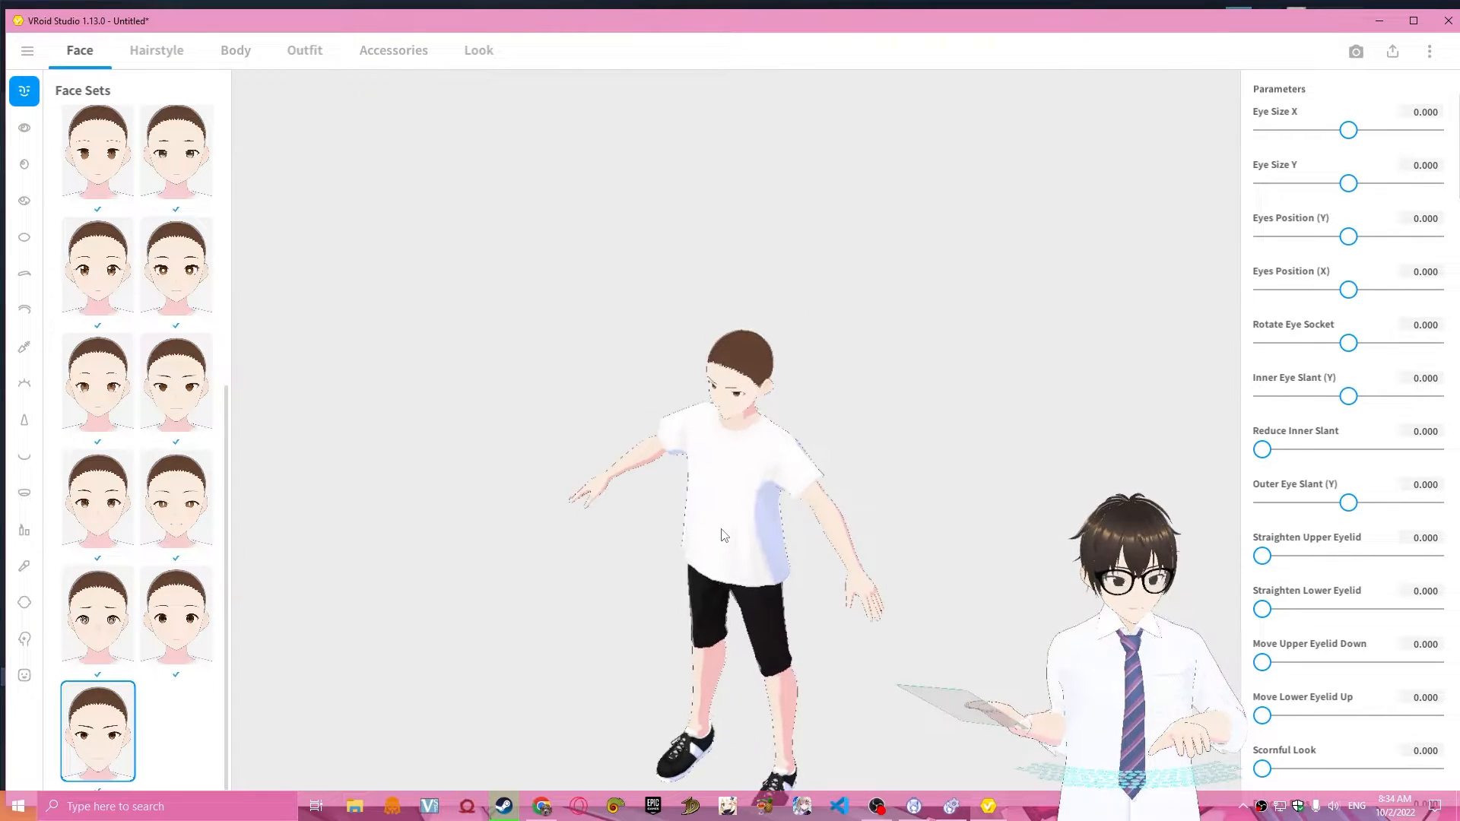
{"action": "right_click_drag", "start_coordinate": [559, 393], "coordinate": [591, 431]}
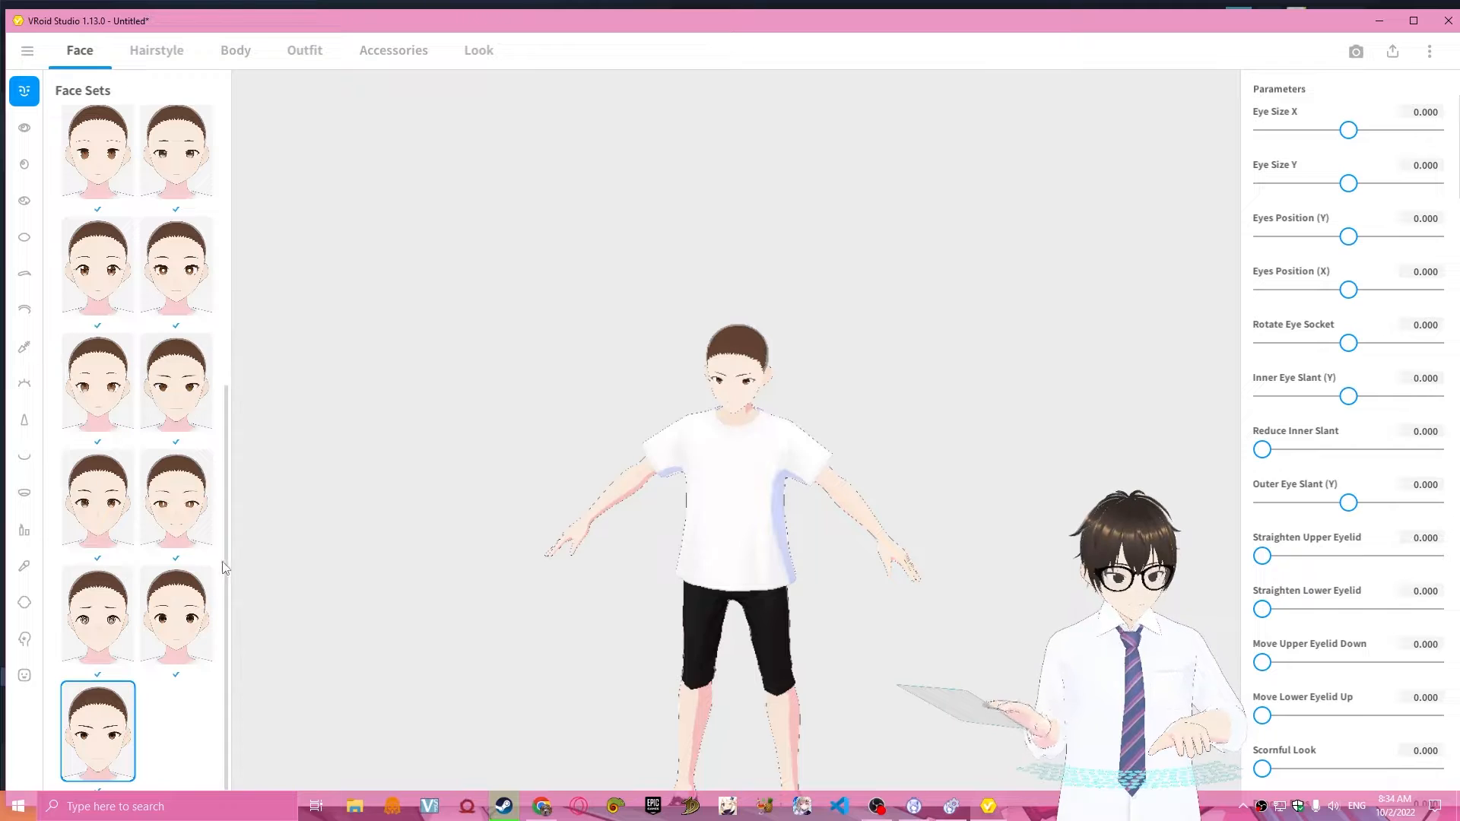
{"action": "scroll", "coordinate": [906, 477], "scroll_direction": "up", "scroll_amount": 5}
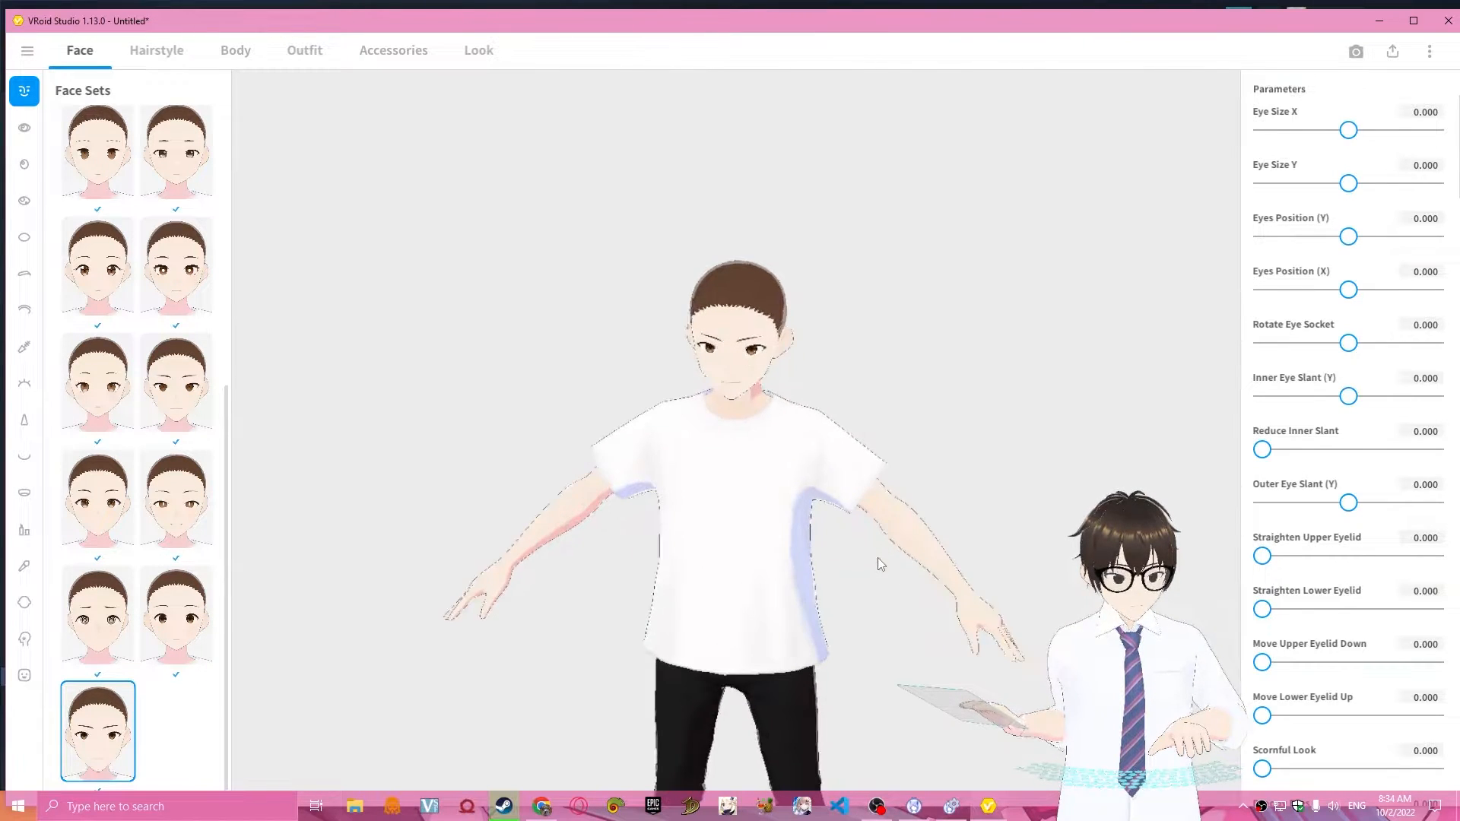
{"action": "scroll", "coordinate": [846, 613], "scroll_direction": "up", "scroll_amount": 3}
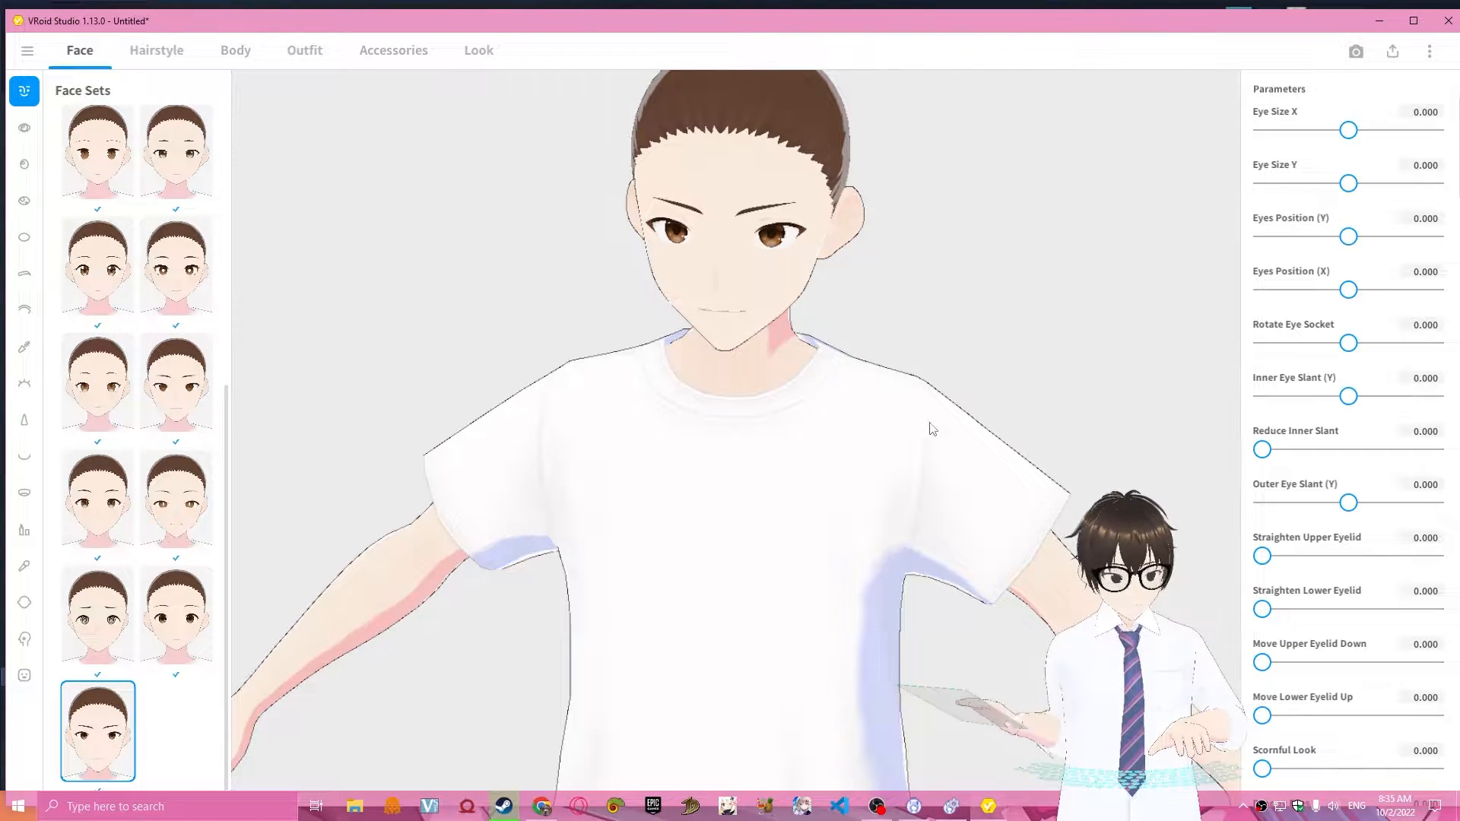
Try raising the face's Eye Size Y to 0.053 and reset it to 0.
{"action": "mouse_move", "coordinate": [1350, 184]}
{"action": "left_mouse_down"}
{"action": "mouse_move", "coordinate": [1433, 186]}
{"action": "mouse_move", "coordinate": [1199, 179]}
{"action": "mouse_move", "coordinate": [1433, 186]}
{"action": "mouse_move", "coordinate": [1336, 185]}
{"action": "mouse_move", "coordinate": [1436, 205]}
{"action": "mouse_move", "coordinate": [1359, 199]}
{"action": "left_mouse_up"}
{"action": "left_click", "coordinate": [1422, 166]}
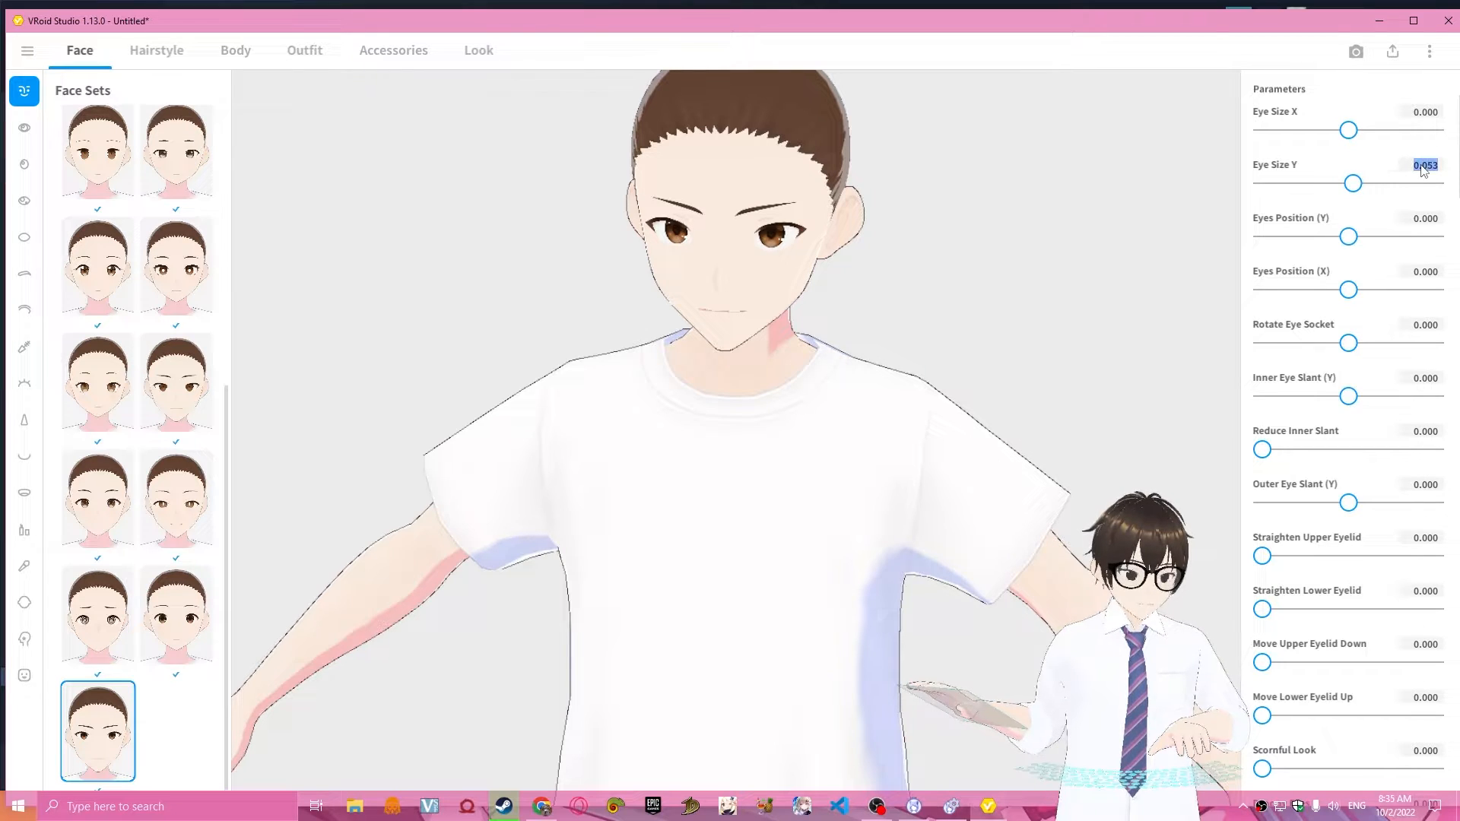
{"action": "type", "text": "00"}
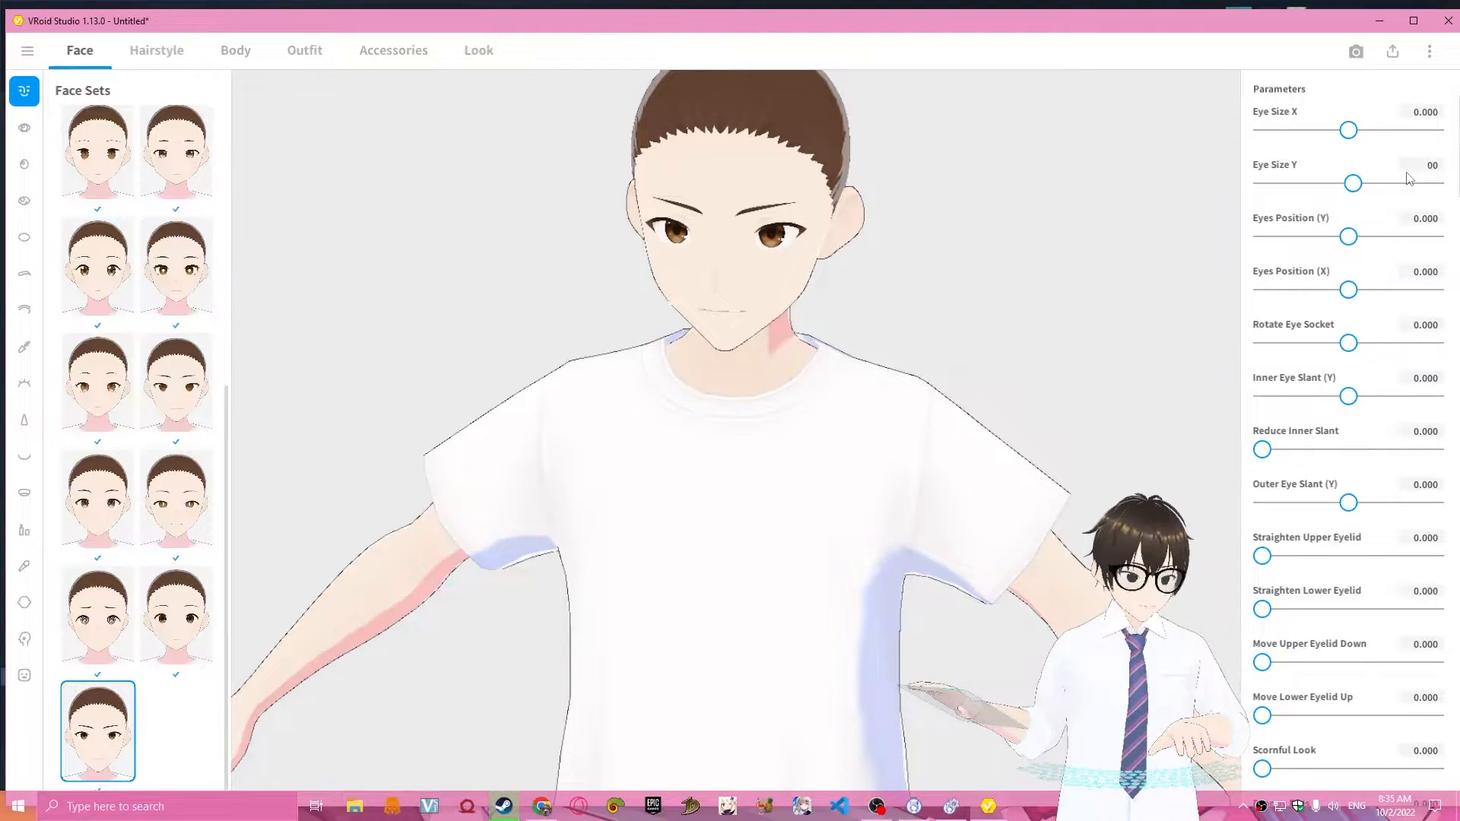
{"action": "key", "text": "Return"}
{"action": "right_click_drag", "start_coordinate": [917, 282], "coordinate": [916, 372]}
{"action": "scroll", "coordinate": [916, 372], "scroll_direction": "down", "scroll_amount": 8}
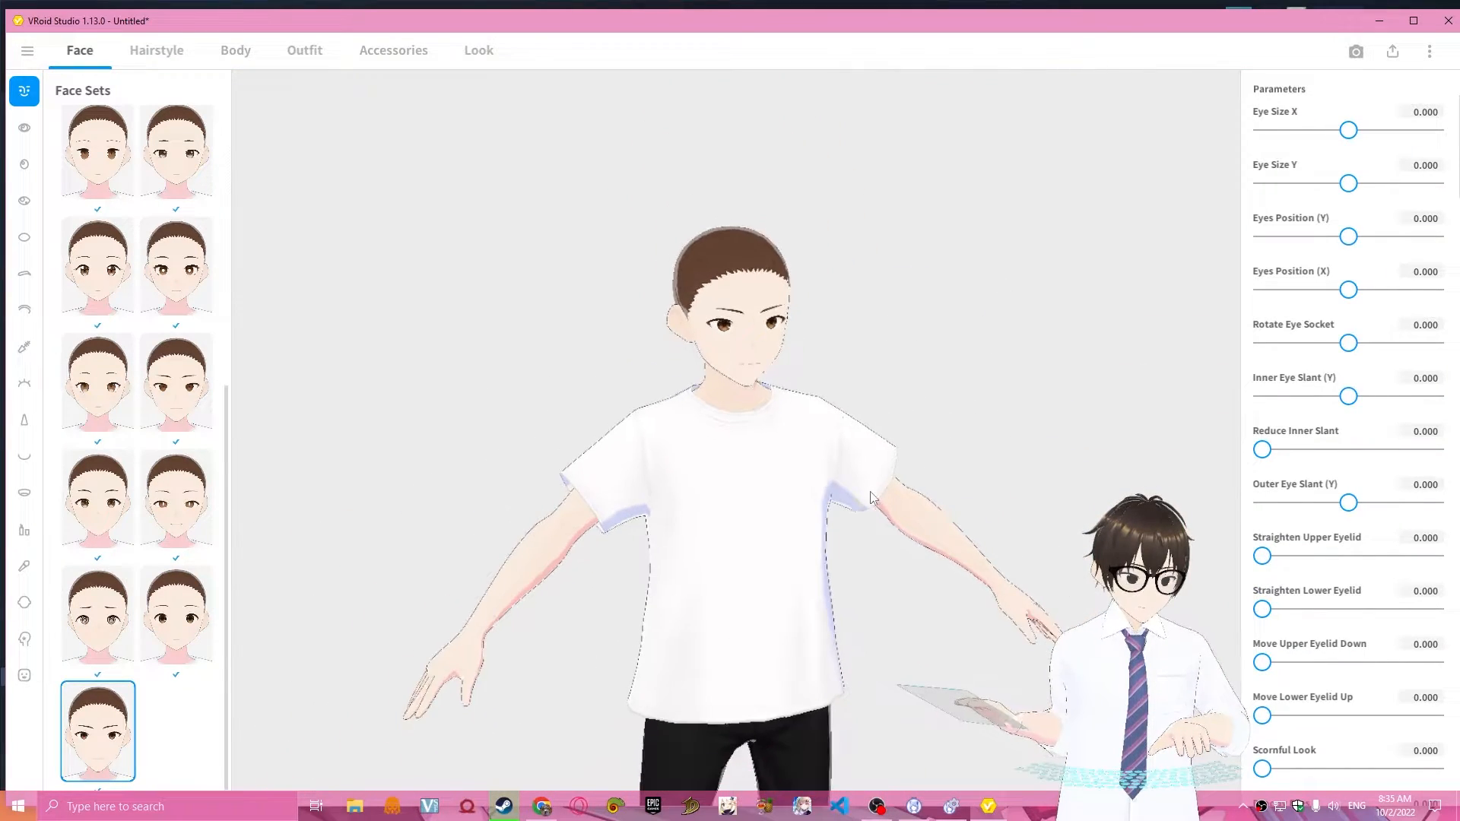
{"action": "right_click_drag", "start_coordinate": [880, 506], "coordinate": [747, 559]}
{"action": "scroll", "coordinate": [815, 577], "scroll_direction": "down", "scroll_amount": 2}
{"action": "scroll", "coordinate": [776, 604], "scroll_direction": "down", "scroll_amount": 2}
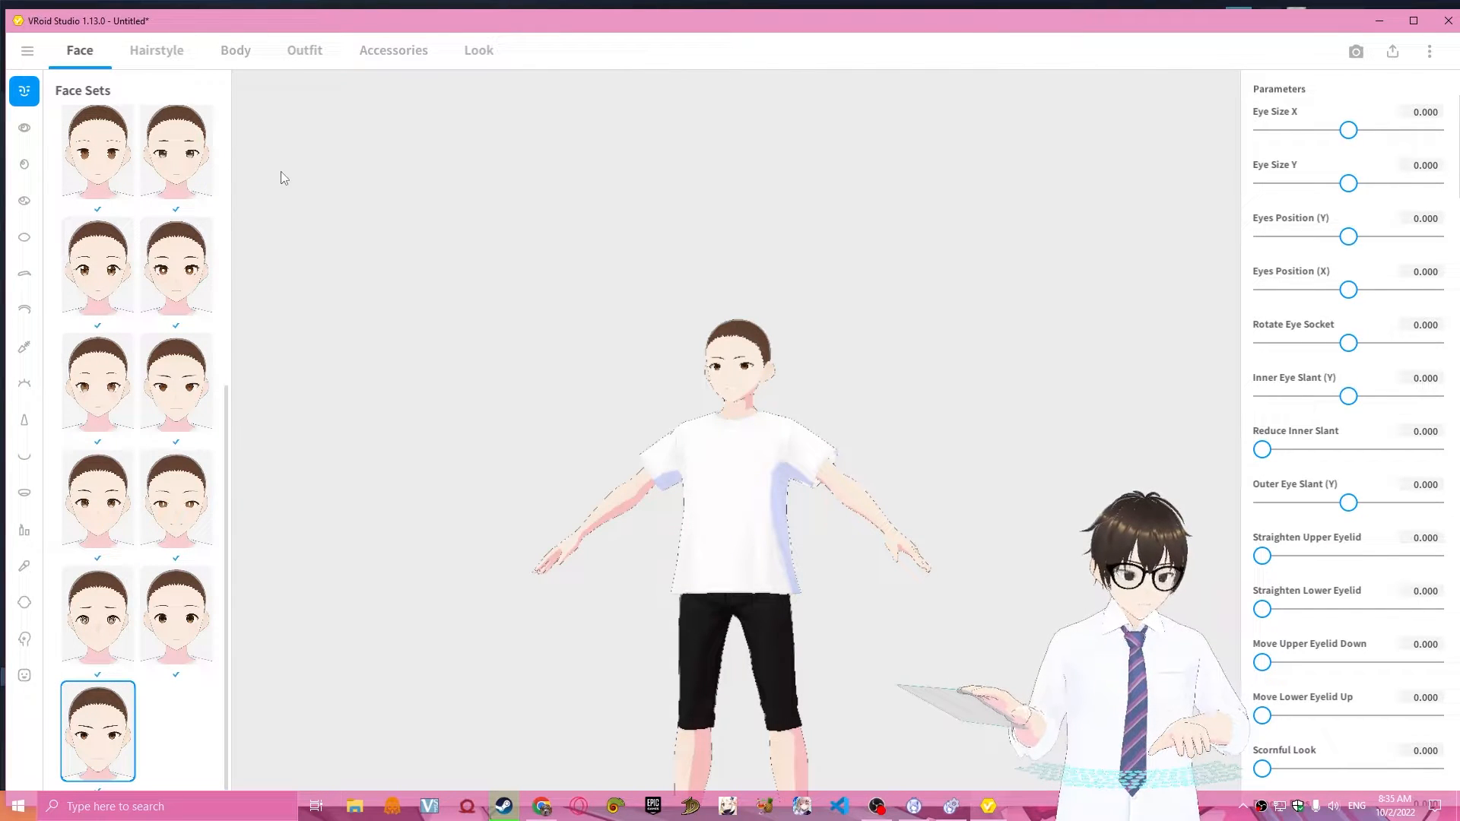
{"action": "right_click_drag", "start_coordinate": [560, 405], "coordinate": [597, 459]}
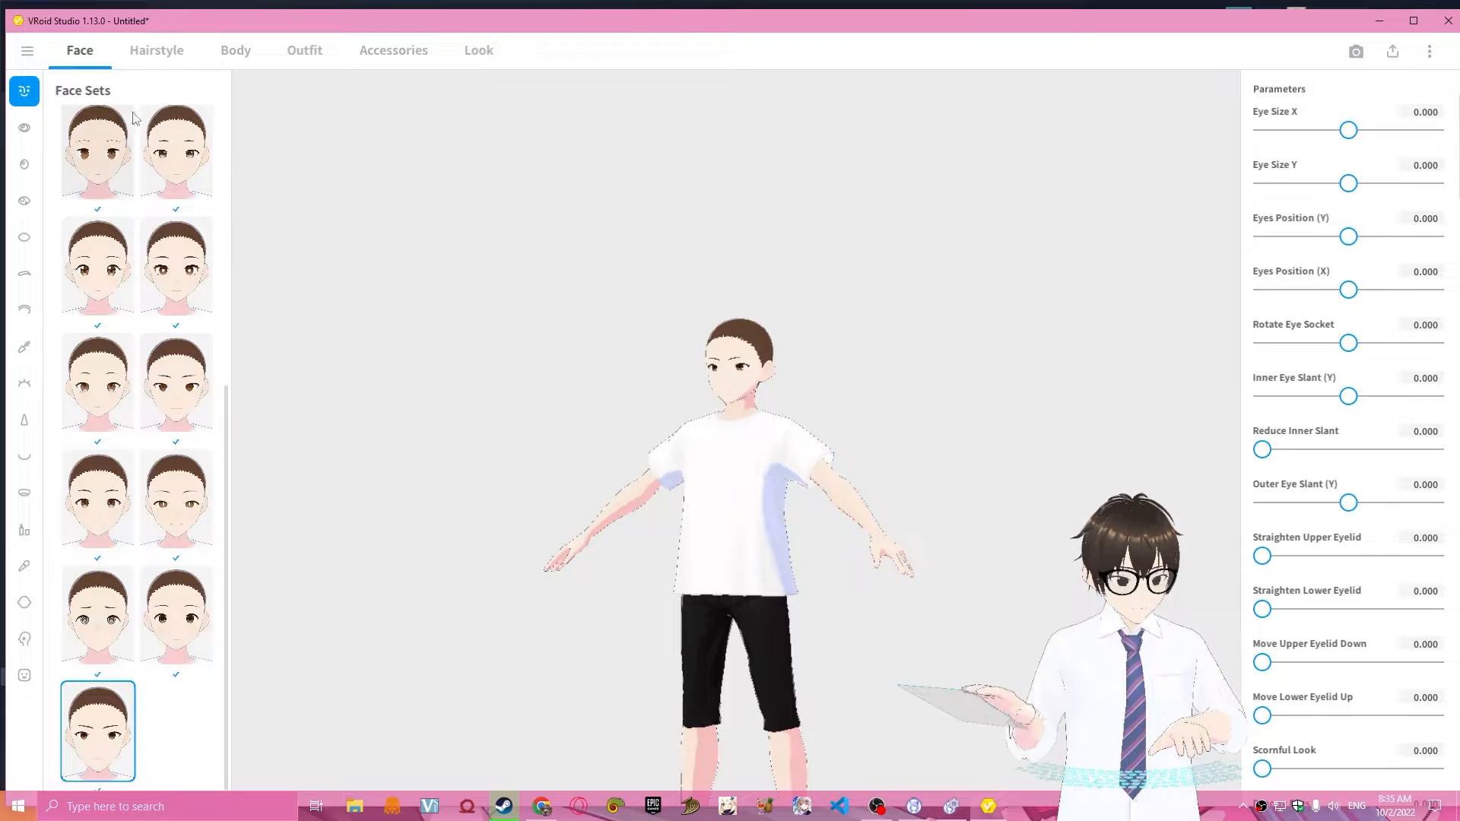
Look through the preset hairstyle sets available for the model.
{"action": "left_click", "coordinate": [154, 50]}
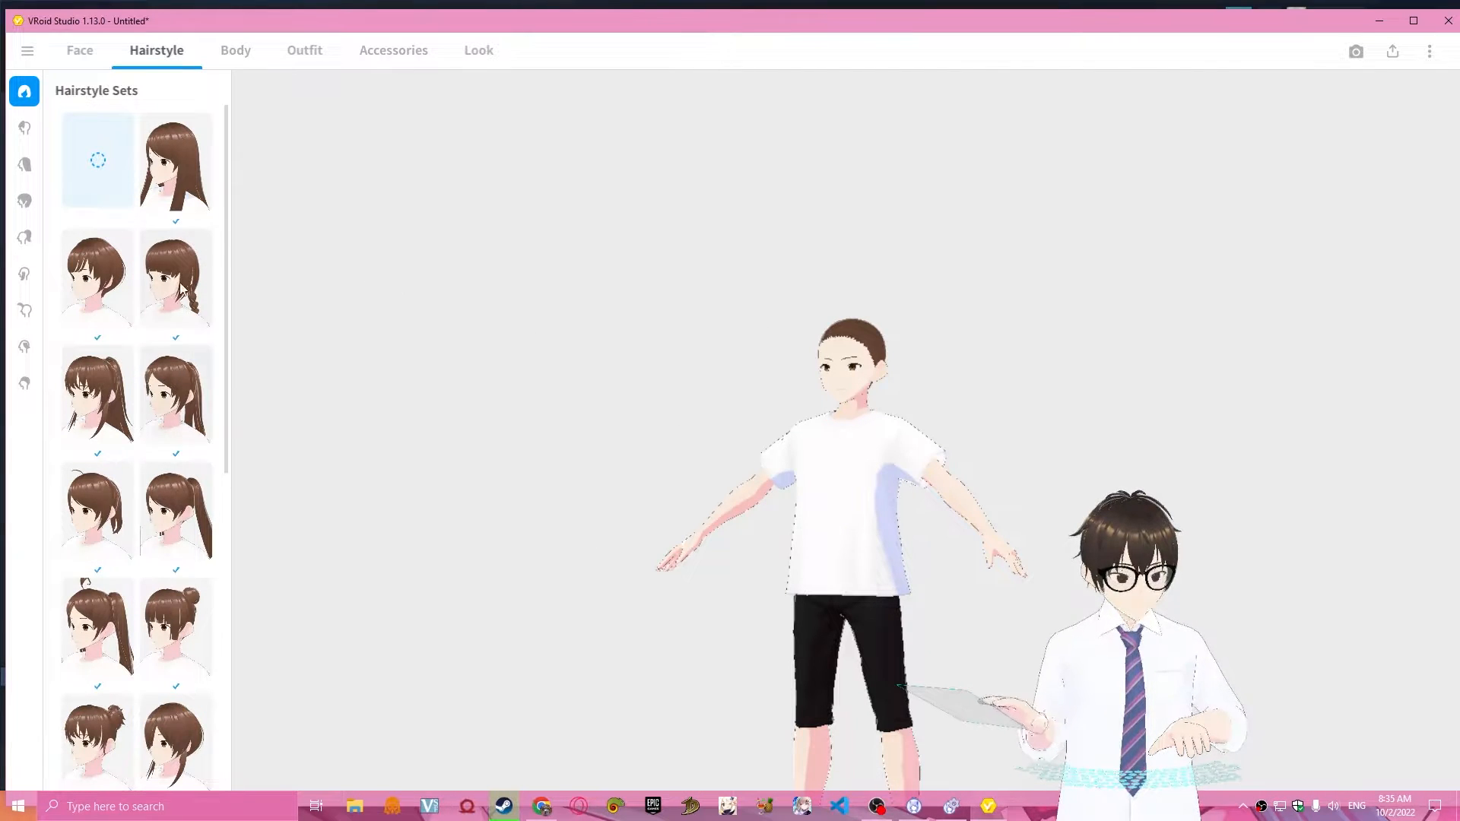
{"action": "scroll", "coordinate": [146, 558], "scroll_direction": "down", "scroll_amount": 2}
{"action": "scroll", "coordinate": [146, 558], "scroll_direction": "down", "scroll_amount": 5}
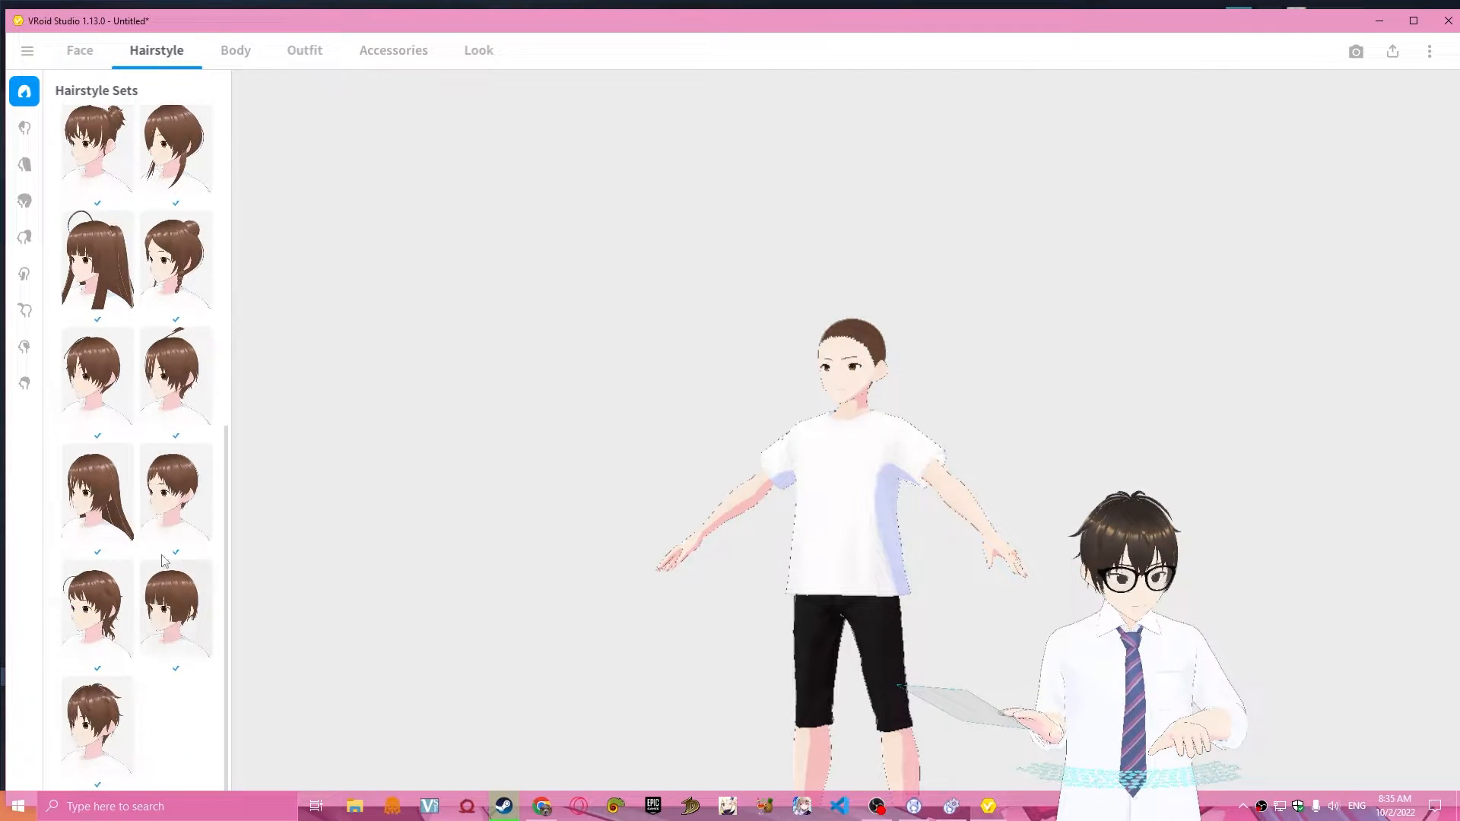
{"action": "scroll", "coordinate": [111, 599], "scroll_direction": "up", "scroll_amount": 7}
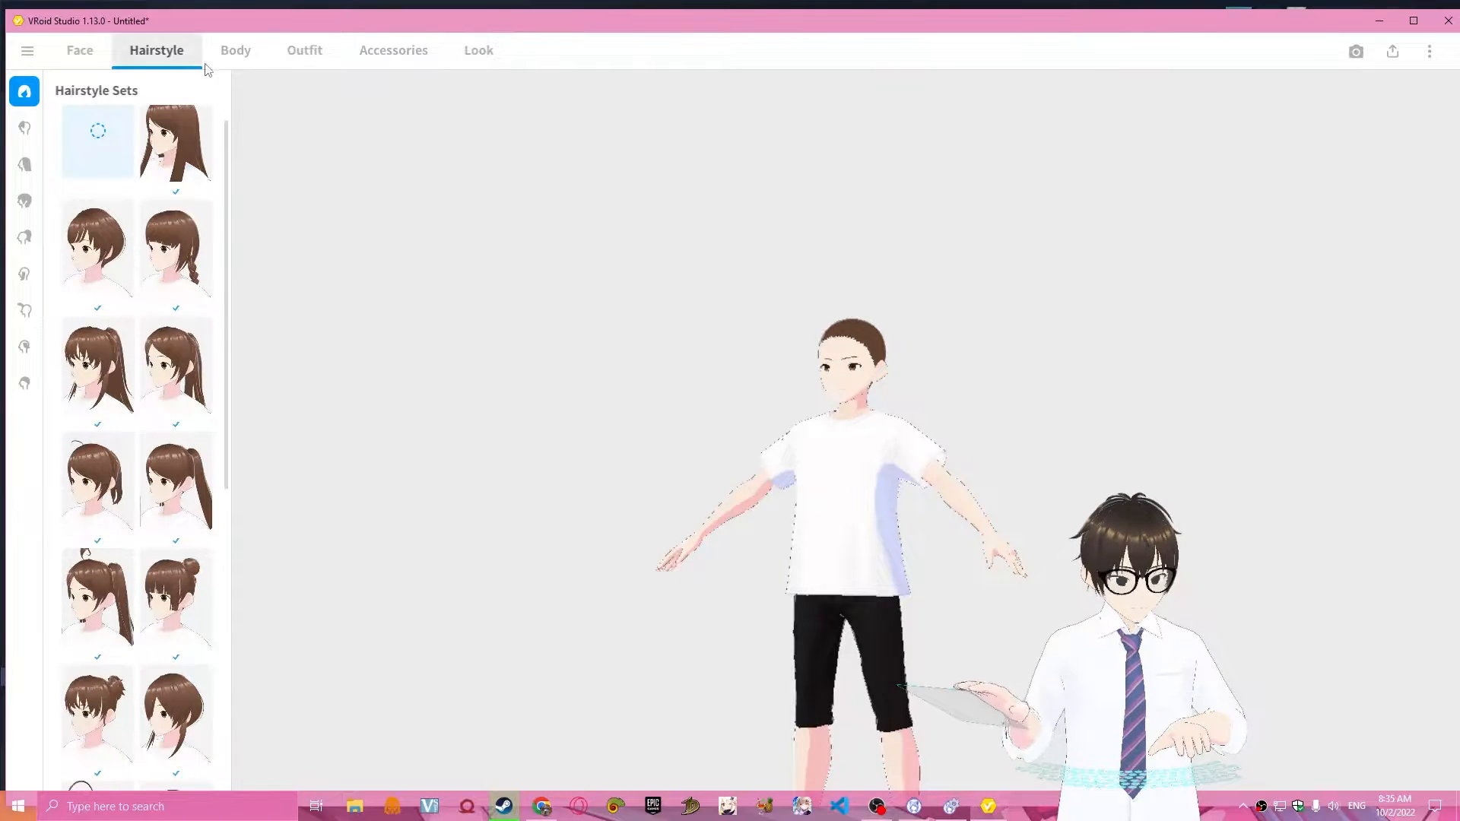
Dress the model in the long dark grey kimono from the whole outfit sets.
{"action": "left_click", "coordinate": [73, 42]}
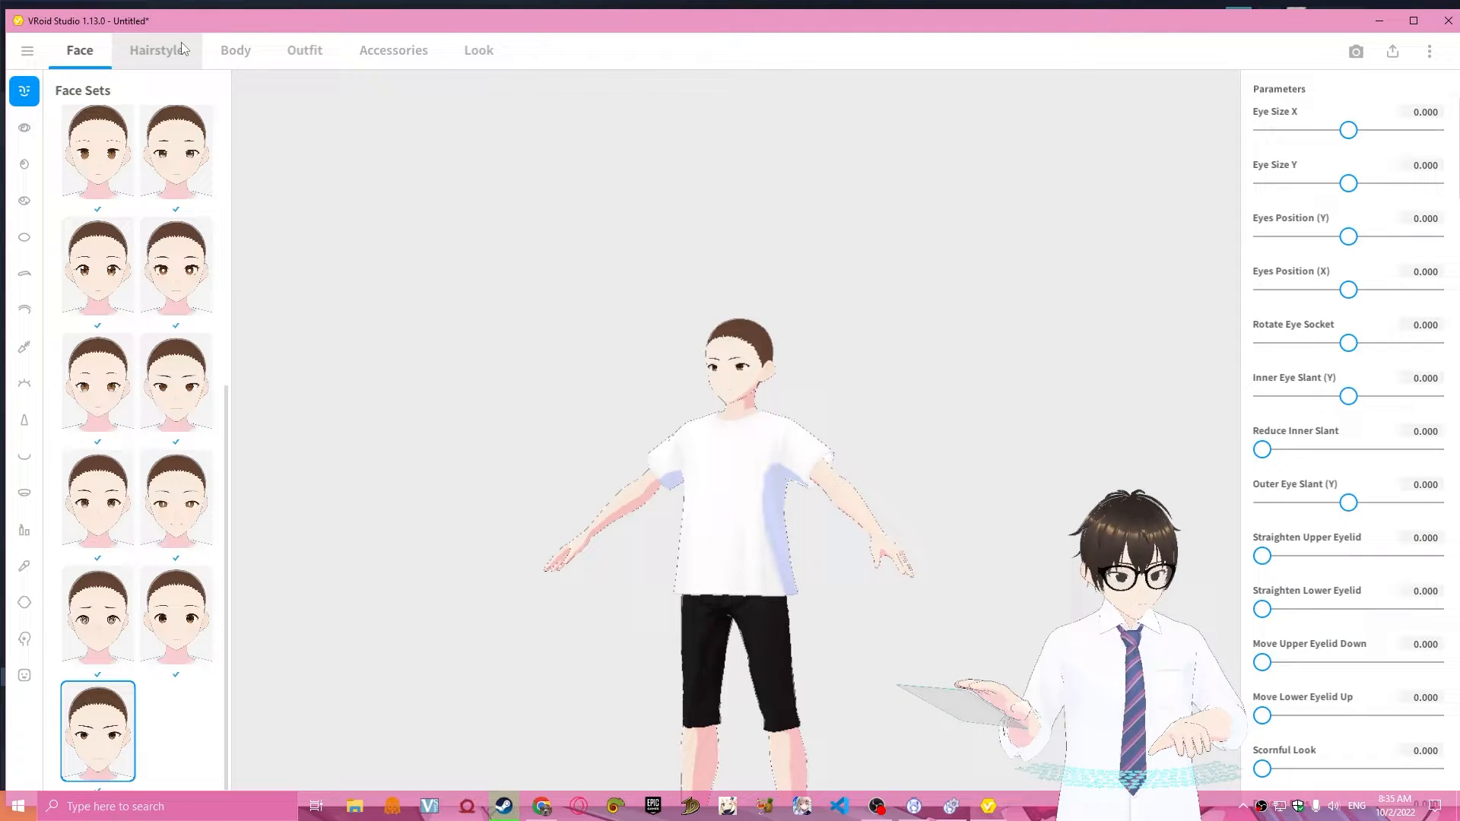
{"action": "left_click", "coordinate": [291, 44]}
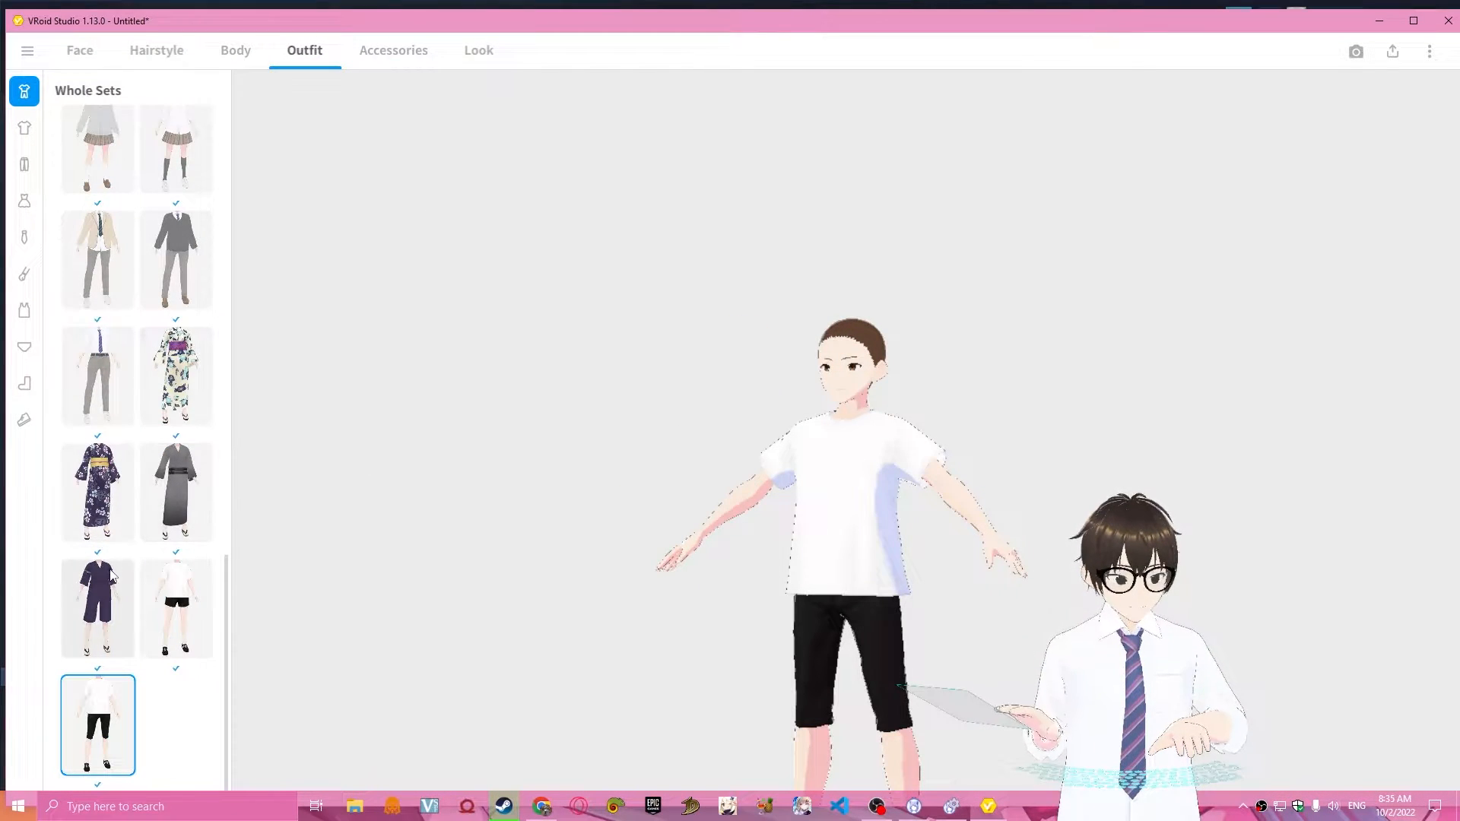
{"action": "left_click", "coordinate": [177, 503]}
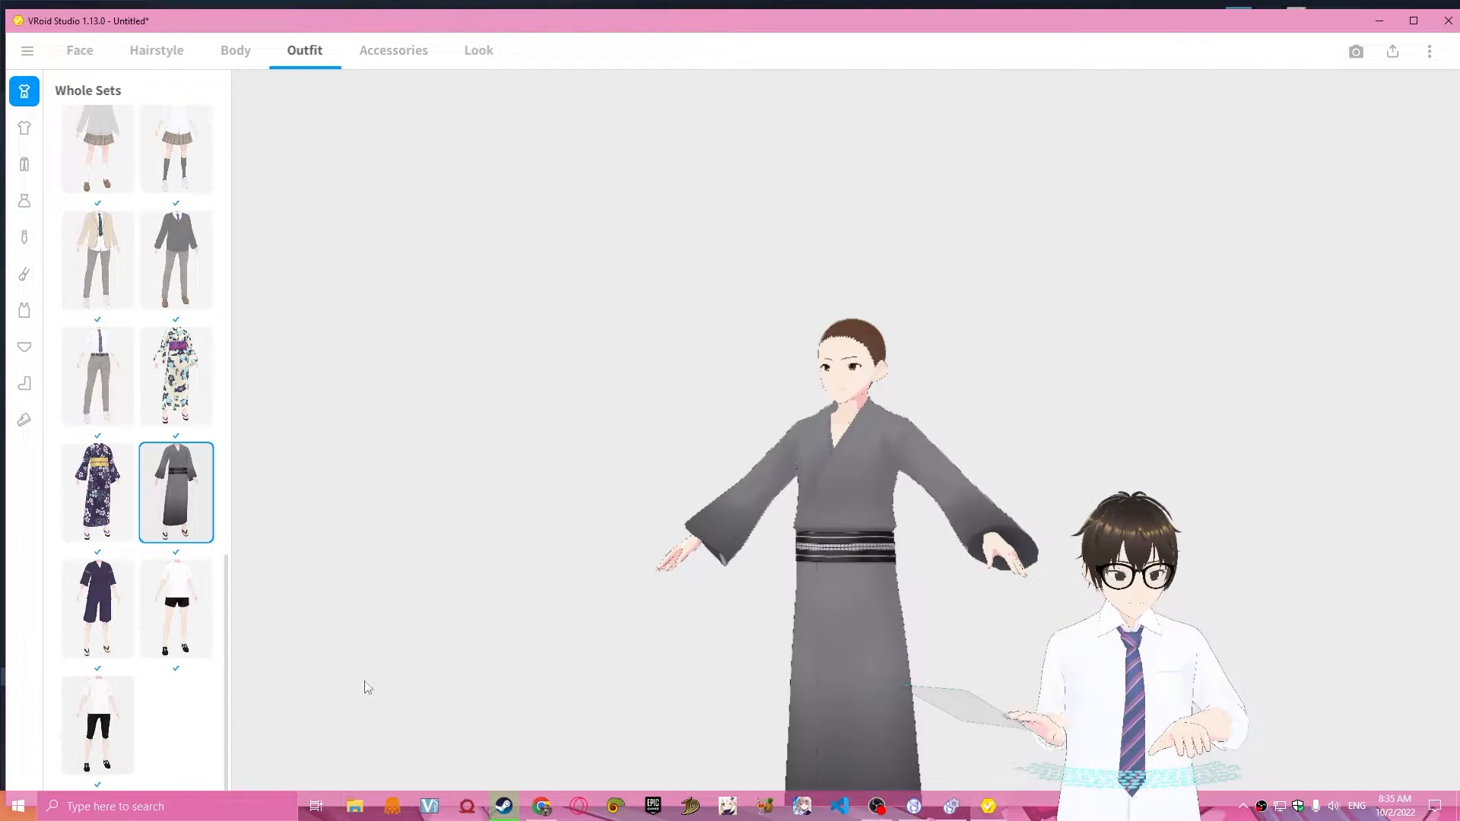
Try the blue dress with the white apron on the model and switch back to the dark grey kimono.
{"action": "scroll", "coordinate": [146, 375], "scroll_direction": "up", "scroll_amount": 10}
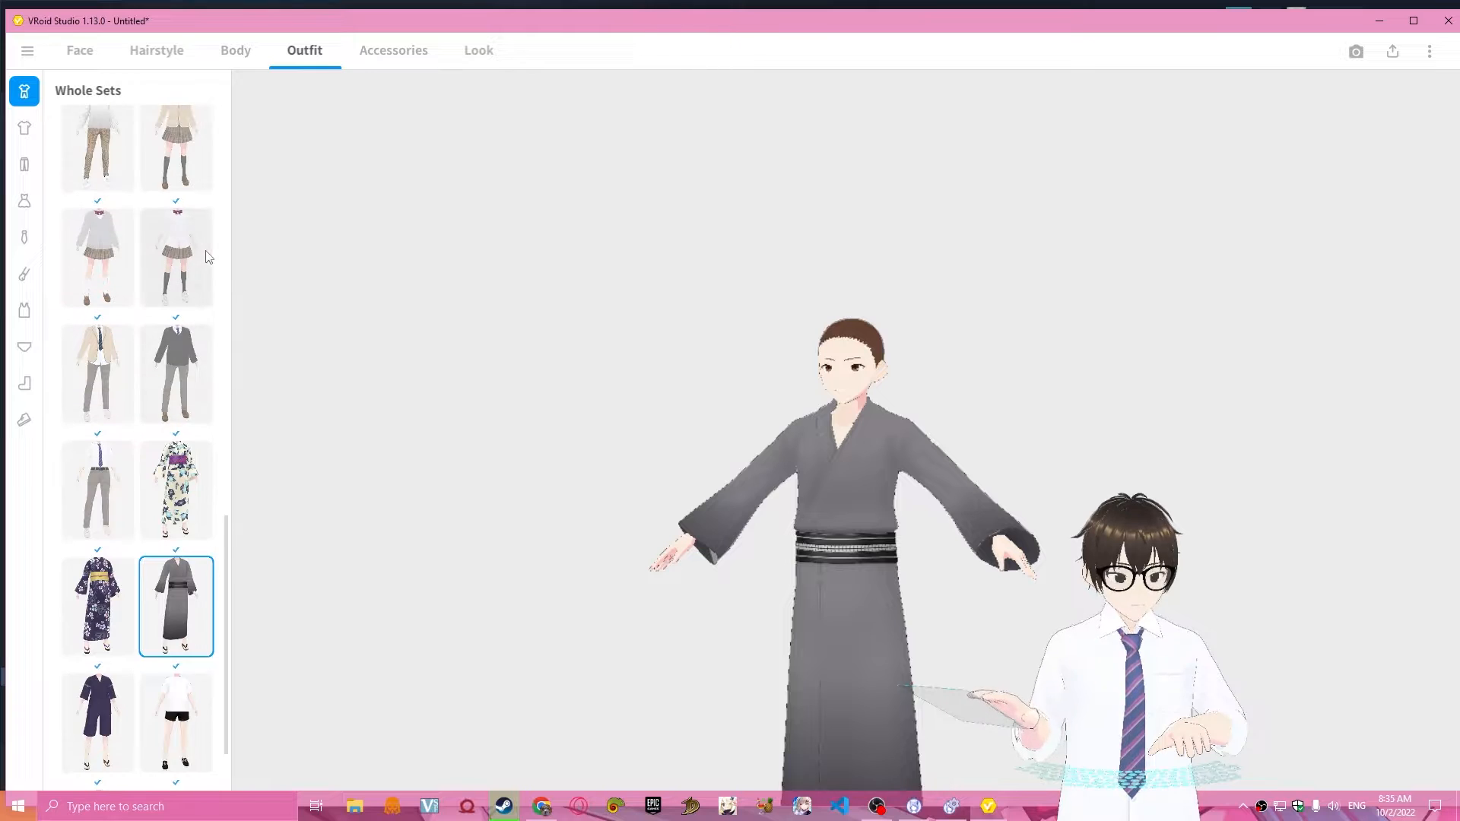
{"action": "scroll", "coordinate": [147, 375], "scroll_direction": "up", "scroll_amount": 8}
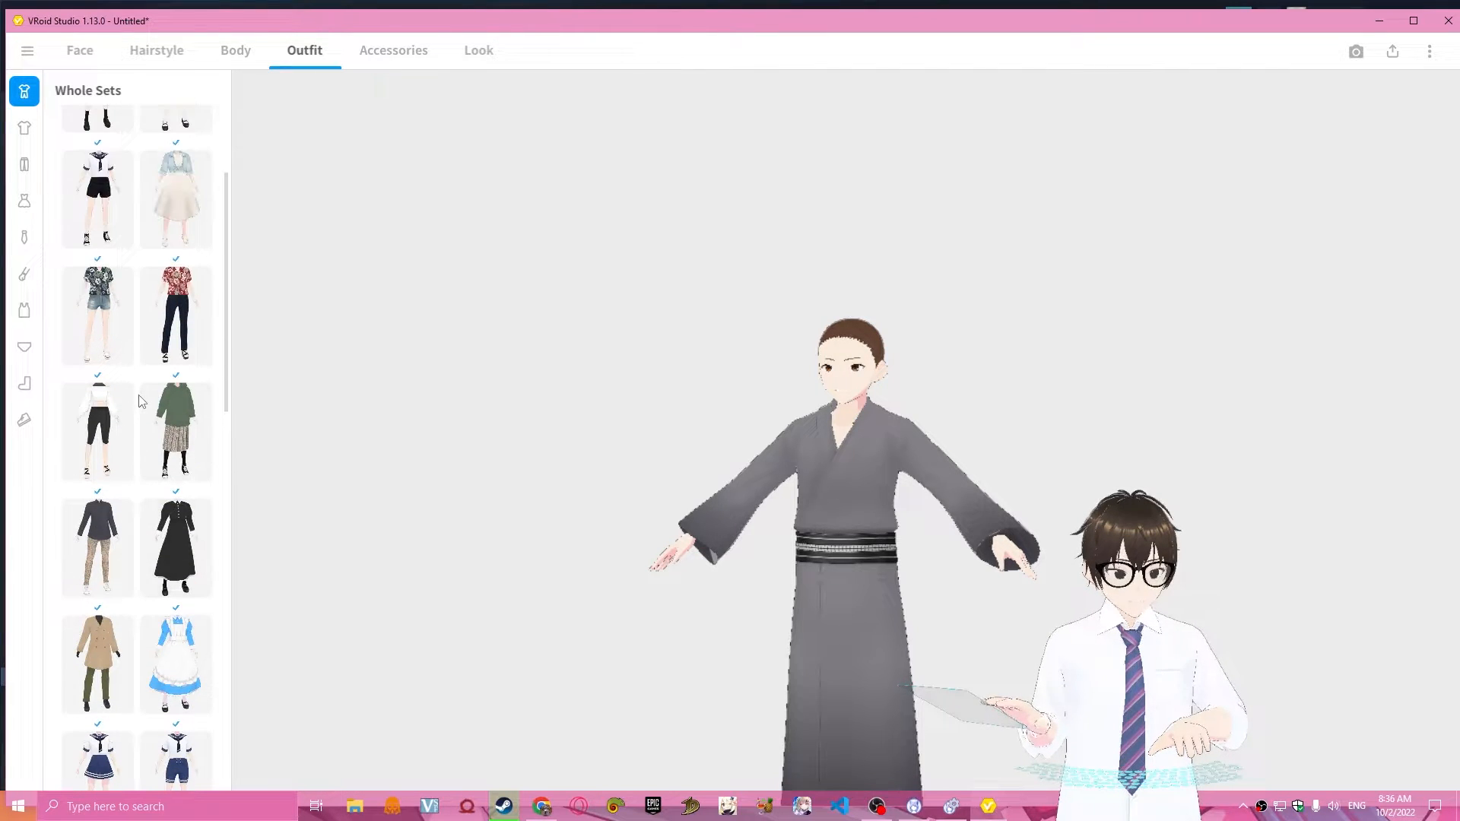
{"action": "left_click", "coordinate": [175, 663]}
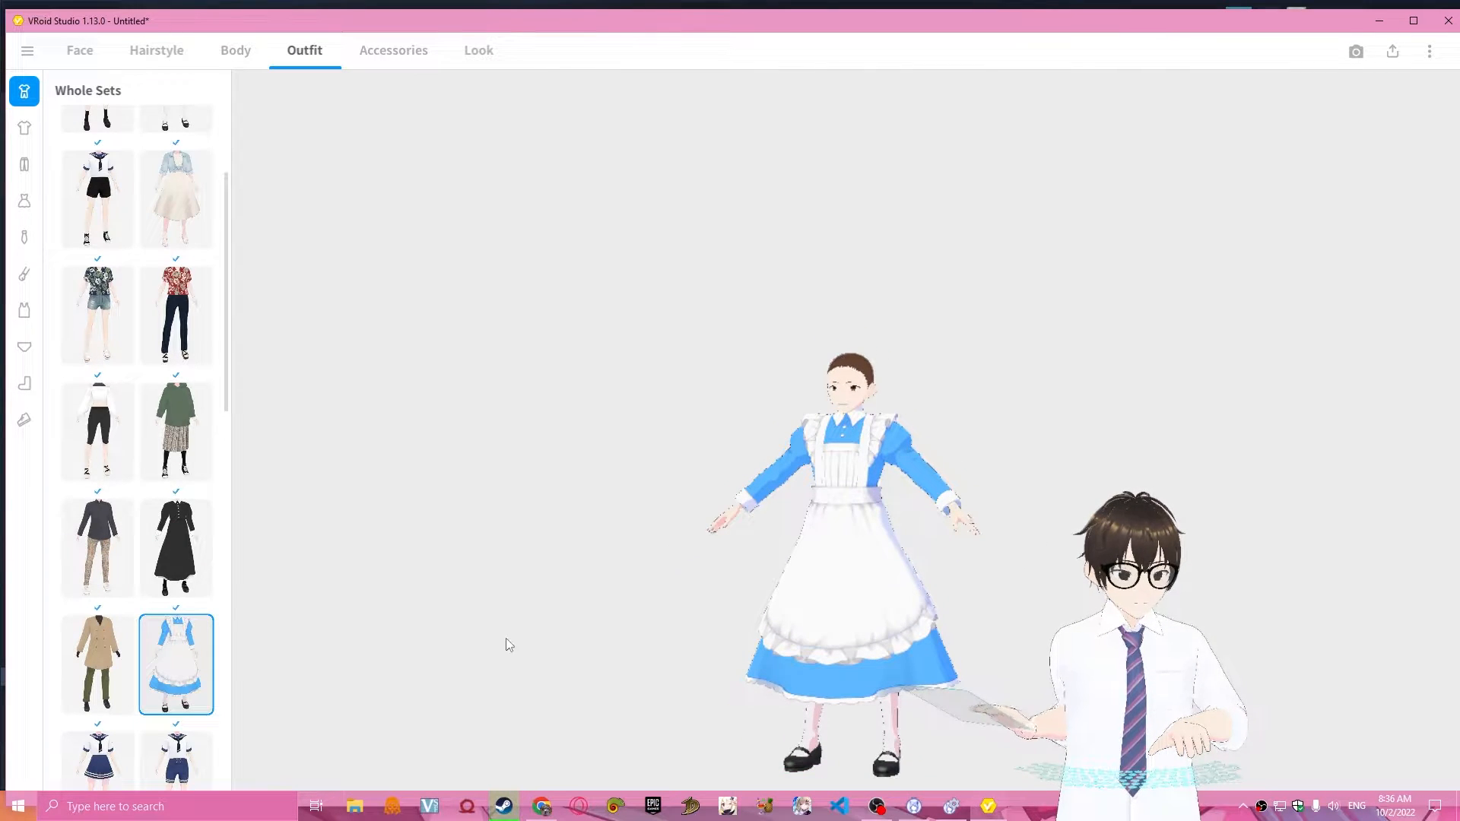
{"action": "scroll", "coordinate": [176, 700], "scroll_direction": "down", "scroll_amount": 3}
{"action": "scroll", "coordinate": [177, 700], "scroll_direction": "down", "scroll_amount": 20}
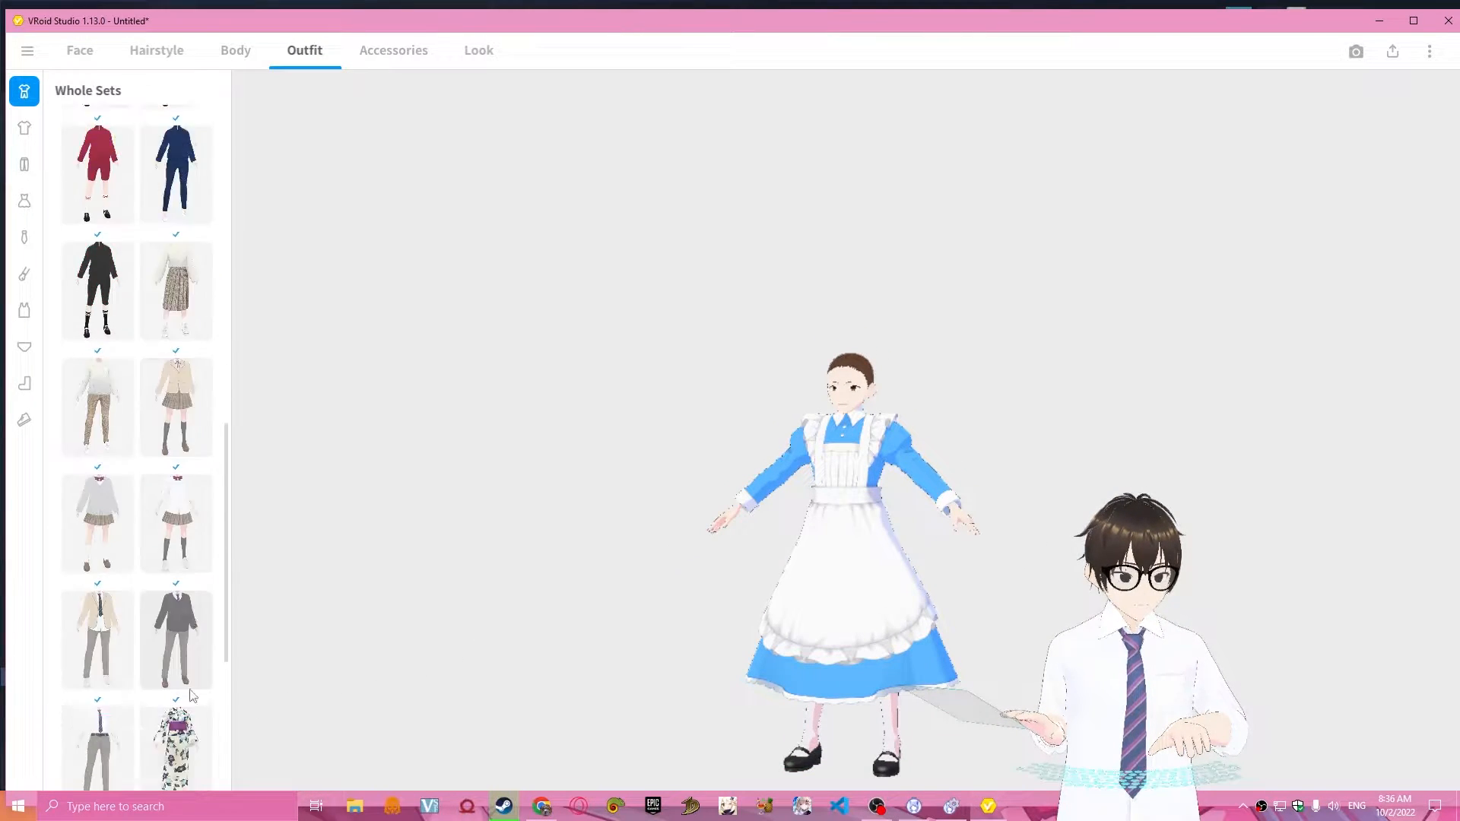
{"action": "left_click", "coordinate": [152, 556]}
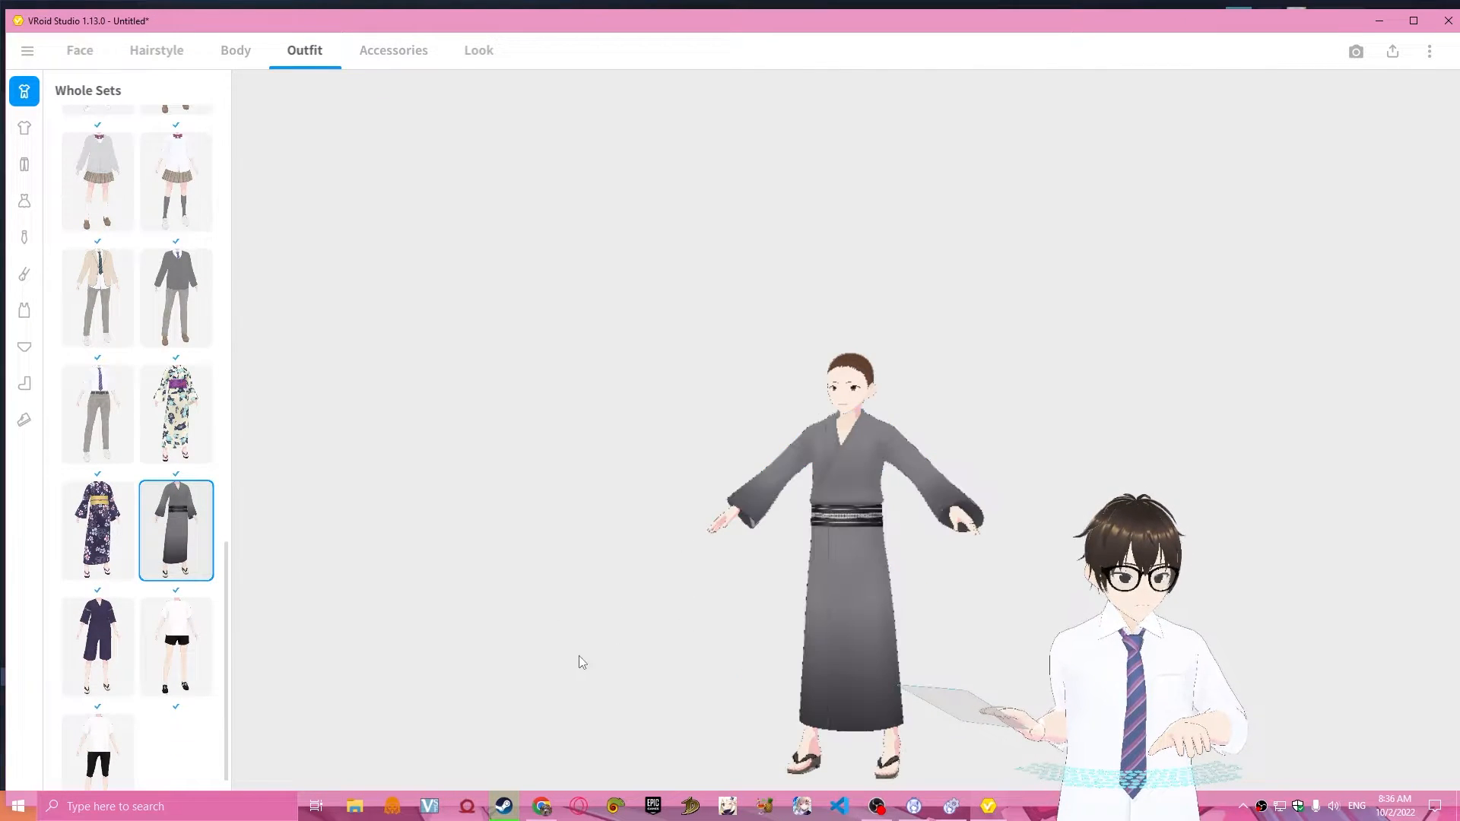
{"action": "scroll", "coordinate": [912, 593], "scroll_direction": "up", "scroll_amount": 5}
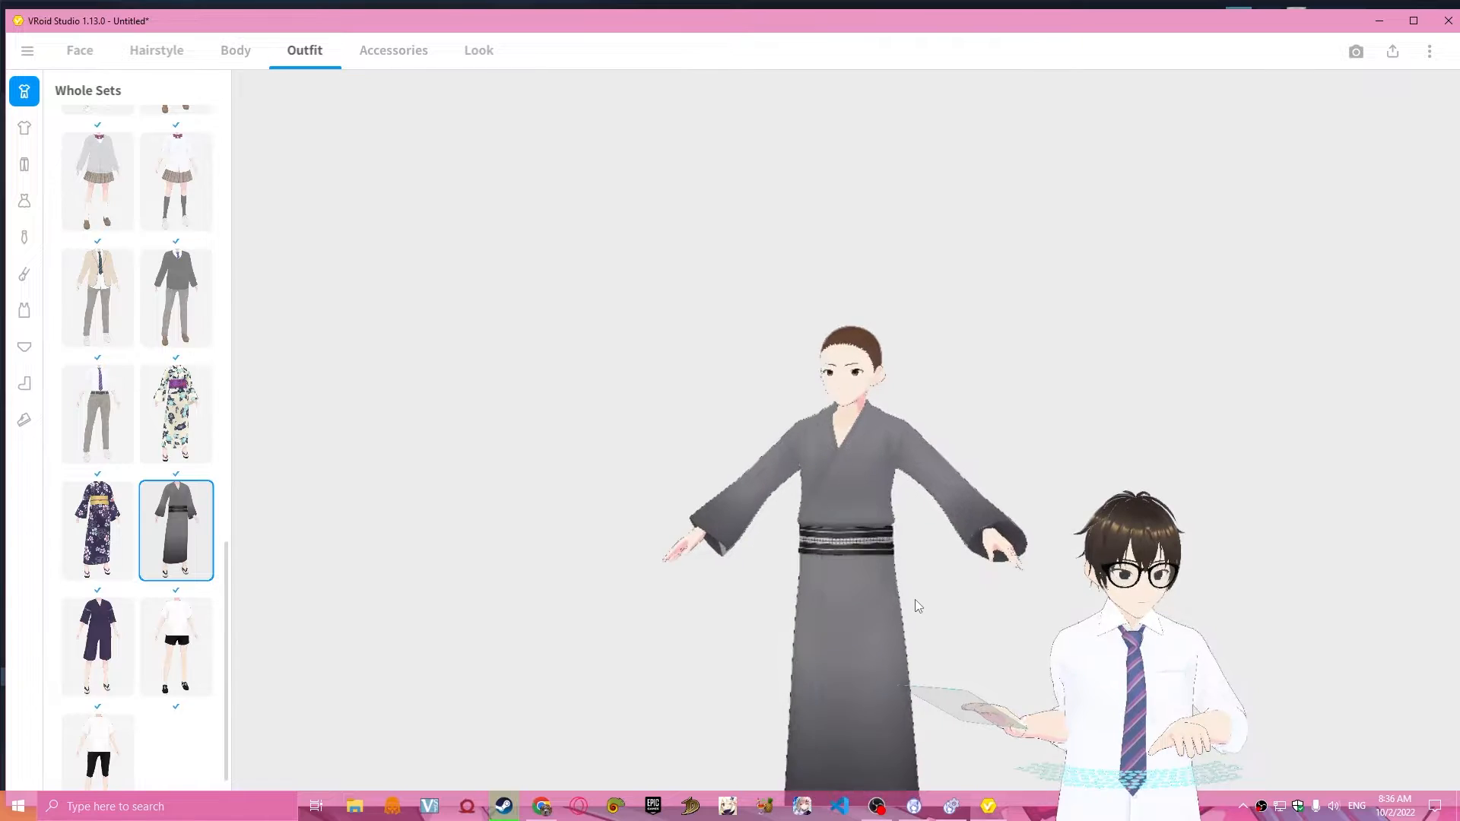
{"action": "scroll", "coordinate": [805, 524], "scroll_direction": "down", "scroll_amount": 4}
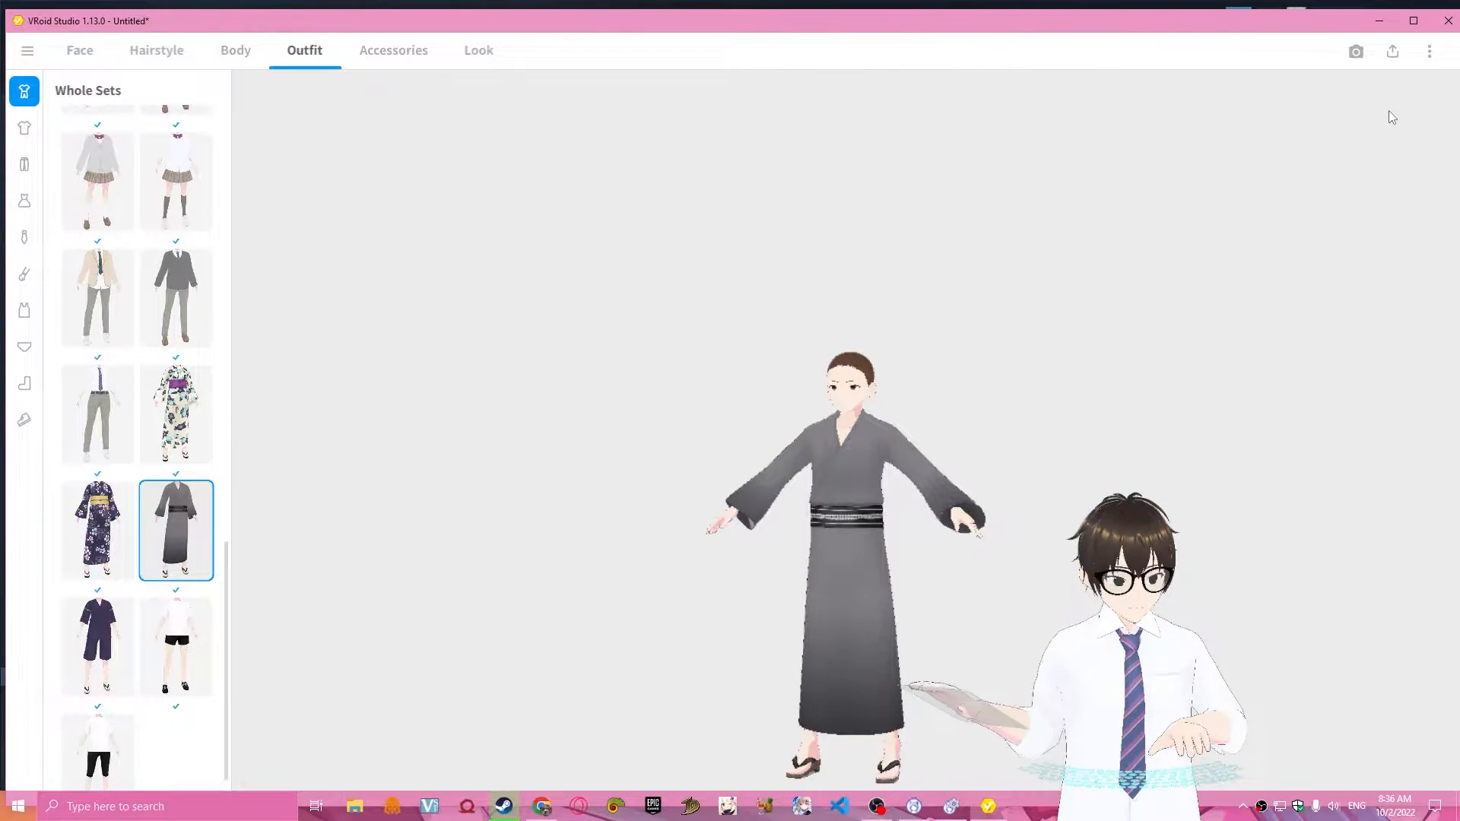
Start a VRM export of the model and review the avatar information, personality and redistribution settings.
{"action": "left_click", "coordinate": [1386, 62]}
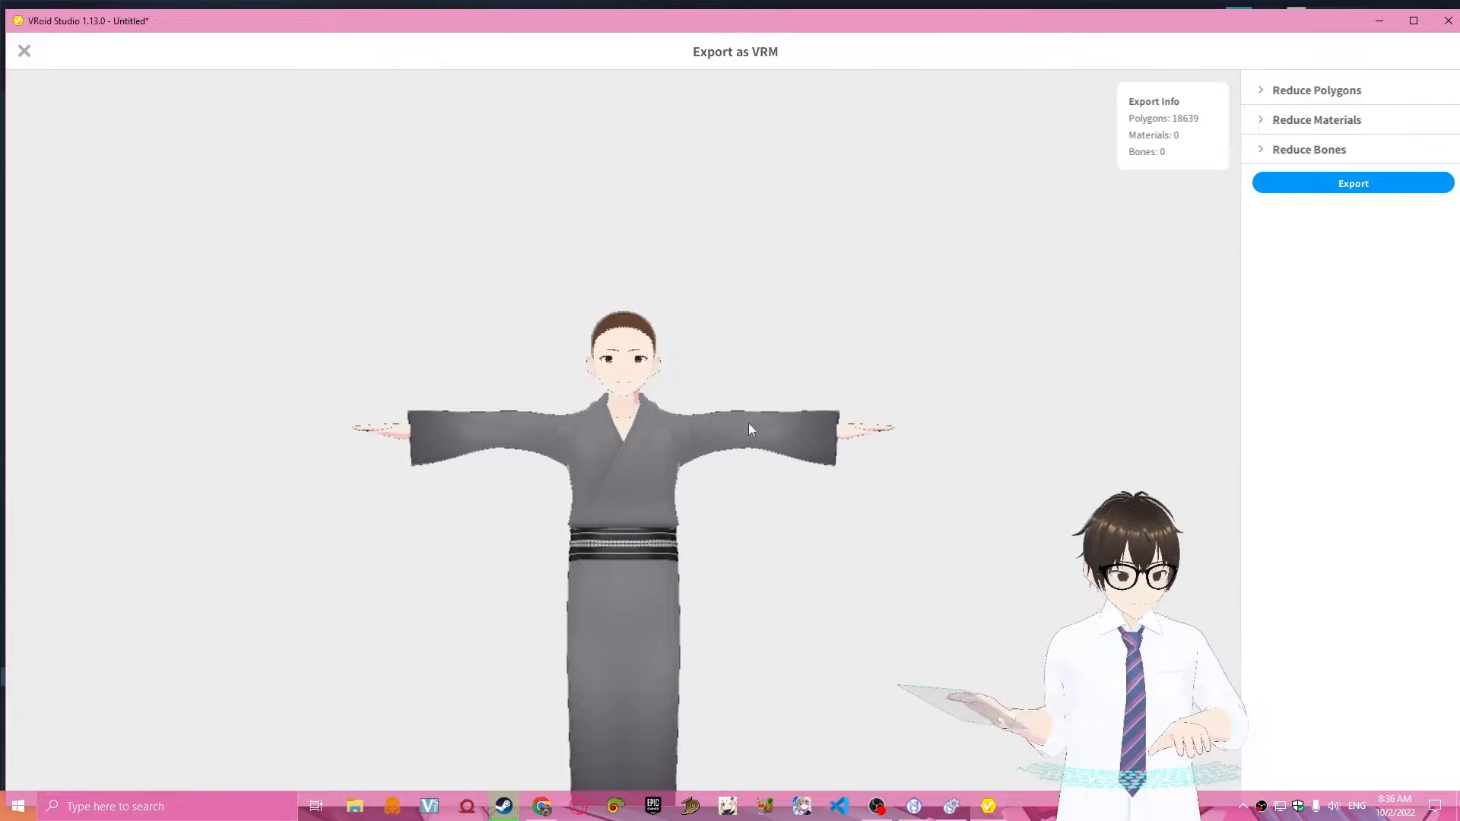
{"action": "right_click_drag", "start_coordinate": [596, 591], "coordinate": [578, 553]}
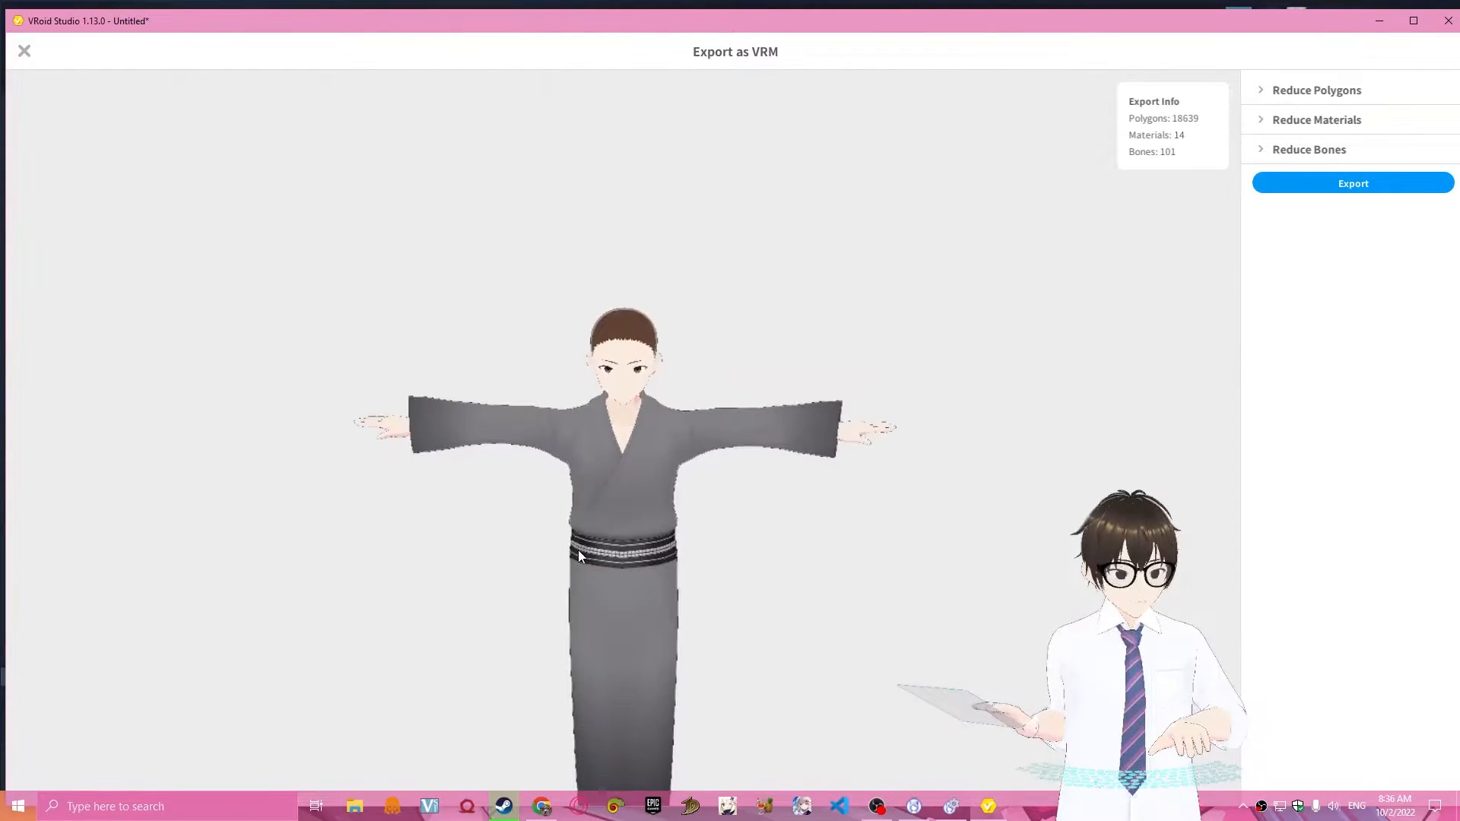
{"action": "left_click", "coordinate": [1295, 183]}
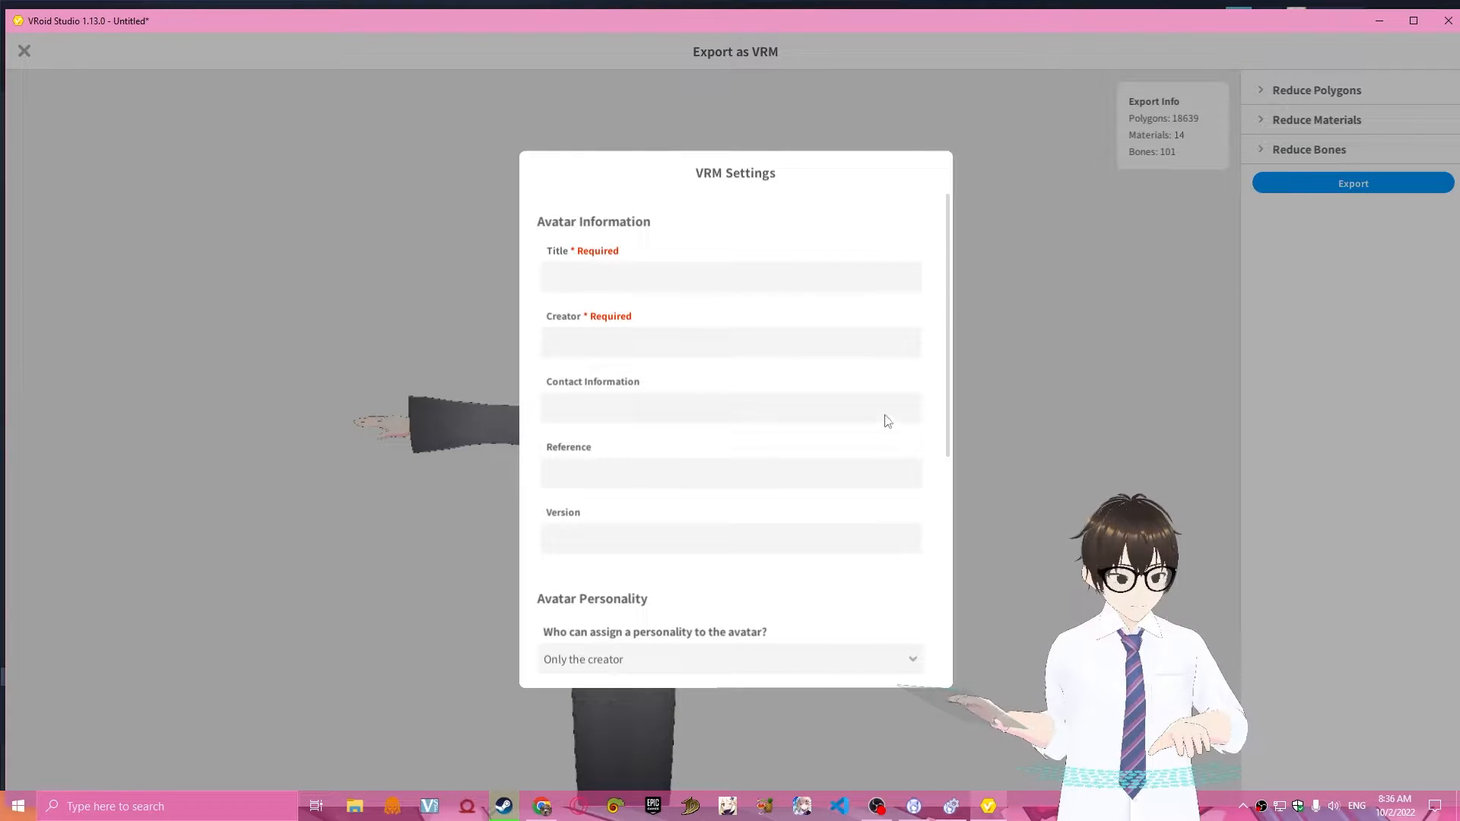
{"action": "scroll", "coordinate": [722, 283], "scroll_direction": "down", "scroll_amount": 5}
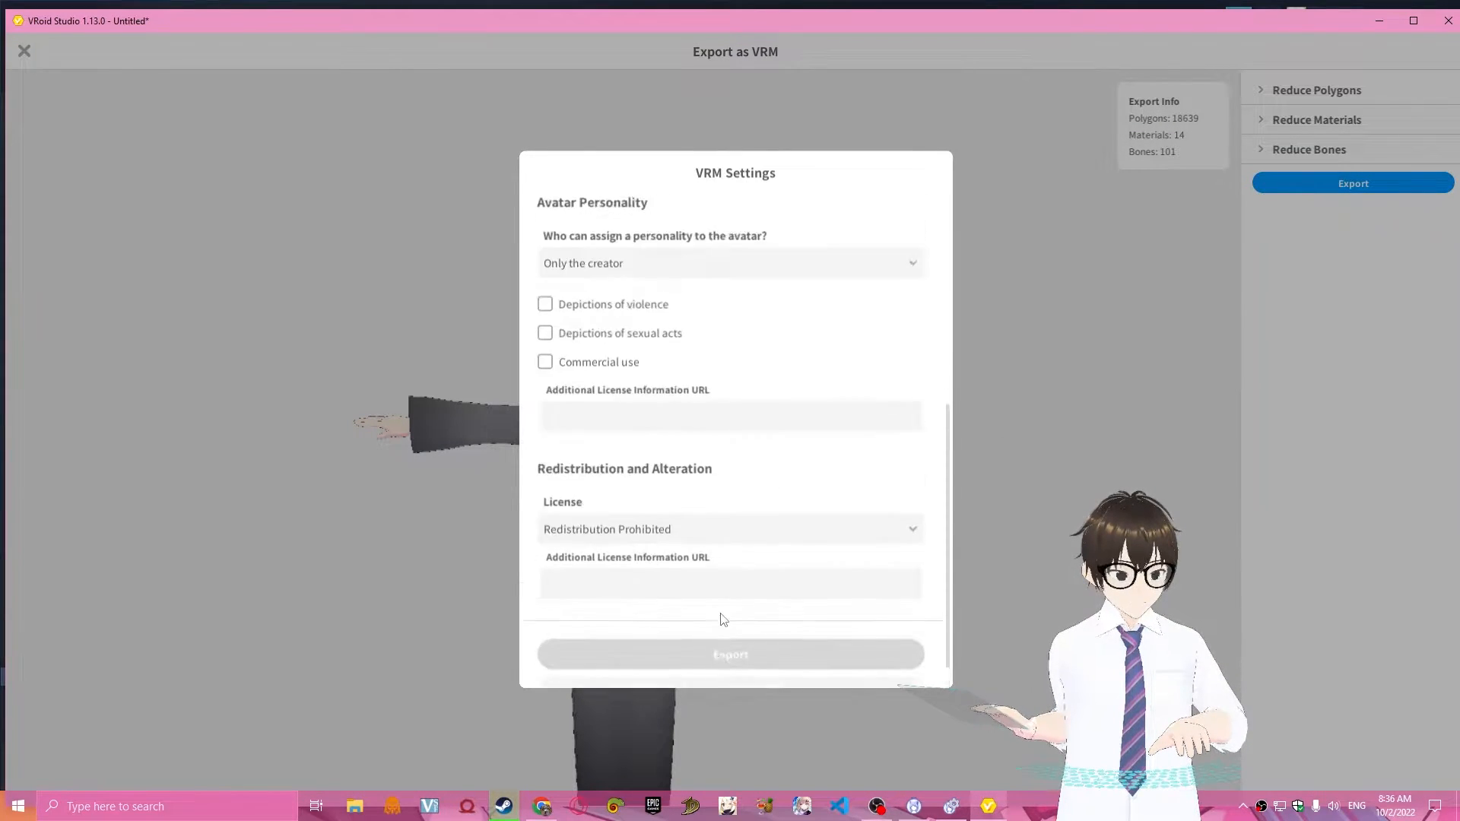
{"action": "scroll", "coordinate": [723, 619], "scroll_direction": "up", "scroll_amount": 5}
Set the avatar's title to "botak" and enter the creator's name in the VRM settings.
{"action": "left_click", "coordinate": [645, 281]}
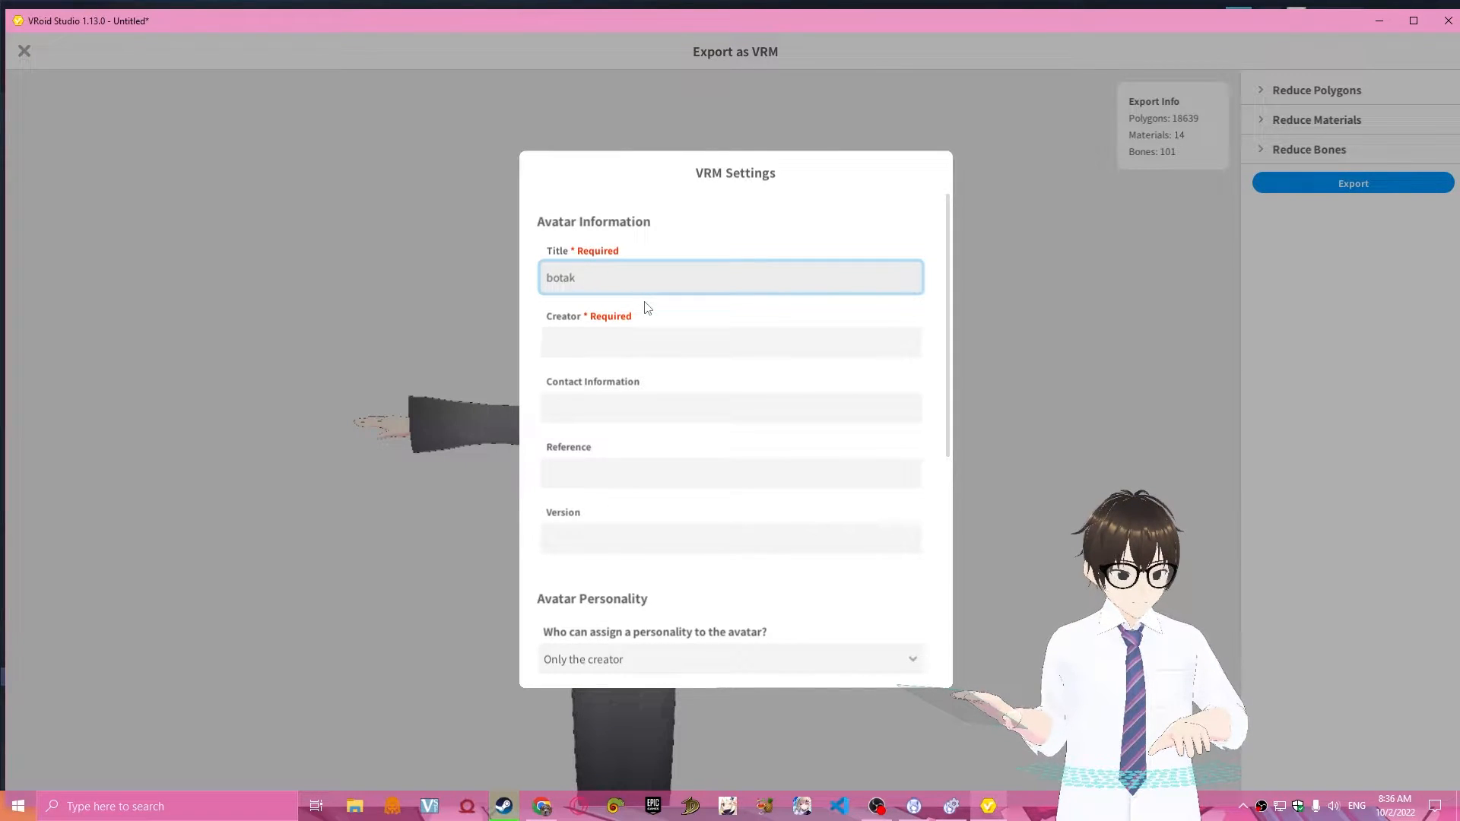
{"action": "left_click", "coordinate": [663, 329]}
{"action": "type", "text": "den"}
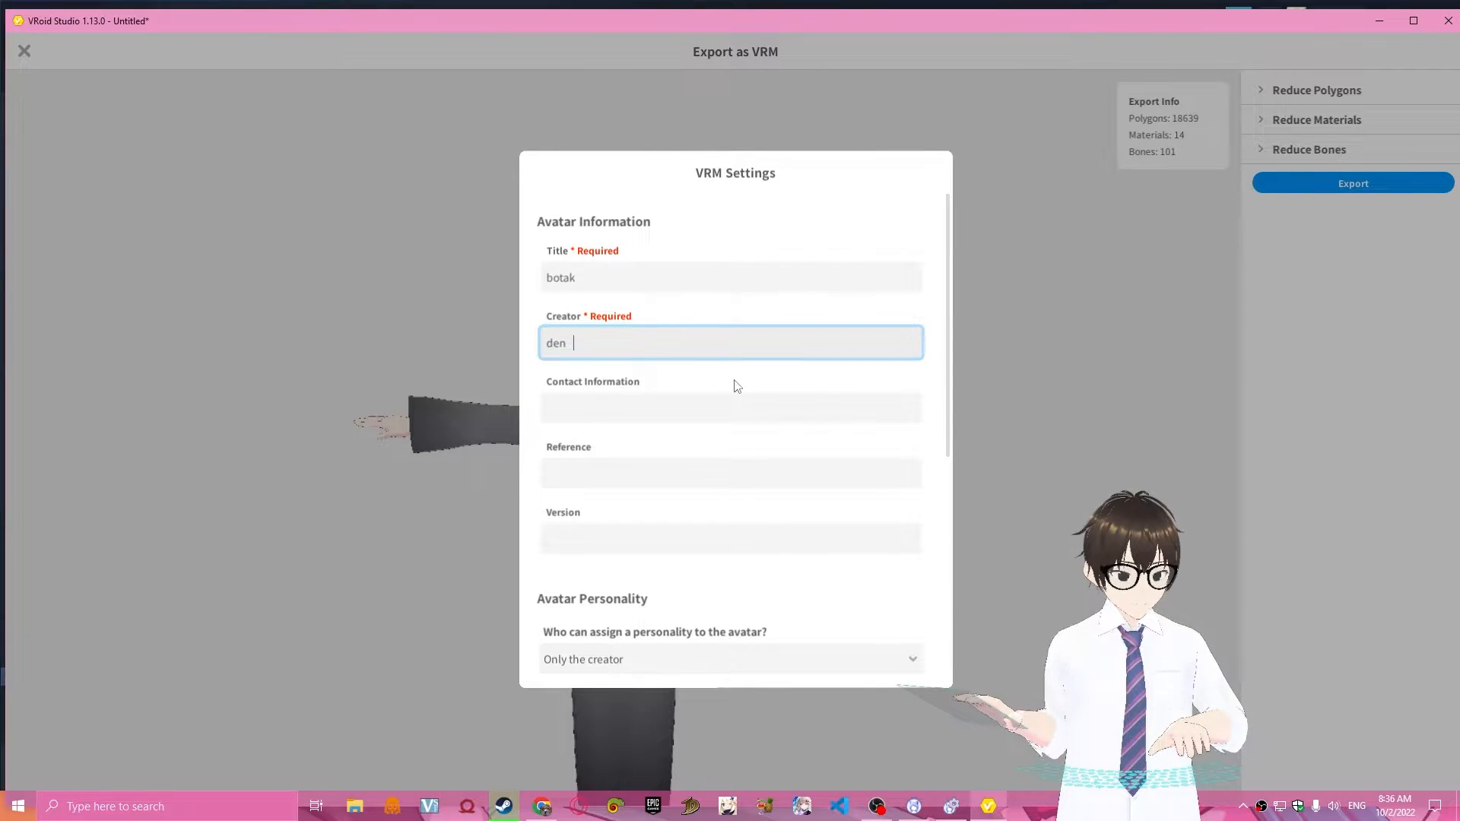
Enter "basinglah" as the avatar's contact information and place the cursor in the Version field.
{"action": "left_click", "coordinate": [762, 420]}
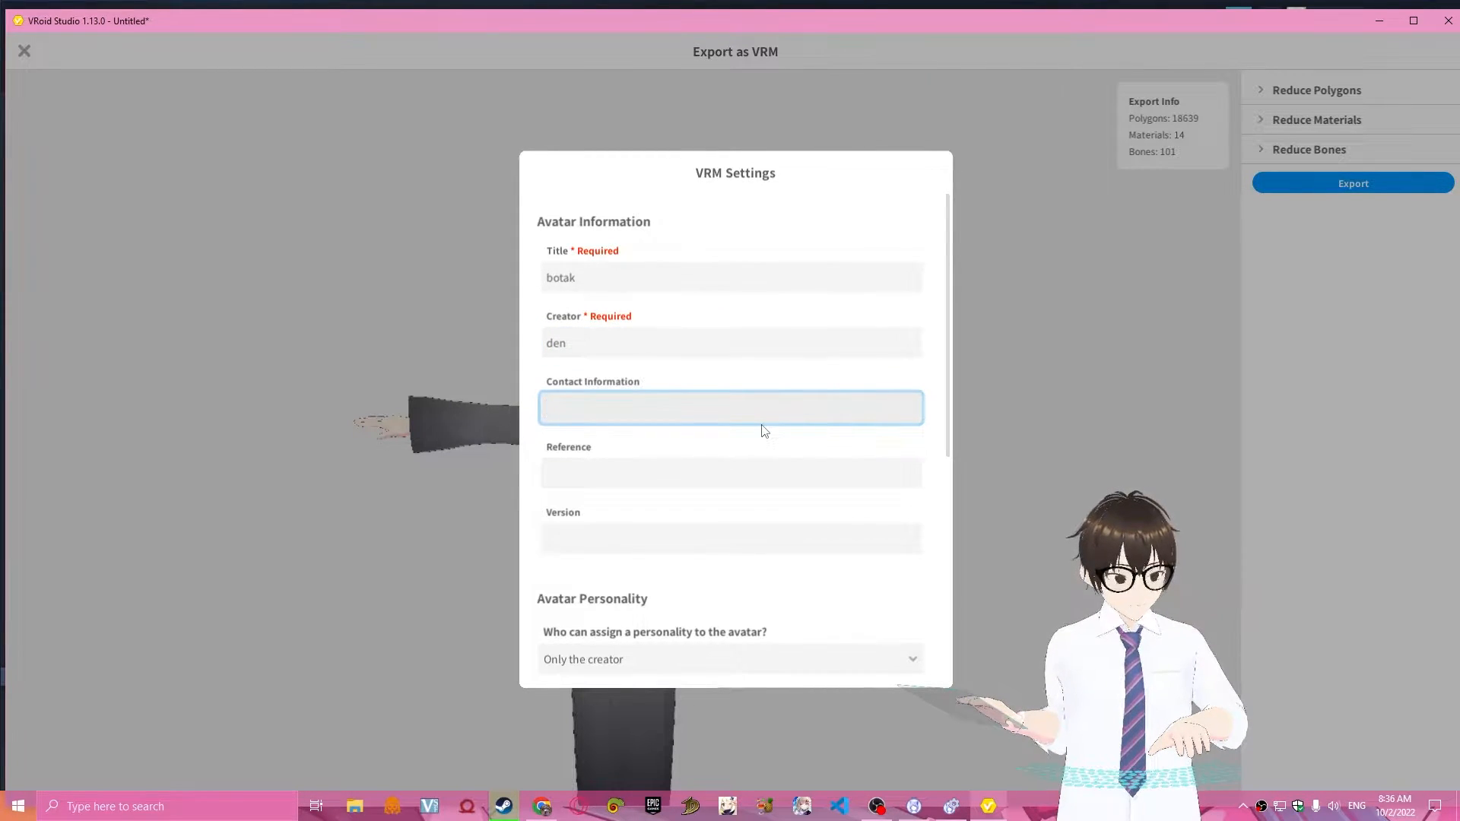
{"action": "type", "text": "basuin"}
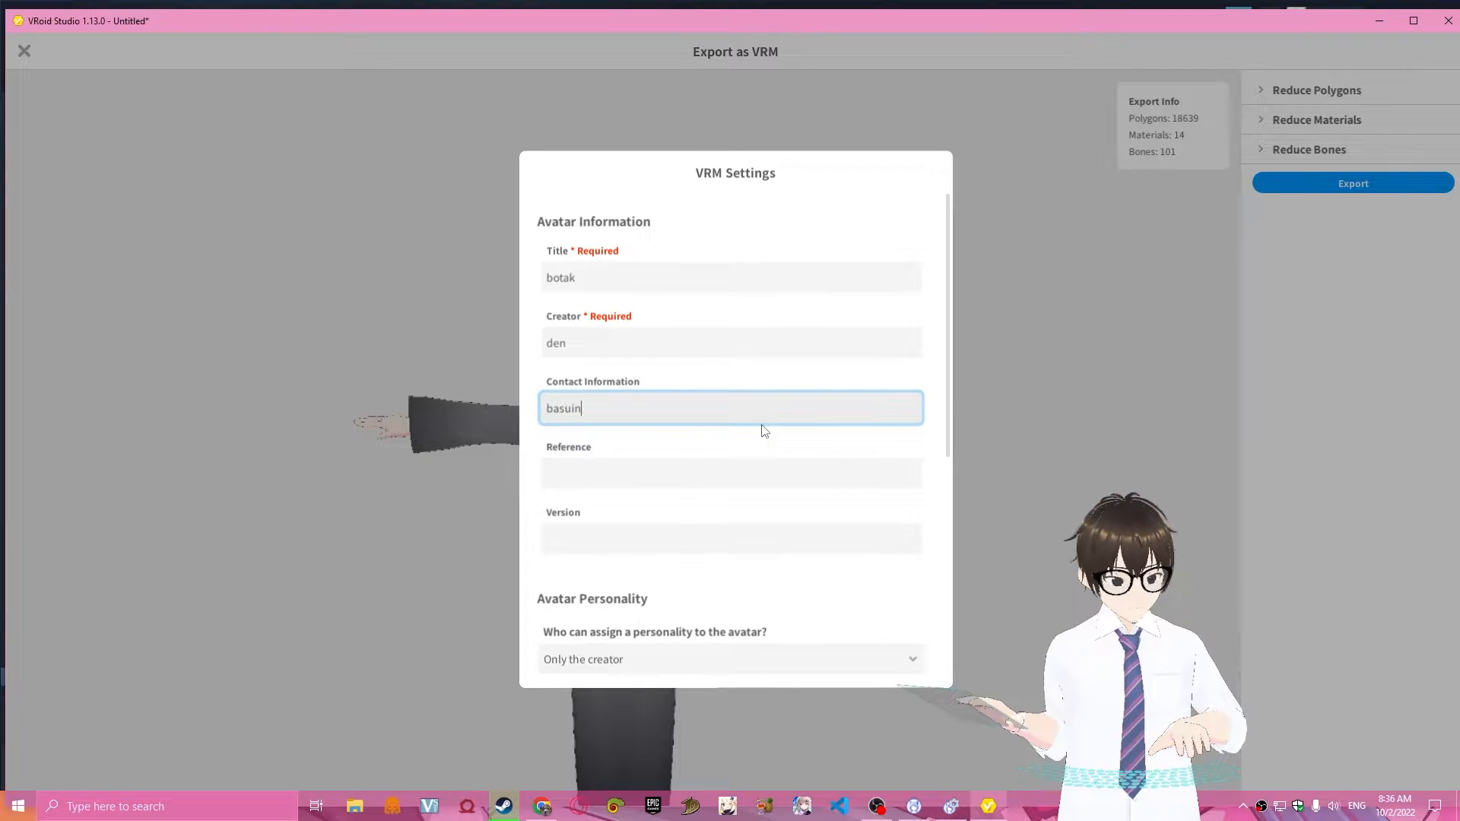
{"action": "key", "text": "BackSpace"}
{"action": "key", "text": "BackSpace"}
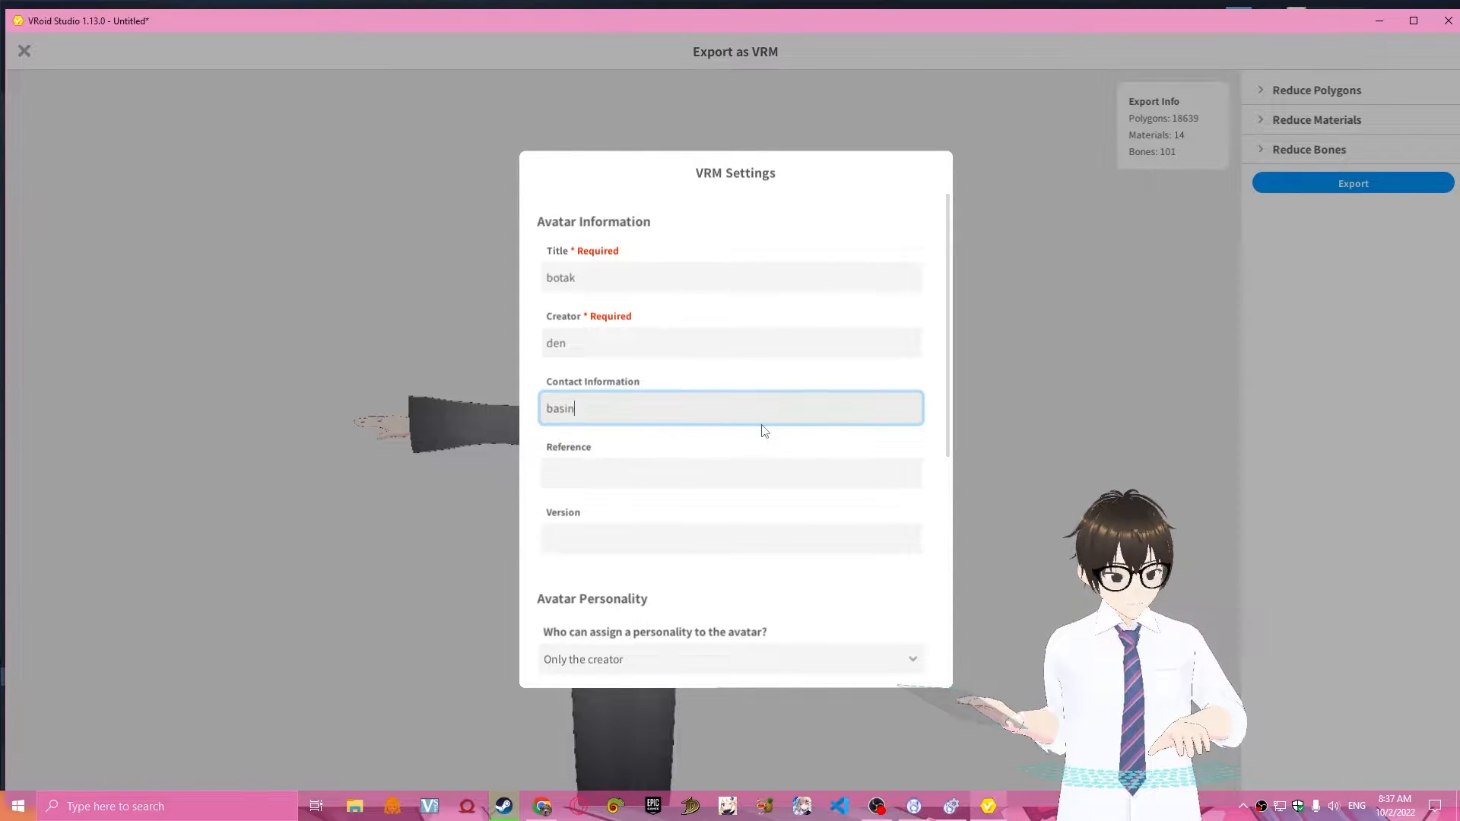
{"action": "type", "text": "inglah"}
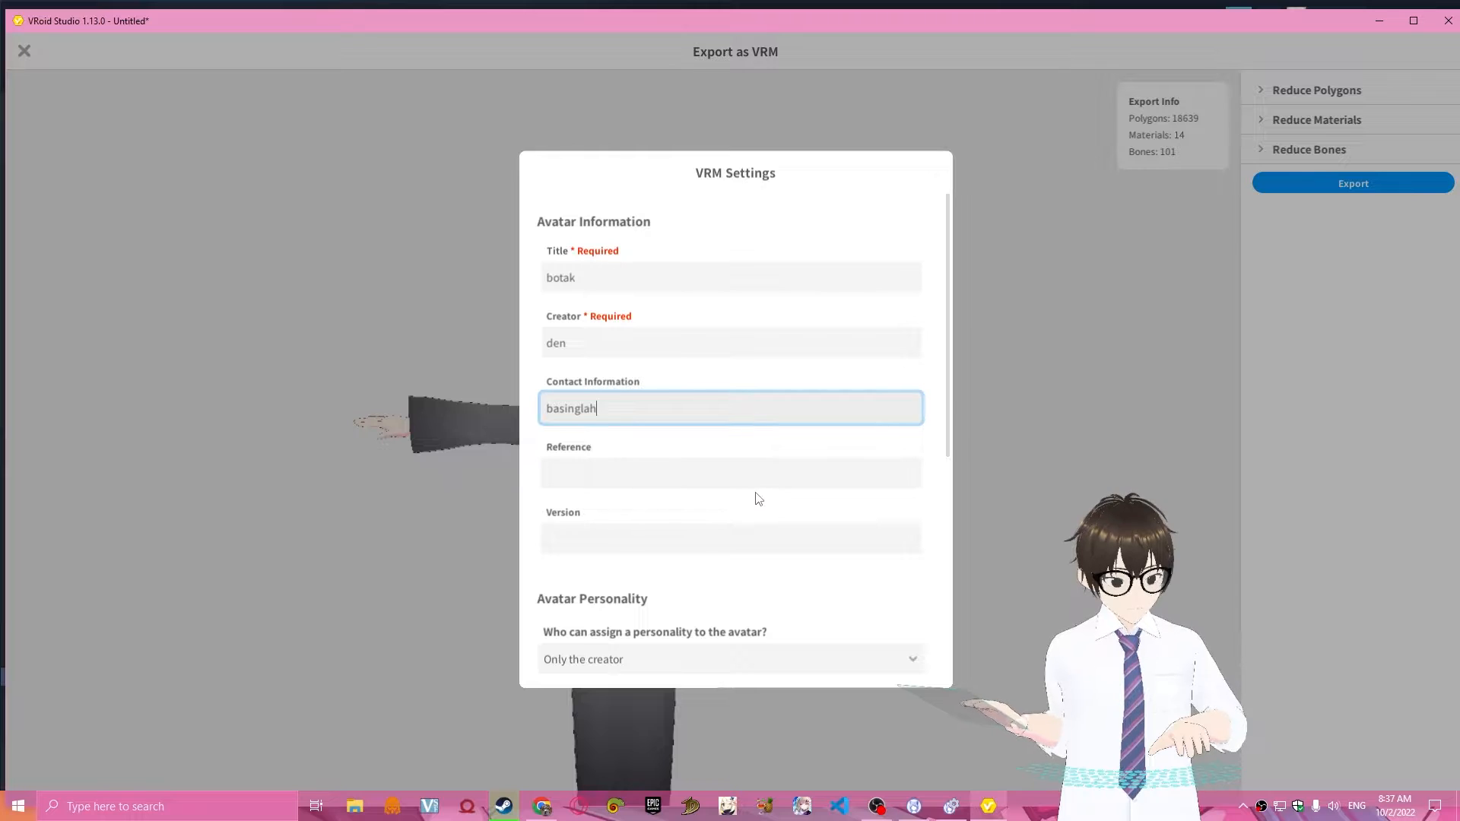
{"action": "left_click", "coordinate": [775, 479]}
{"action": "scroll", "coordinate": [771, 471], "scroll_direction": "down", "scroll_amount": 2}
{"action": "scroll", "coordinate": [684, 395], "scroll_direction": "up", "scroll_amount": 1}
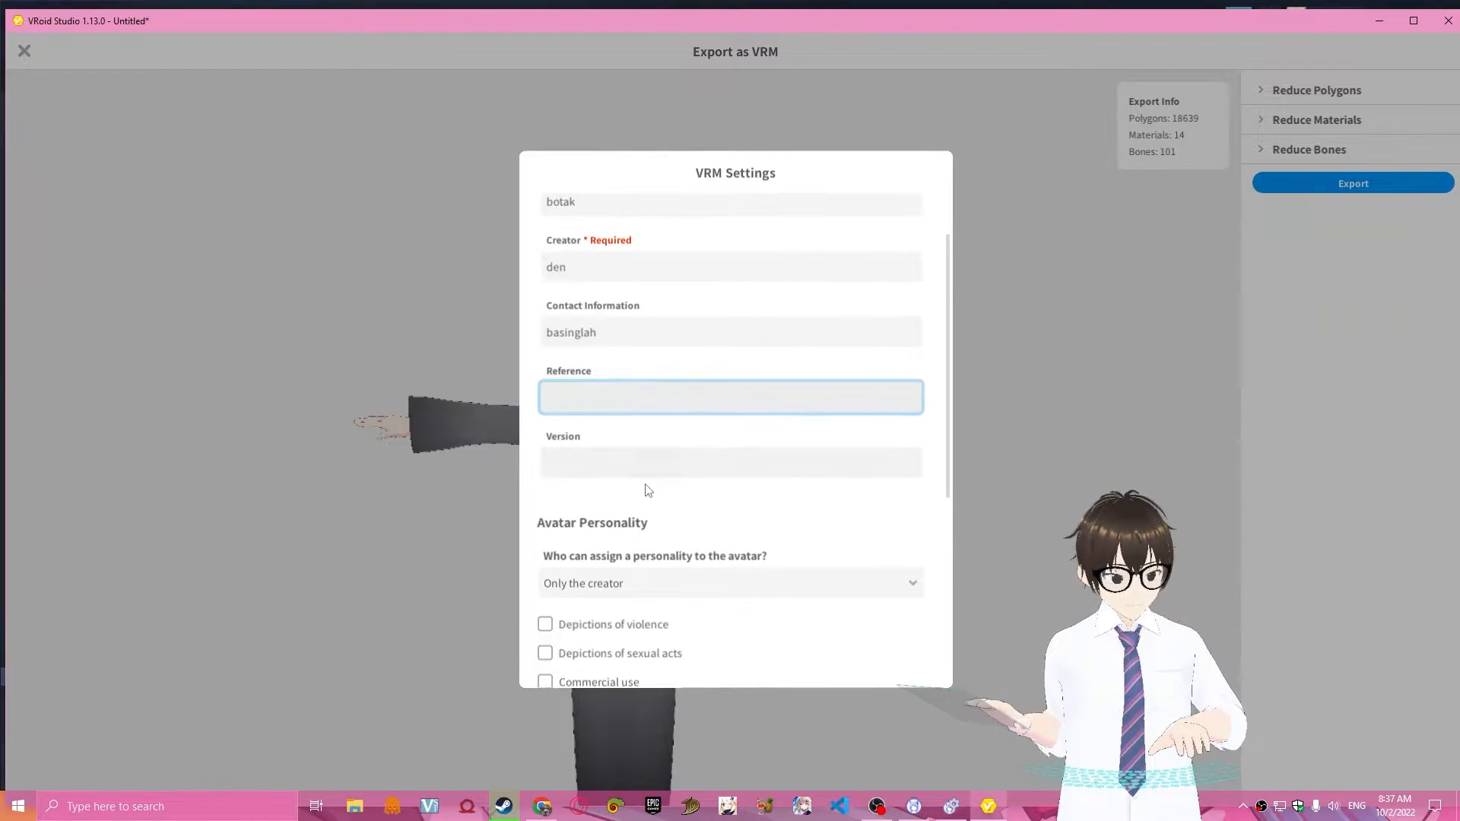
{"action": "left_click", "coordinate": [646, 473]}
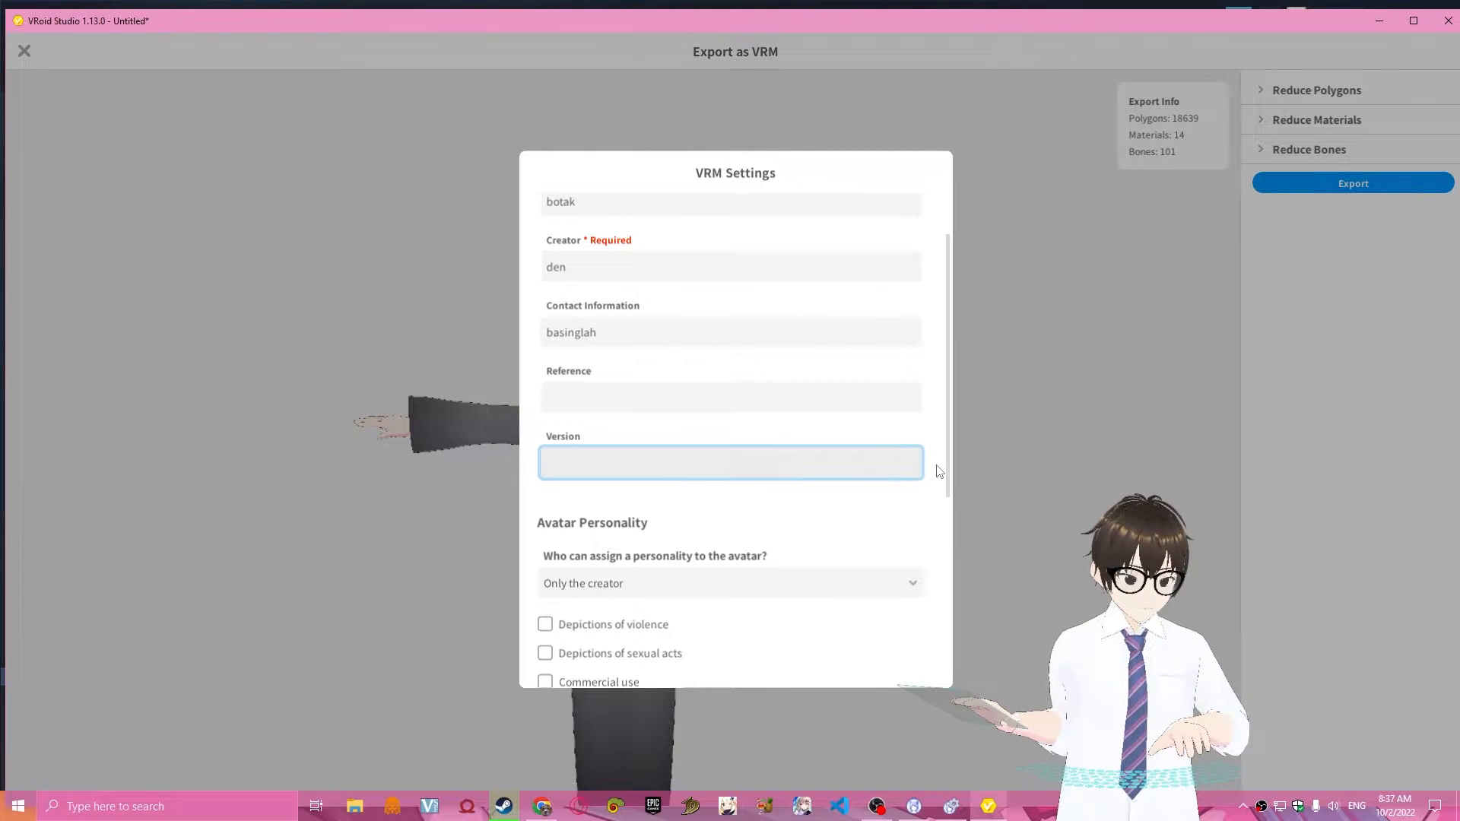
{"action": "type", "text": ".1.1"}
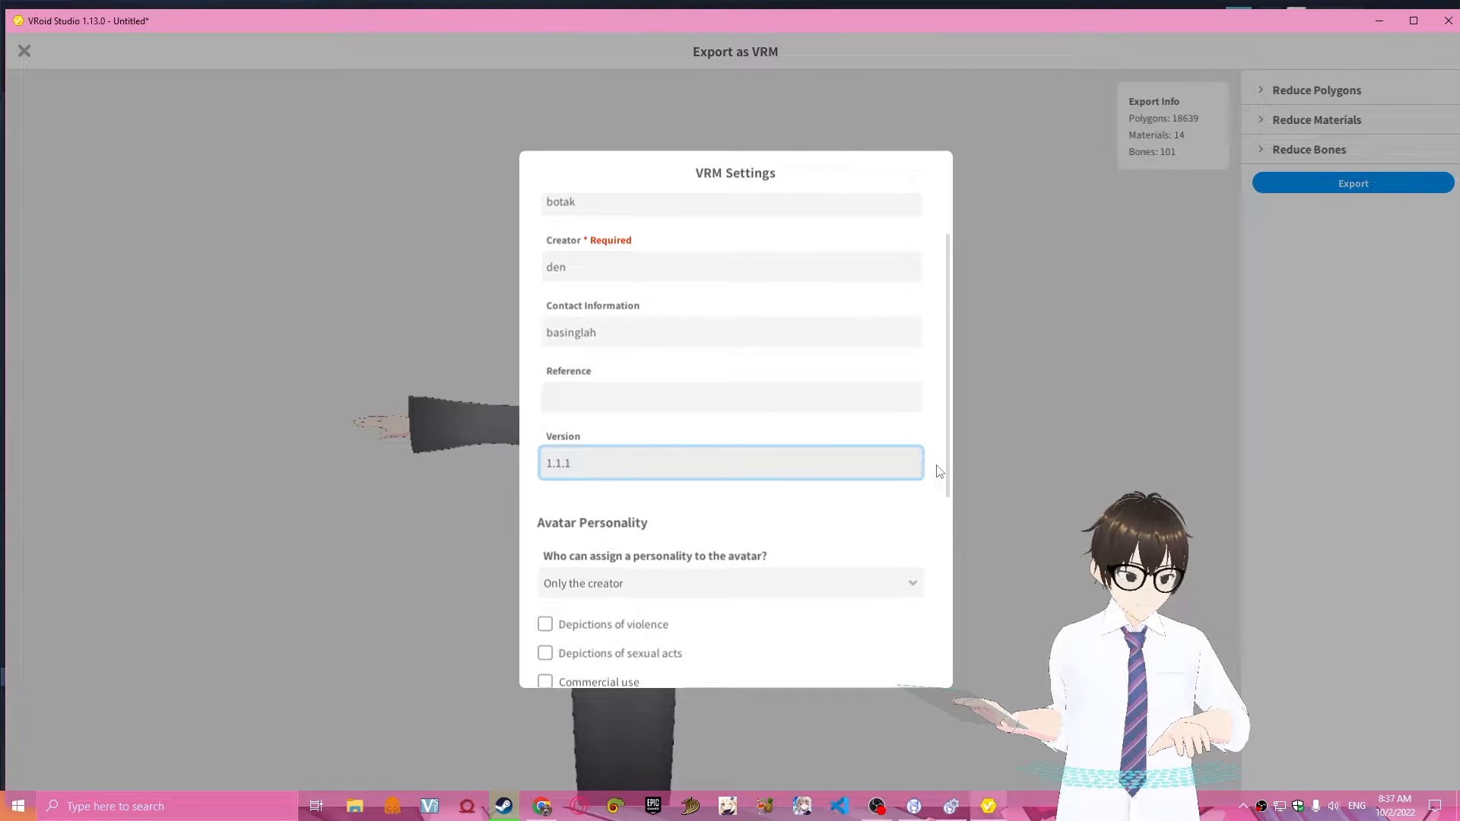
{"action": "key", "text": "Left"}
{"action": "key", "text": "Left"}
{"action": "key", "text": "Left"}
{"action": "key", "text": "Left"}
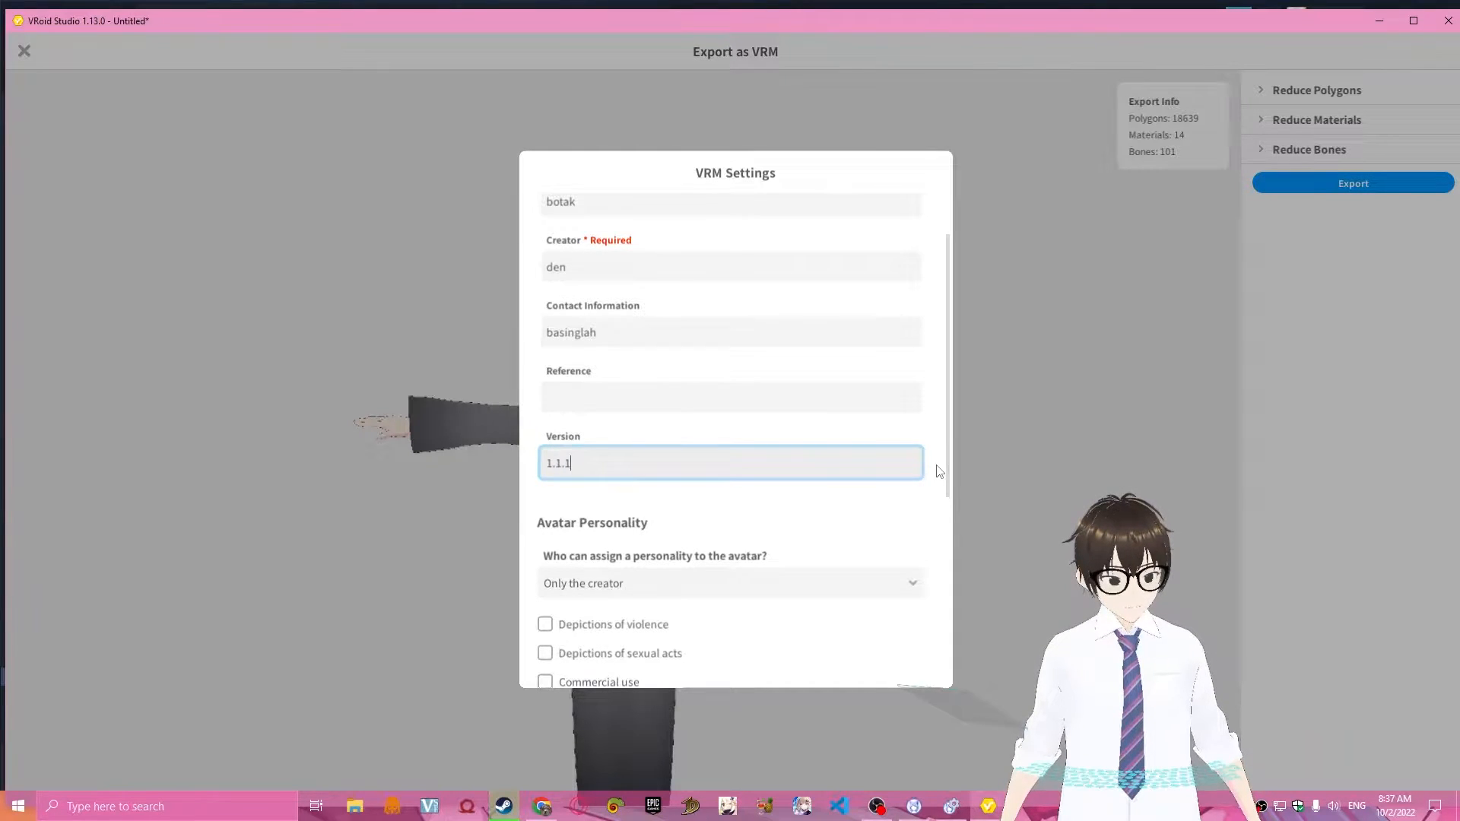
{"action": "key", "text": "BackSpace"}
{"action": "key", "text": "BackSpace"}
{"action": "key", "text": "BackSpace"}
{"action": "key", "text": "BackSpace"}
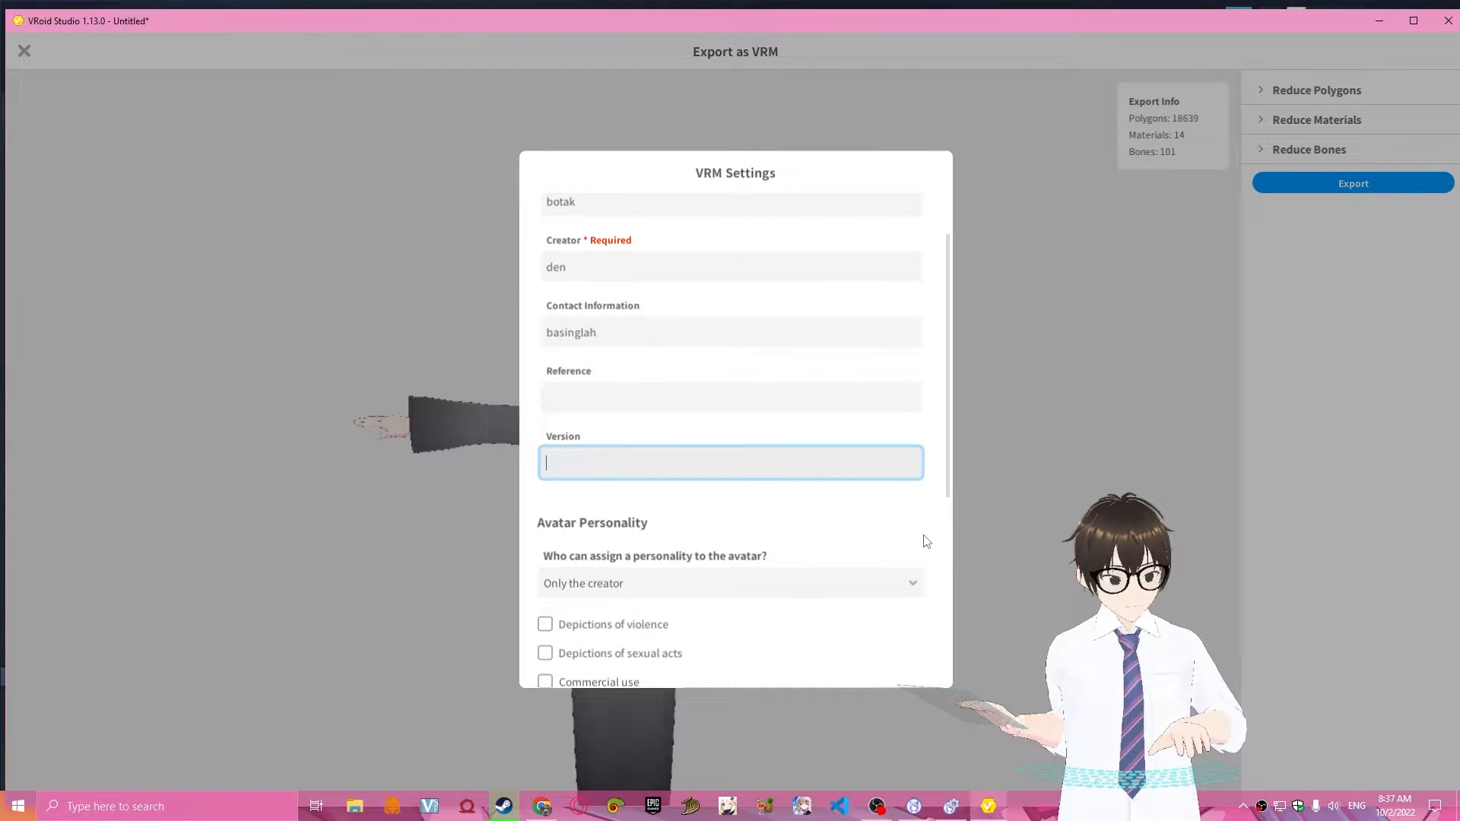
Set the avatar's version to 1 in the VRM settings.
{"action": "scroll", "coordinate": [943, 479], "scroll_direction": "down", "scroll_amount": 4}
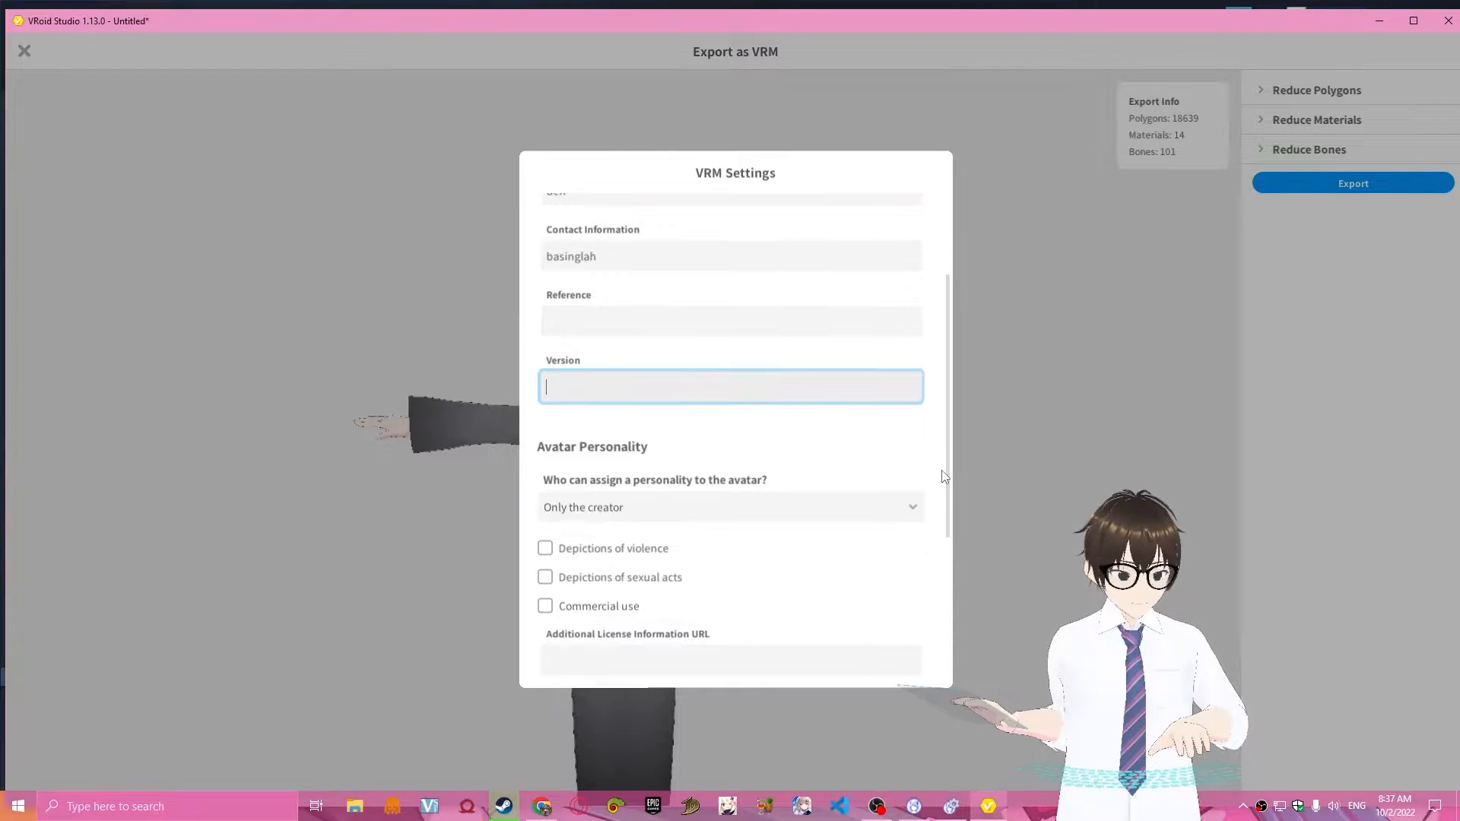
{"action": "scroll", "coordinate": [936, 489], "scroll_direction": "up", "scroll_amount": 2}
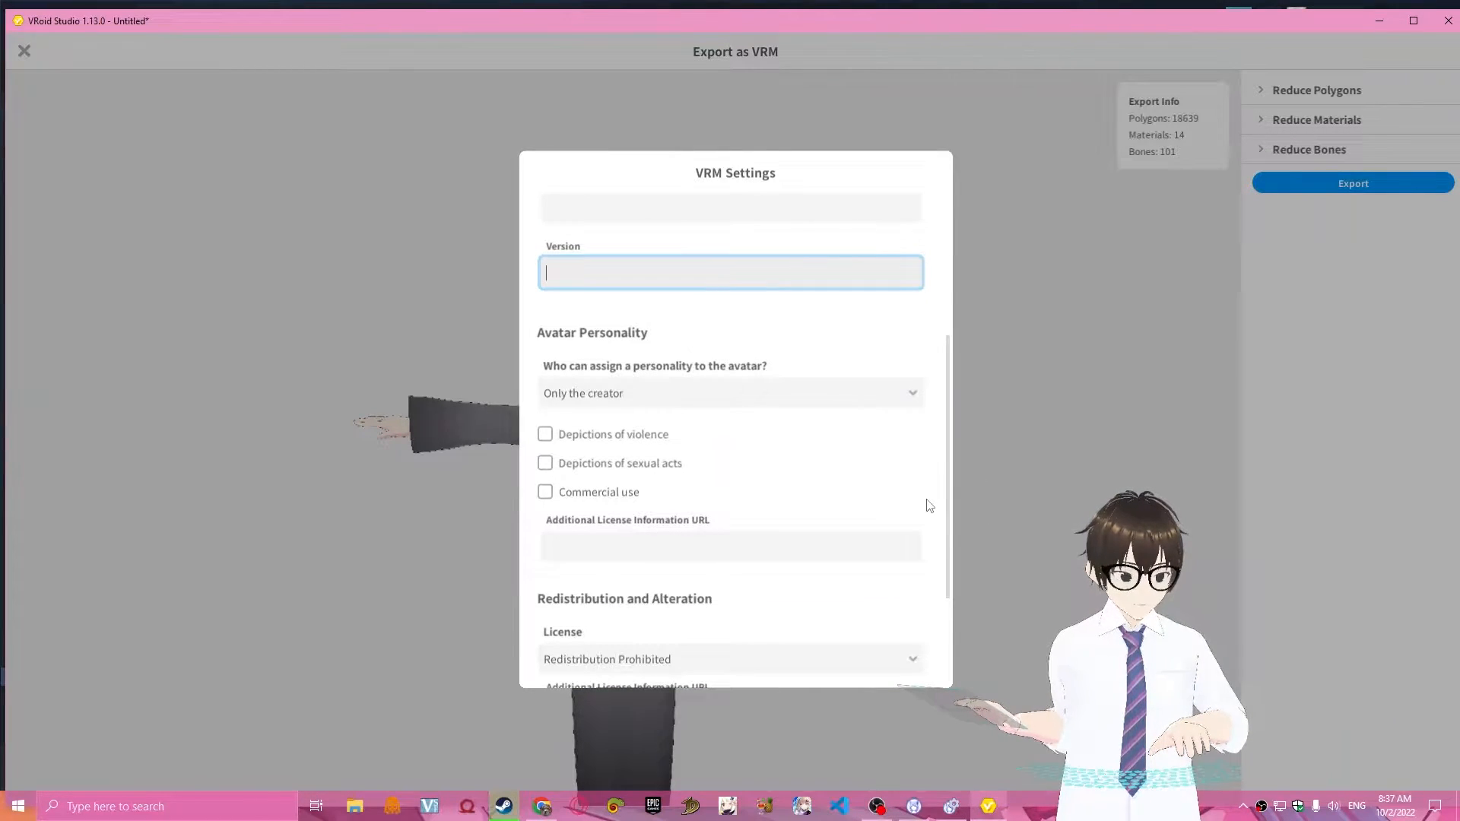
{"action": "scroll", "coordinate": [928, 501], "scroll_direction": "up", "scroll_amount": 1}
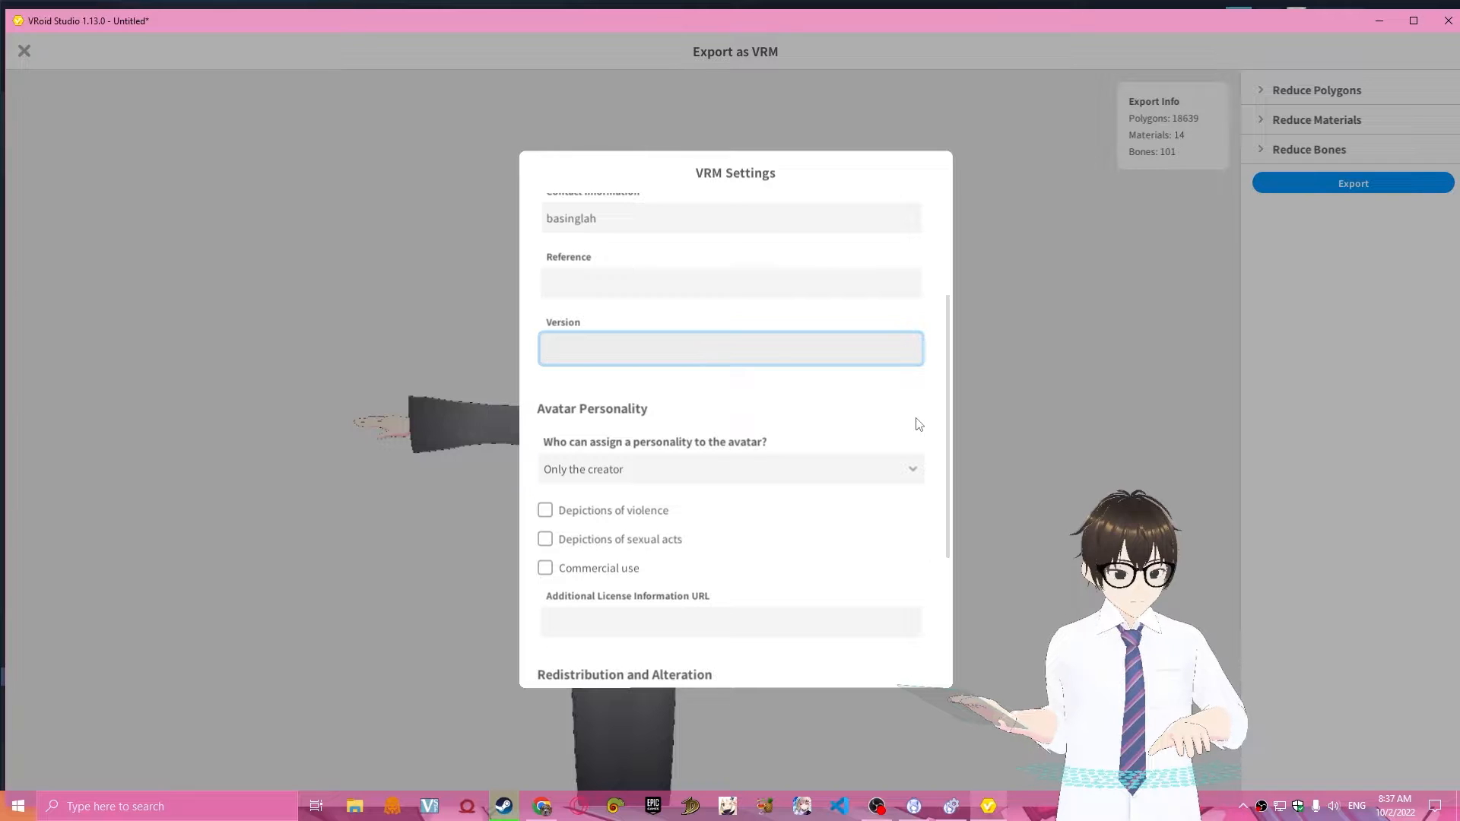
{"action": "scroll", "coordinate": [856, 465], "scroll_direction": "down", "scroll_amount": 3}
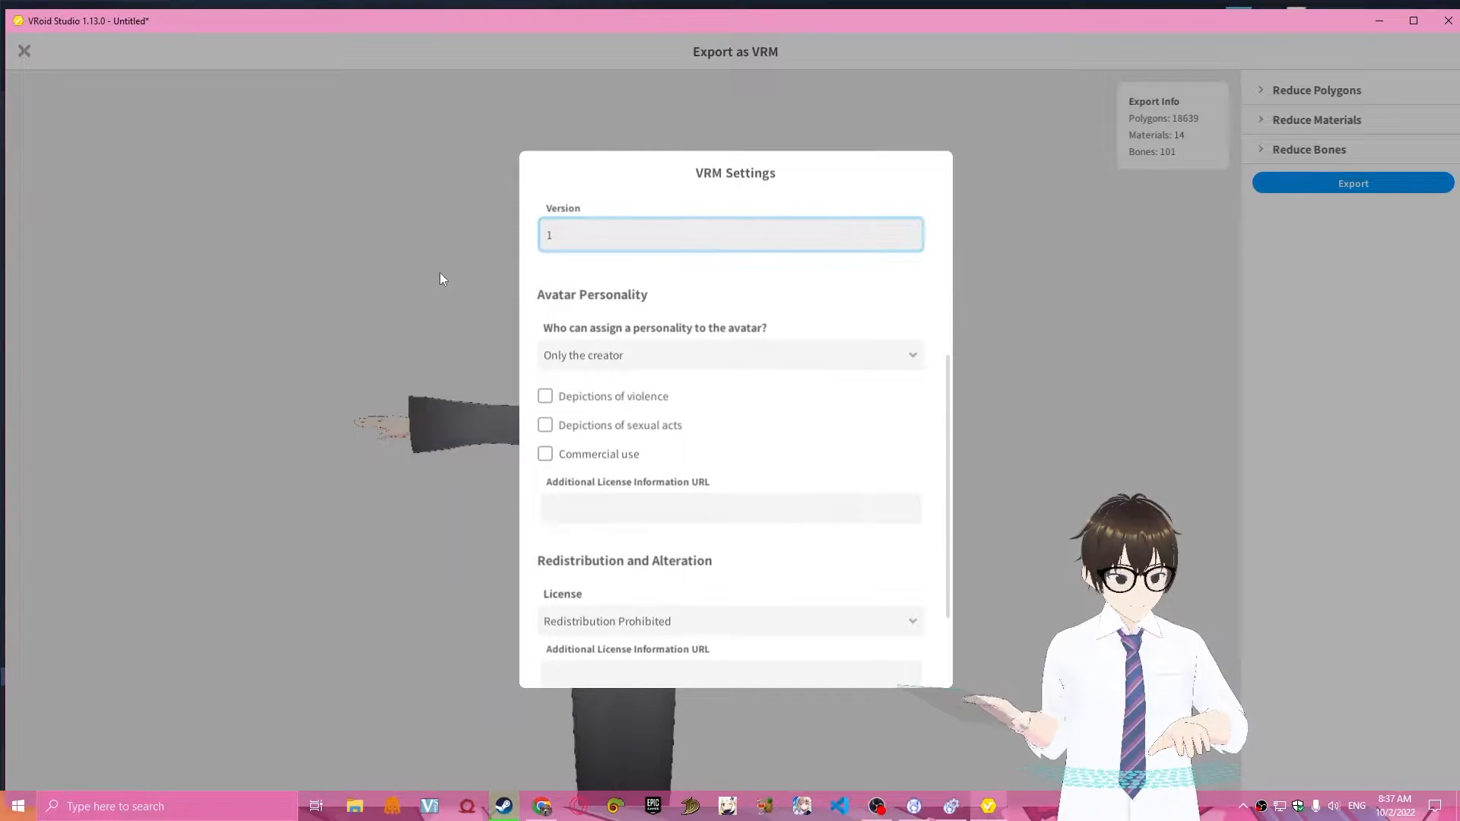
{"action": "scroll", "coordinate": [873, 459], "scroll_direction": "up", "scroll_amount": 2}
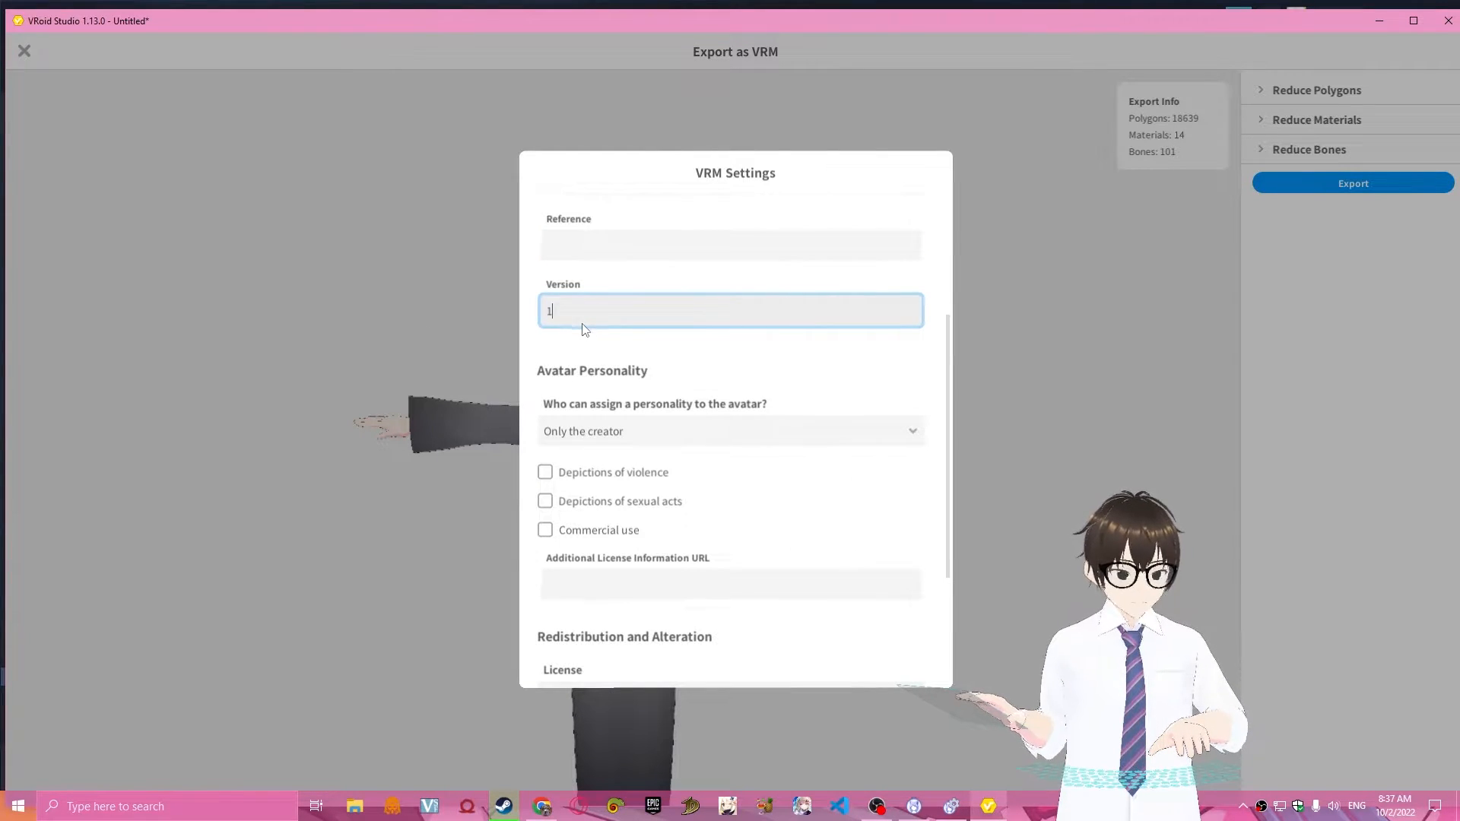
{"action": "left_click", "coordinate": [595, 342]}
Review the avatar personality permissions, the redistribution license and the additional license URL fields in the VRM settings.
{"action": "scroll", "coordinate": [794, 352], "scroll_direction": "down", "scroll_amount": 1}
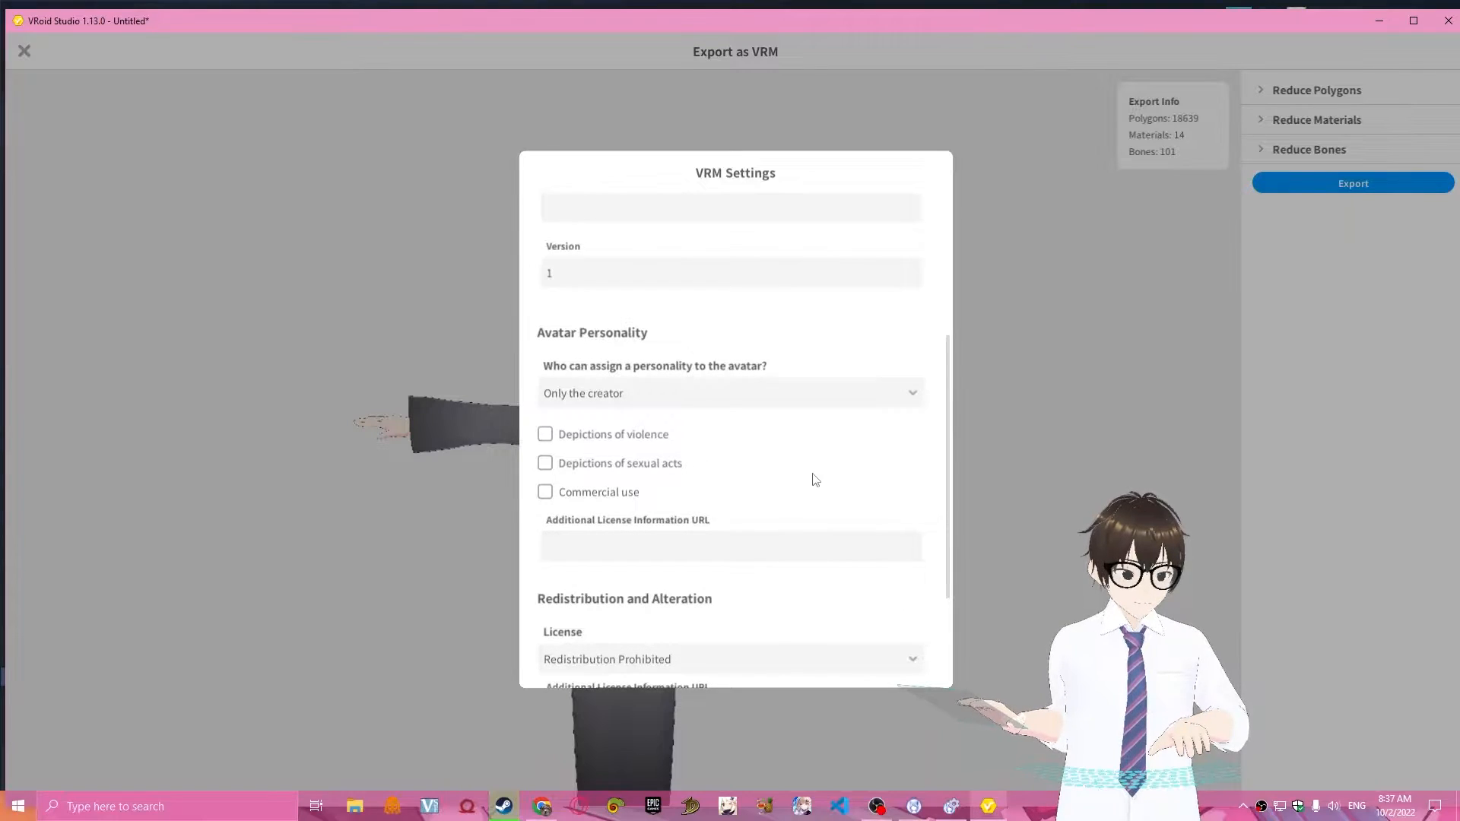
{"action": "scroll", "coordinate": [694, 408], "scroll_direction": "down", "scroll_amount": 2}
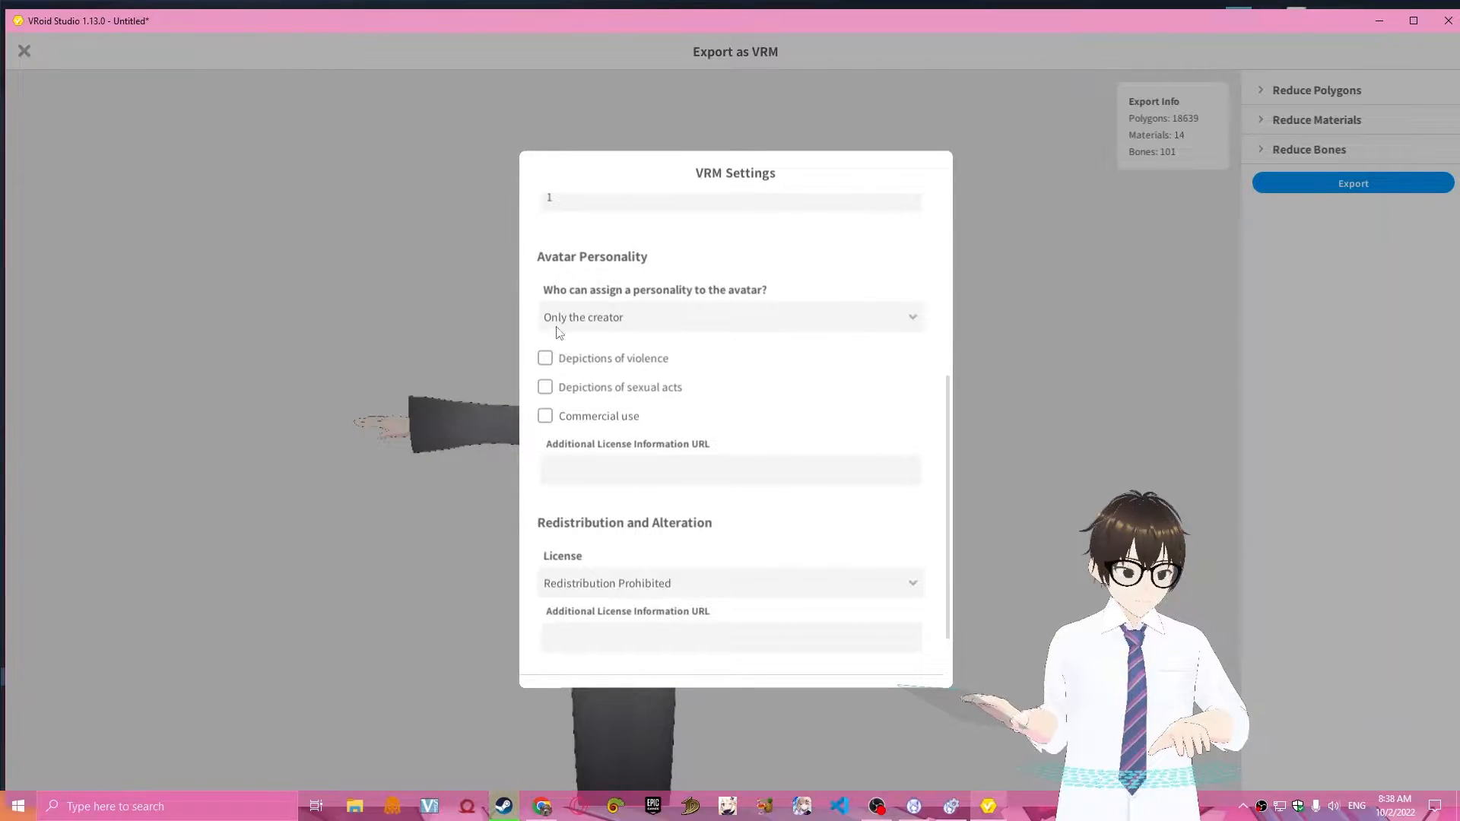
{"action": "left_click", "coordinate": [736, 316]}
{"action": "left_click", "coordinate": [807, 320]}
{"action": "scroll", "coordinate": [755, 439], "scroll_direction": "down", "scroll_amount": 1}
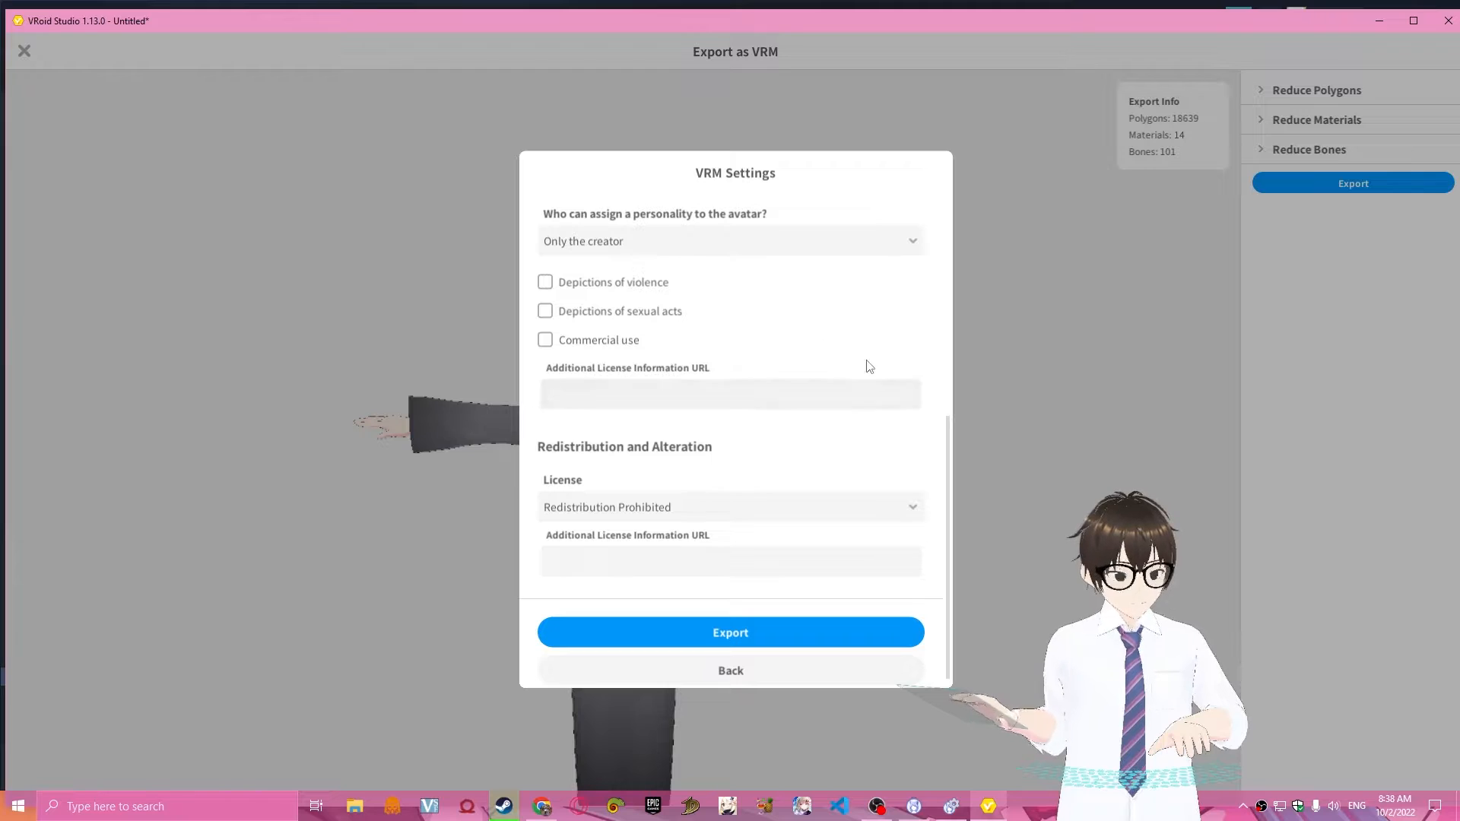
{"action": "scroll", "coordinate": [836, 329], "scroll_direction": "up", "scroll_amount": 1}
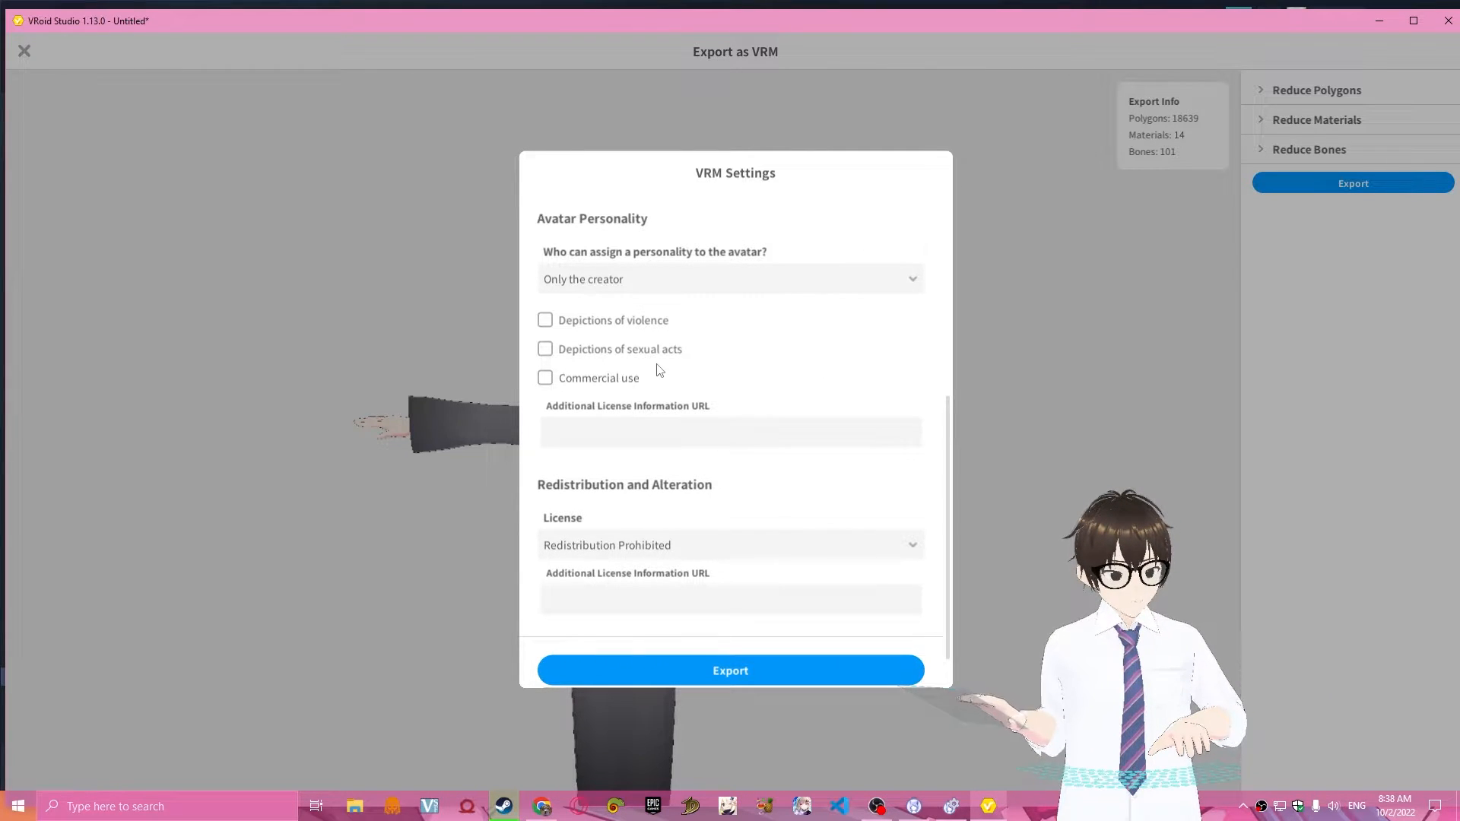
{"action": "scroll", "coordinate": [659, 370], "scroll_direction": "down", "scroll_amount": 1}
{"action": "left_click", "coordinate": [806, 378]}
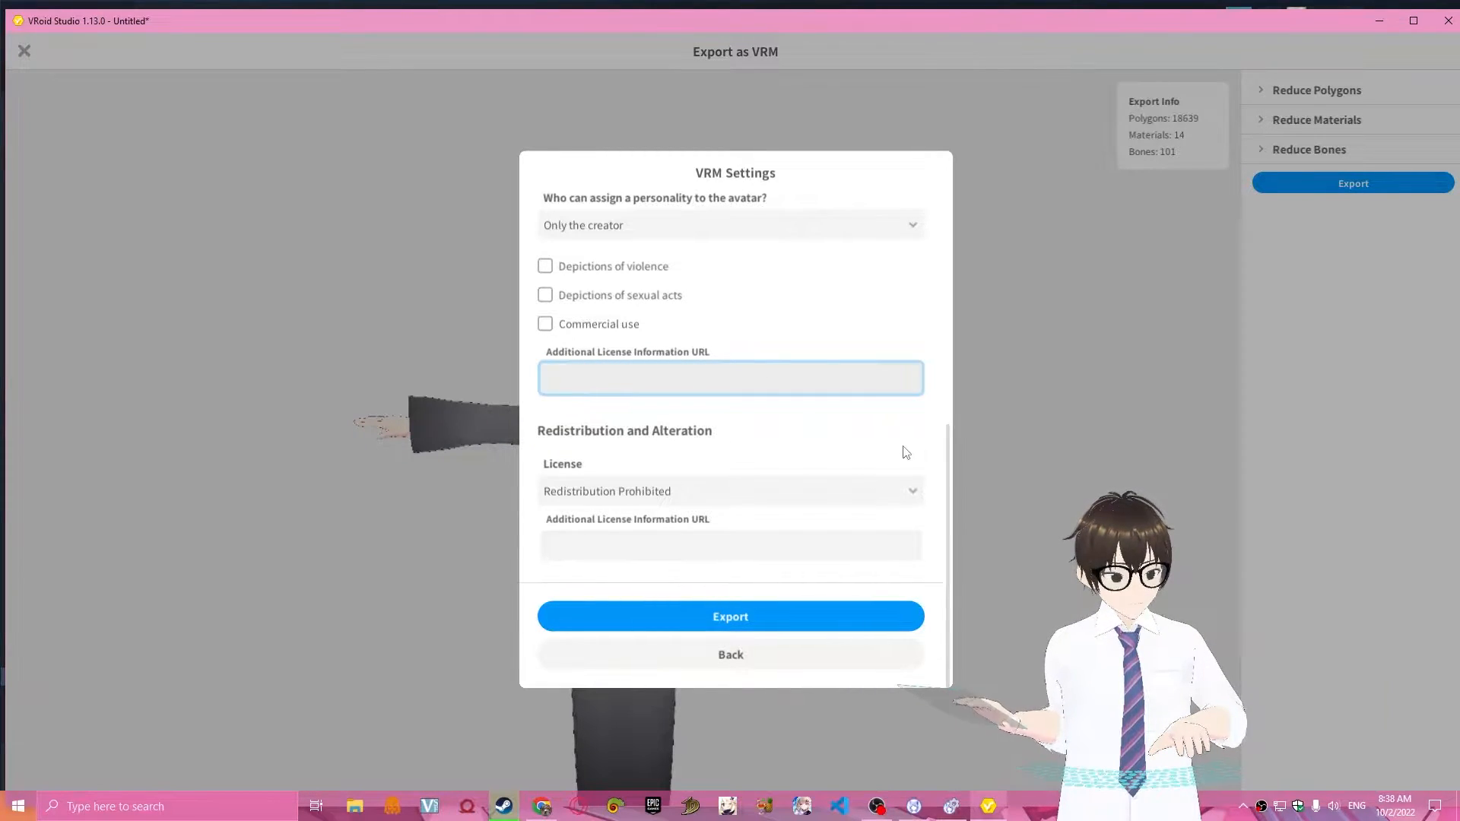
{"action": "scroll", "coordinate": [913, 456], "scroll_direction": "up", "scroll_amount": 1}
{"action": "scroll", "coordinate": [819, 446], "scroll_direction": "down", "scroll_amount": 1}
{"action": "scroll", "coordinate": [689, 428], "scroll_direction": "up", "scroll_amount": 1}
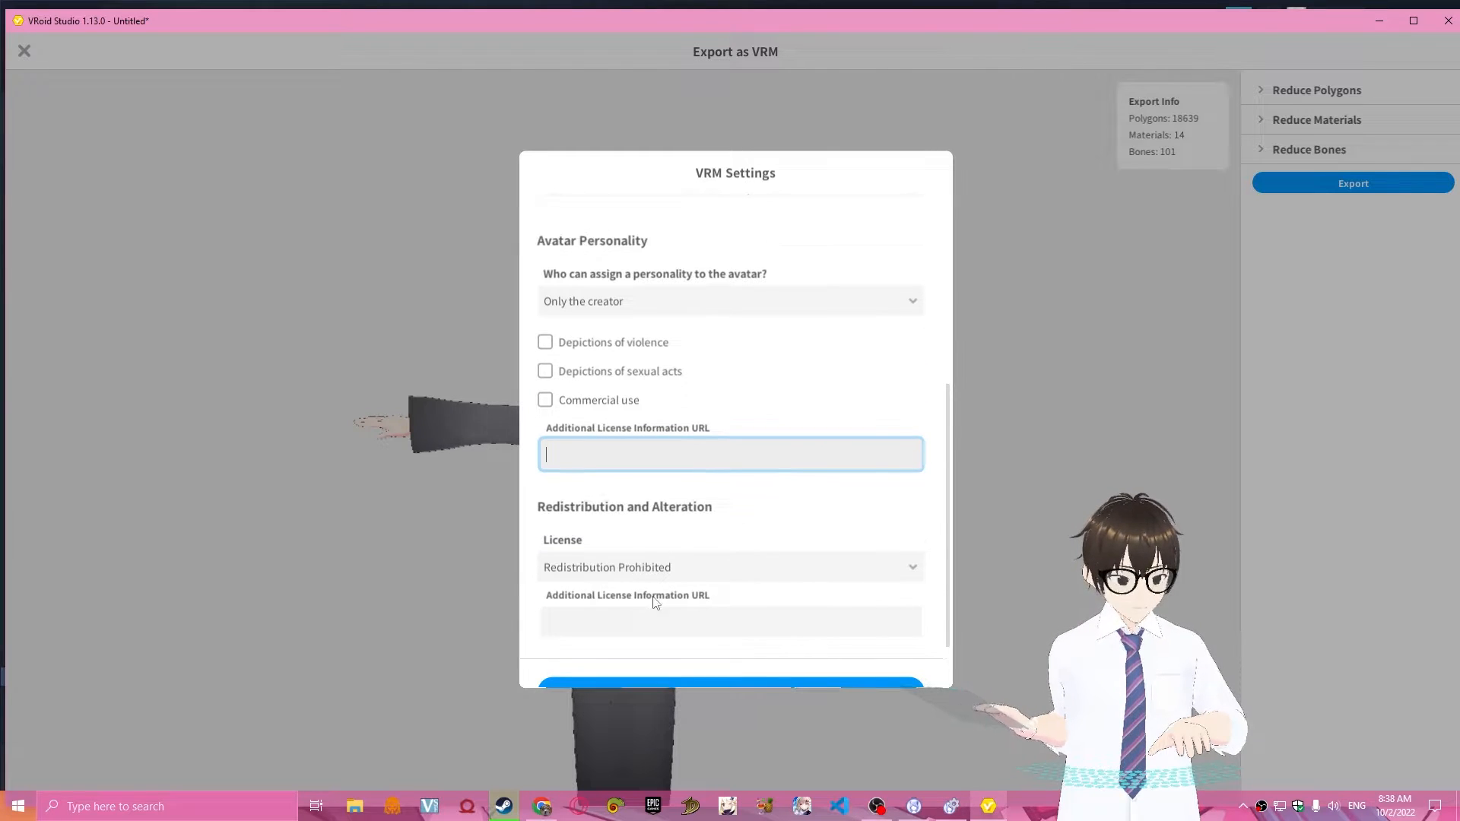
Export the avatar as a VRM file named "botak_" in the Vtuber > Assets > Avatar folder.
{"action": "scroll", "coordinate": [657, 605], "scroll_direction": "down", "scroll_amount": 1}
{"action": "left_click", "coordinate": [637, 615]}
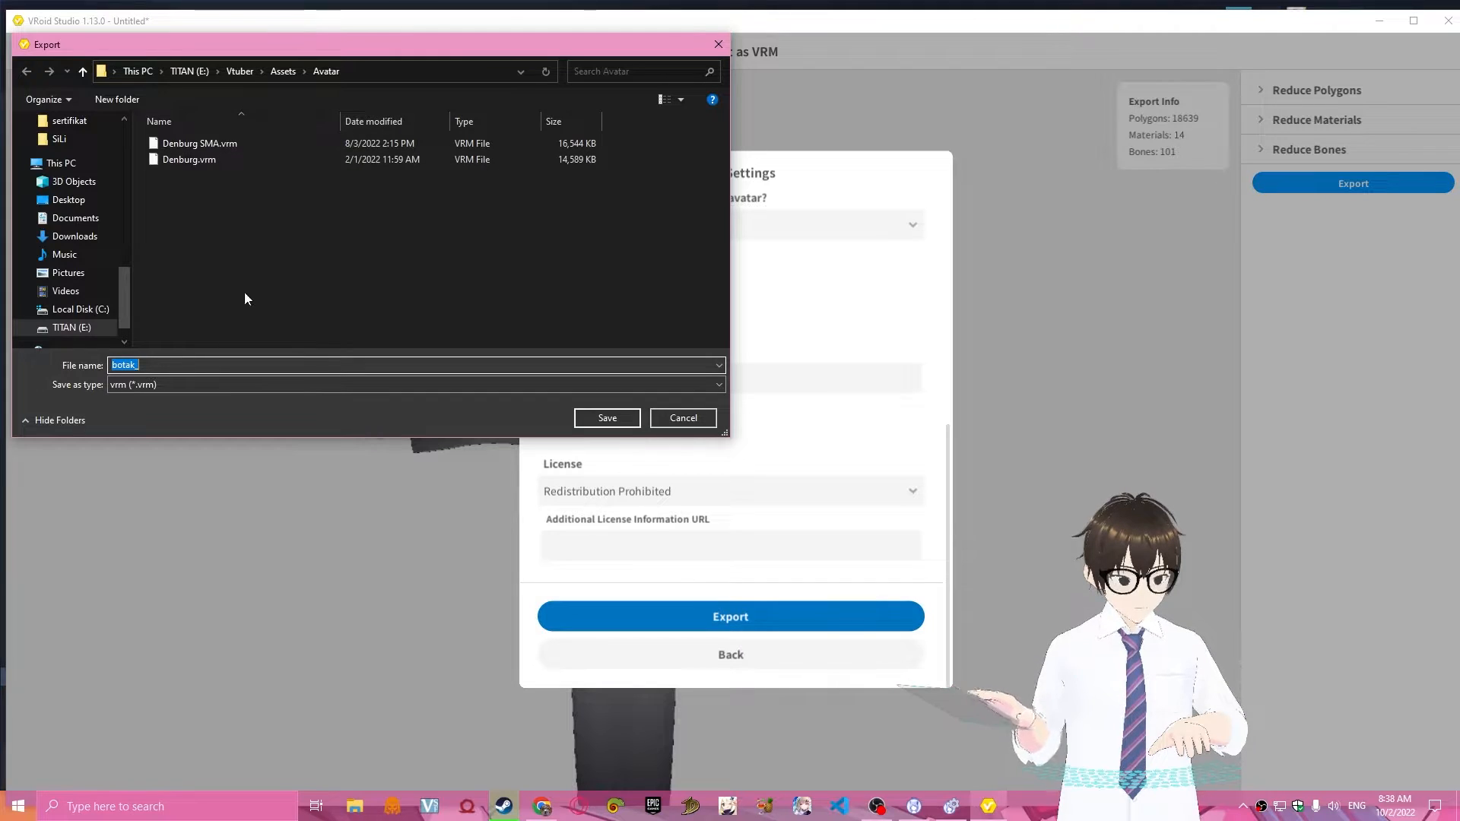
{"action": "left_click", "coordinate": [159, 365]}
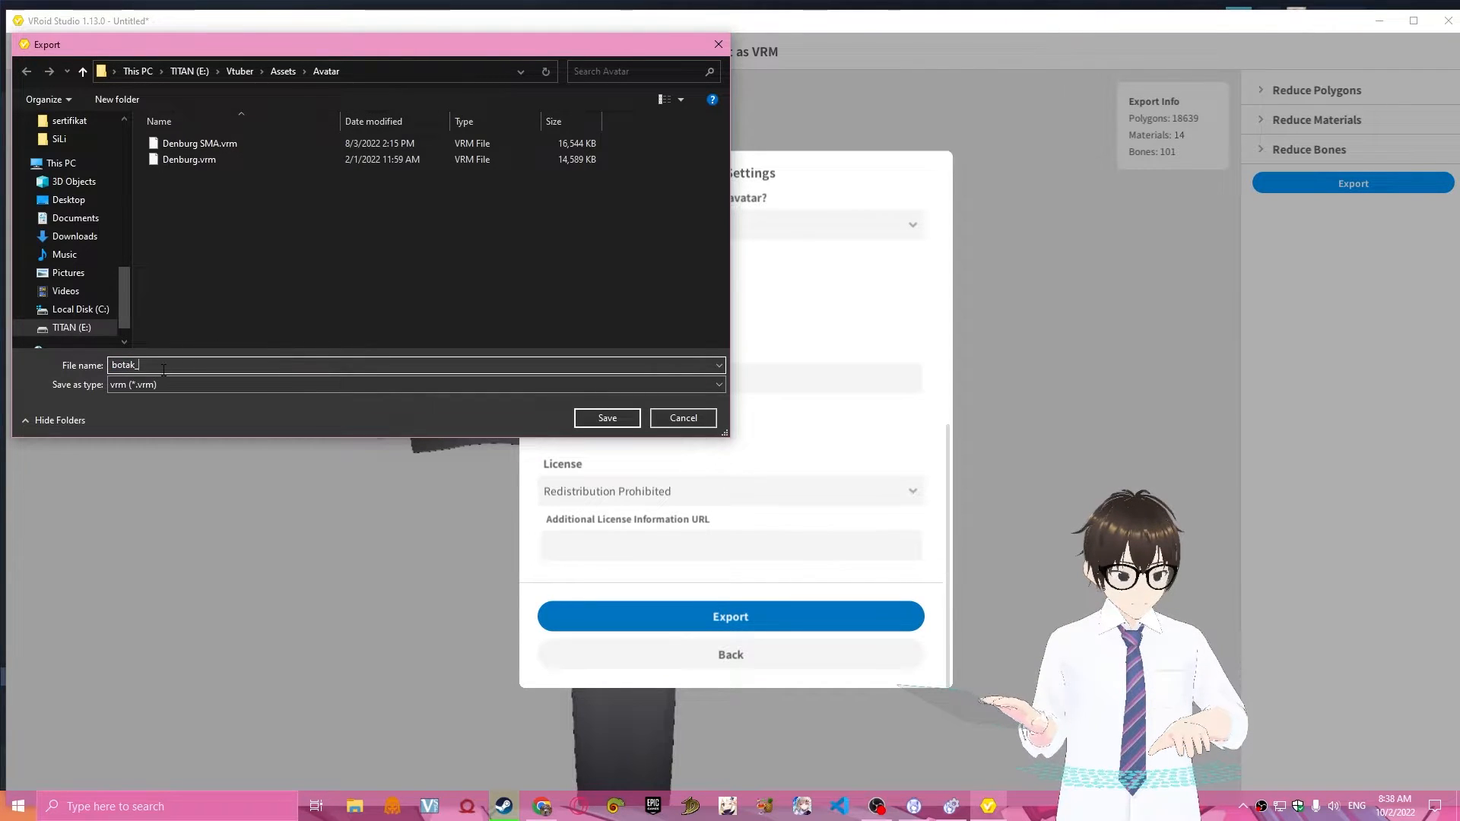
{"action": "left_click", "coordinate": [607, 417]}
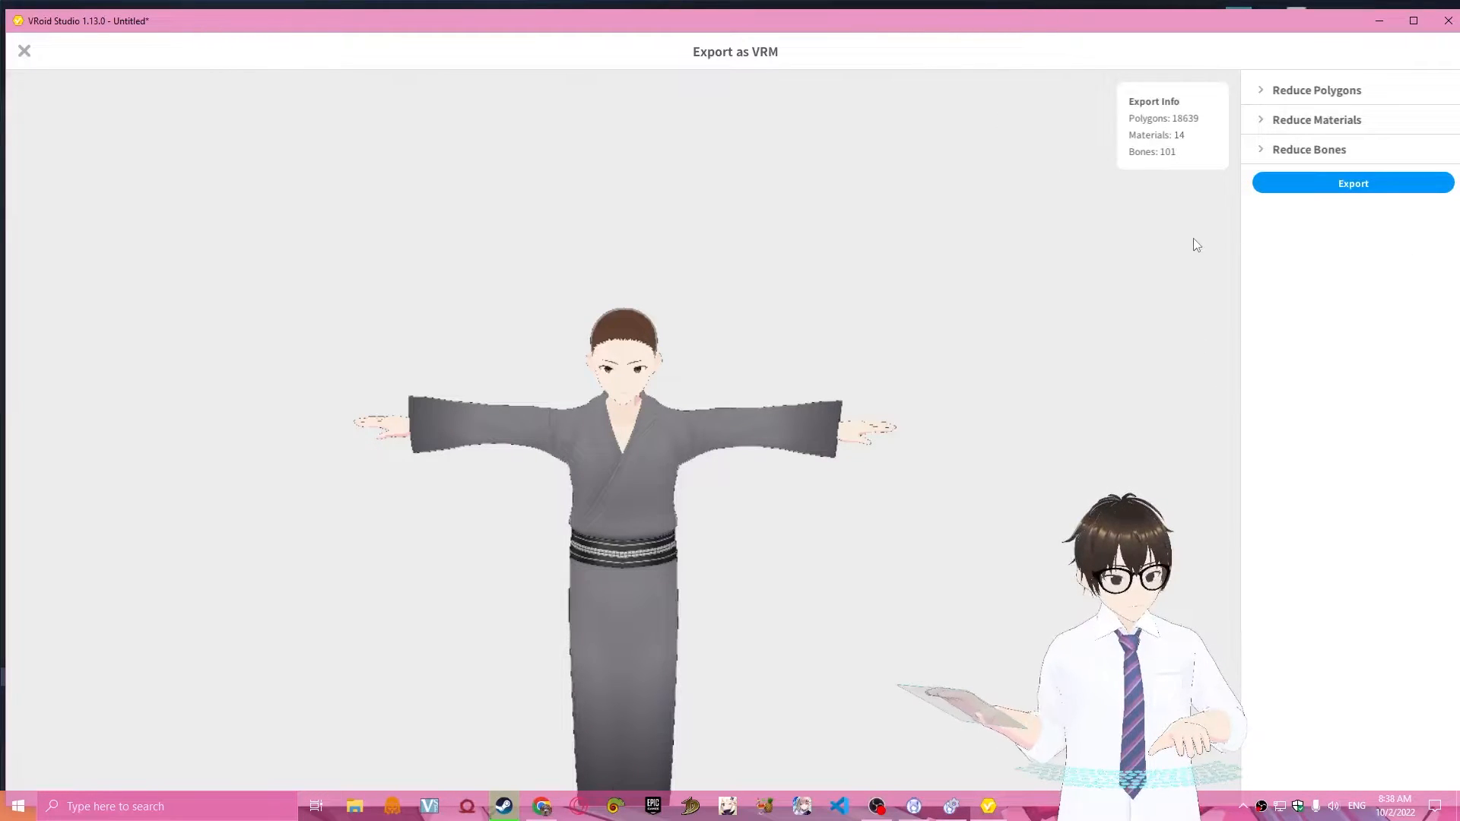
Close VRoid Studio and save the edited model as a VRoid file named "botak" in the Avatar folder.
{"action": "left_click", "coordinate": [1445, 21]}
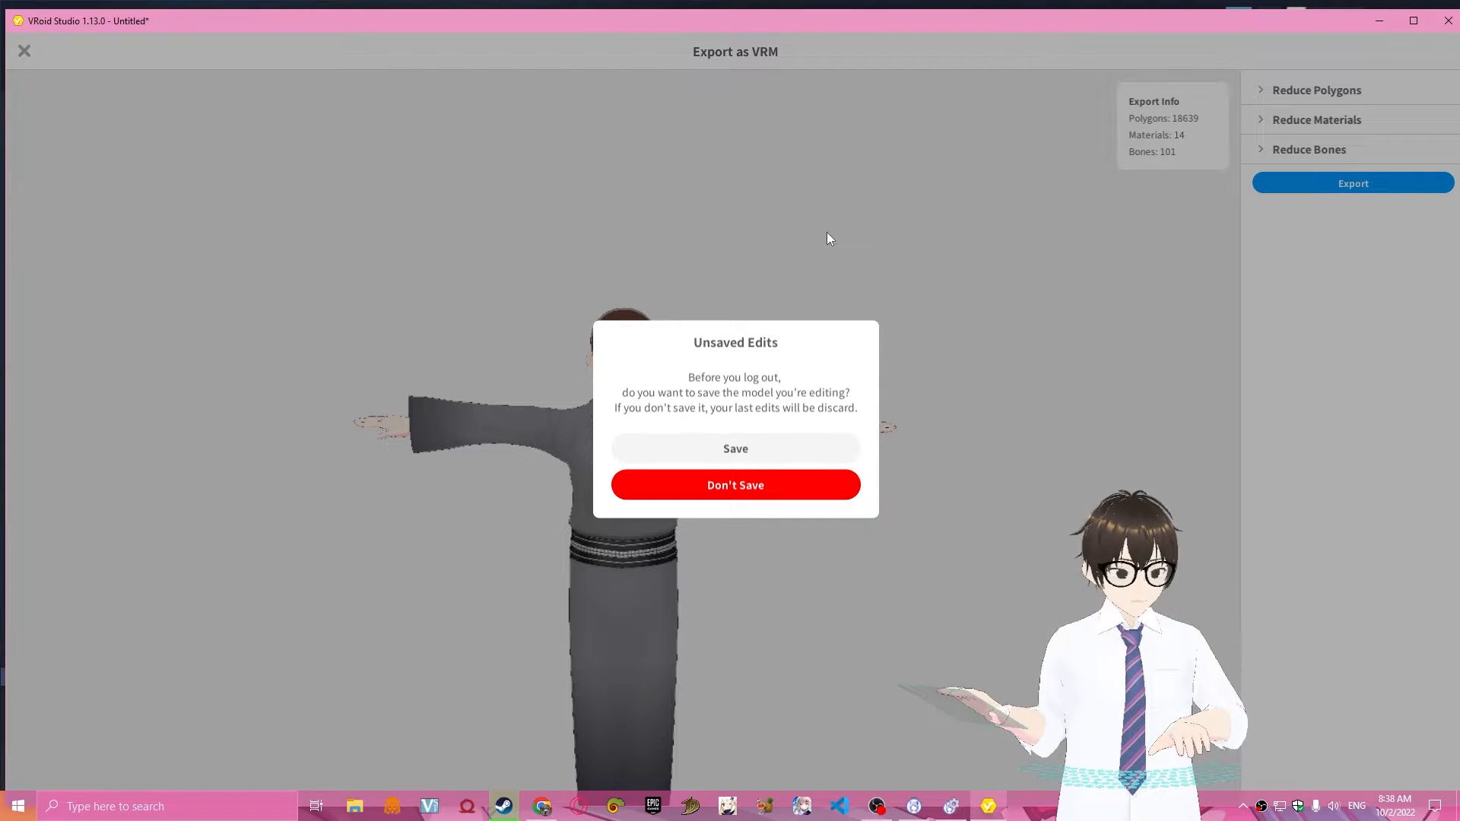
{"action": "left_click", "coordinate": [776, 450]}
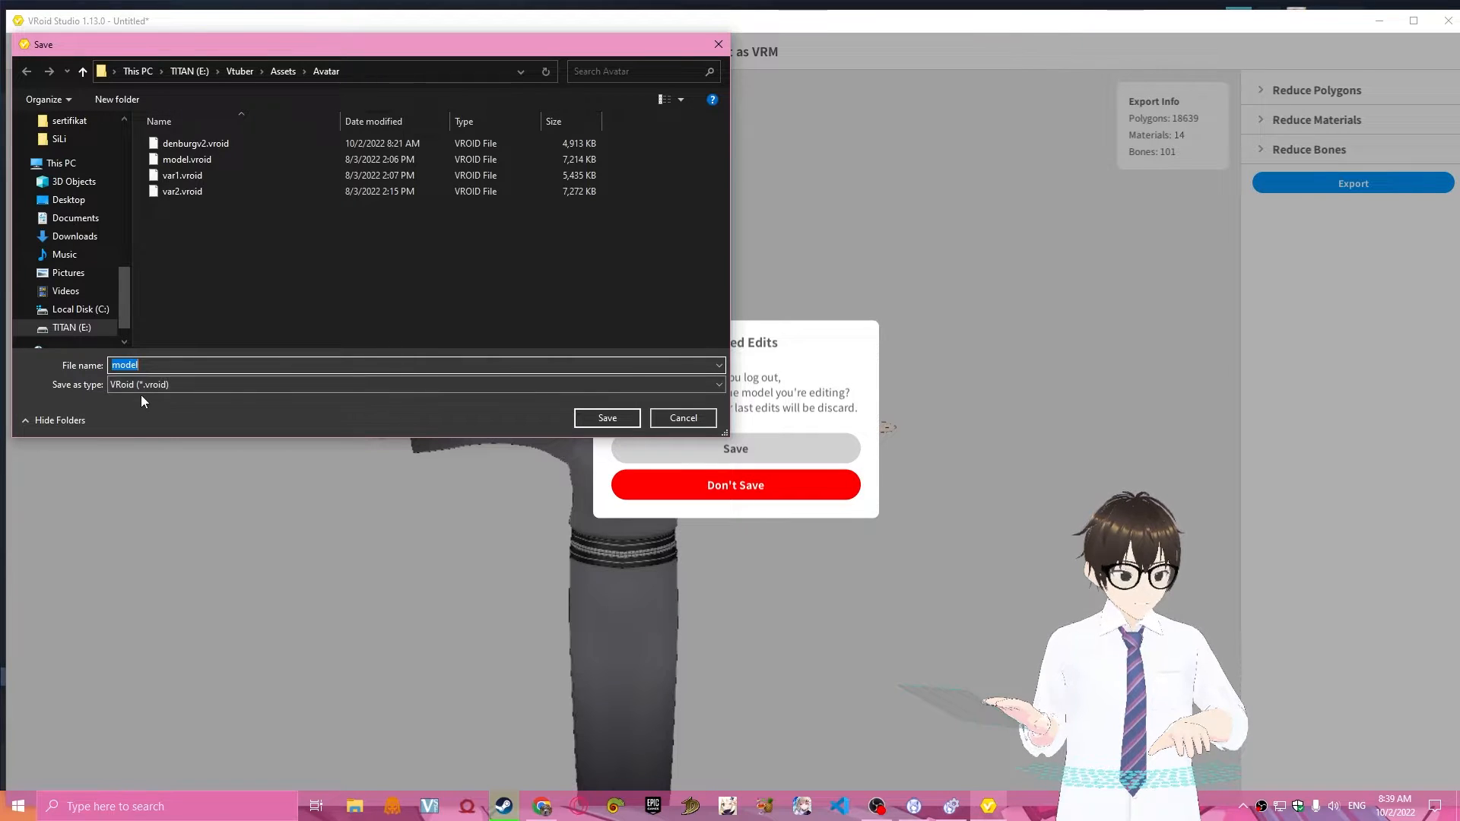
{"action": "type", "text": "bota"}
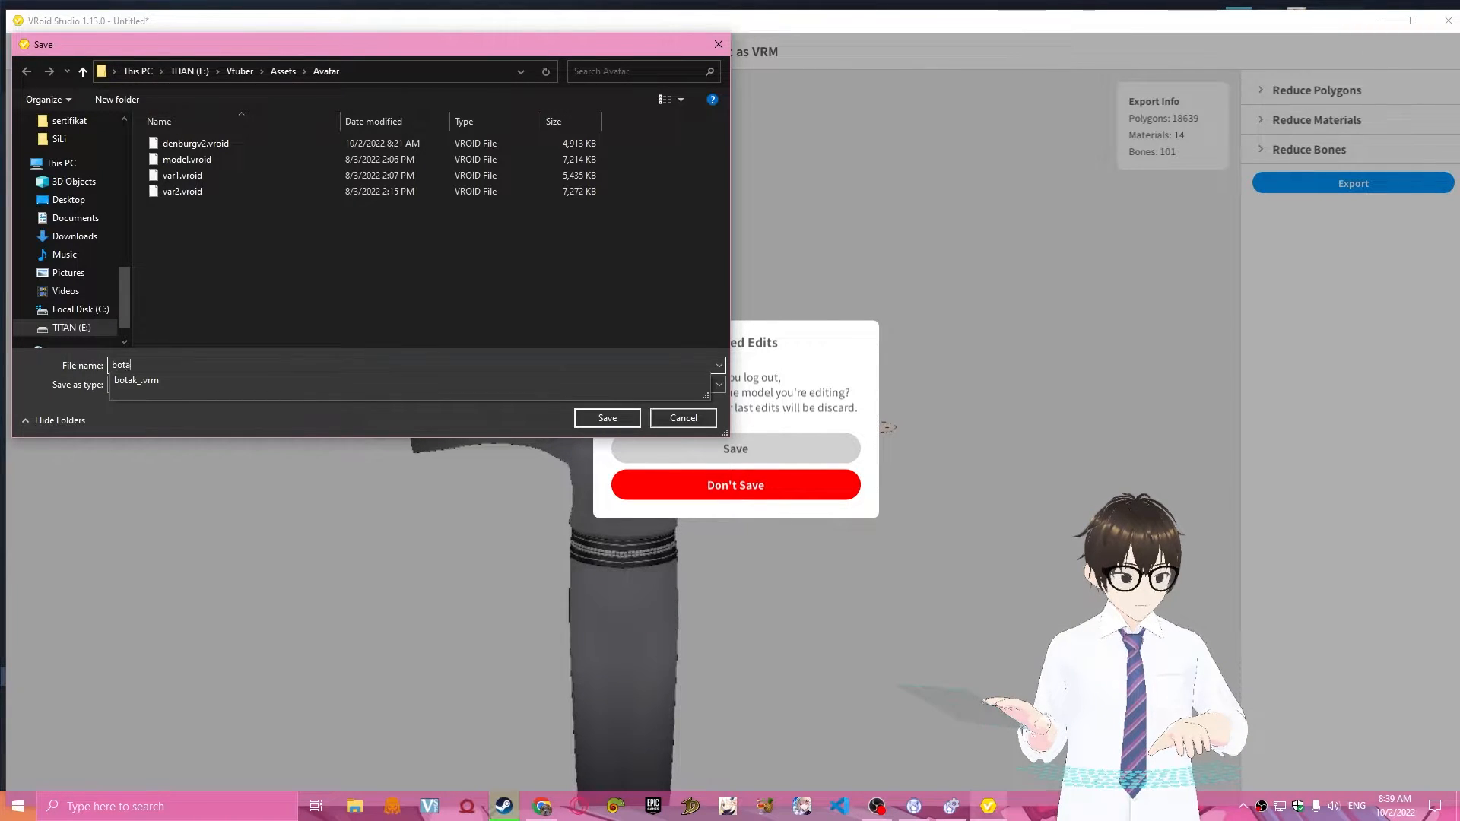
{"action": "type", "text": "k"}
{"action": "left_click", "coordinate": [333, 312]}
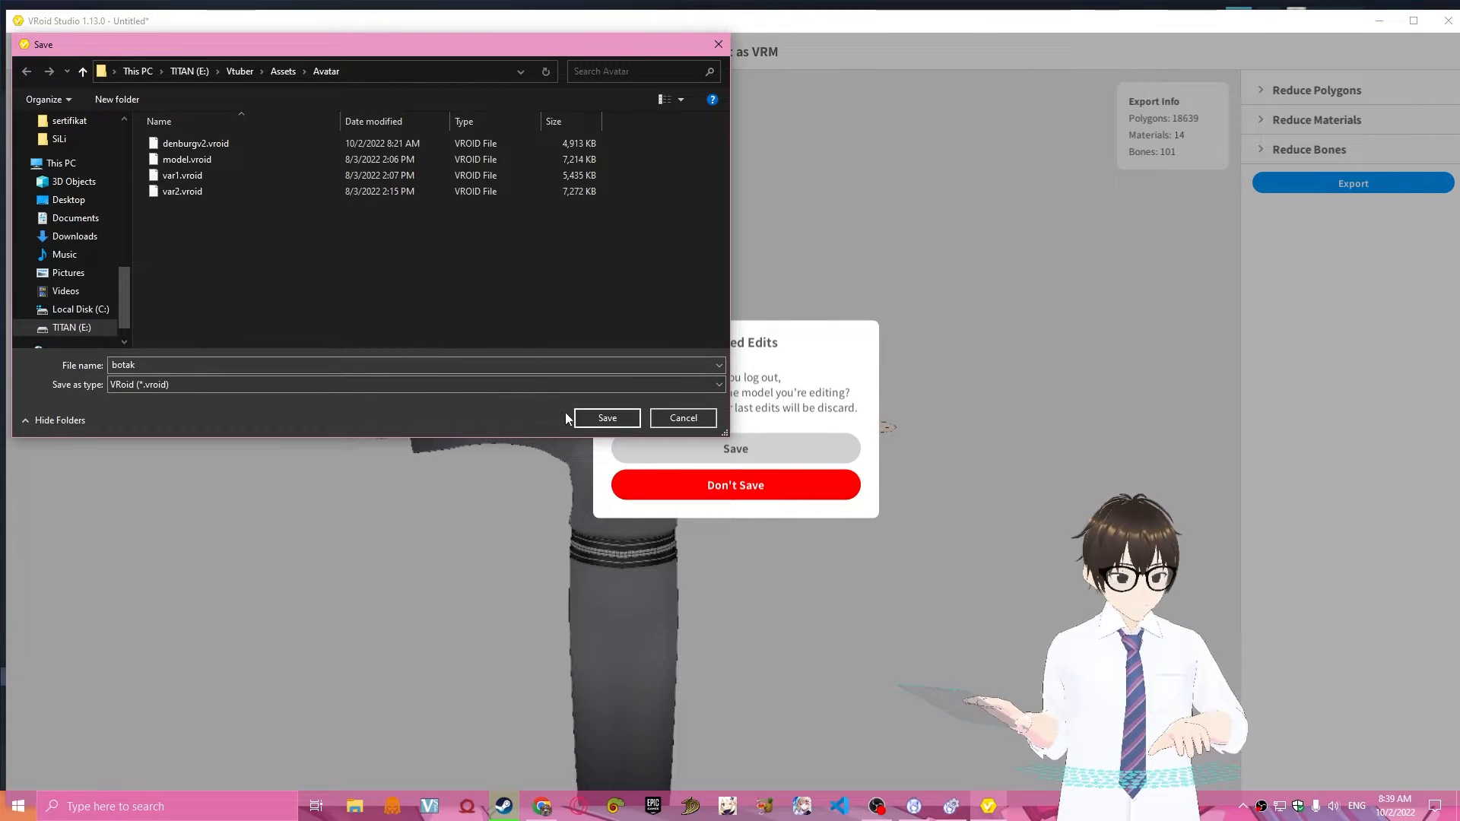
{"action": "left_click", "coordinate": [585, 418]}
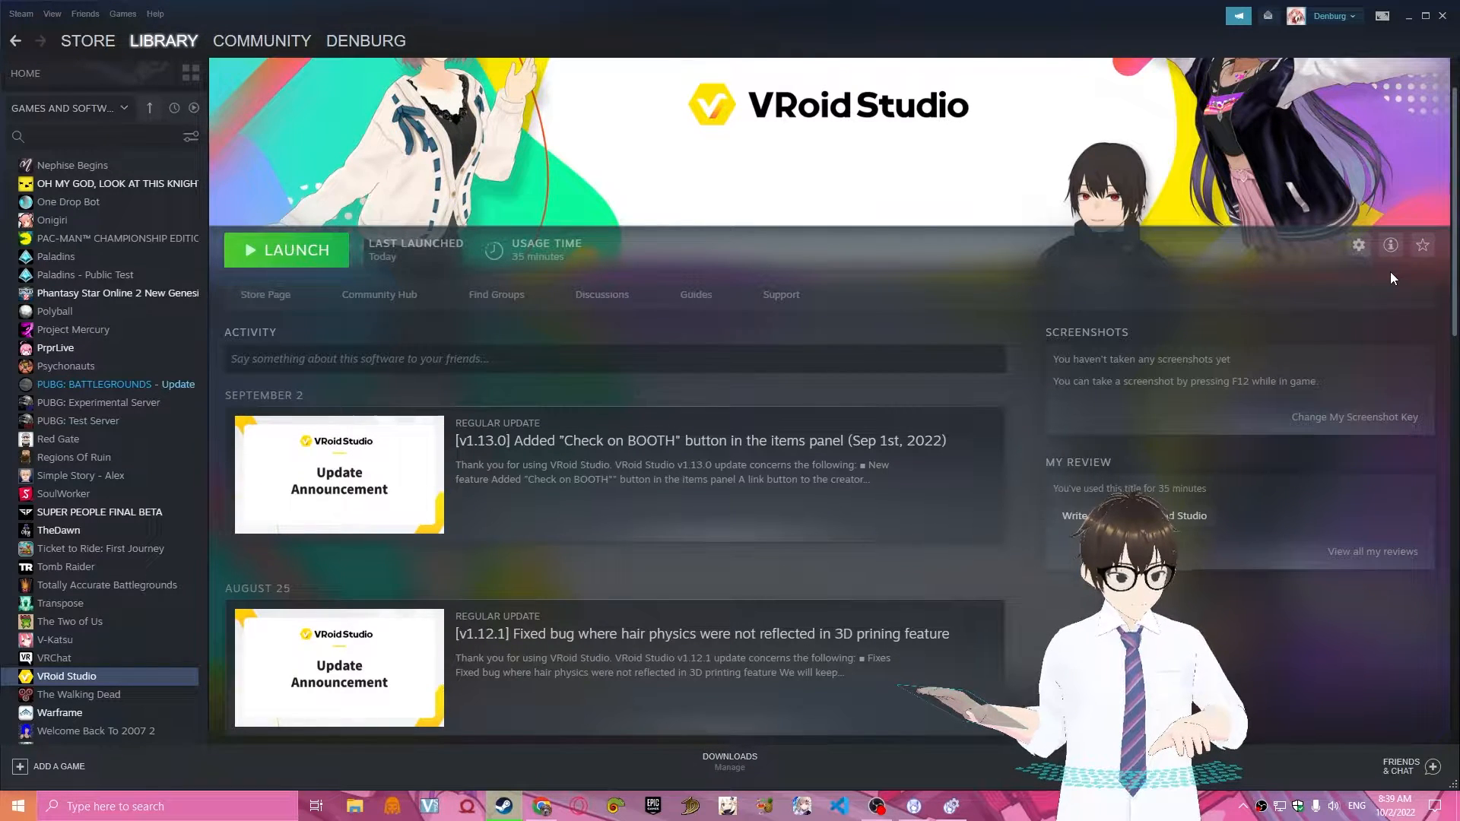
{"action": "left_click", "coordinate": [889, 804]}
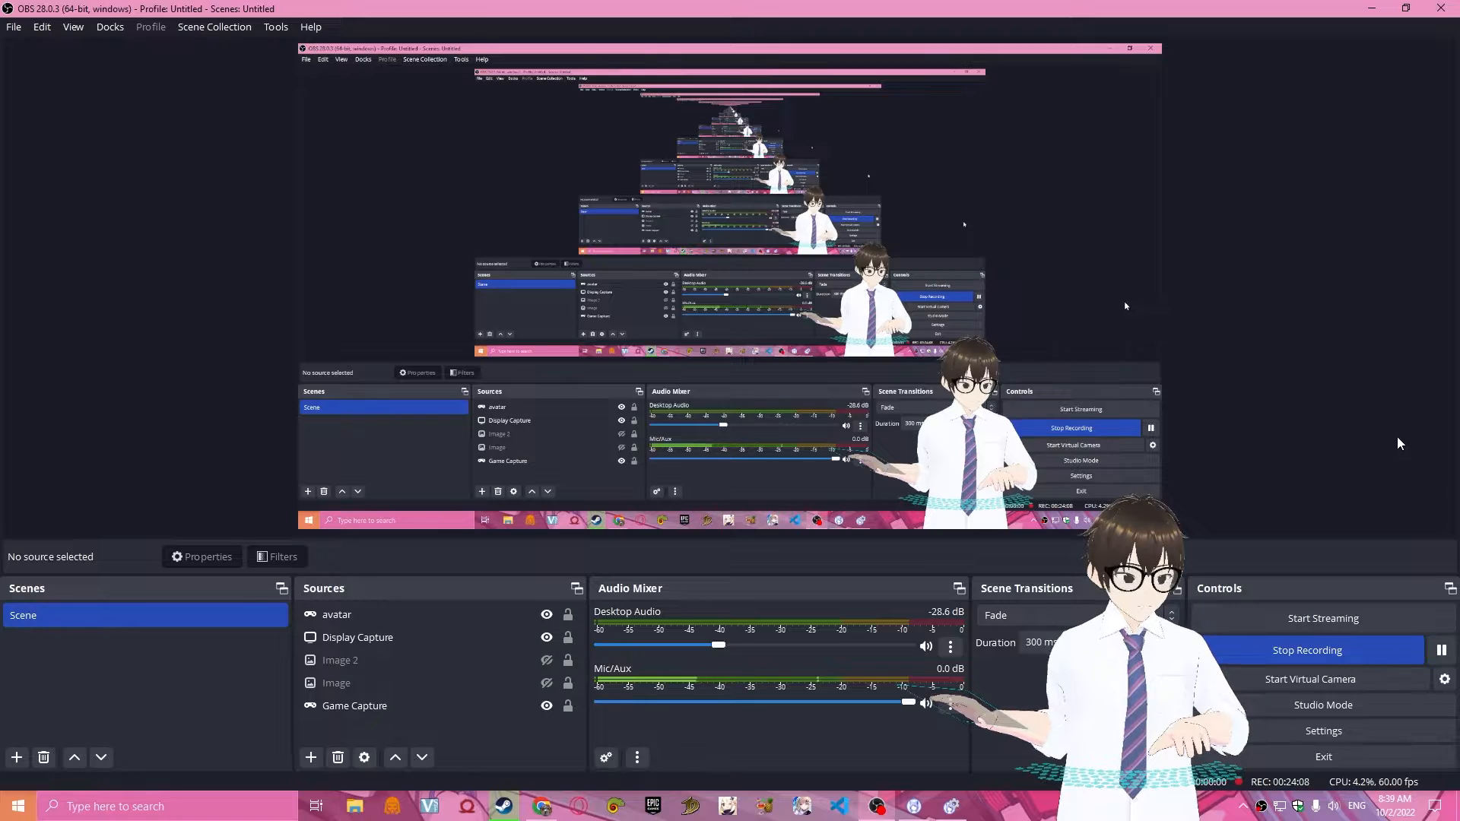
{"action": "left_click", "coordinate": [1371, 9]}
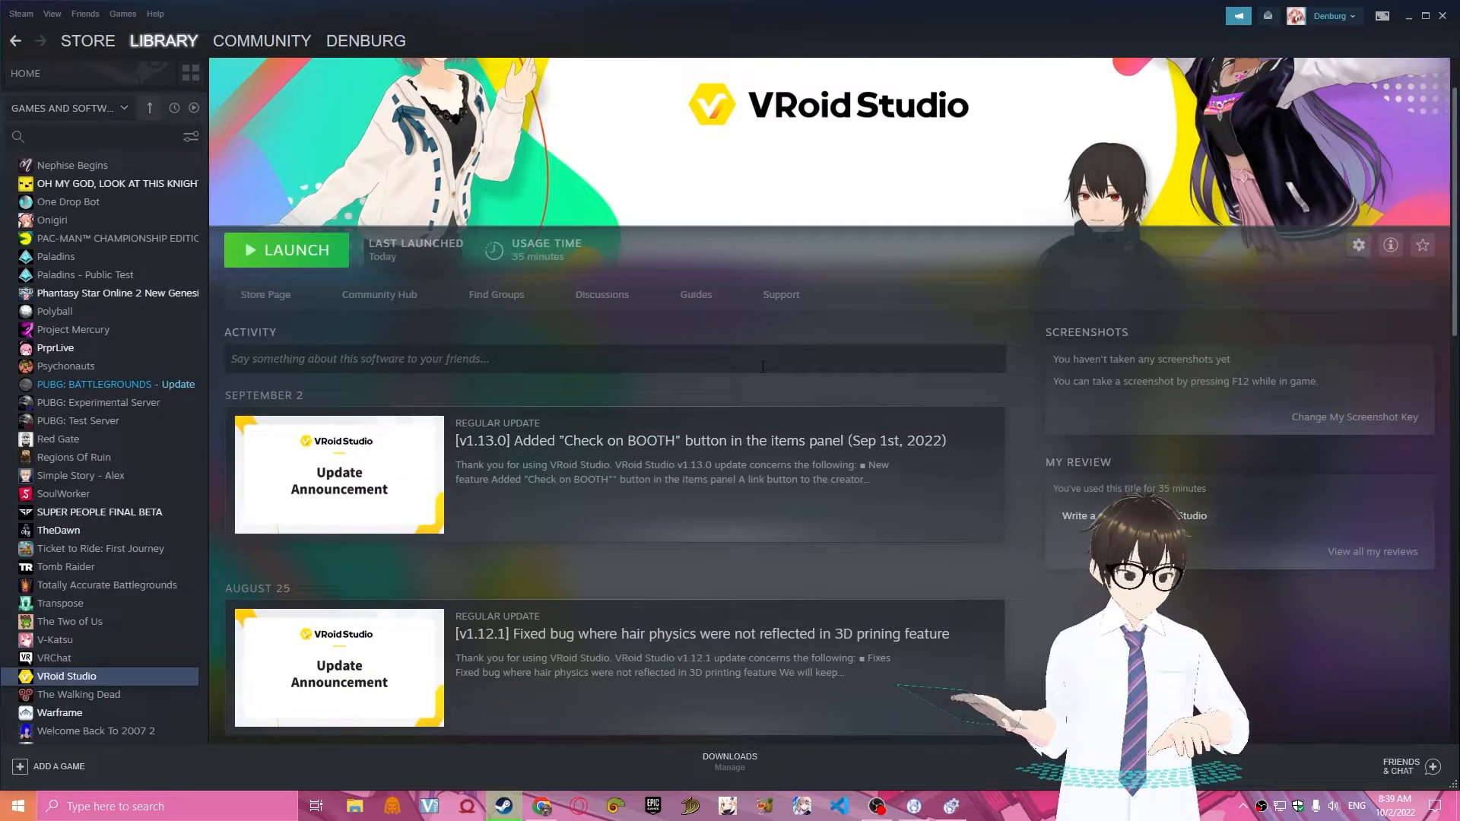
Switch to Chrome, close the BOOTH and VRoid Hub pages and open a blank tab.
{"action": "left_click", "coordinate": [554, 811]}
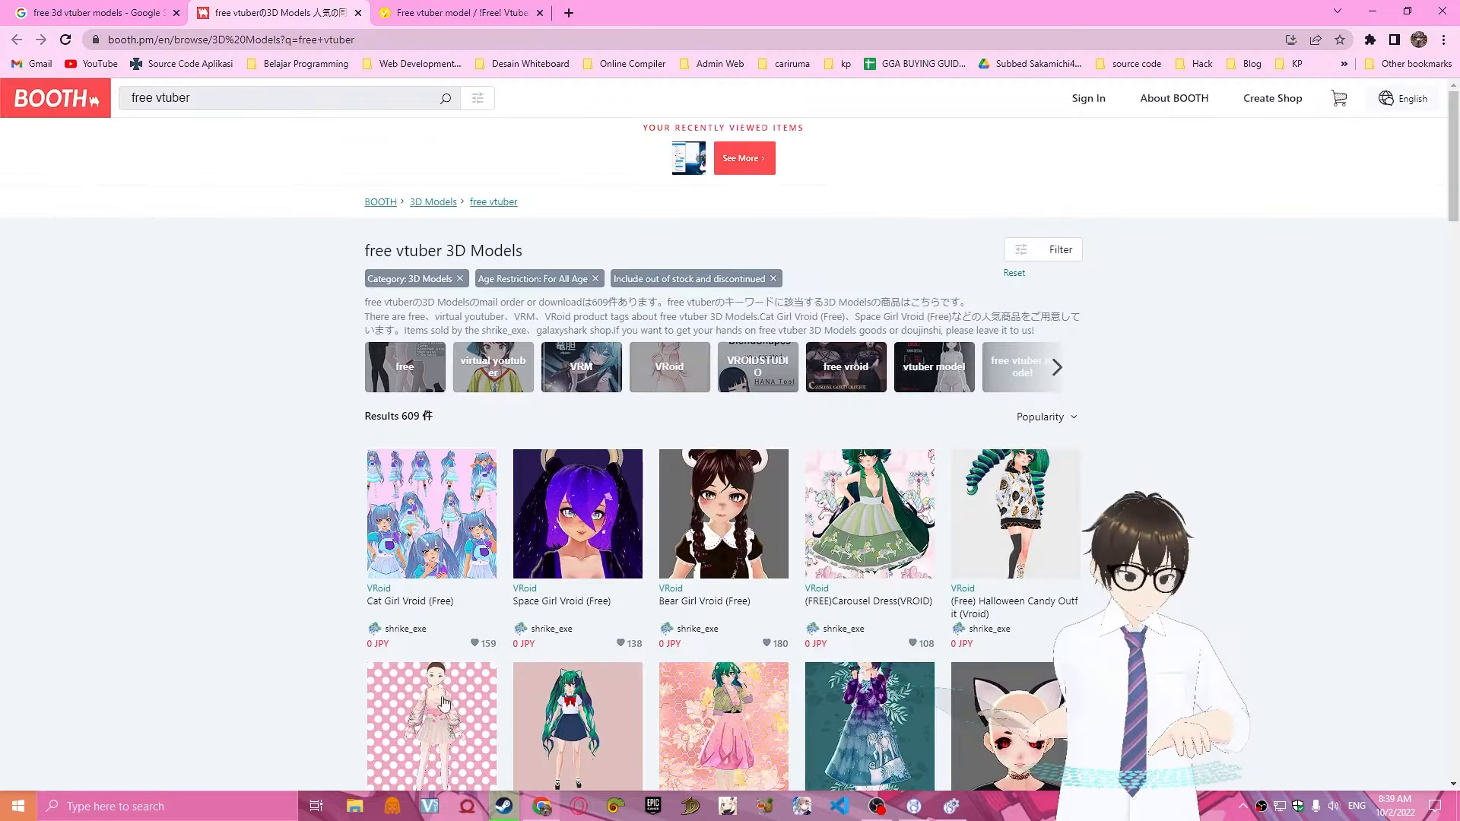
{"action": "scroll", "coordinate": [912, 494], "scroll_direction": "down", "scroll_amount": 2}
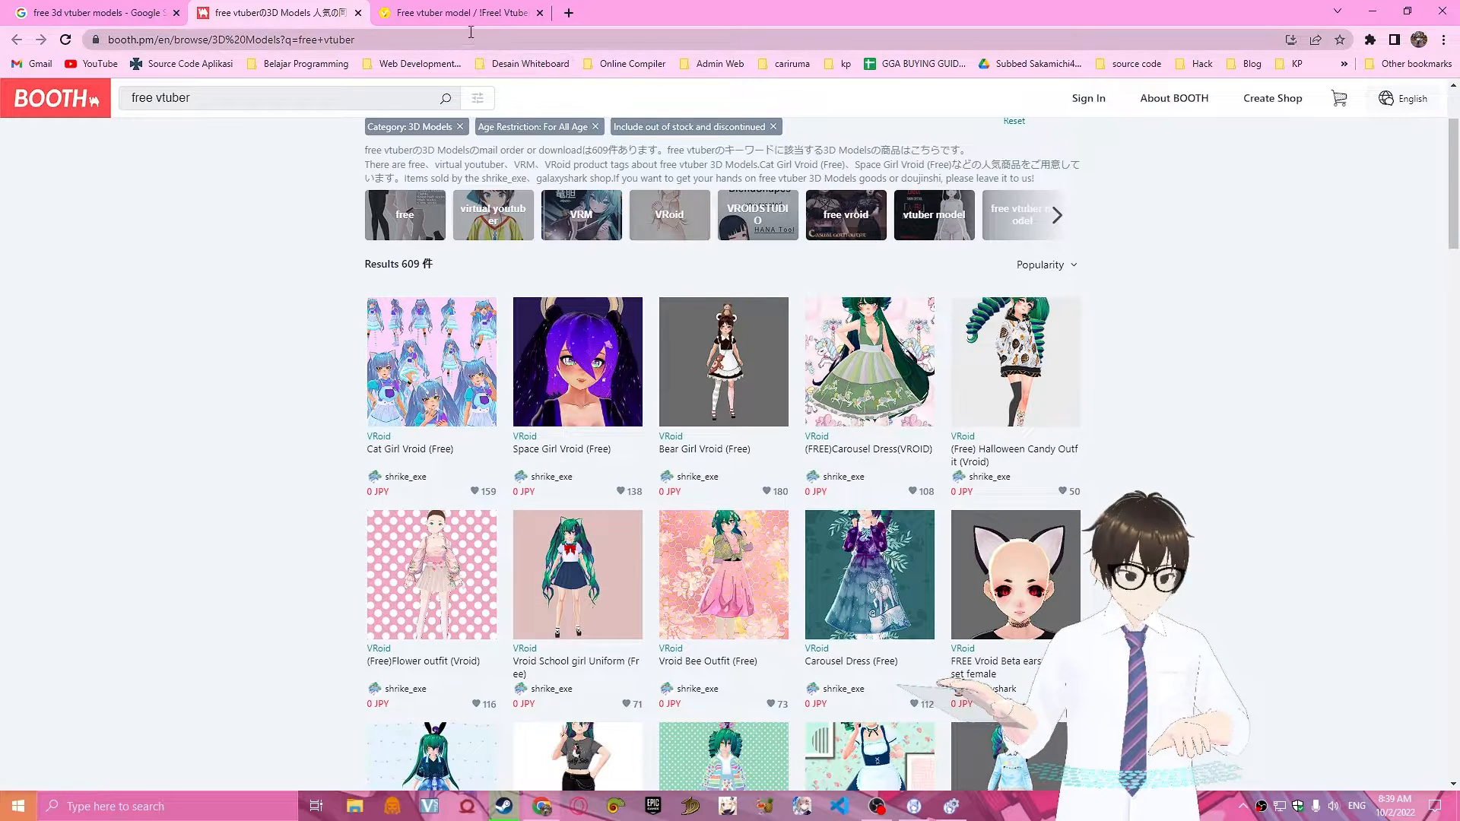
{"action": "left_click", "coordinate": [358, 13]}
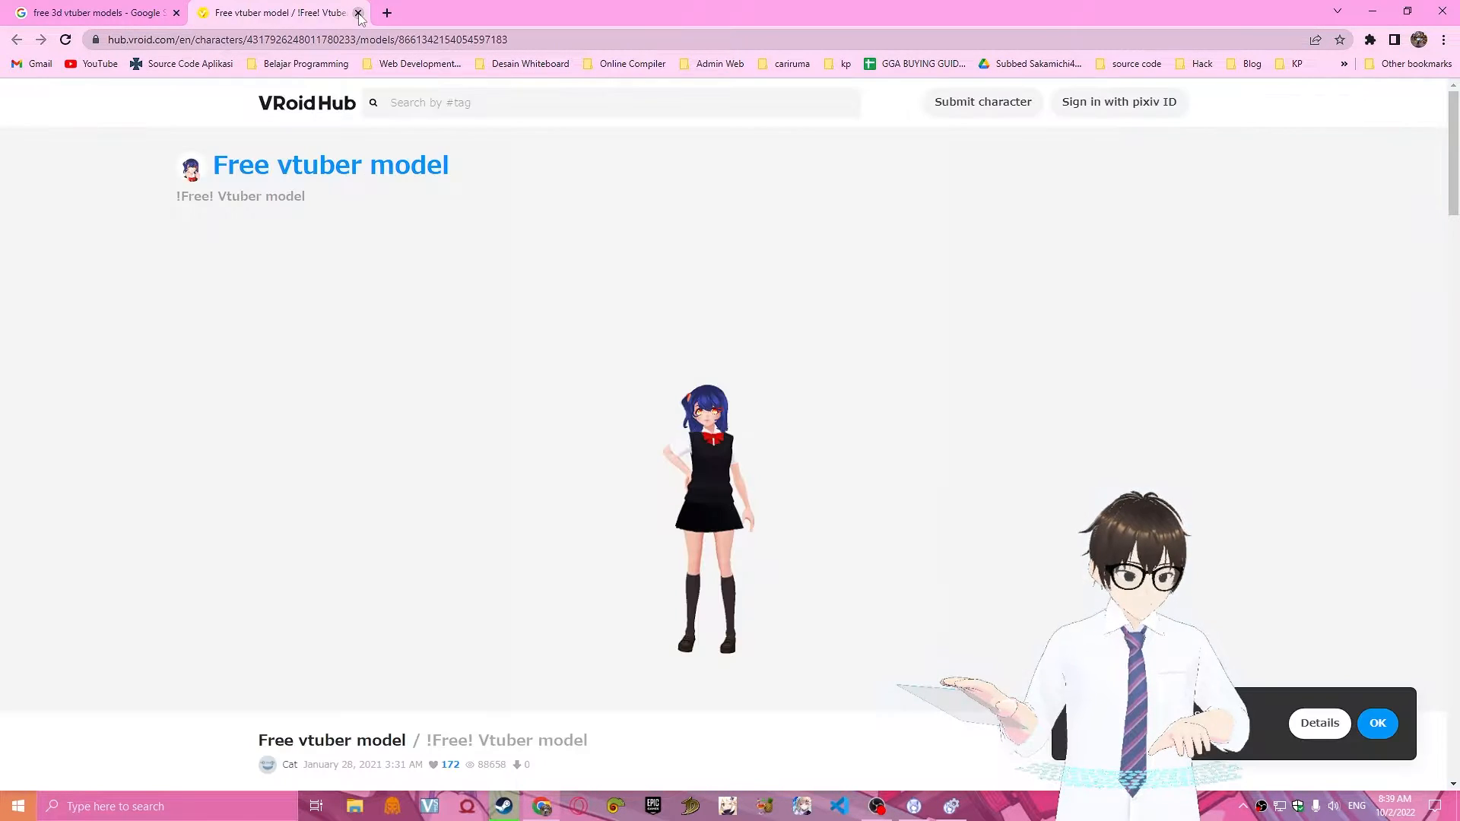
{"action": "left_click", "coordinate": [358, 13]}
{"action": "key", "text": "ctrl+t"}
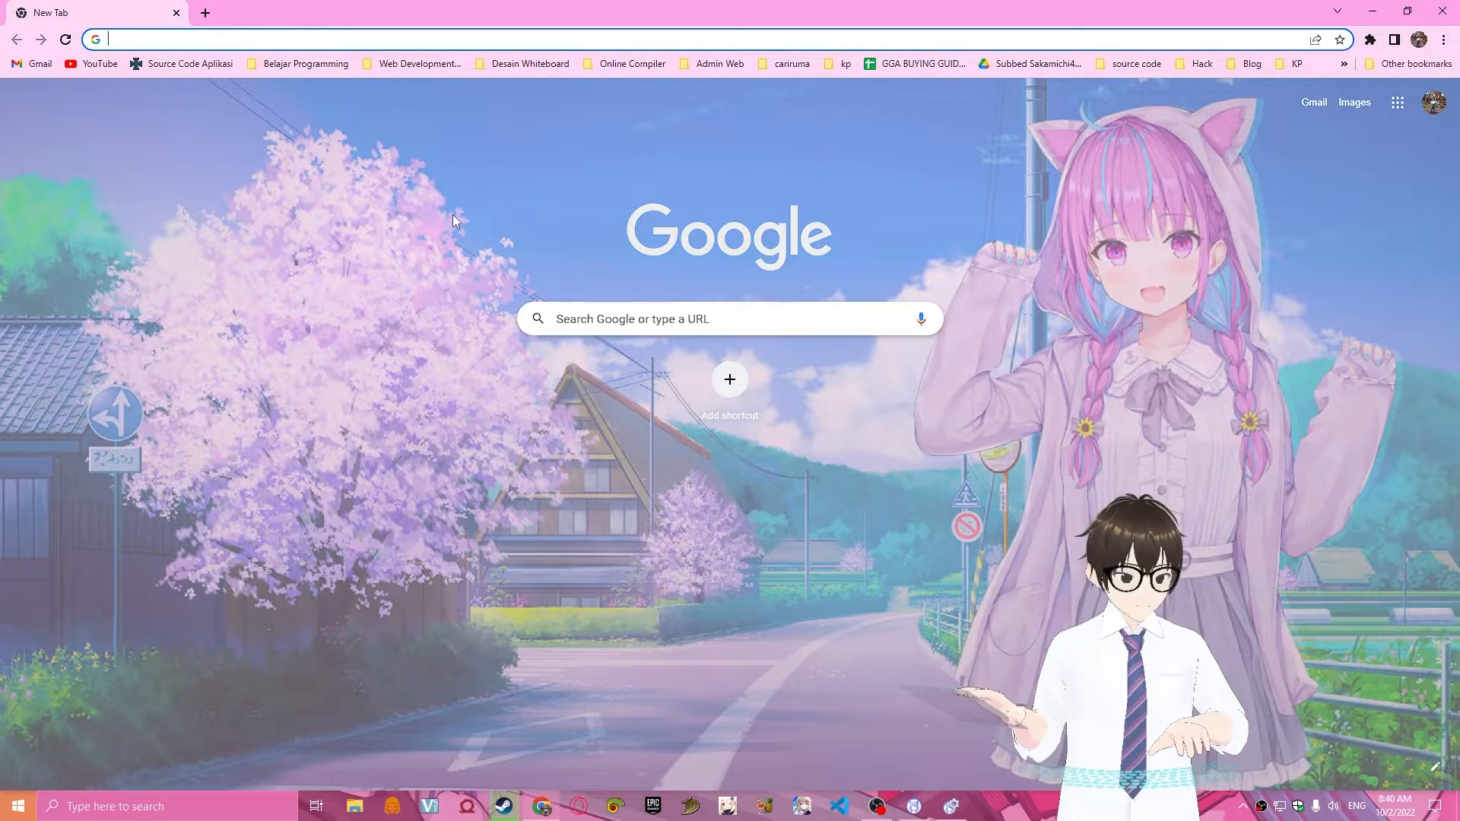
Search Google for "vseeface" and open the official VSeeFace website.
{"action": "type", "text": "vseeface"}
{"action": "key", "text": "Return"}
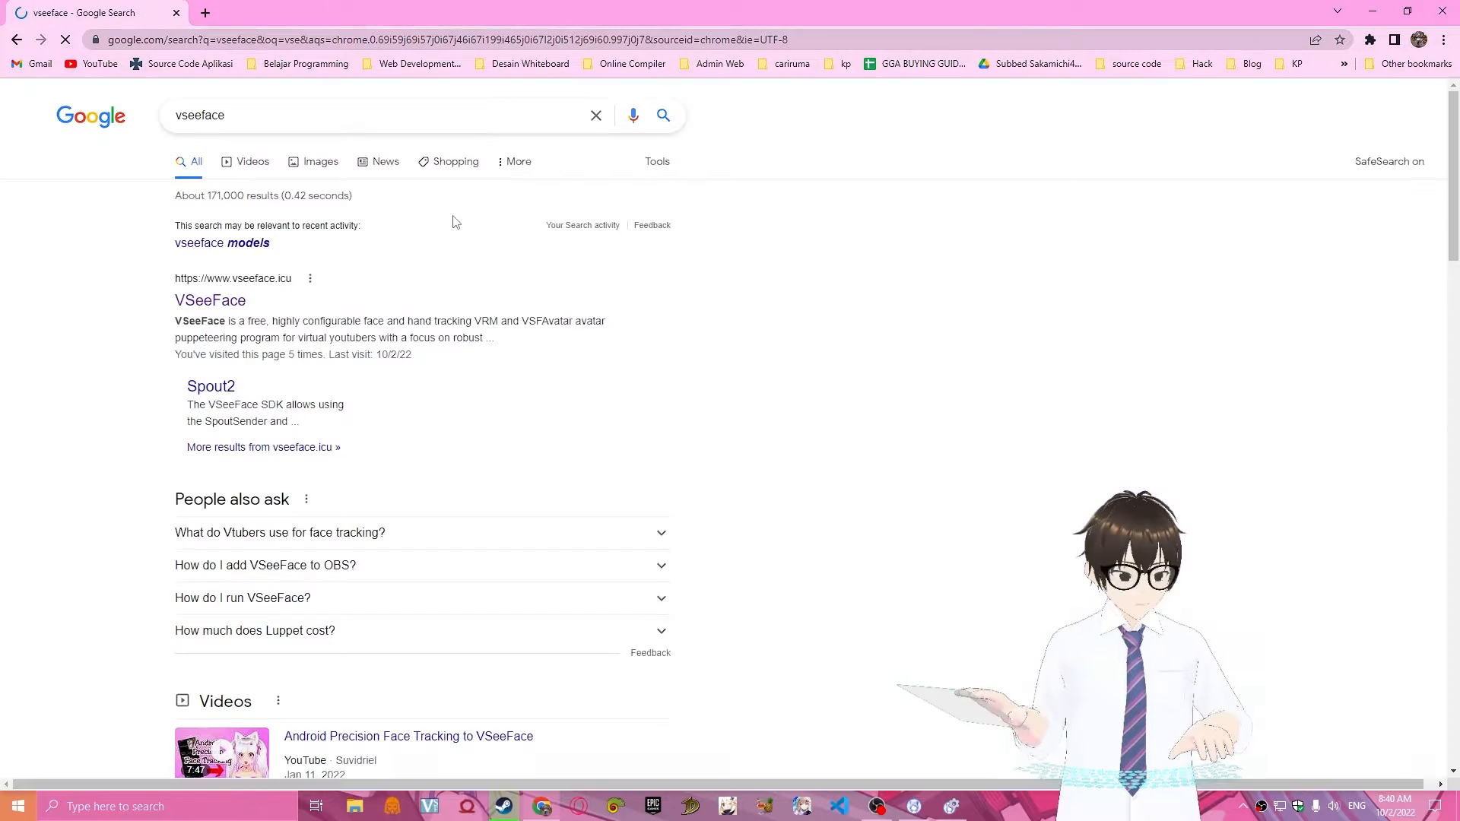
{"action": "left_click", "coordinate": [204, 304]}
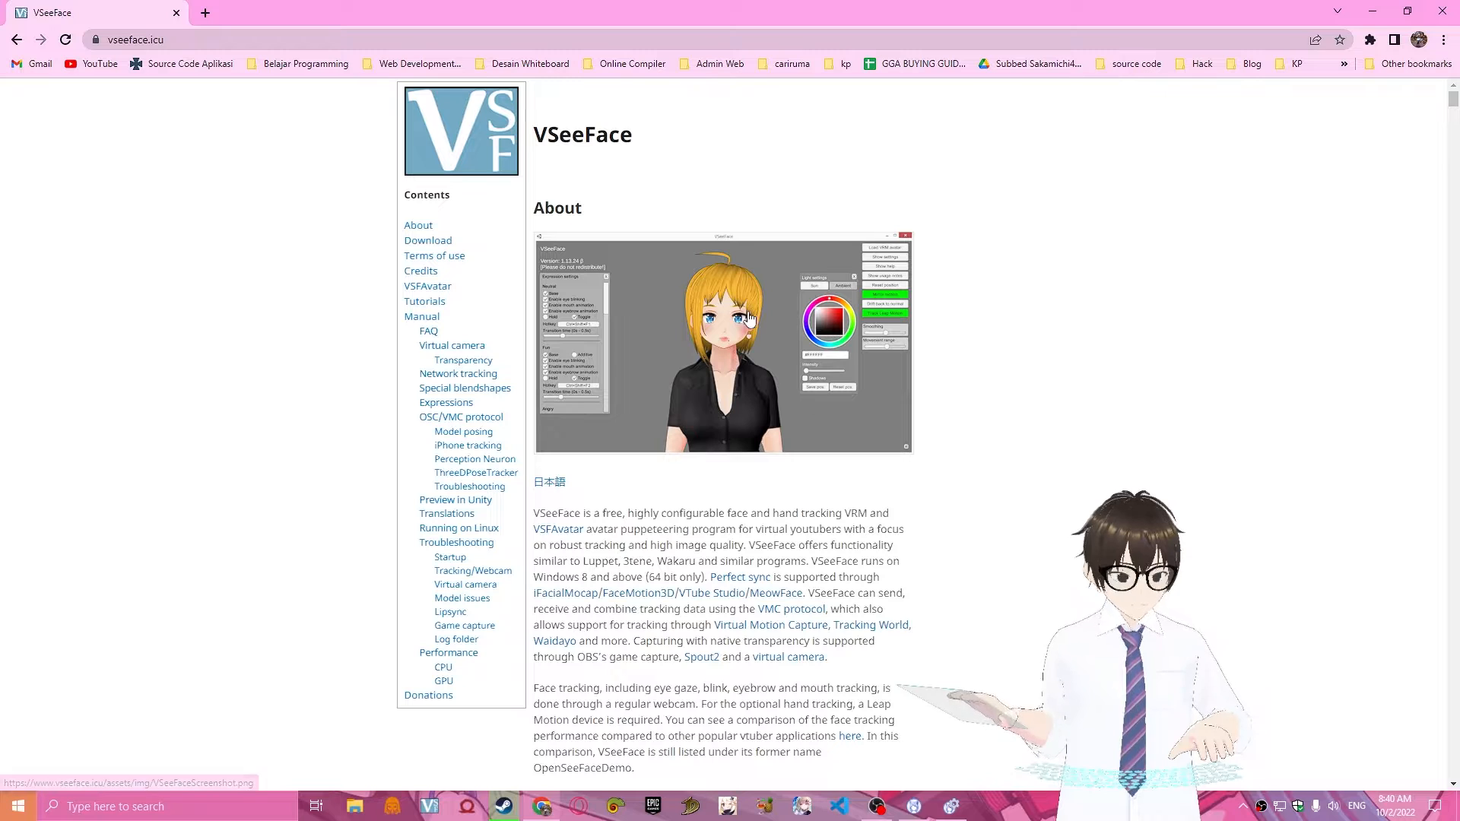
Examine the VSeeFace page's introduction and download section and select the site's web address.
{"action": "scroll", "coordinate": [962, 362], "scroll_direction": "down", "scroll_amount": 8}
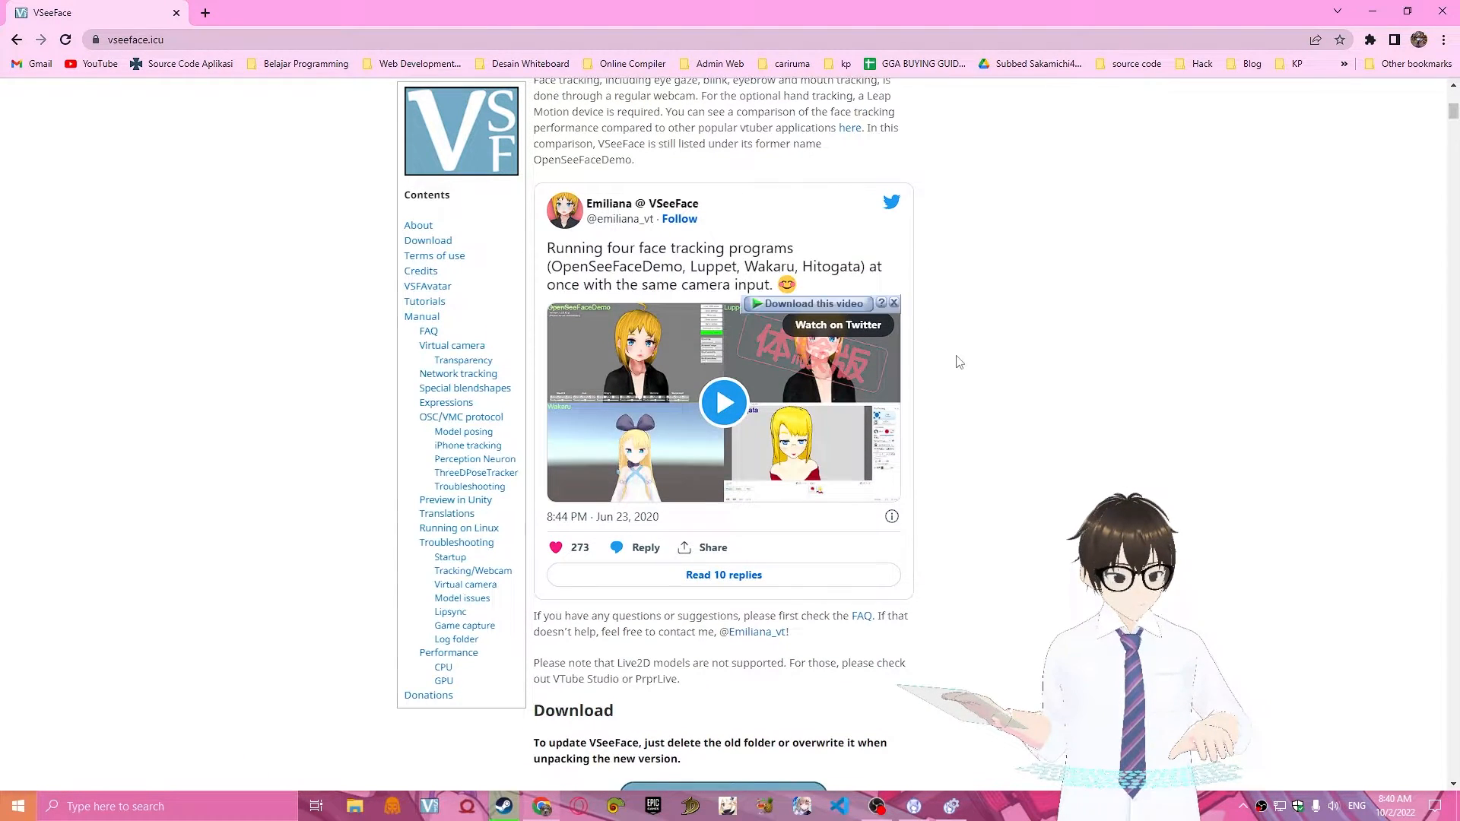
{"action": "scroll", "coordinate": [1143, 385], "scroll_direction": "down", "scroll_amount": 8}
{"action": "scroll", "coordinate": [964, 358], "scroll_direction": "up", "scroll_amount": 3}
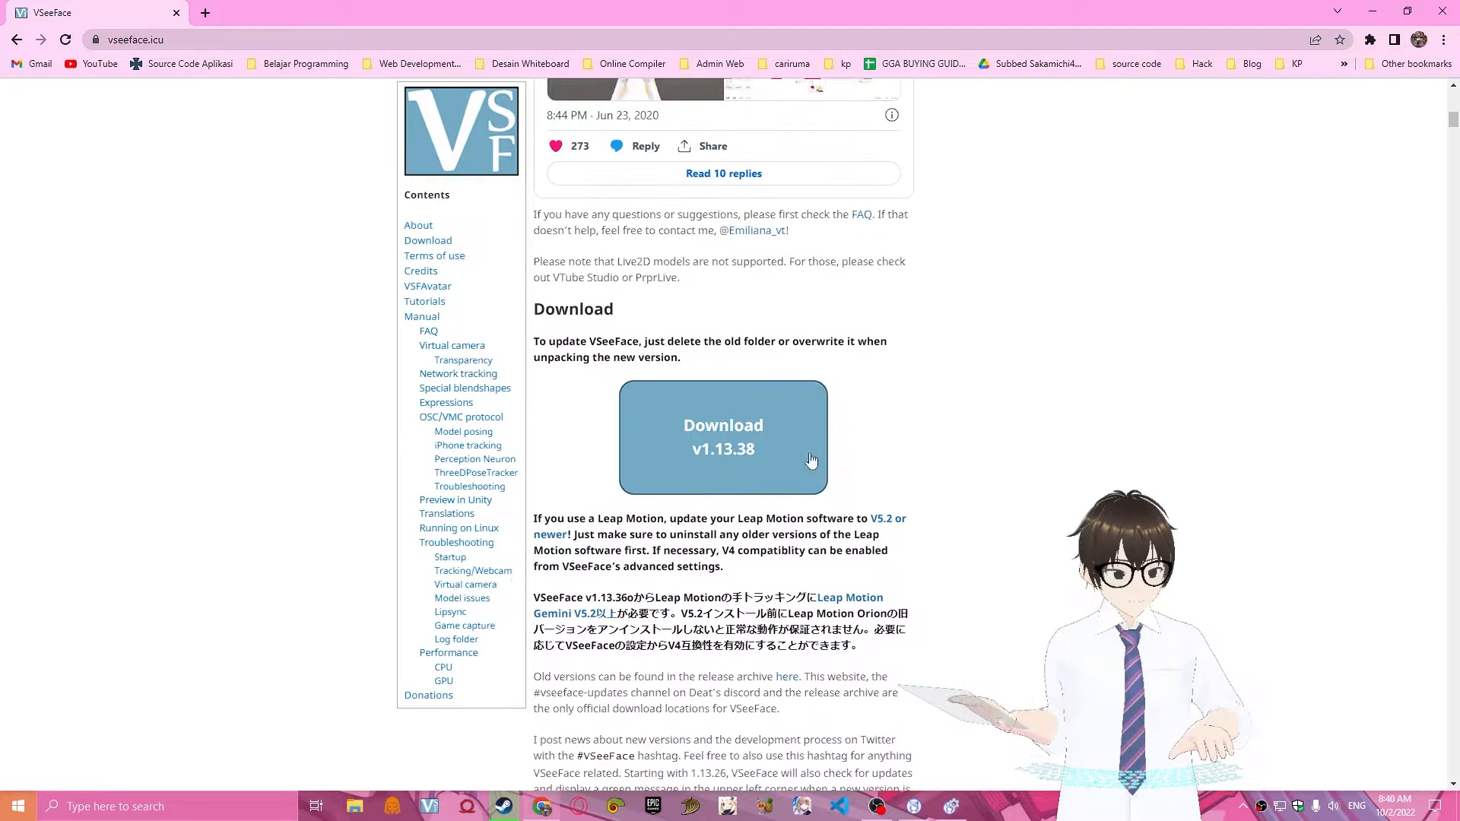
{"action": "scroll", "coordinate": [1246, 444], "scroll_direction": "up", "scroll_amount": 10}
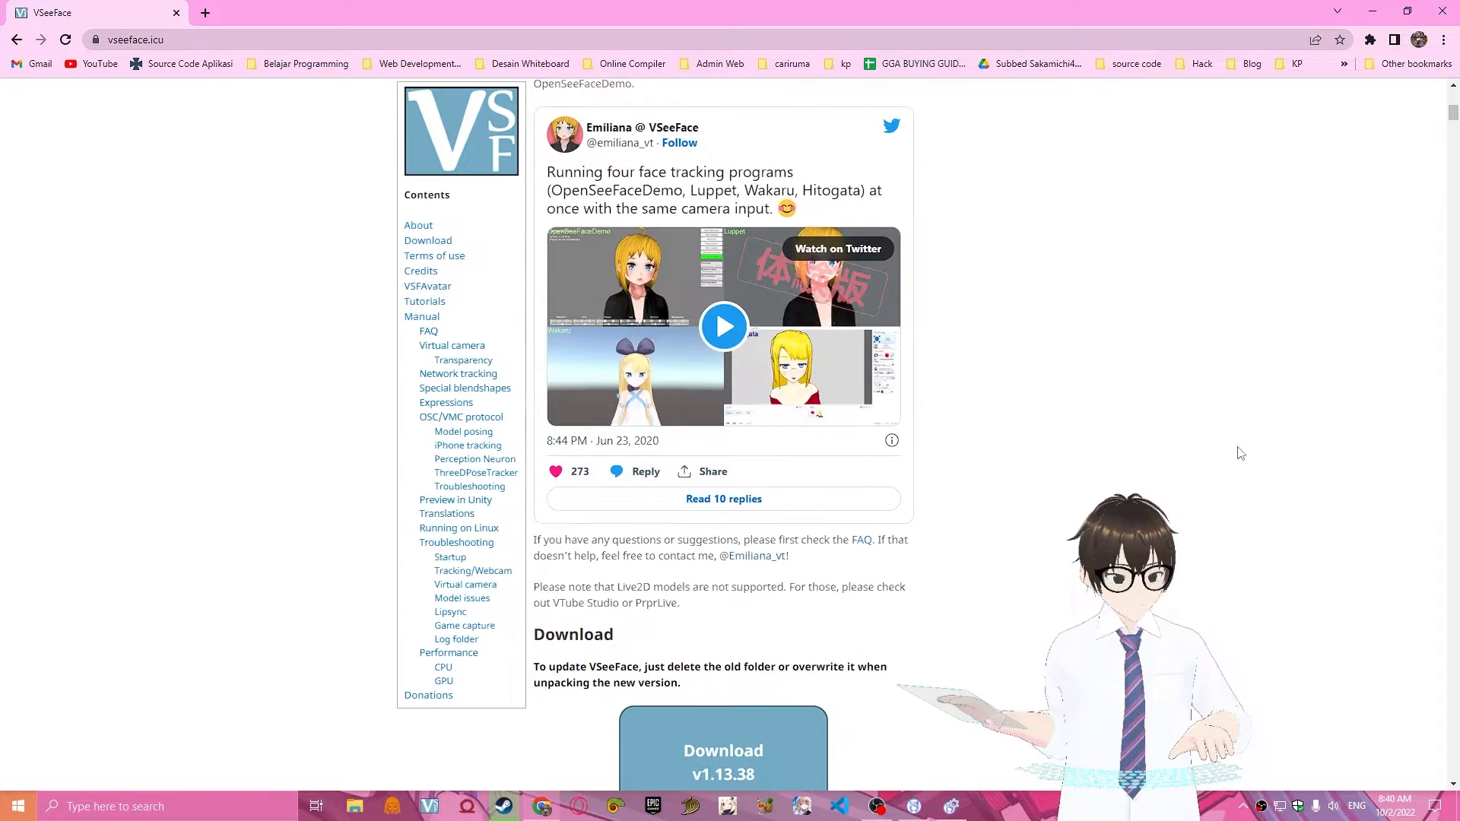
{"action": "scroll", "coordinate": [1262, 456], "scroll_direction": "up", "scroll_amount": 4}
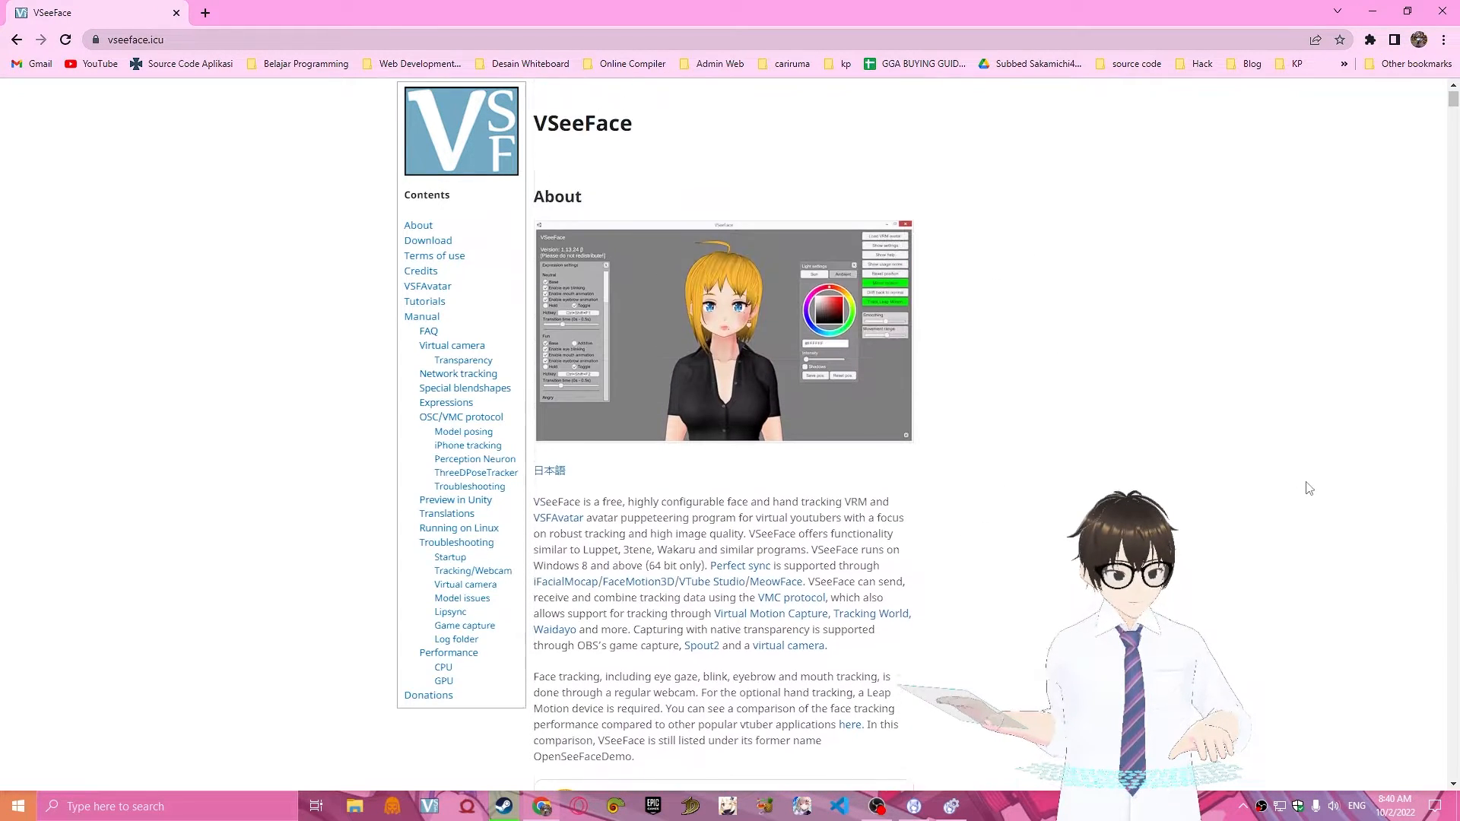
{"action": "left_click", "coordinate": [324, 47]}
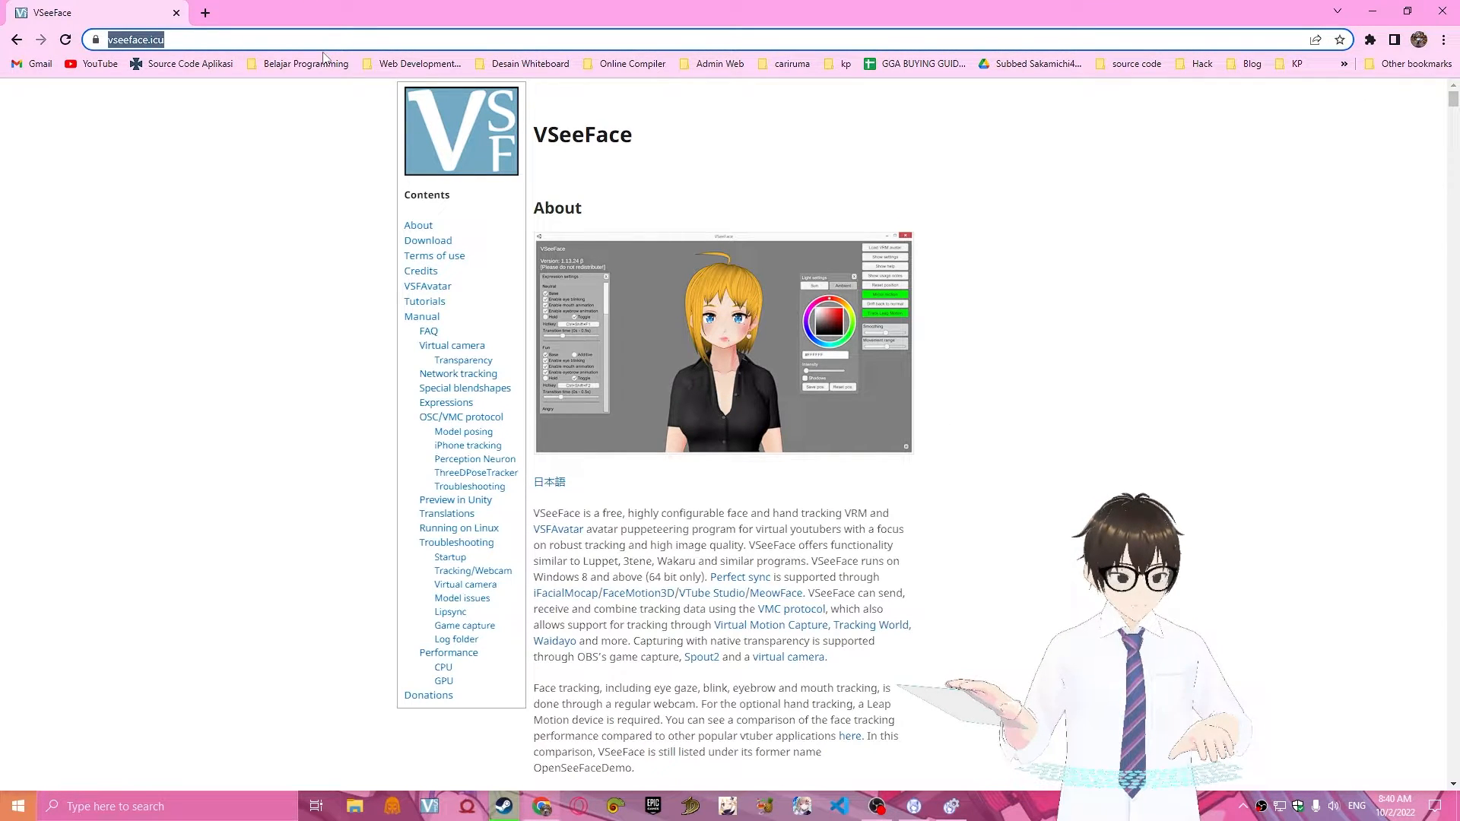
Search Google for "vmagicmirror" and open the official VMagicMirror website.
{"action": "type", "text": "v"}
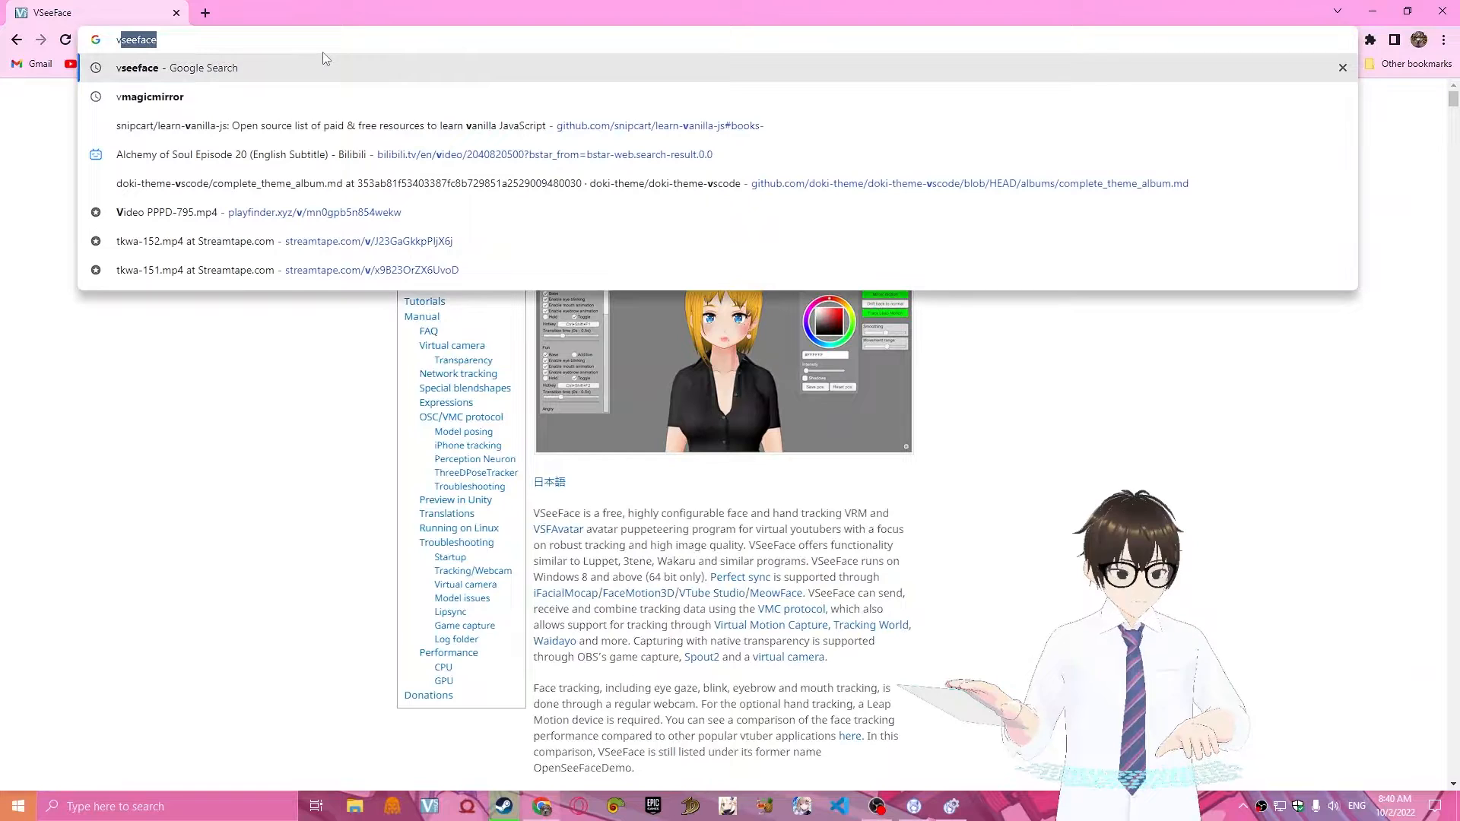
{"action": "type", "text": "ma"}
{"action": "key", "text": "Return"}
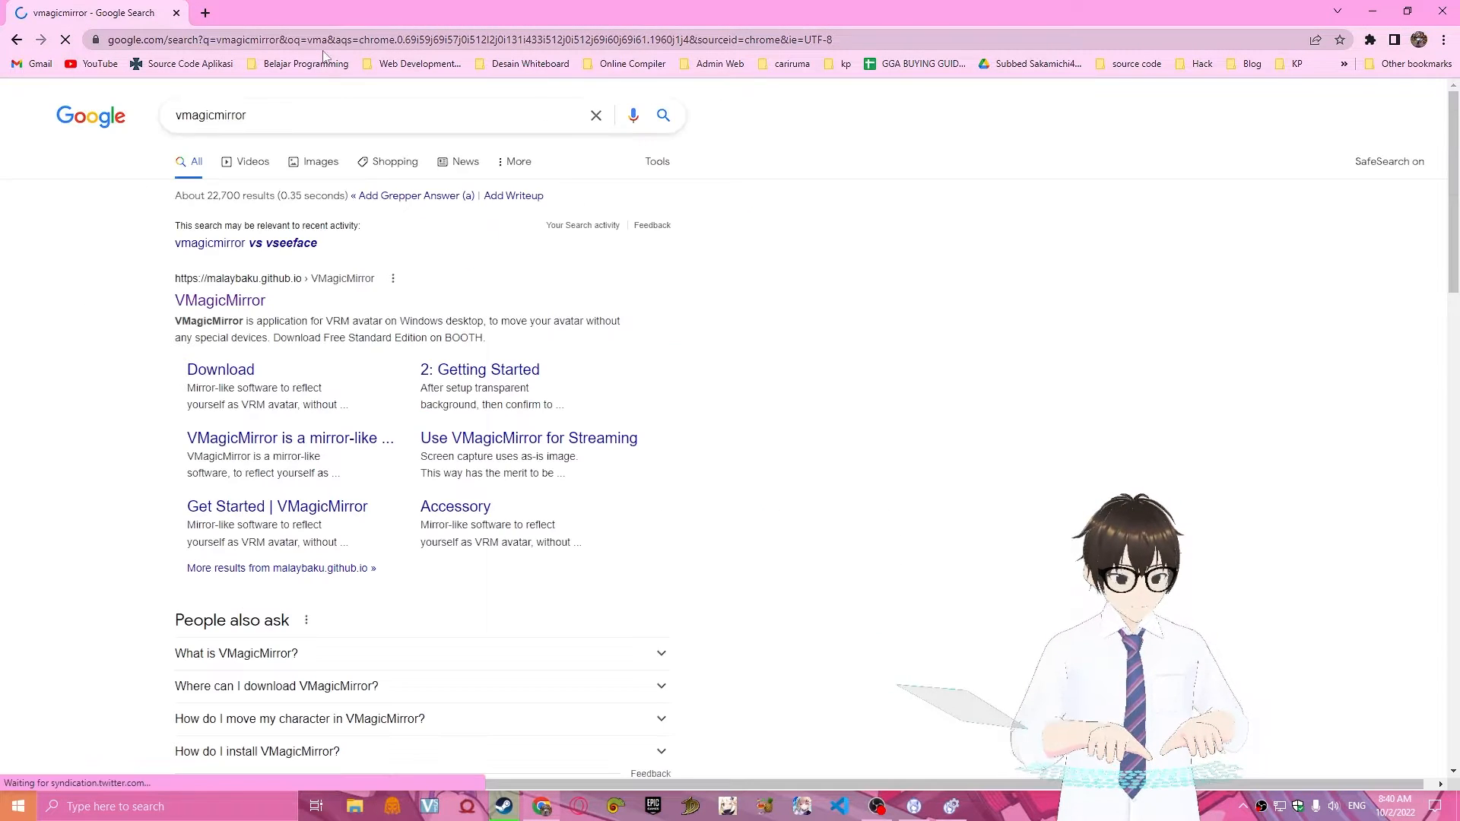
{"action": "left_click", "coordinate": [937, 799]}
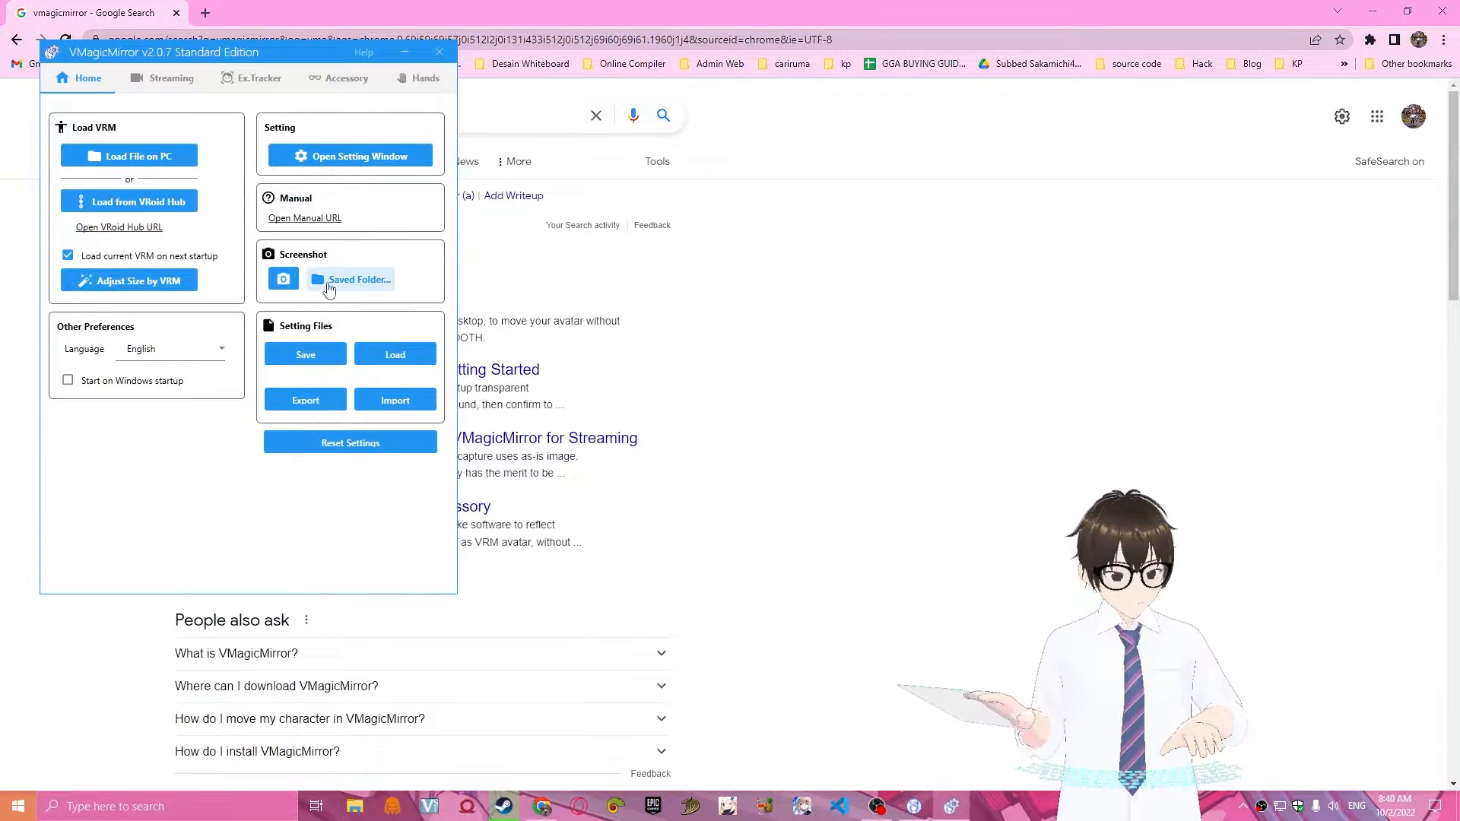
{"action": "left_click", "coordinate": [889, 401]}
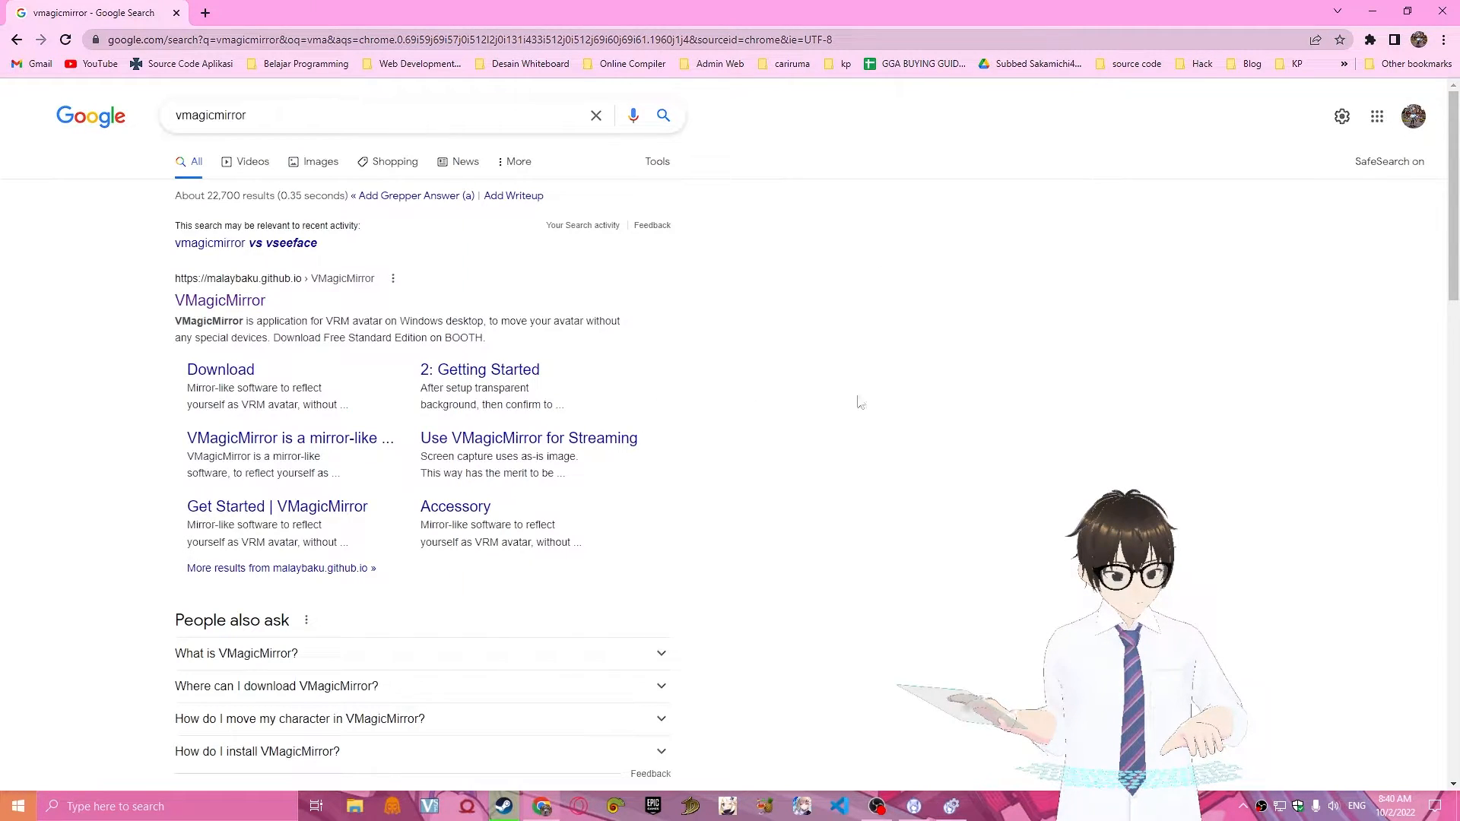
{"action": "left_click", "coordinate": [219, 300]}
Examine the VMagicMirror page's description, download options and features, and bring up the installed VMagicMirror window for comparison.
{"action": "scroll", "coordinate": [1053, 548], "scroll_direction": "down", "scroll_amount": 4}
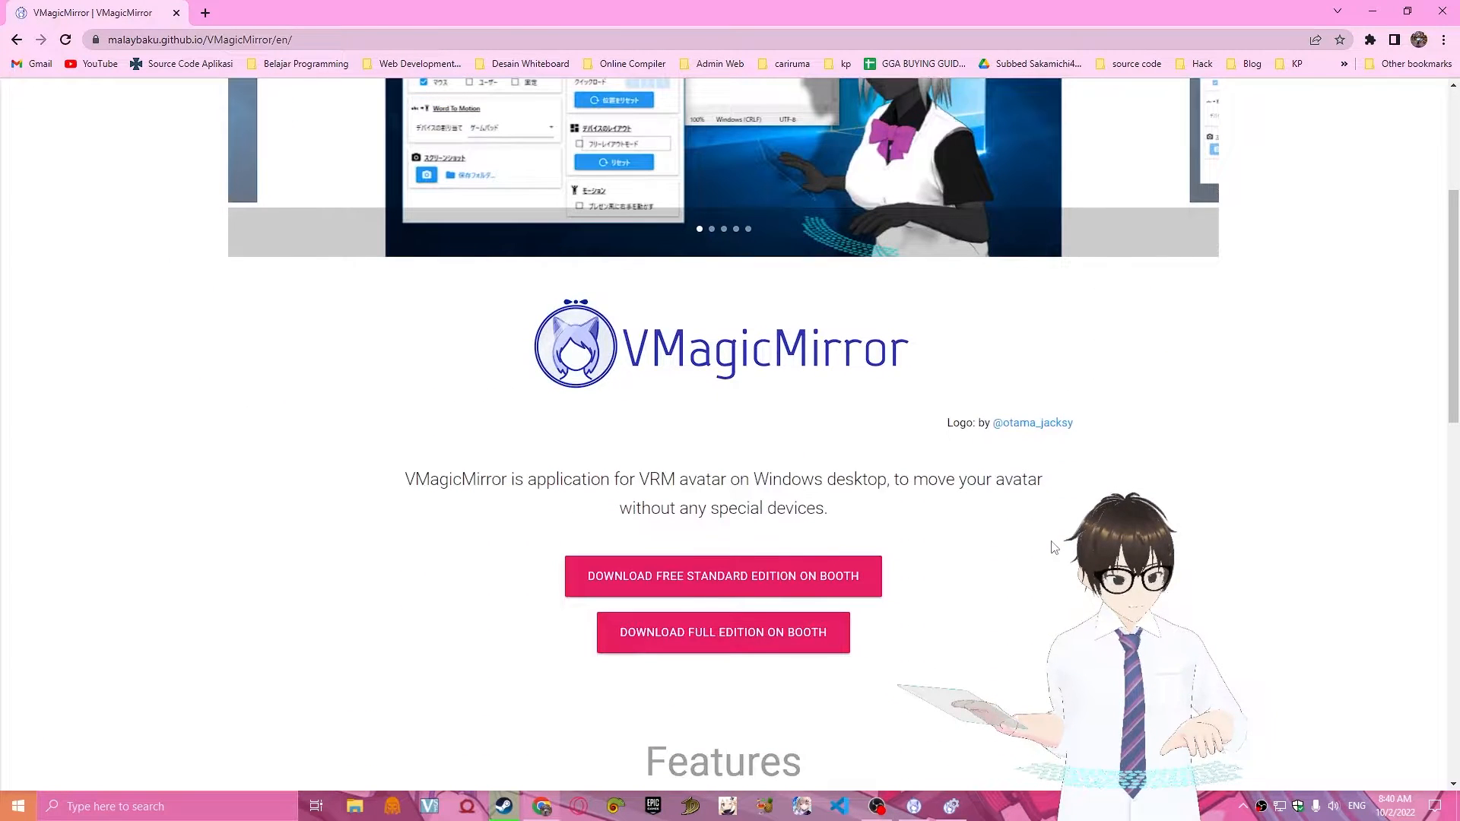
{"action": "scroll", "coordinate": [689, 312], "scroll_direction": "down", "scroll_amount": 1}
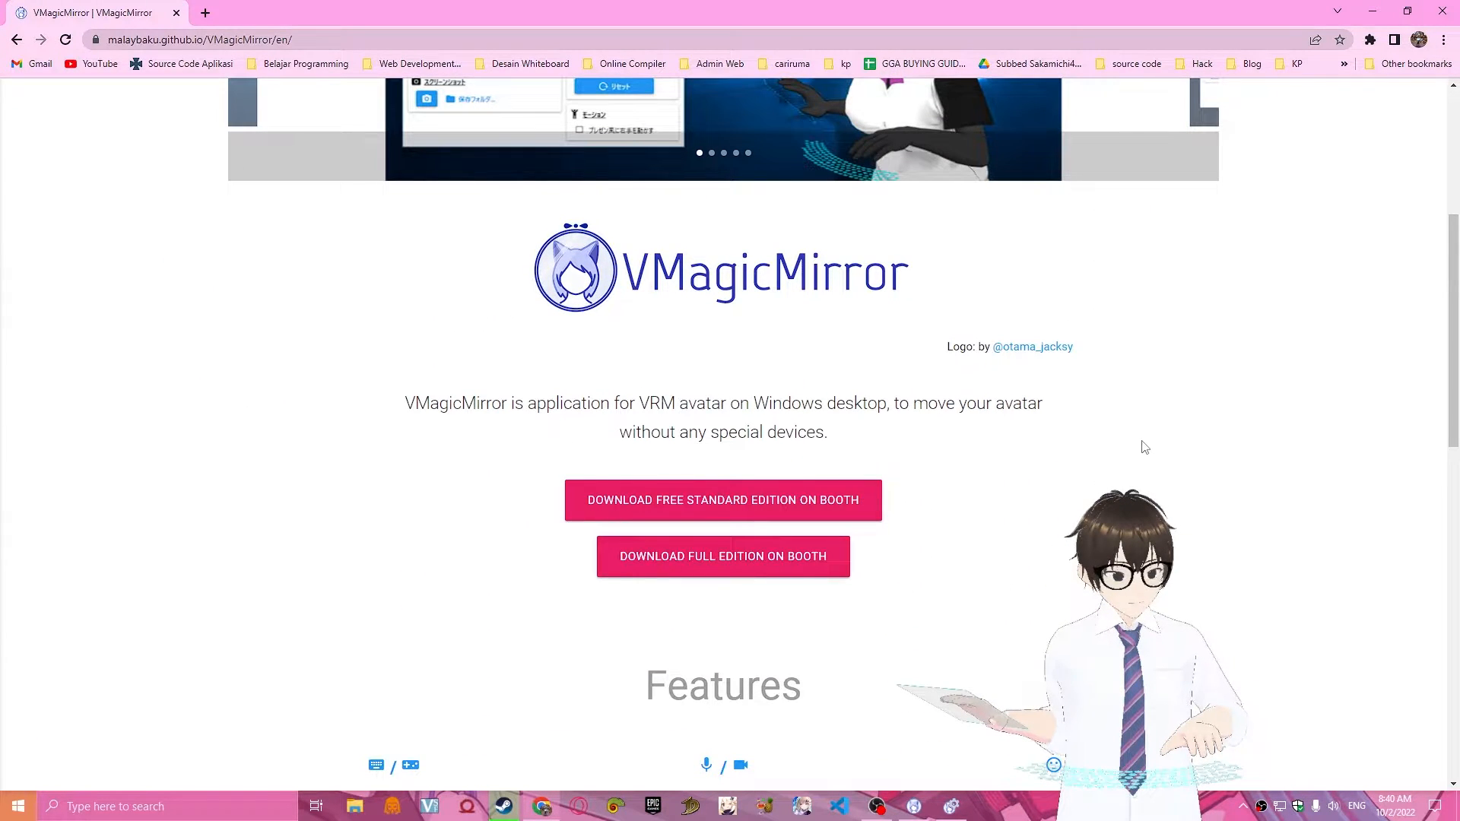
{"action": "scroll", "coordinate": [1144, 446], "scroll_direction": "down", "scroll_amount": 4}
{"action": "scroll", "coordinate": [1145, 447], "scroll_direction": "up", "scroll_amount": 4}
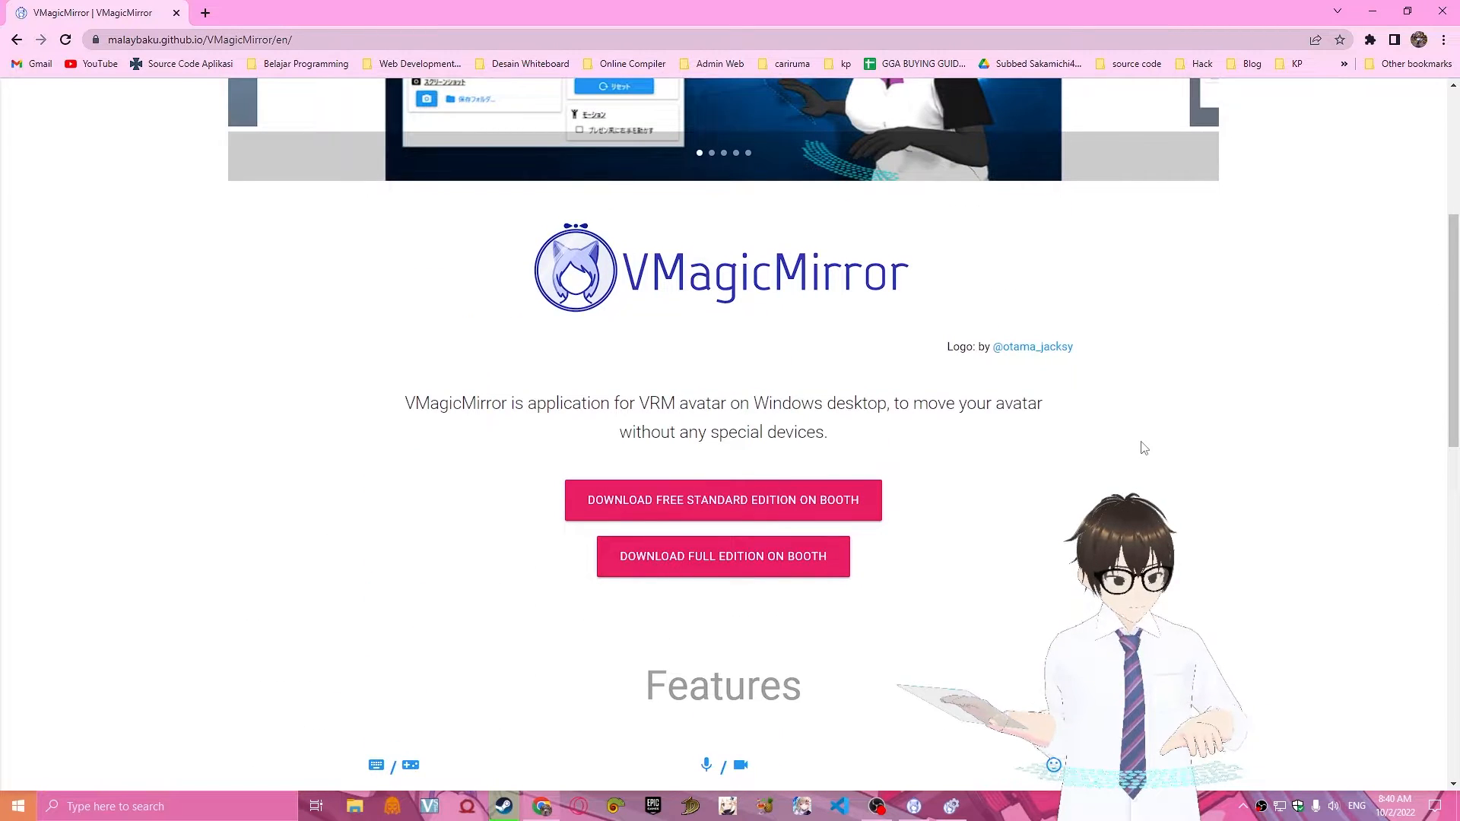
{"action": "left_click", "coordinate": [951, 733]}
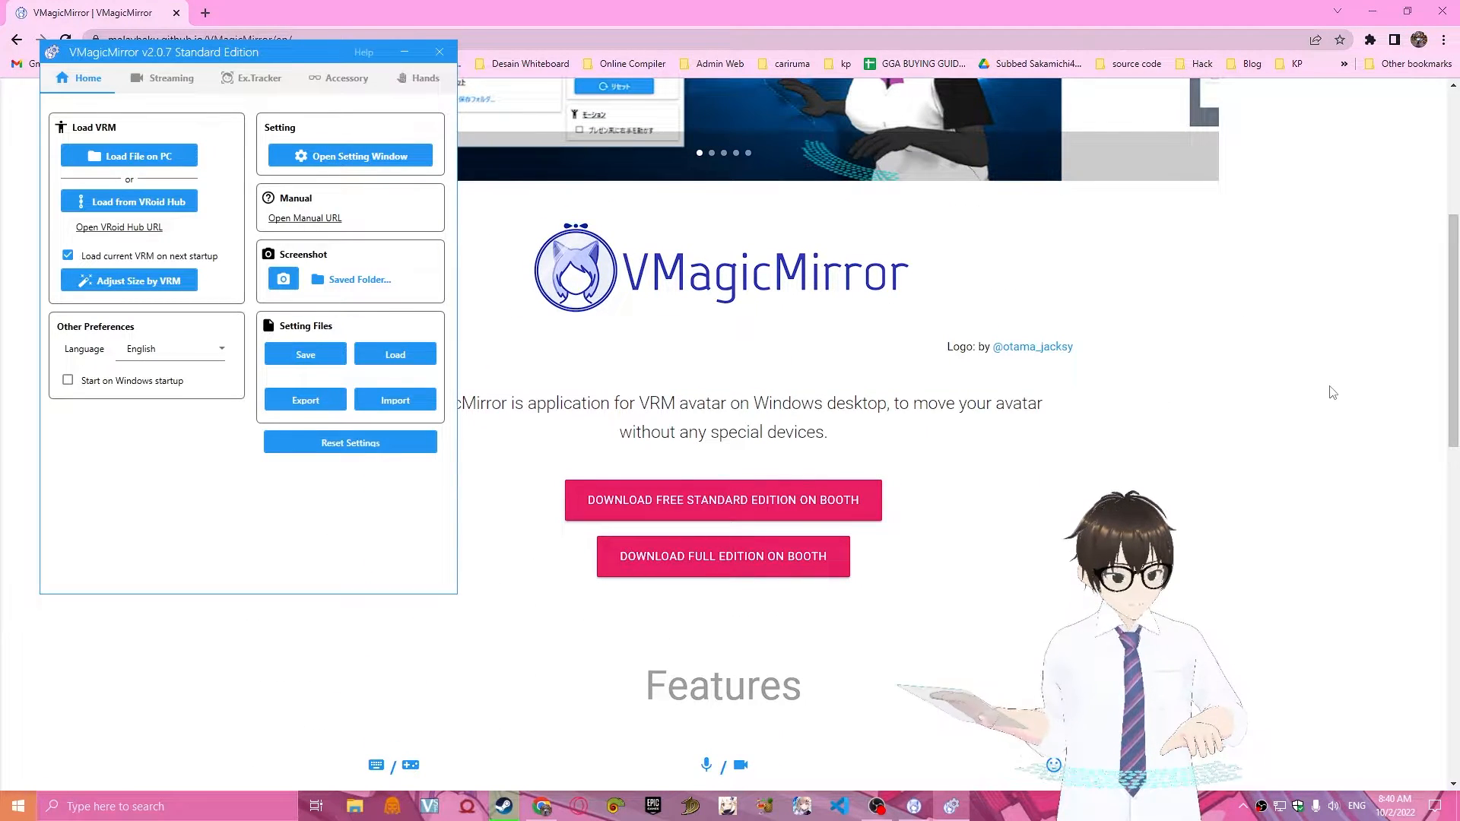
{"action": "left_click", "coordinate": [1335, 418]}
{"action": "scroll", "coordinate": [665, 429], "scroll_direction": "down", "scroll_amount": 2}
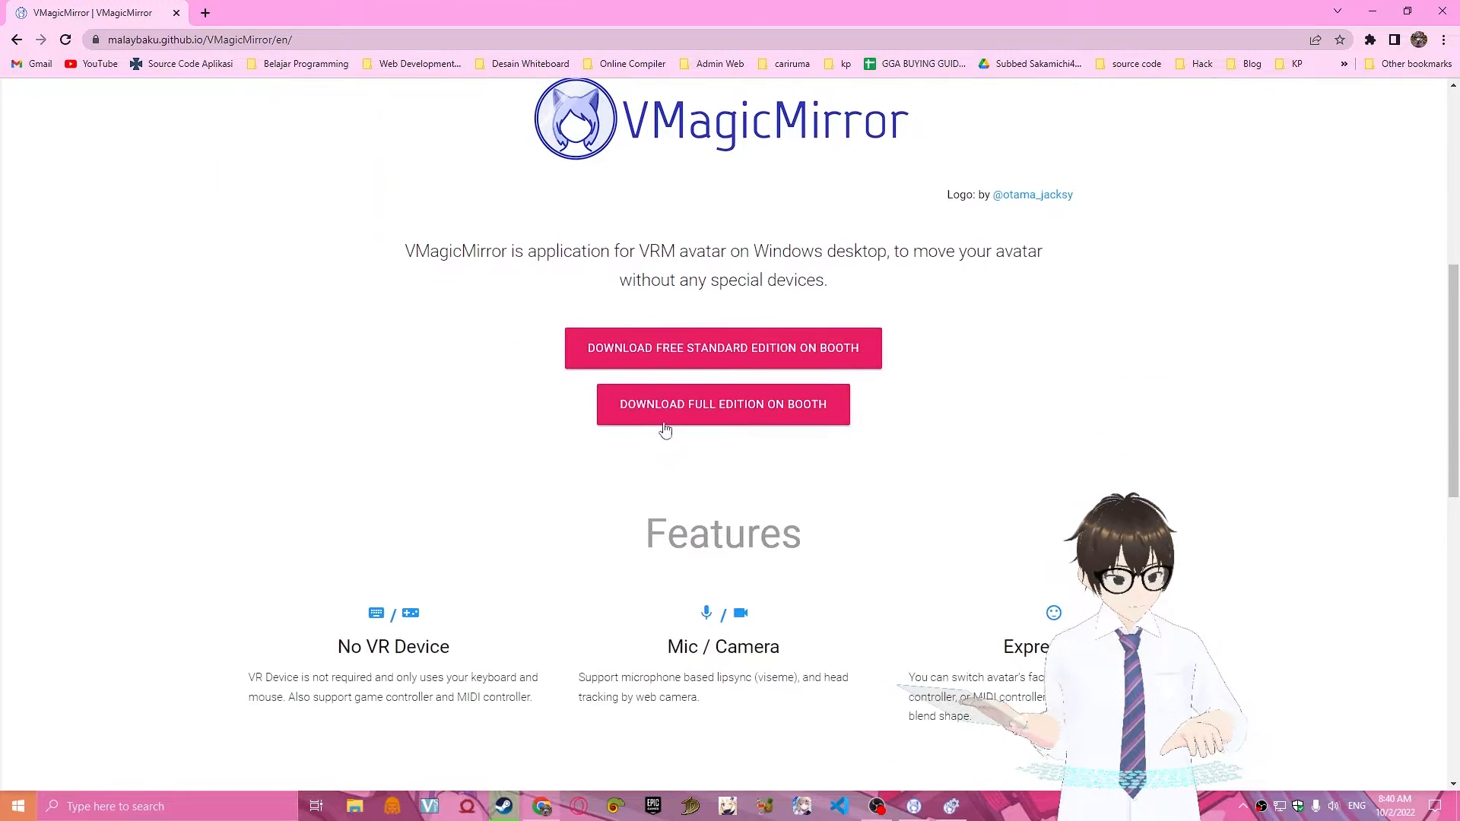
{"action": "scroll", "coordinate": [666, 430], "scroll_direction": "up", "scroll_amount": 2}
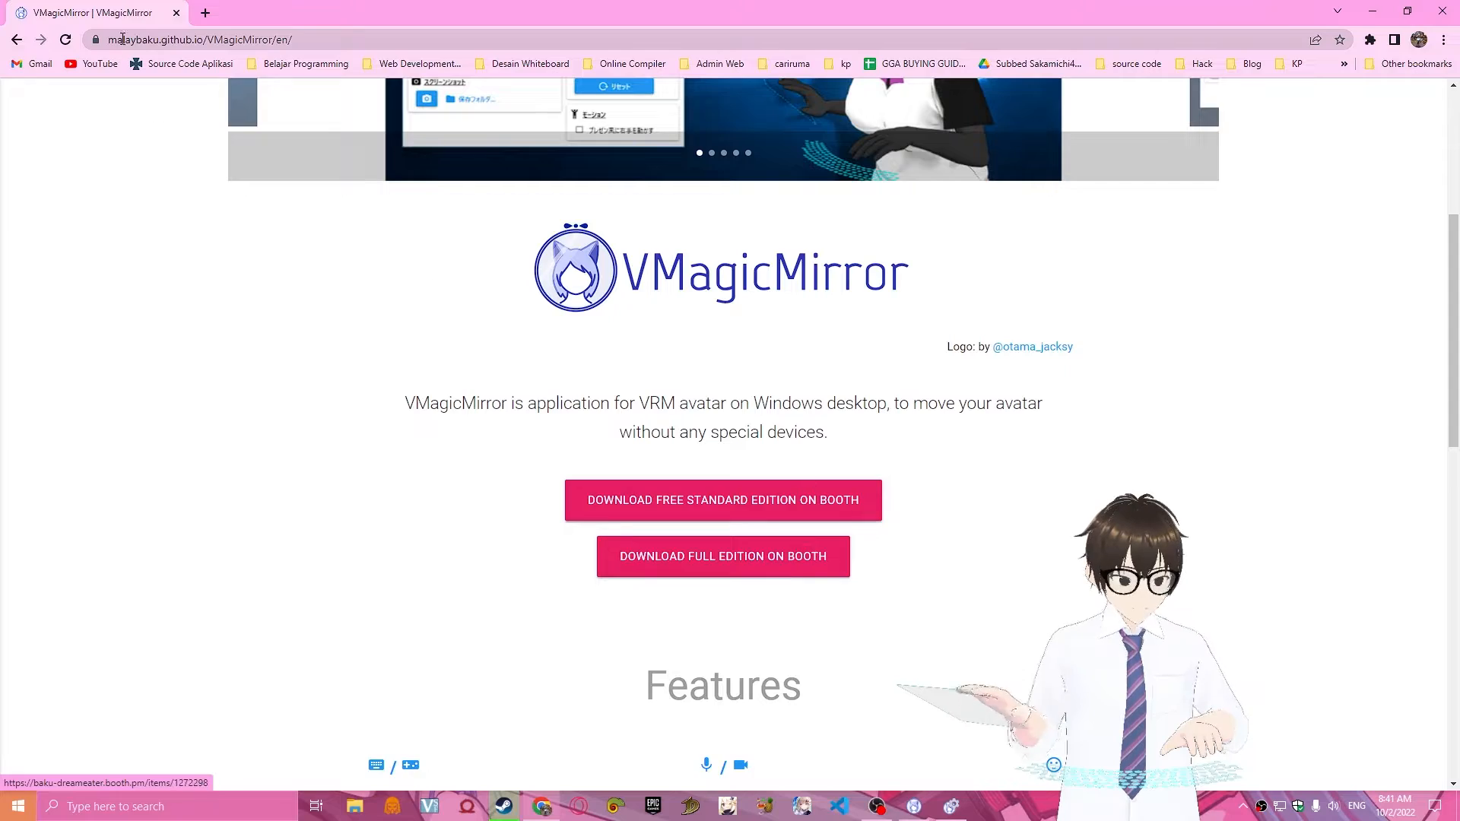
Open booth.pm in a new browser tab.
{"action": "left_click", "coordinate": [205, 13]}
{"action": "type", "text": "booth"}
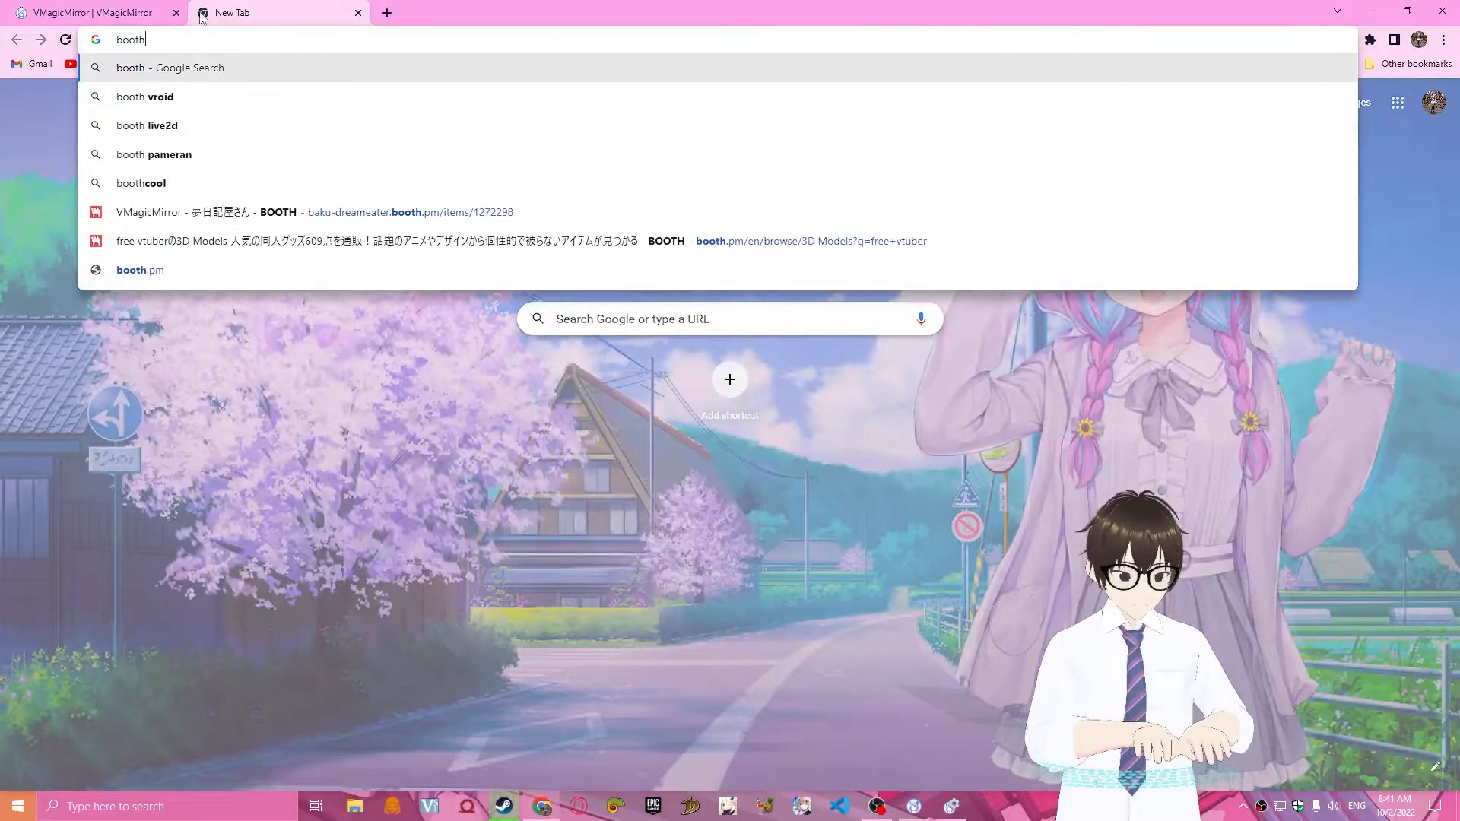
{"action": "key", "text": "BackSpace"}
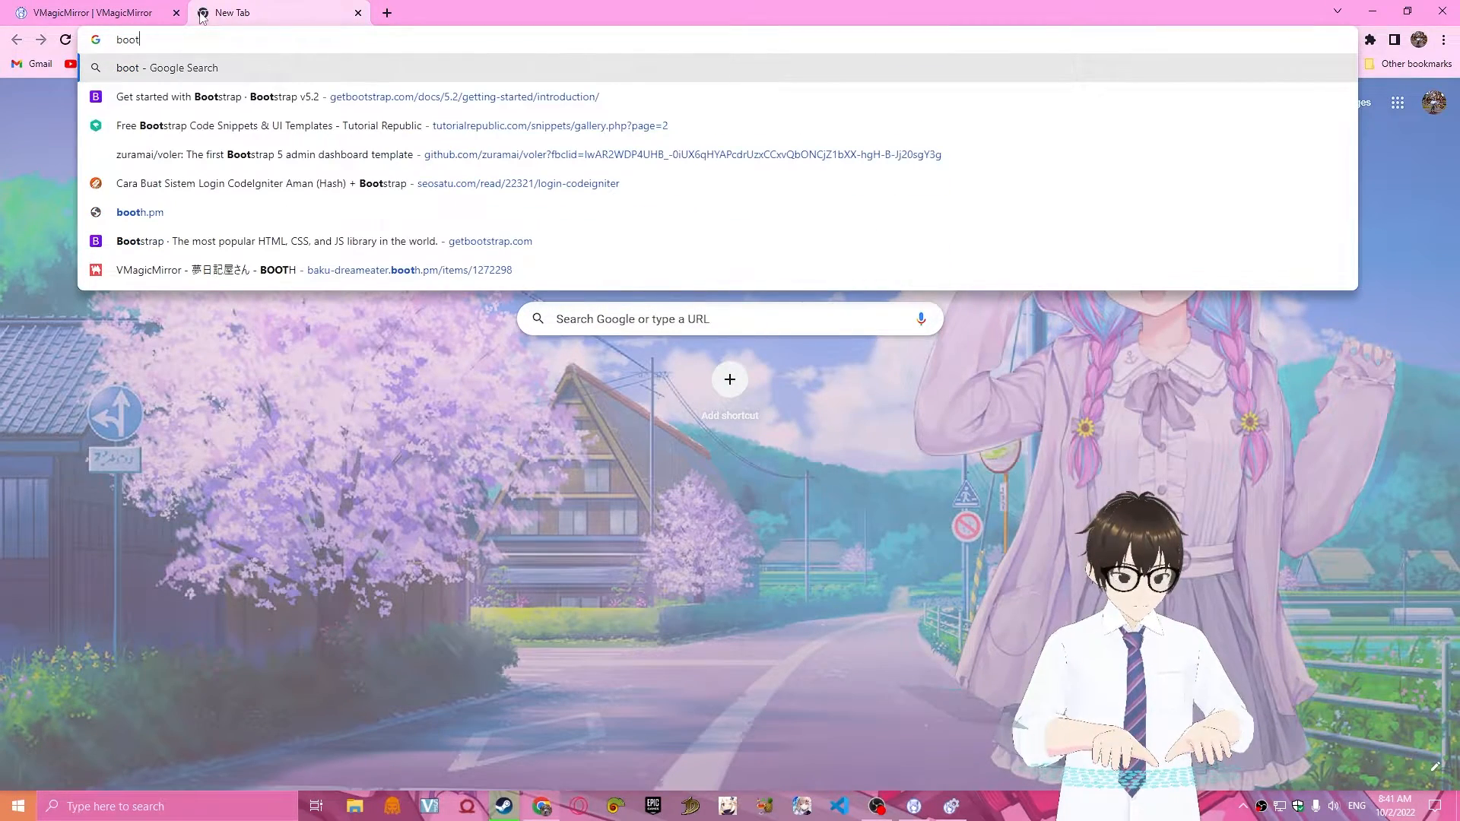
{"action": "type", "text": "h"}
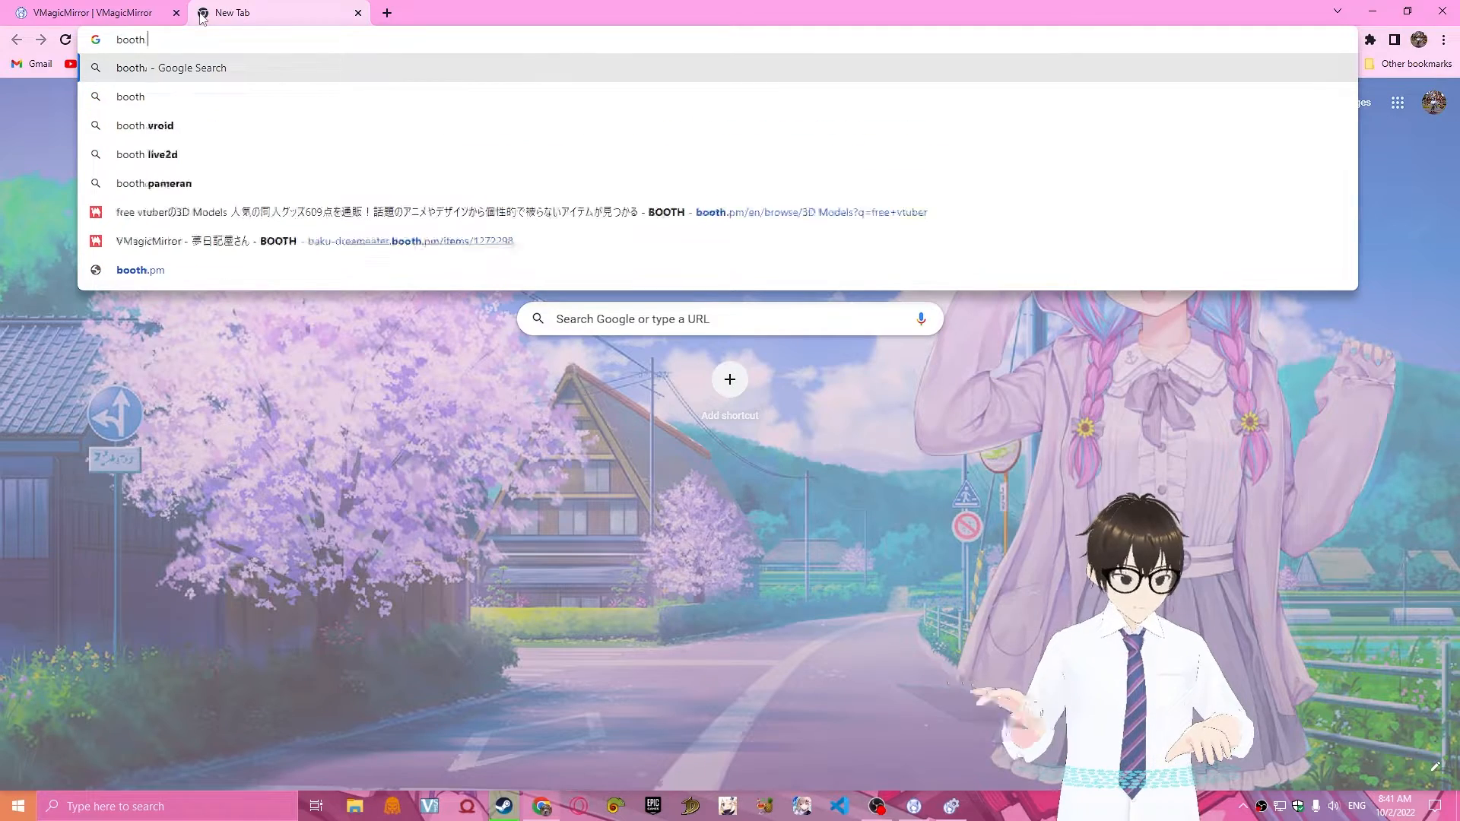
{"action": "type", "text": ".pm"}
{"action": "key", "text": "Return"}
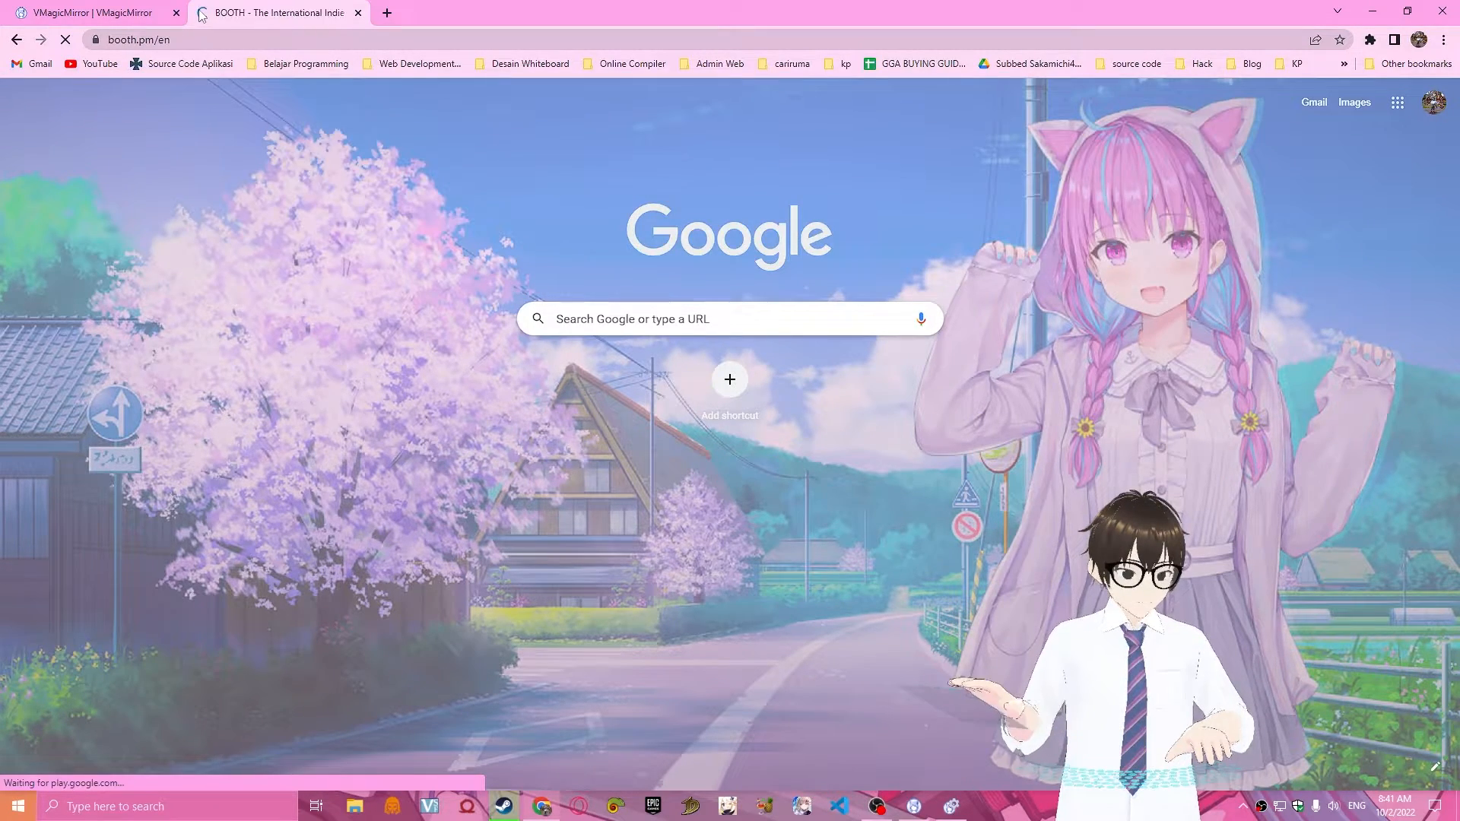
Examine the recommended items, categories and comics on the BOOTH home page.
{"action": "scroll", "coordinate": [1386, 452], "scroll_direction": "down", "scroll_amount": 3}
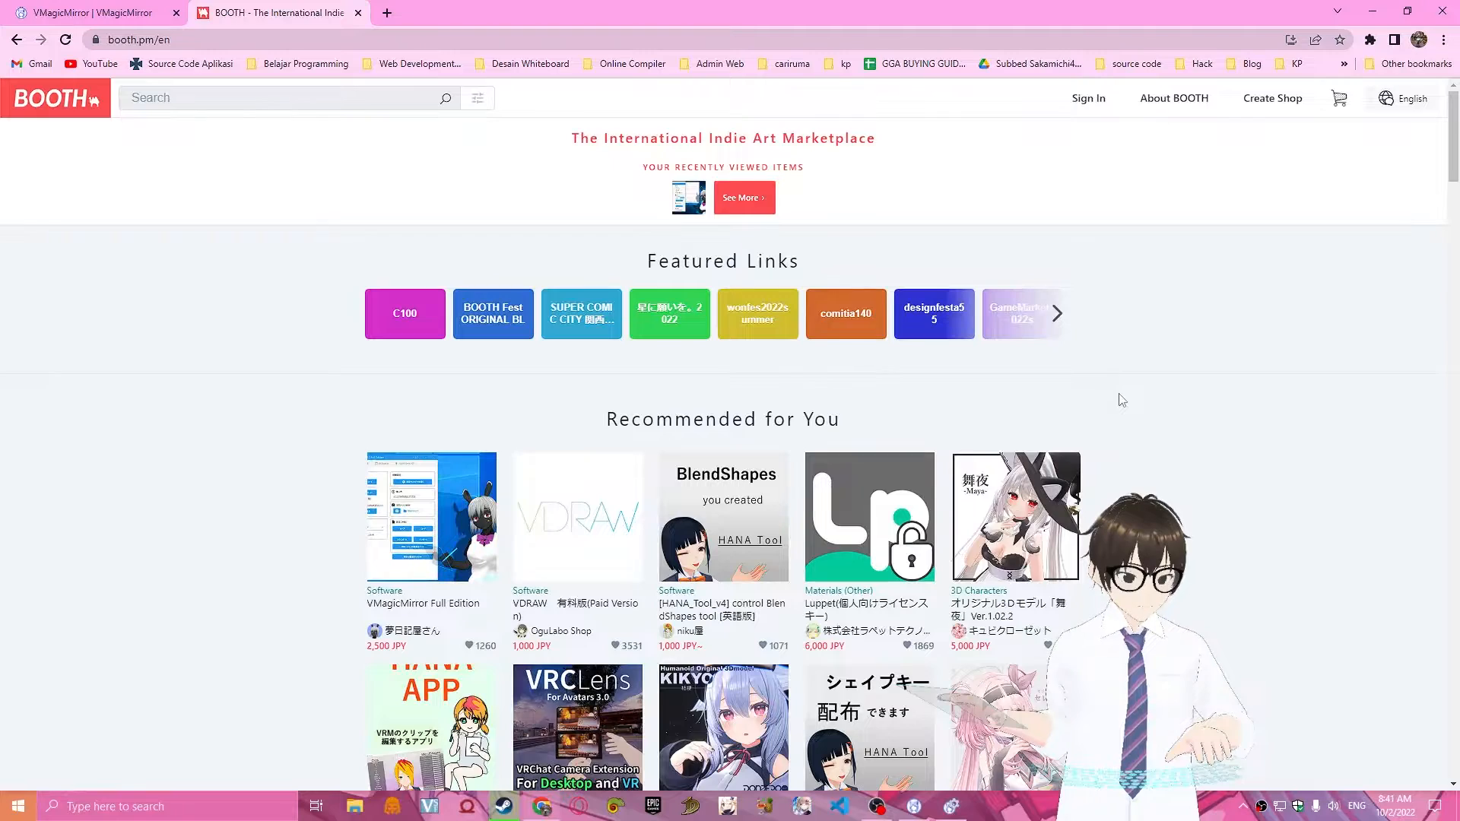
{"action": "scroll", "coordinate": [1051, 338], "scroll_direction": "down", "scroll_amount": 8}
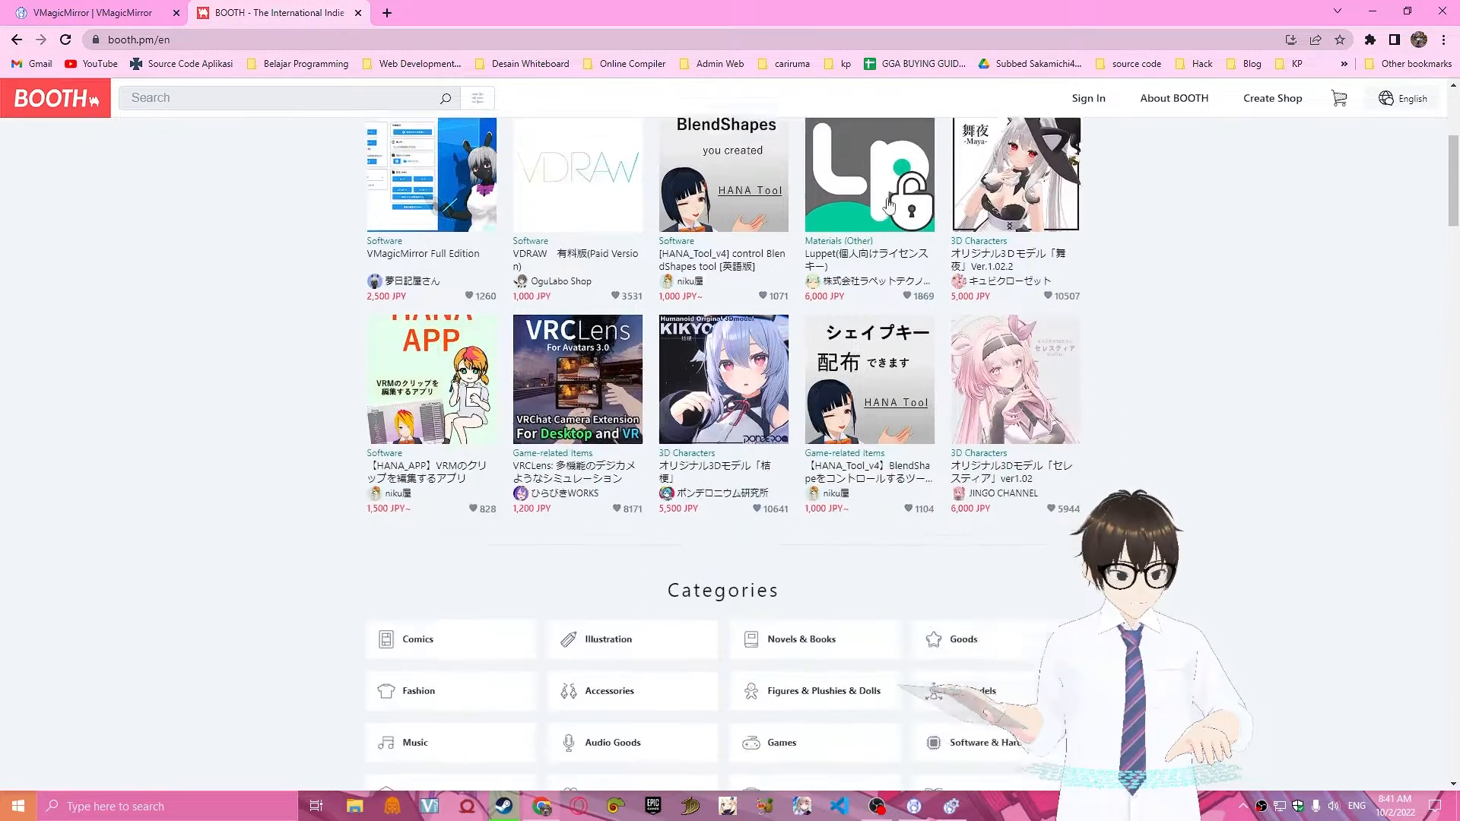
{"action": "scroll", "coordinate": [1104, 424], "scroll_direction": "up", "scroll_amount": 5}
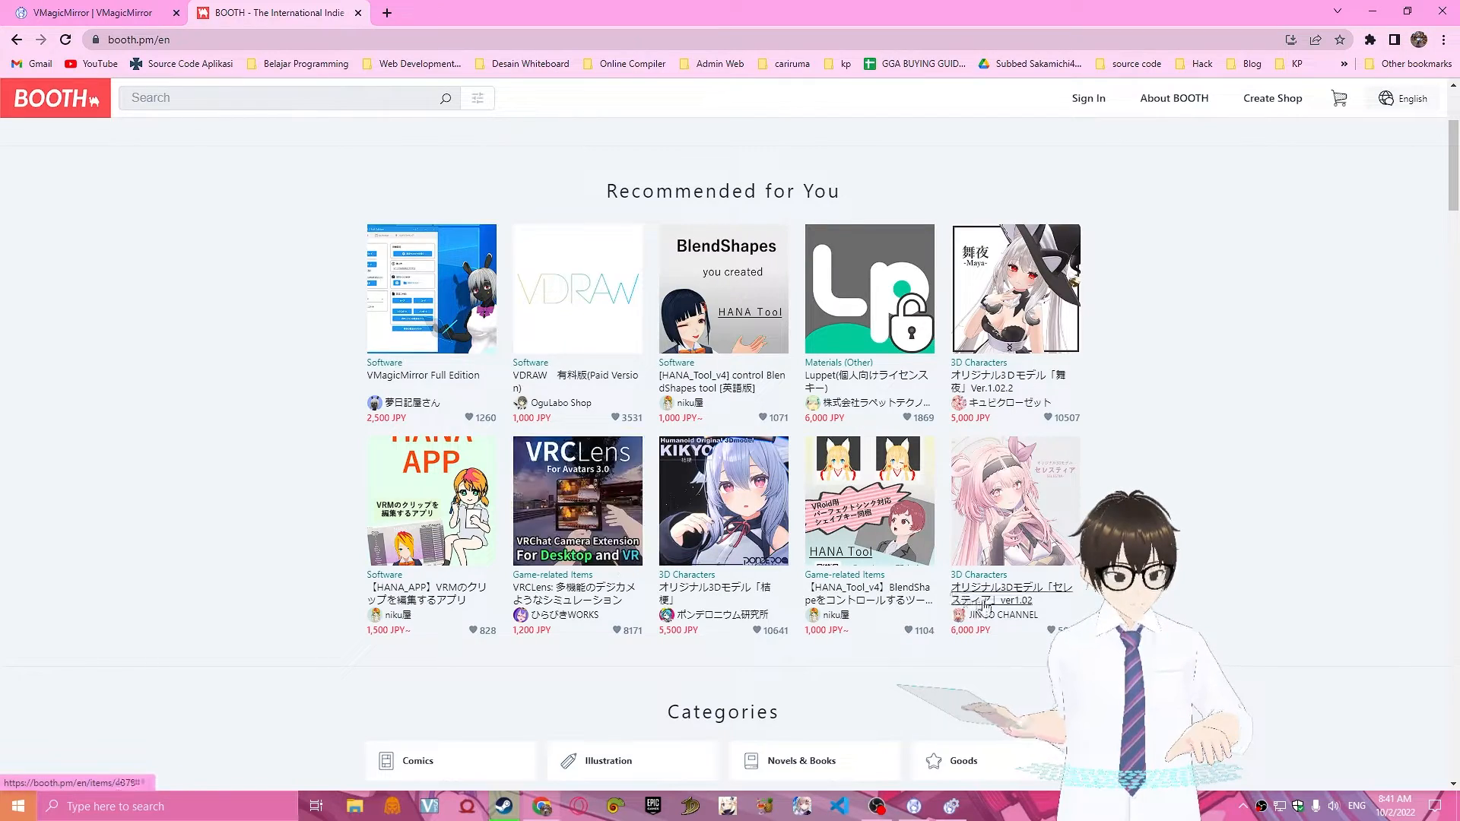
{"action": "scroll", "coordinate": [564, 535], "scroll_direction": "up", "scroll_amount": 3}
{"action": "scroll", "coordinate": [564, 536], "scroll_direction": "down", "scroll_amount": 4}
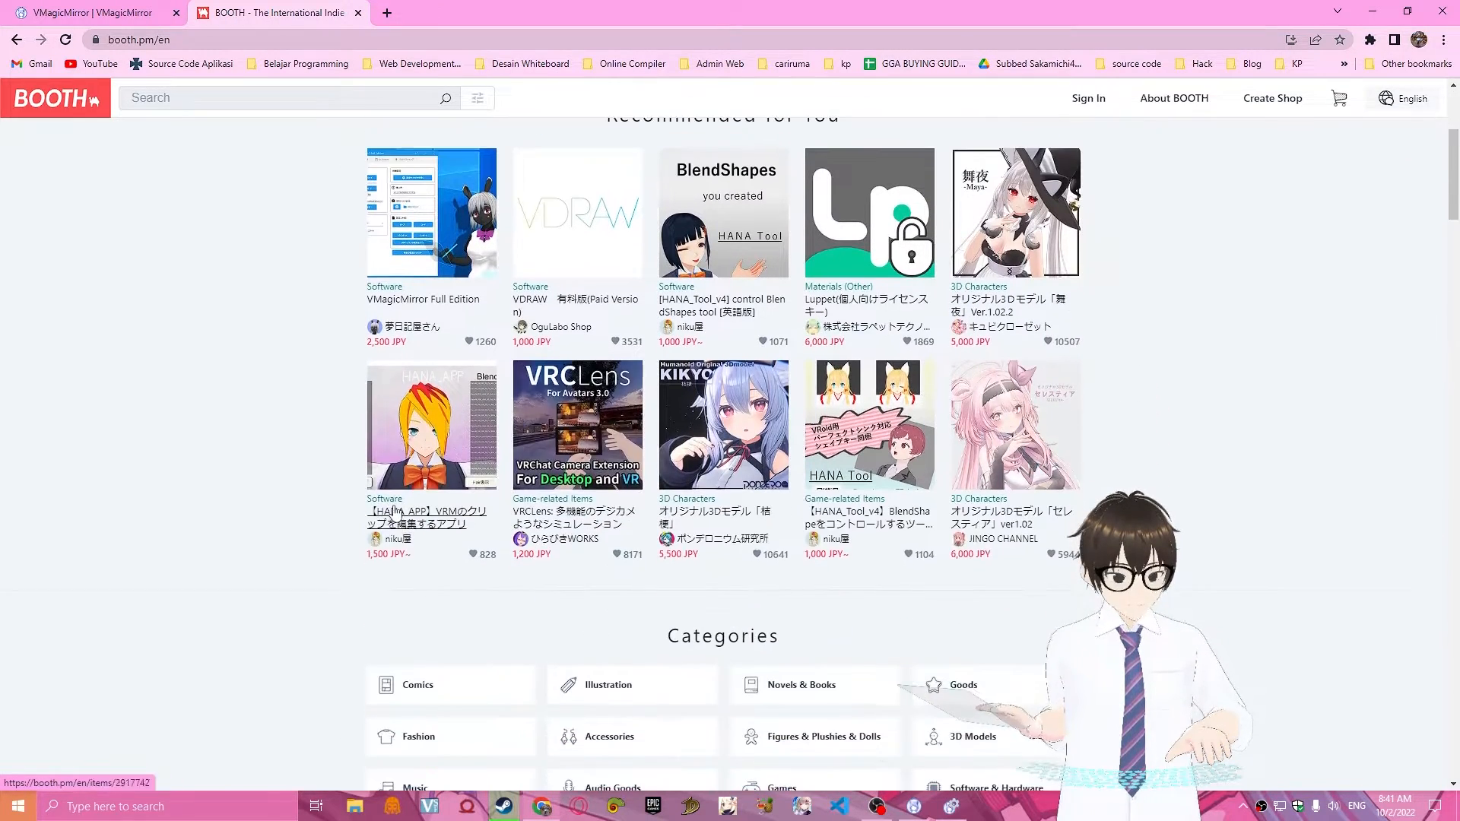
{"action": "scroll", "coordinate": [553, 336], "scroll_direction": "down", "scroll_amount": 4}
{"action": "scroll", "coordinate": [580, 521], "scroll_direction": "down", "scroll_amount": 10}
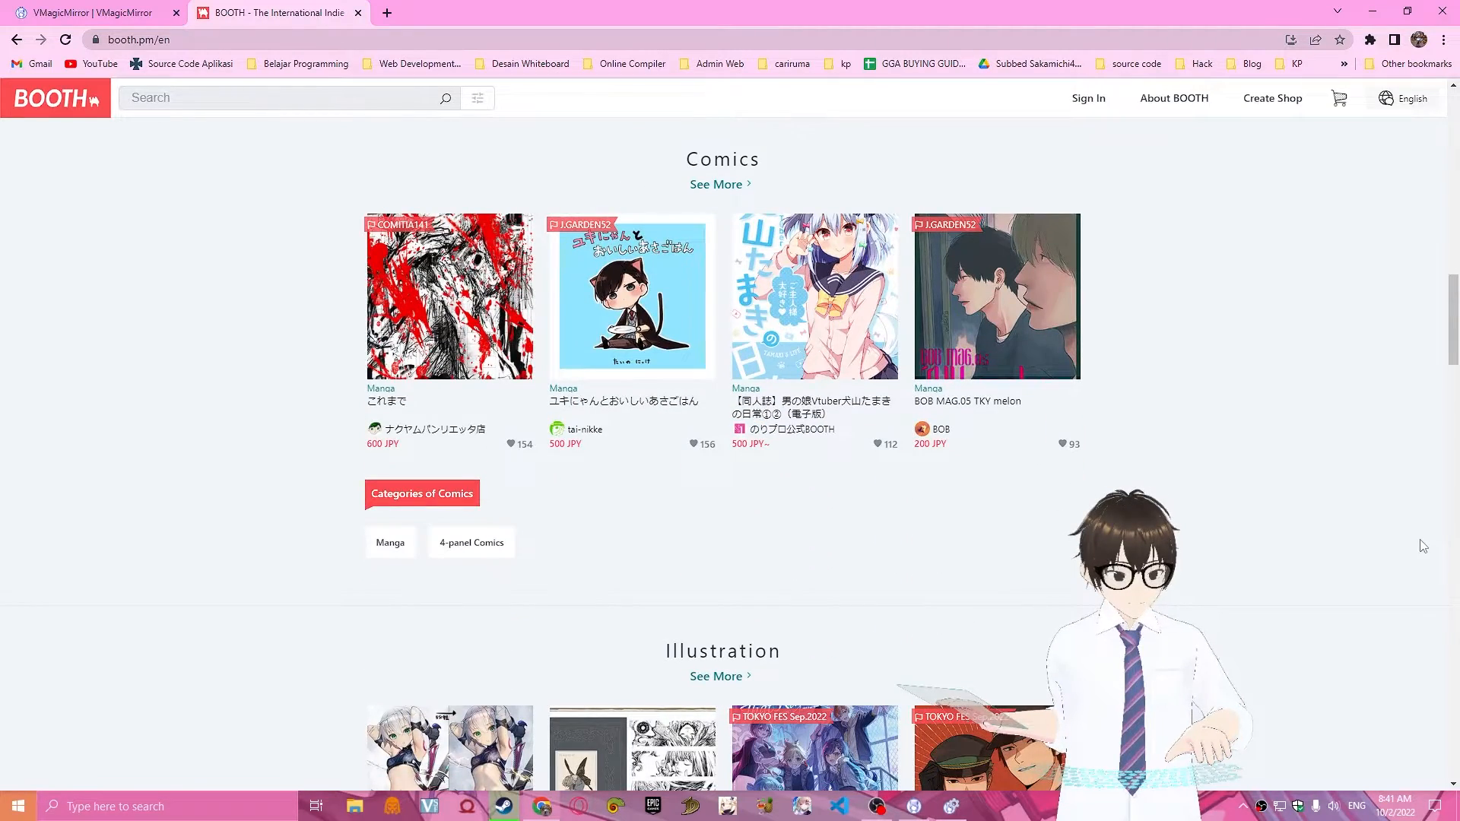
{"action": "scroll", "coordinate": [1368, 573], "scroll_direction": "up", "scroll_amount": 12}
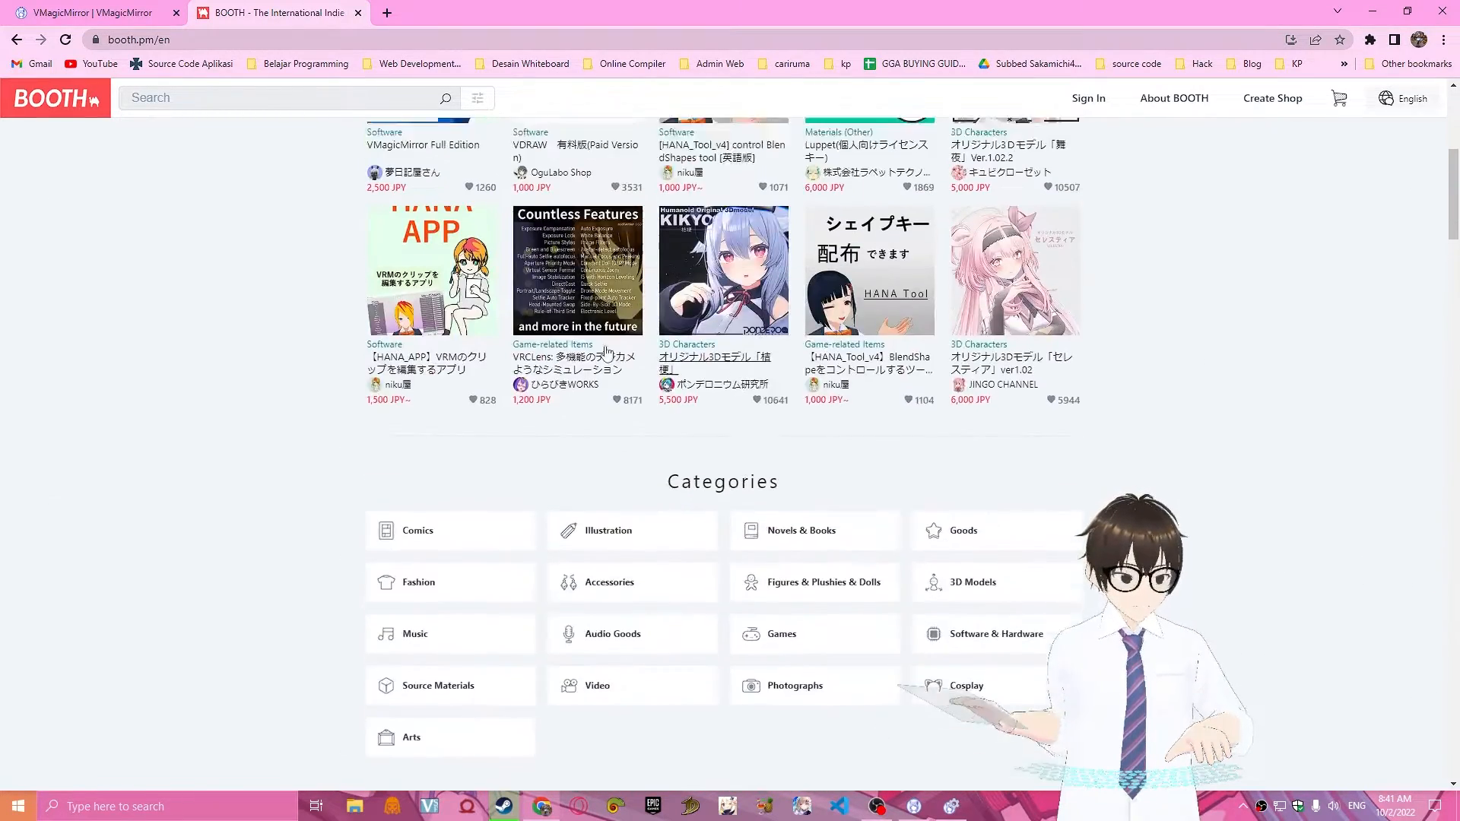
Return to the VMagicMirror website and open the BOOTH download page of the free Standard Edition.
{"action": "key", "text": "ctrl+shift+Tab"}
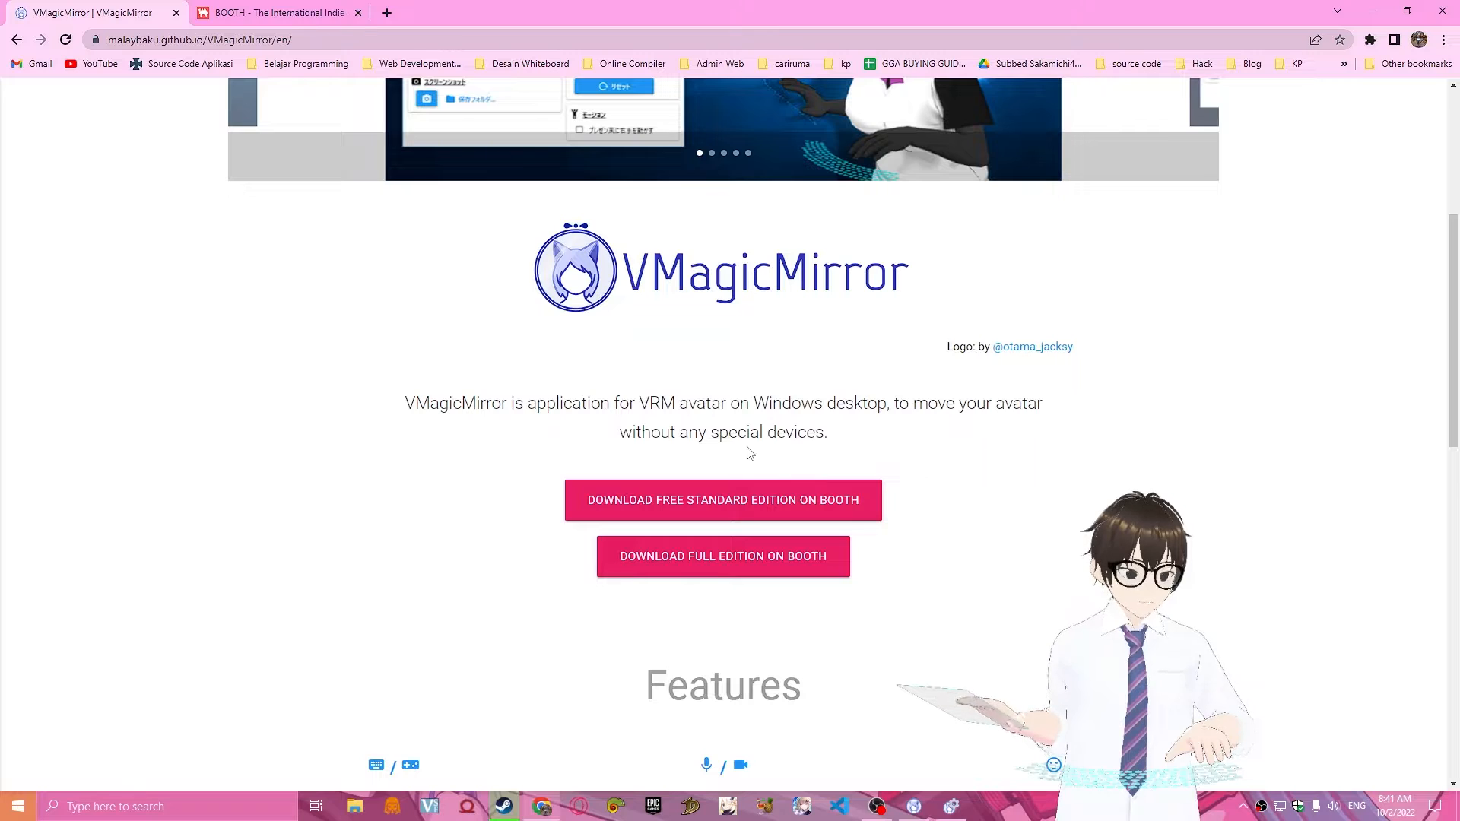
{"action": "left_click", "coordinate": [761, 507]}
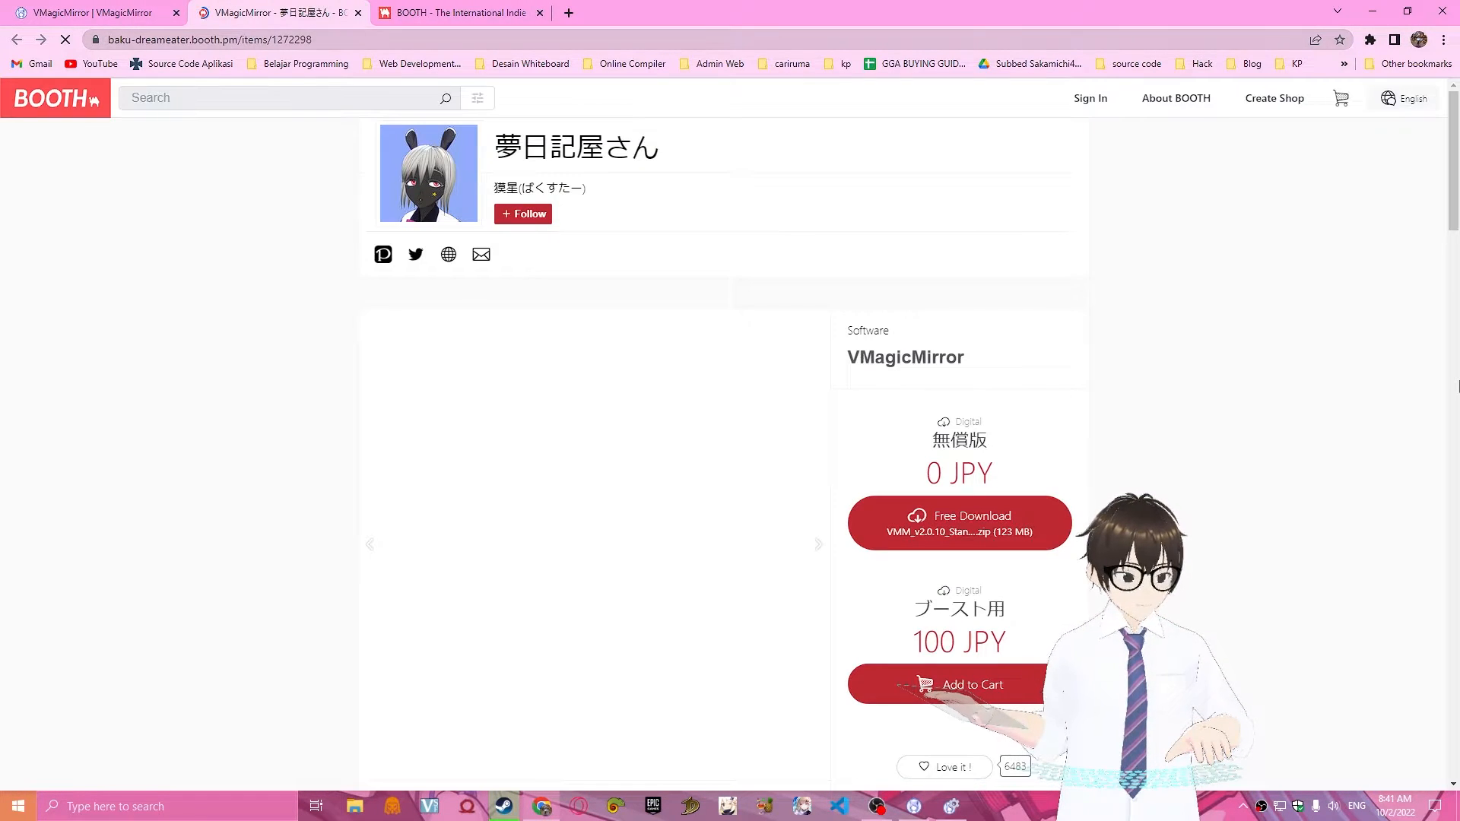
{"action": "scroll", "coordinate": [947, 425], "scroll_direction": "down", "scroll_amount": 3}
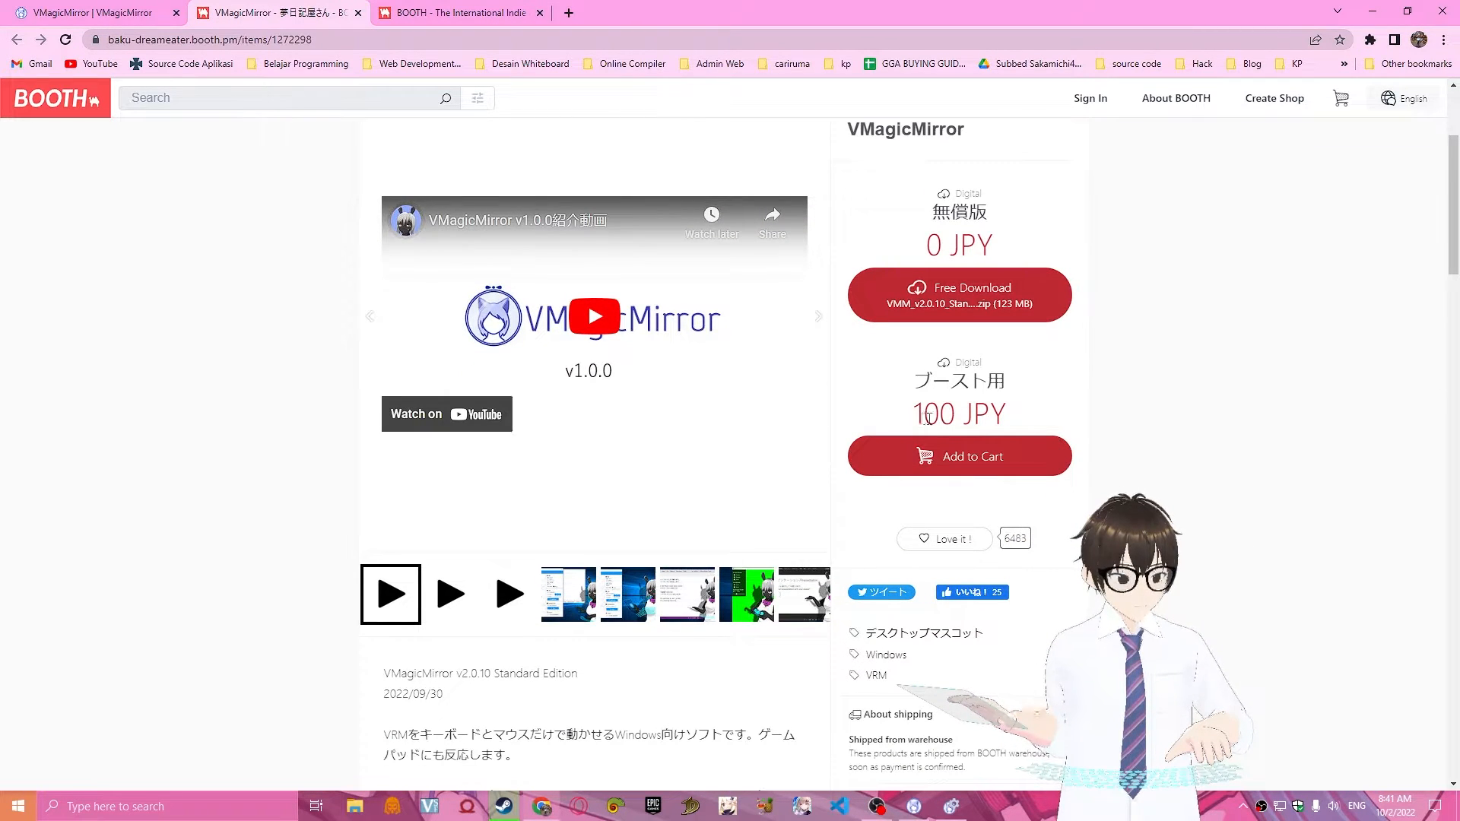
Examine the free download and the paid boost option on the VMagicMirror product page.
{"action": "left_click_drag", "start_coordinate": [925, 418], "coordinate": [1171, 424]}
{"action": "left_click", "coordinate": [1172, 425]}
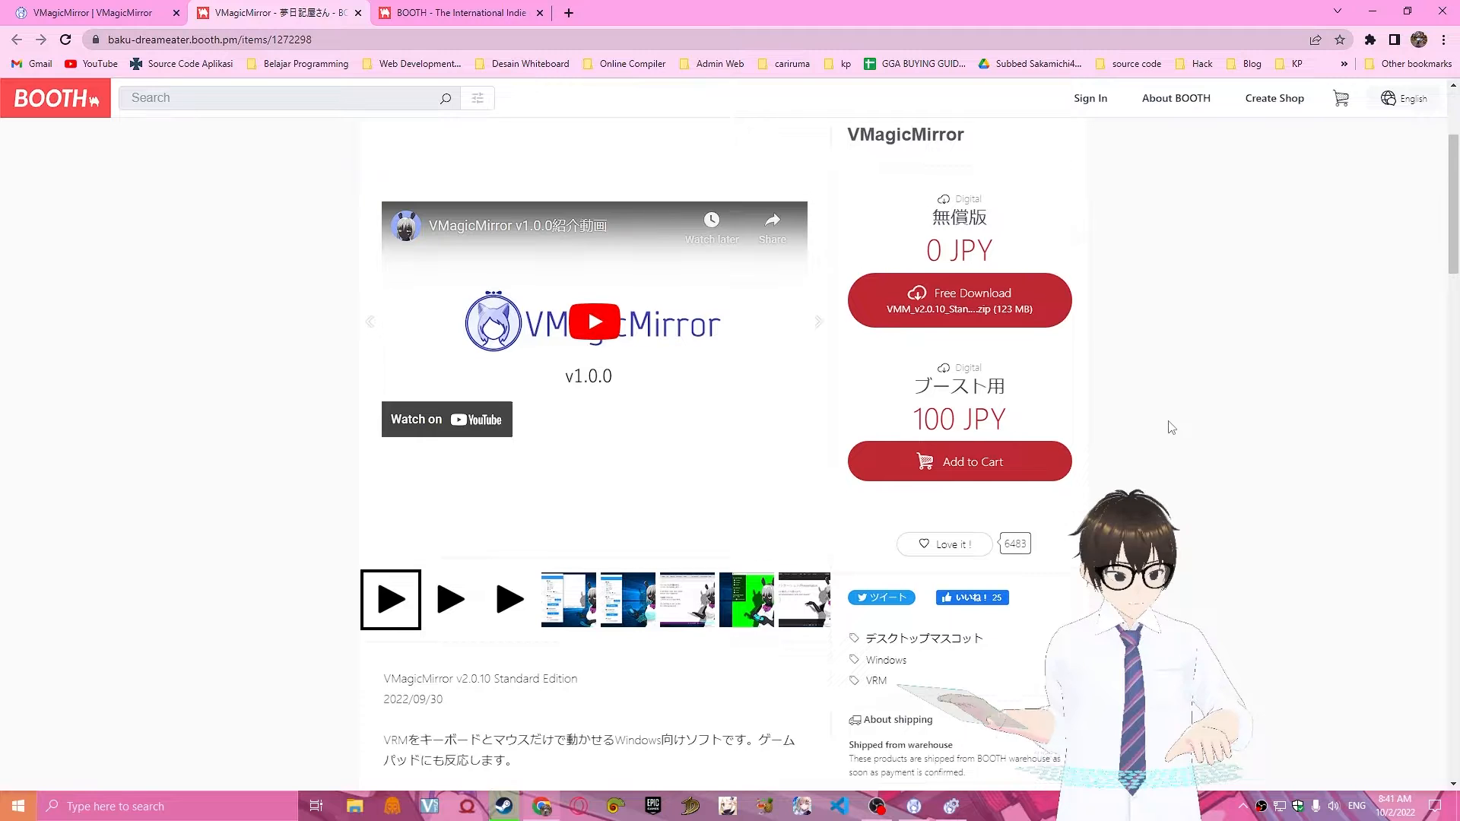
{"action": "scroll", "coordinate": [1171, 428], "scroll_direction": "up", "scroll_amount": 3}
{"action": "scroll", "coordinate": [1171, 428], "scroll_direction": "down", "scroll_amount": 1}
{"action": "scroll", "coordinate": [1171, 427], "scroll_direction": "up", "scroll_amount": 1}
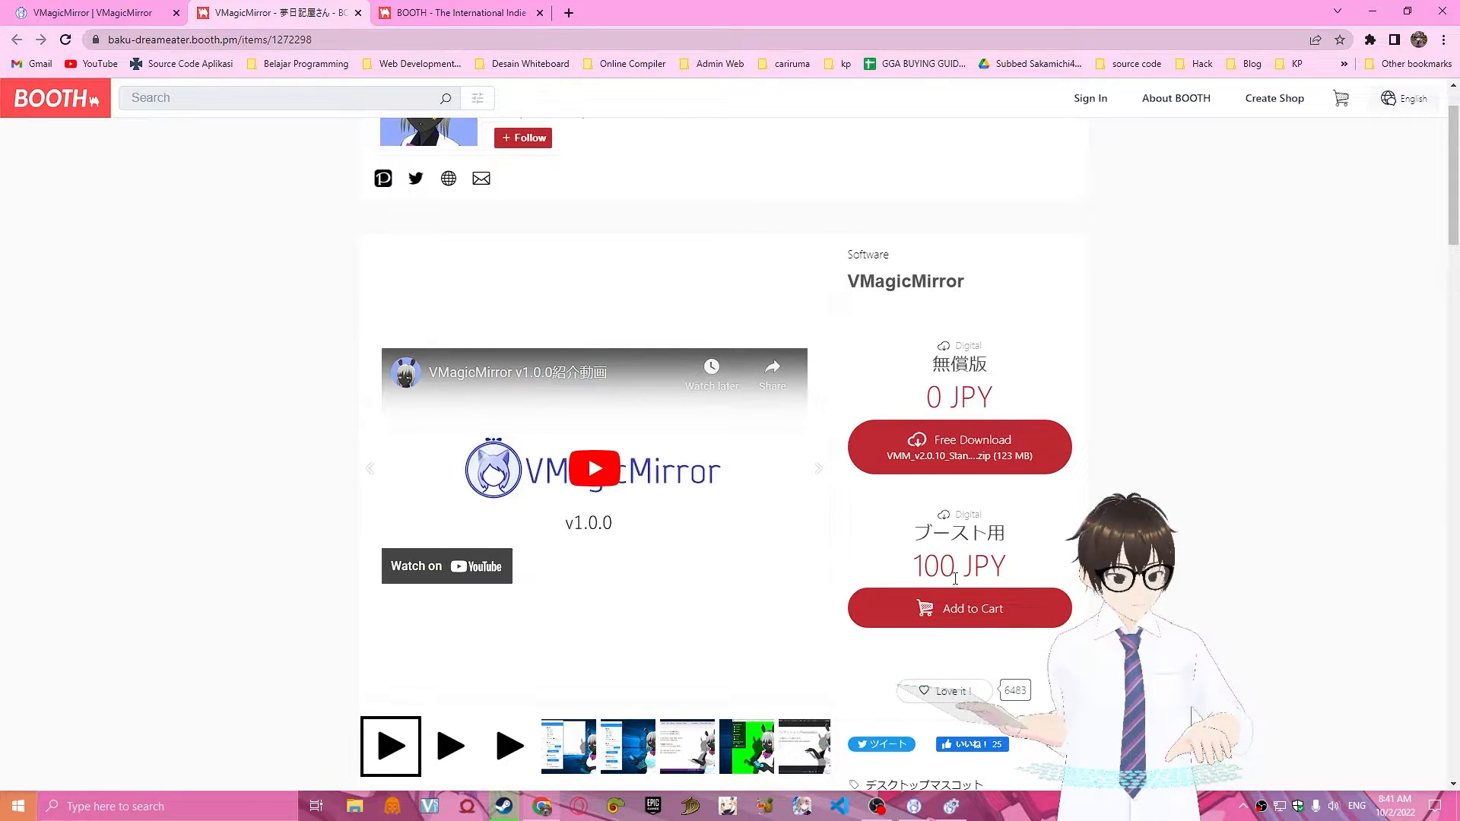
{"action": "scroll", "coordinate": [1046, 413], "scroll_direction": "down", "scroll_amount": 2}
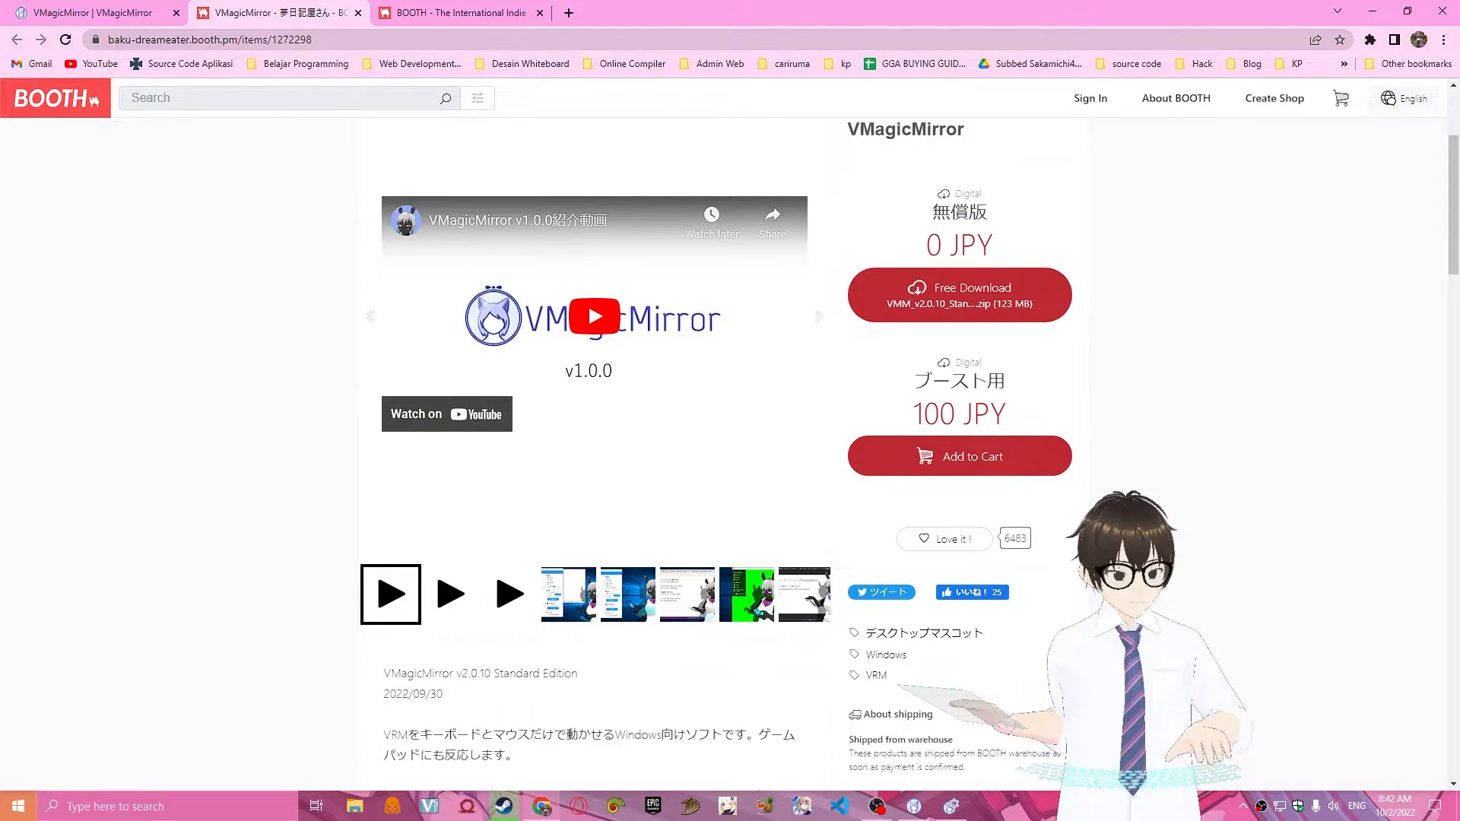
{"action": "scroll", "coordinate": [756, 451], "scroll_direction": "up", "scroll_amount": 1}
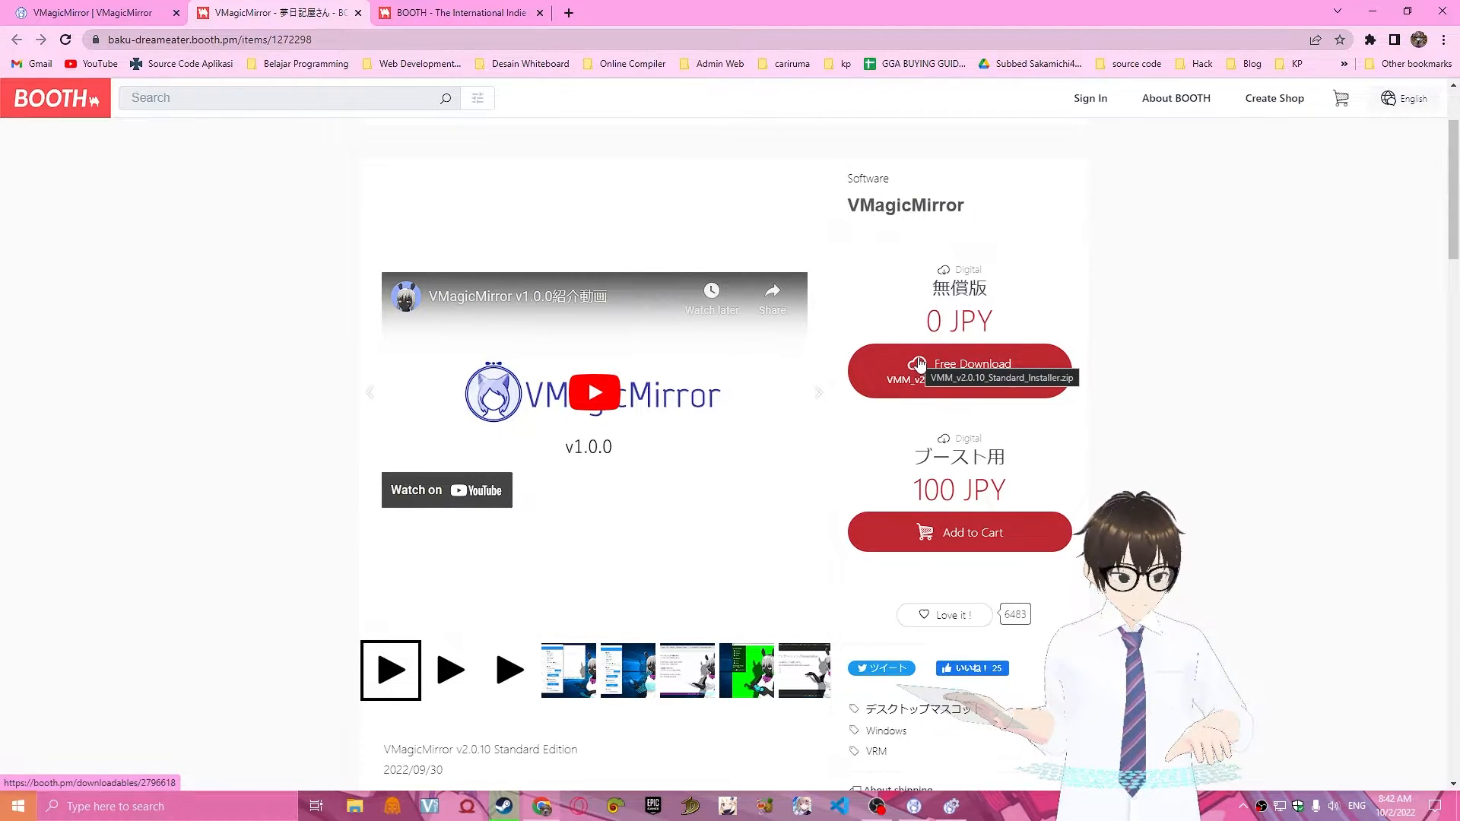
{"action": "scroll", "coordinate": [973, 467], "scroll_direction": "up", "scroll_amount": 1}
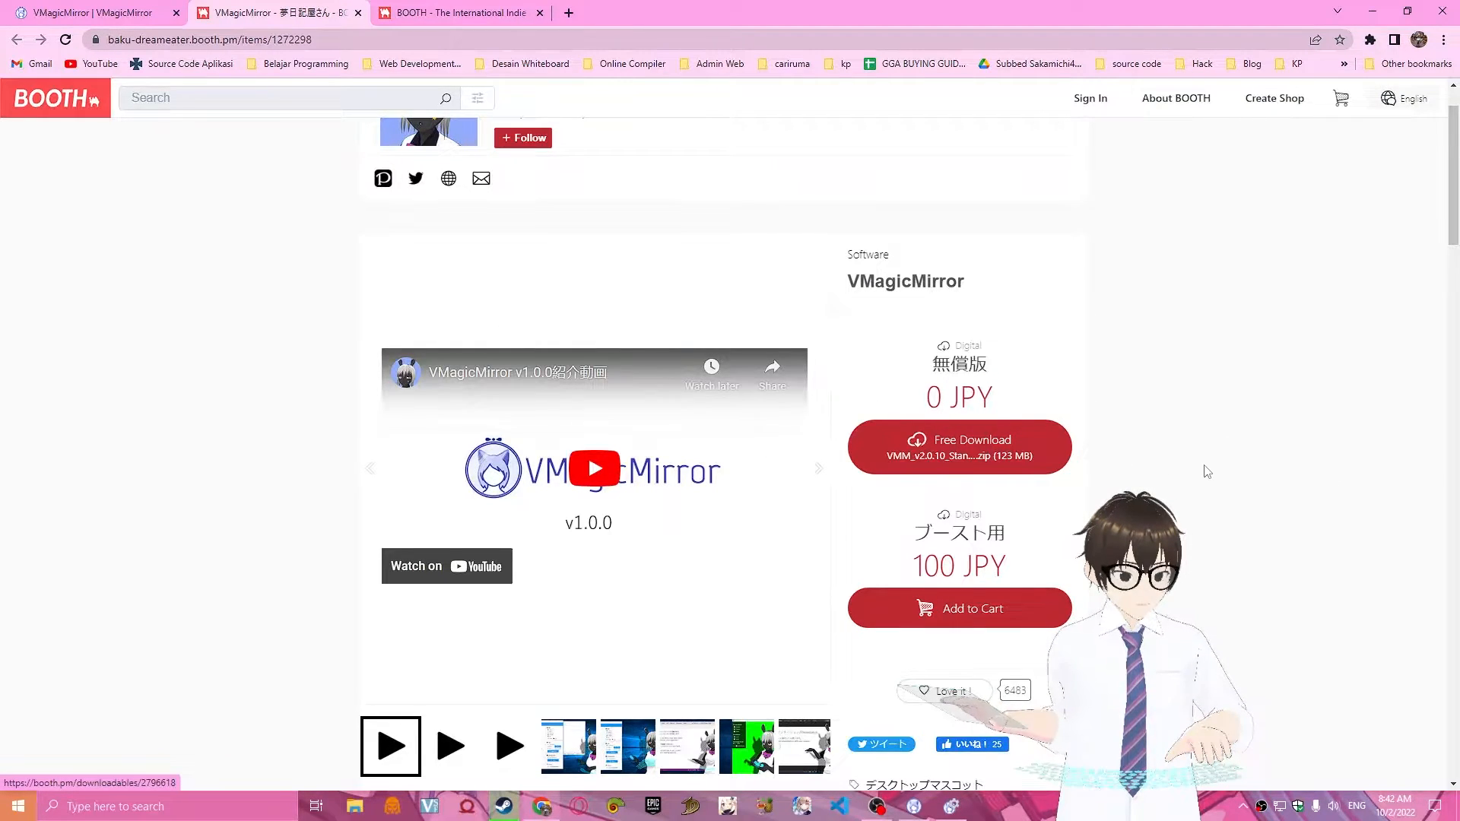
{"action": "scroll", "coordinate": [1208, 511], "scroll_direction": "down", "scroll_amount": 2}
{"action": "scroll", "coordinate": [1207, 512], "scroll_direction": "down", "scroll_amount": 1}
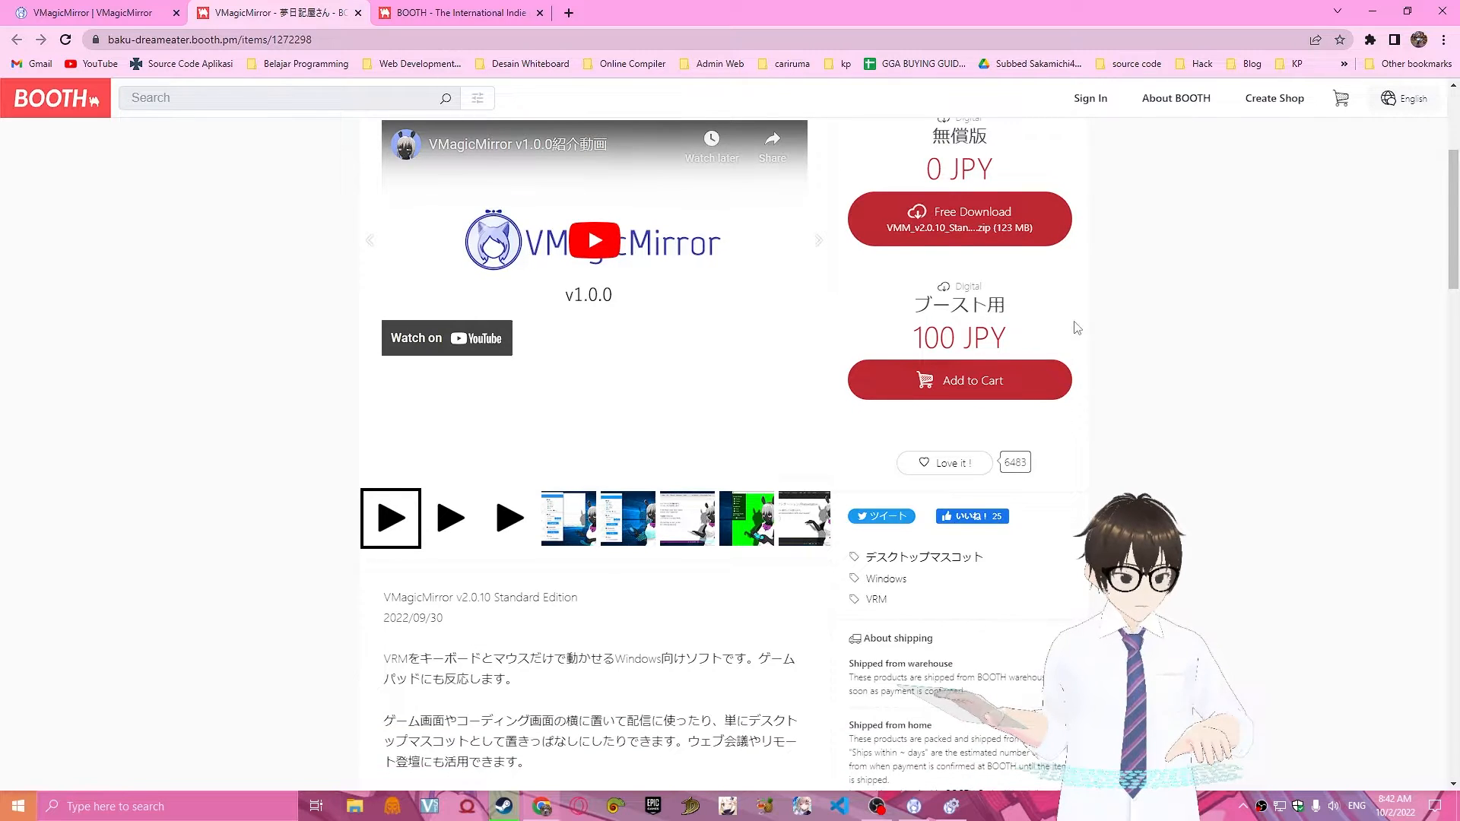
{"action": "scroll", "coordinate": [1057, 425], "scroll_direction": "up", "scroll_amount": 2}
{"action": "left_click_drag", "start_coordinate": [1011, 491], "coordinate": [914, 490]}
{"action": "left_click", "coordinate": [1221, 388]}
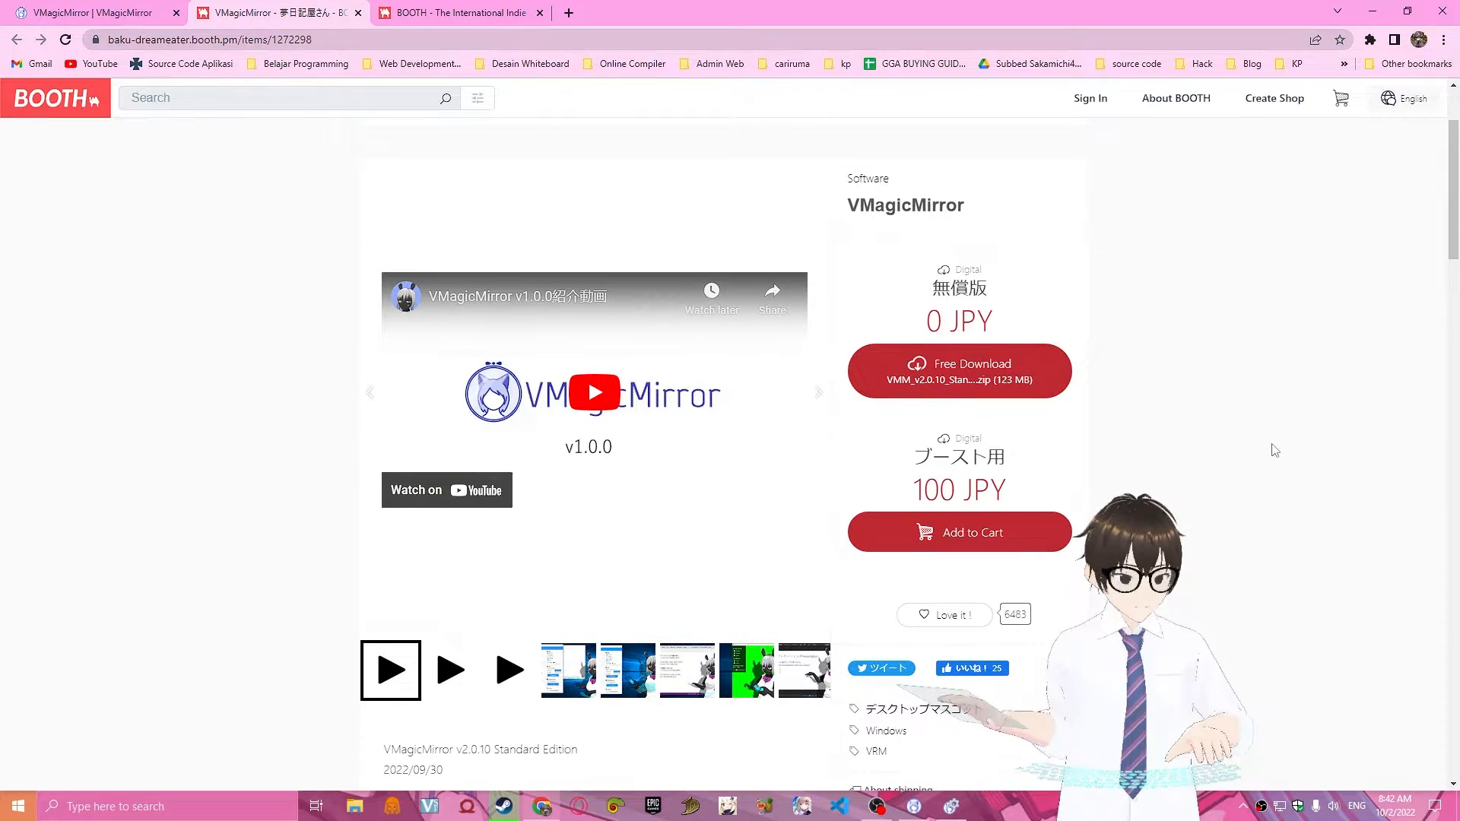
Try translating the VMagicMirror product page into Indonesian and switch it back to English.
{"action": "right_click", "coordinate": [1142, 307]}
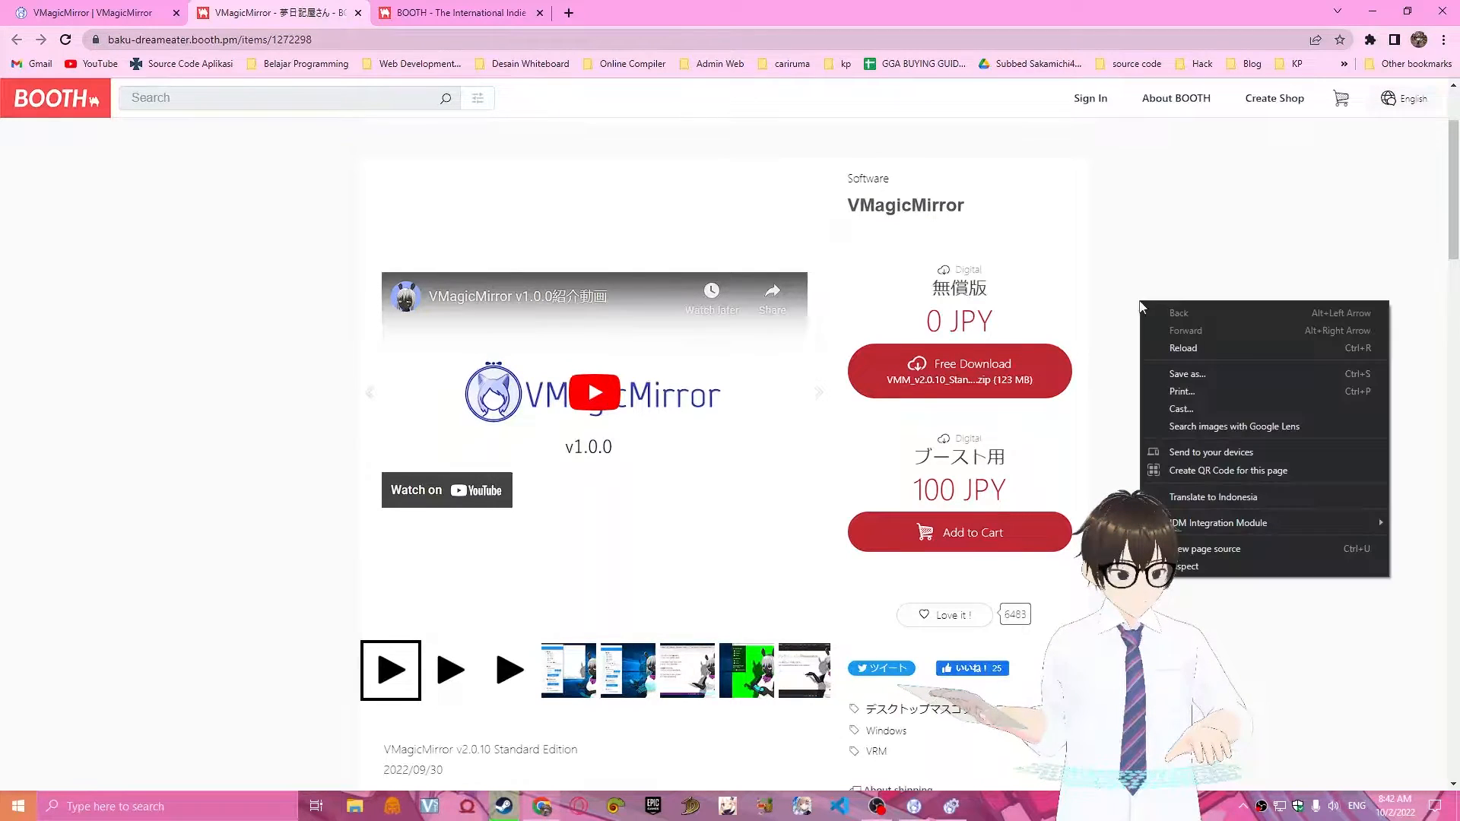
{"action": "left_click", "coordinate": [1254, 497]}
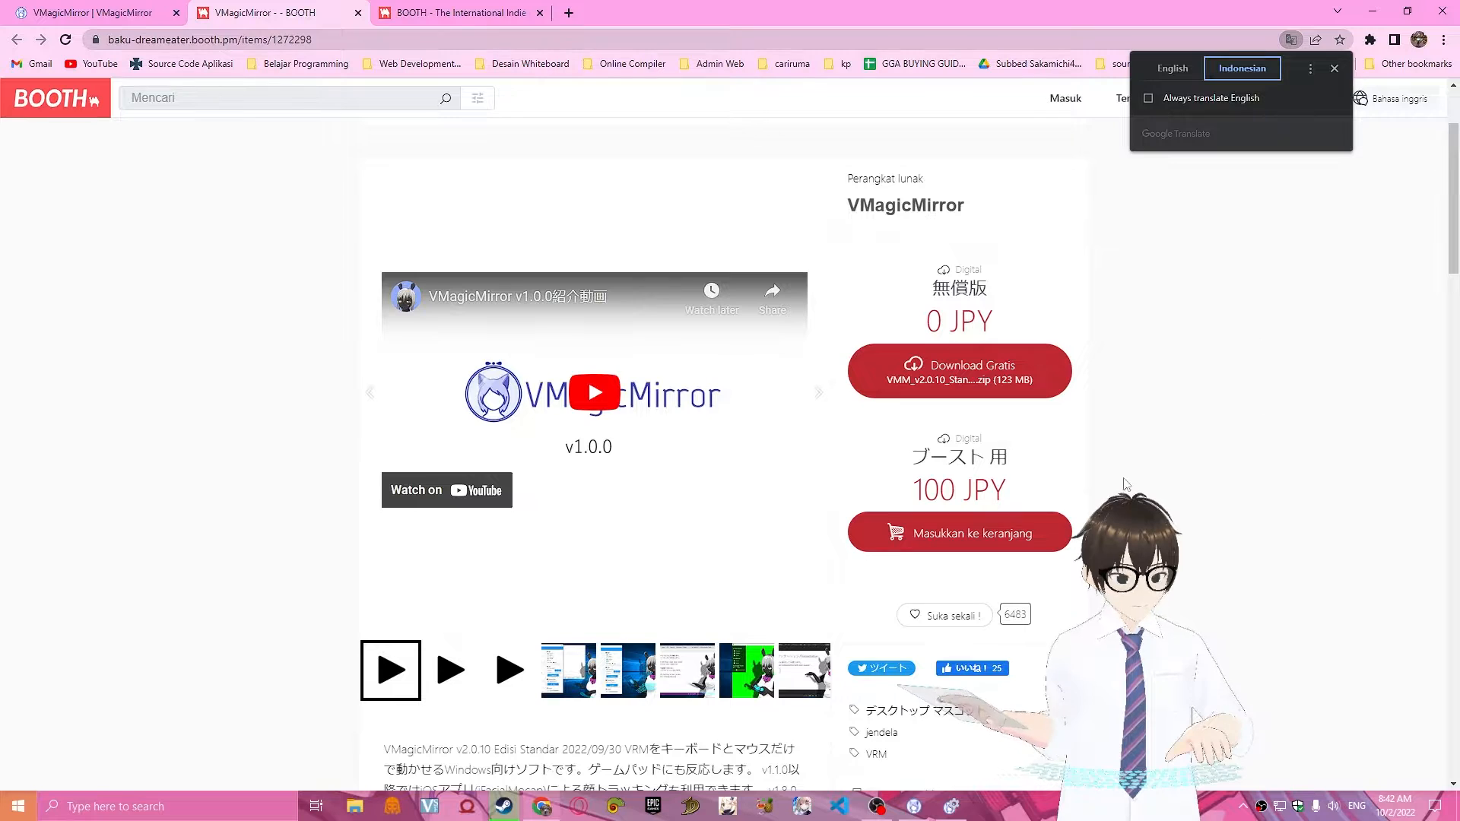
{"action": "right_click", "coordinate": [1206, 276]}
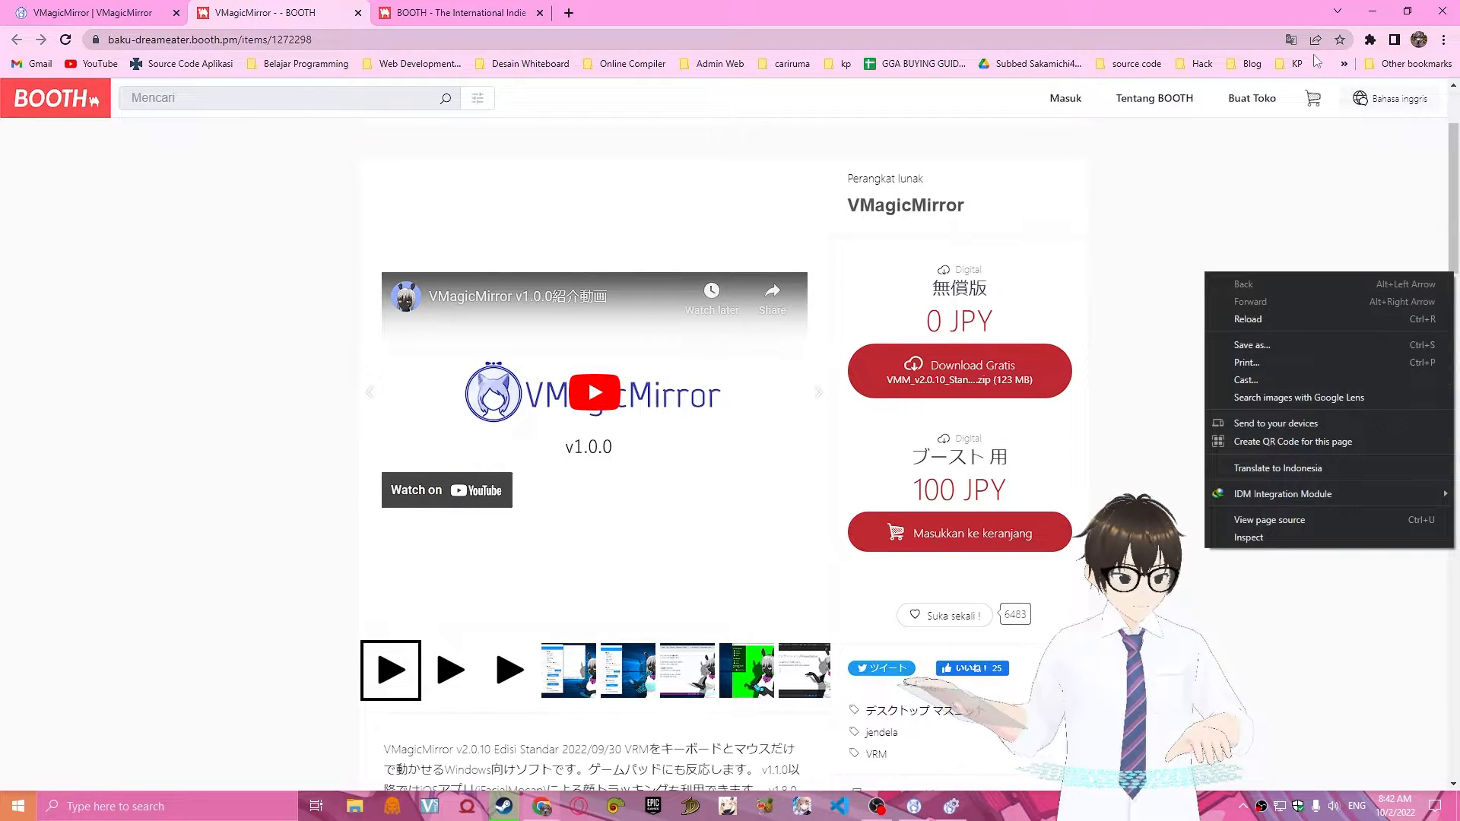
{"action": "left_click", "coordinate": [1290, 39]}
{"action": "left_click", "coordinate": [1172, 68]}
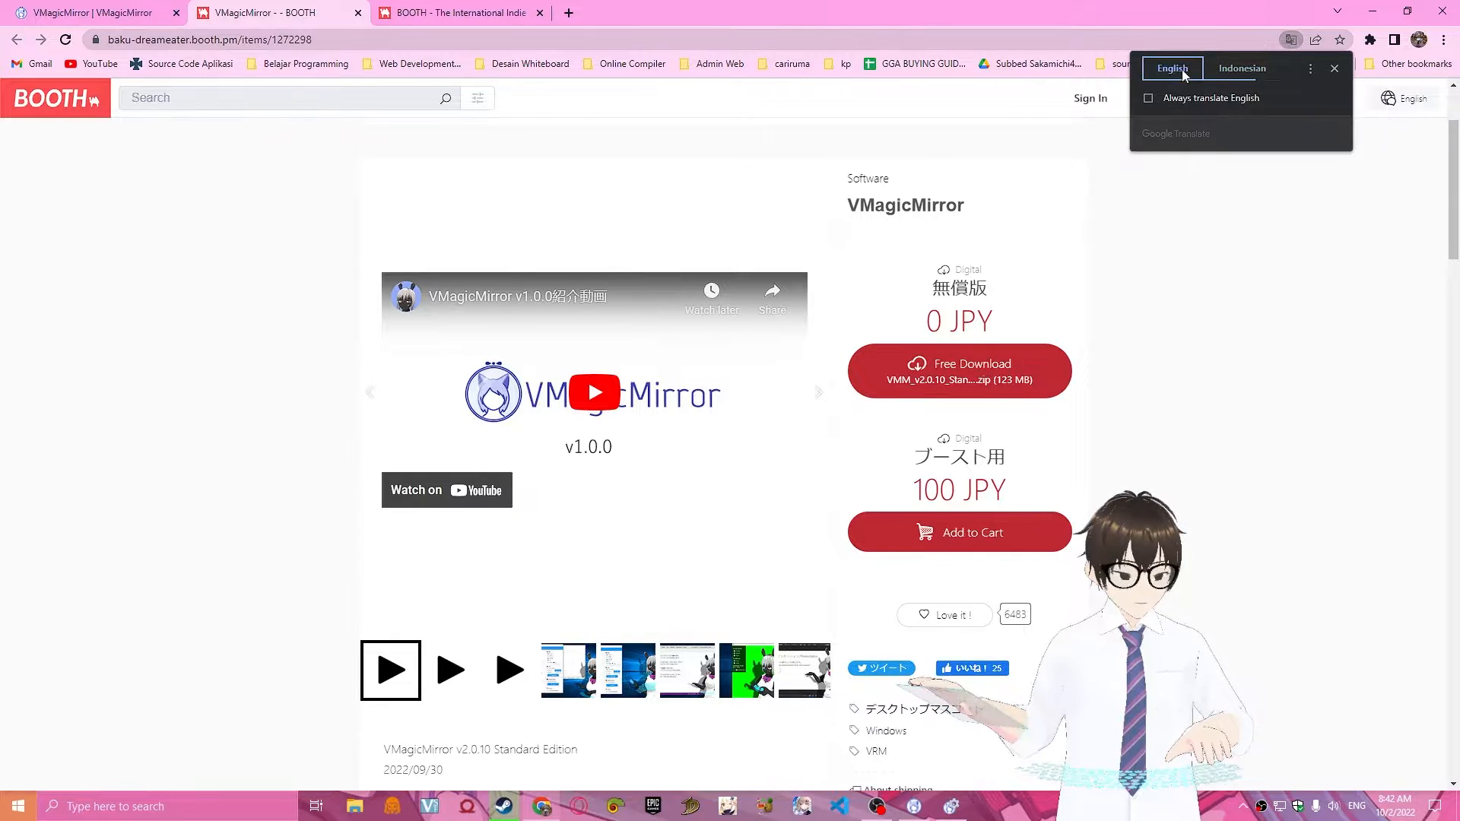
{"action": "scroll", "coordinate": [1319, 428], "scroll_direction": "down", "scroll_amount": 4}
{"action": "scroll", "coordinate": [1405, 524], "scroll_direction": "up", "scroll_amount": 4}
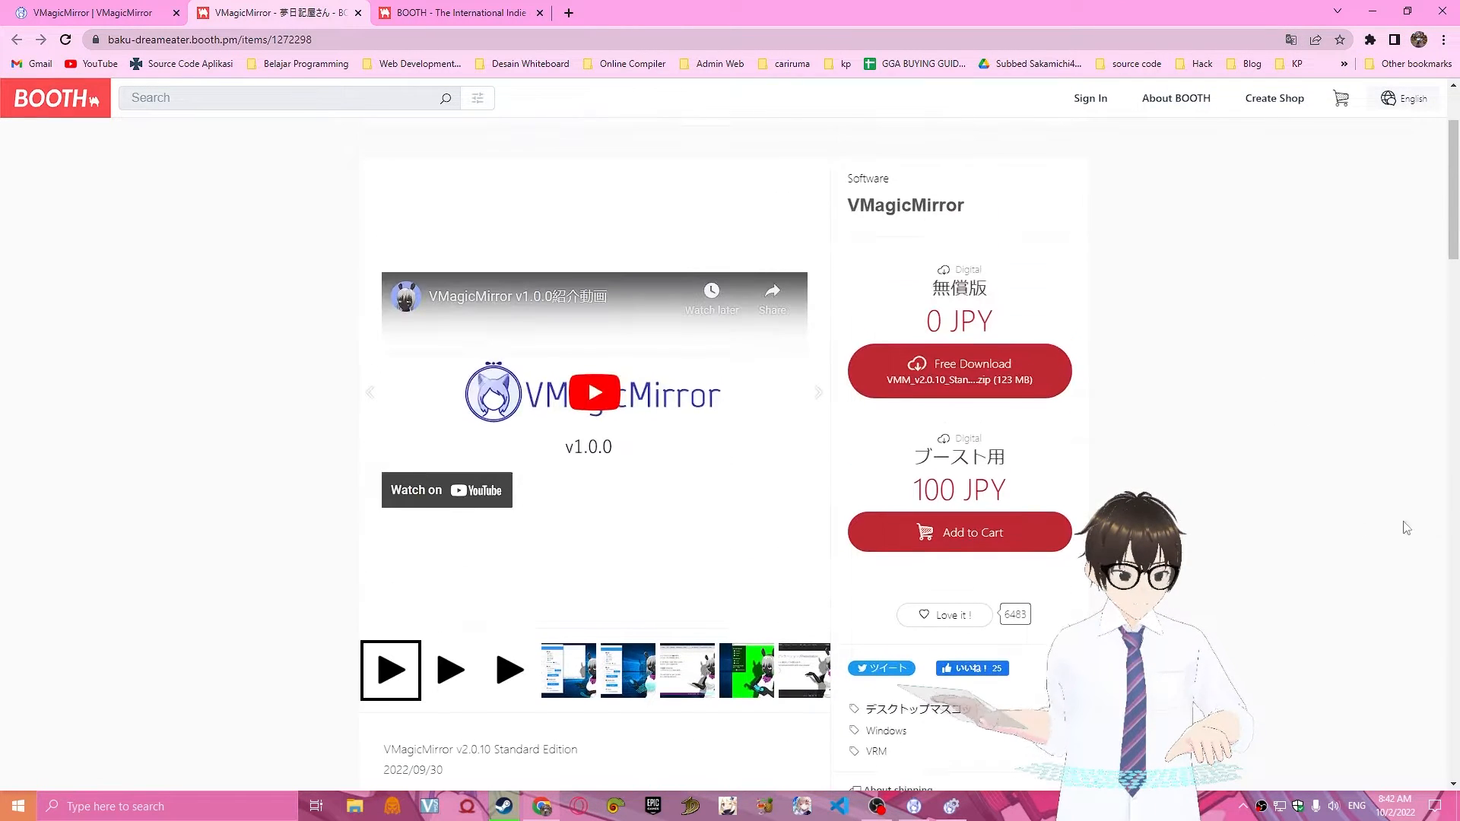
Examine the BOOTH product page and description of VMagicMirror against the main window of the installed Standard Edition.
{"action": "scroll", "coordinate": [918, 491], "scroll_direction": "down", "scroll_amount": 4}
{"action": "scroll", "coordinate": [917, 490], "scroll_direction": "up", "scroll_amount": 4}
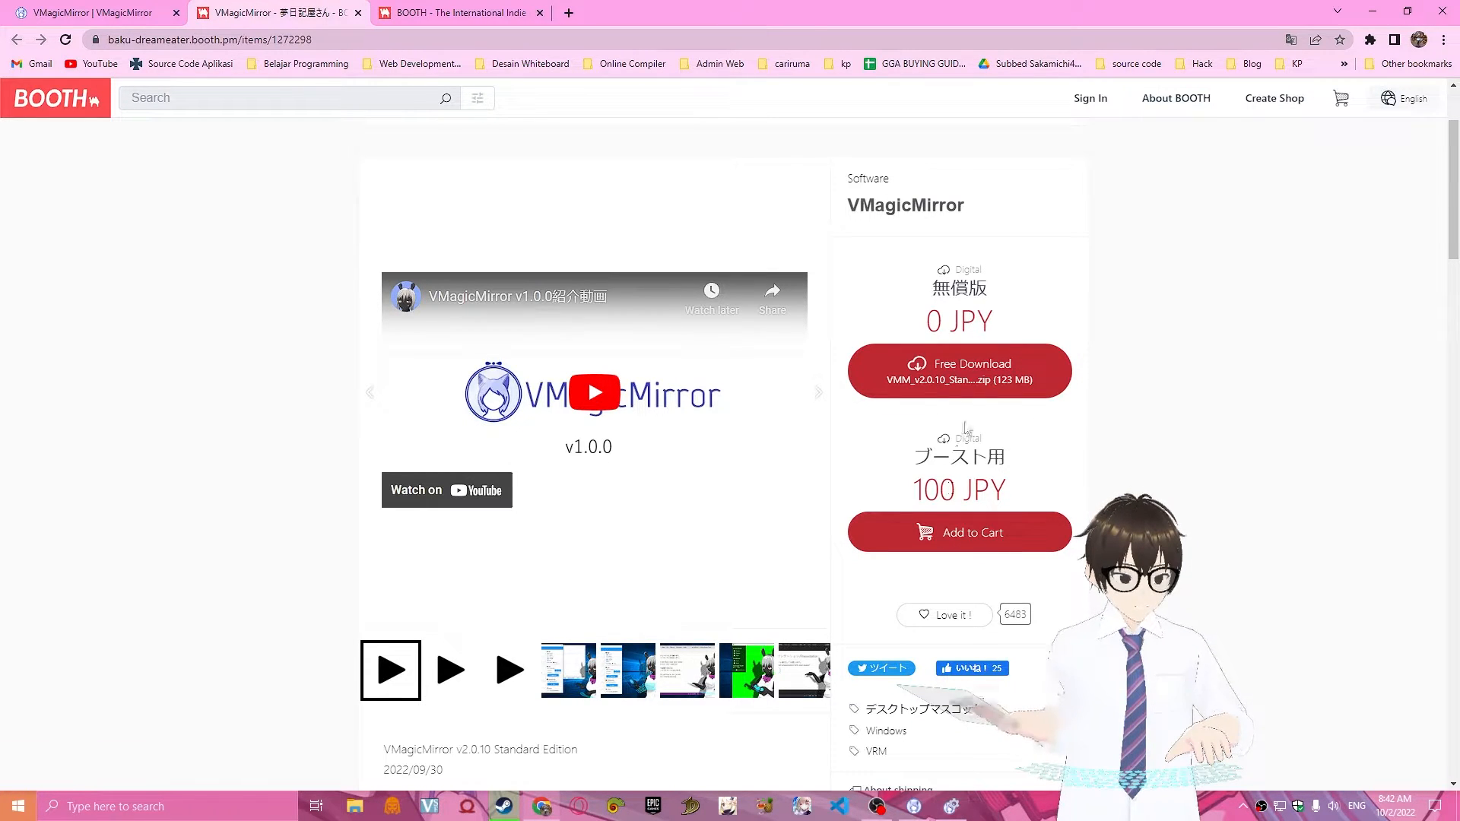
{"action": "left_click", "coordinate": [951, 806]}
{"action": "scroll", "coordinate": [684, 517], "scroll_direction": "down", "scroll_amount": 1}
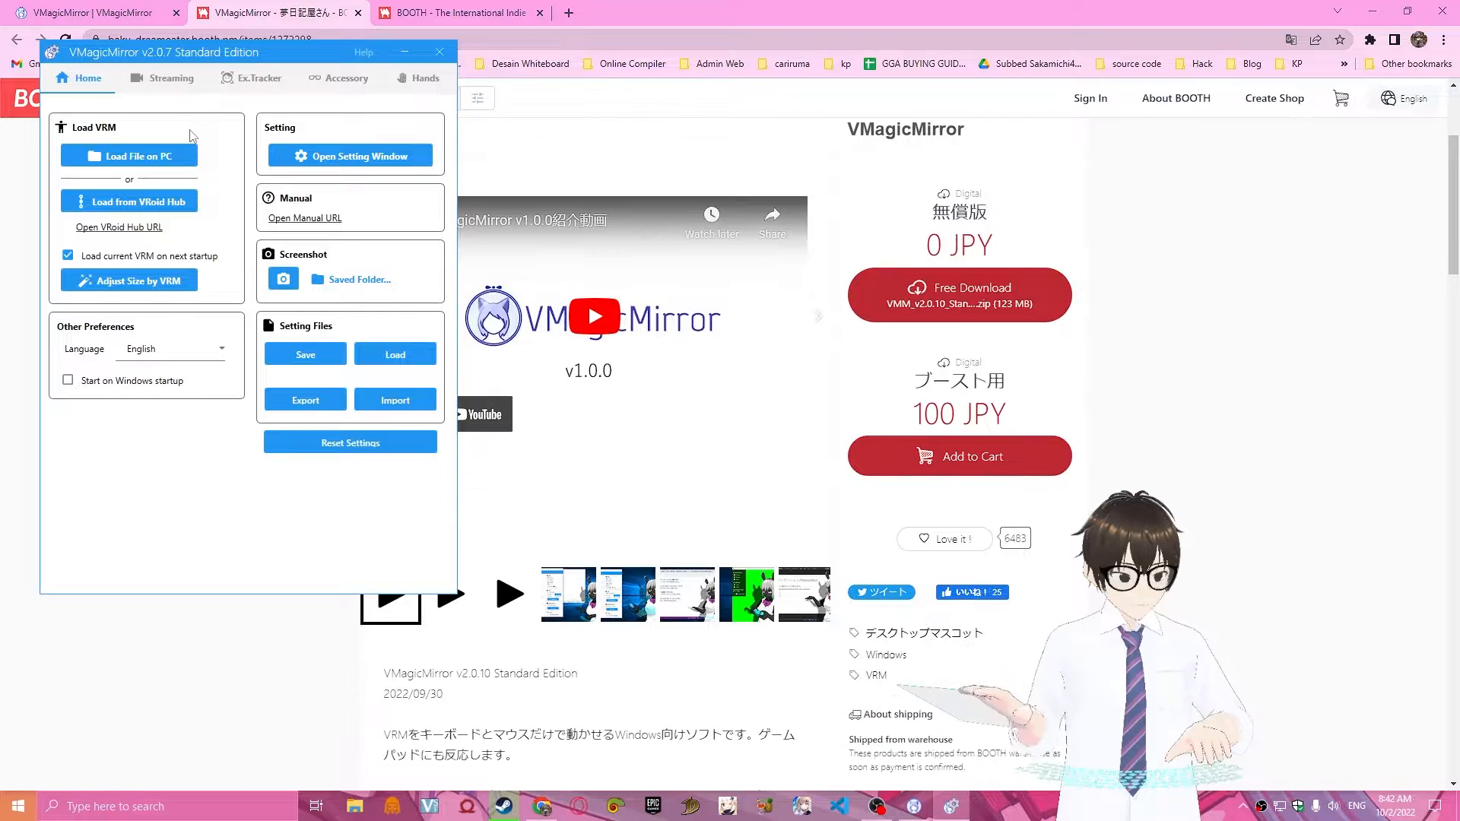
{"action": "left_click", "coordinate": [393, 53]}
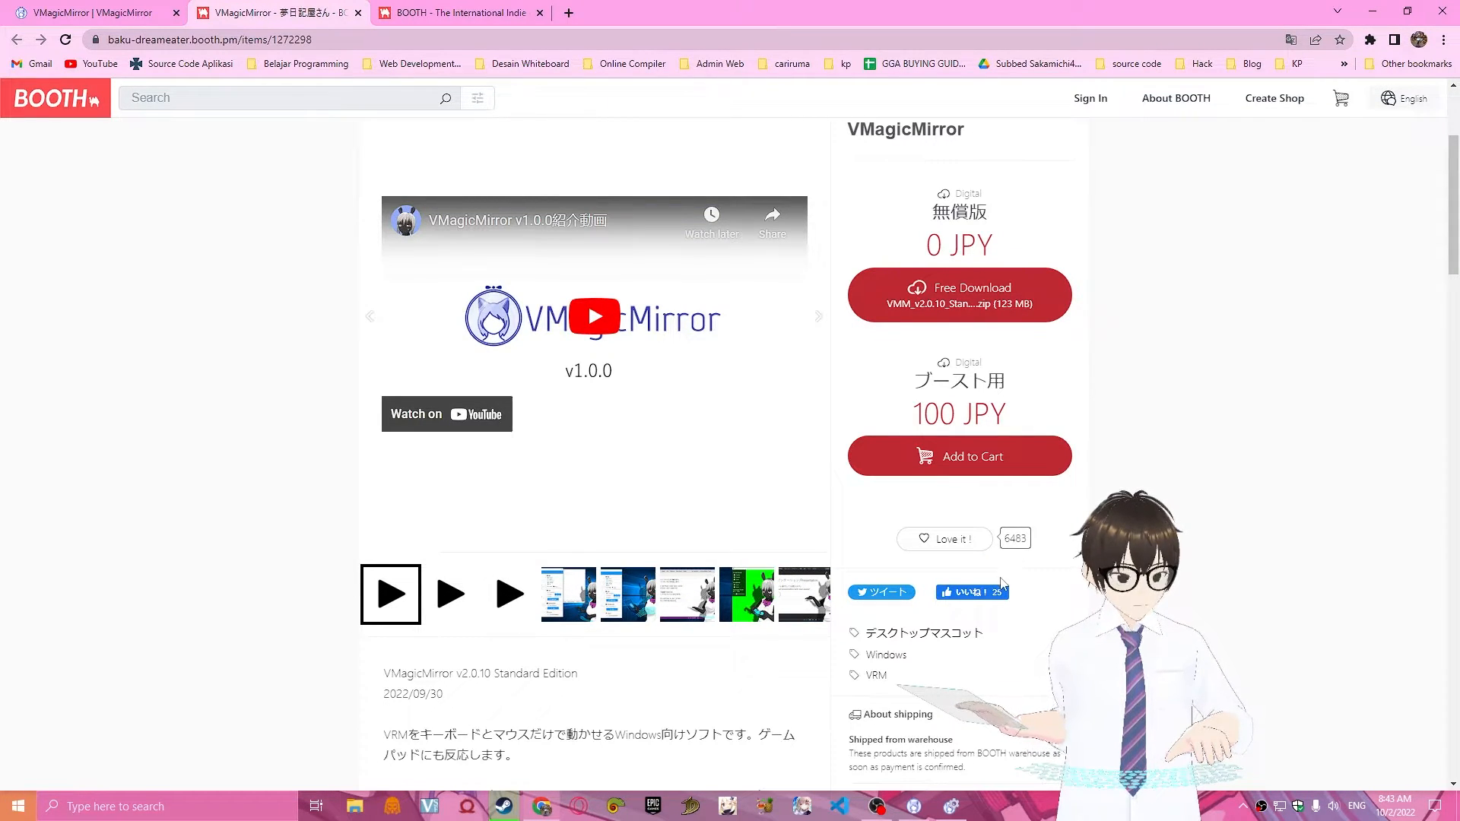
{"action": "left_click", "coordinate": [951, 806]}
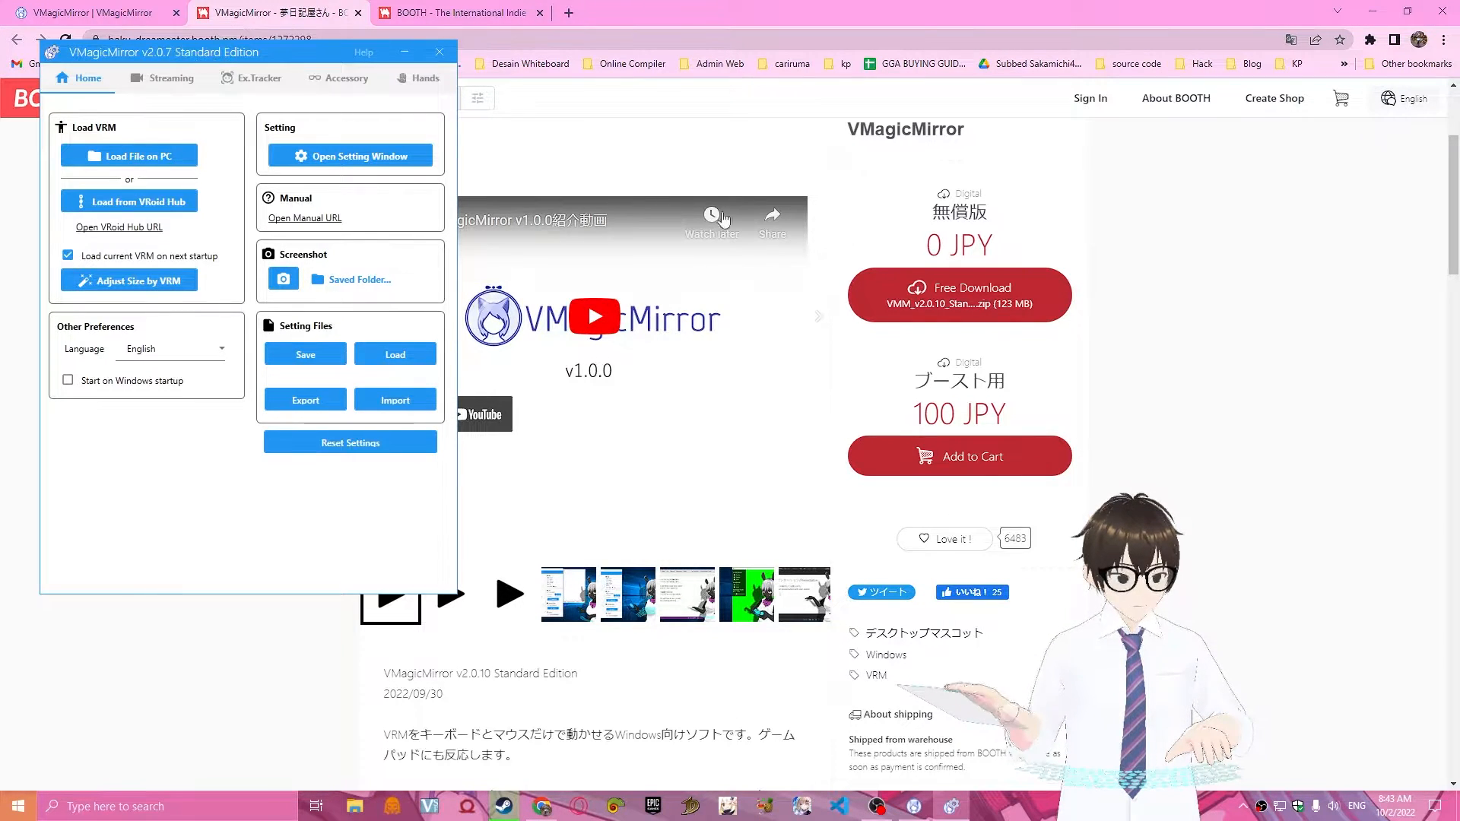
{"action": "left_click", "coordinate": [405, 51]}
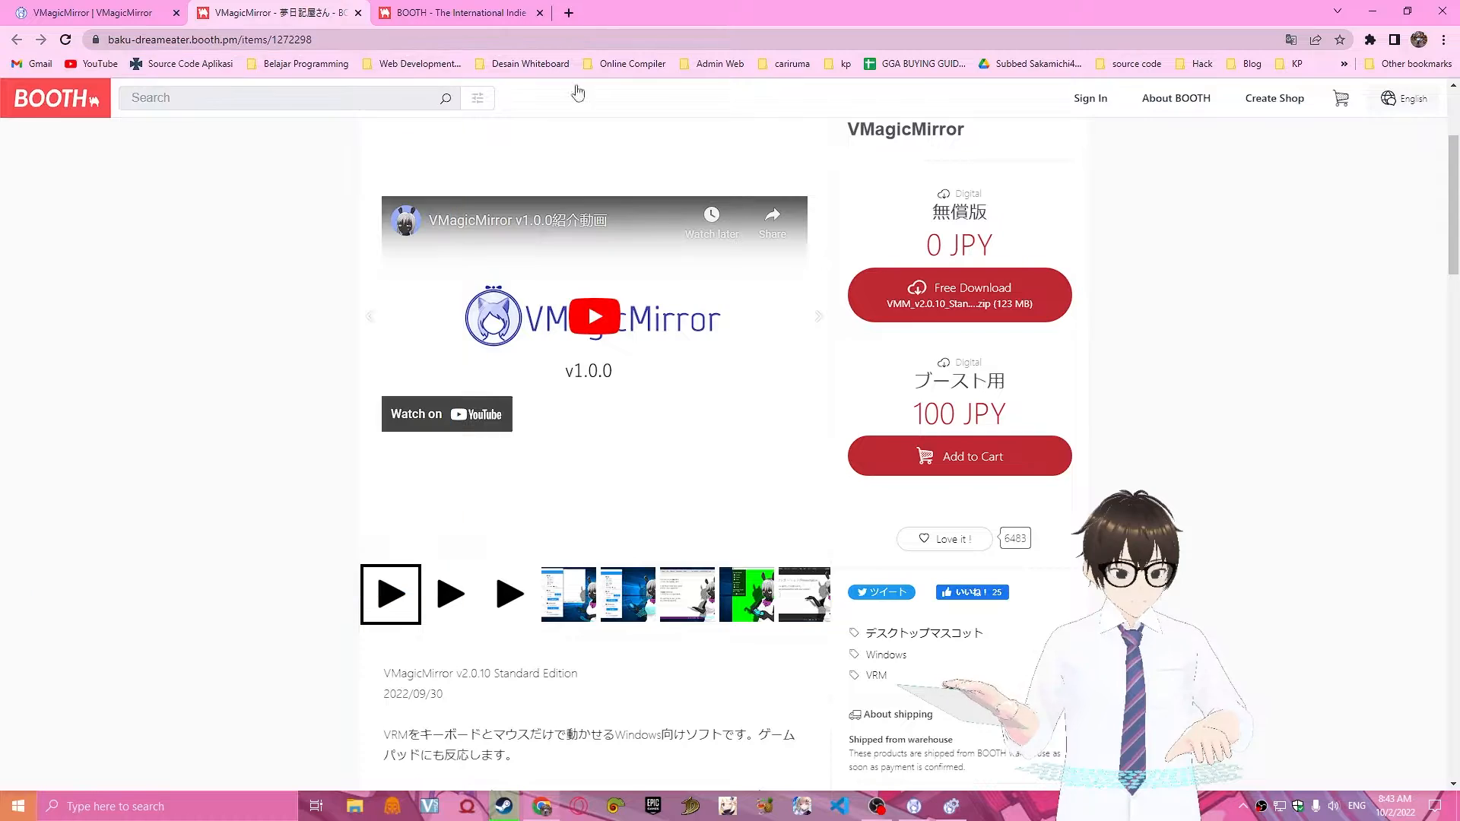
{"action": "scroll", "coordinate": [836, 305], "scroll_direction": "down", "scroll_amount": 3}
{"action": "scroll", "coordinate": [1078, 328], "scroll_direction": "up", "scroll_amount": 5}
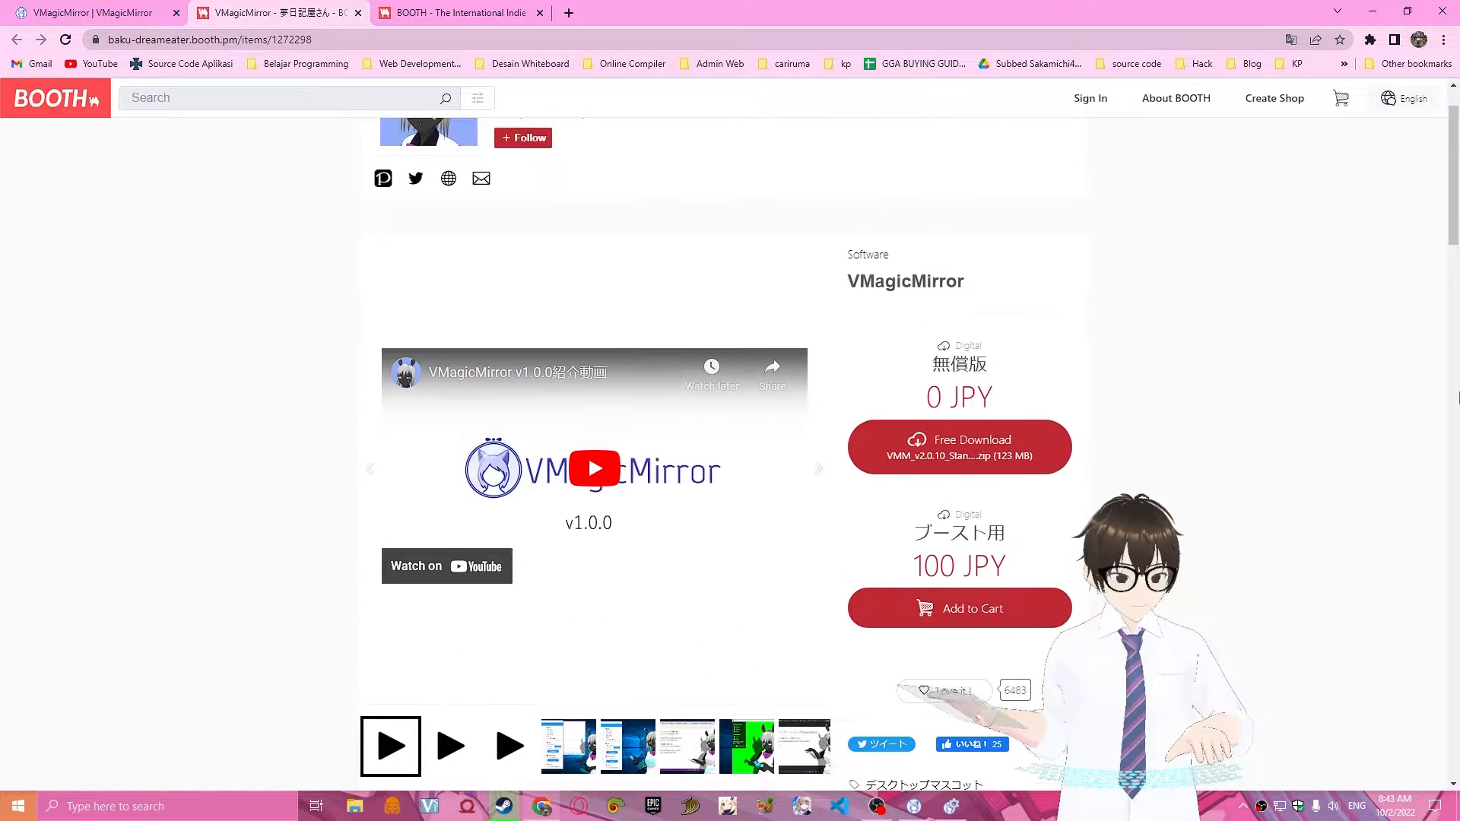
{"action": "scroll", "coordinate": [1063, 465], "scroll_direction": "down", "scroll_amount": 9}
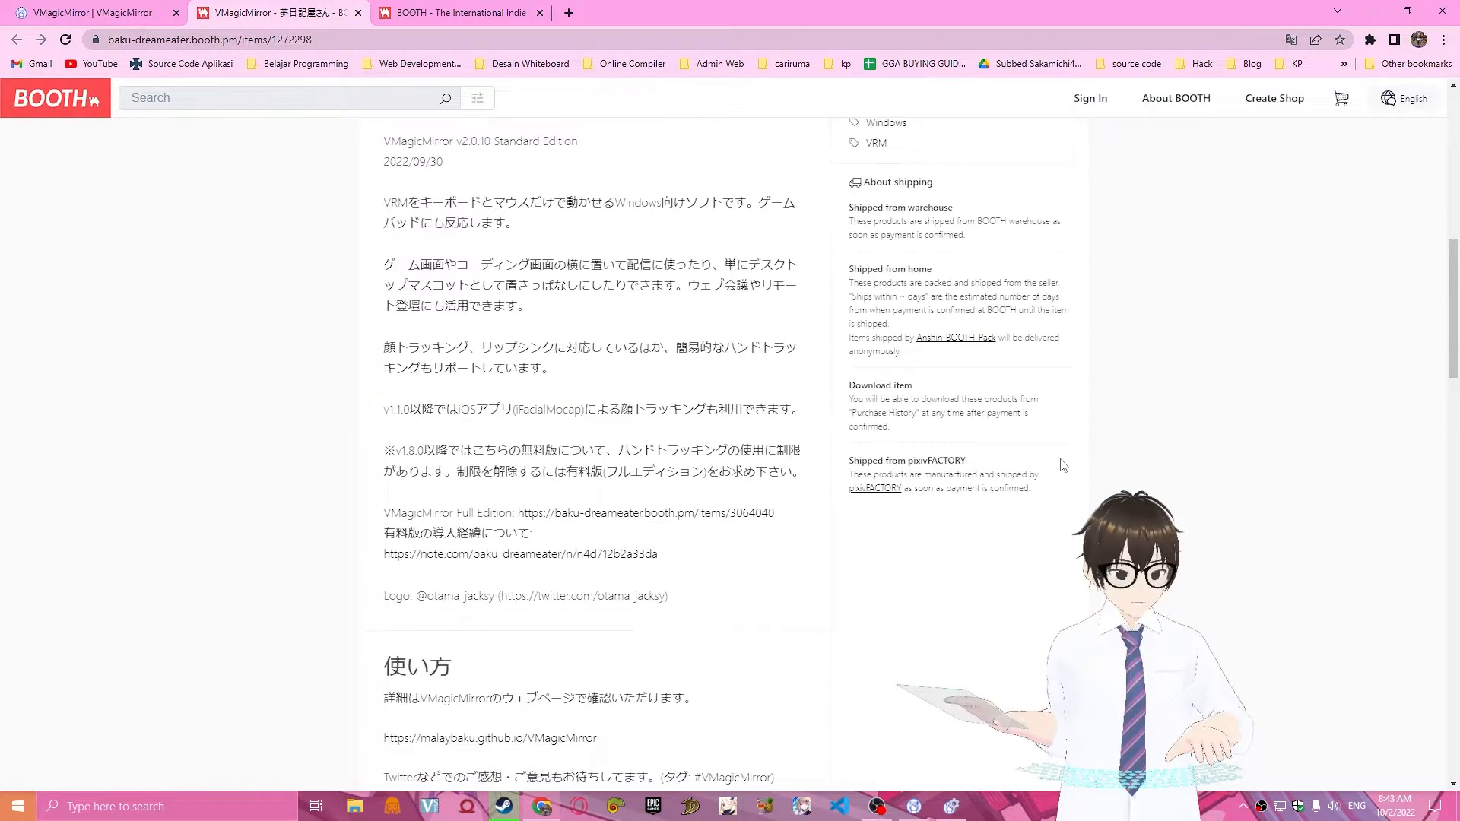
{"action": "scroll", "coordinate": [1063, 465], "scroll_direction": "up", "scroll_amount": 5}
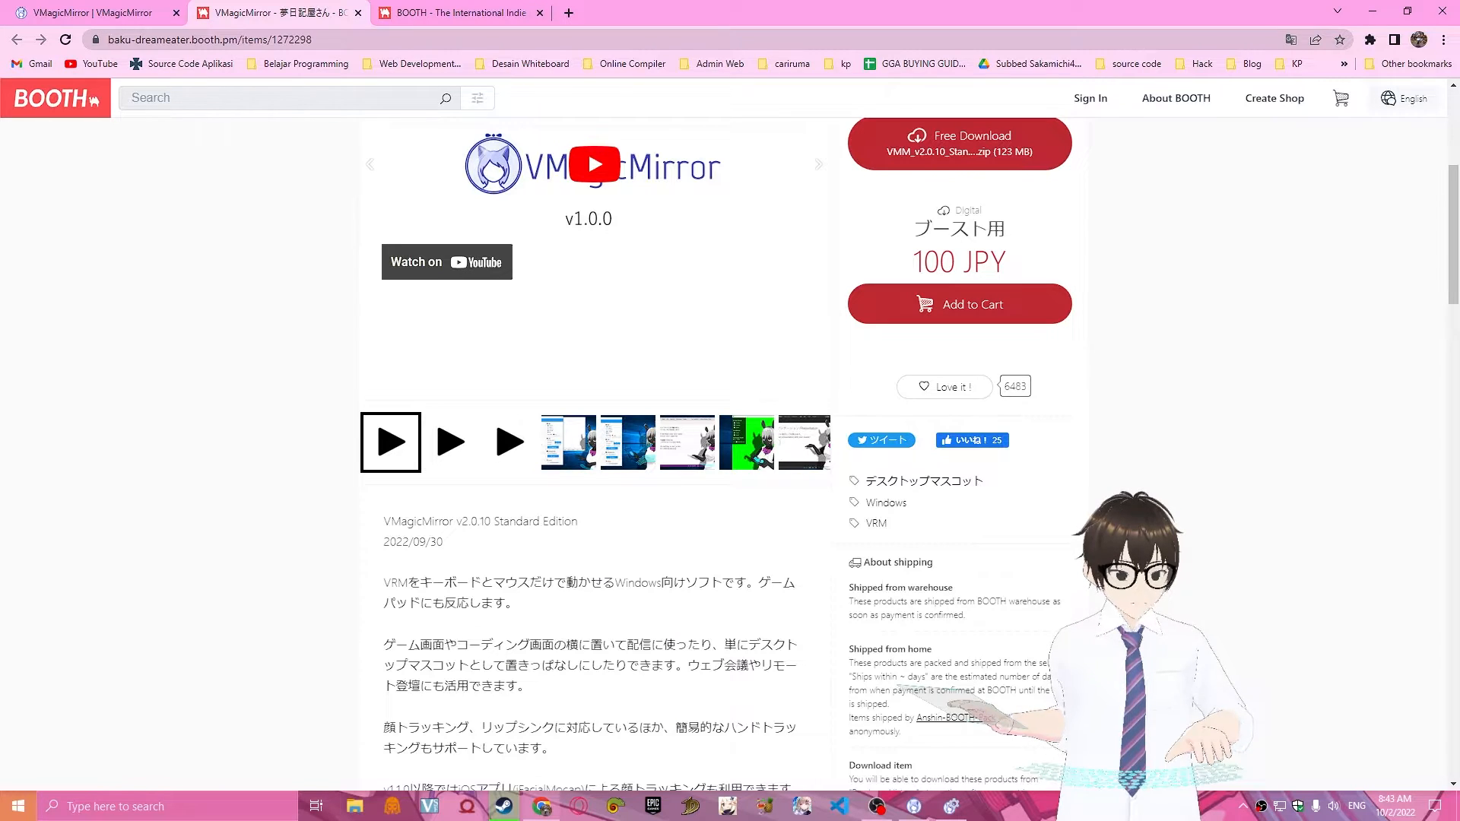
{"action": "scroll", "coordinate": [1057, 609], "scroll_direction": "up", "scroll_amount": 3}
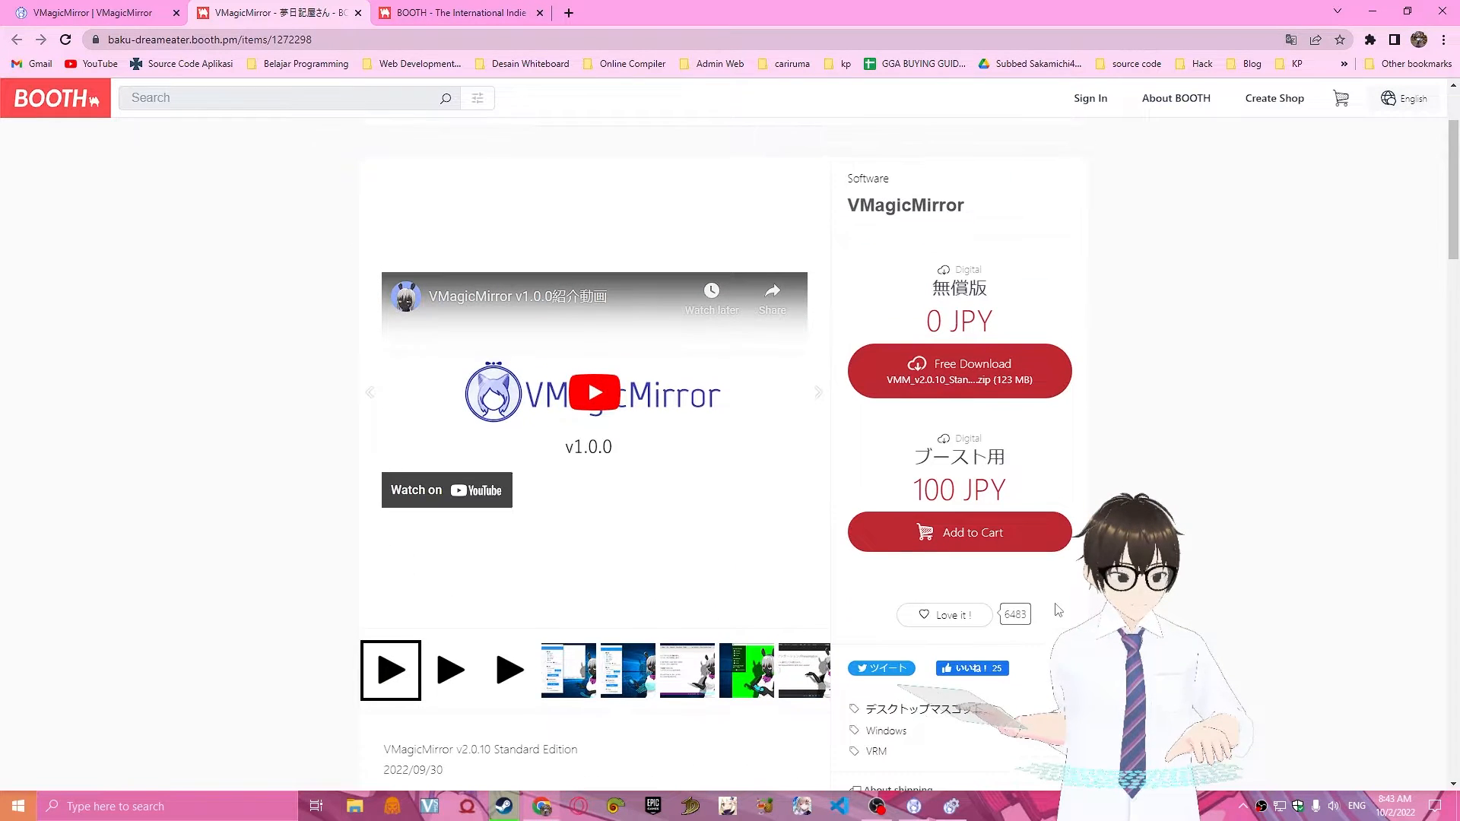
Bring up VMagicMirror, move its window to the middle of the screen, and open its settings window.
{"action": "left_click", "coordinate": [951, 806]}
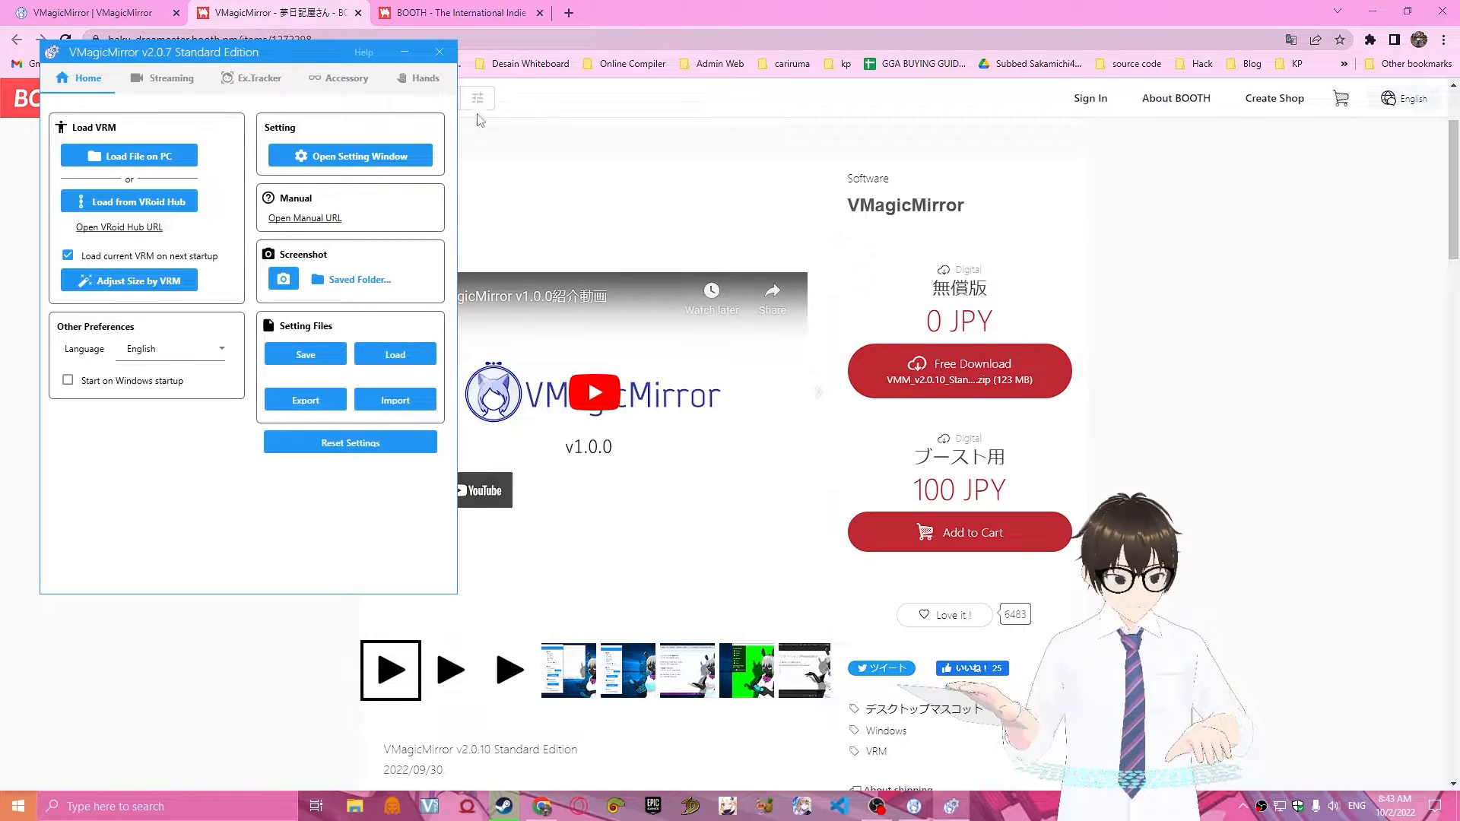
{"action": "left_click_drag", "start_coordinate": [335, 52], "coordinate": [755, 77]}
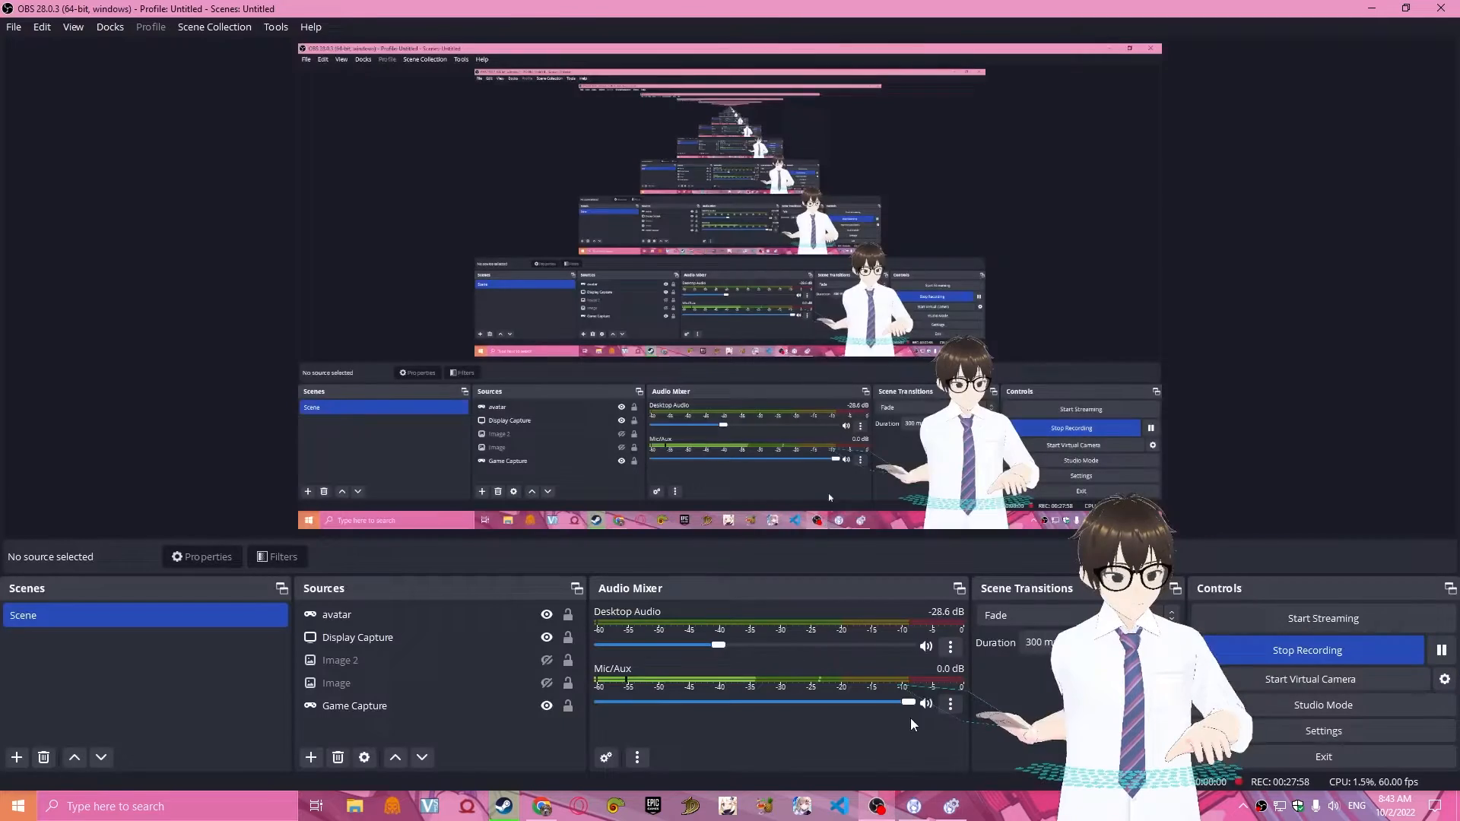
{"action": "left_click", "coordinate": [876, 806]}
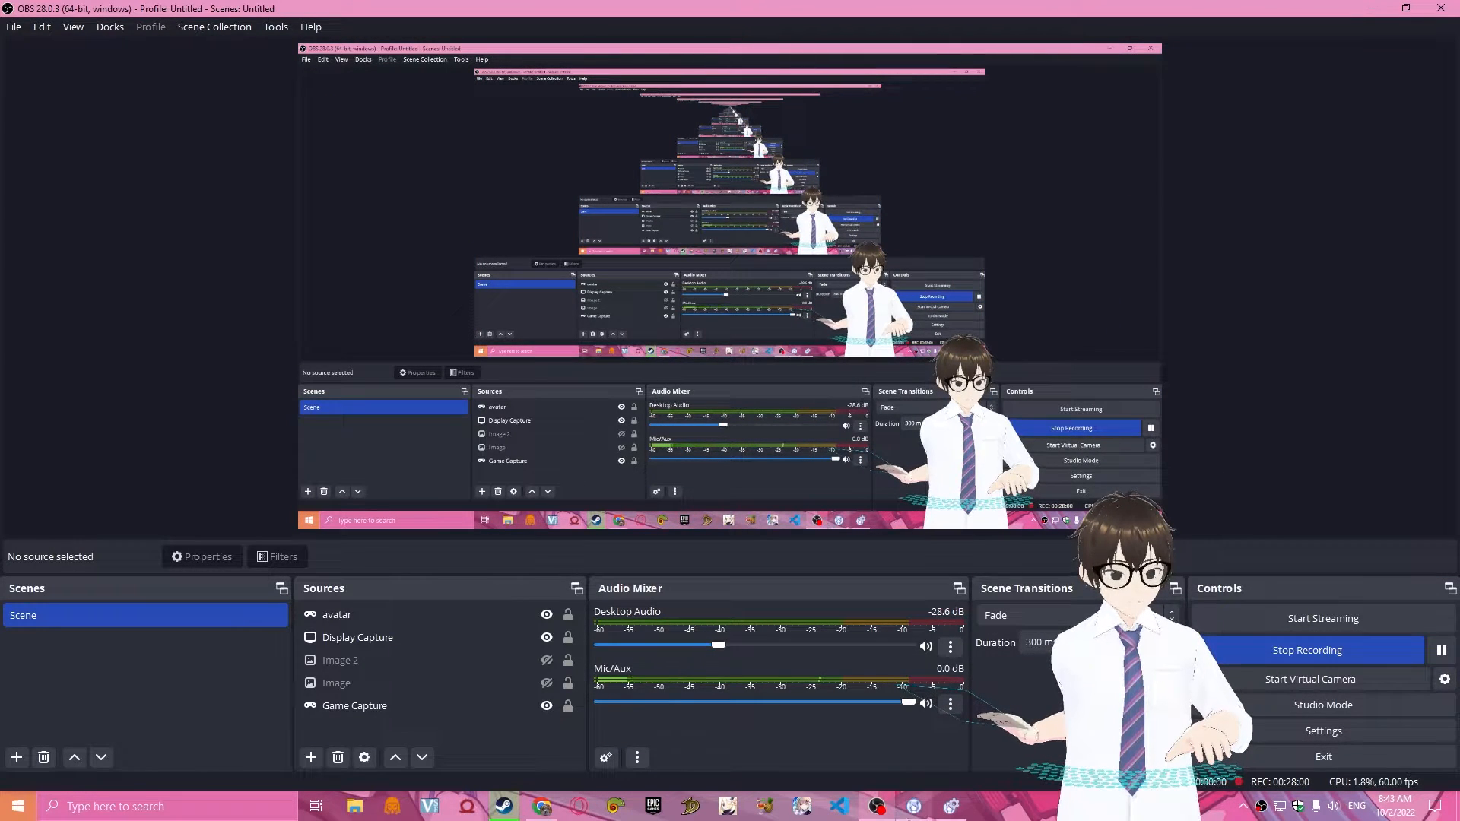
{"action": "left_click", "coordinate": [909, 805]}
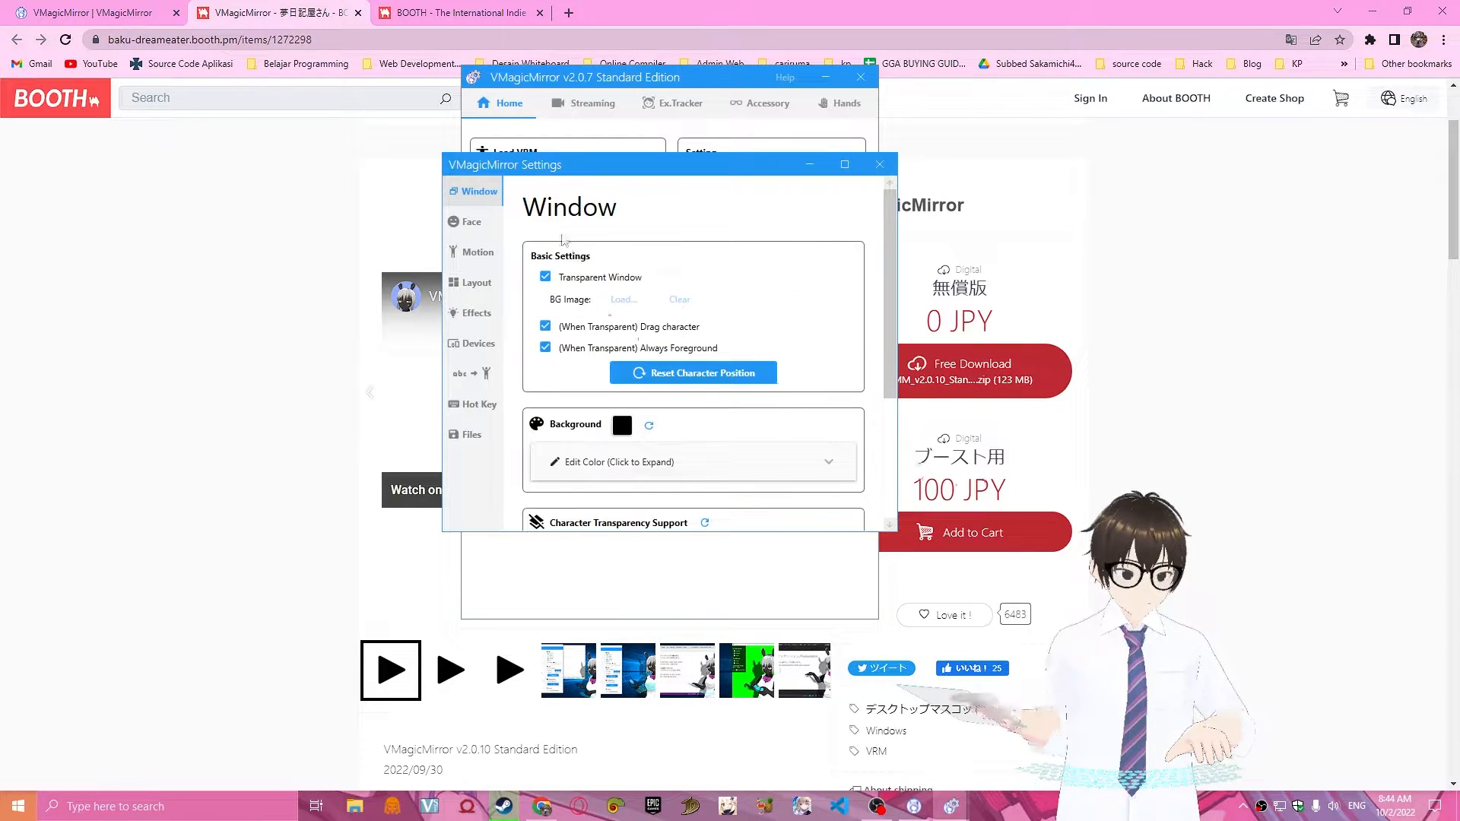
{"action": "left_click_drag", "start_coordinate": [888, 315], "coordinate": [927, 295]}
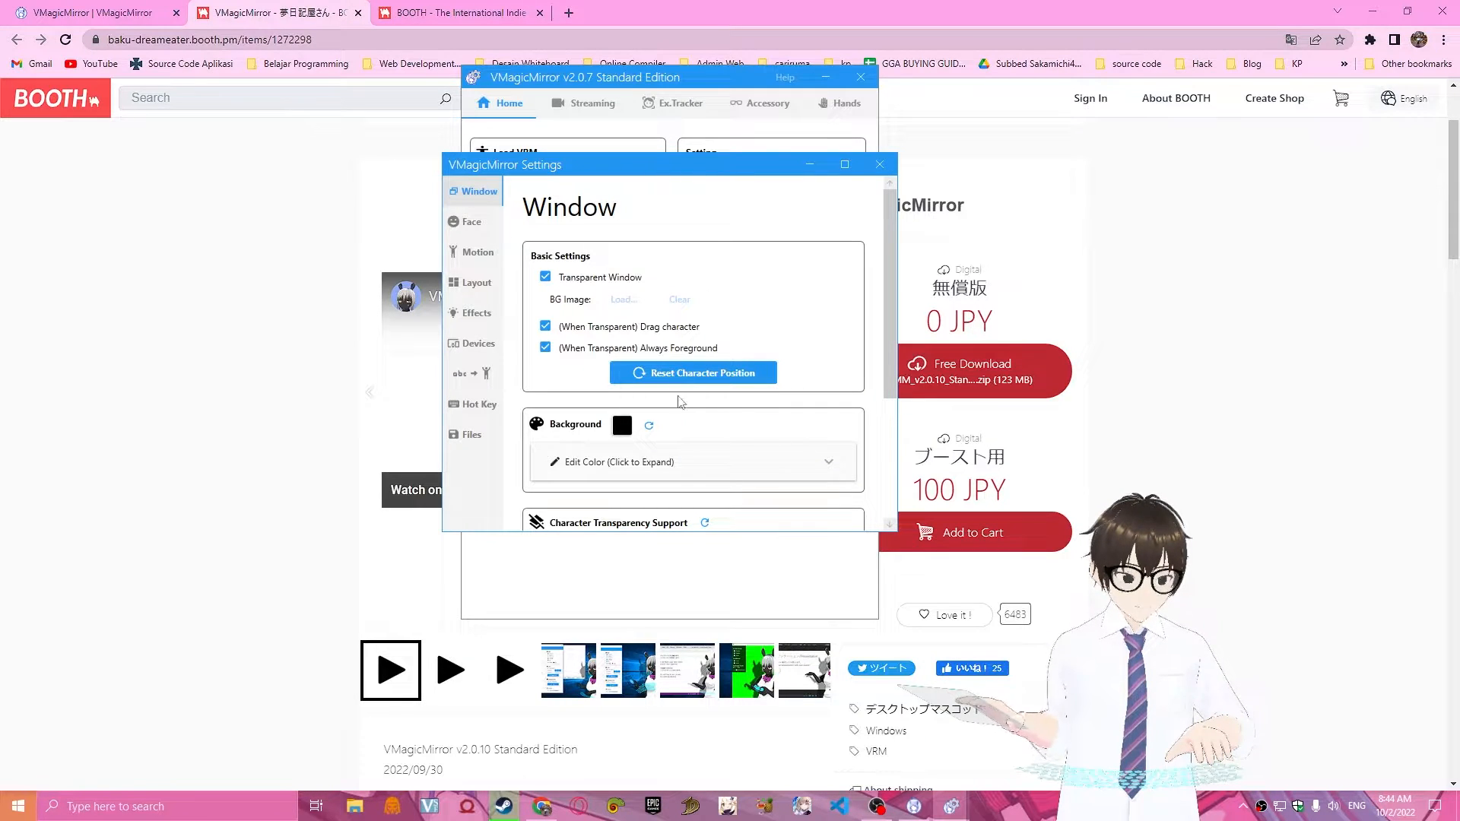
Try turning off Transparent Window while checking the avatar in OBS, switch it back on, and review the character transparency options.
{"action": "left_click", "coordinate": [546, 277]}
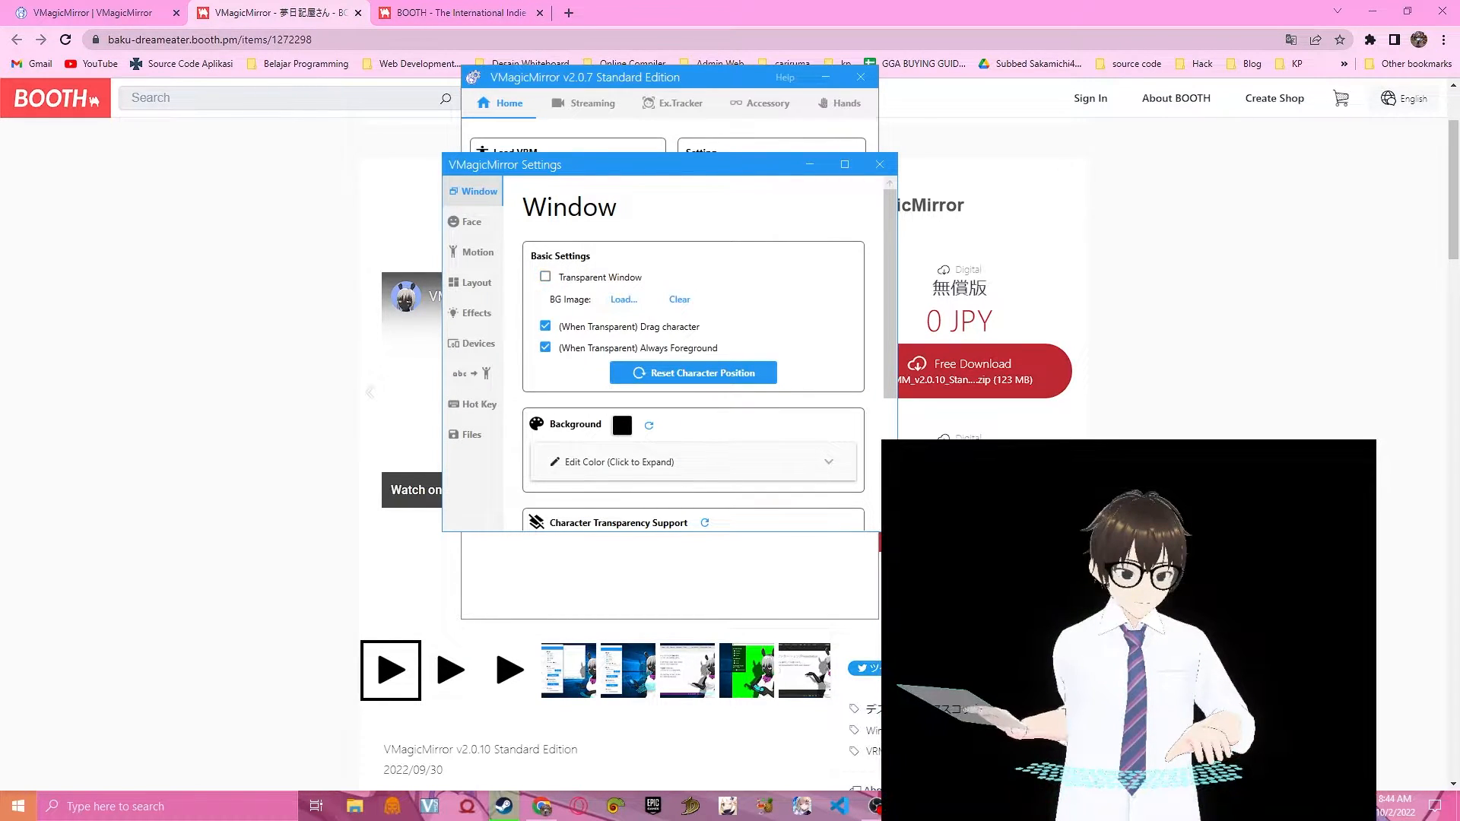
{"action": "left_click", "coordinate": [884, 806]}
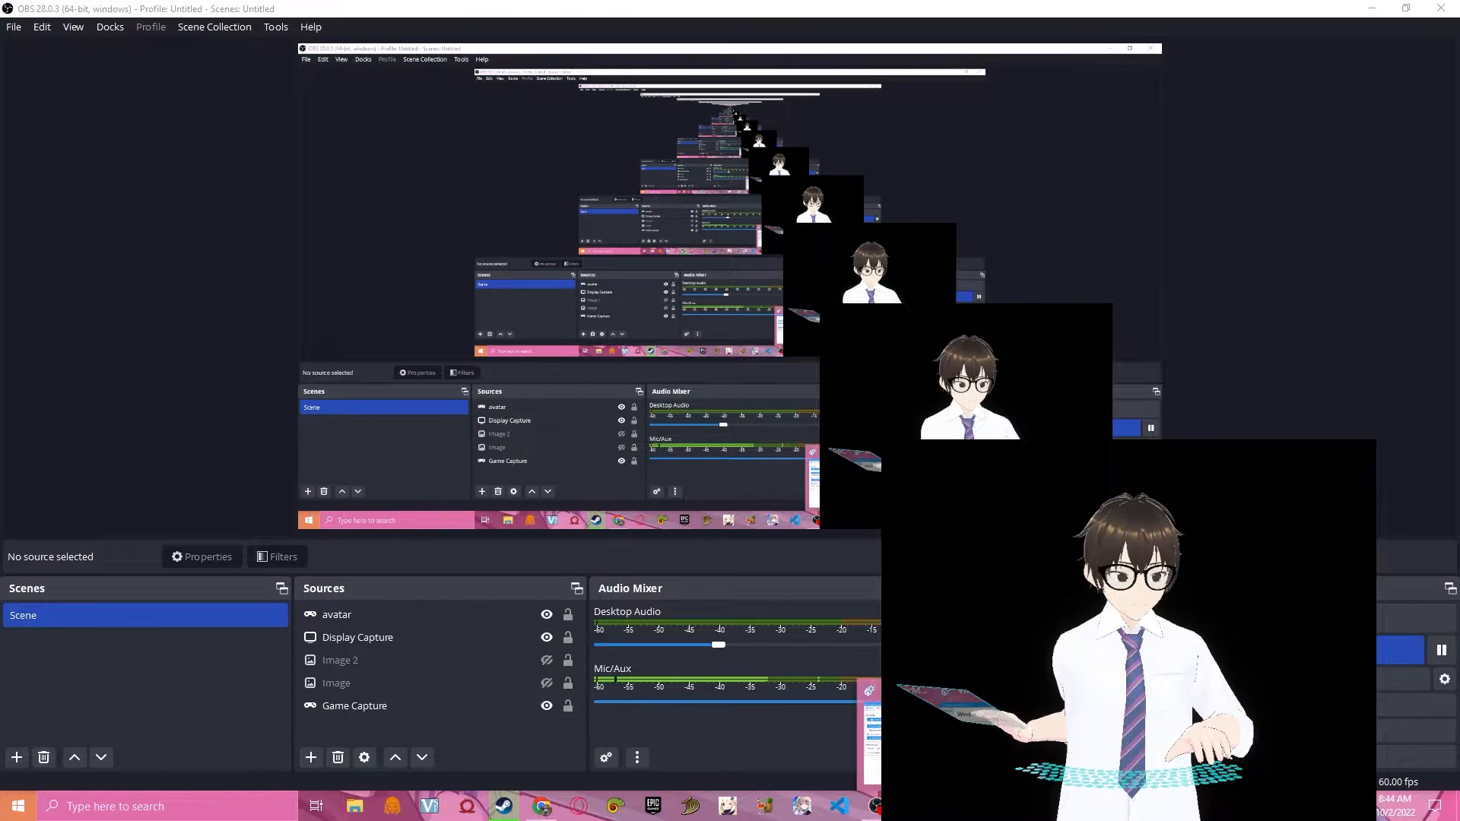
{"action": "left_click", "coordinate": [545, 276]}
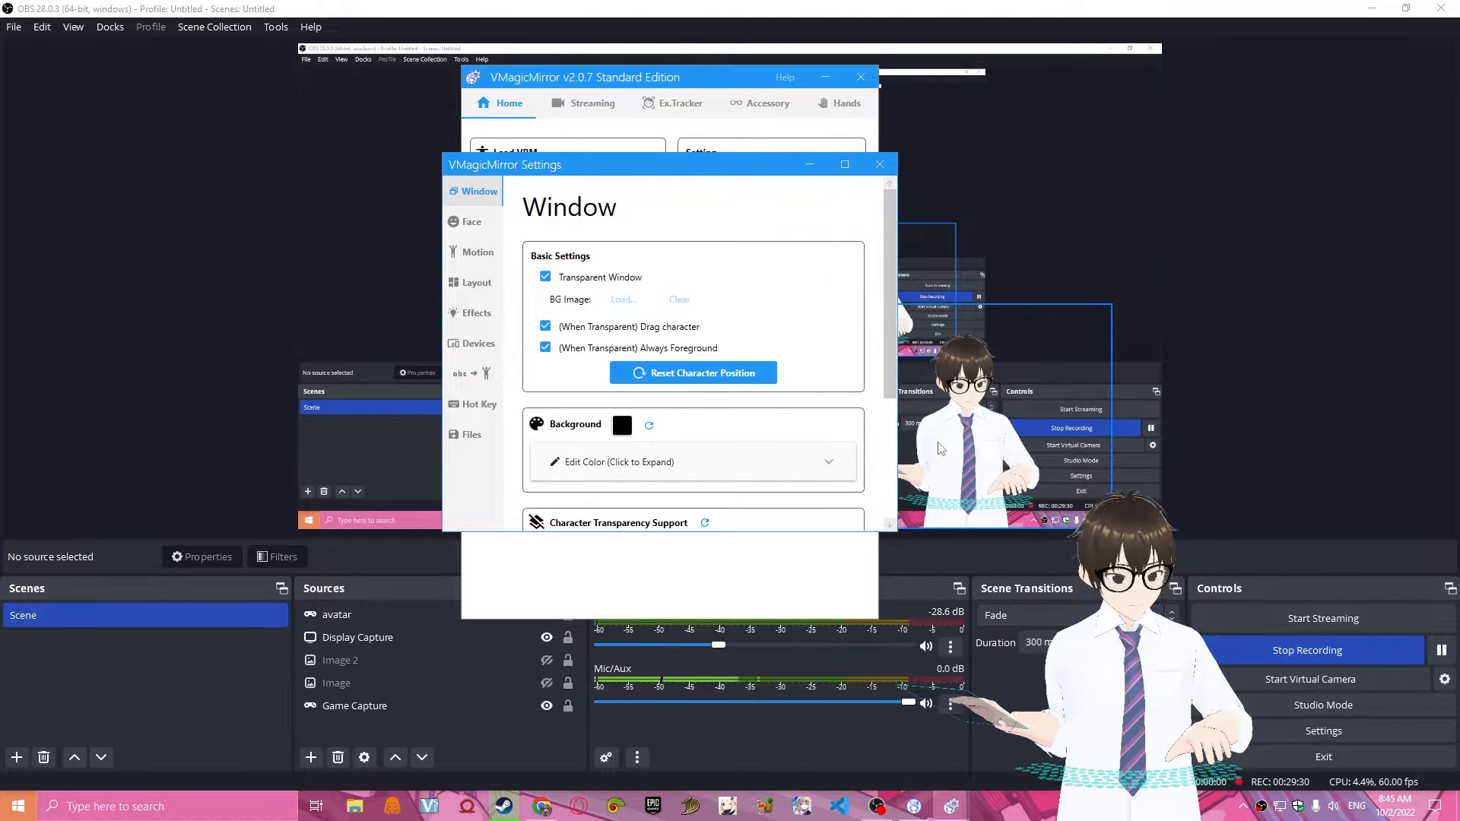
{"action": "left_click_drag", "start_coordinate": [887, 299], "coordinate": [848, 448]}
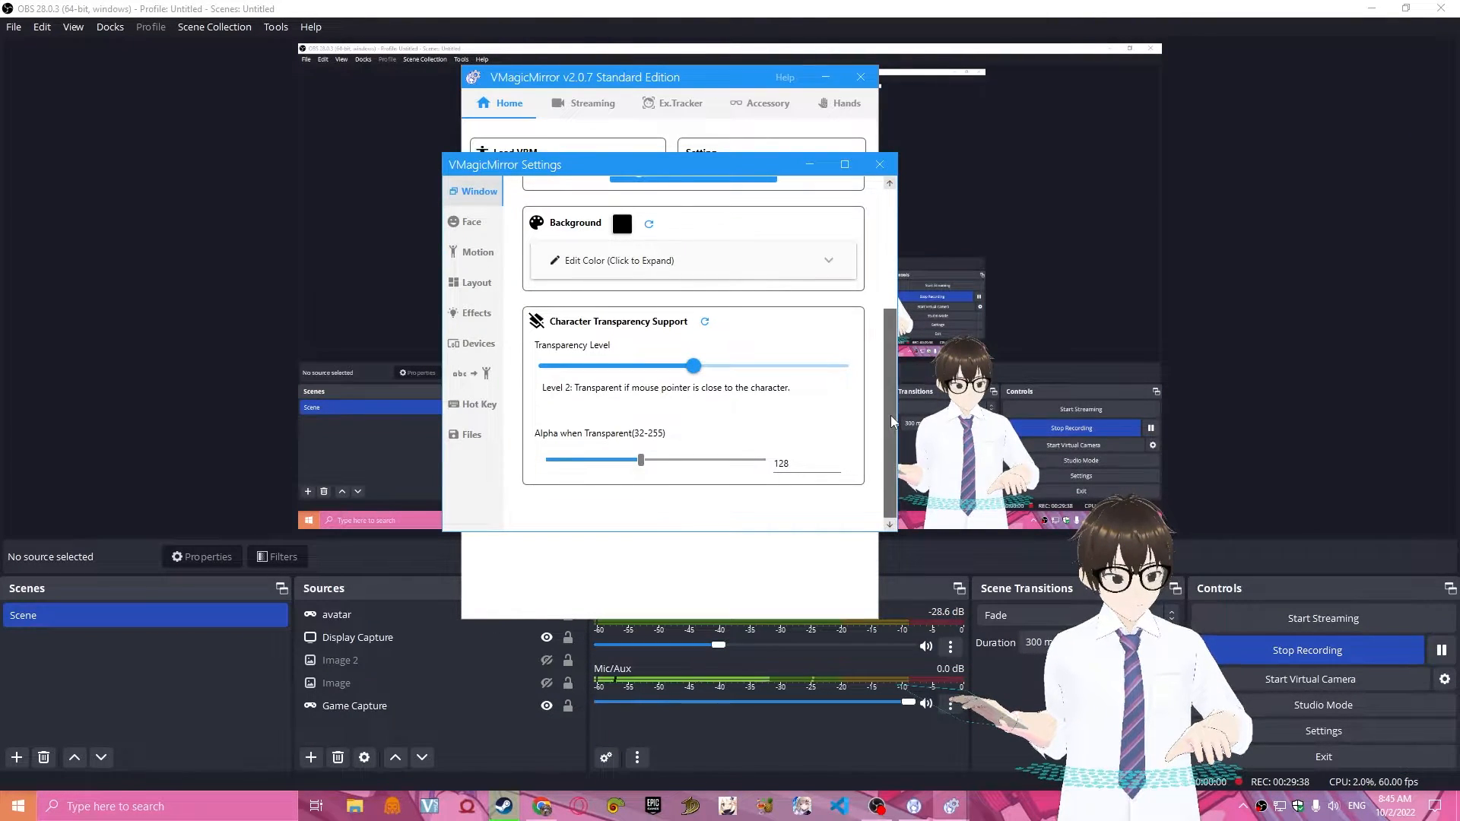
{"action": "left_click_drag", "start_coordinate": [891, 416], "coordinate": [895, 318]}
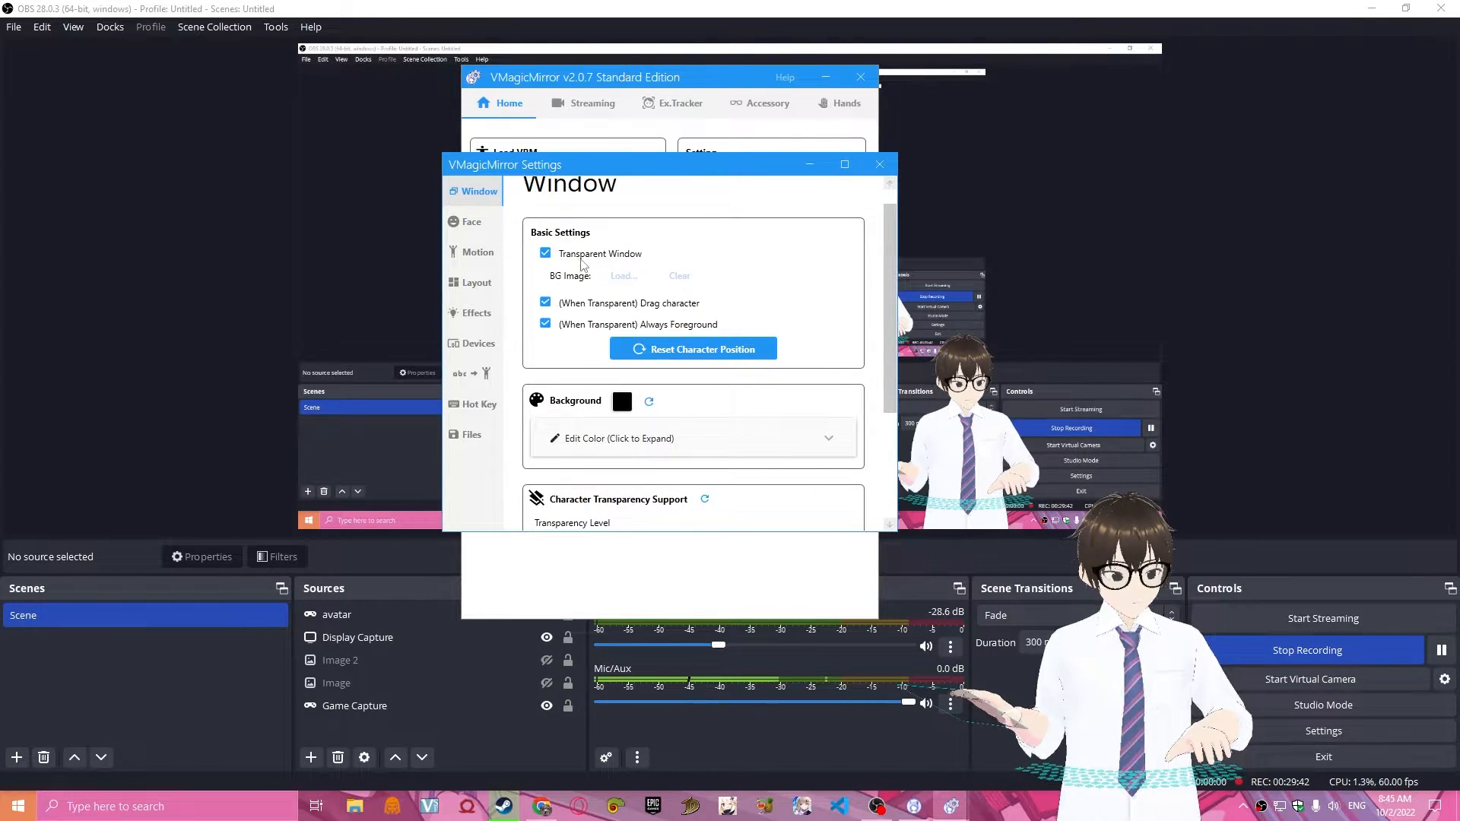
Choose a Microphone (2- High Definition) device for LipSync in the Face settings and turn LipSync off.
{"action": "left_click", "coordinate": [468, 221]}
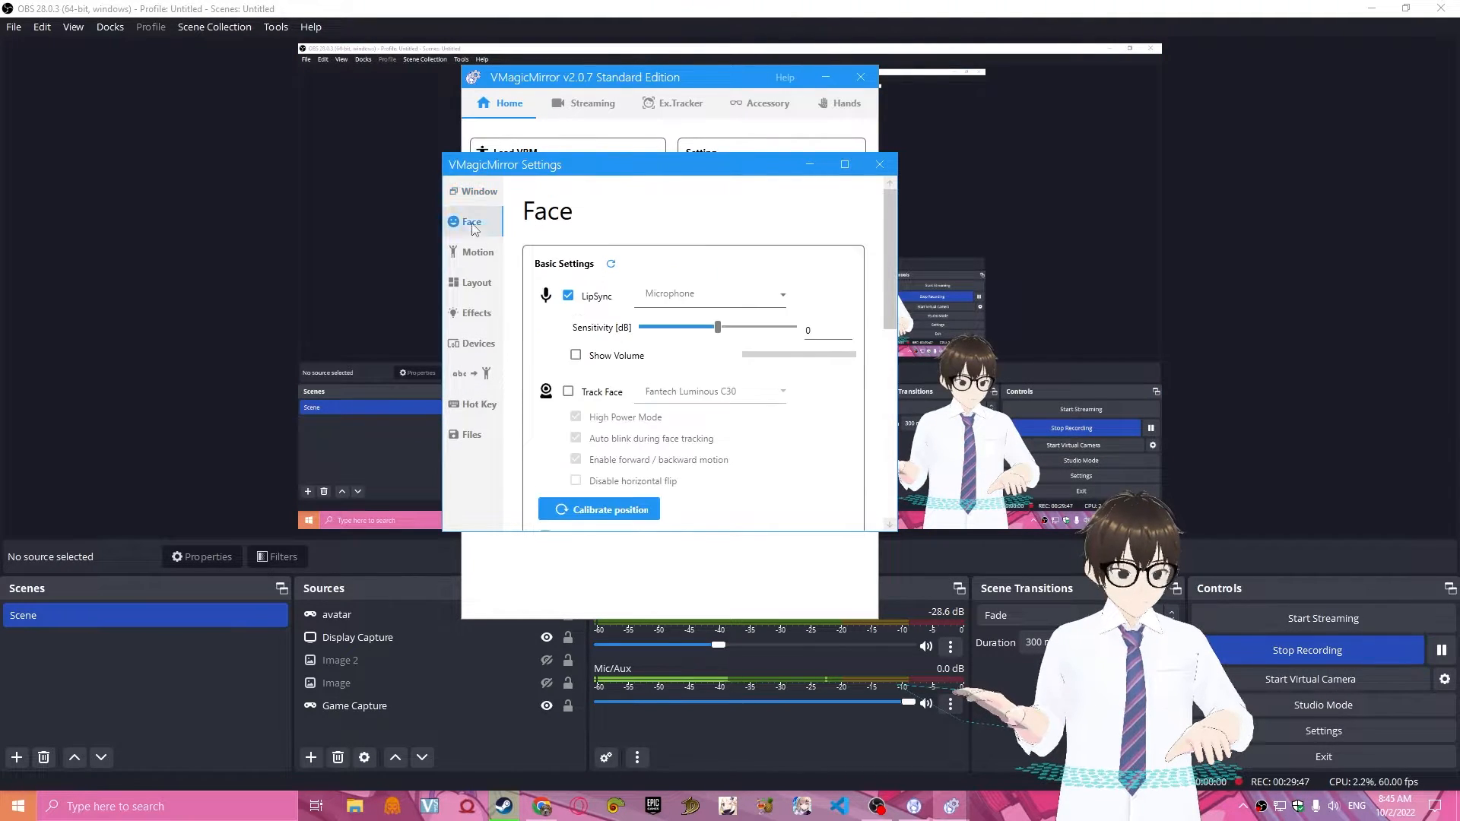
{"action": "left_click", "coordinate": [780, 299]}
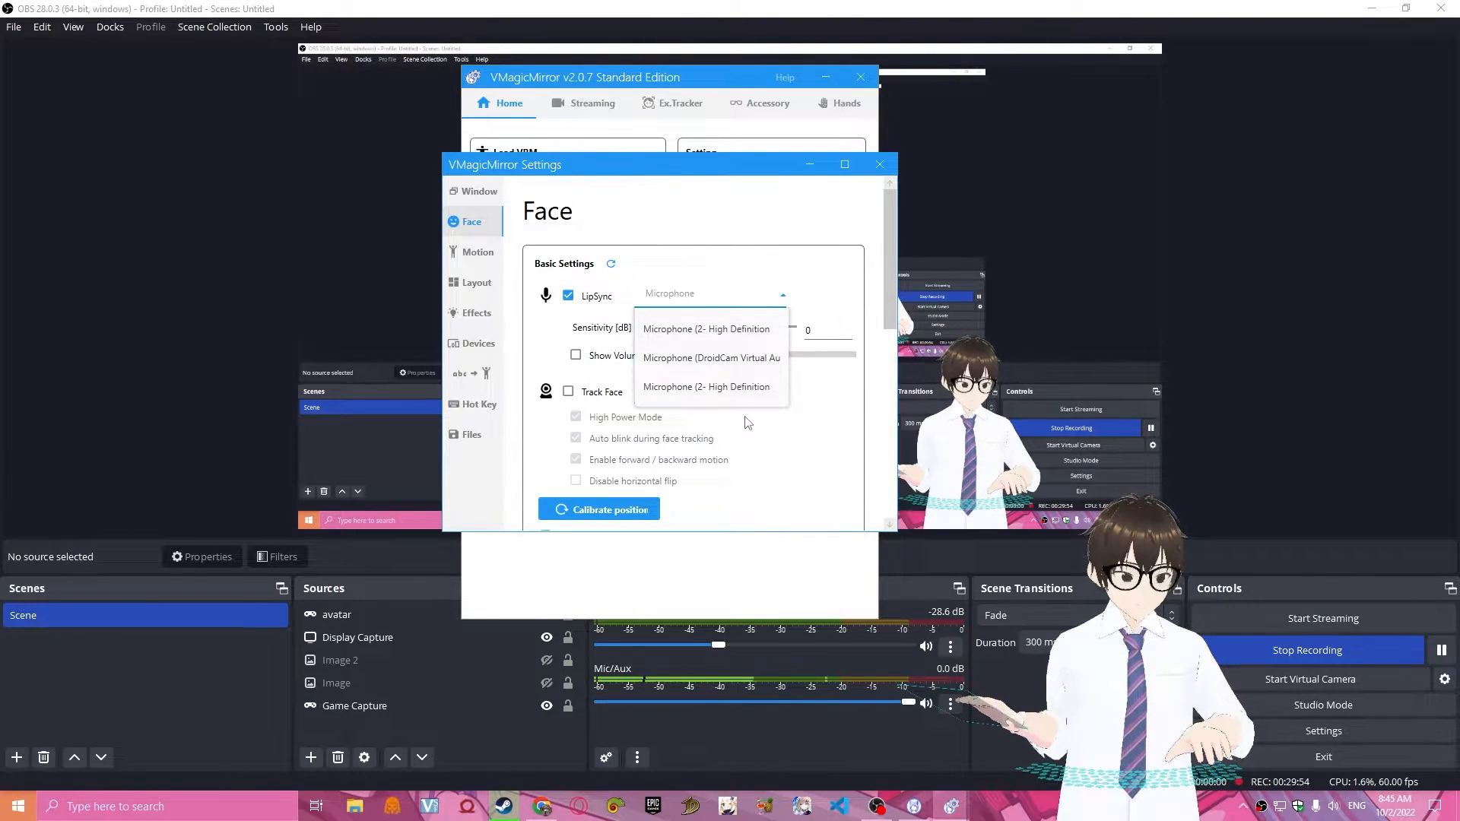
{"action": "left_click", "coordinate": [711, 389]}
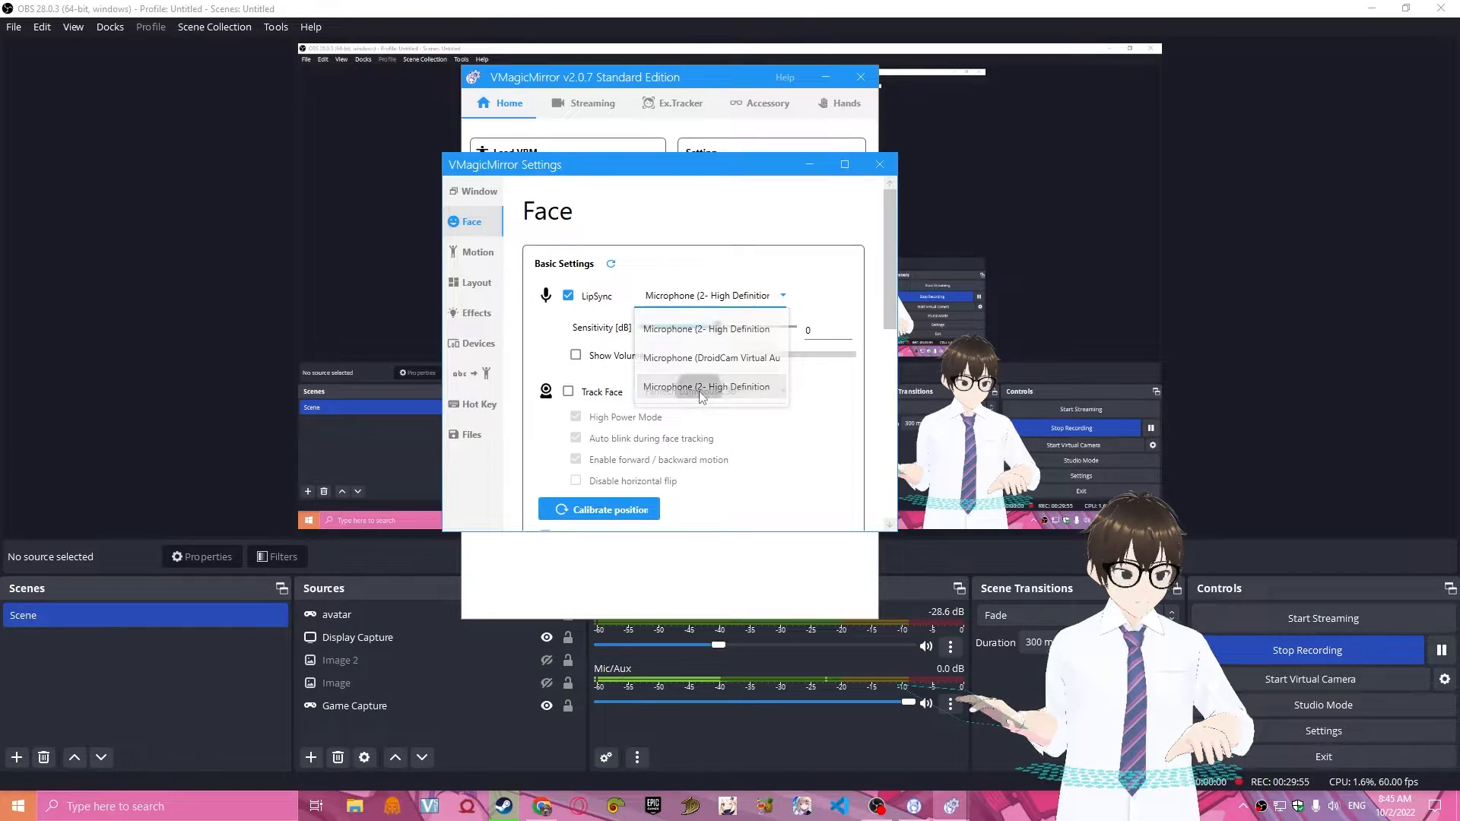
{"action": "left_click", "coordinate": [764, 300]}
{"action": "left_click", "coordinate": [753, 334]}
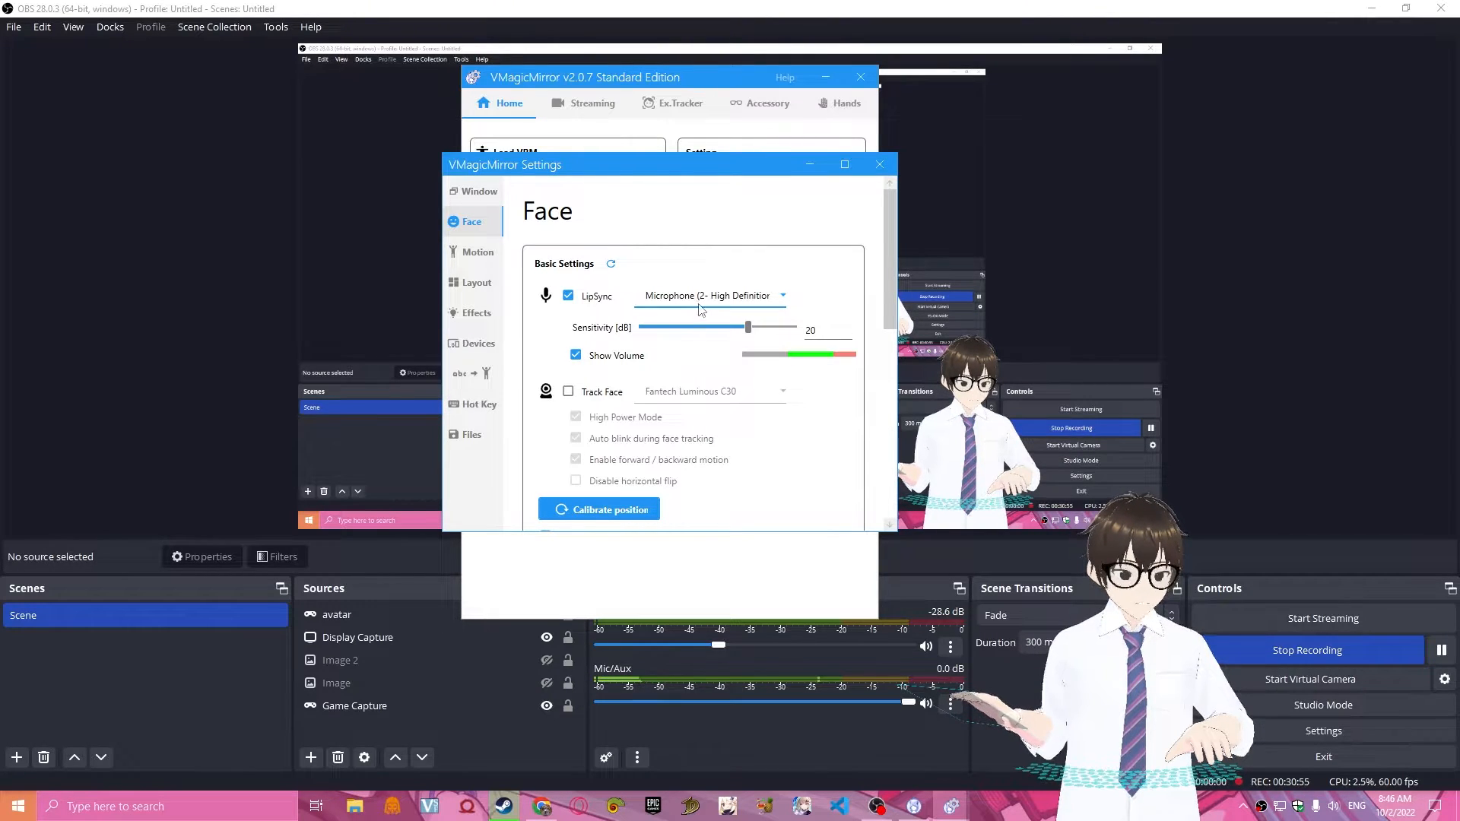
{"action": "left_click", "coordinate": [700, 304]}
{"action": "left_click", "coordinate": [694, 329]}
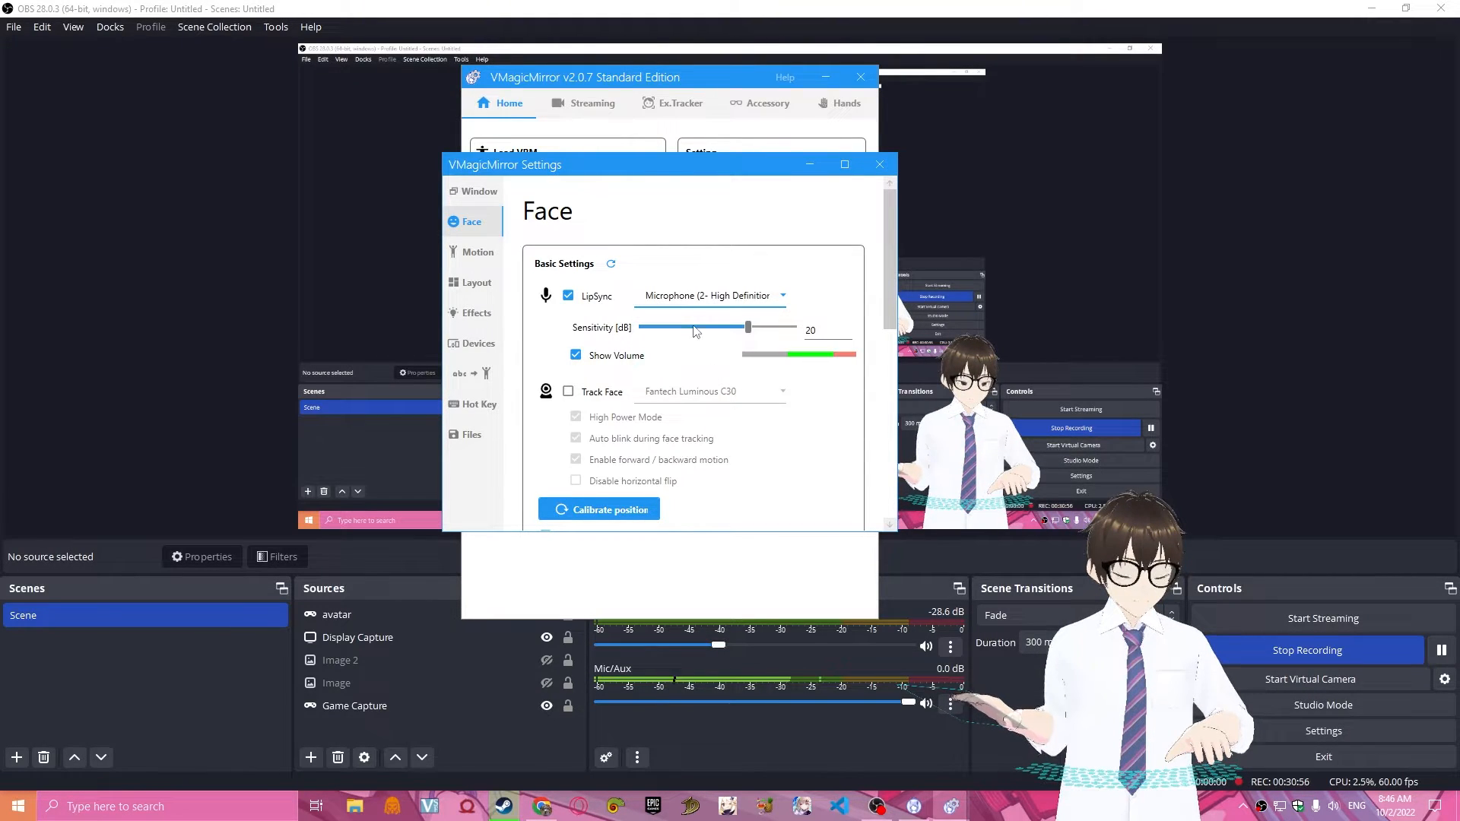
{"action": "left_click", "coordinate": [587, 303]}
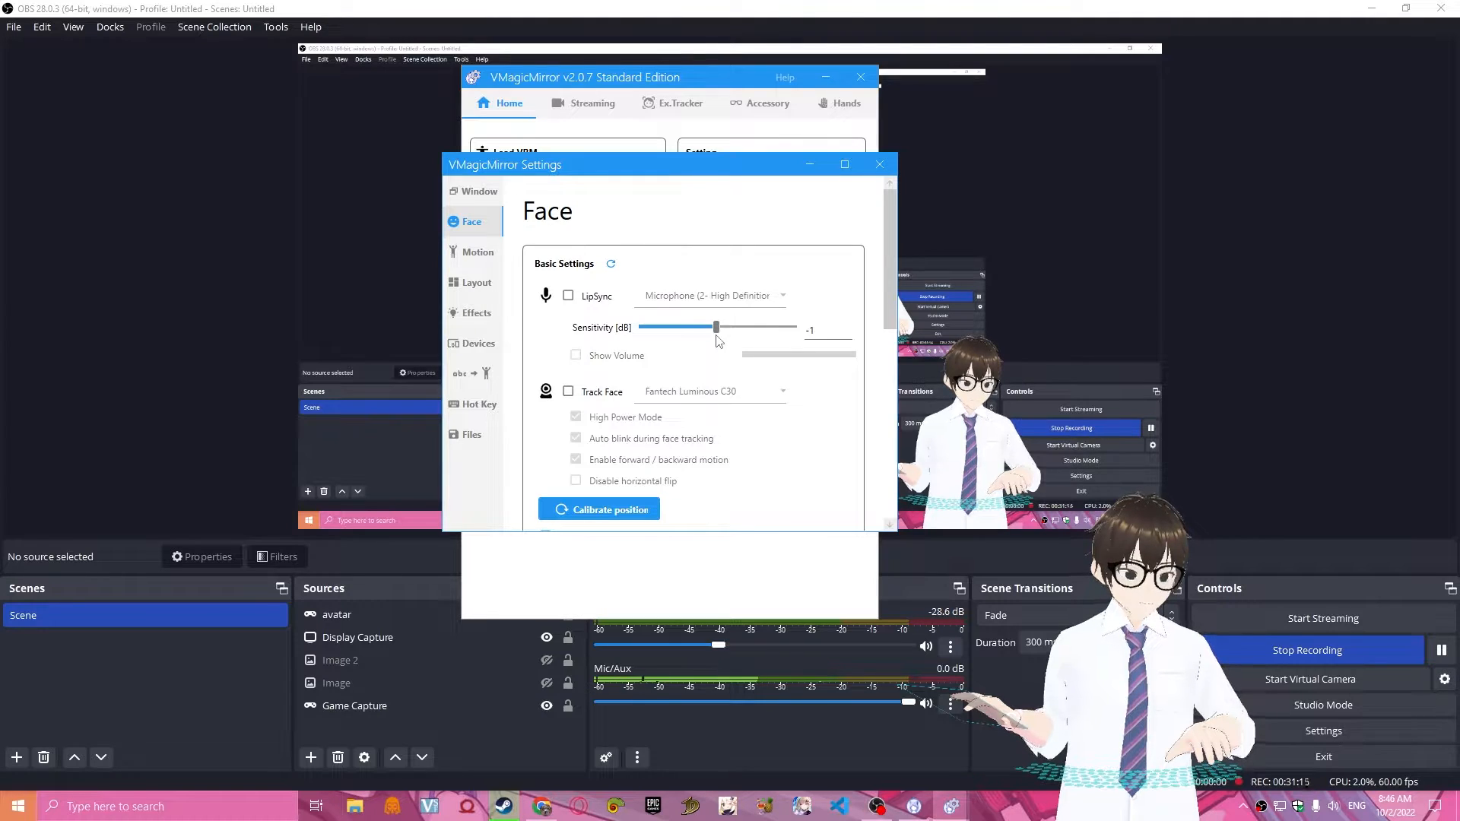
Try enabling Track Face with the Fantech Luminous C30 webcam and switch it back off.
{"action": "left_click", "coordinate": [567, 392]}
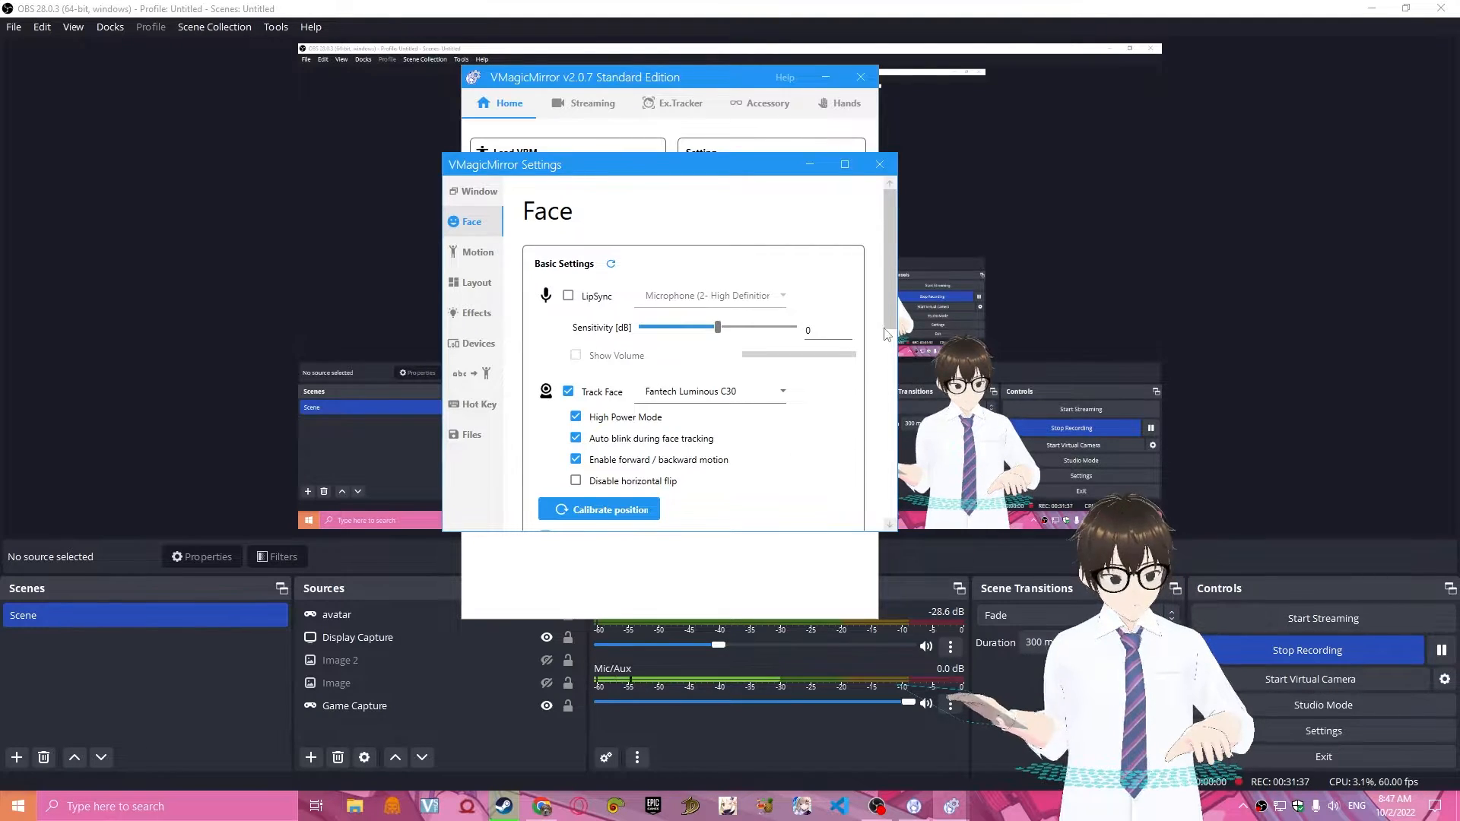
{"action": "scroll", "coordinate": [890, 342], "scroll_direction": "down", "scroll_amount": 1}
{"action": "scroll", "coordinate": [889, 342], "scroll_direction": "down", "scroll_amount": 3}
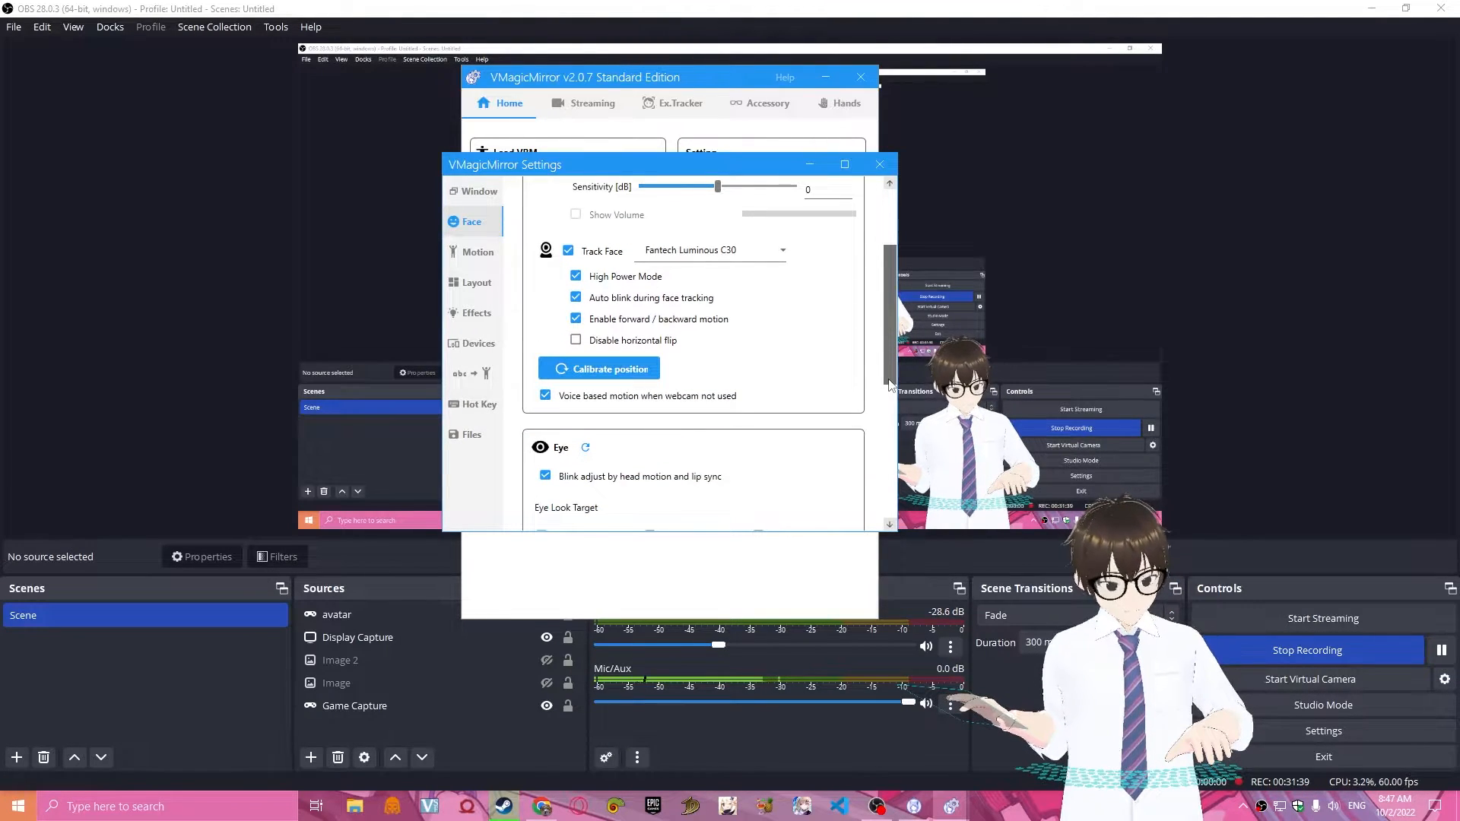
{"action": "left_click", "coordinate": [568, 251]}
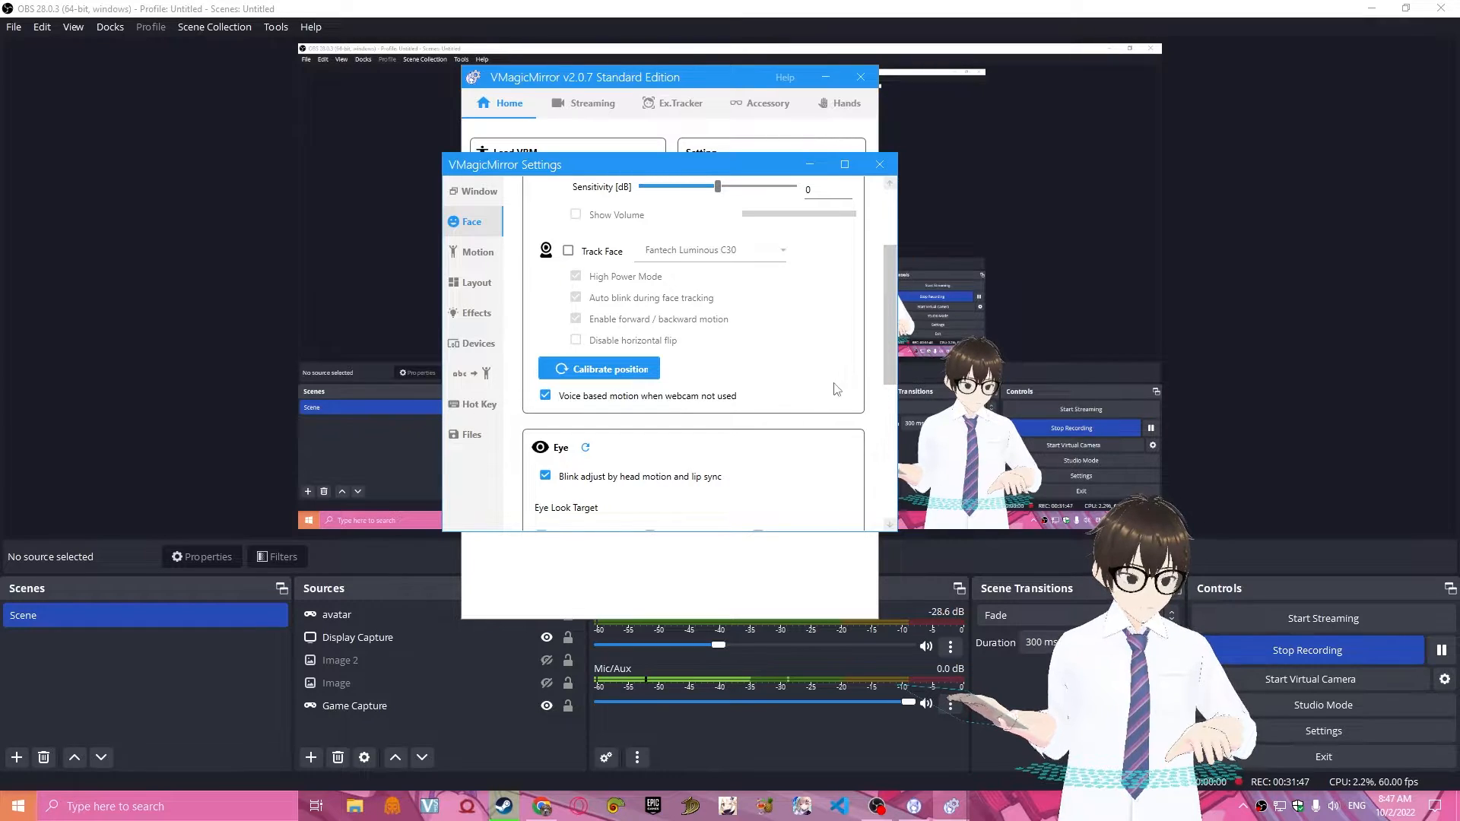
Examine the Eye and BlendShape options in the Face settings.
{"action": "scroll", "coordinate": [831, 456], "scroll_direction": "down", "scroll_amount": 3}
{"action": "scroll", "coordinate": [572, 319], "scroll_direction": "down", "scroll_amount": 2}
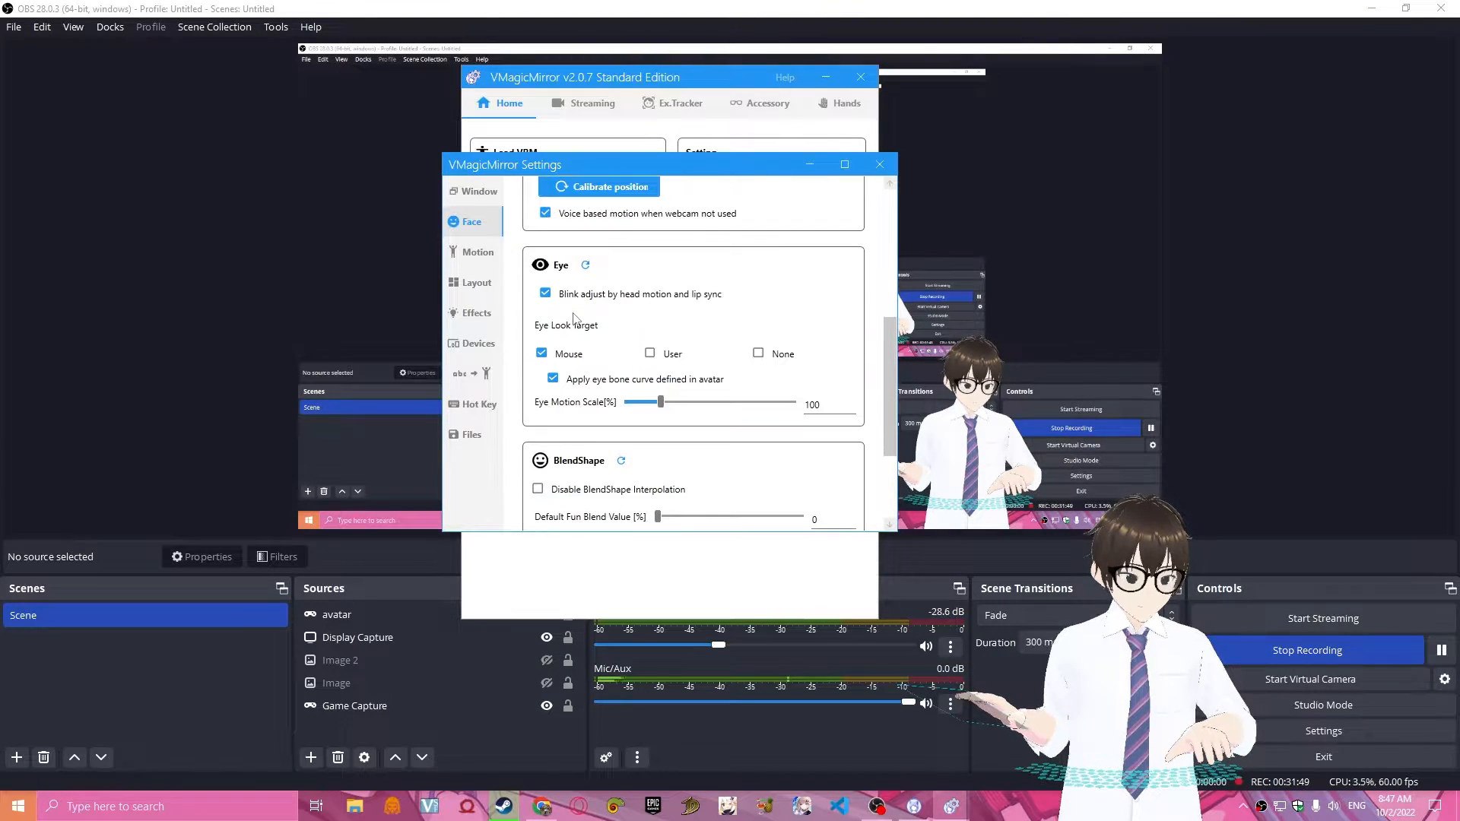
{"action": "scroll", "coordinate": [887, 374], "scroll_direction": "down", "scroll_amount": 4}
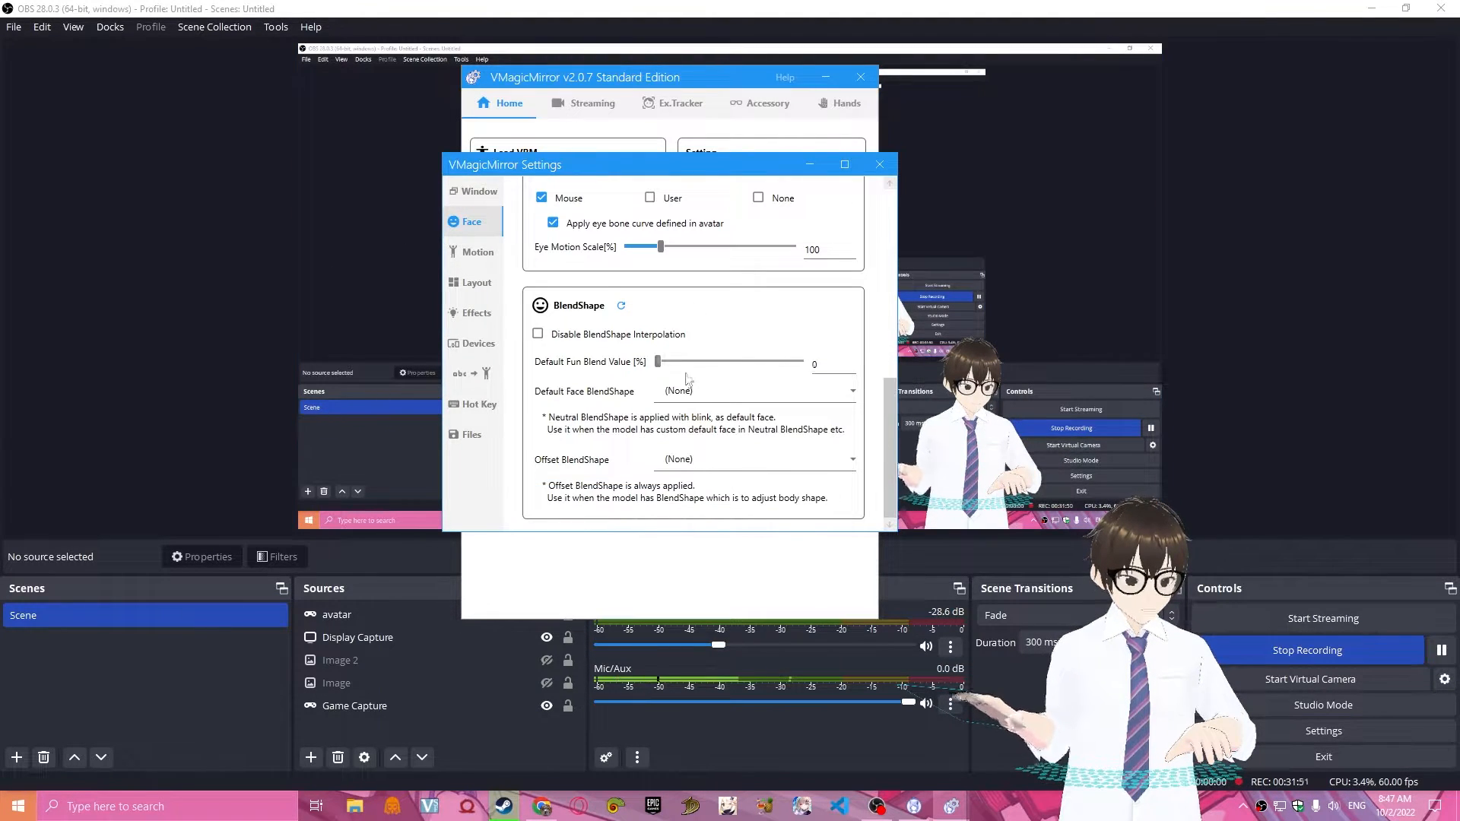
{"action": "scroll", "coordinate": [879, 323], "scroll_direction": "up", "scroll_amount": 3}
{"action": "scroll", "coordinate": [879, 323], "scroll_direction": "up", "scroll_amount": 4}
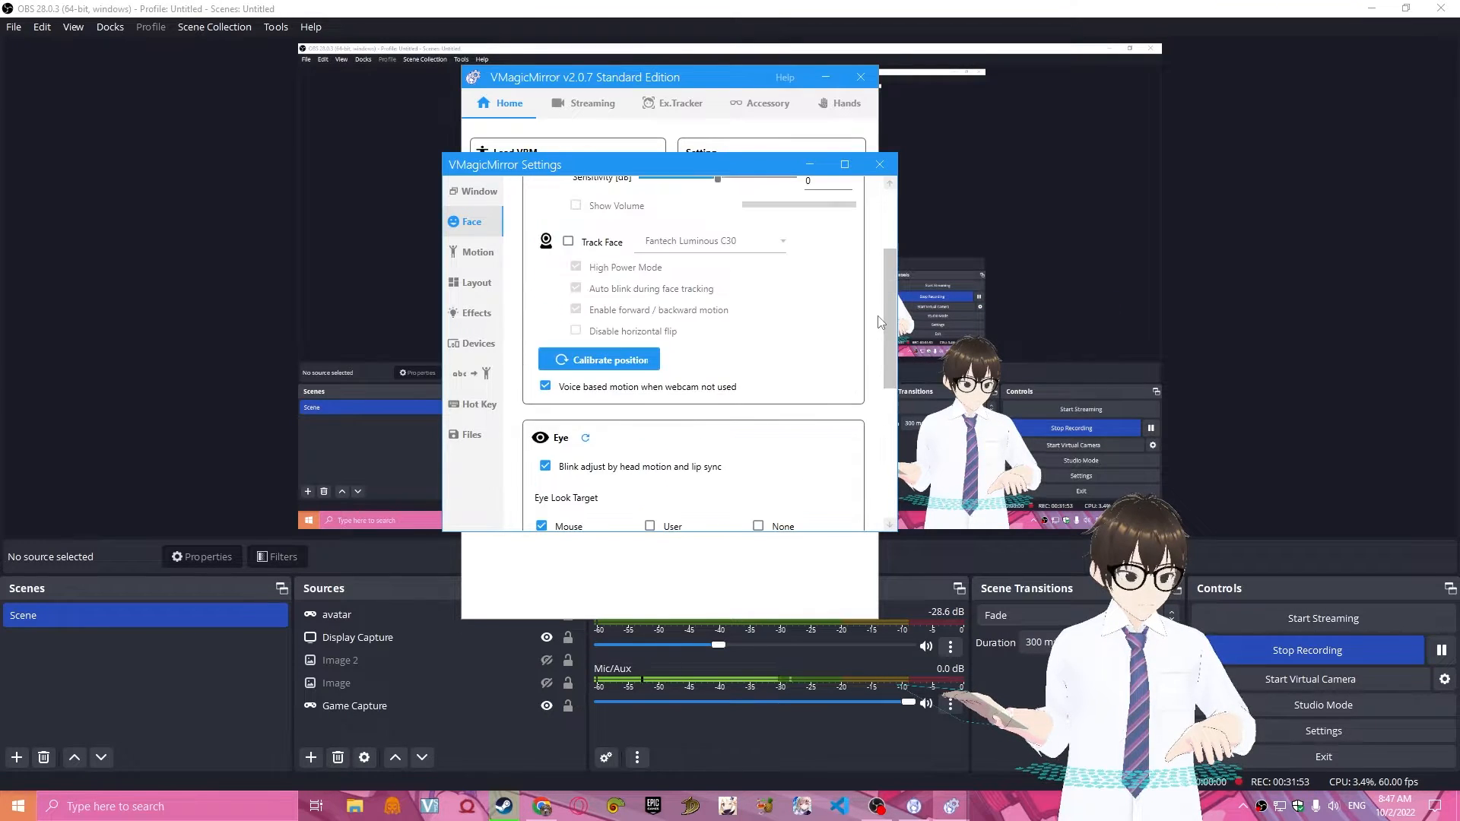
{"action": "scroll", "coordinate": [880, 321], "scroll_direction": "up", "scroll_amount": 2}
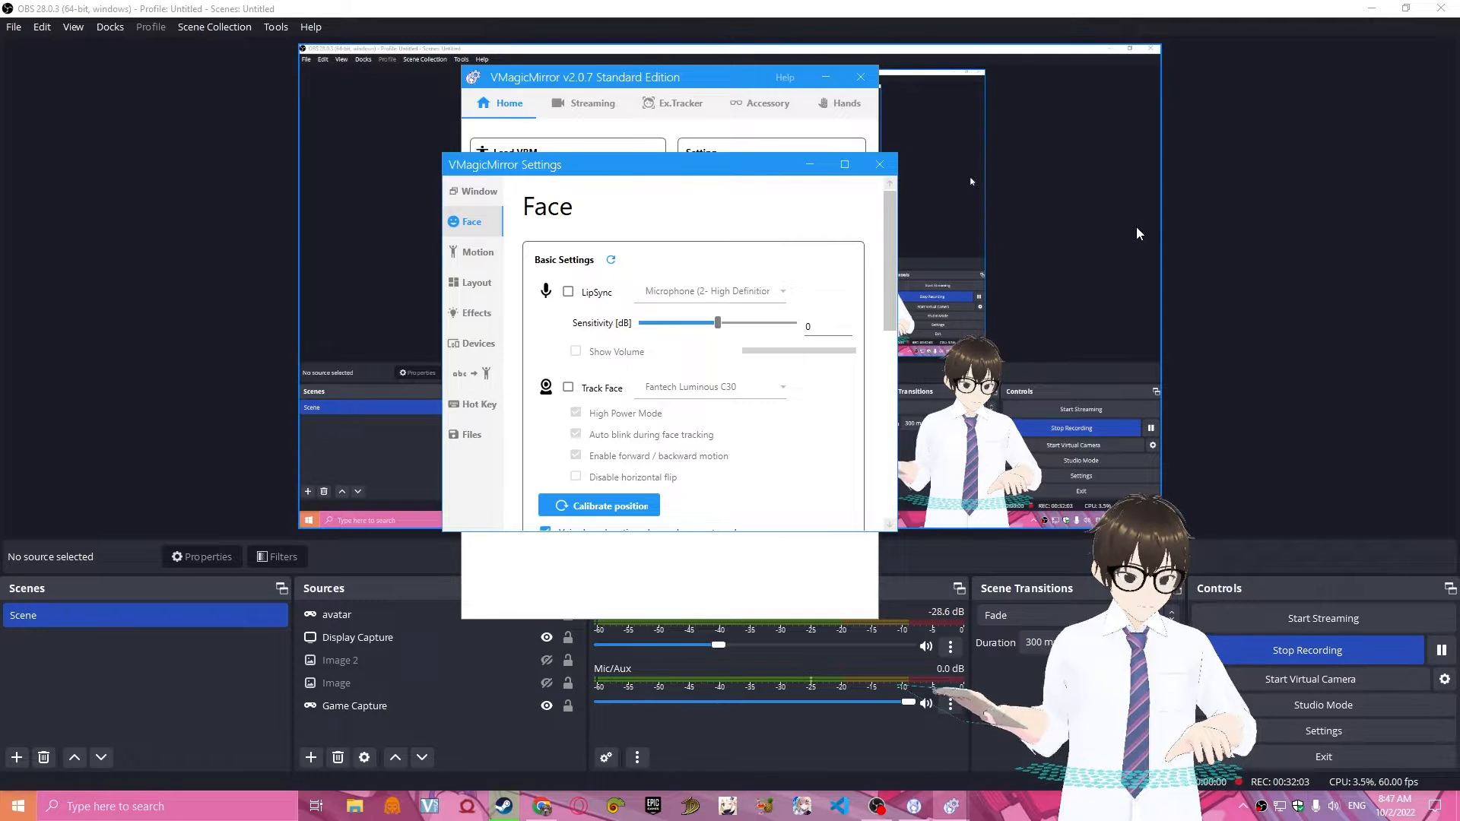
Examine the Upper Body, Arm and Hand options in the Motion settings and the camera and device visibility options in the Layout settings.
{"action": "left_click", "coordinate": [467, 254]}
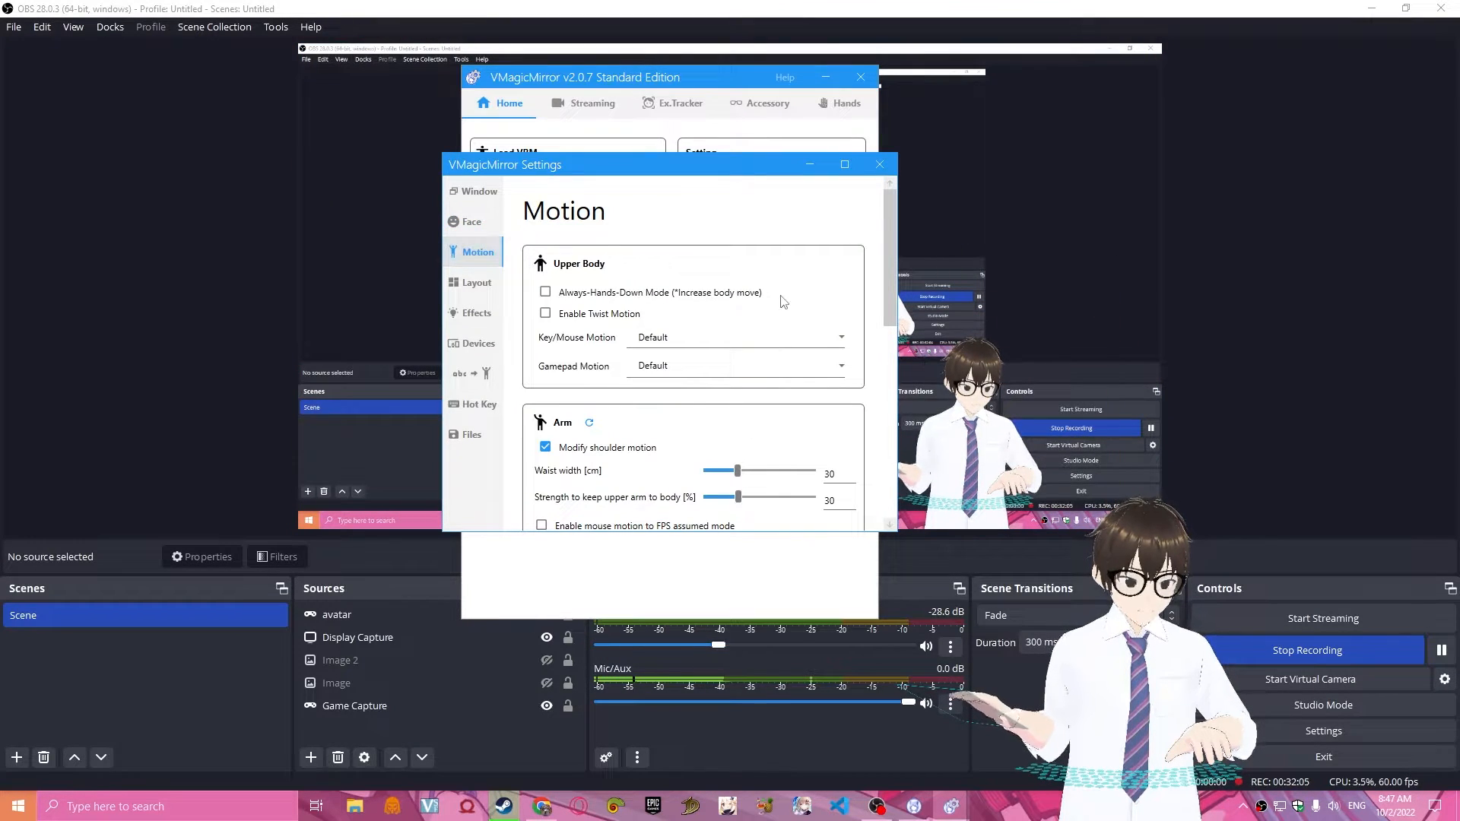
{"action": "scroll", "coordinate": [855, 304], "scroll_direction": "down", "scroll_amount": 5}
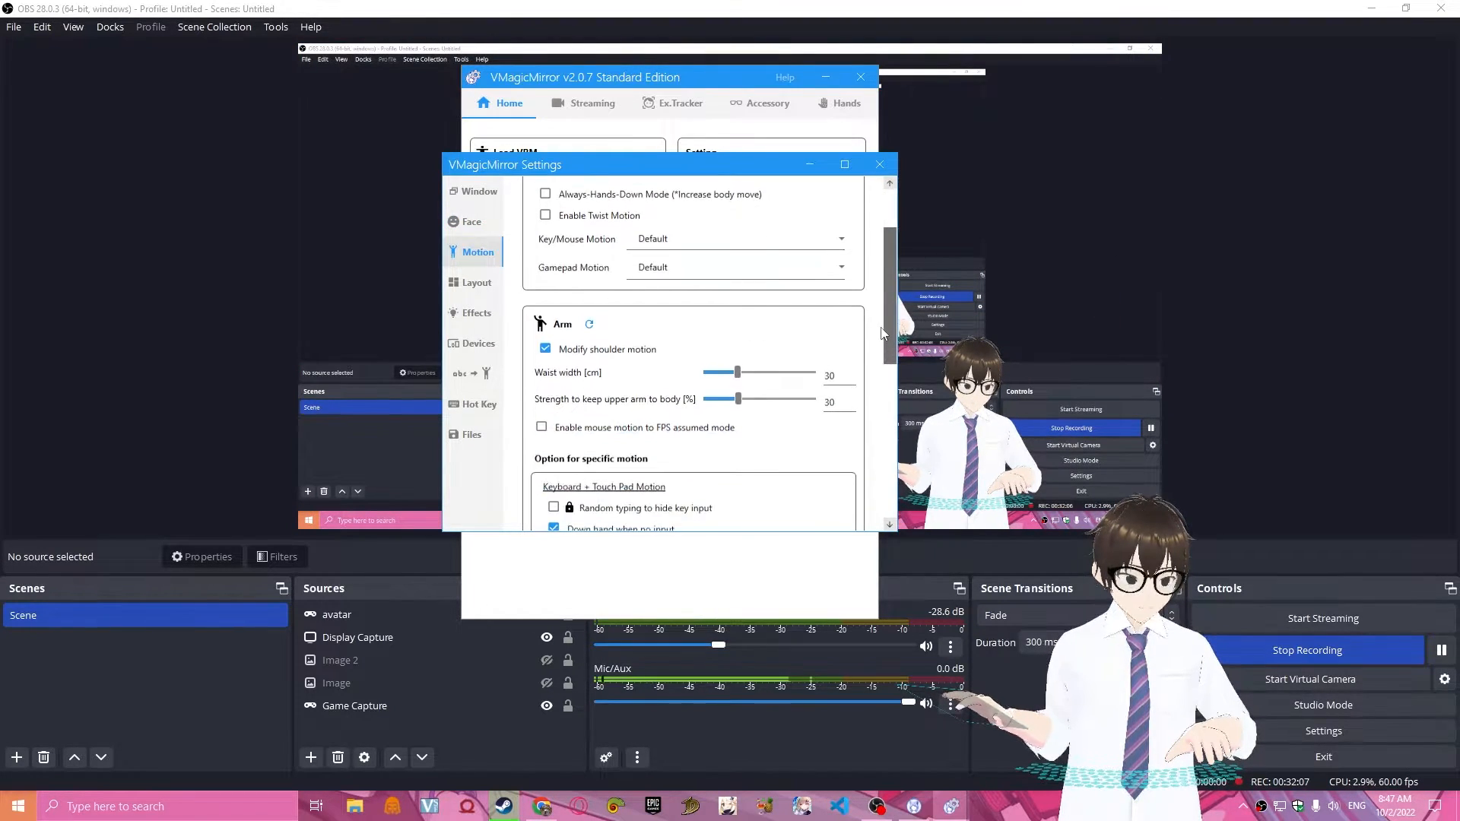
{"action": "scroll", "coordinate": [865, 426], "scroll_direction": "down", "scroll_amount": 1}
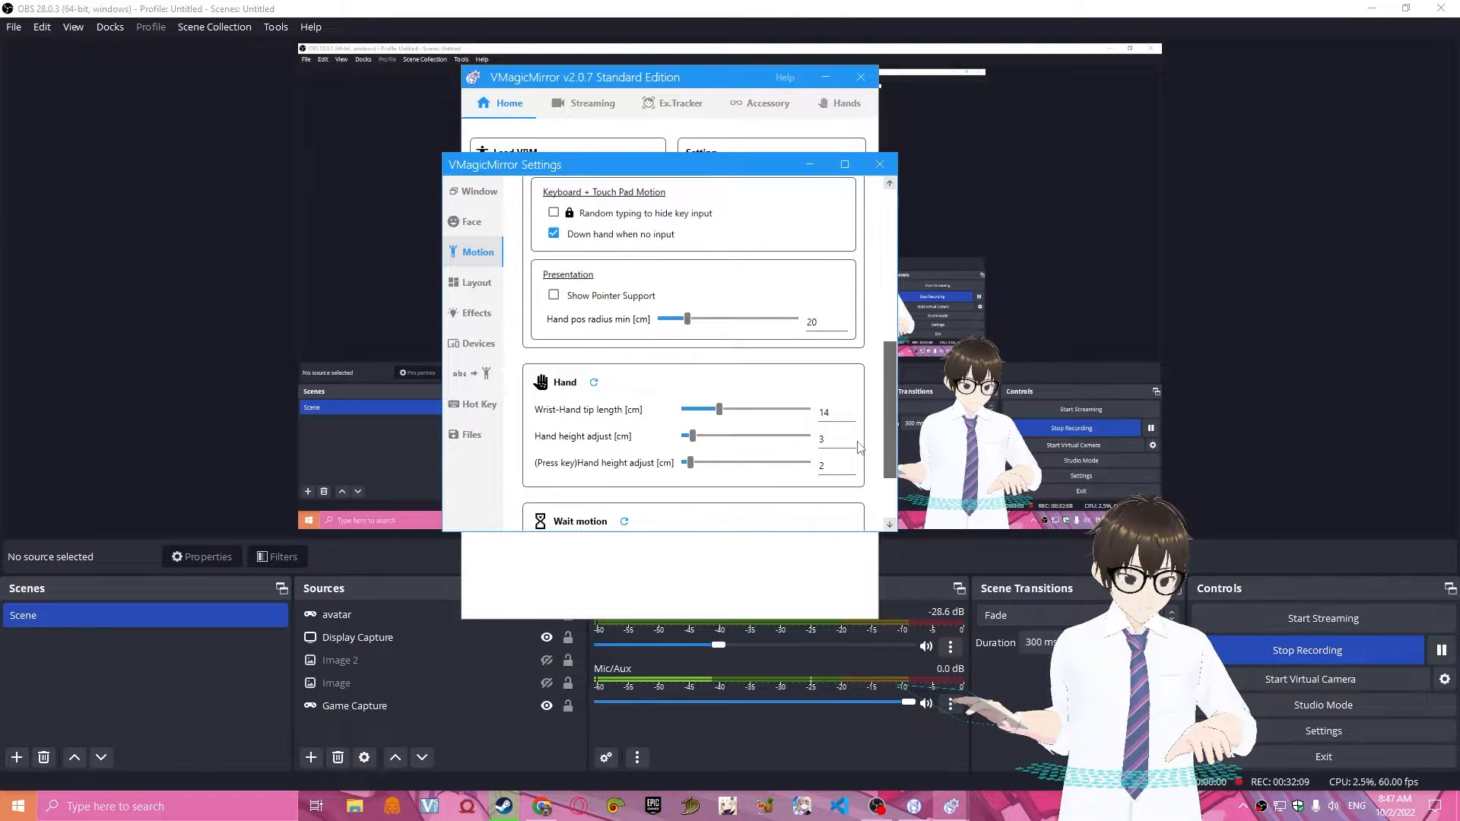
{"action": "scroll", "coordinate": [860, 487], "scroll_direction": "down", "scroll_amount": 2}
{"action": "scroll", "coordinate": [874, 395], "scroll_direction": "up", "scroll_amount": 8}
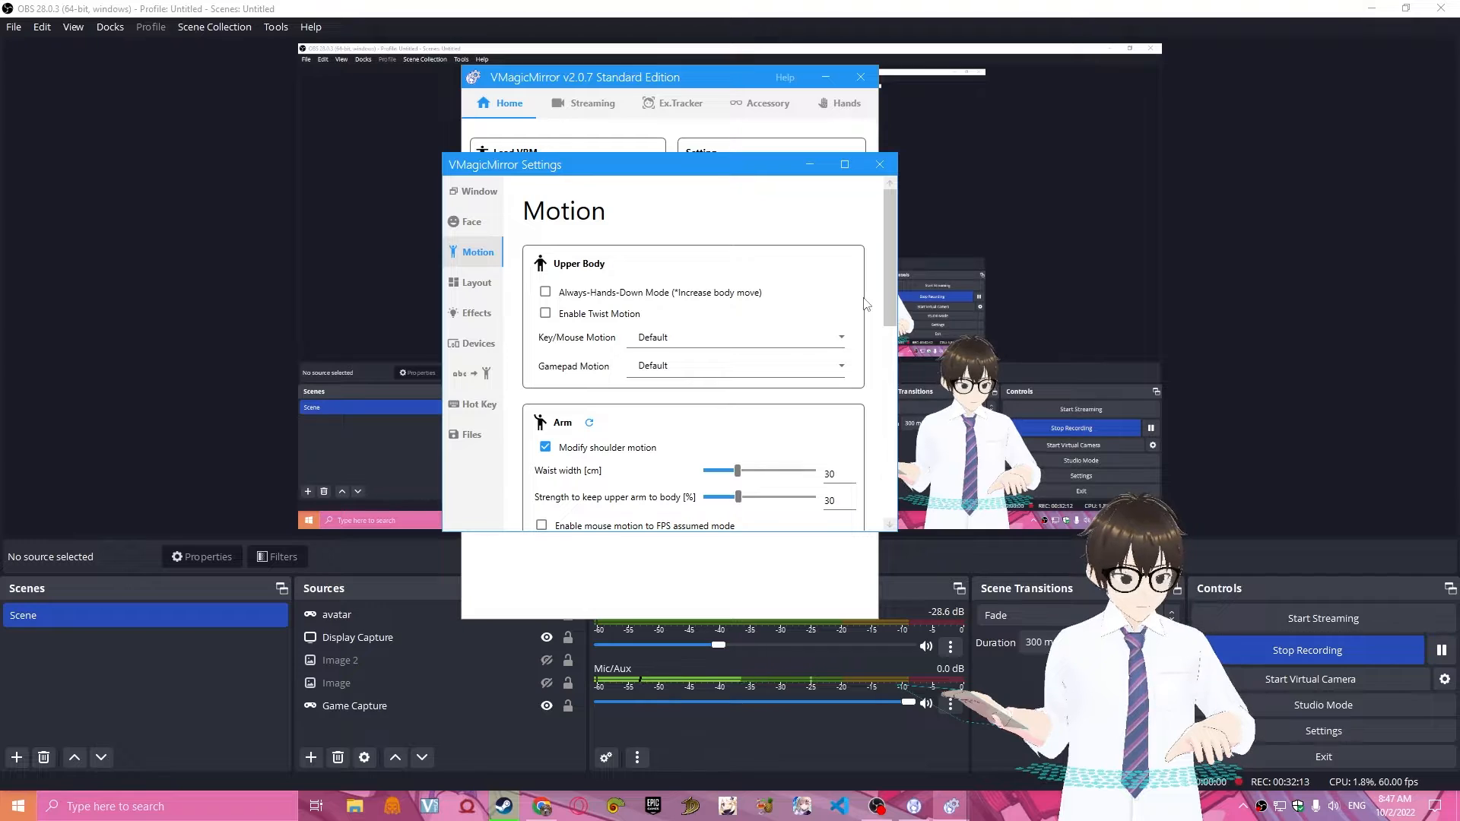
{"action": "left_click", "coordinate": [477, 282]}
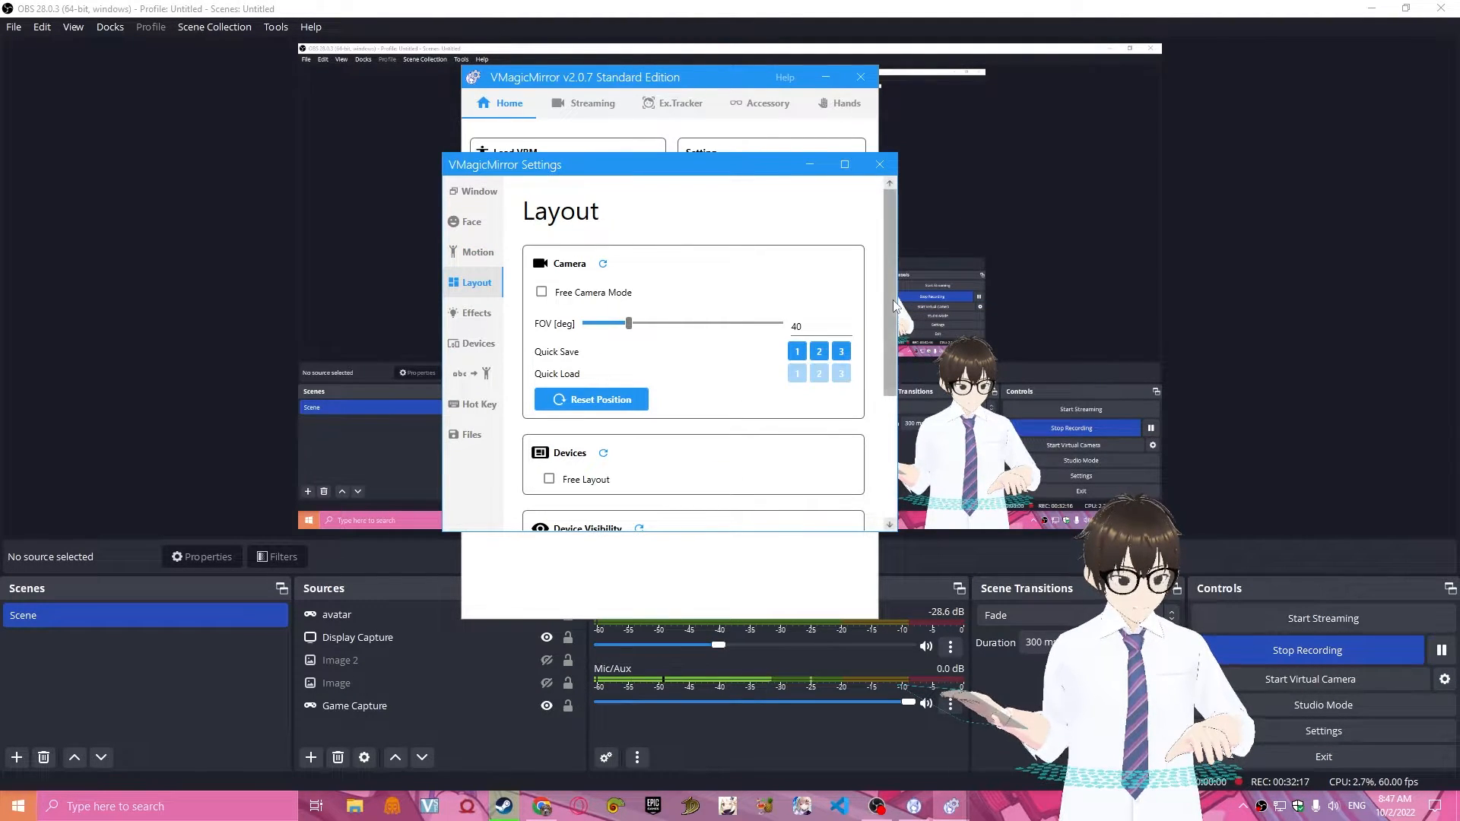
{"action": "scroll", "coordinate": [884, 396], "scroll_direction": "down", "scroll_amount": 3}
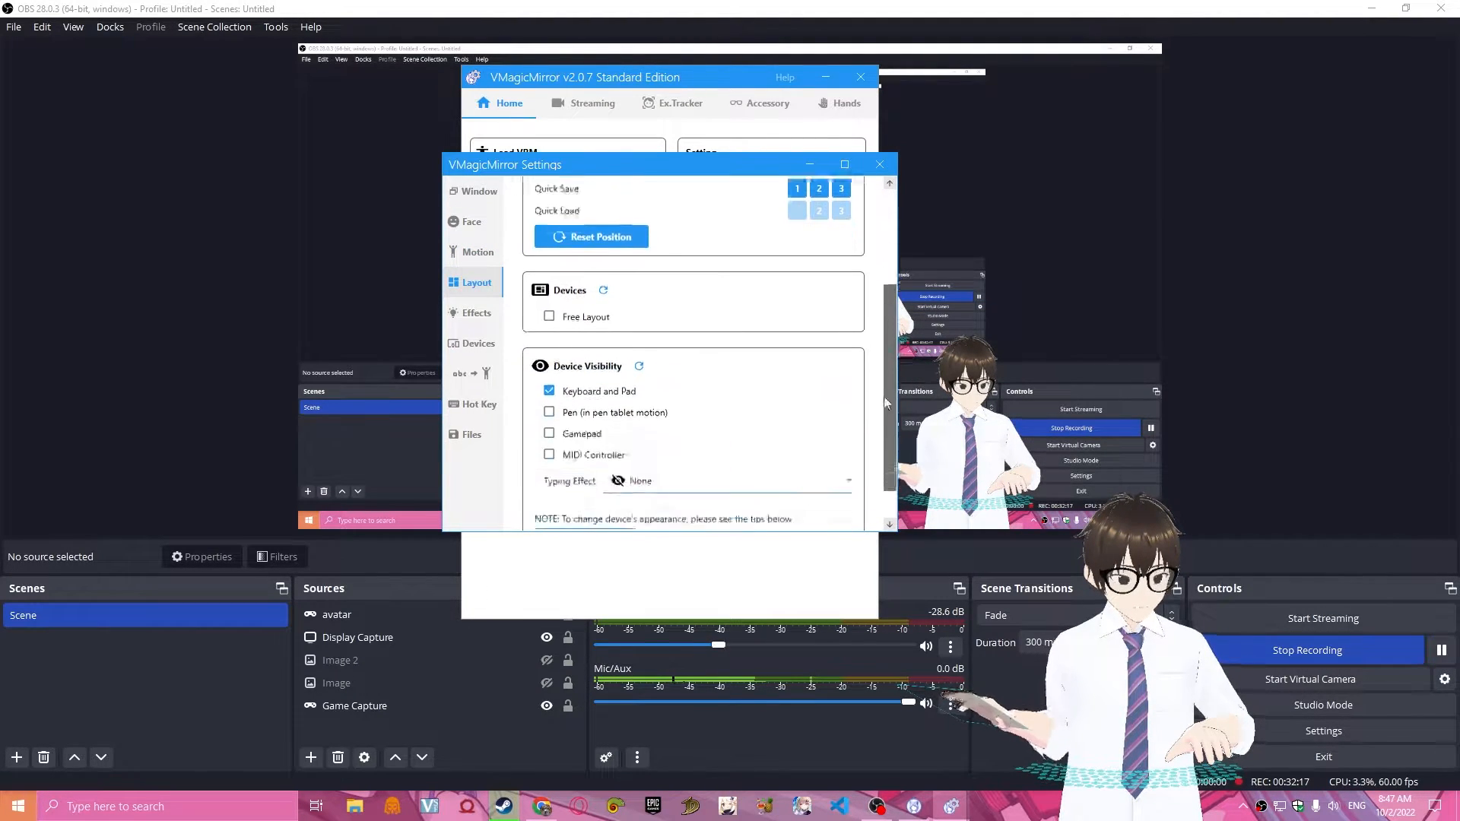
Examine the image quality levels offered in the Effects settings, leaving the quality at Medium.
{"action": "left_click", "coordinate": [476, 343]}
{"action": "left_click", "coordinate": [475, 310]}
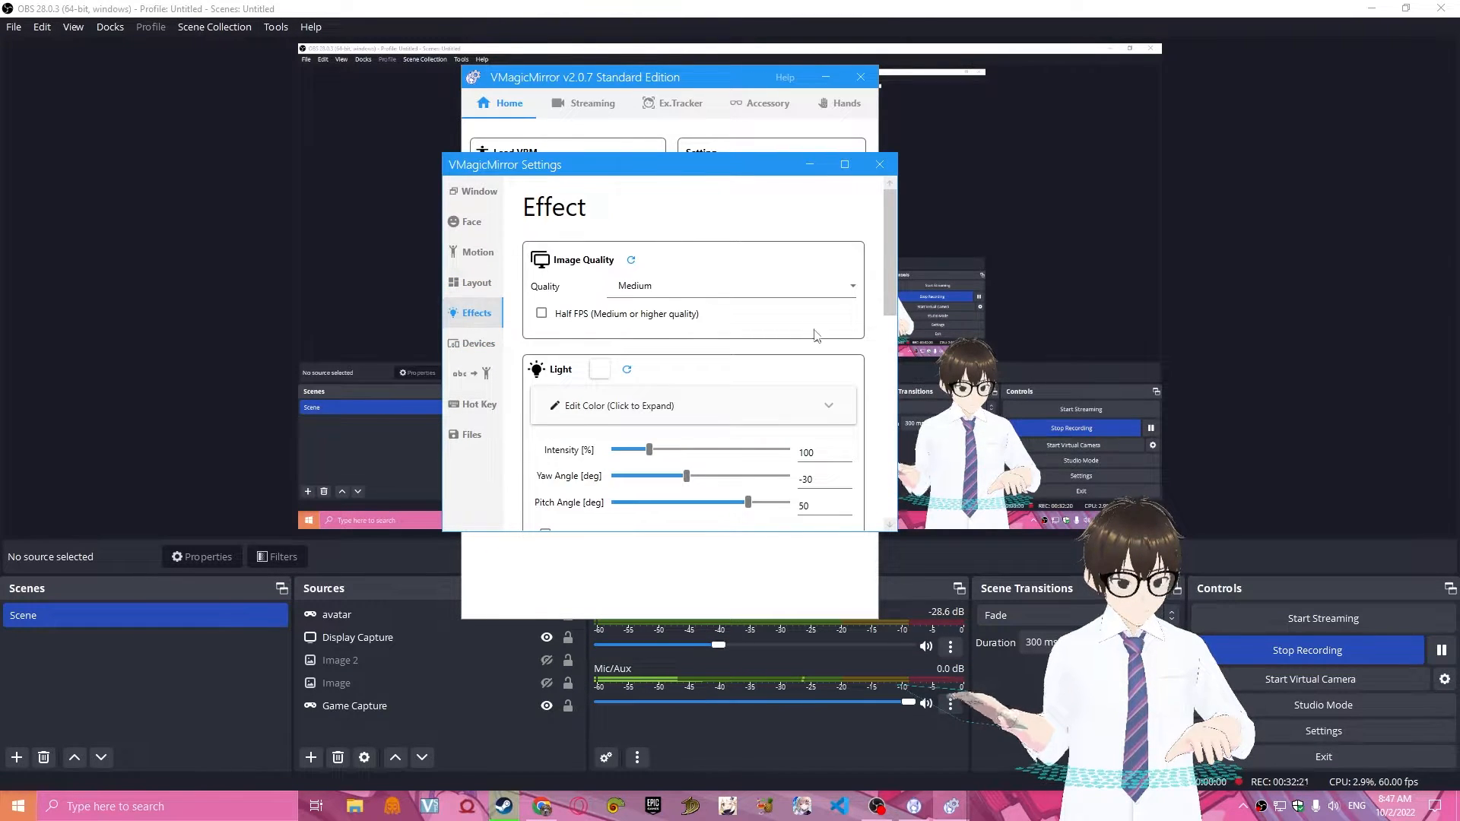
{"action": "left_click", "coordinate": [722, 295]}
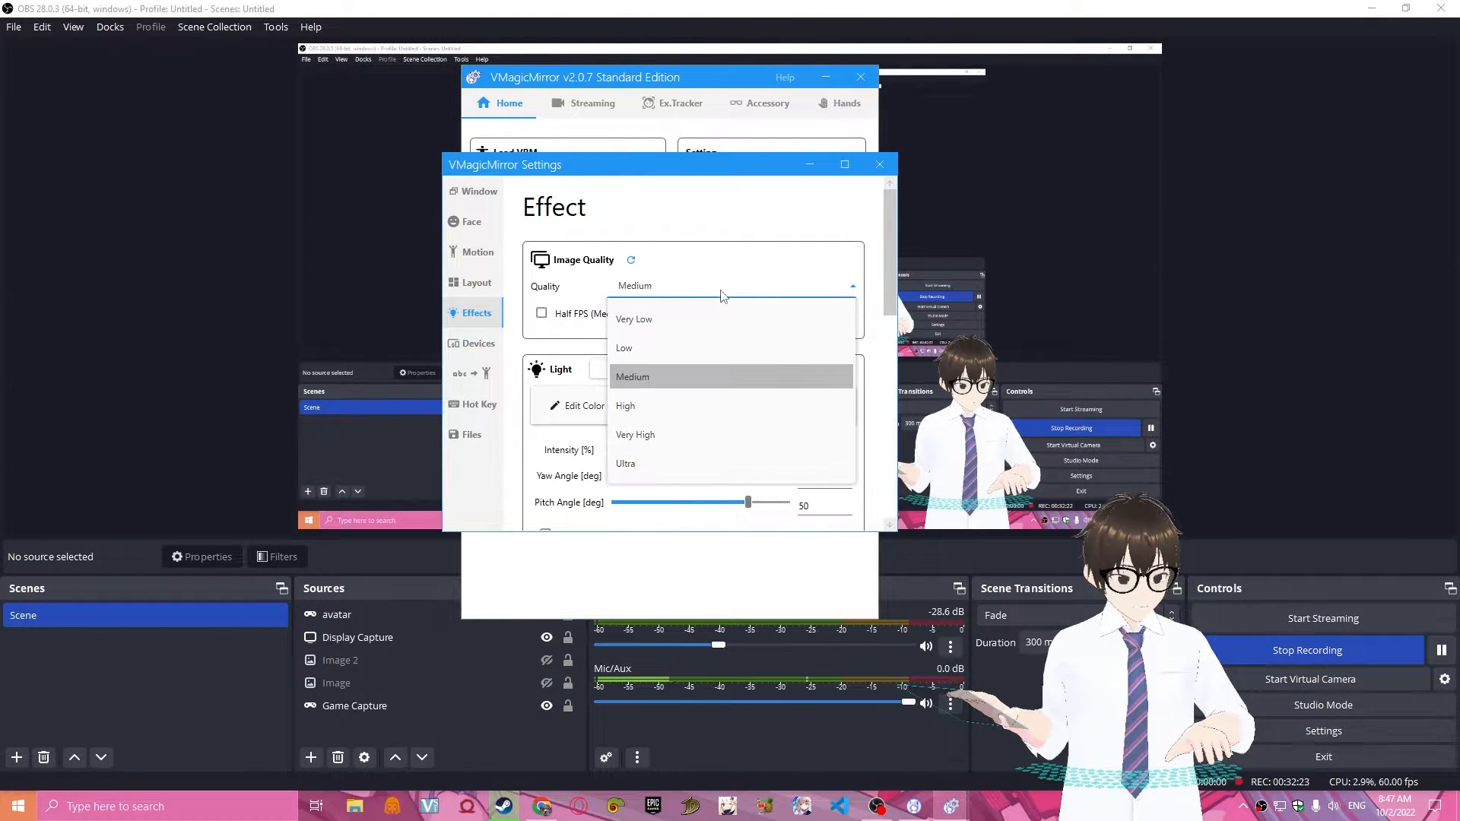
{"action": "left_click", "coordinate": [723, 295]}
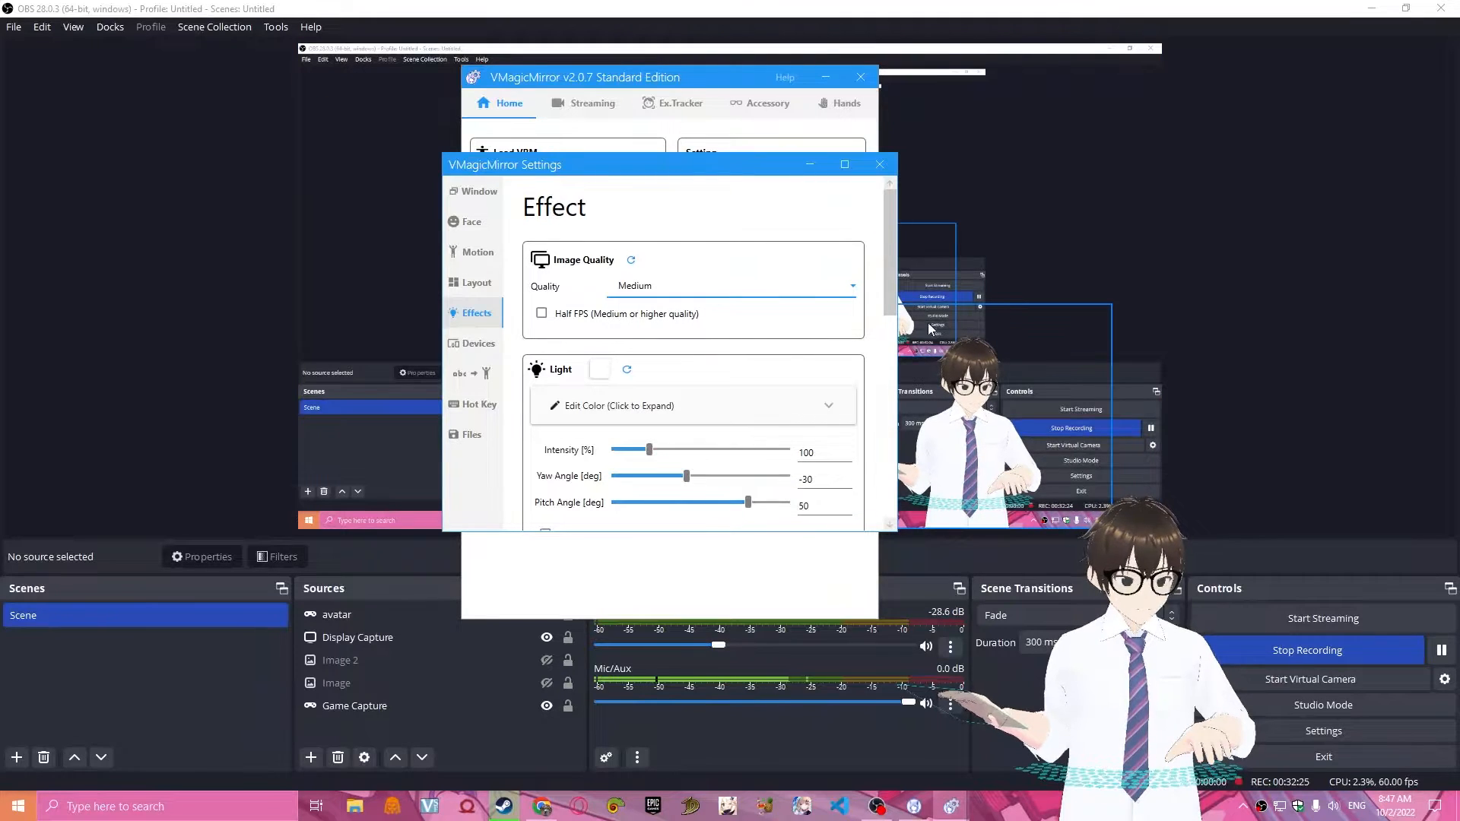
{"action": "left_click", "coordinate": [789, 295]}
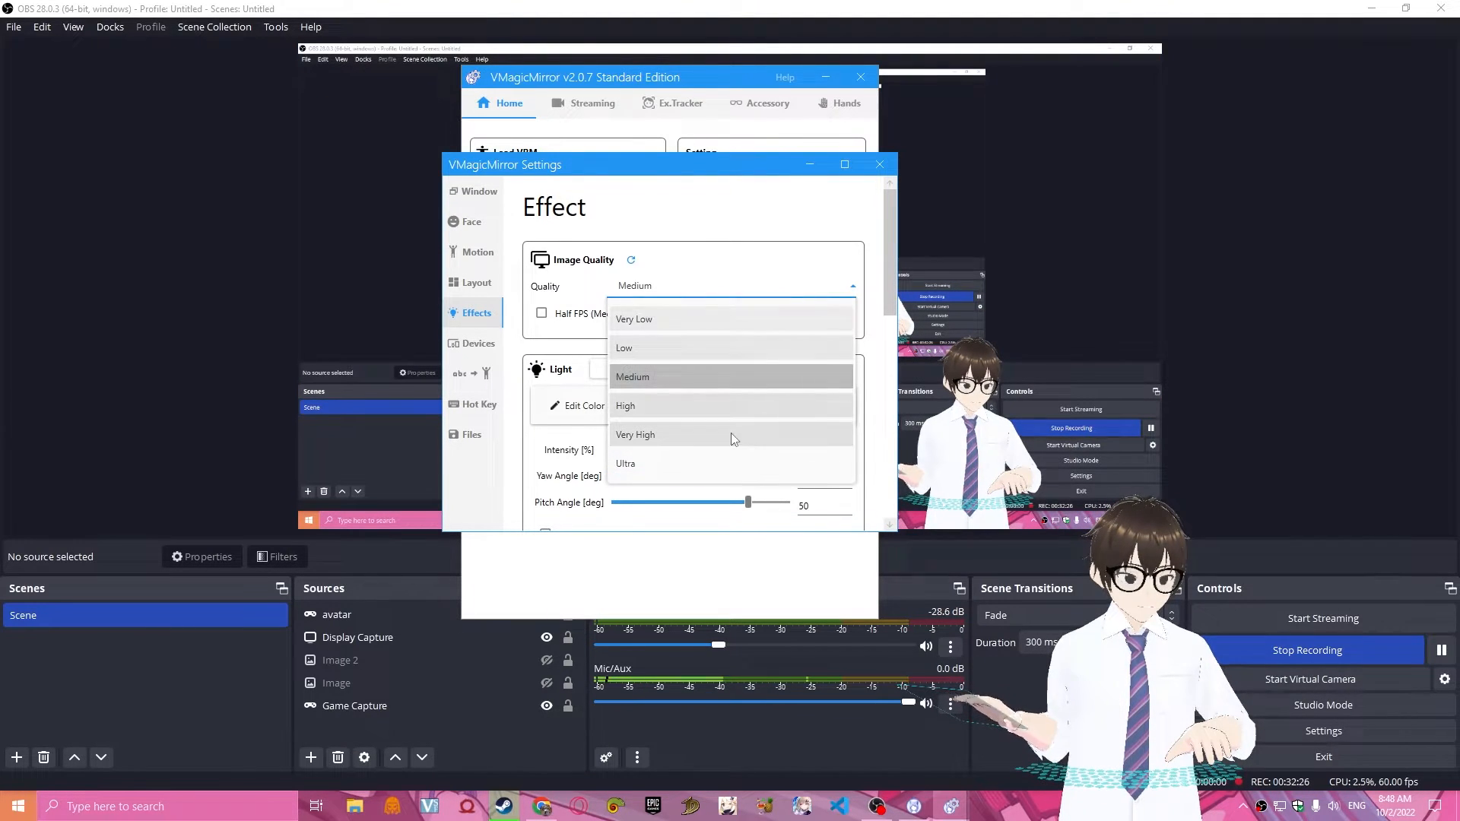
{"action": "left_click", "coordinate": [755, 304]}
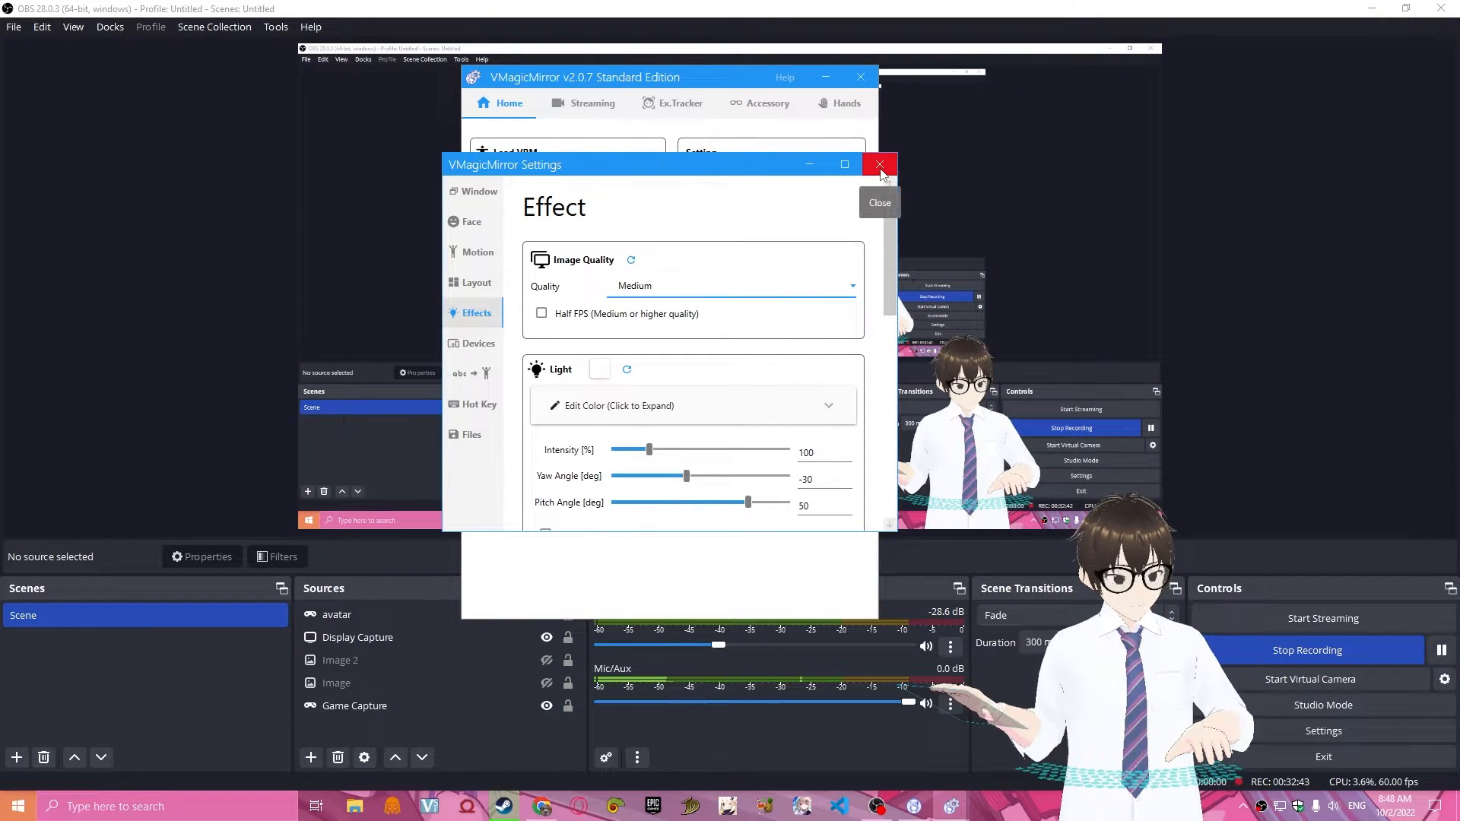
Try showing the OBS preview in a fullscreen projector and close it.
{"action": "right_click", "coordinate": [989, 195]}
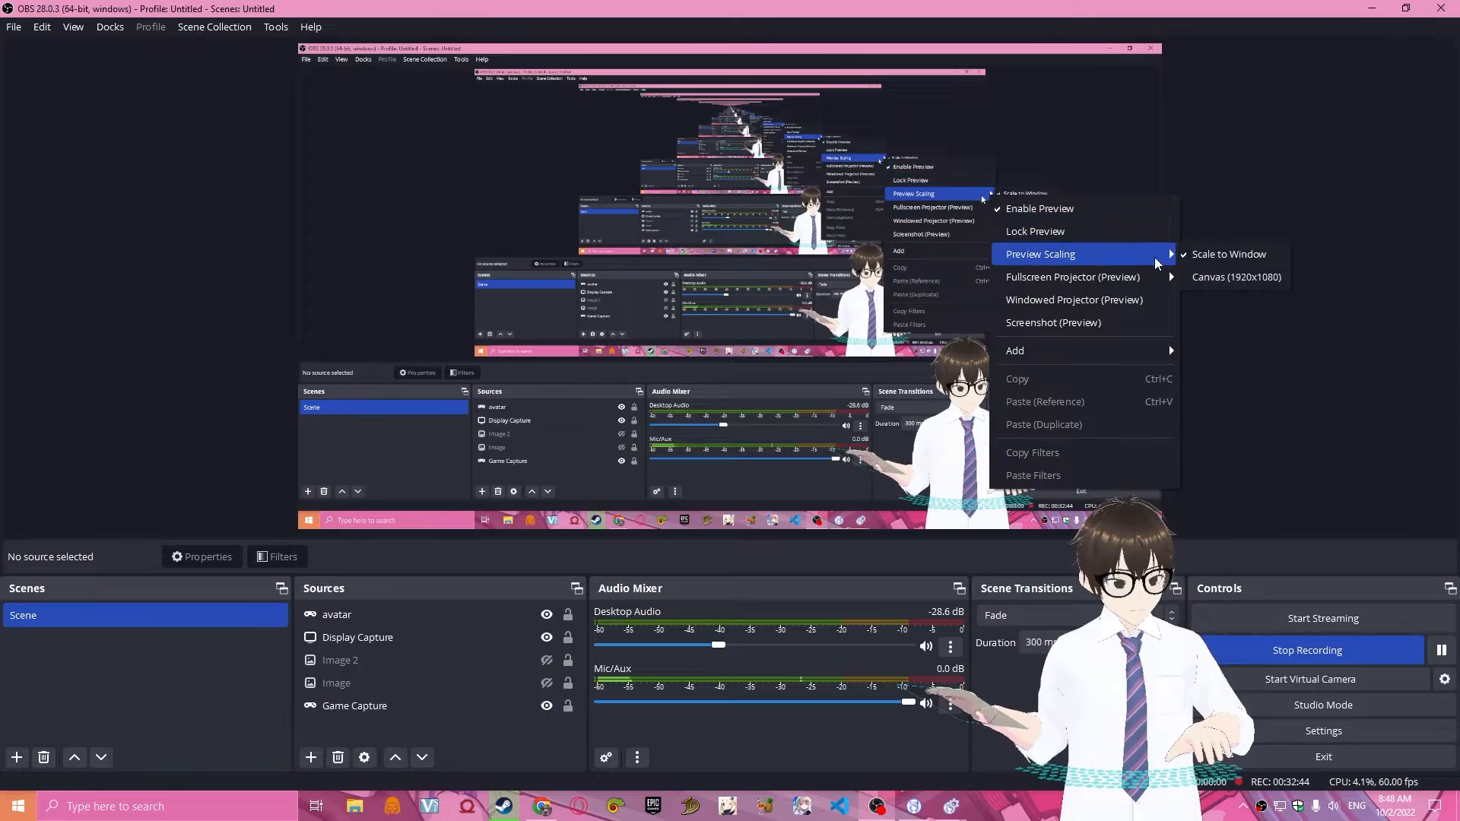
{"action": "mouse_move", "coordinate": [1125, 278]}
{"action": "left_click", "coordinate": [1197, 277]}
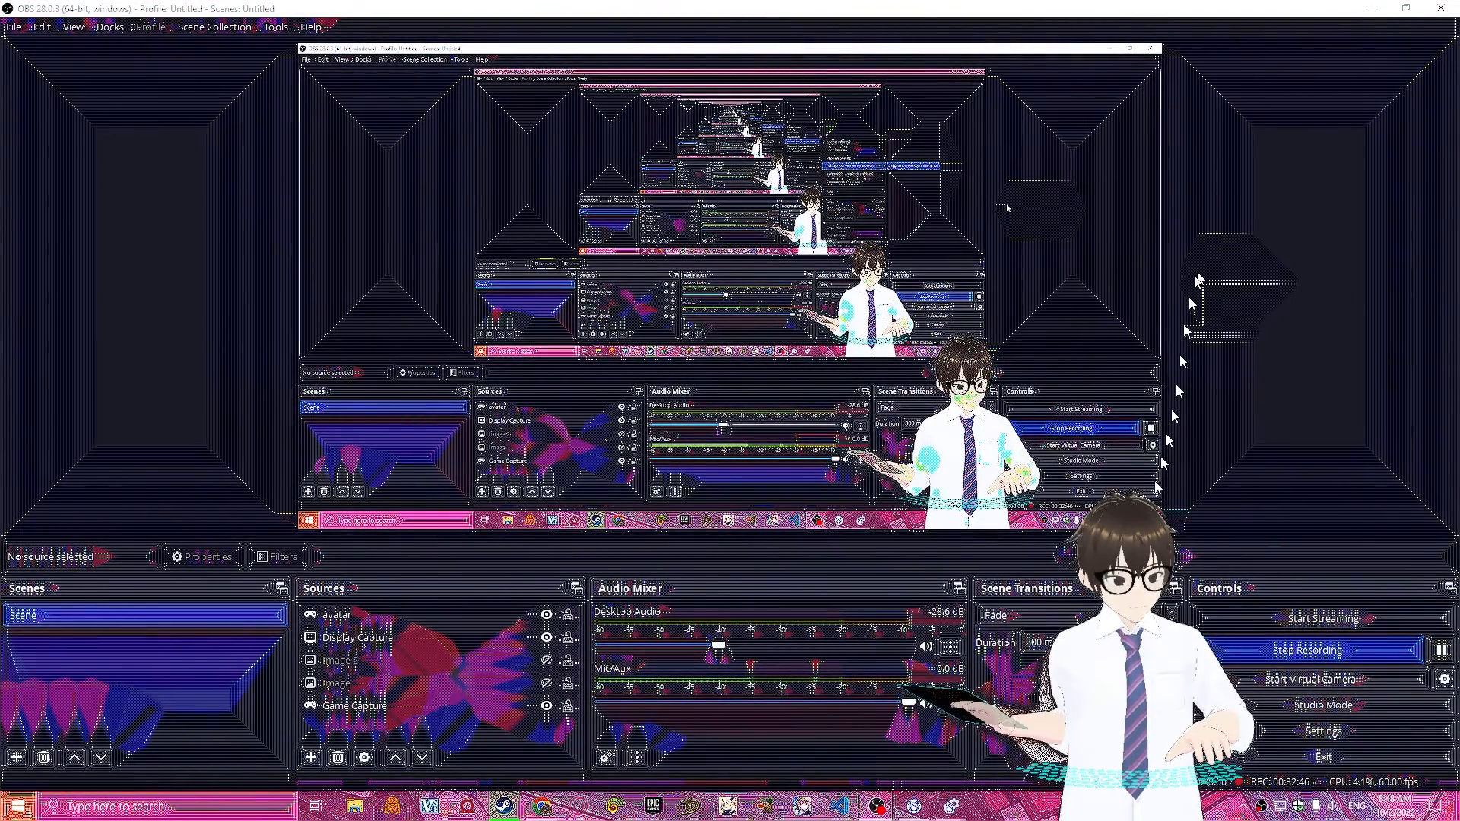
{"action": "key", "text": "Escape"}
Try showing the OBS preview in a windowed projector, enlarge and reposition the window, and close it.
{"action": "right_click", "coordinate": [982, 249]}
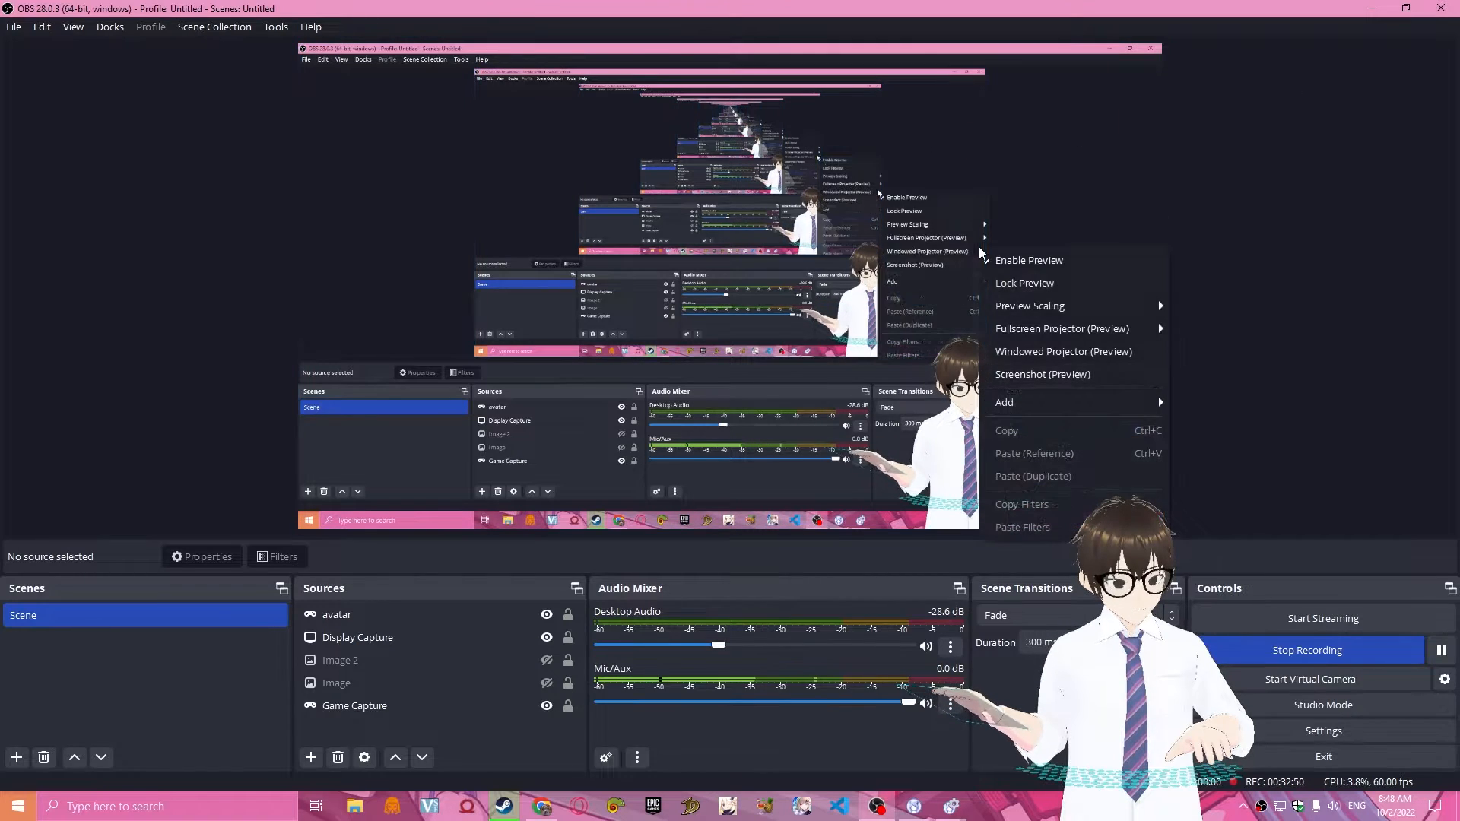
{"action": "left_click", "coordinate": [1140, 358]}
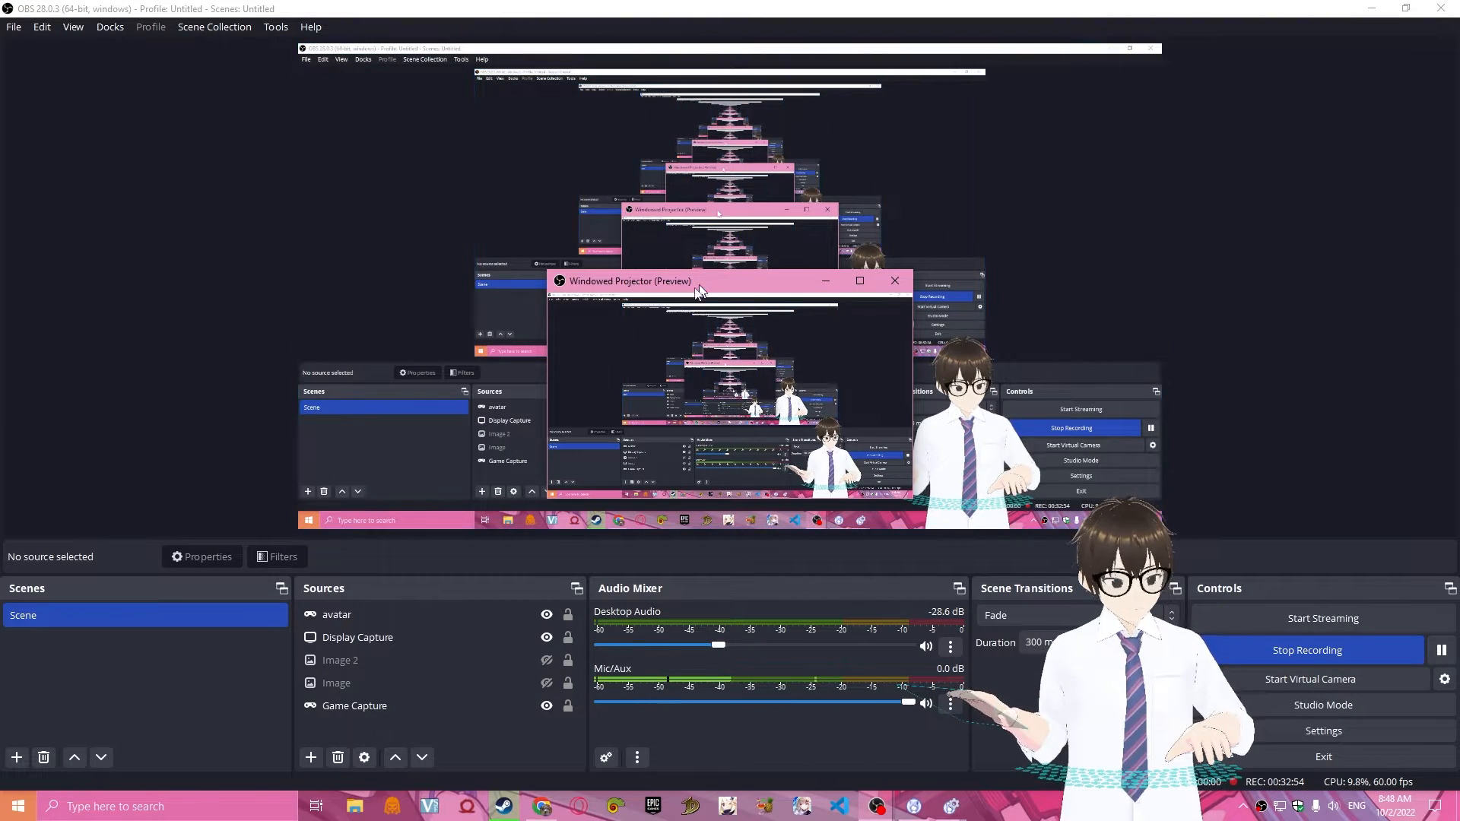
{"action": "left_click_drag", "start_coordinate": [707, 281], "coordinate": [710, 284]}
{"action": "left_click_drag", "start_coordinate": [913, 344], "coordinate": [1249, 346]}
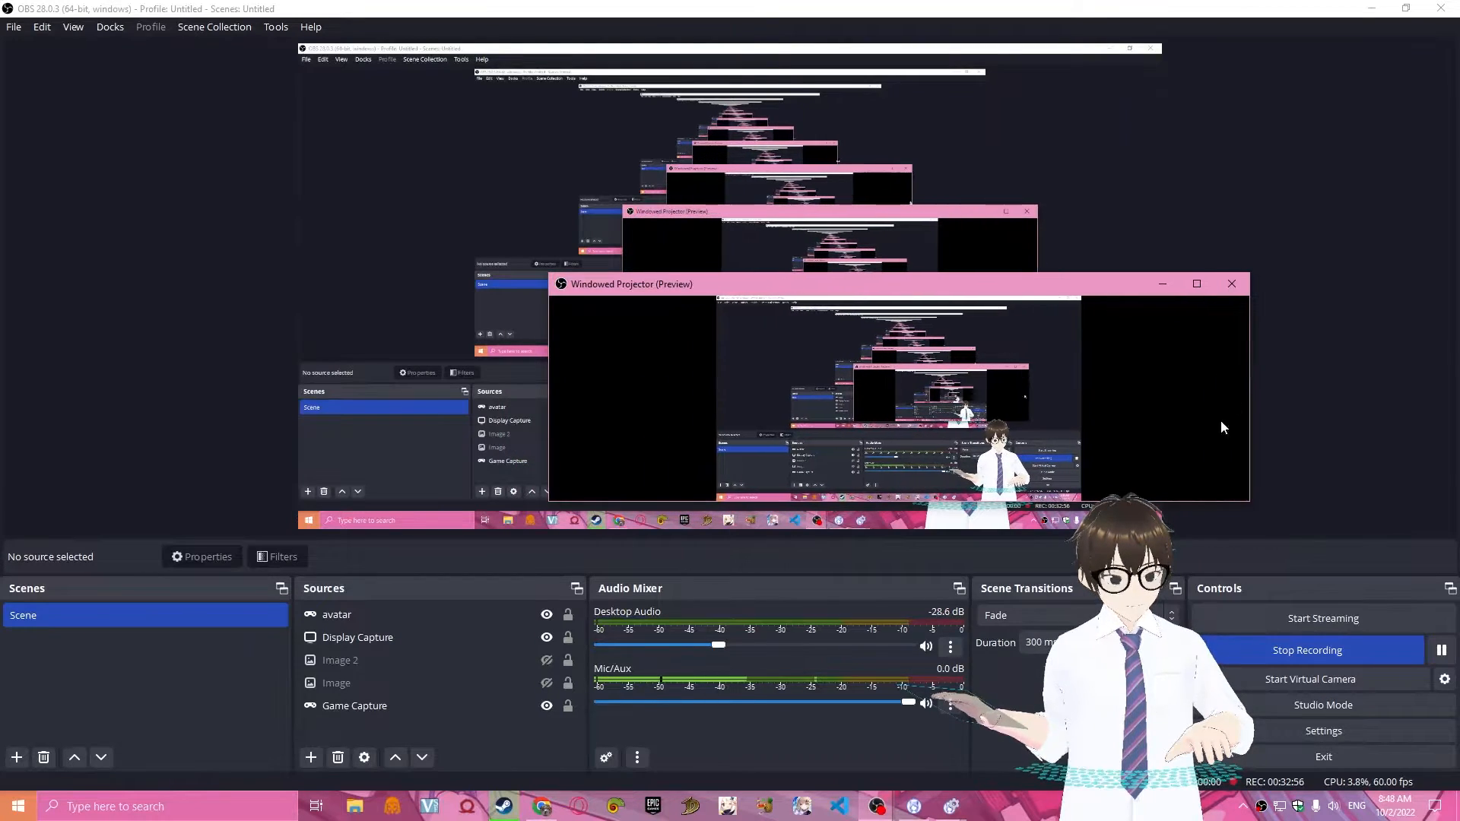
{"action": "left_click_drag", "start_coordinate": [1178, 502], "coordinate": [1178, 746]}
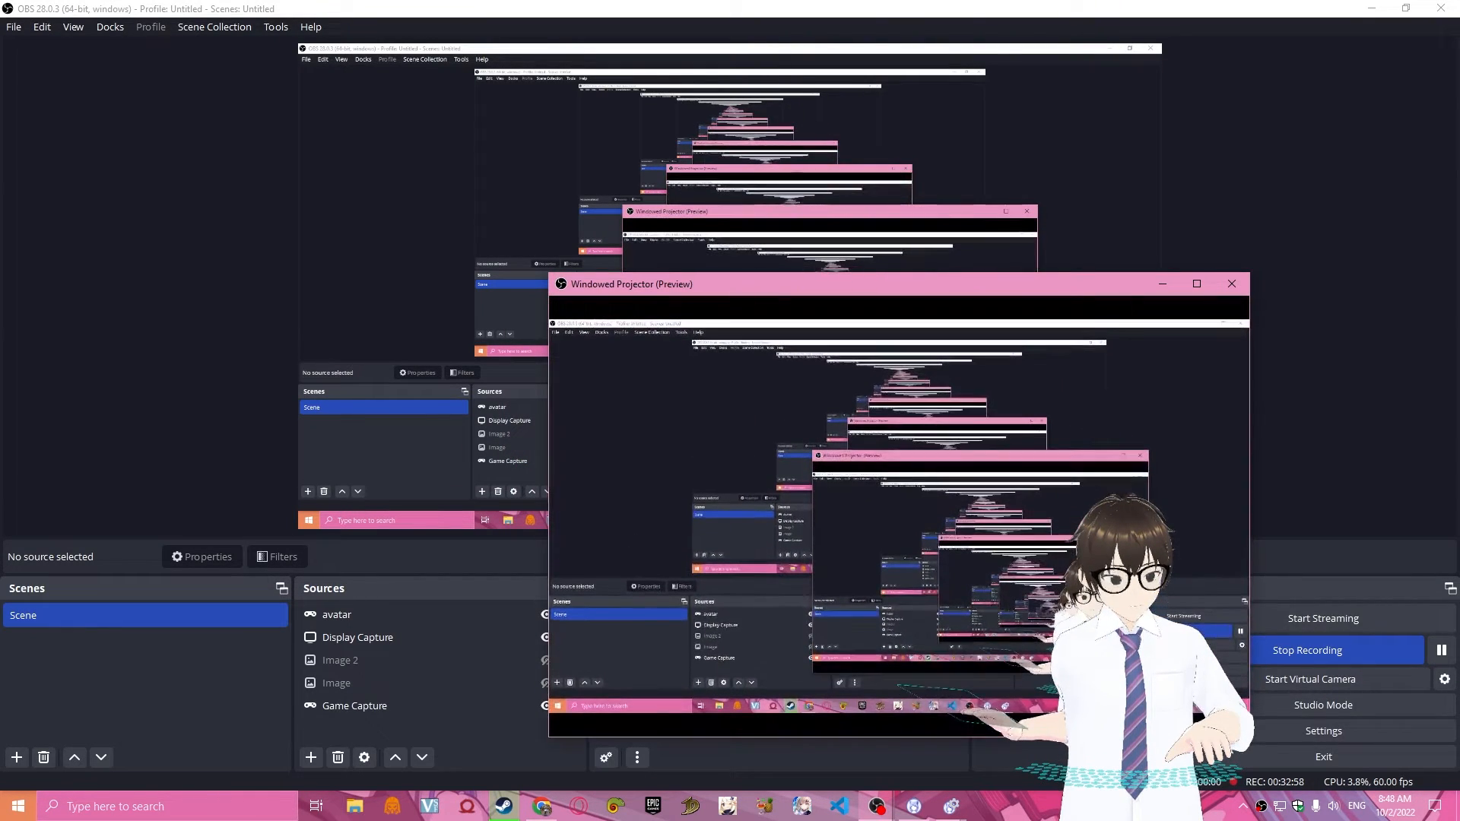
{"action": "left_click_drag", "start_coordinate": [954, 287], "coordinate": [779, 172]}
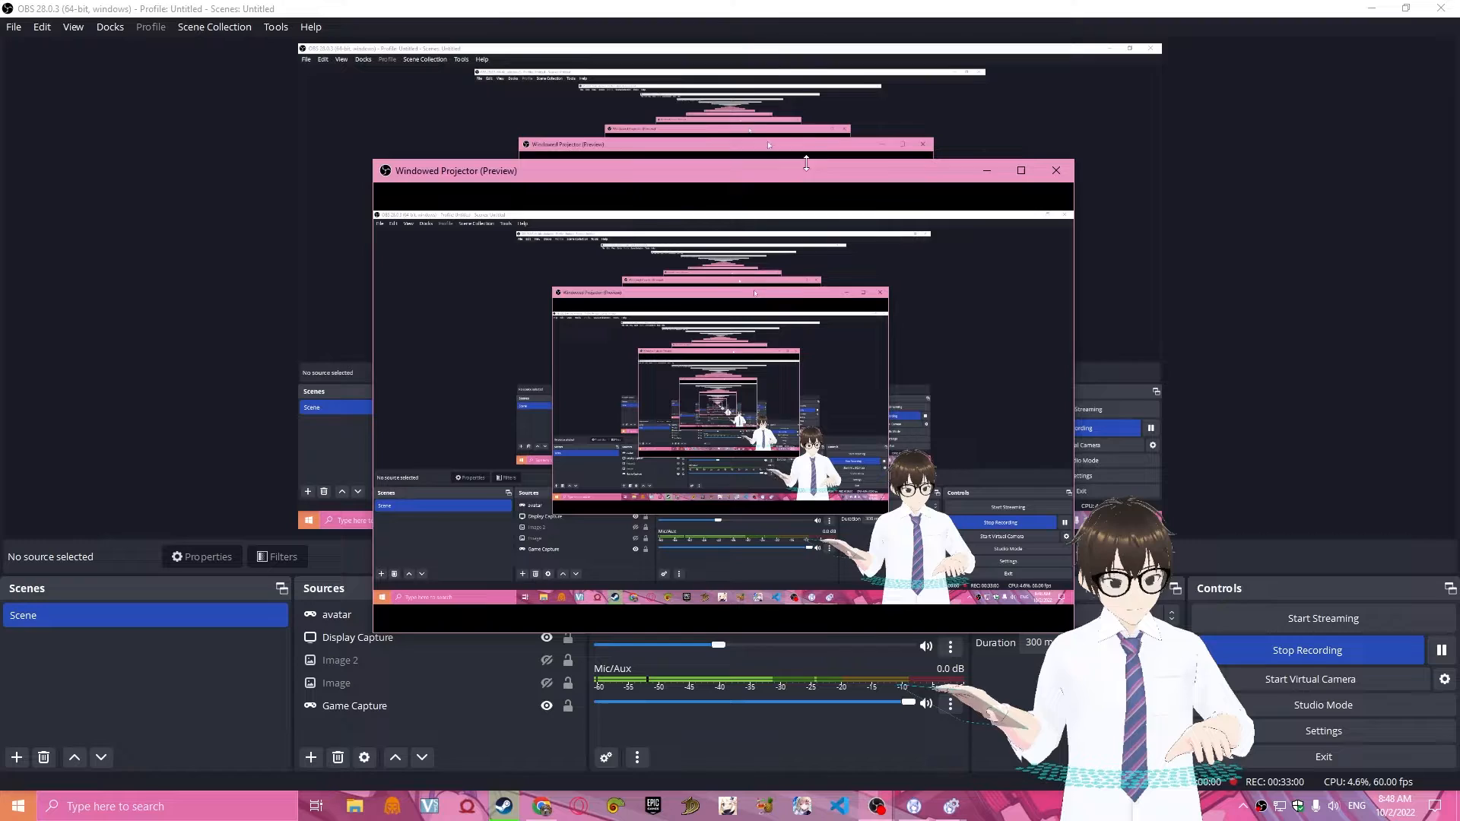
{"action": "left_click", "coordinate": [1021, 171]}
{"action": "key", "text": "Escape"}
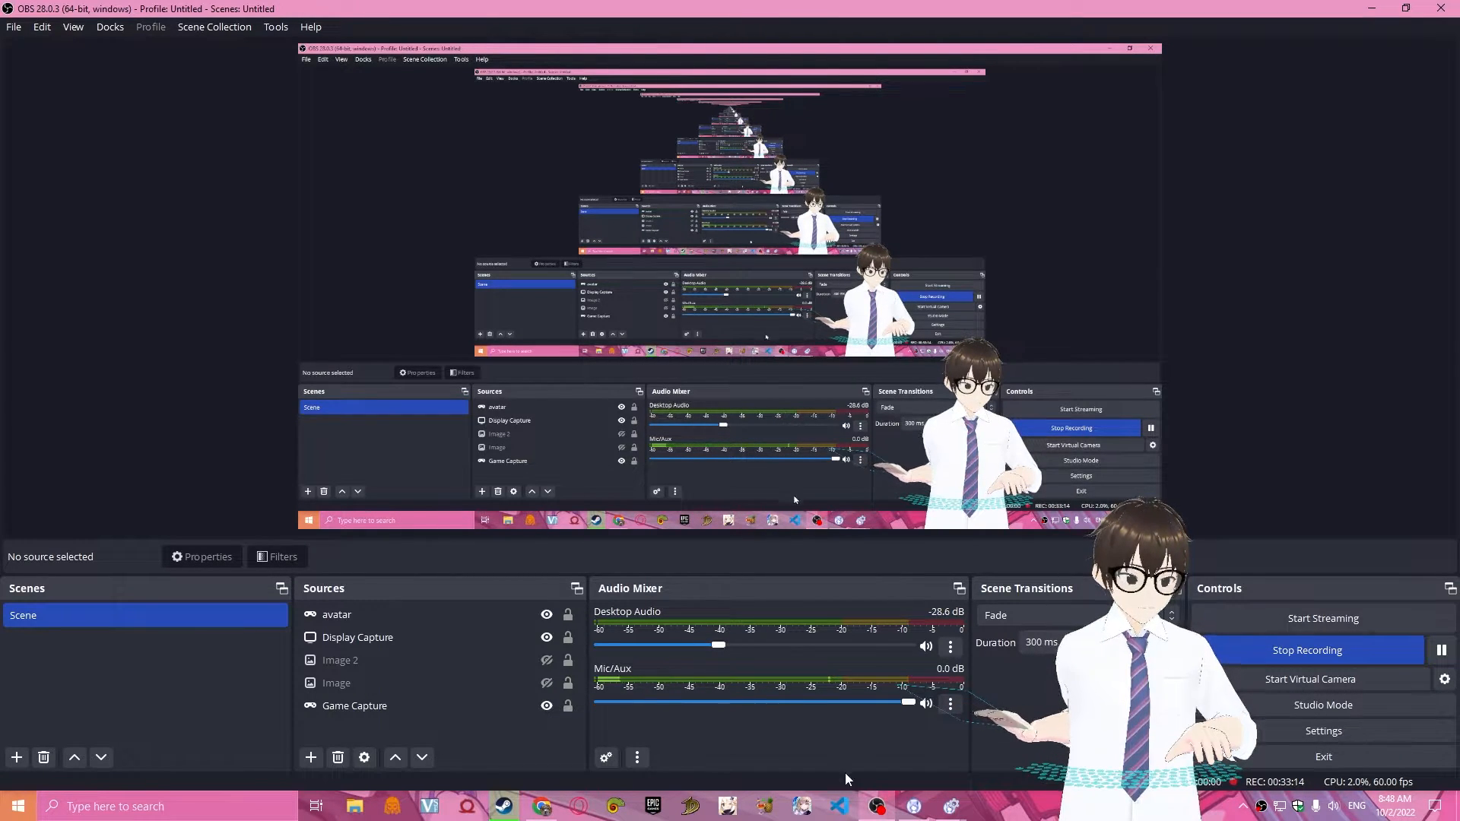
Return to the VMagicMirror settings and examine the Light, Shadow, Bloom and Wind effect options, including the light color editor.
{"action": "left_click", "coordinate": [950, 806]}
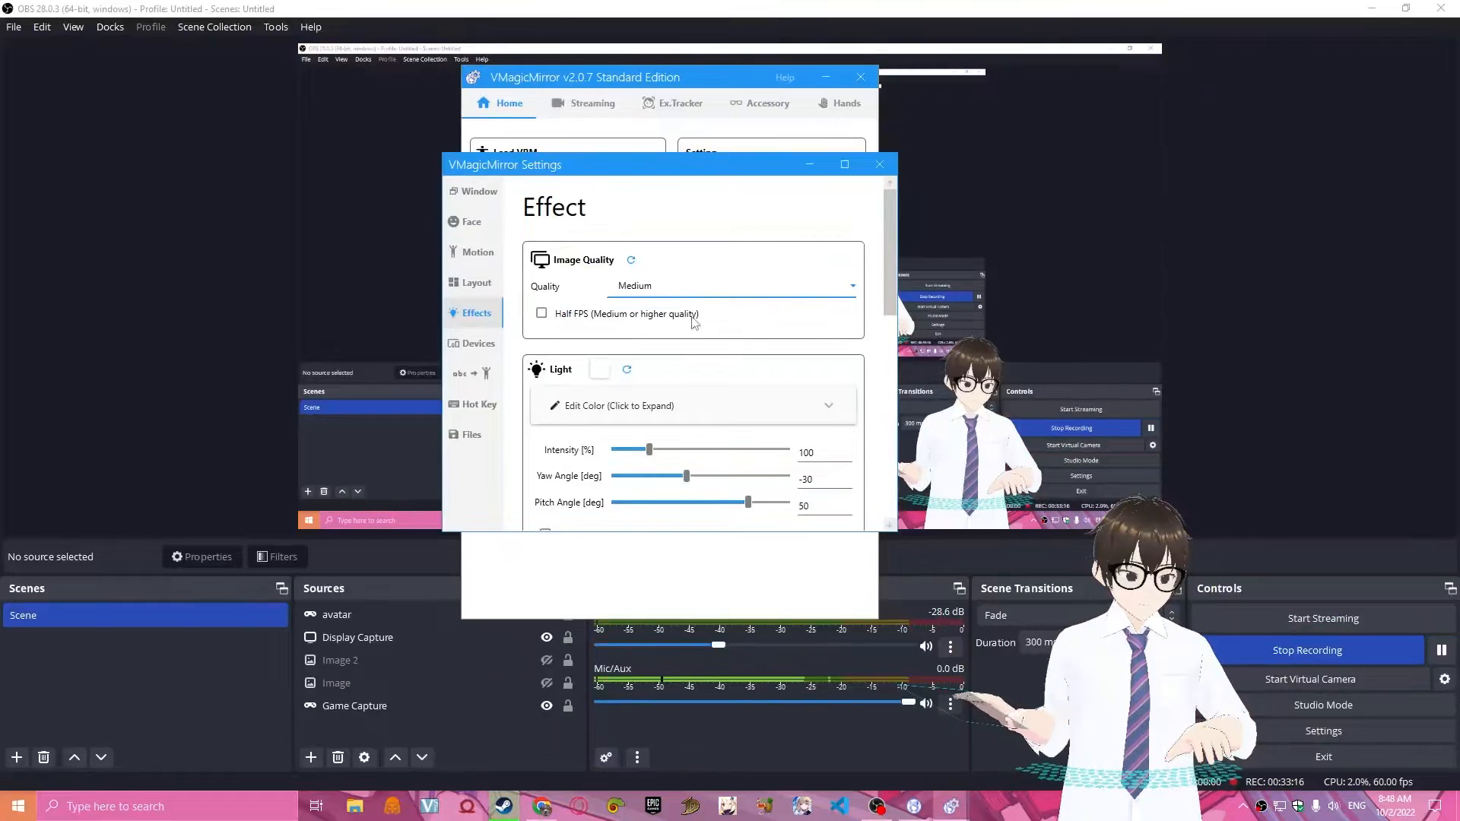
{"action": "scroll", "coordinate": [868, 335], "scroll_direction": "down", "scroll_amount": 5}
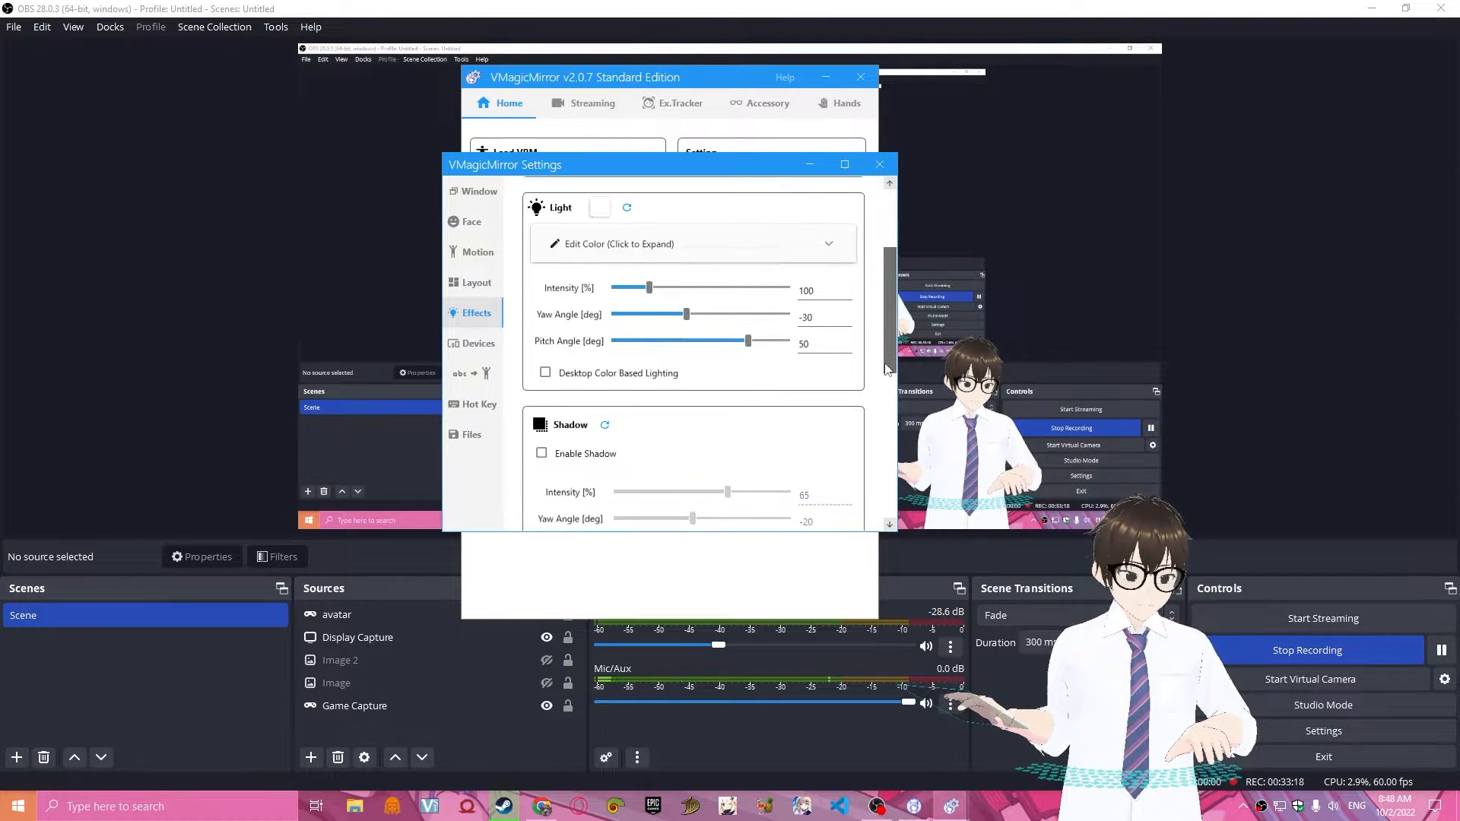
{"action": "scroll", "coordinate": [885, 395], "scroll_direction": "down", "scroll_amount": 3}
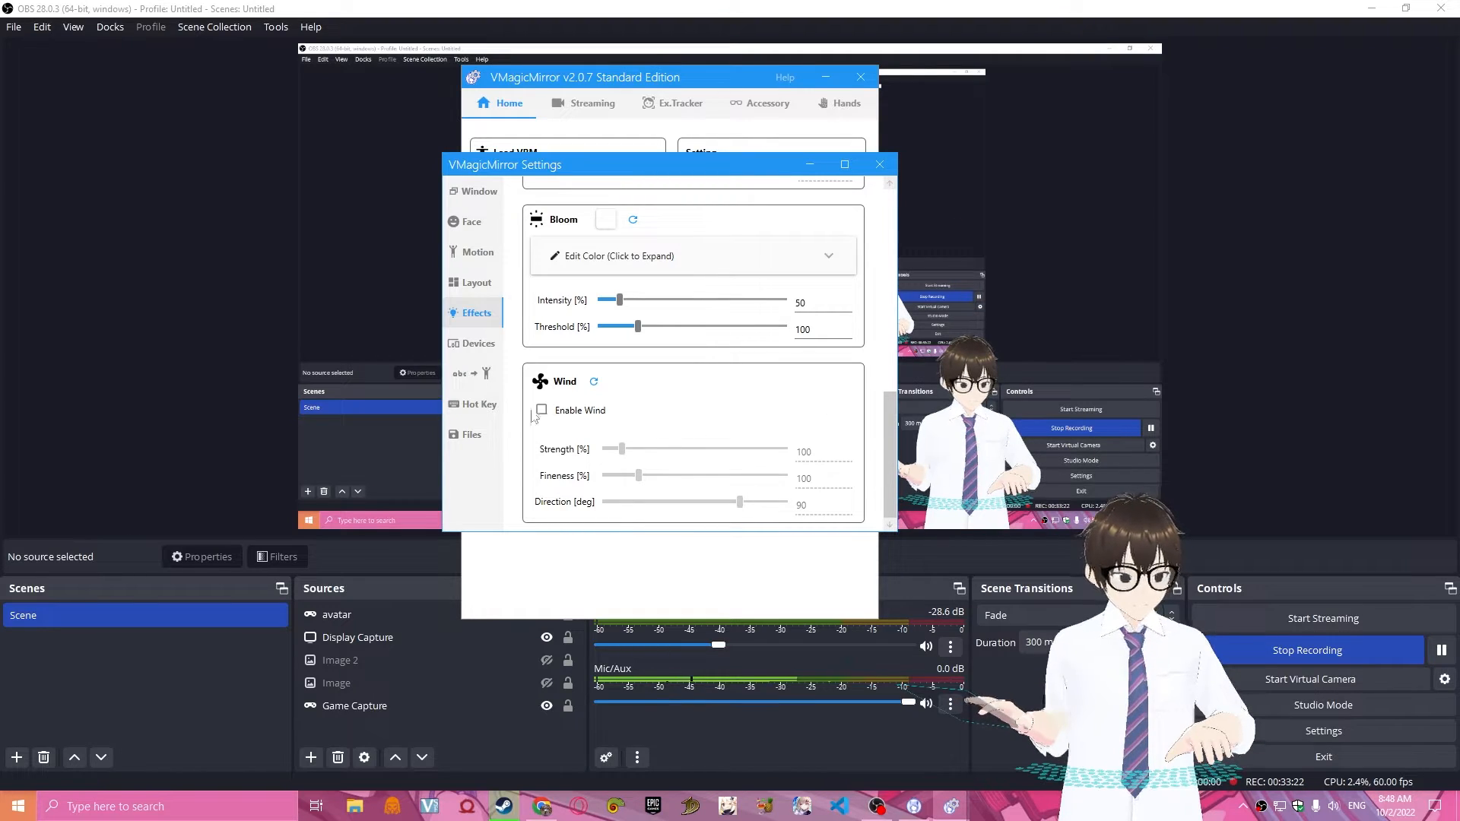
{"action": "left_click_drag", "start_coordinate": [890, 453], "coordinate": [900, 295]}
{"action": "left_click", "coordinate": [817, 297]}
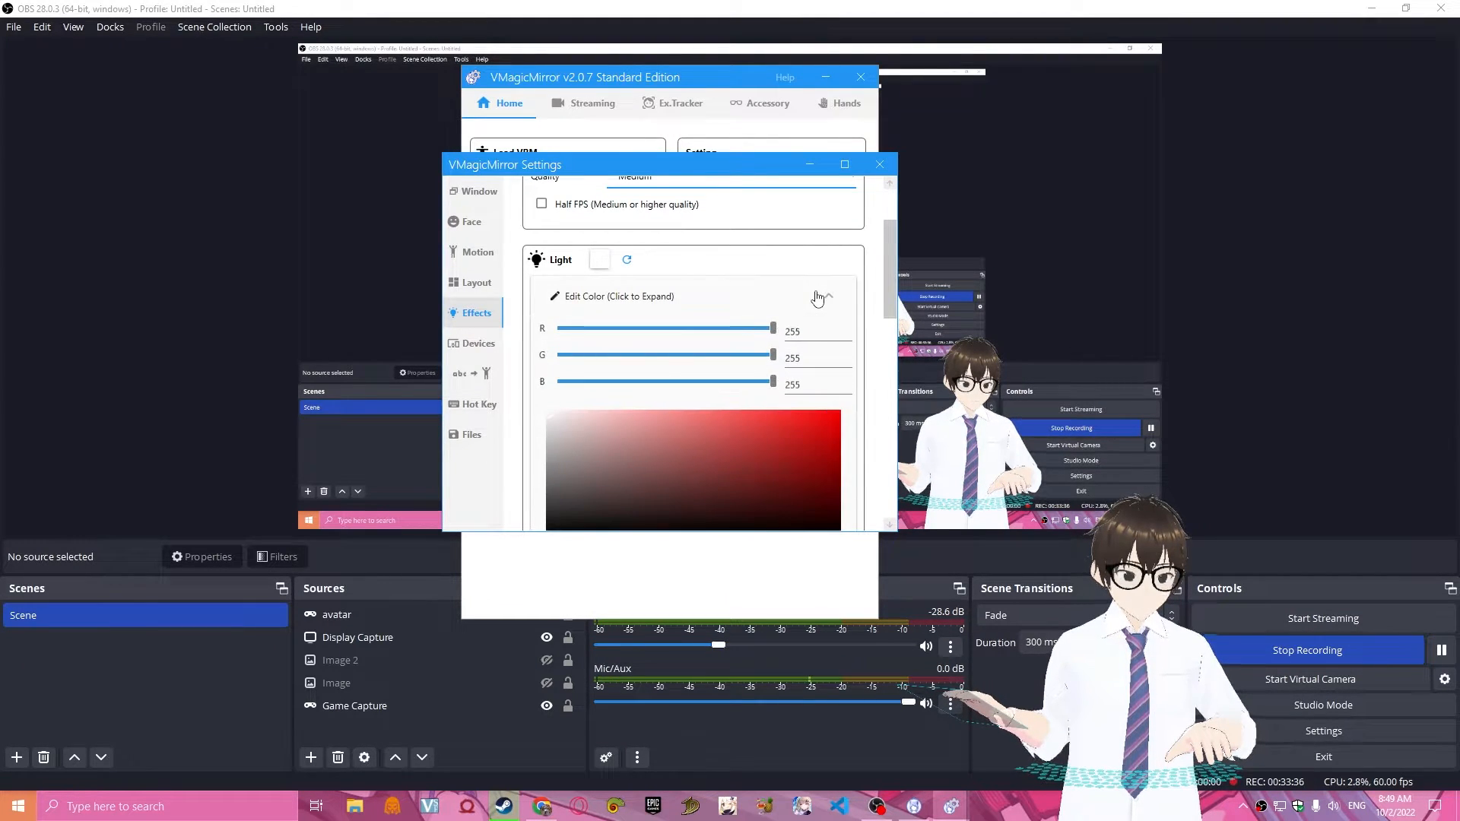
{"action": "left_click", "coordinate": [818, 296]}
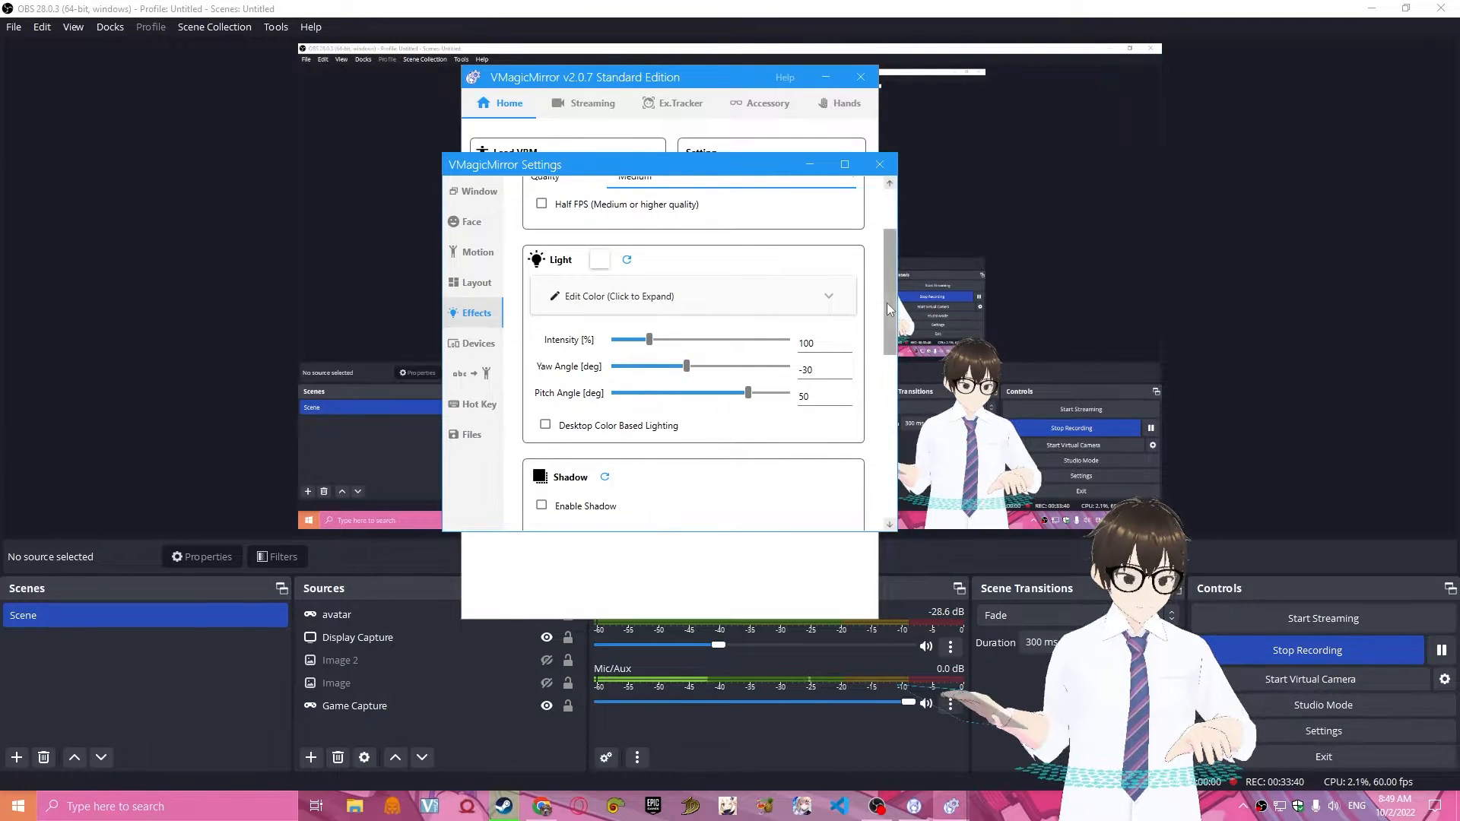
{"action": "left_click_drag", "start_coordinate": [887, 307], "coordinate": [870, 438]}
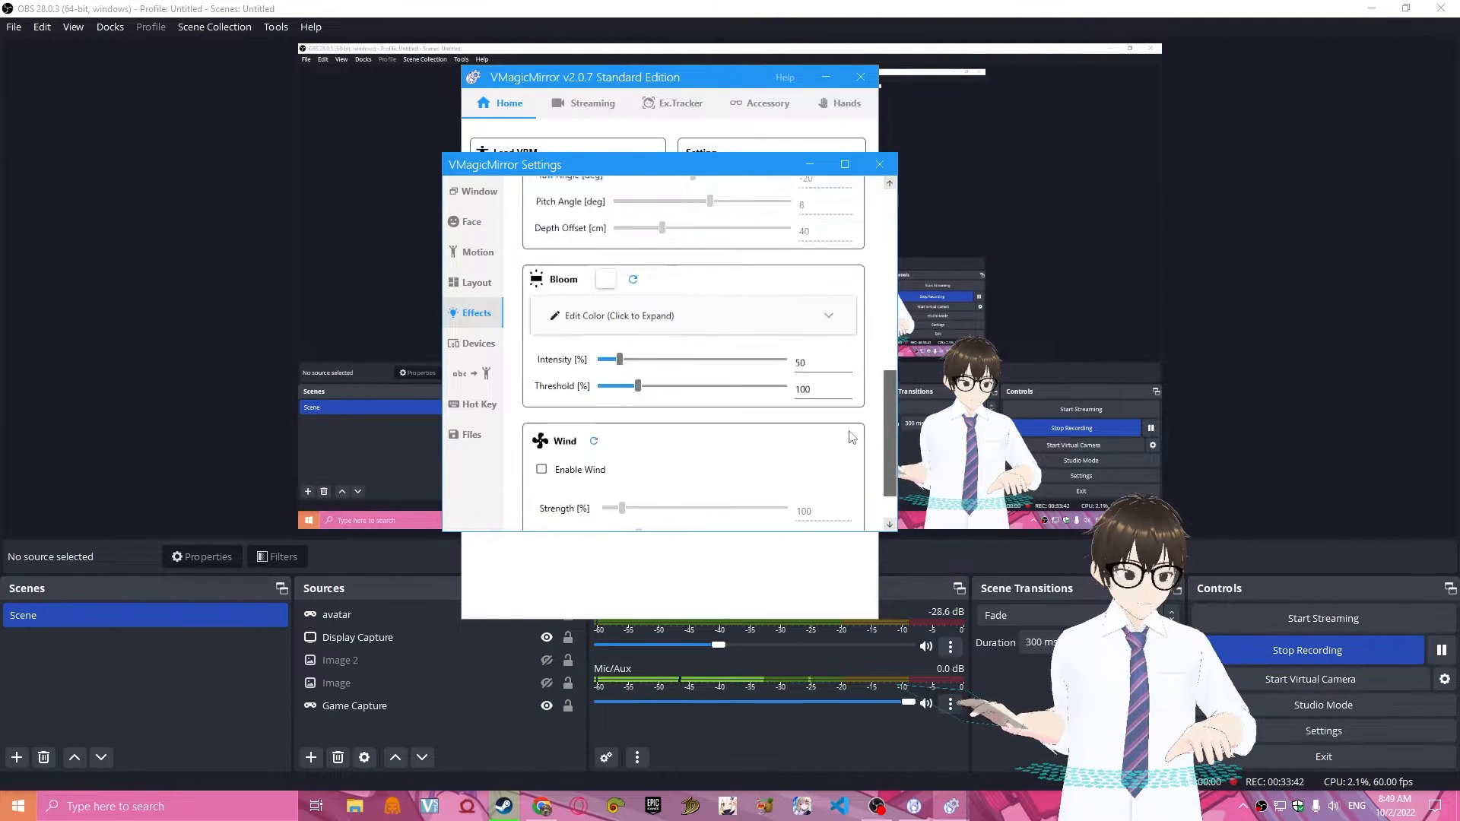
{"action": "scroll", "coordinate": [680, 335], "scroll_direction": "up", "scroll_amount": 10}
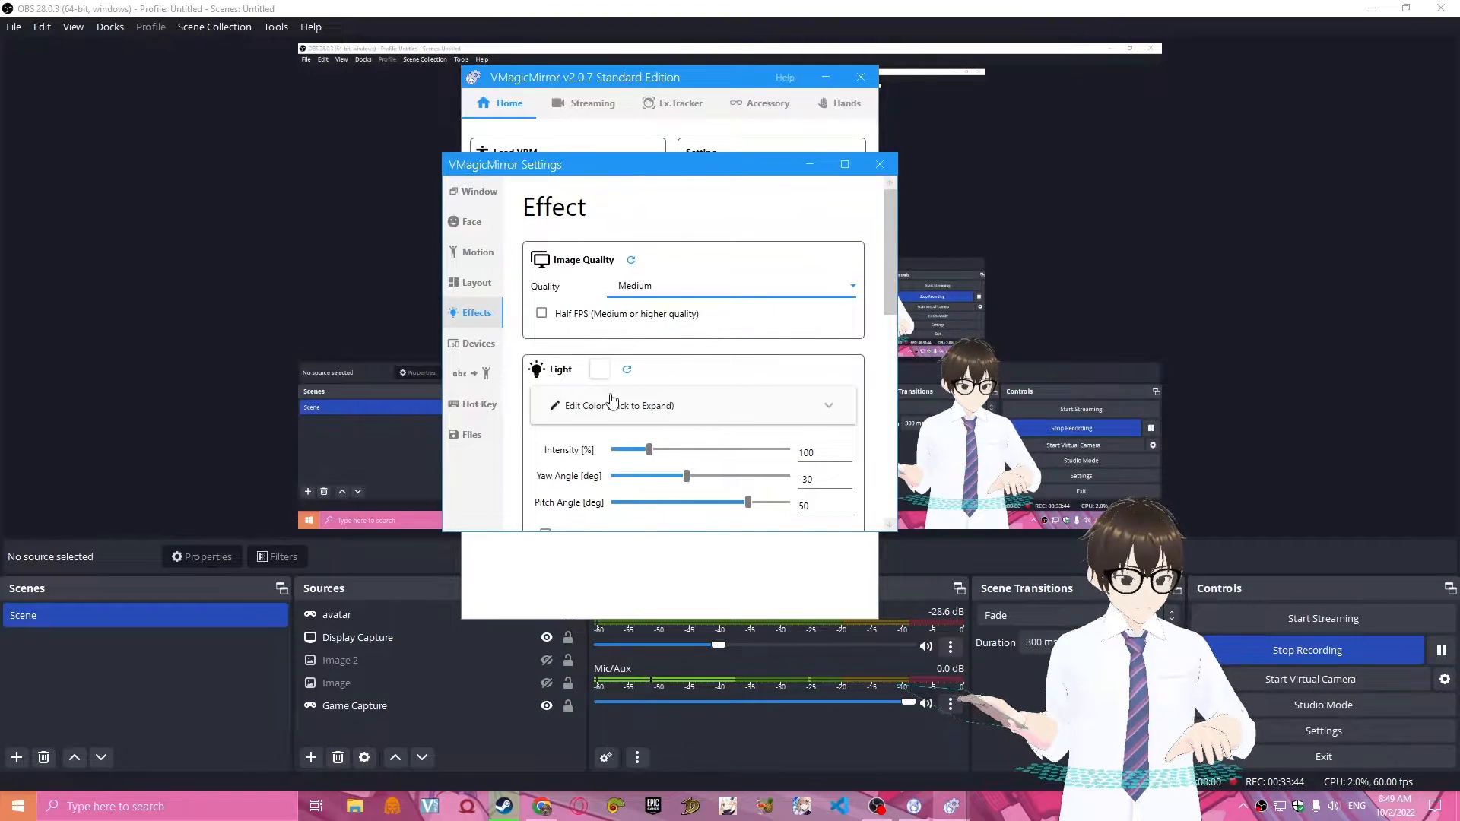
Examine the Gamepad and MIDI options in the Devices settings.
{"action": "left_click", "coordinate": [473, 343]}
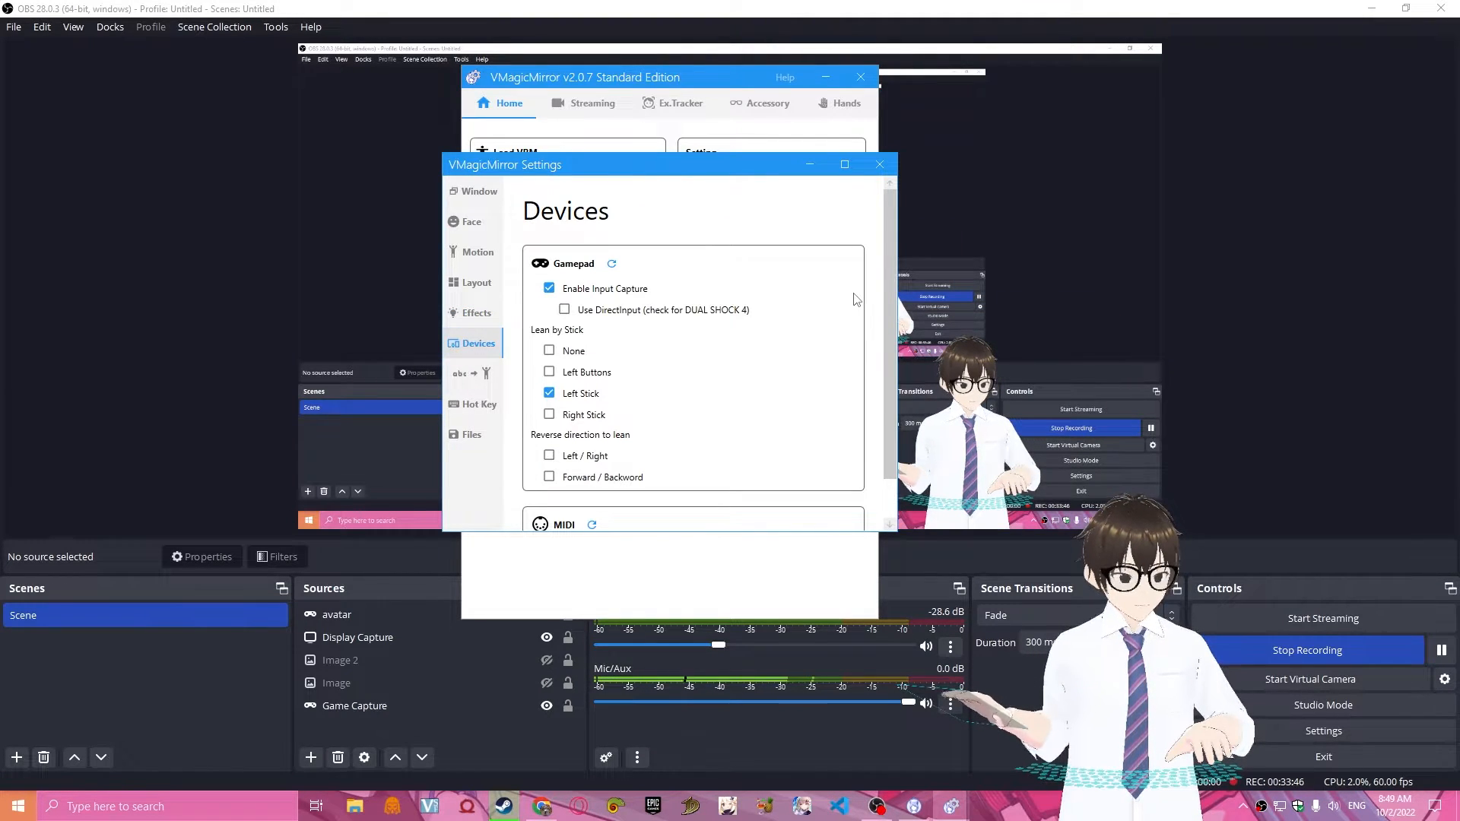
{"action": "mouse_move", "coordinate": [890, 284]}
{"action": "left_mouse_down"}
{"action": "mouse_move", "coordinate": [891, 330]}
{"action": "mouse_move", "coordinate": [891, 287]}
{"action": "left_mouse_up"}
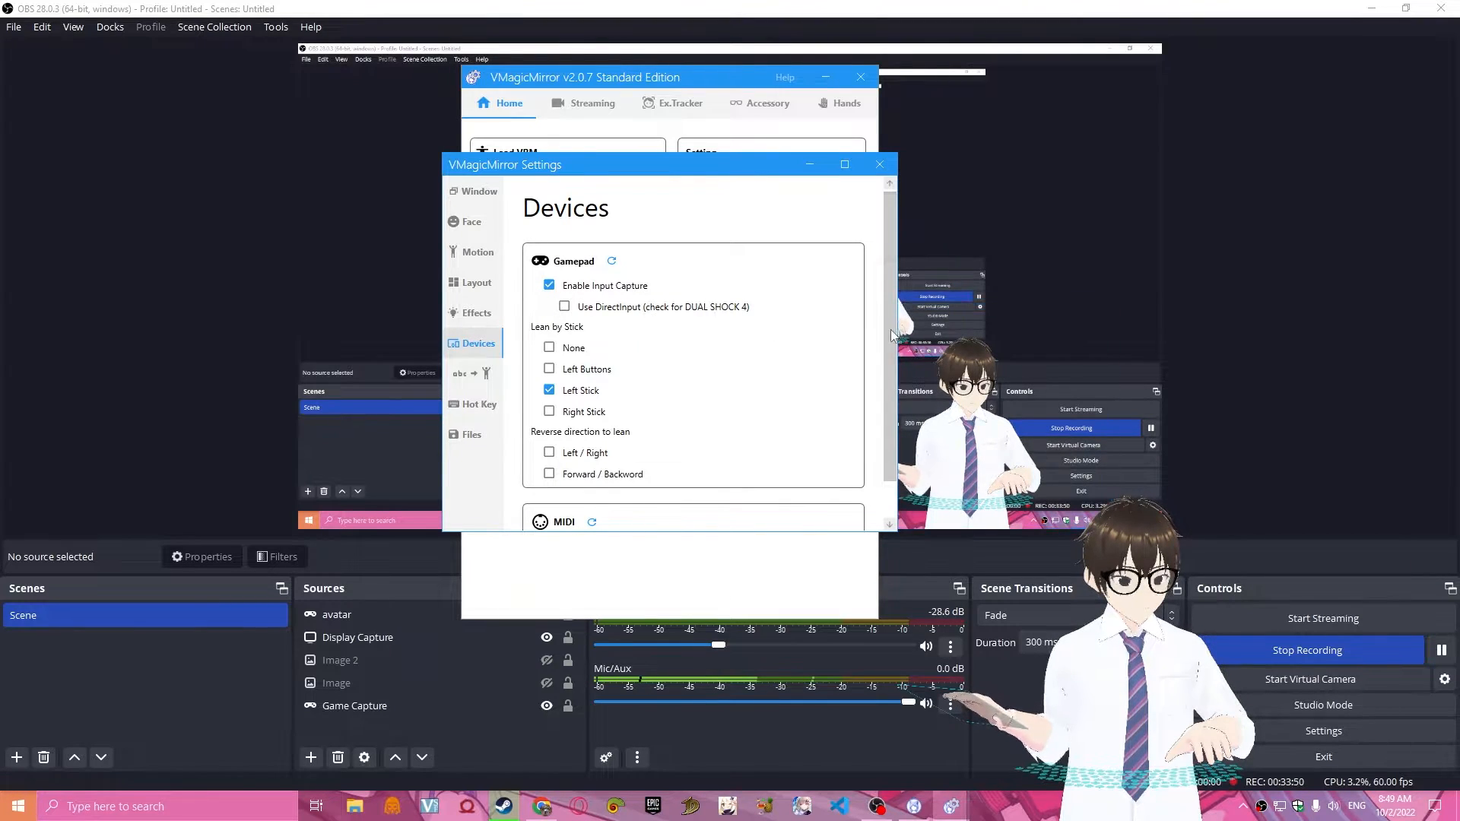
{"action": "left_click_drag", "start_coordinate": [891, 329], "coordinate": [892, 380]}
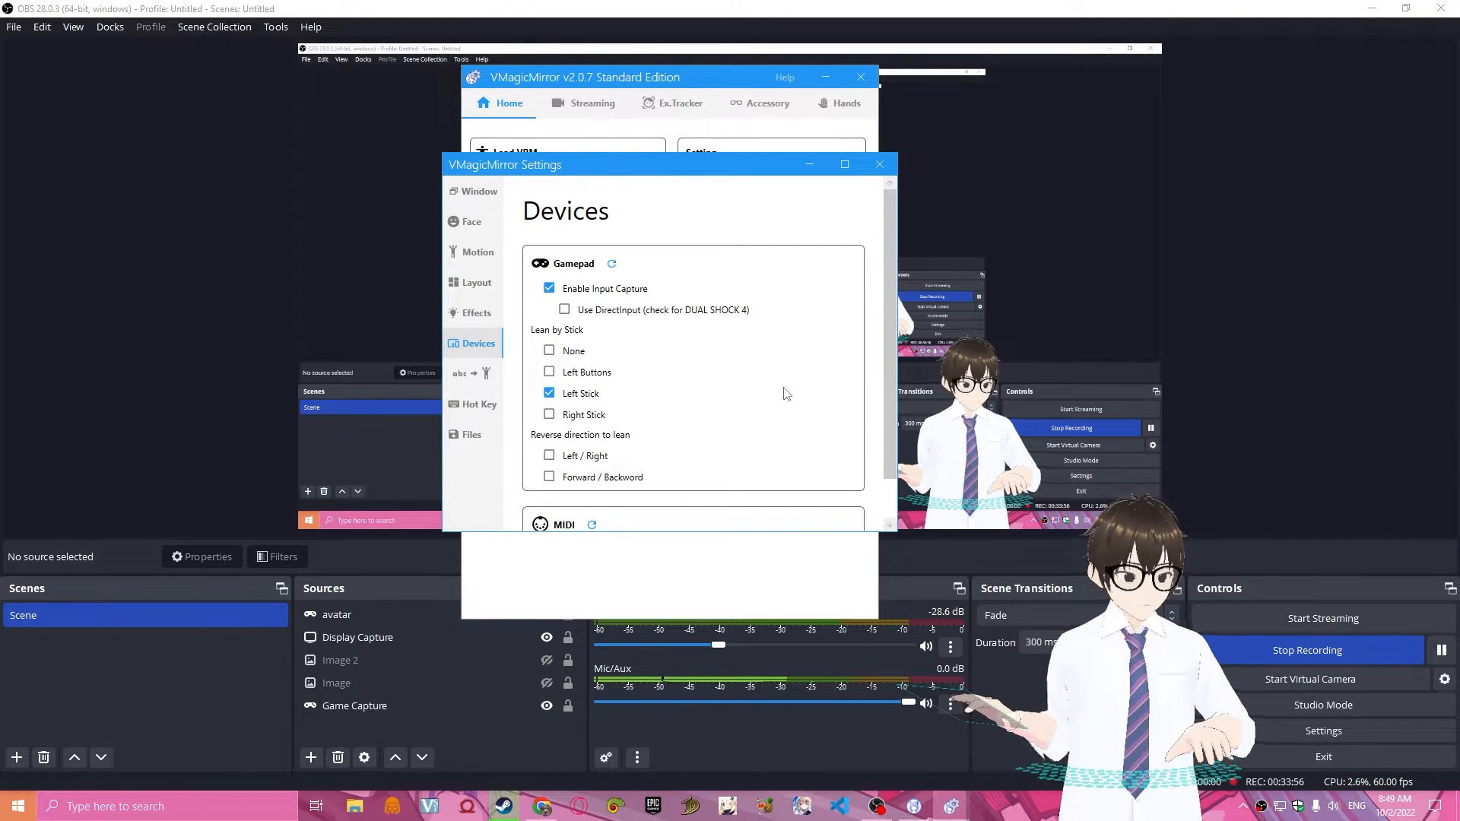
Examine the Word to Motion device assignment choices and the expressions and motions assigned to the number keys.
{"action": "left_click", "coordinate": [477, 375]}
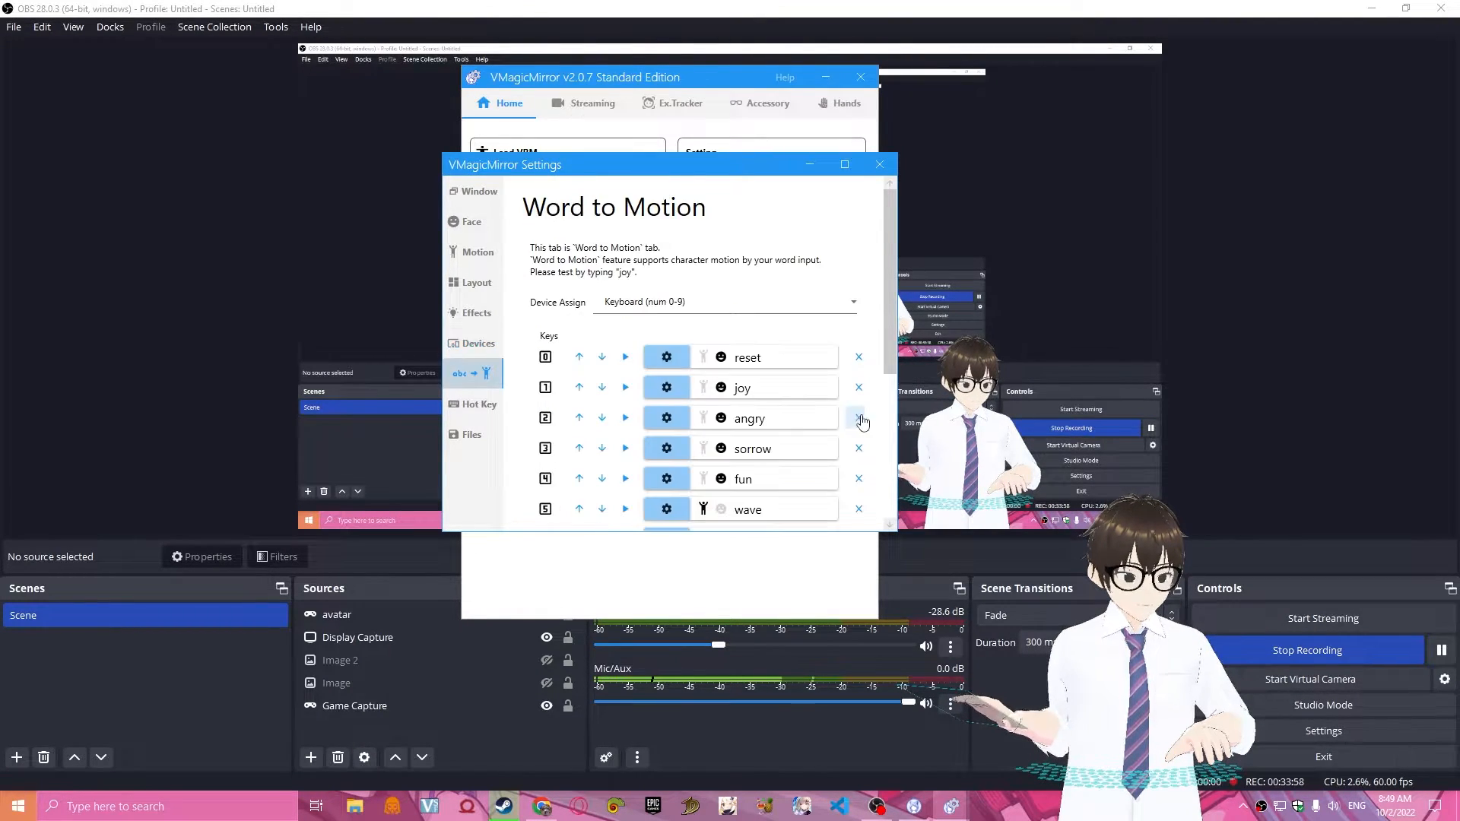
{"action": "left_click", "coordinate": [771, 307]}
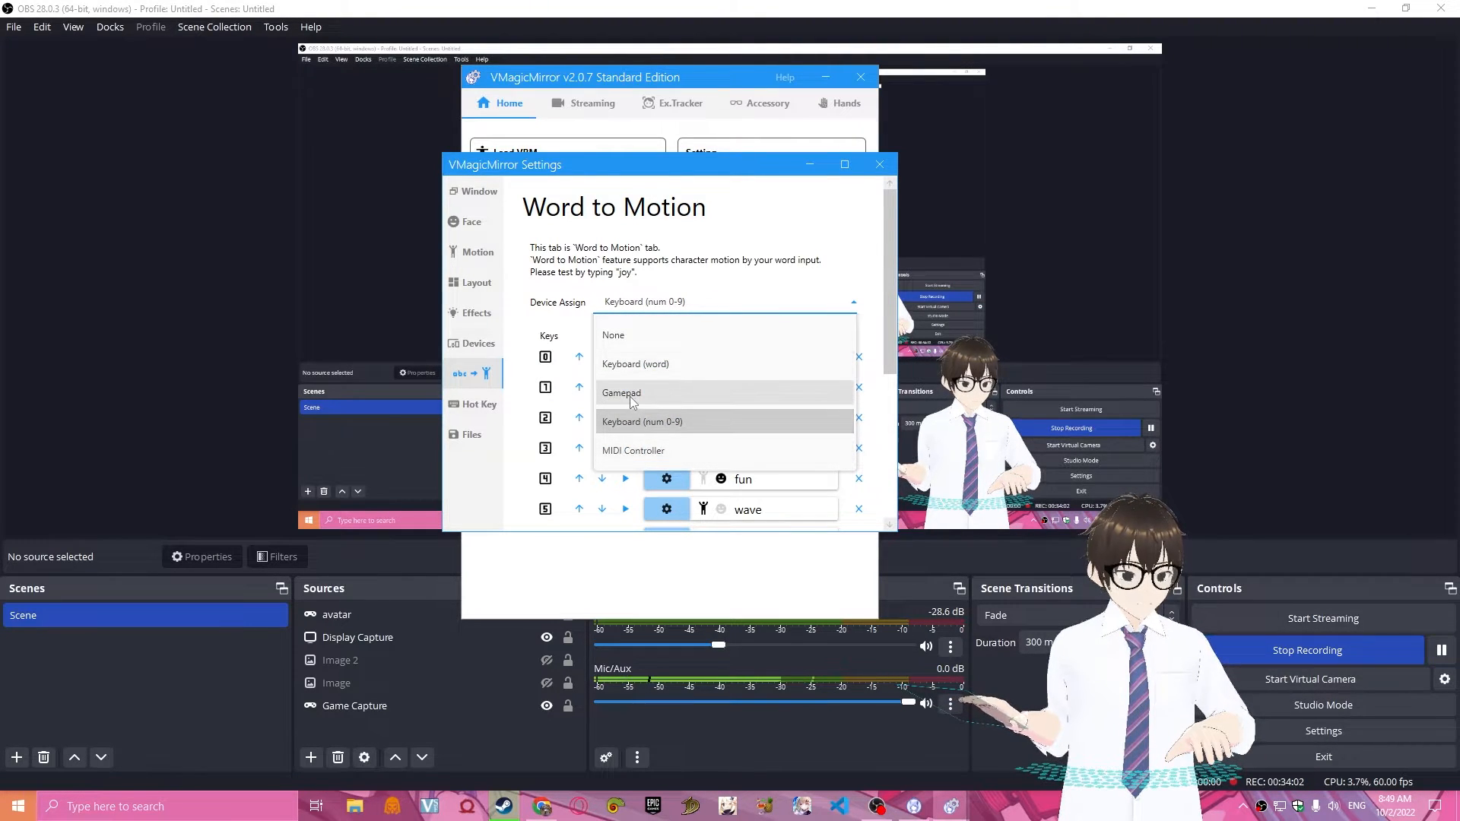
{"action": "left_click", "coordinate": [865, 279]}
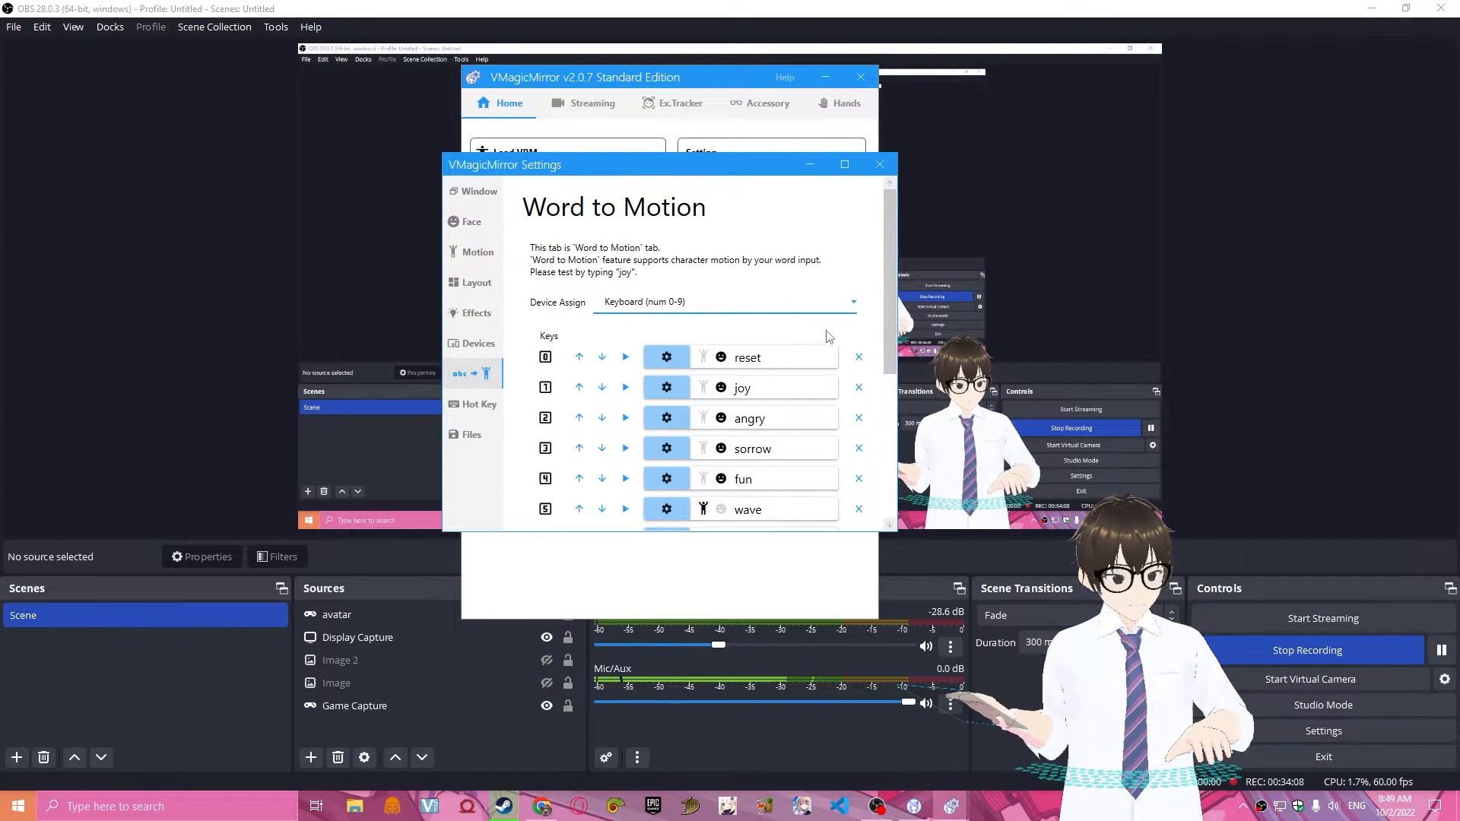
{"action": "scroll", "coordinate": [883, 380], "scroll_direction": "down", "scroll_amount": 2}
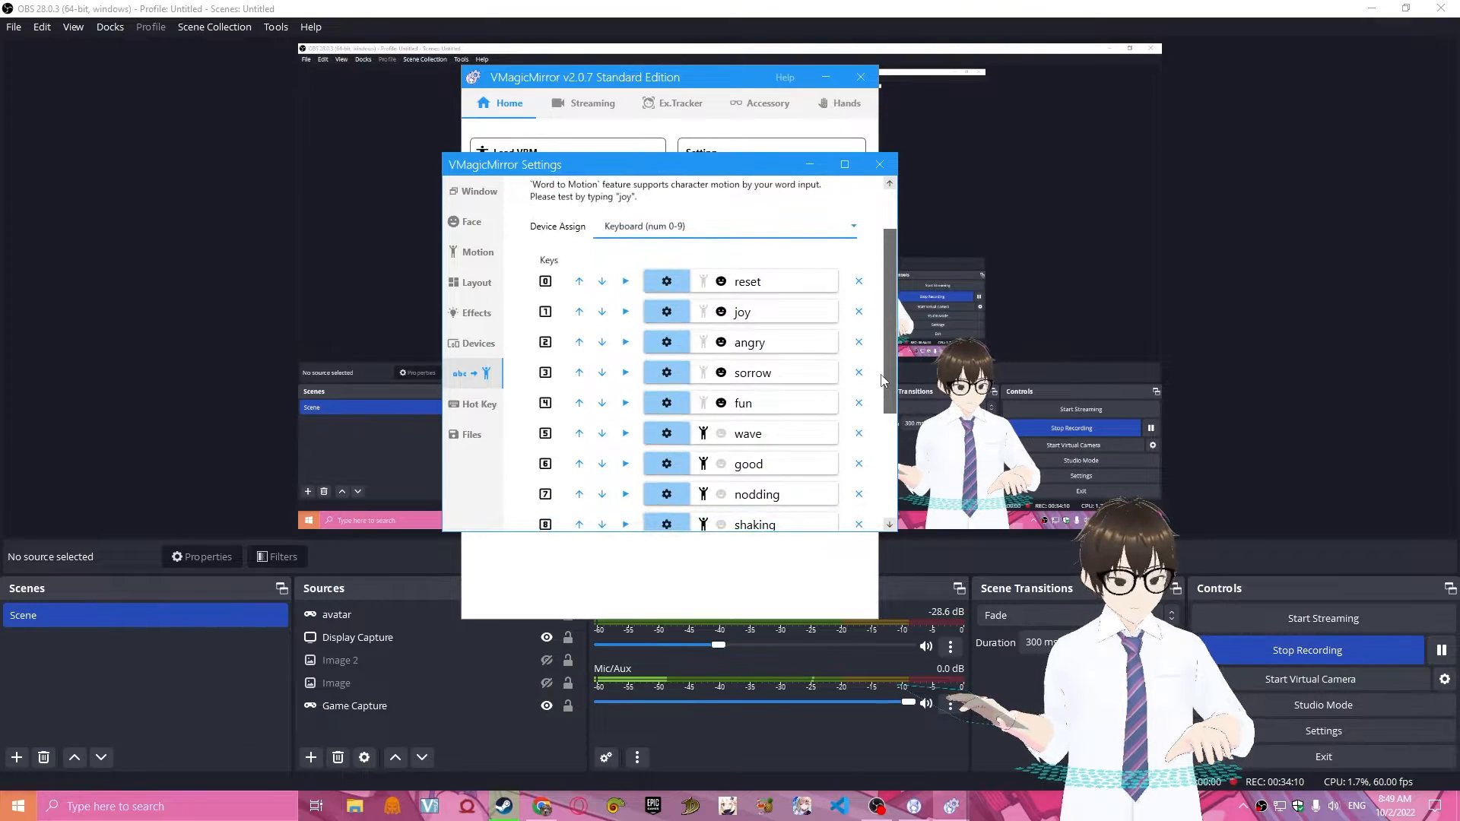
{"action": "scroll", "coordinate": [882, 380], "scroll_direction": "down", "scroll_amount": 3}
{"action": "scroll", "coordinate": [805, 485], "scroll_direction": "up", "scroll_amount": 5}
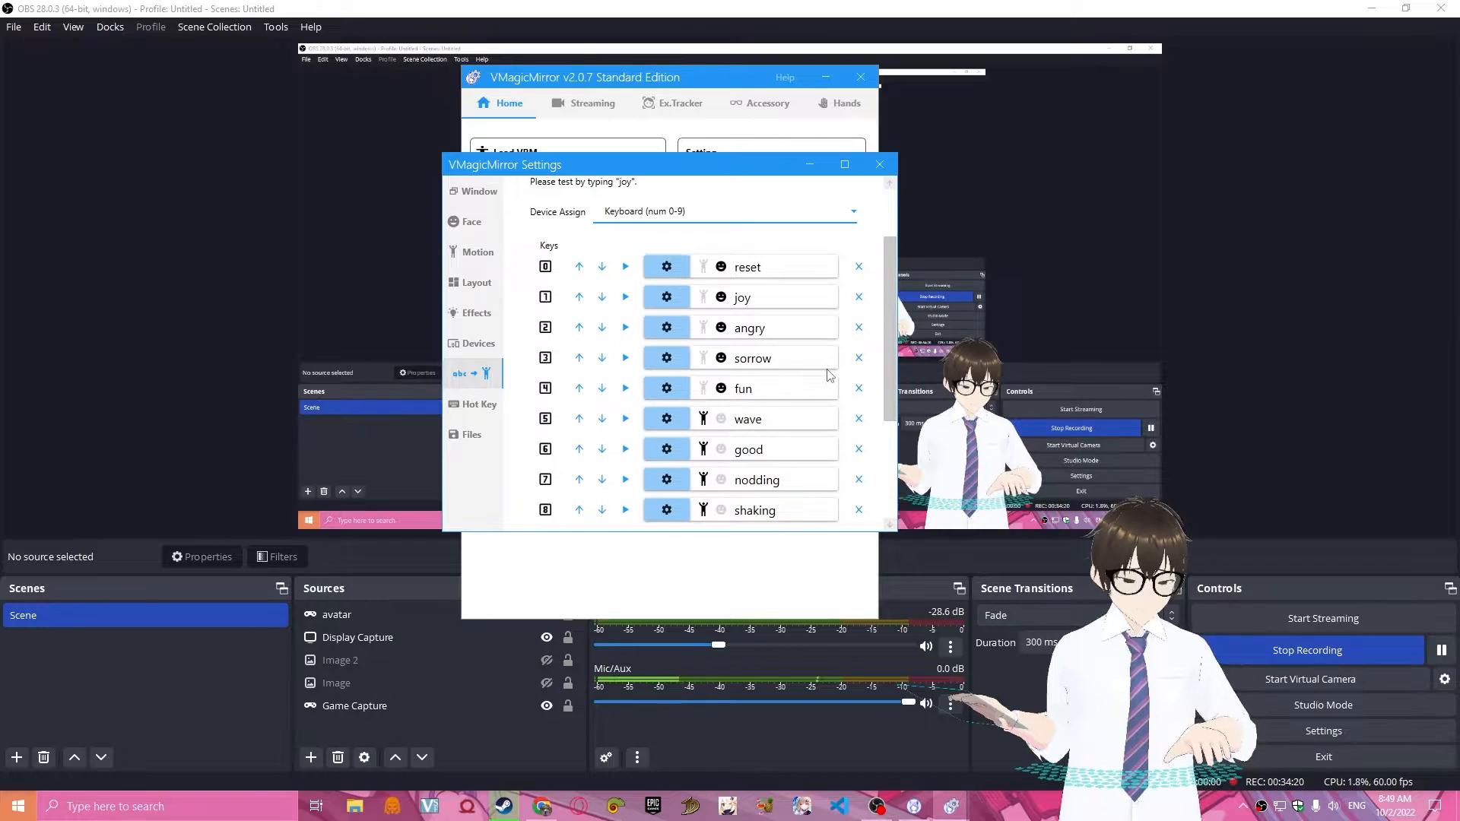
{"action": "scroll", "coordinate": [874, 362], "scroll_direction": "up", "scroll_amount": 3}
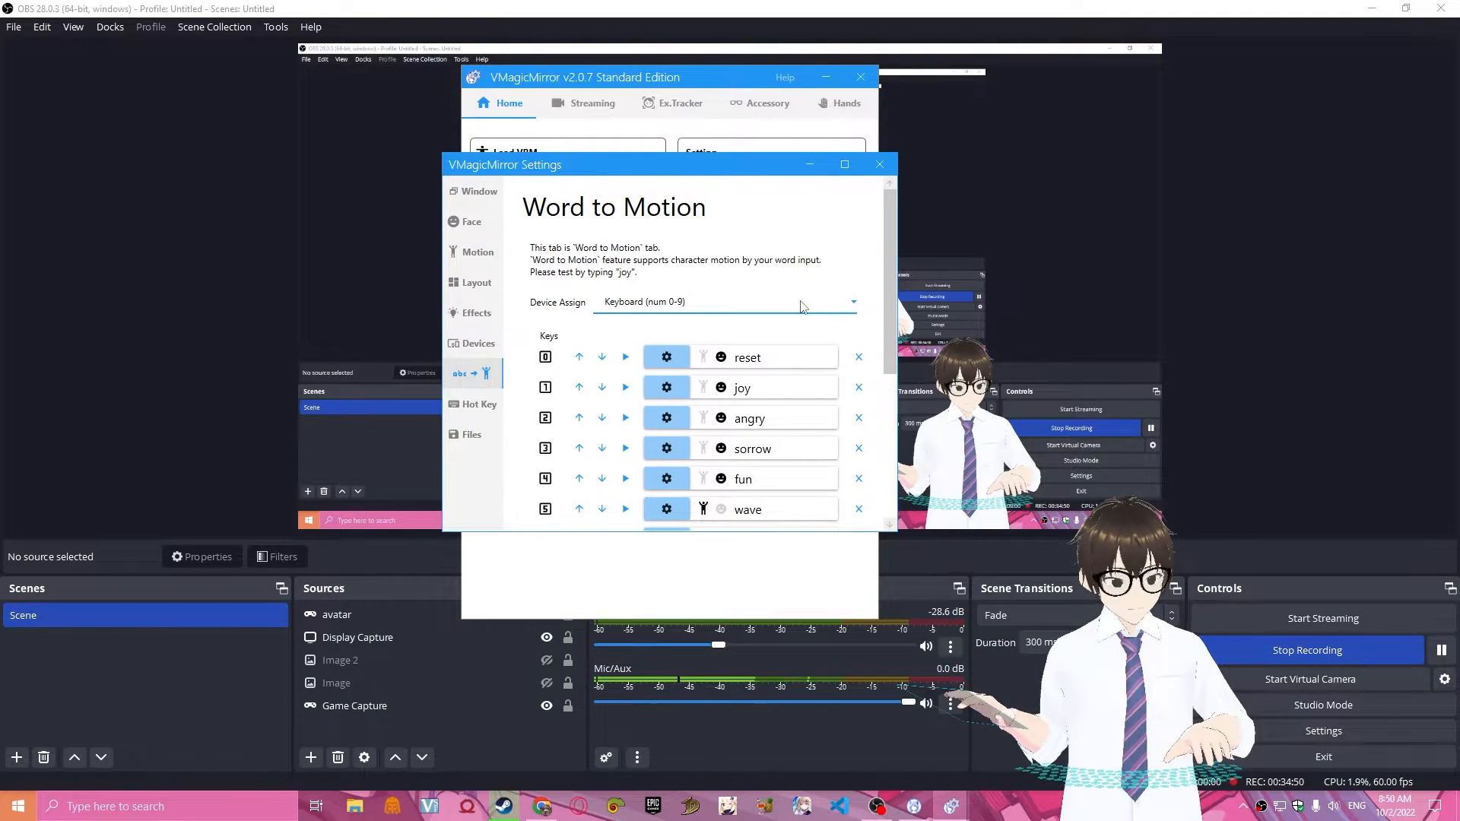
Recheck the available Device Assign choices for Word to Motion and the full list of number-key assignments, keeping Keyboard (num 0-9).
{"action": "left_click", "coordinate": [806, 304]}
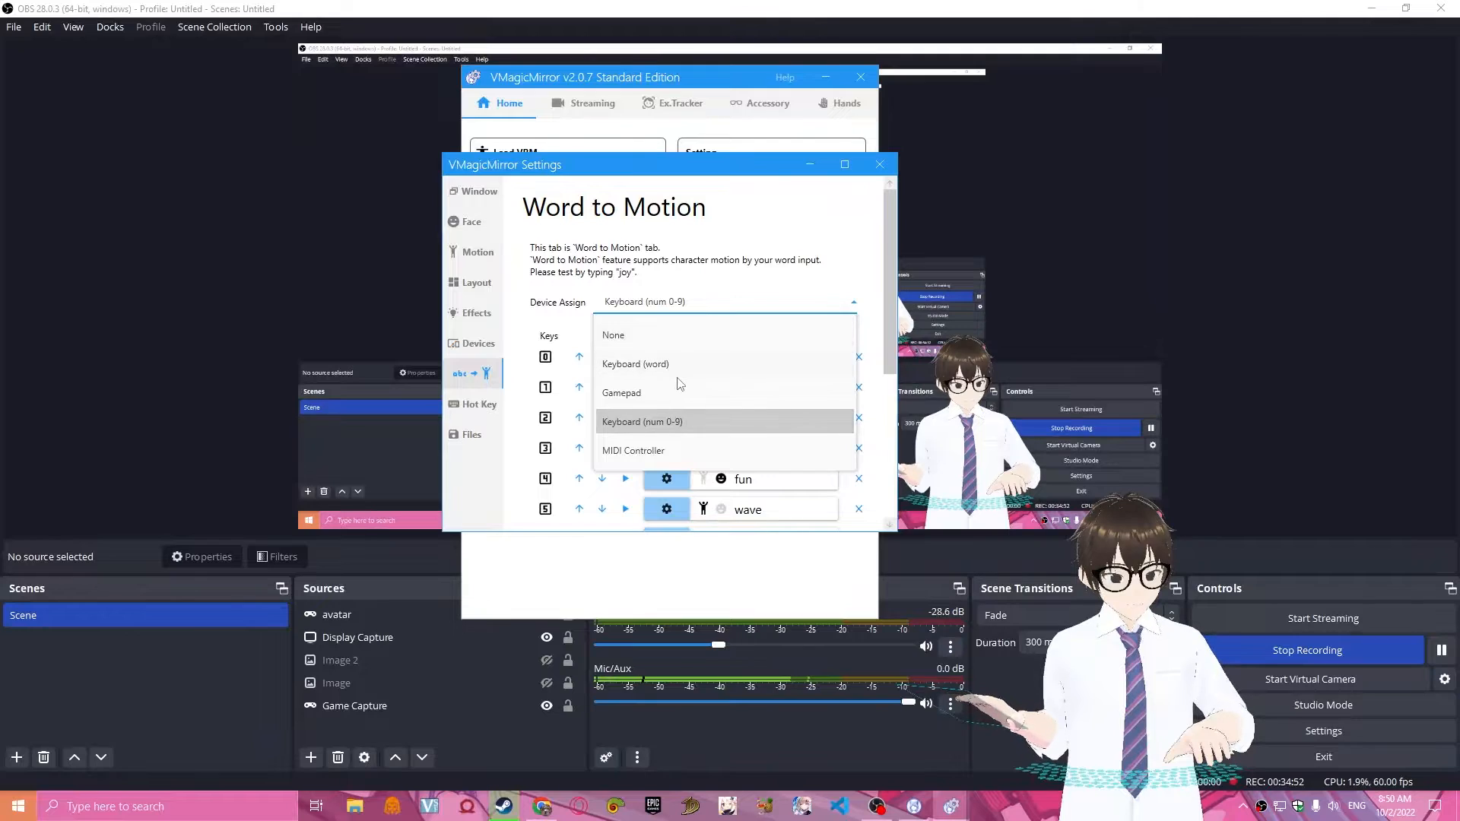
{"action": "left_click", "coordinate": [835, 297]}
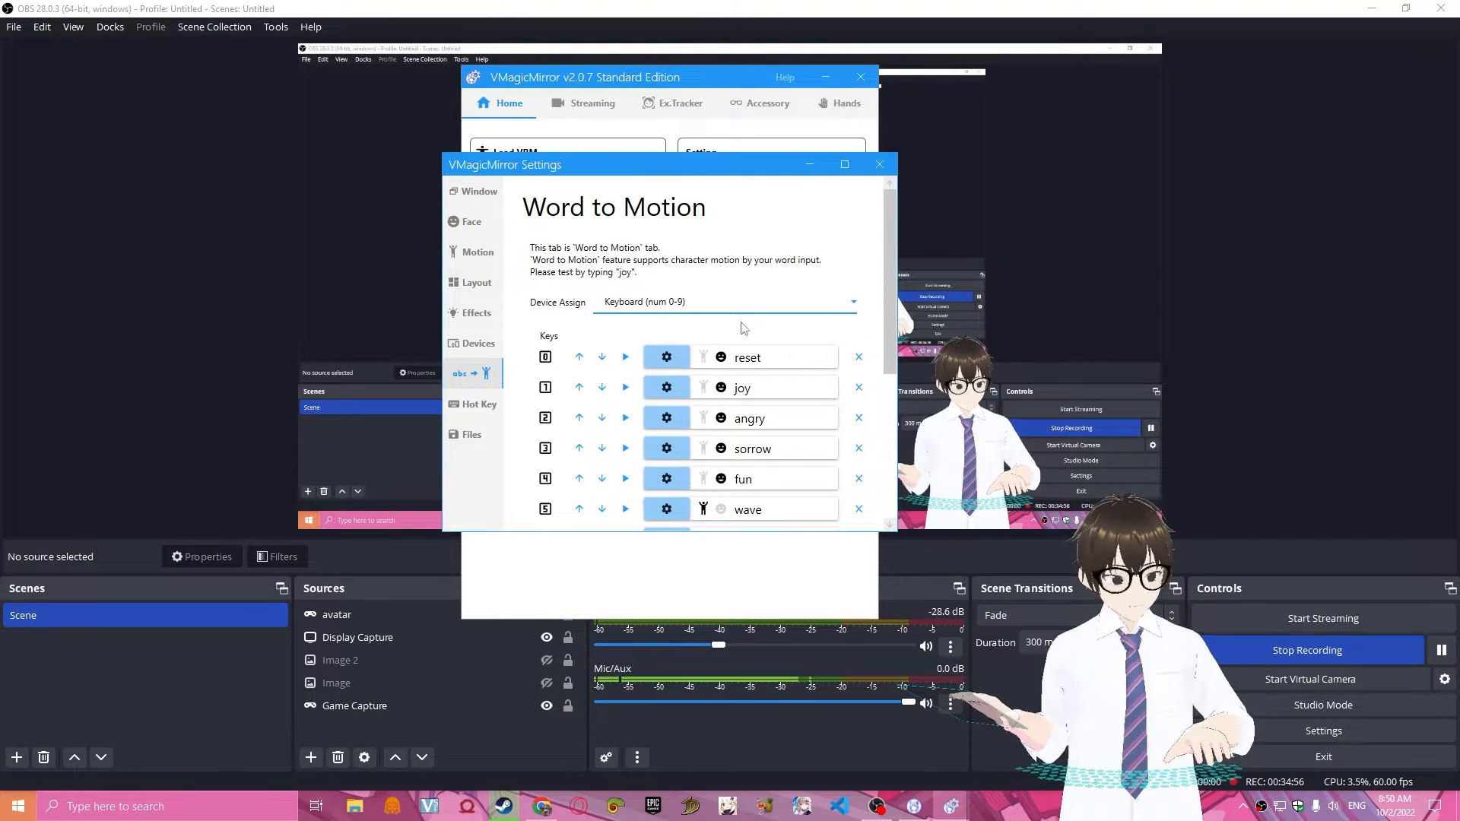
{"action": "scroll", "coordinate": [806, 390], "scroll_direction": "down", "scroll_amount": 3}
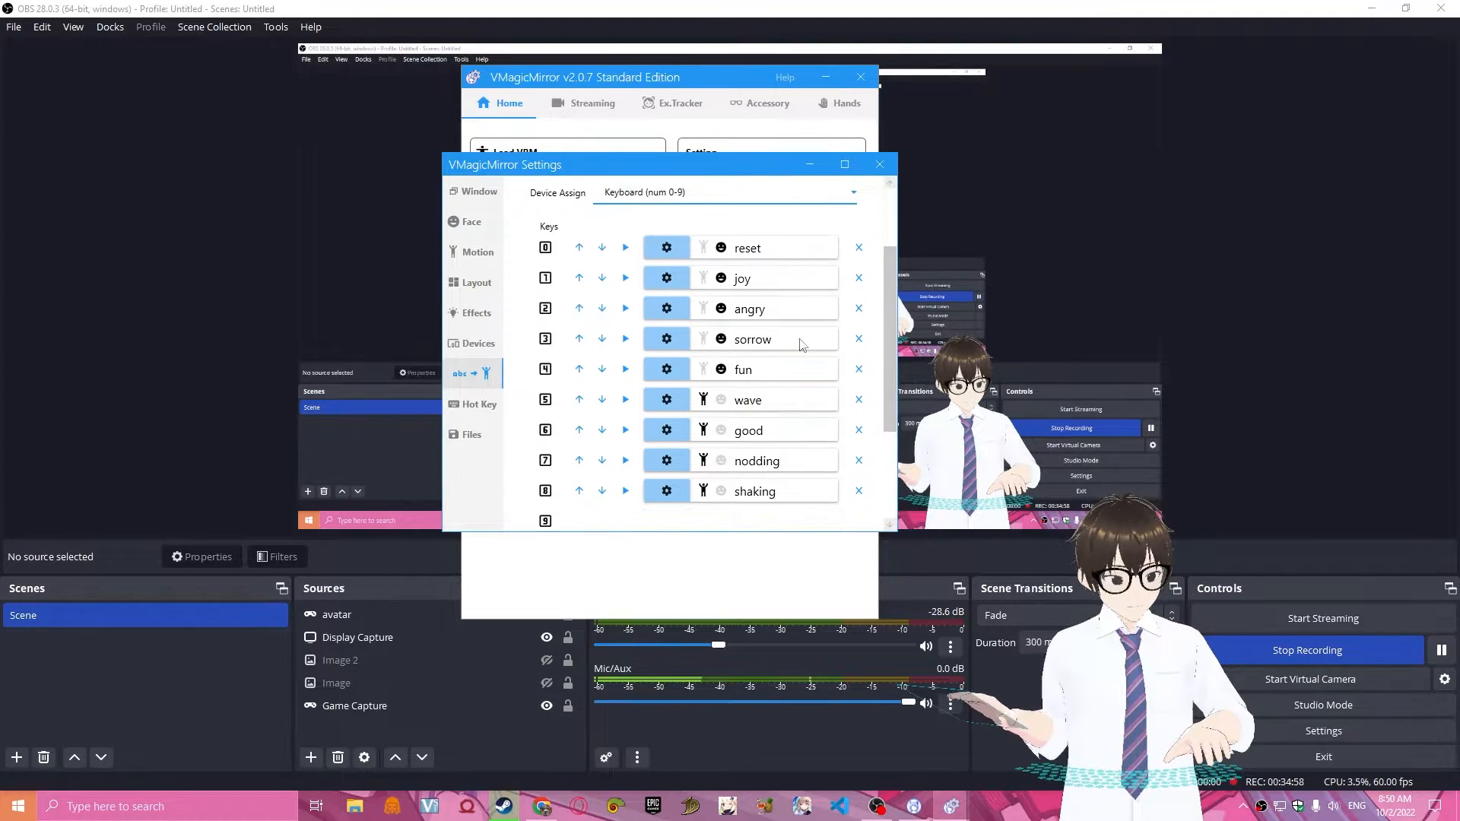
{"action": "scroll", "coordinate": [697, 272], "scroll_direction": "up", "scroll_amount": 2}
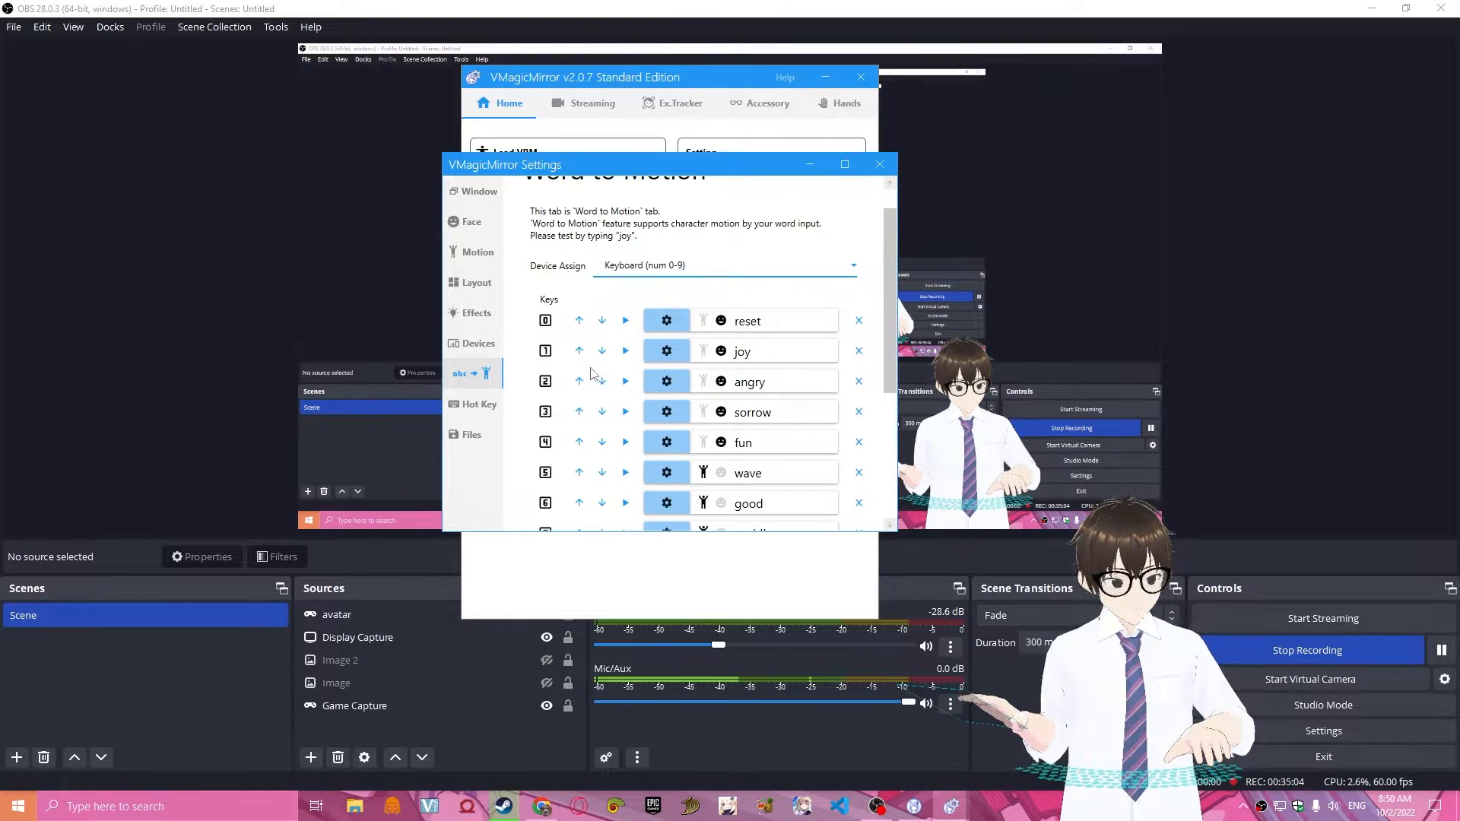
Examine the Hot Key shortcut list and the automation options in the setting file controls.
{"action": "left_click", "coordinate": [481, 409]}
{"action": "scroll", "coordinate": [688, 314], "scroll_direction": "down", "scroll_amount": 3}
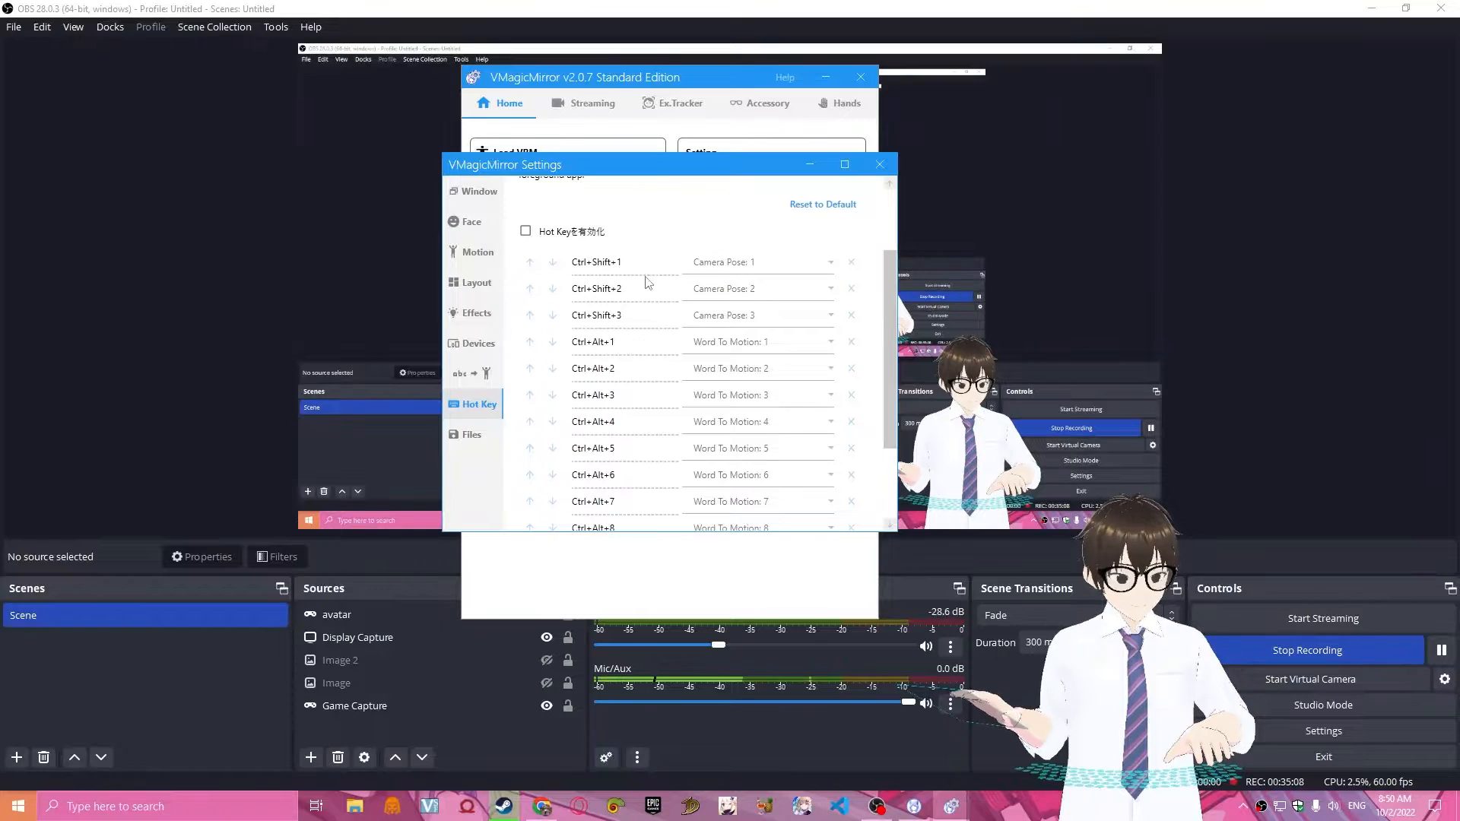
{"action": "scroll", "coordinate": [647, 282], "scroll_direction": "down", "scroll_amount": 3}
{"action": "scroll", "coordinate": [661, 329], "scroll_direction": "up", "scroll_amount": 4}
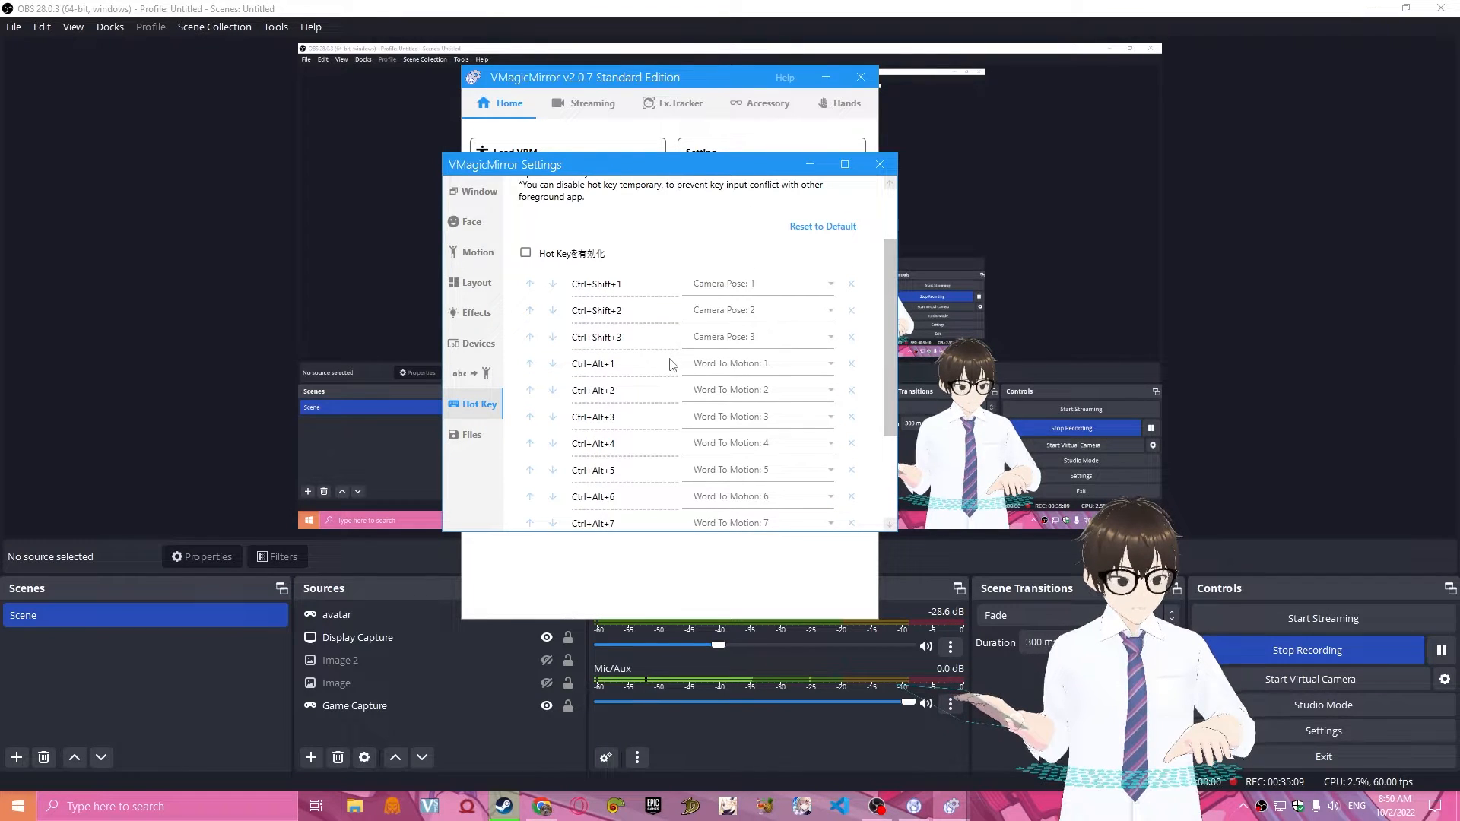
{"action": "left_click", "coordinate": [473, 440]}
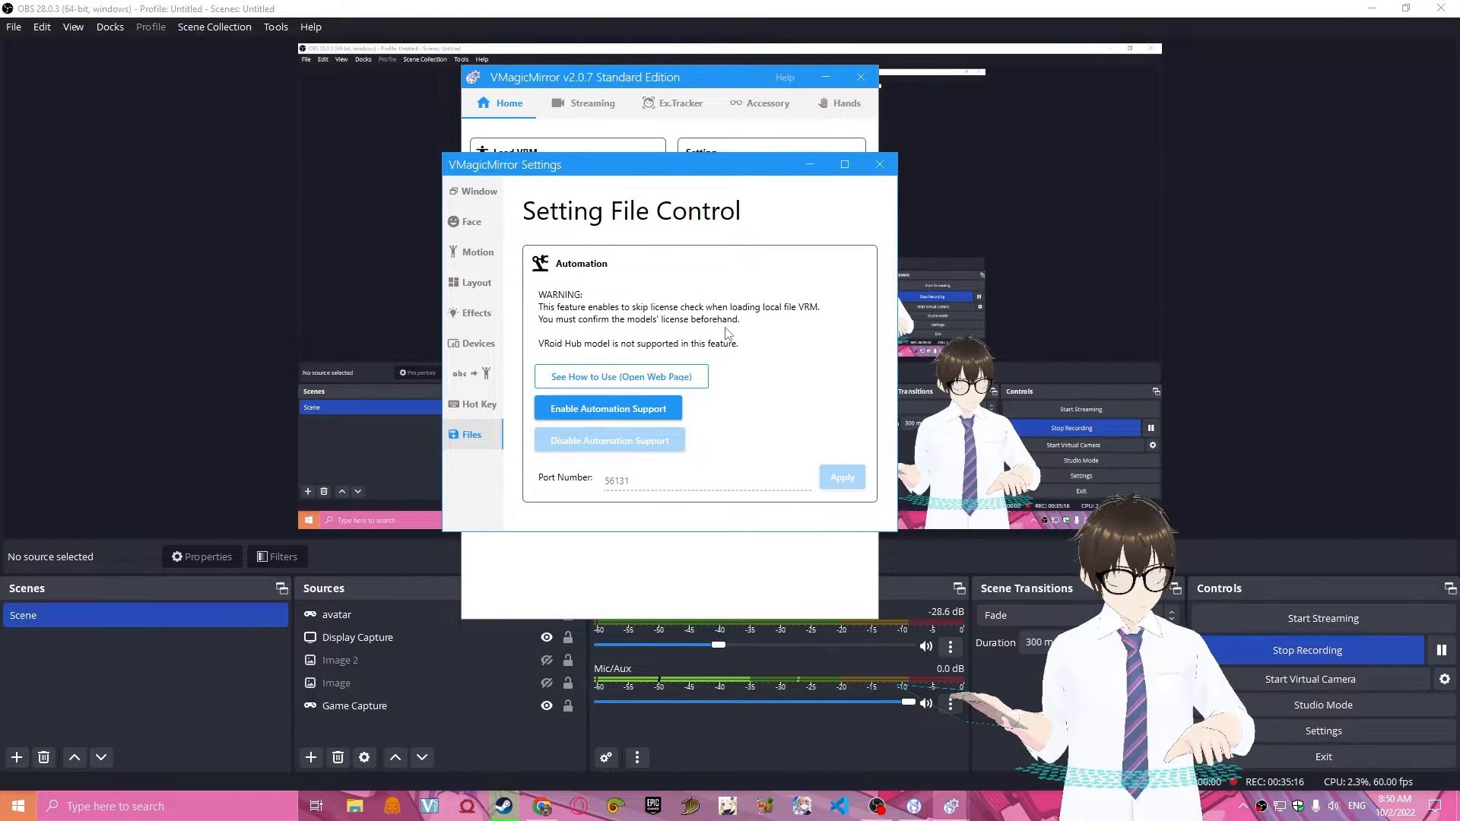
Revisit the Devices and Effects settings and close the VMagicMirror settings window.
{"action": "left_click", "coordinate": [479, 345]}
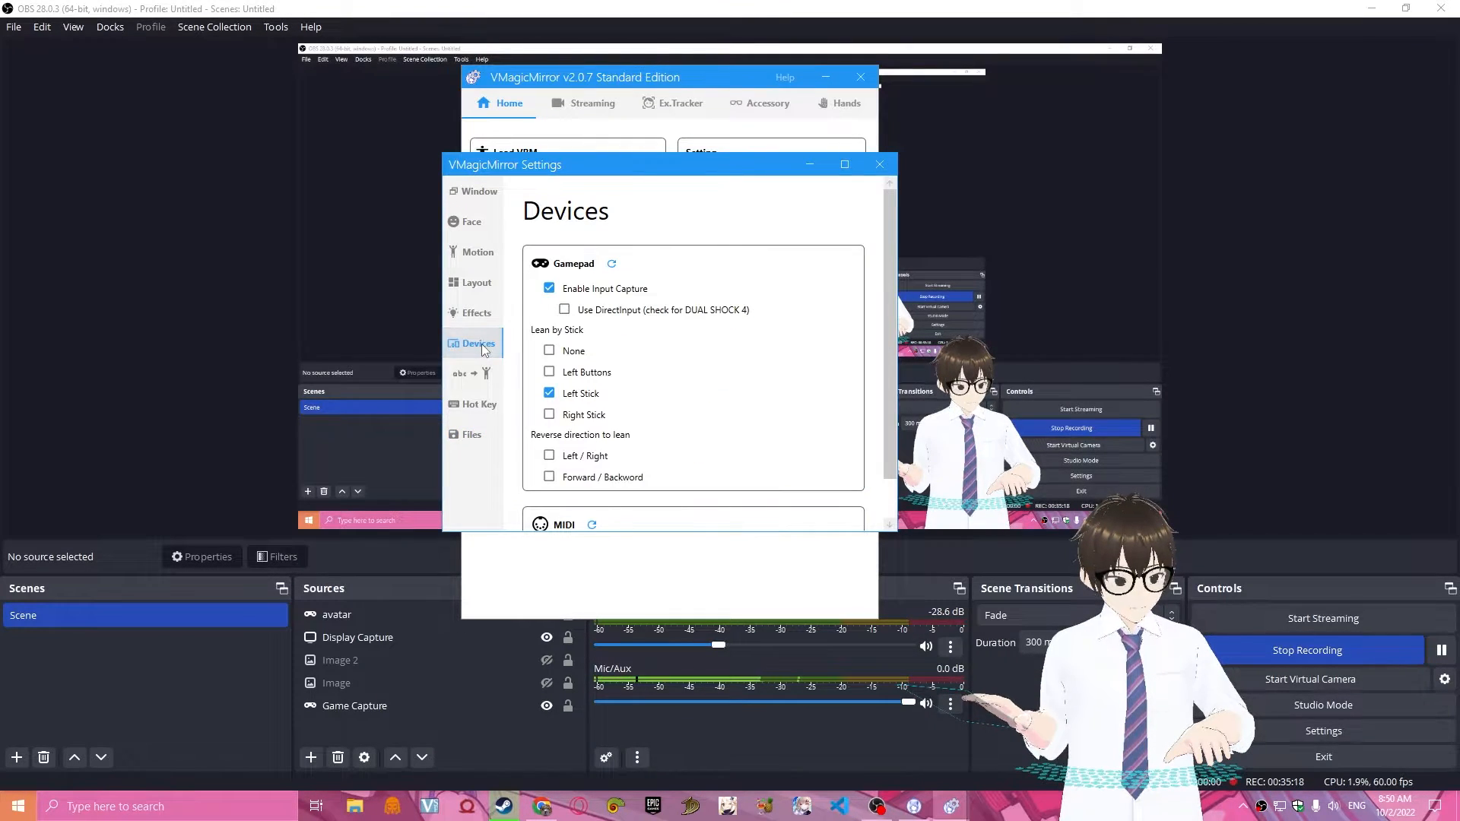
{"action": "left_click", "coordinate": [477, 313]}
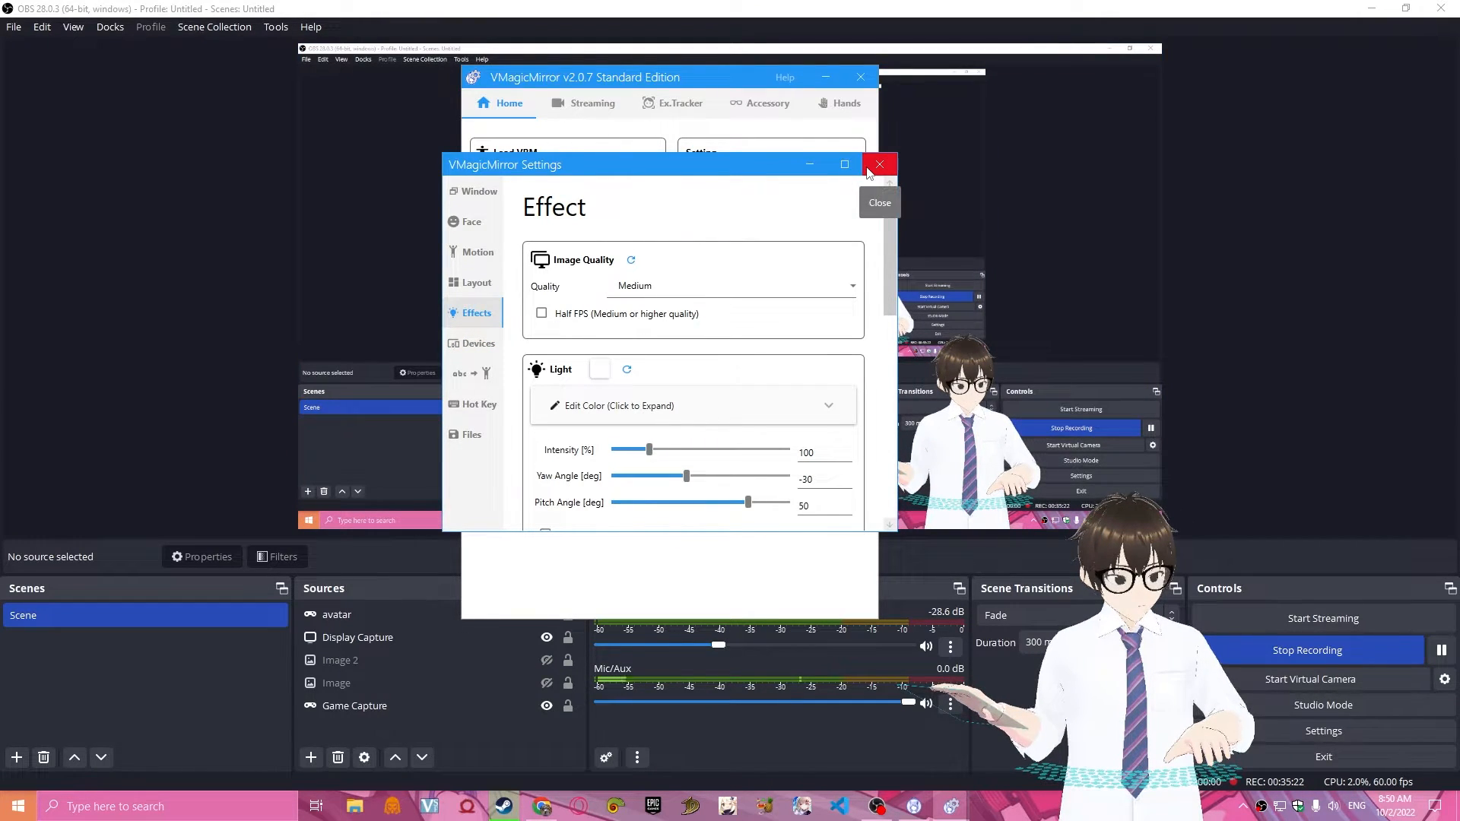
{"action": "left_click", "coordinate": [868, 170]}
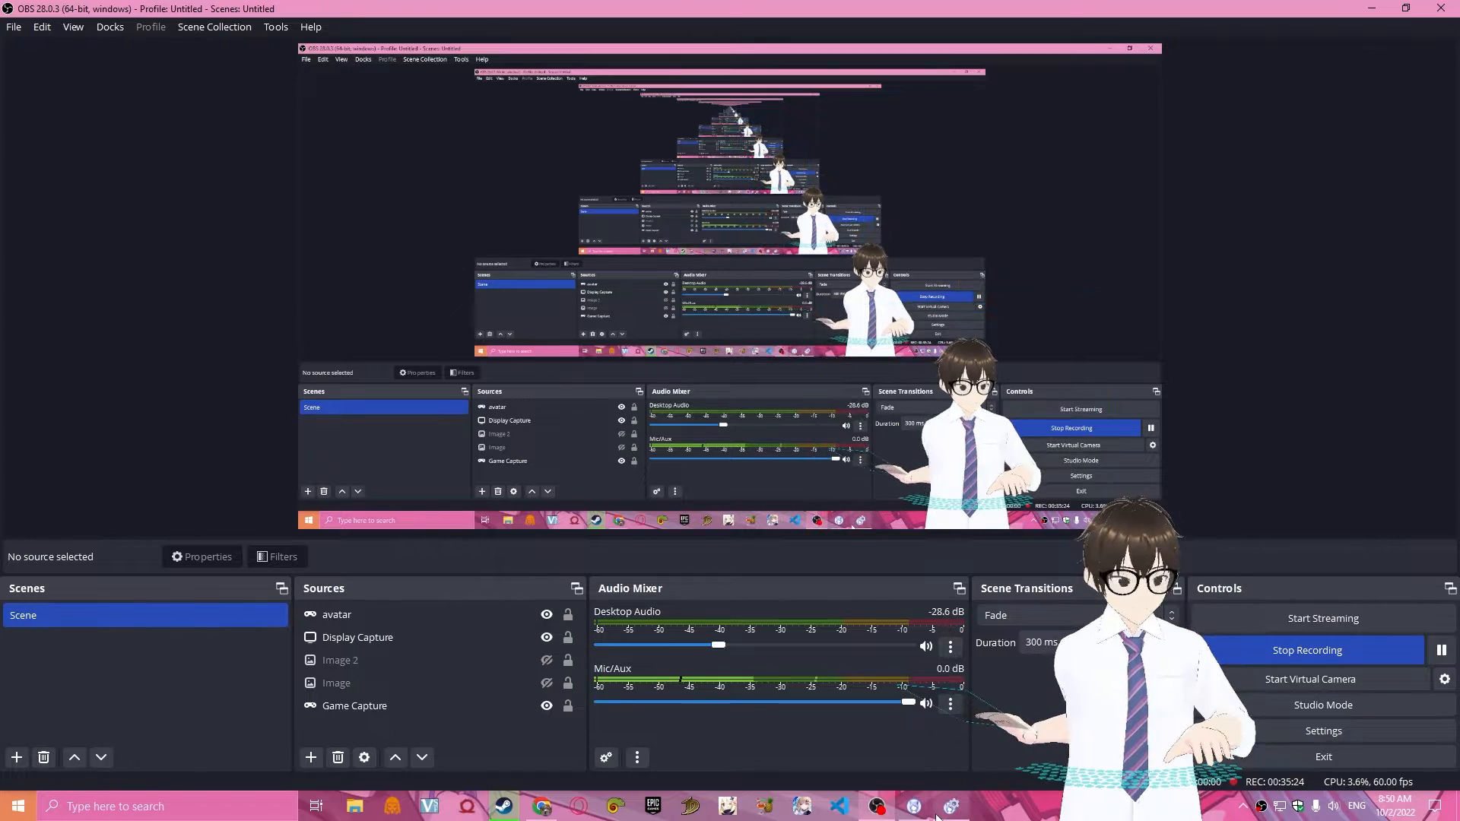
Return to the VMagicMirror main window, review its Streaming, Ex.Tracker, Accessory and Hands options, and go back to Home.
{"action": "left_click", "coordinate": [939, 816]}
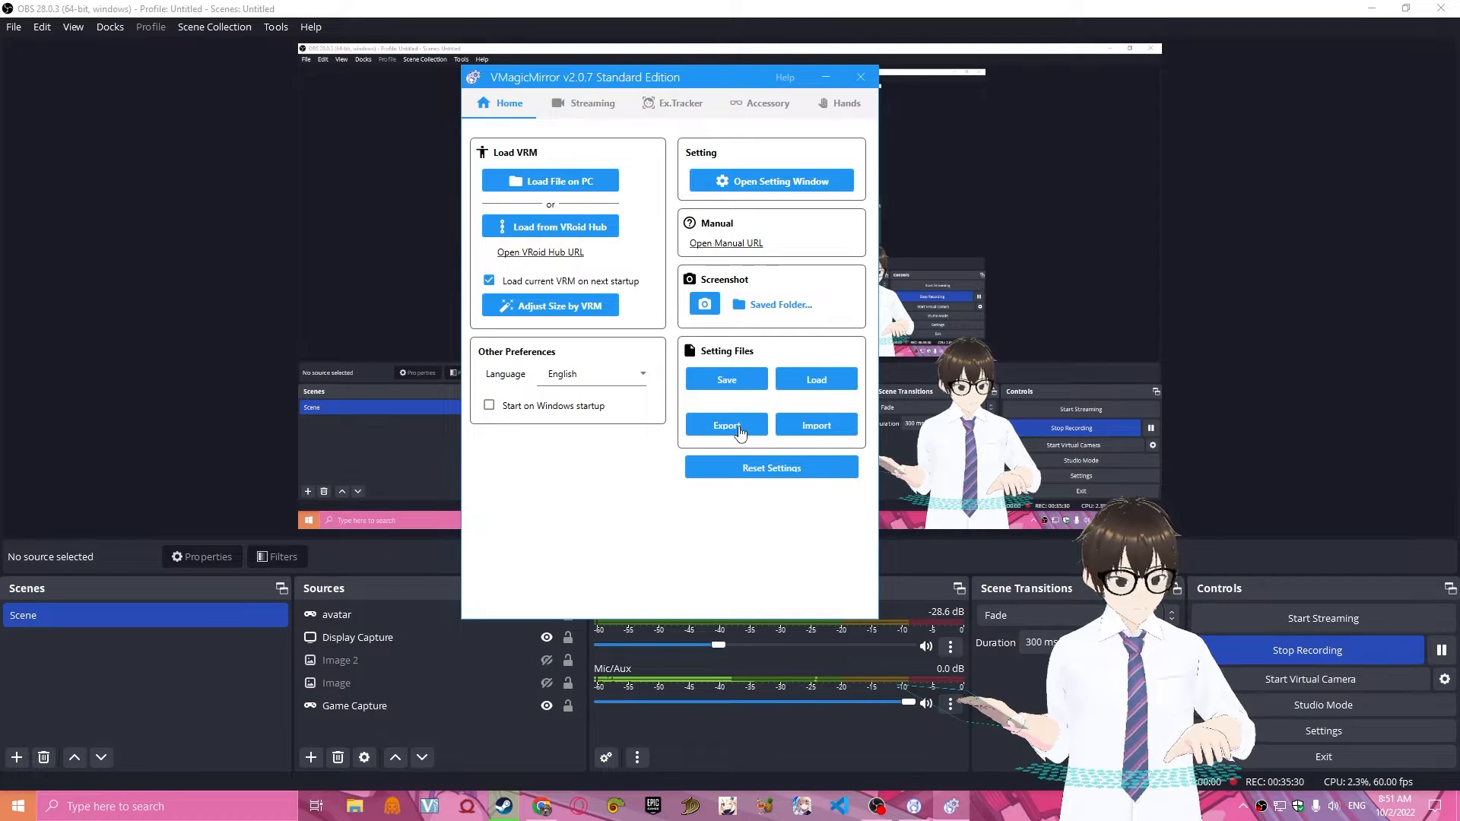
{"action": "left_click", "coordinate": [594, 105]}
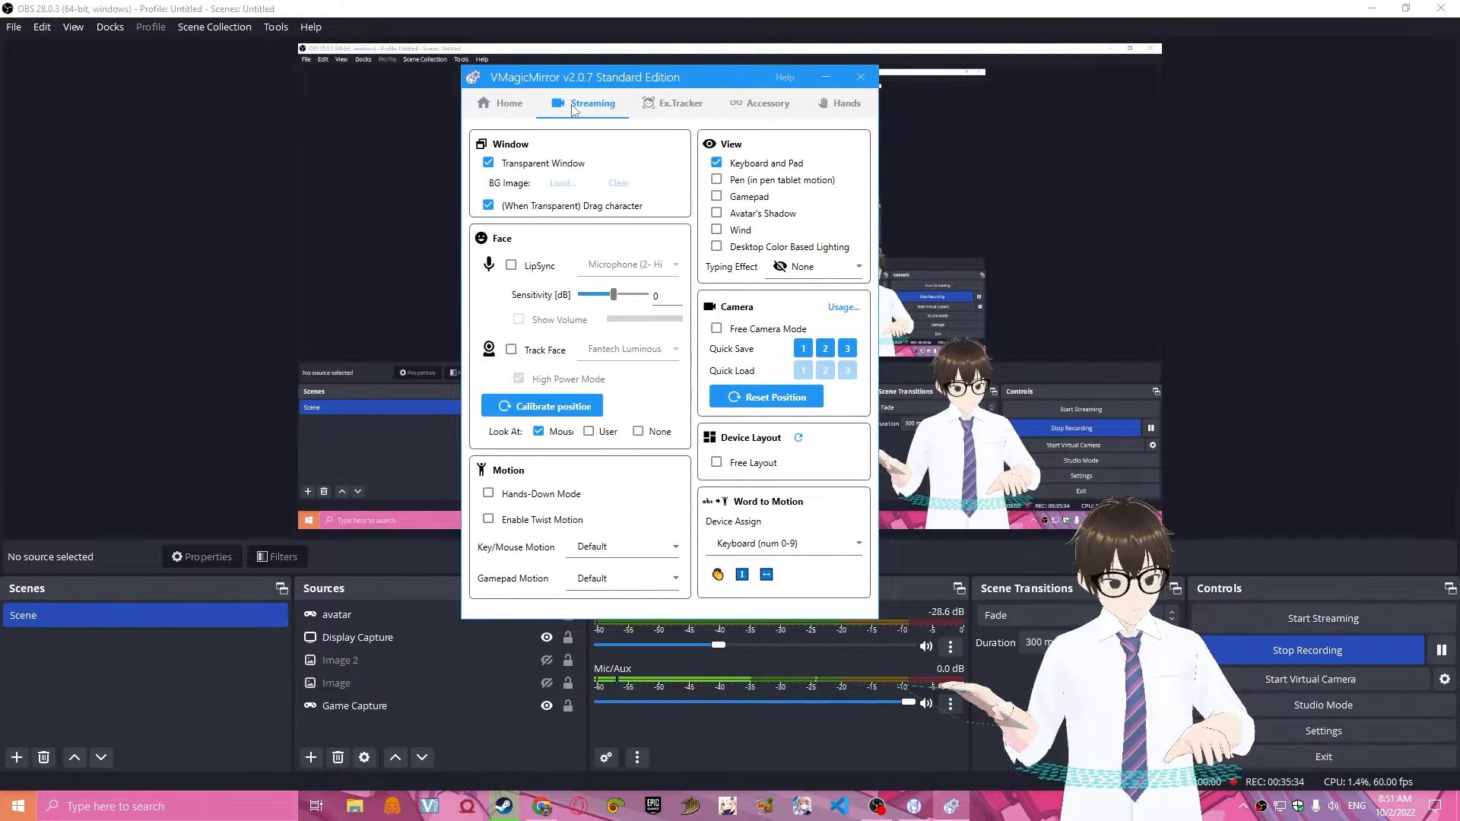
{"action": "left_click", "coordinate": [672, 104]}
{"action": "left_click", "coordinate": [582, 107]}
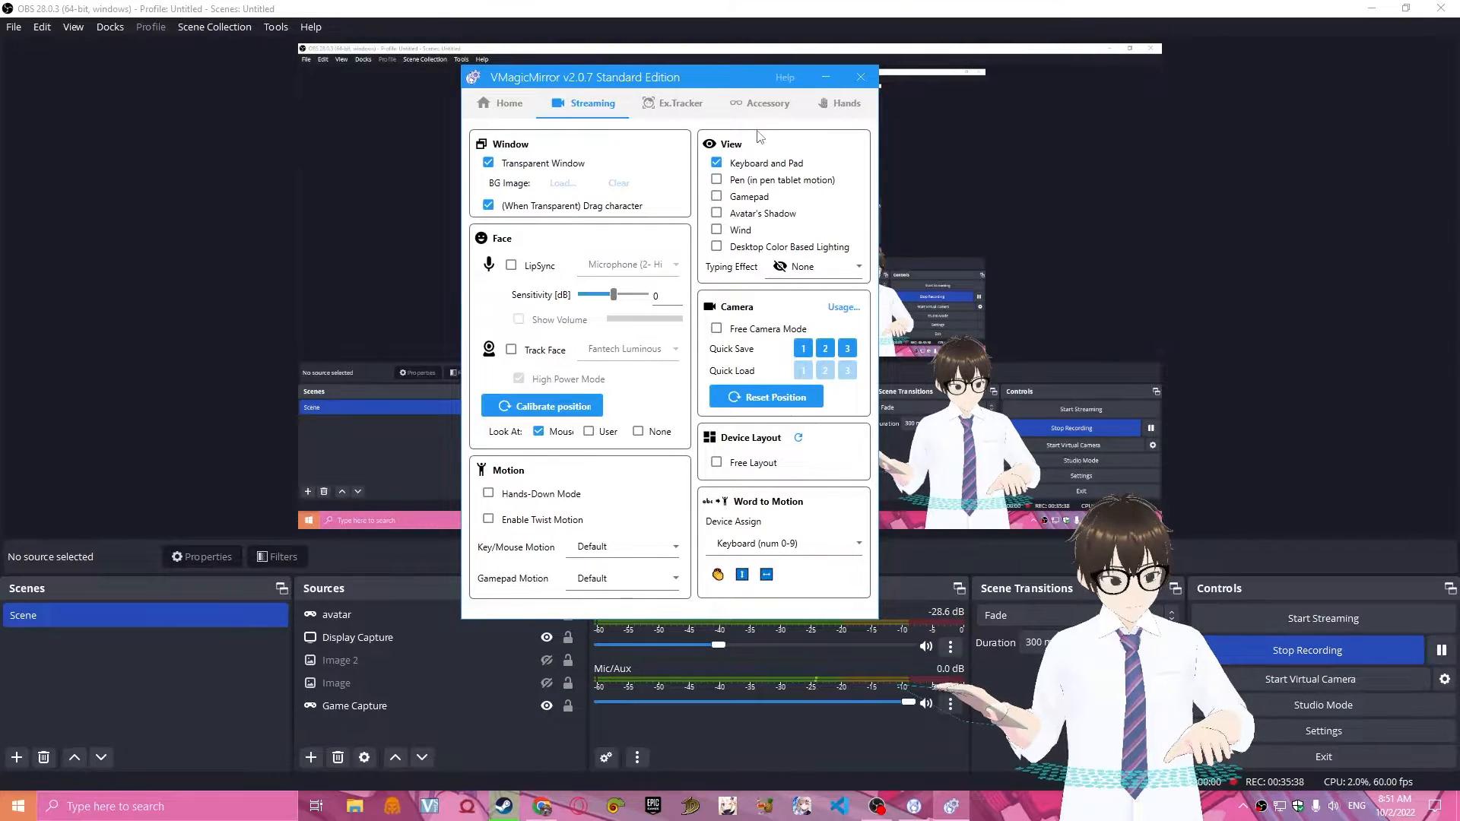
{"action": "left_click", "coordinate": [672, 105]}
{"action": "left_click", "coordinate": [760, 104]}
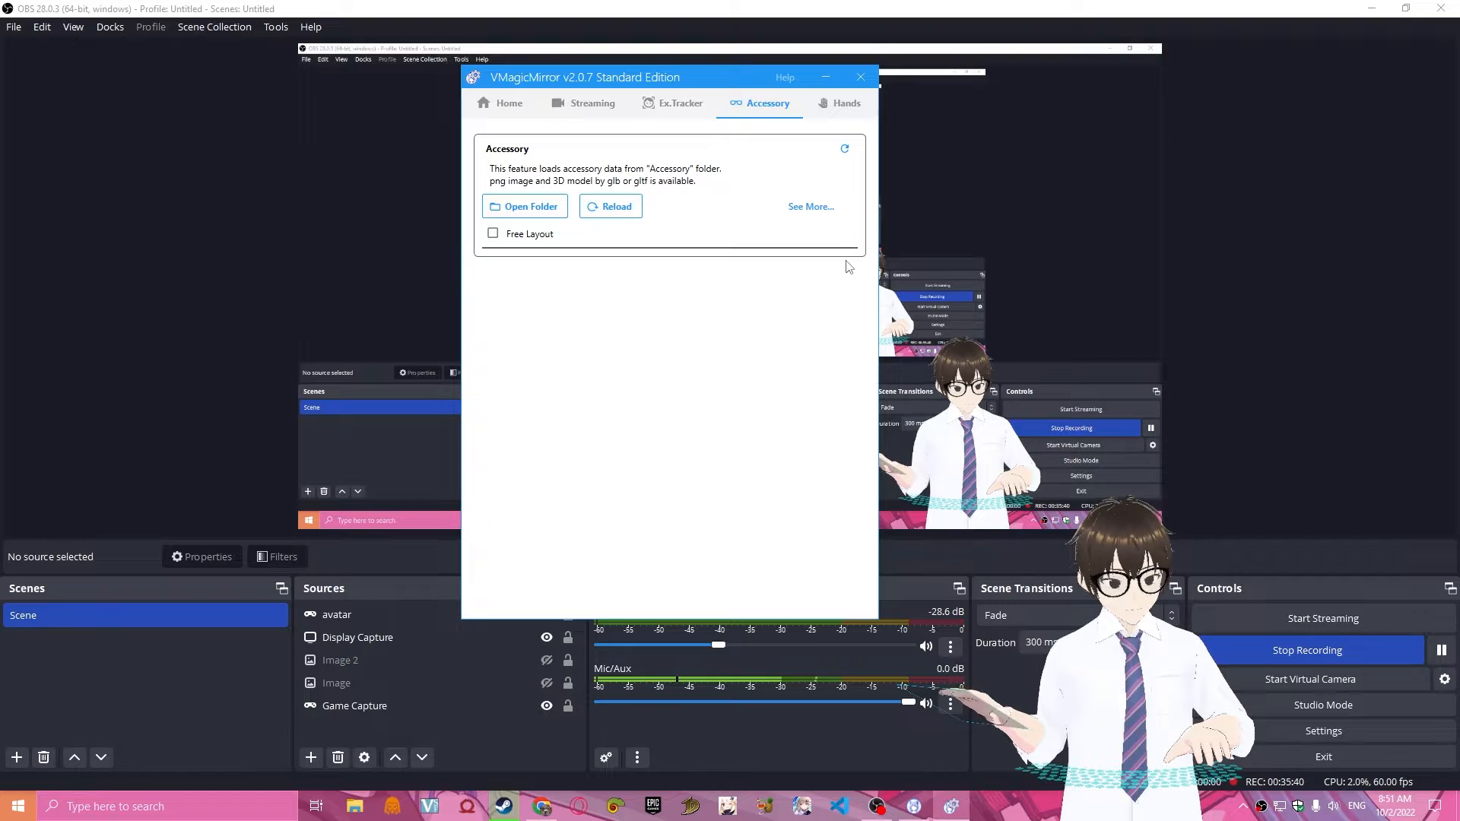
{"action": "left_click", "coordinate": [840, 104]}
{"action": "left_click", "coordinate": [508, 107]}
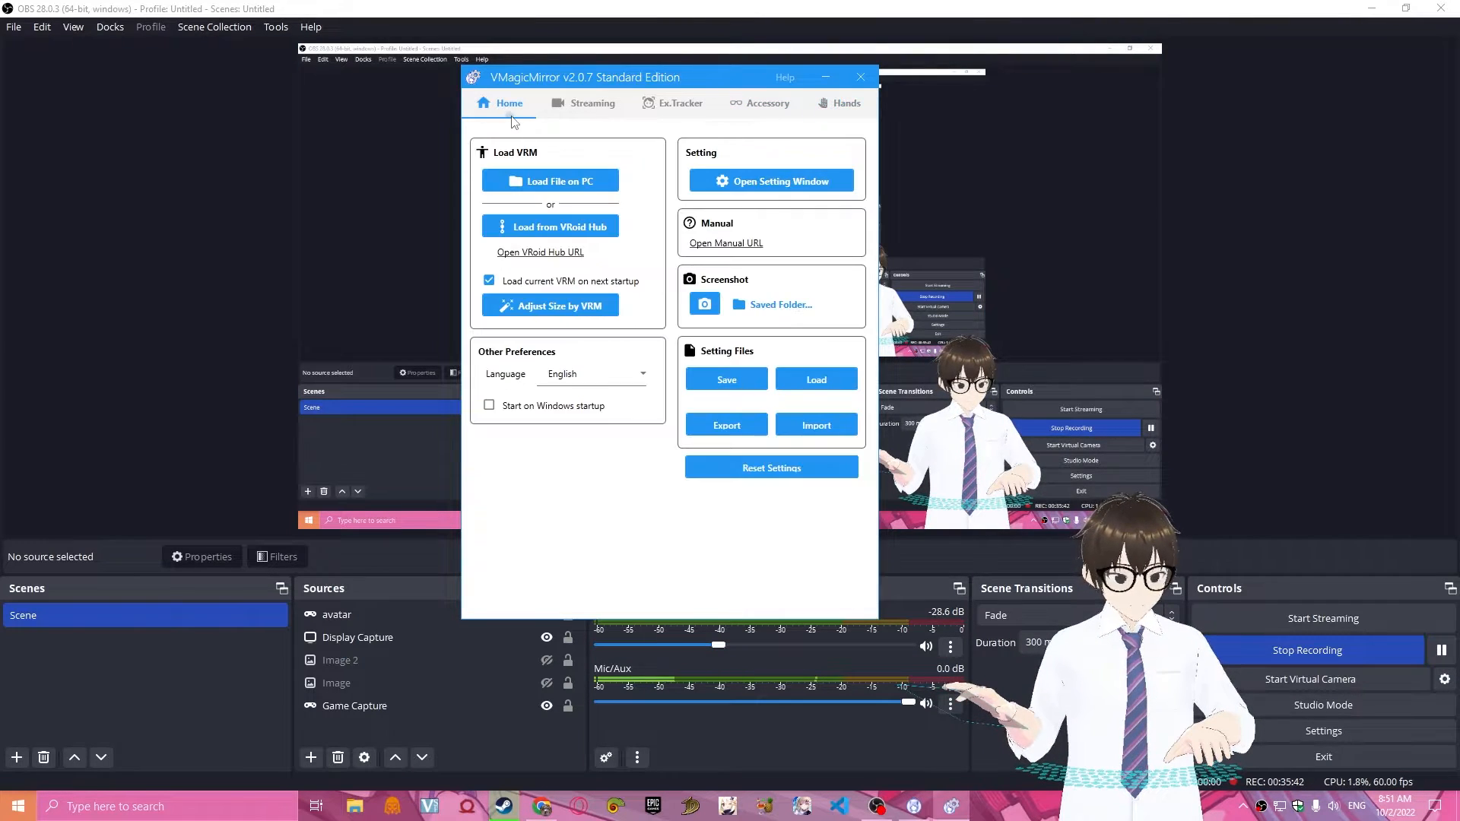
{"action": "left_click", "coordinate": [840, 103]}
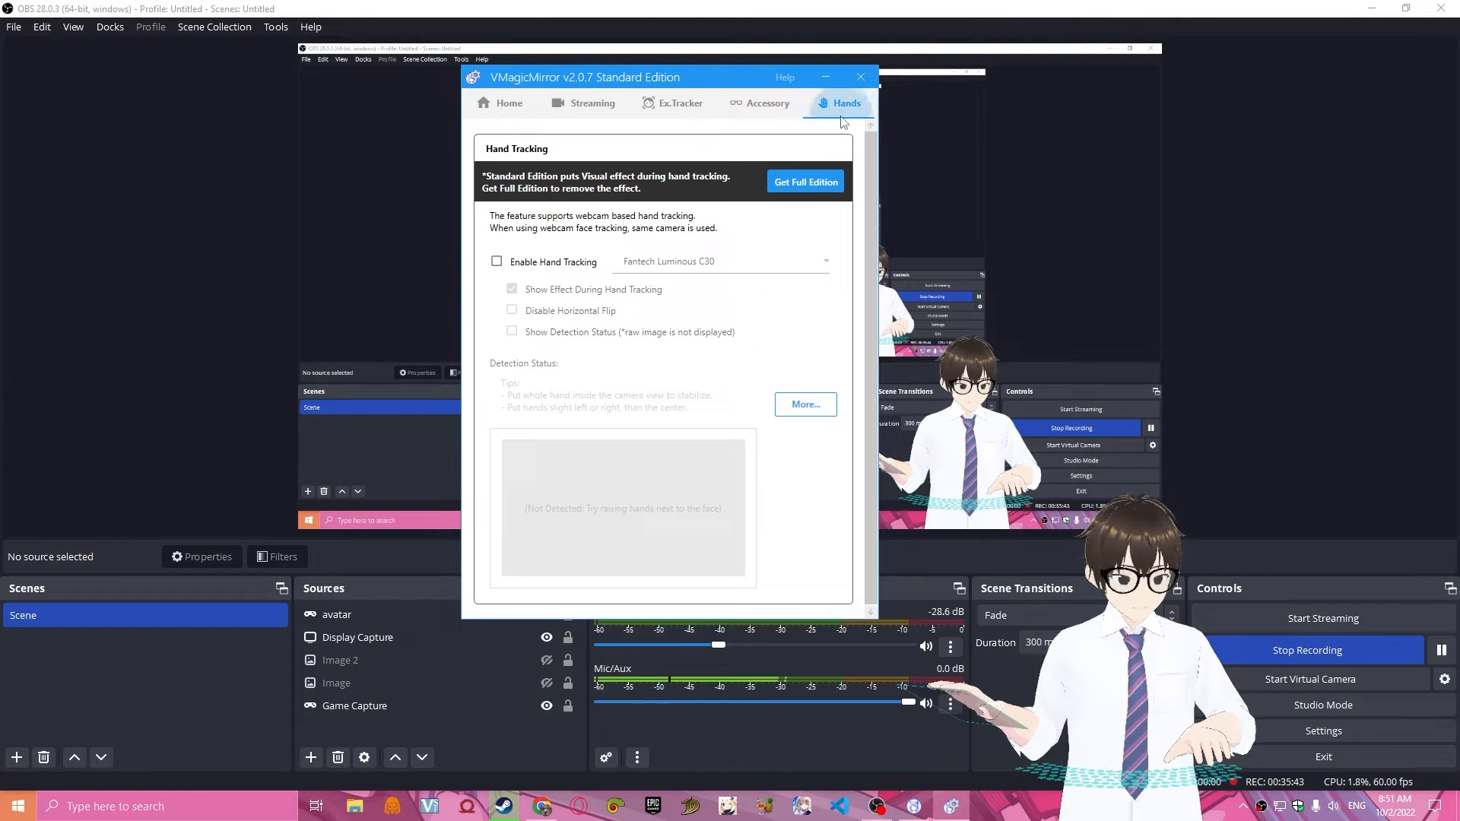
{"action": "left_click", "coordinate": [504, 102]}
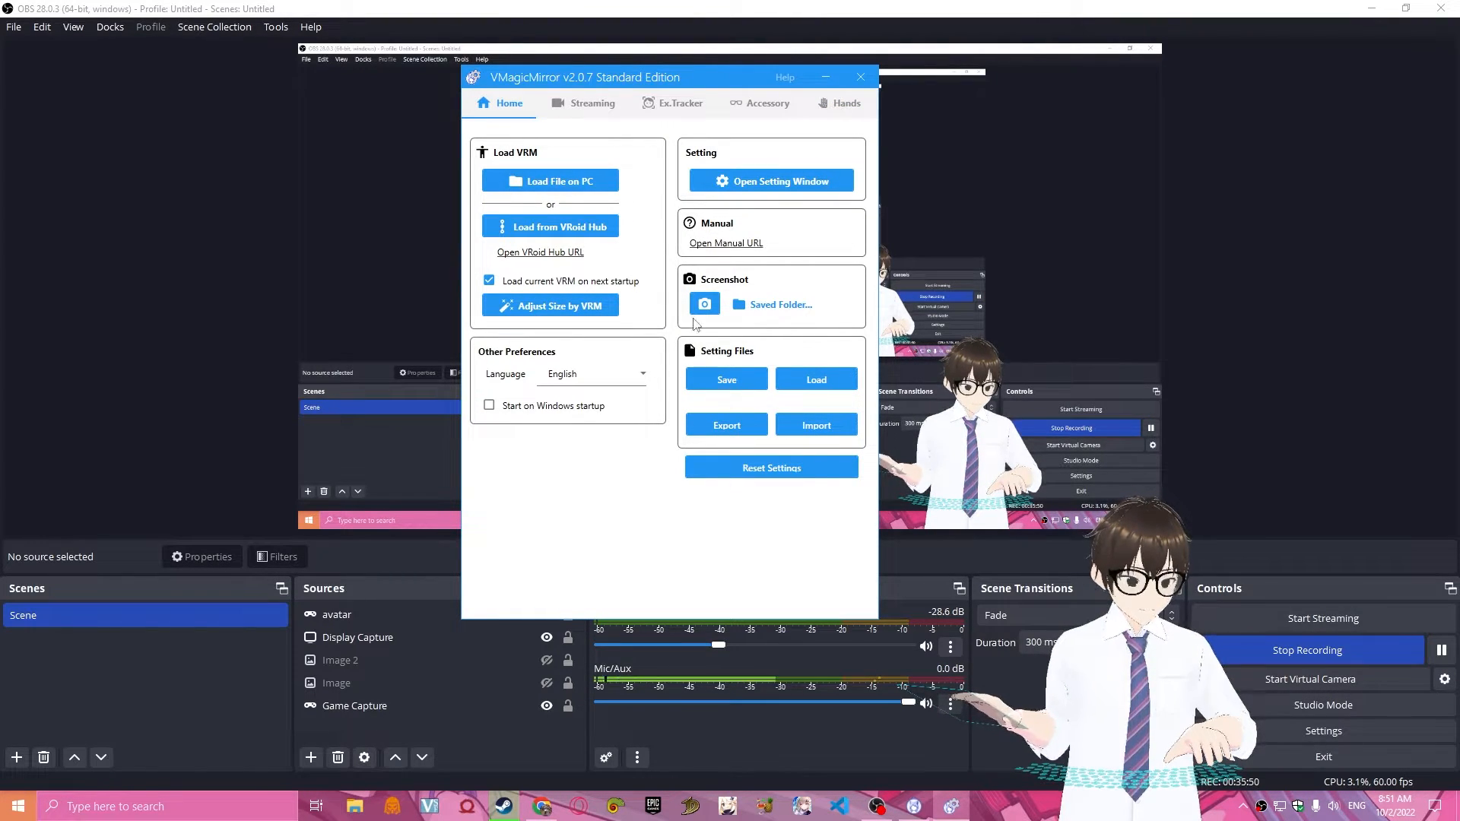
Load the avatar file botak_.vrm from the Avatar folder on the PC and accept its license.
{"action": "left_click", "coordinate": [601, 188]}
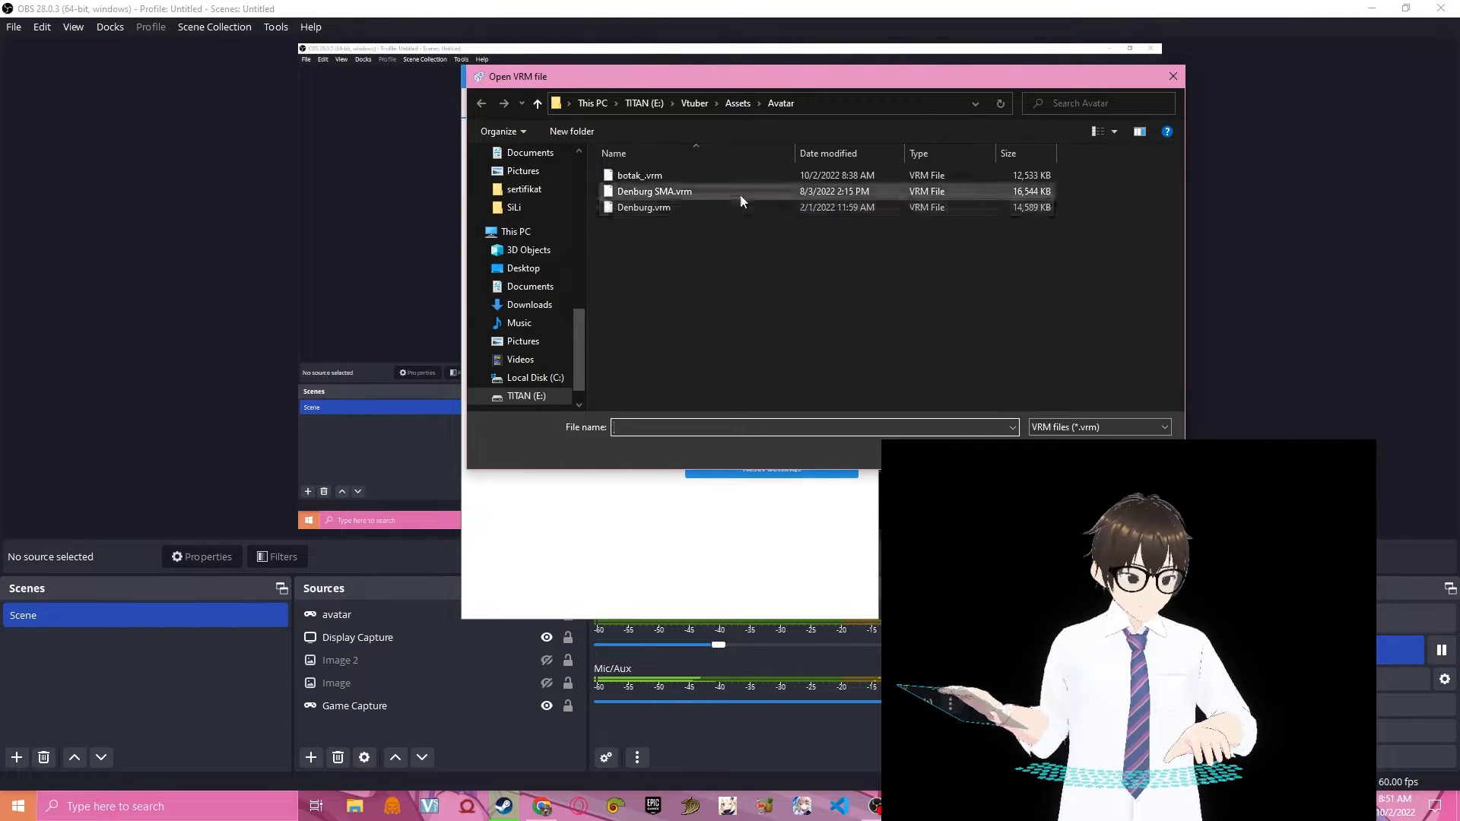
{"action": "left_click", "coordinate": [724, 176]}
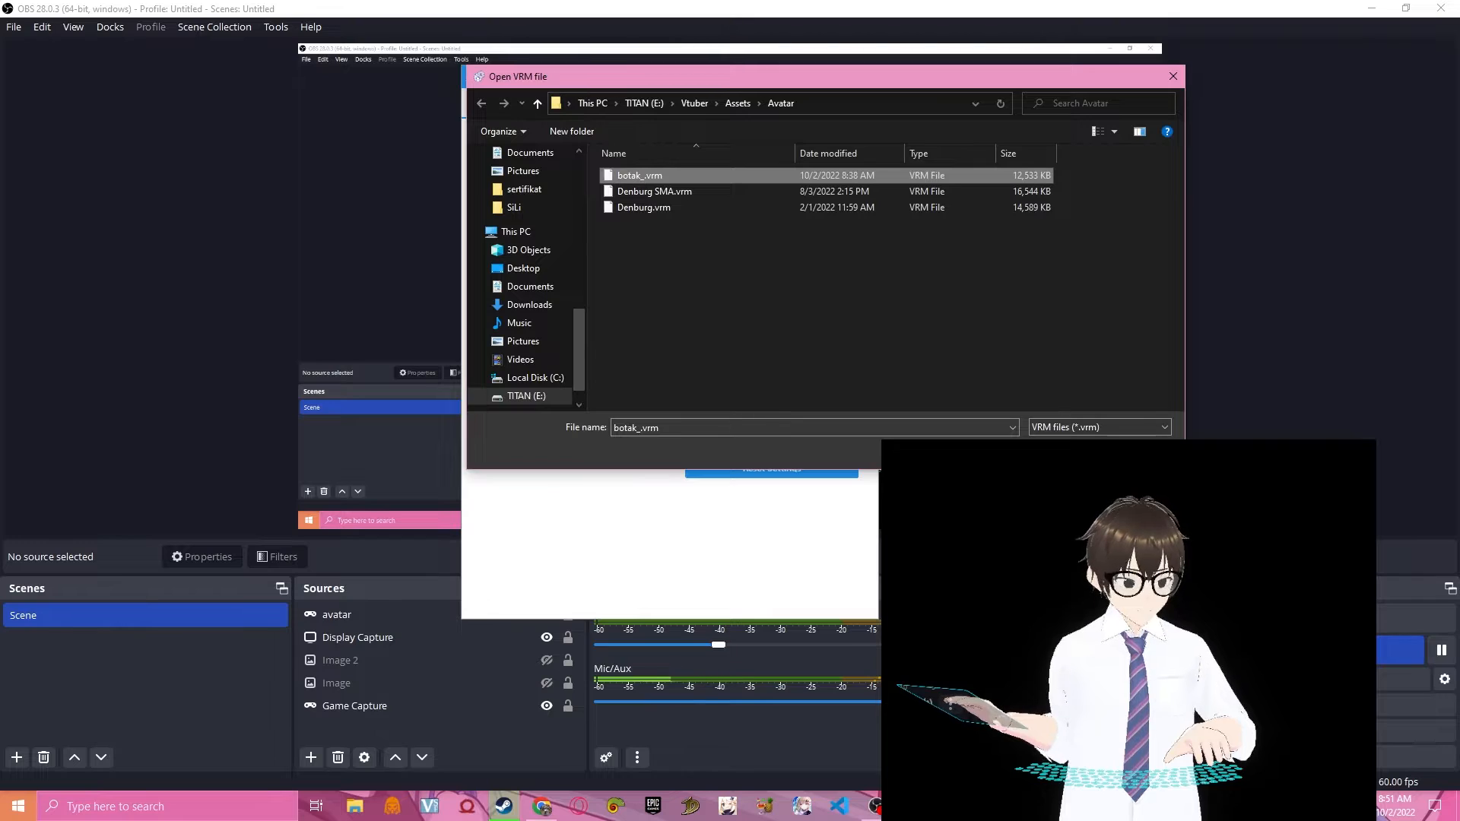
{"action": "key", "text": "Return"}
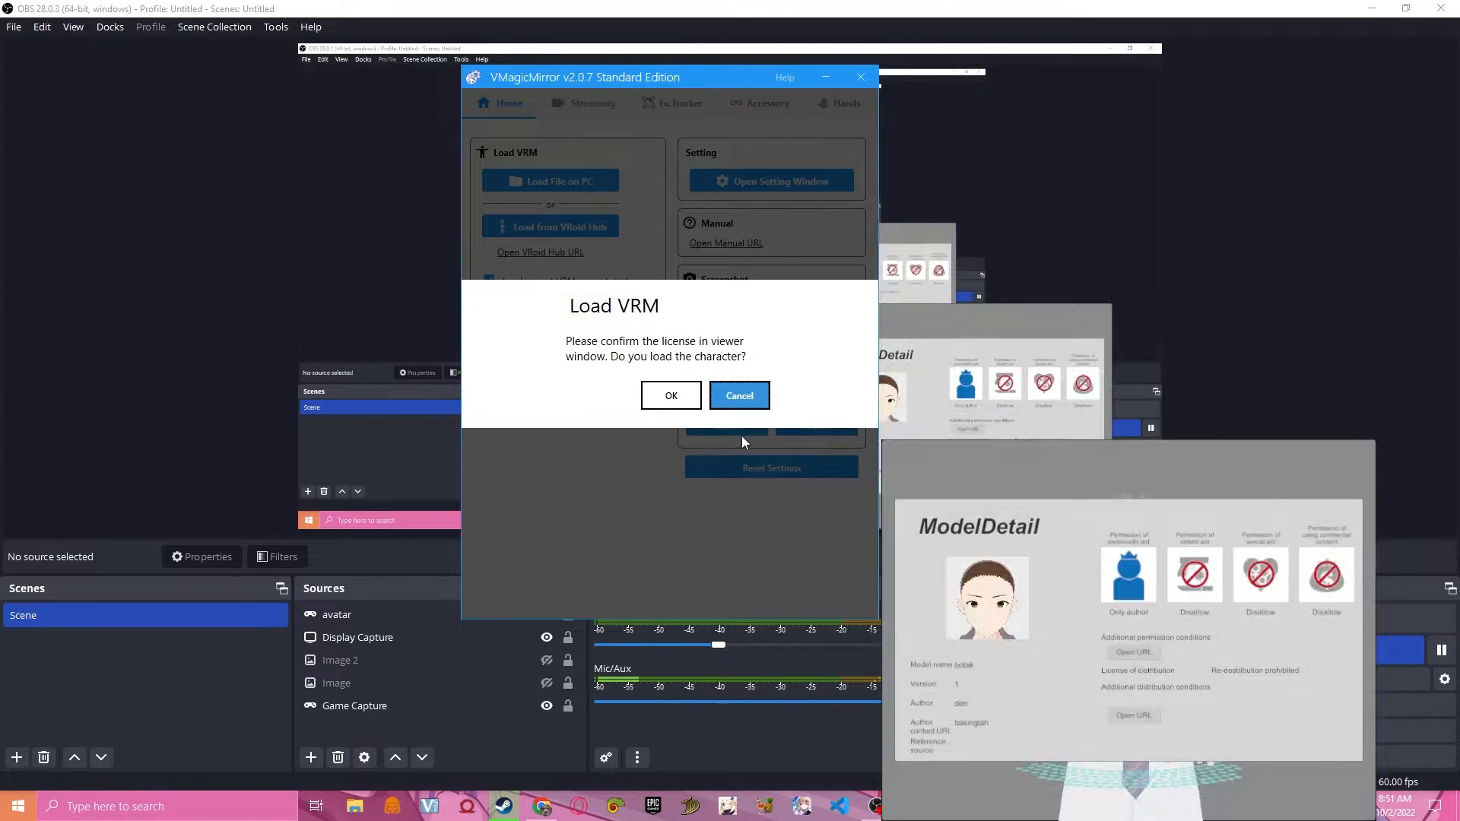
{"action": "left_click", "coordinate": [679, 397]}
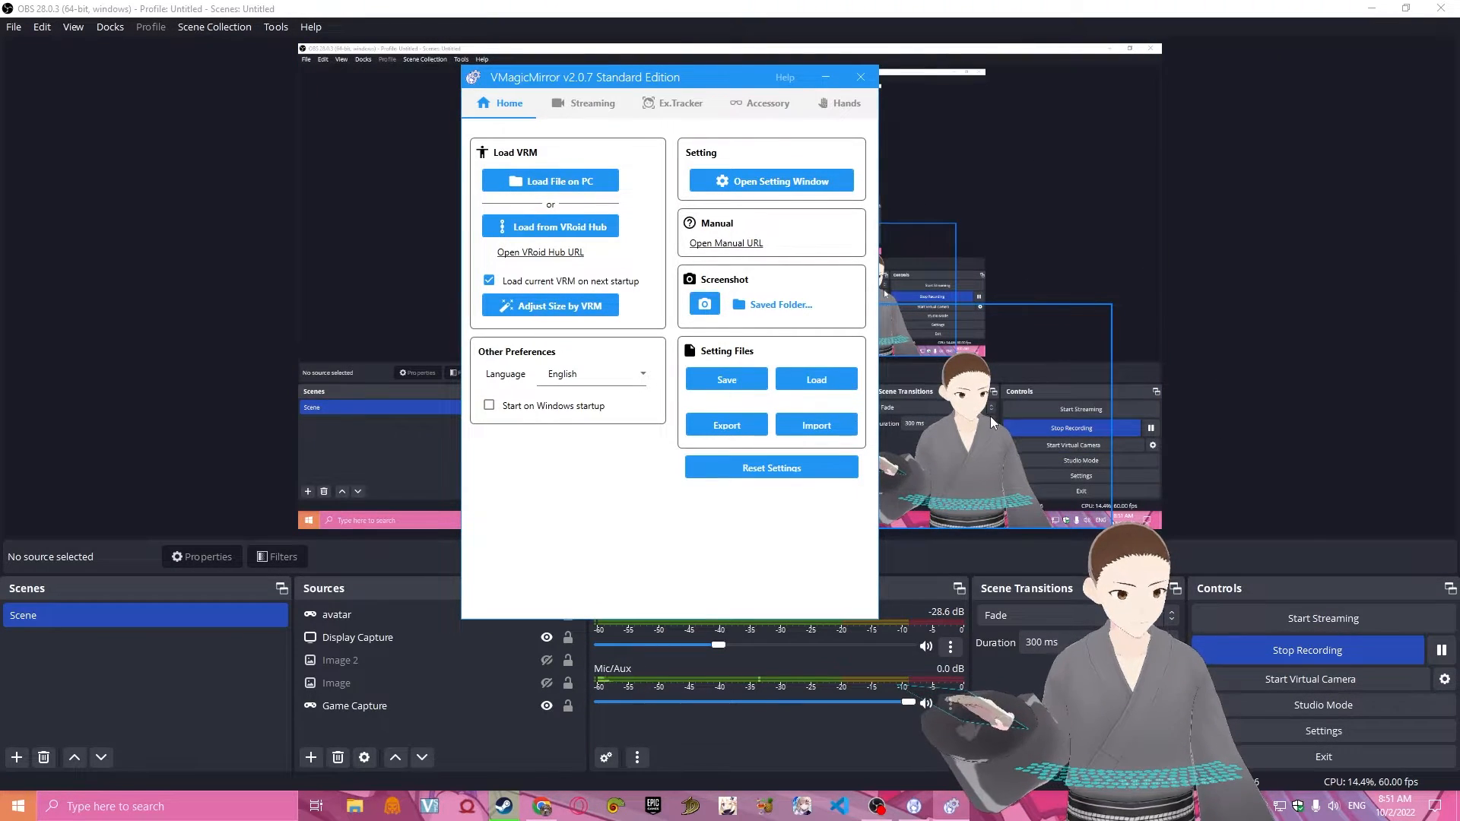
Switch to OBS, move the avatar source to about 82 px from the canvas's right edge along the bottom, and deselect it.
{"action": "left_click", "coordinate": [1005, 394]}
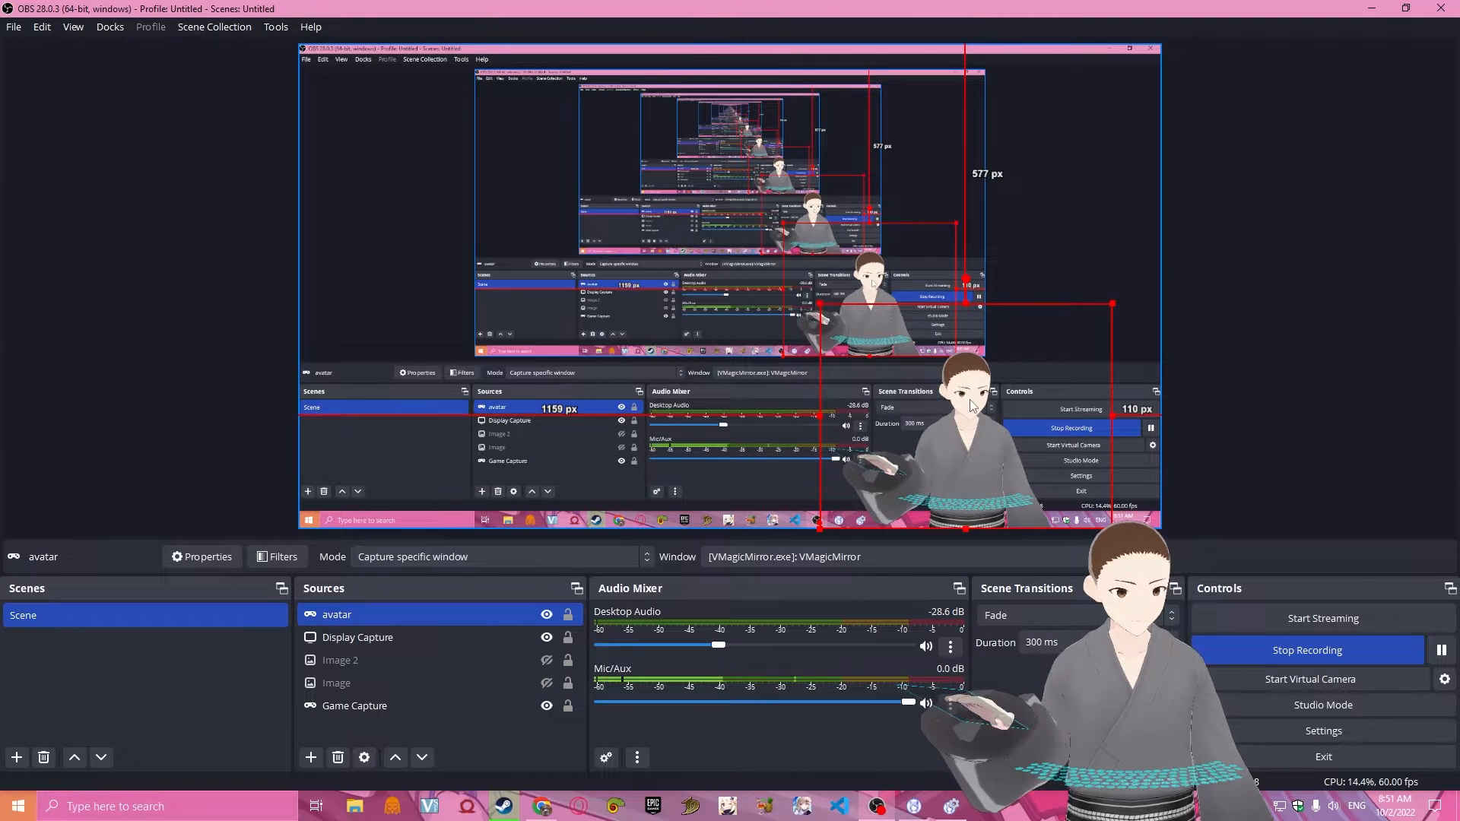
{"action": "left_click_drag", "start_coordinate": [974, 426], "coordinate": [1011, 388]}
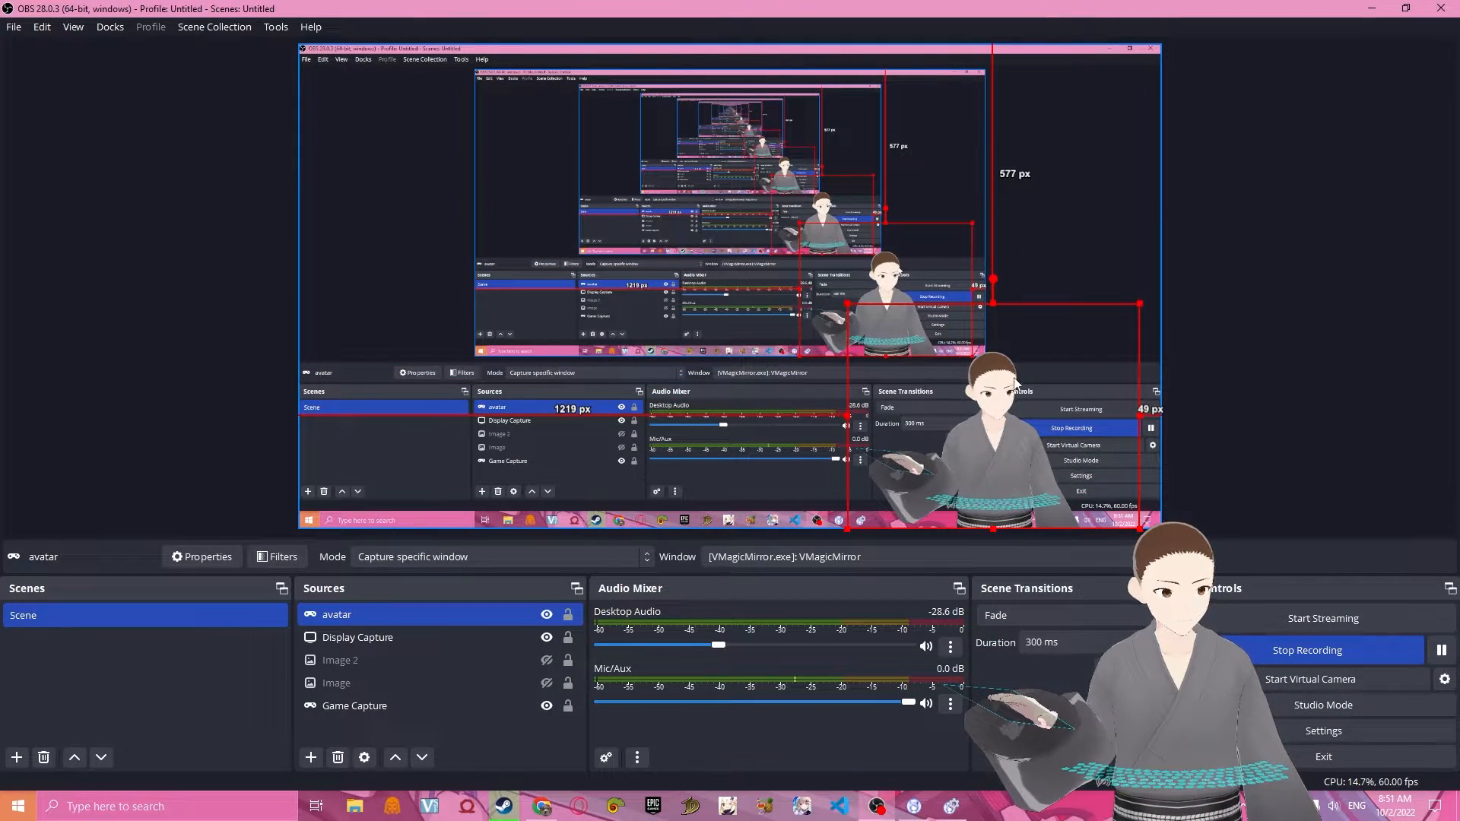
{"action": "left_click", "coordinate": [959, 807]}
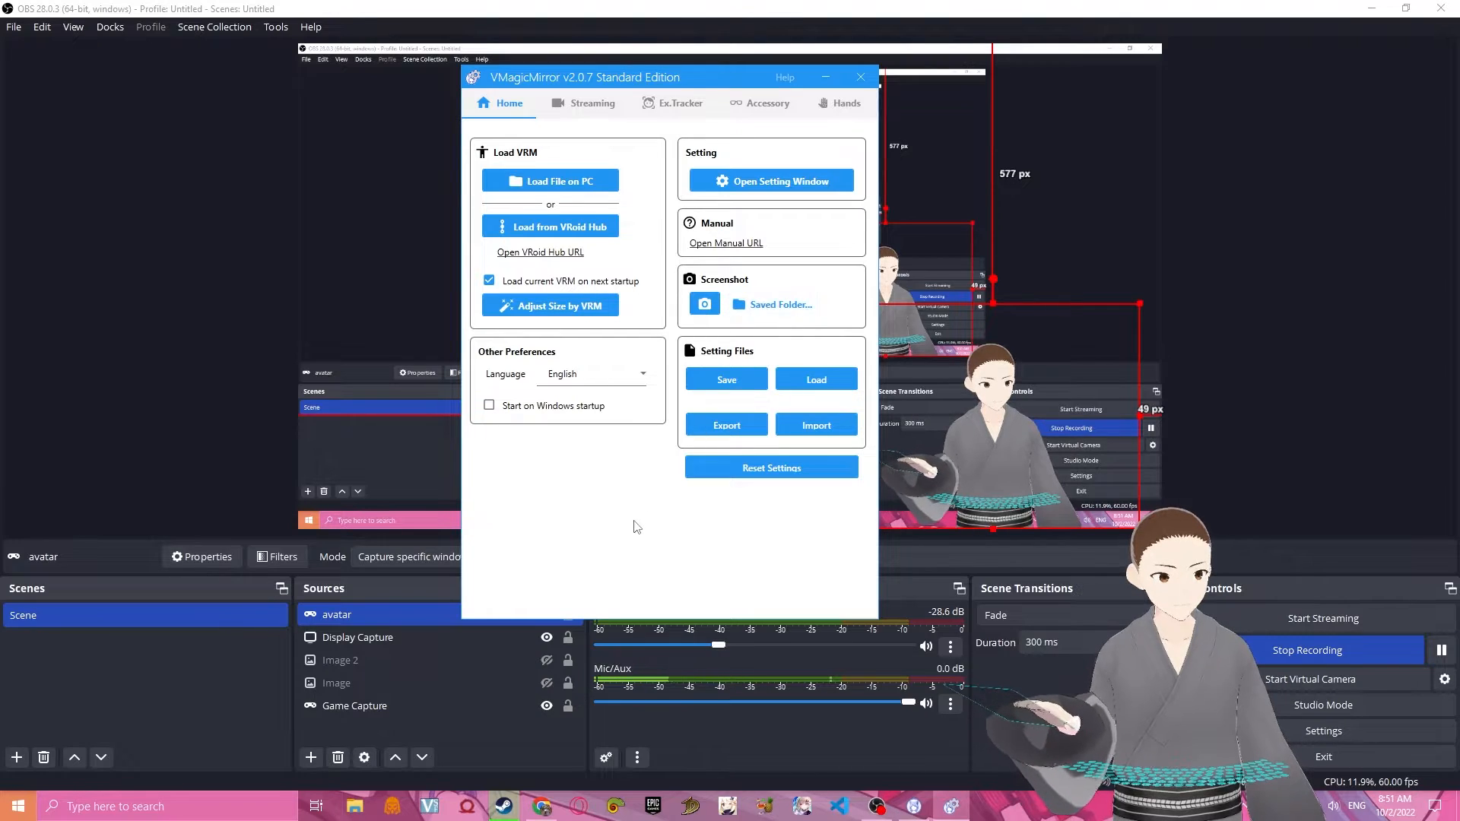
{"action": "left_click", "coordinate": [1217, 346]}
{"action": "mouse_move", "coordinate": [995, 409]}
{"action": "left_mouse_down"}
{"action": "mouse_move", "coordinate": [986, 397]}
{"action": "mouse_move", "coordinate": [978, 415]}
{"action": "left_mouse_up"}
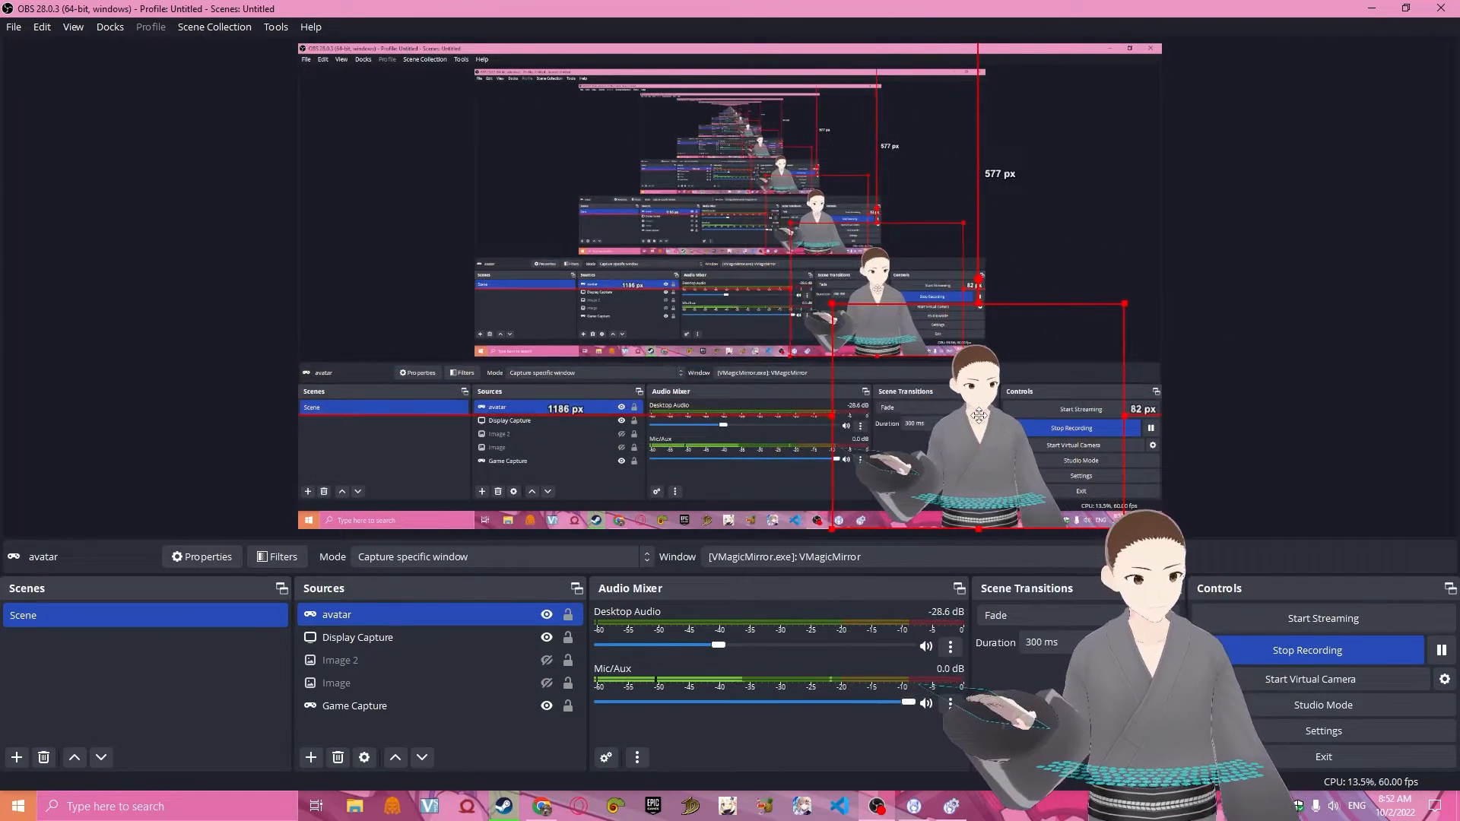
{"action": "left_click", "coordinate": [1278, 409]}
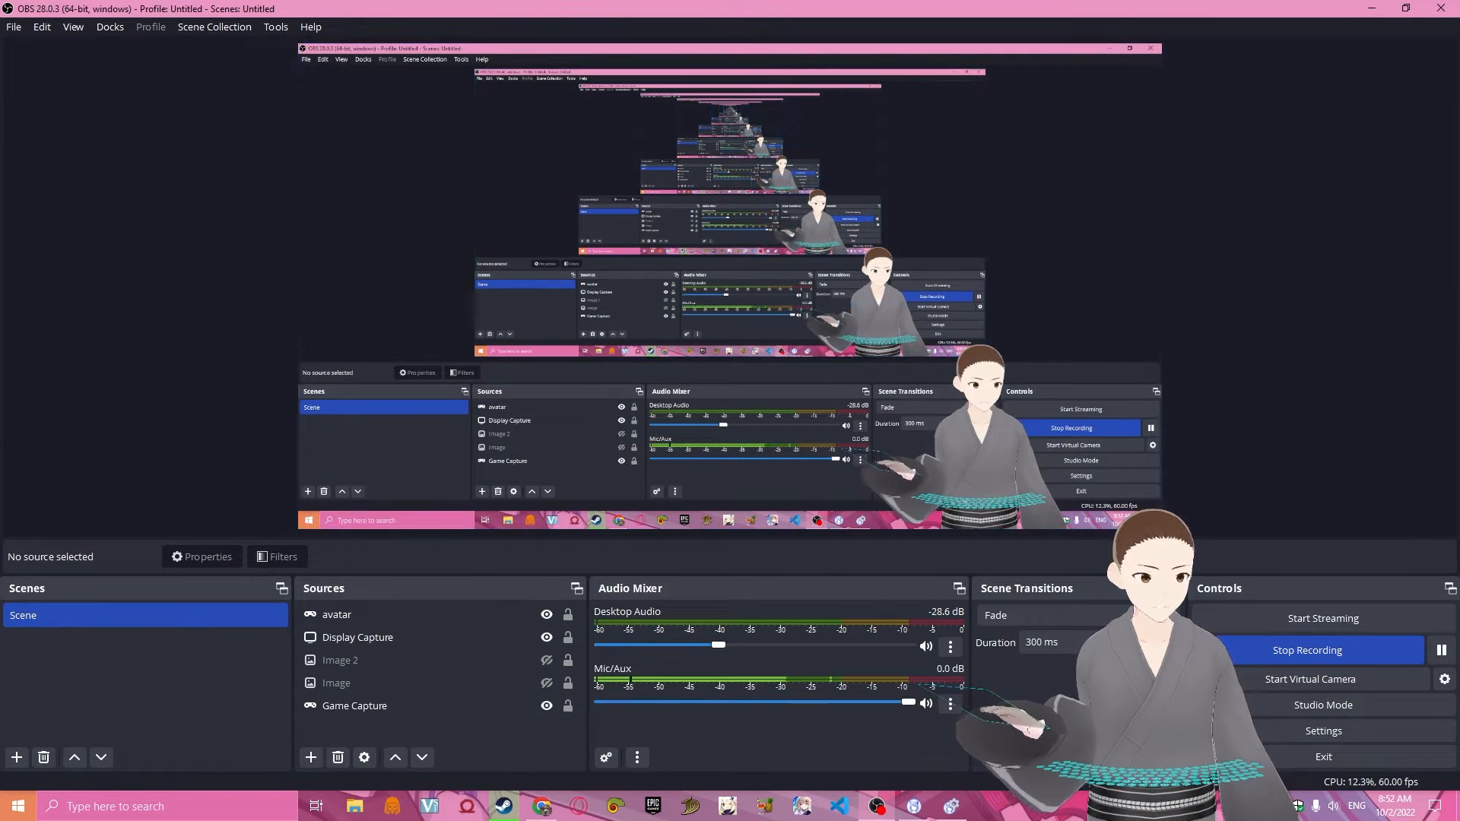
Return to VMagicMirror and look over the Layout, Word to Motion and Hot Key settings and the Streaming options.
{"action": "left_click", "coordinate": [950, 806]}
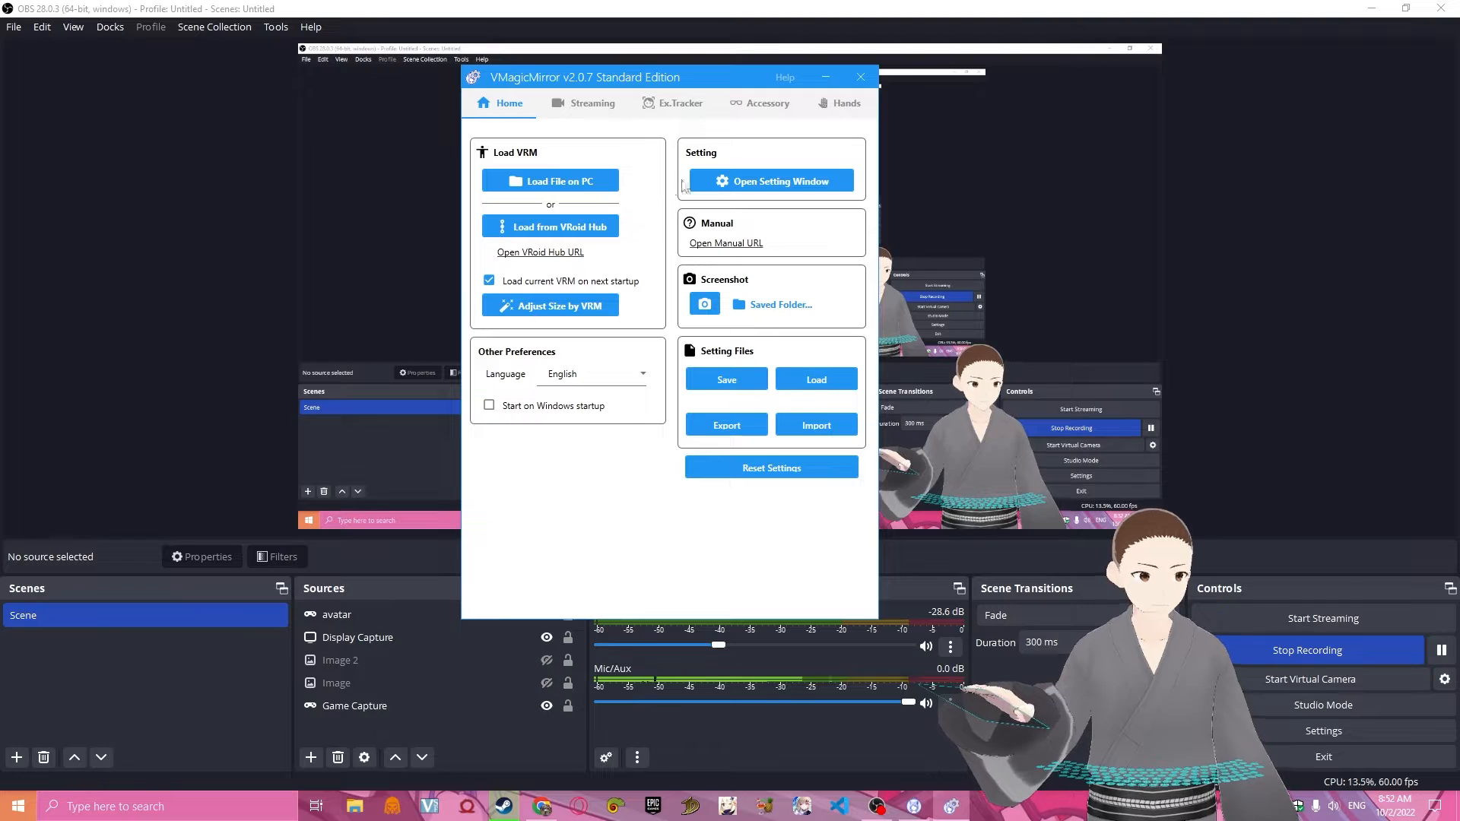
{"action": "left_click", "coordinate": [717, 183]}
{"action": "scroll", "coordinate": [714, 244], "scroll_direction": "down", "scroll_amount": 5}
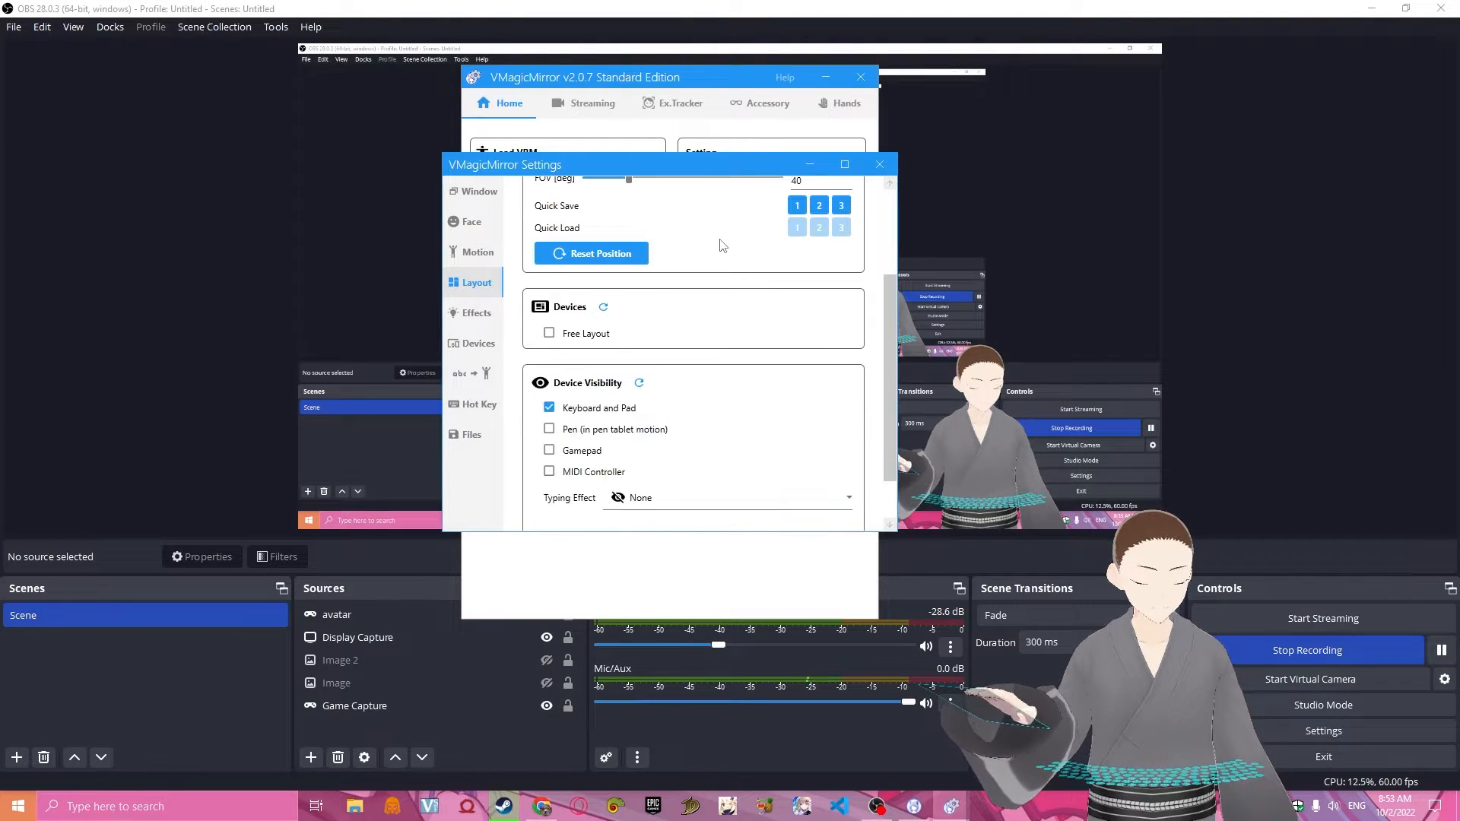
{"action": "left_click", "coordinate": [470, 375]}
{"action": "left_click", "coordinate": [469, 405]}
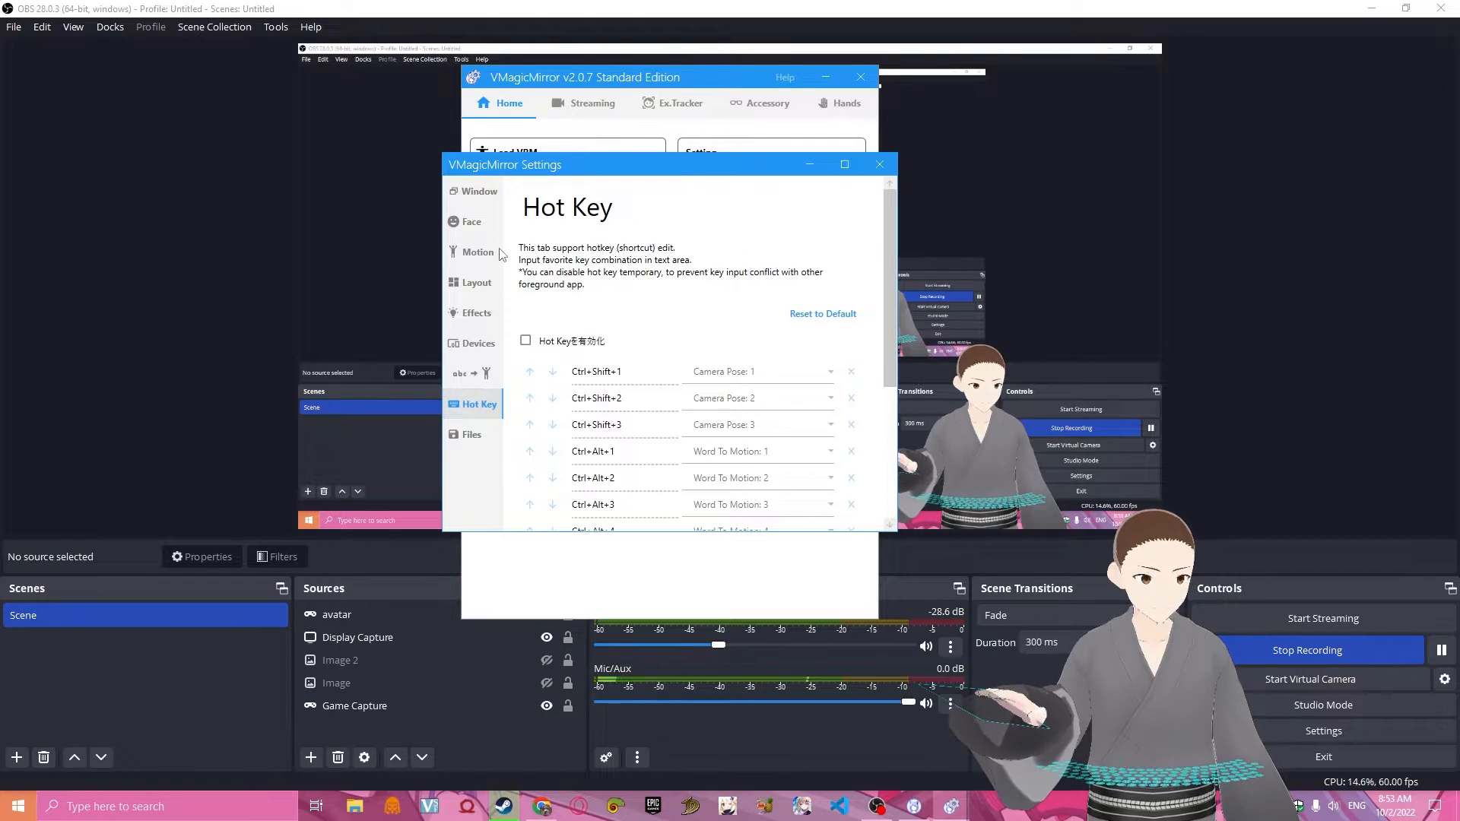
{"action": "left_click", "coordinate": [601, 108]}
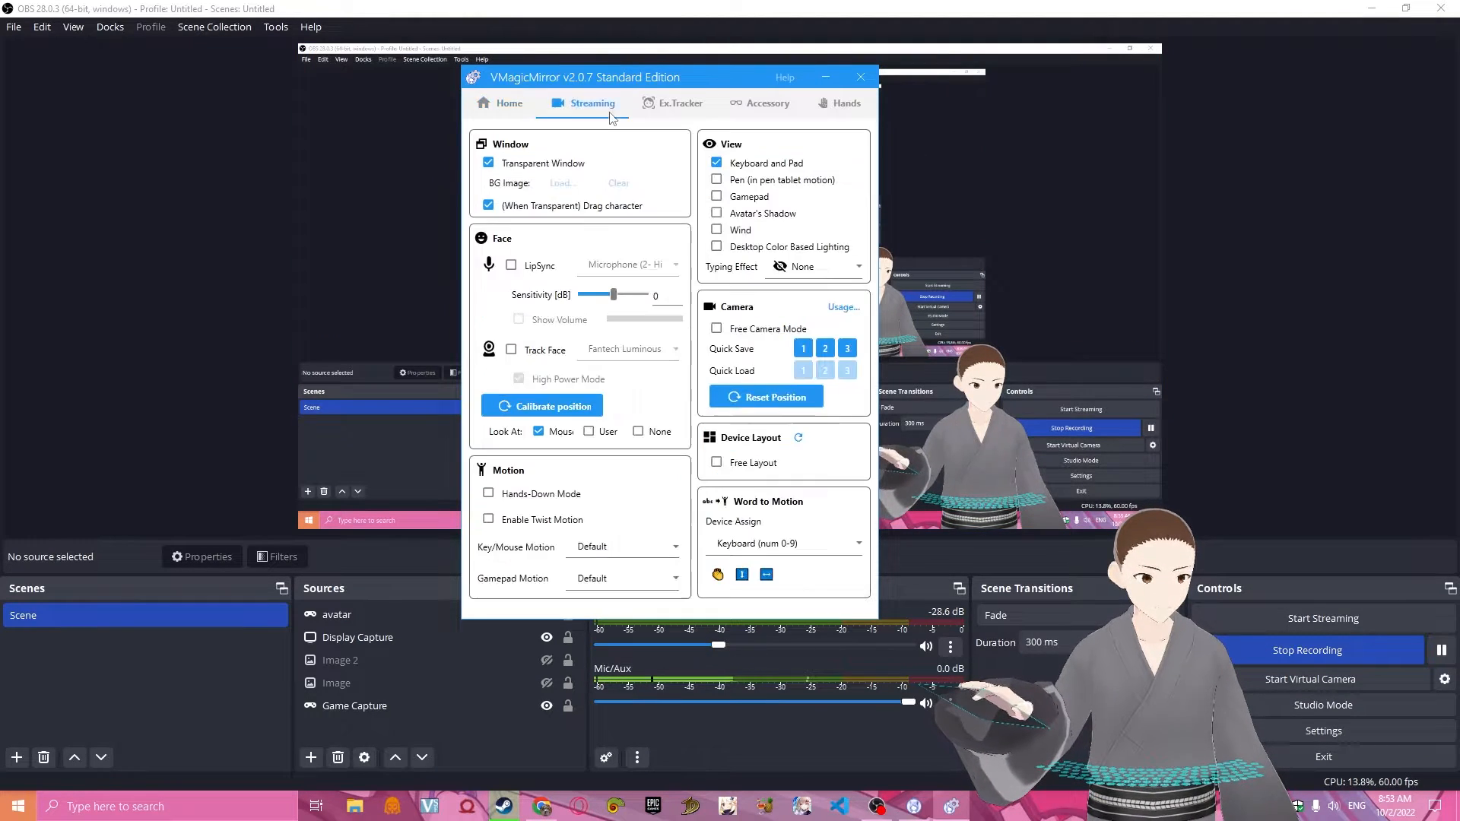
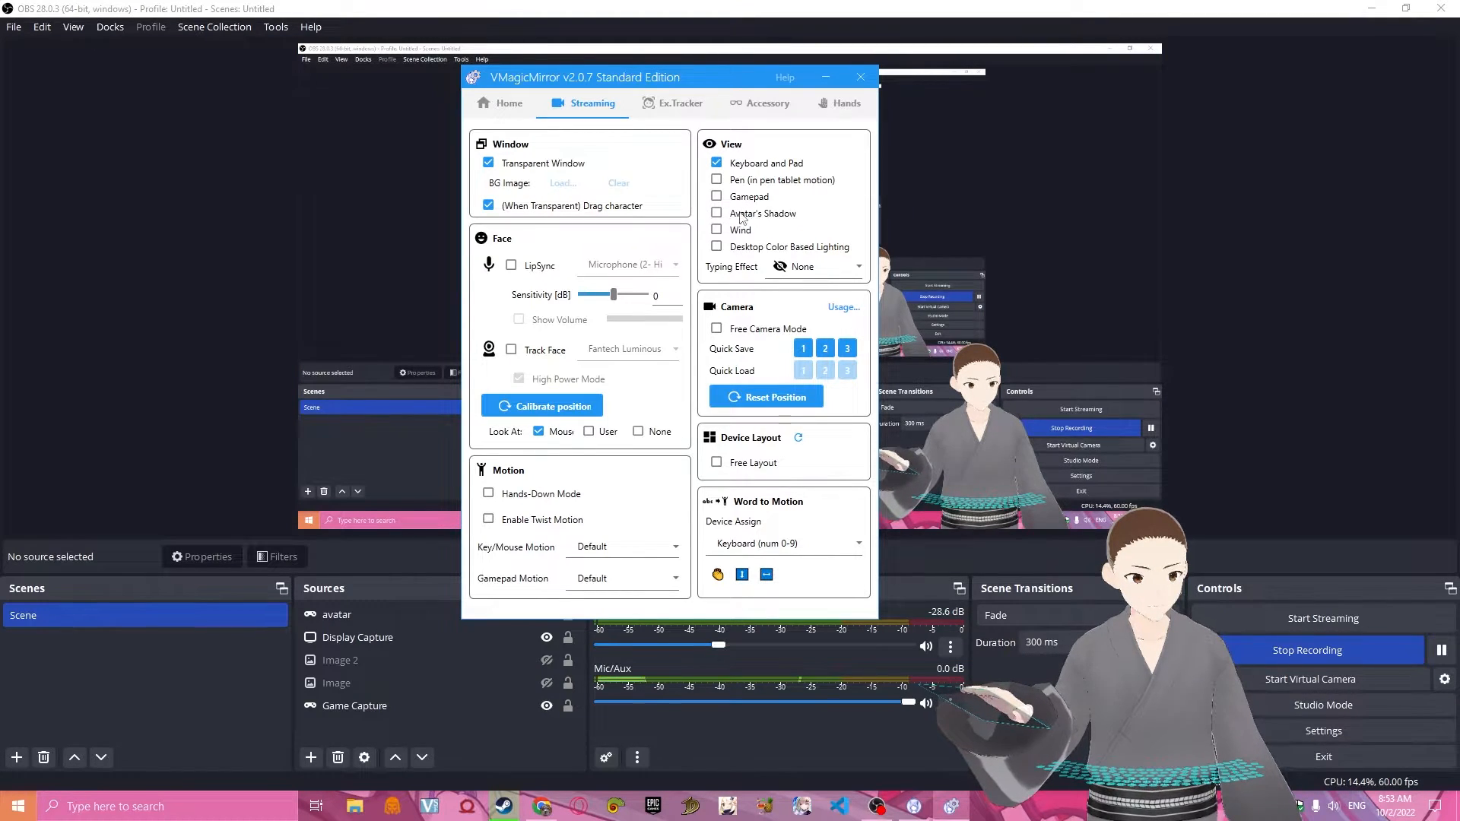
Try the Light typing effect in the streaming view options and set Typing Effect back to None.
{"action": "left_click", "coordinate": [819, 266]}
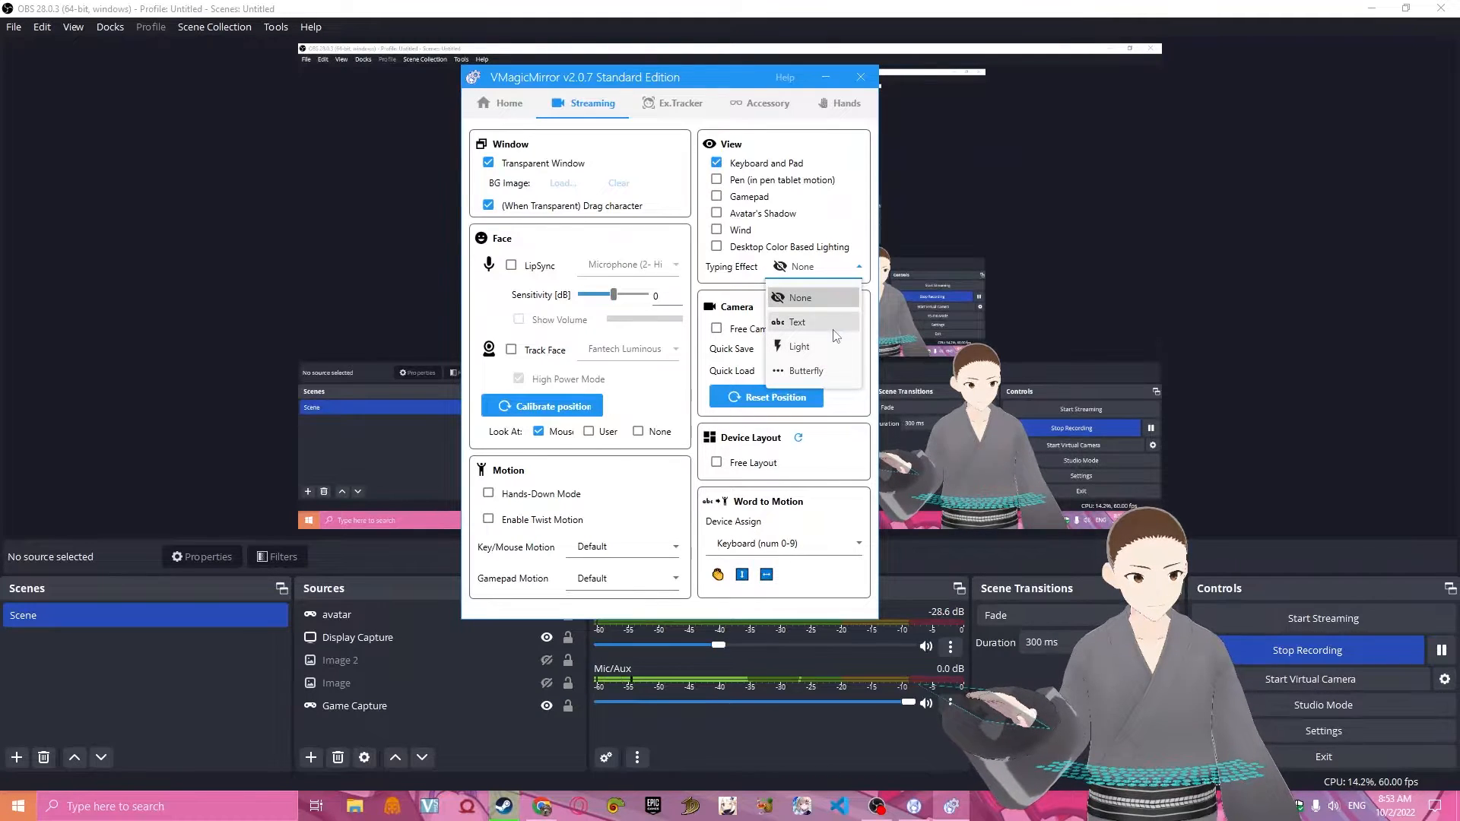
{"action": "left_click", "coordinate": [799, 347]}
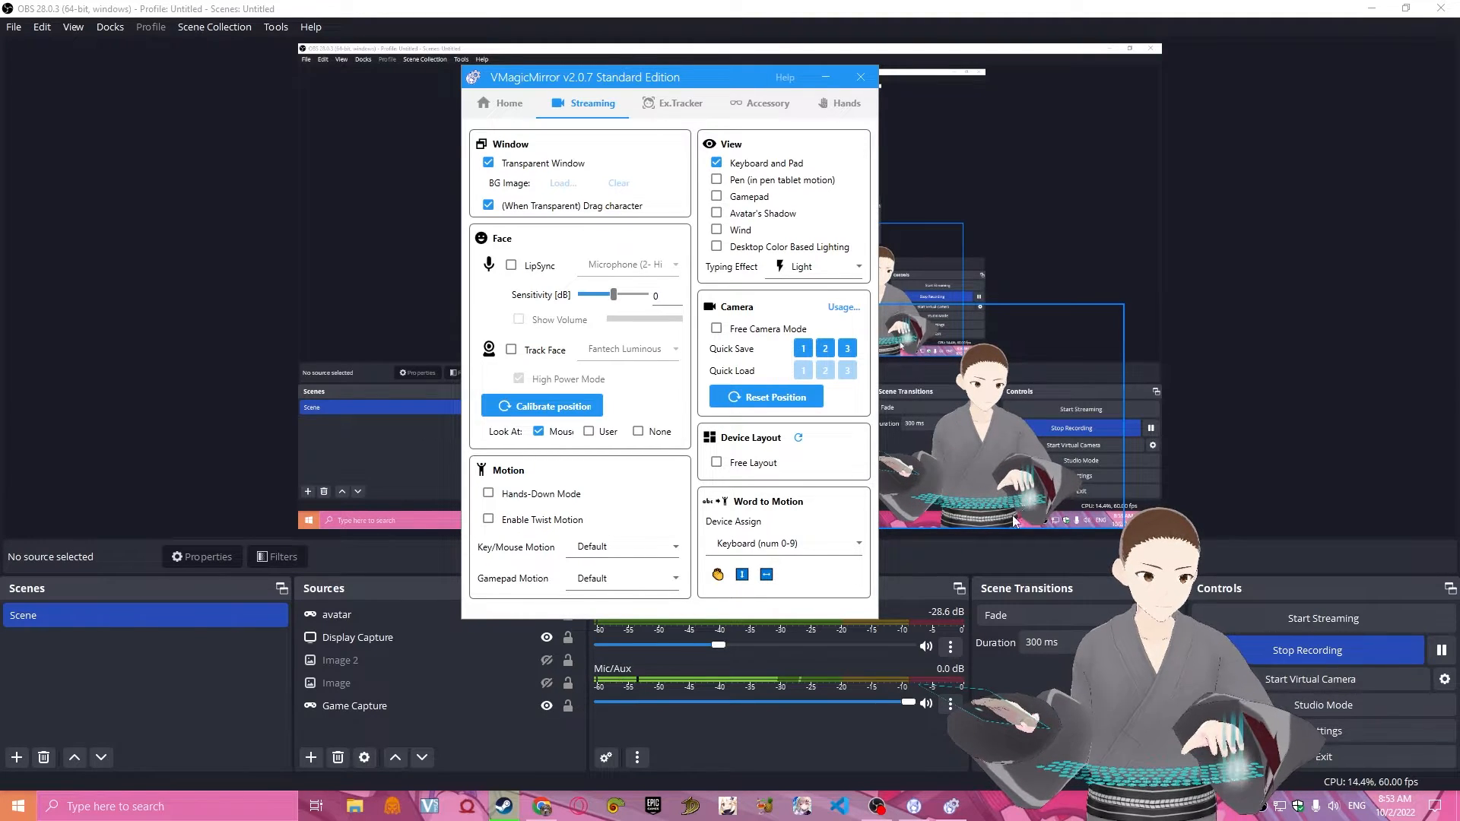
{"action": "left_click", "coordinate": [845, 272]}
{"action": "left_click", "coordinate": [802, 299]}
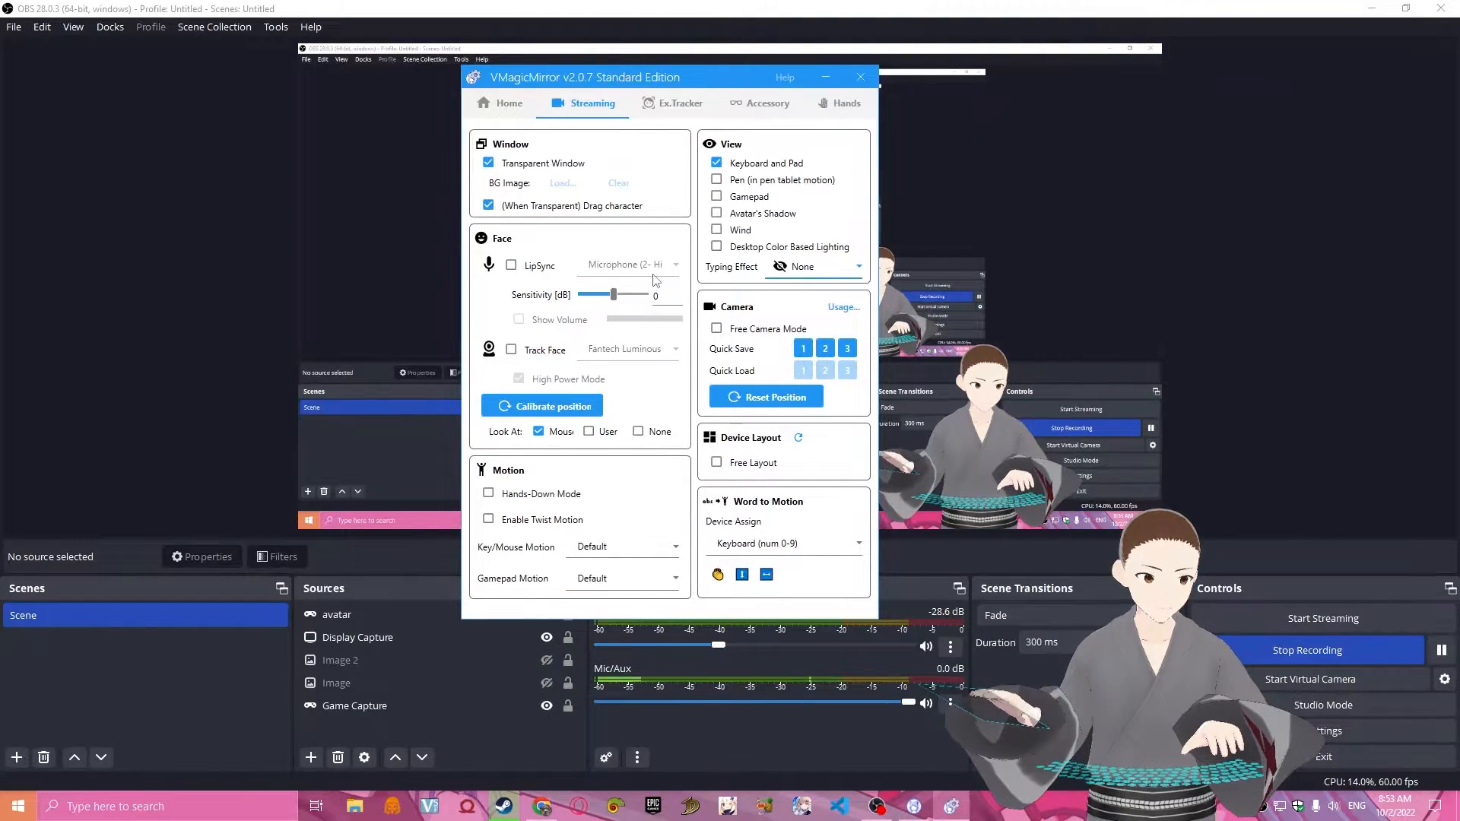
Enable LipSync using the second Microphone (2- High Definition) device, toggling LipSync off and on again.
{"action": "left_click", "coordinate": [511, 265]}
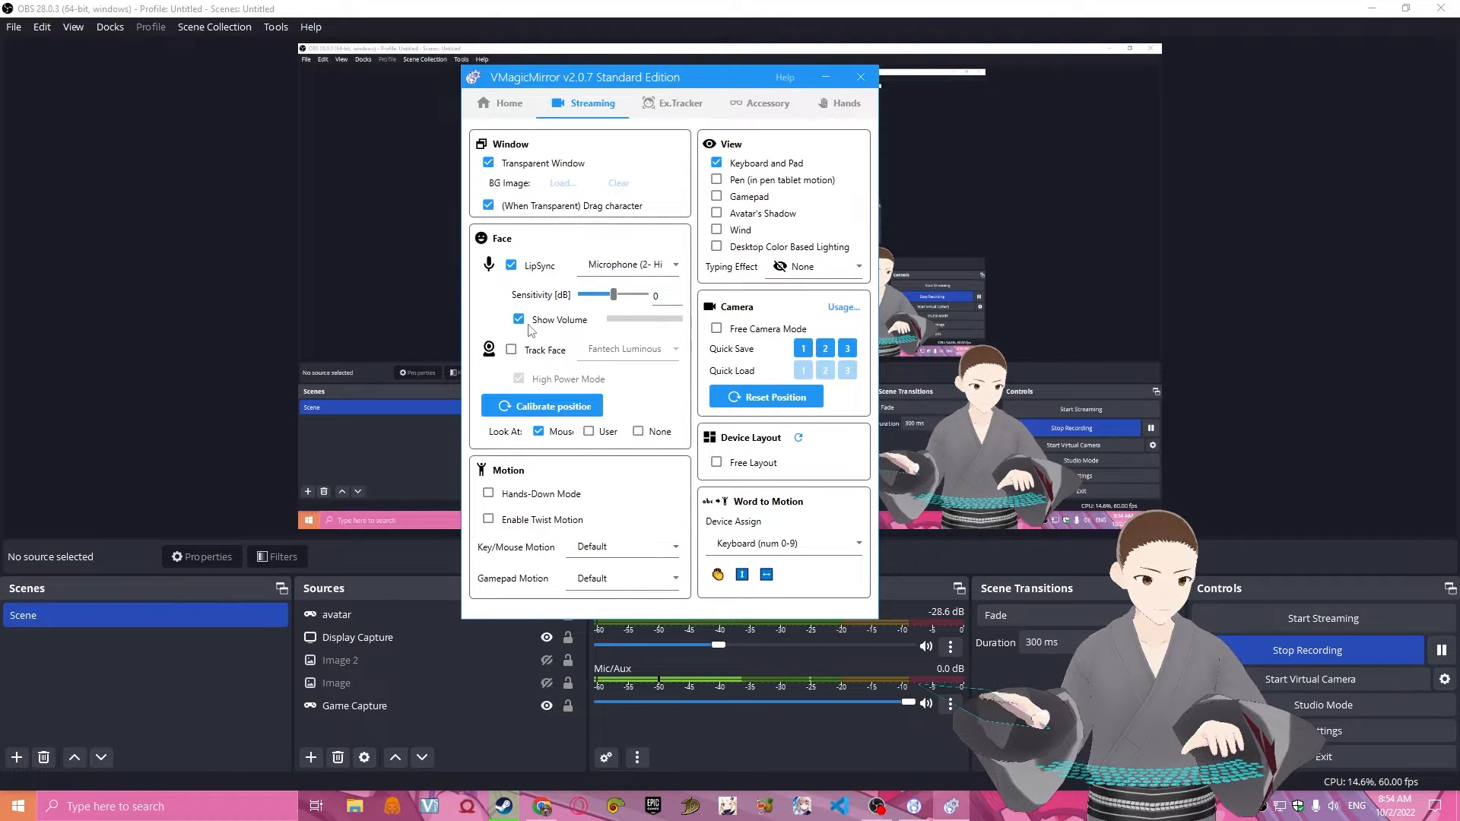
{"action": "left_click", "coordinate": [658, 265]}
{"action": "left_click", "coordinate": [650, 353]}
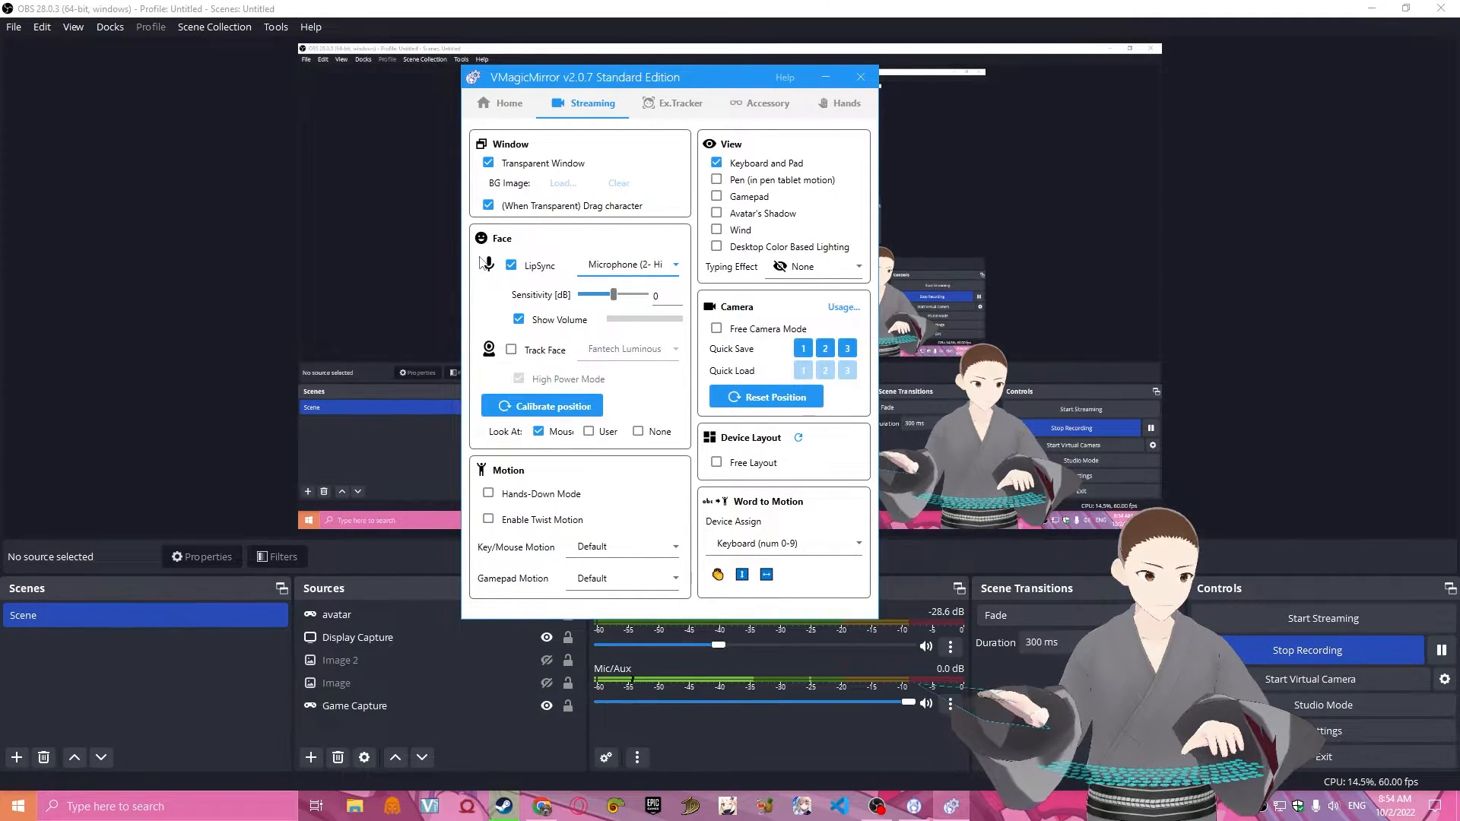
{"action": "left_click", "coordinate": [511, 265]}
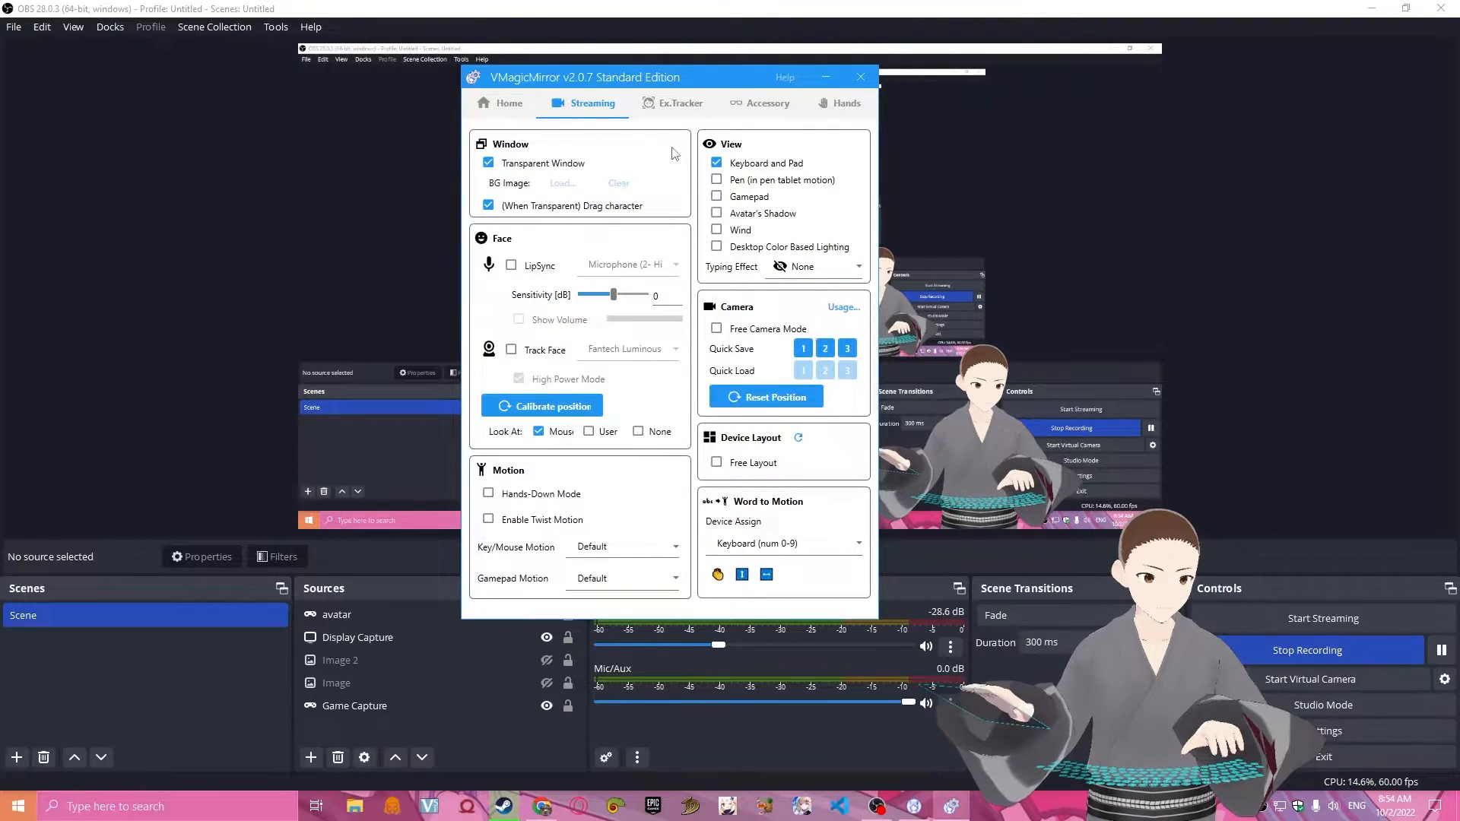
{"action": "left_click", "coordinate": [511, 265]}
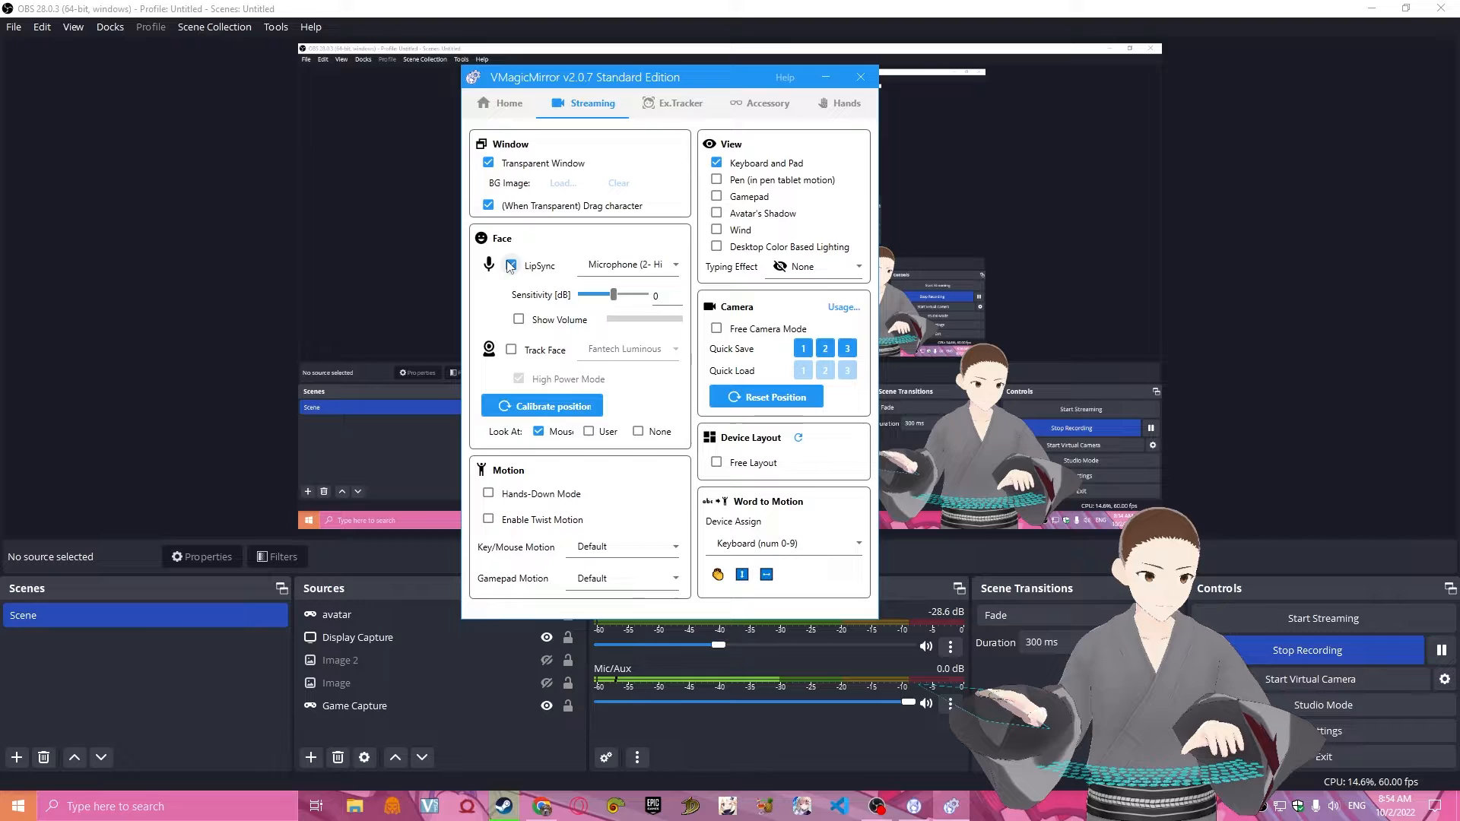
Try the DroidCam Virtual Audio microphone for LipSync and switch back to the second Microphone (2- High Definition) device.
{"action": "left_click", "coordinate": [629, 264]}
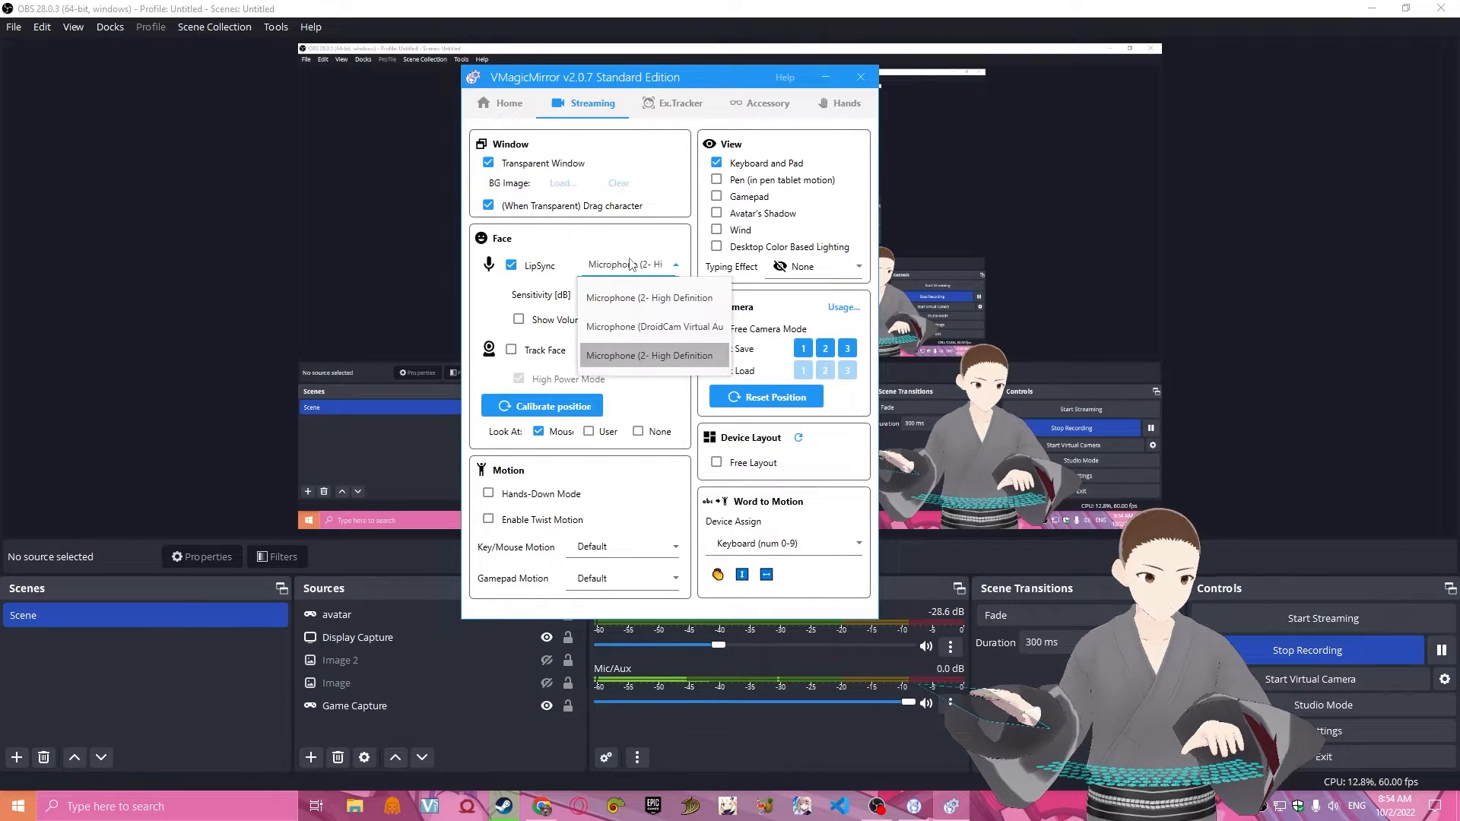
{"action": "left_click", "coordinate": [633, 326]}
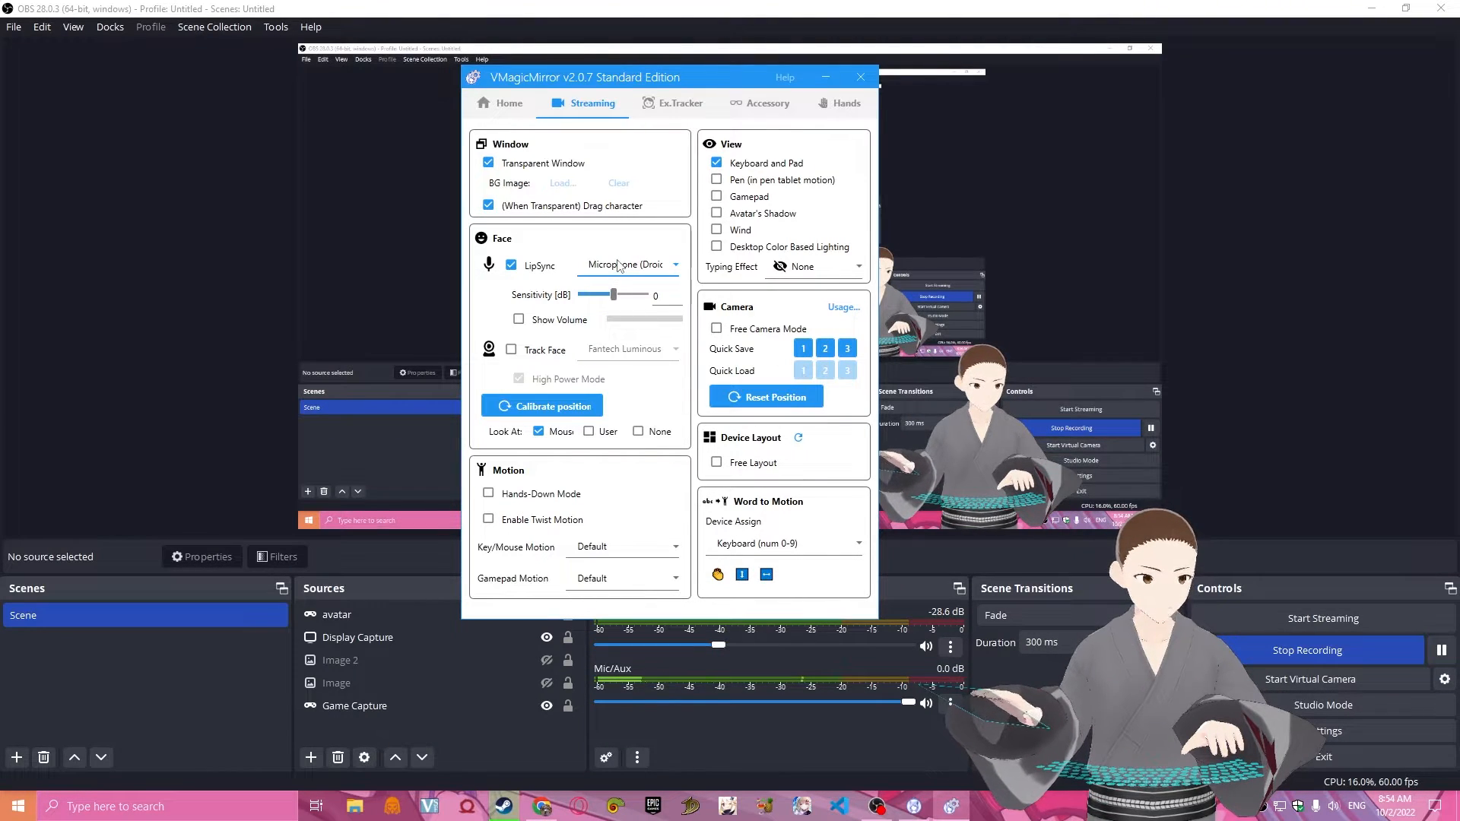
{"action": "left_click", "coordinate": [654, 273]}
{"action": "left_click", "coordinate": [641, 354]}
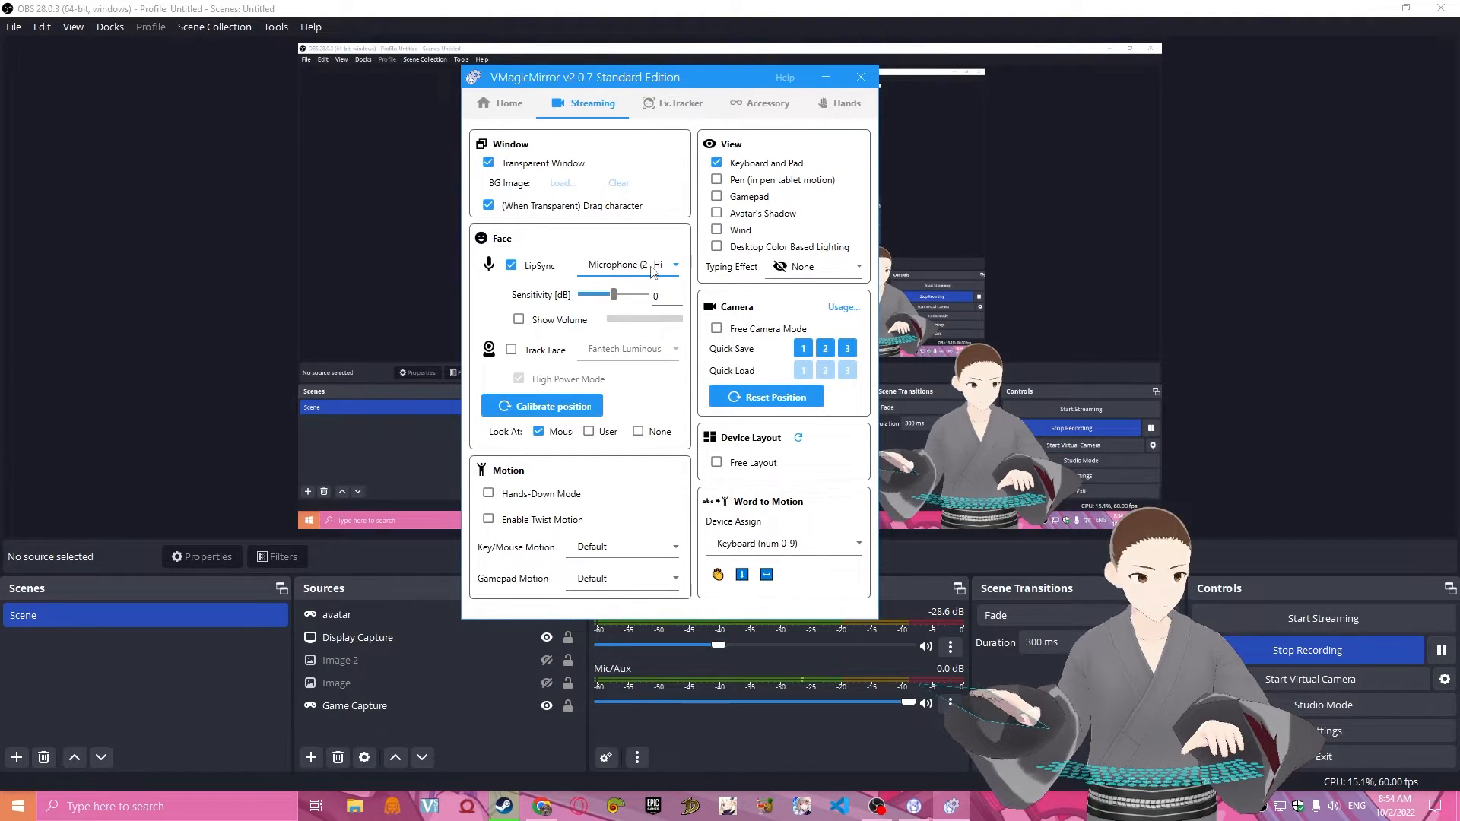
Look through the microphones available for LipSync and turn on Show Volume.
{"action": "left_click", "coordinate": [652, 270]}
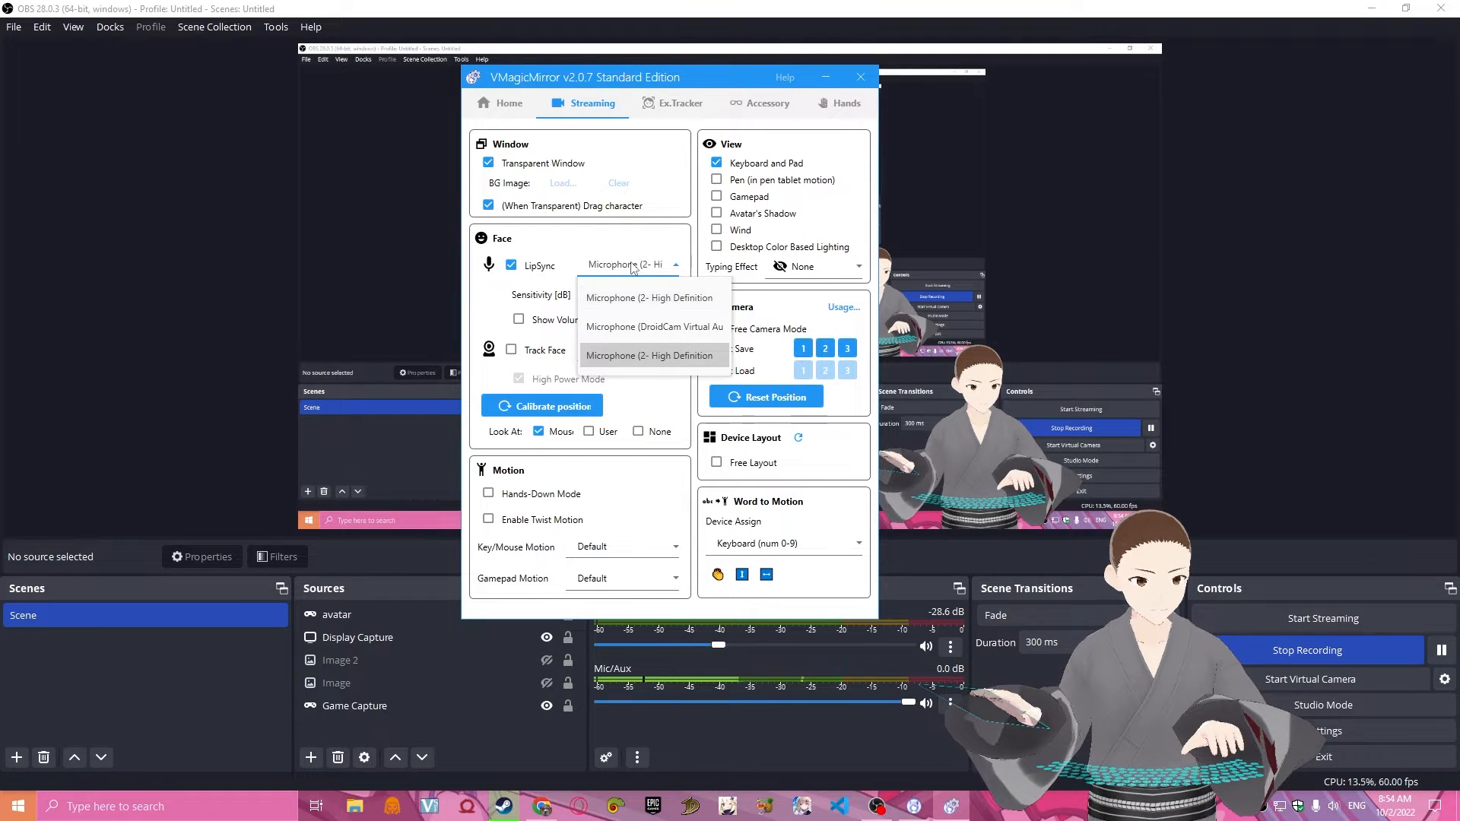
{"action": "left_click", "coordinate": [631, 266]}
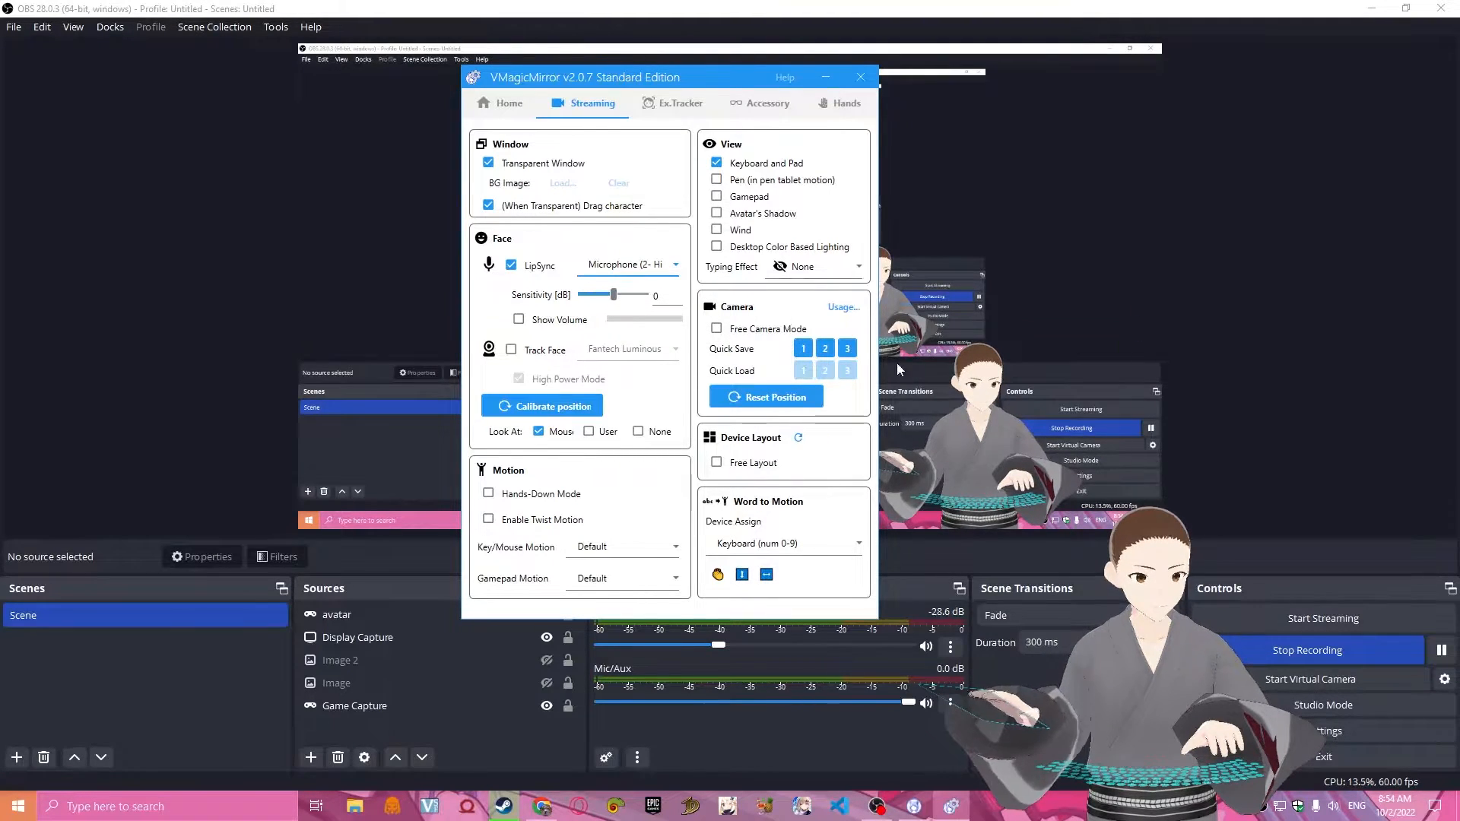
{"action": "left_click", "coordinate": [167, 806]}
{"action": "left_click", "coordinate": [635, 272]}
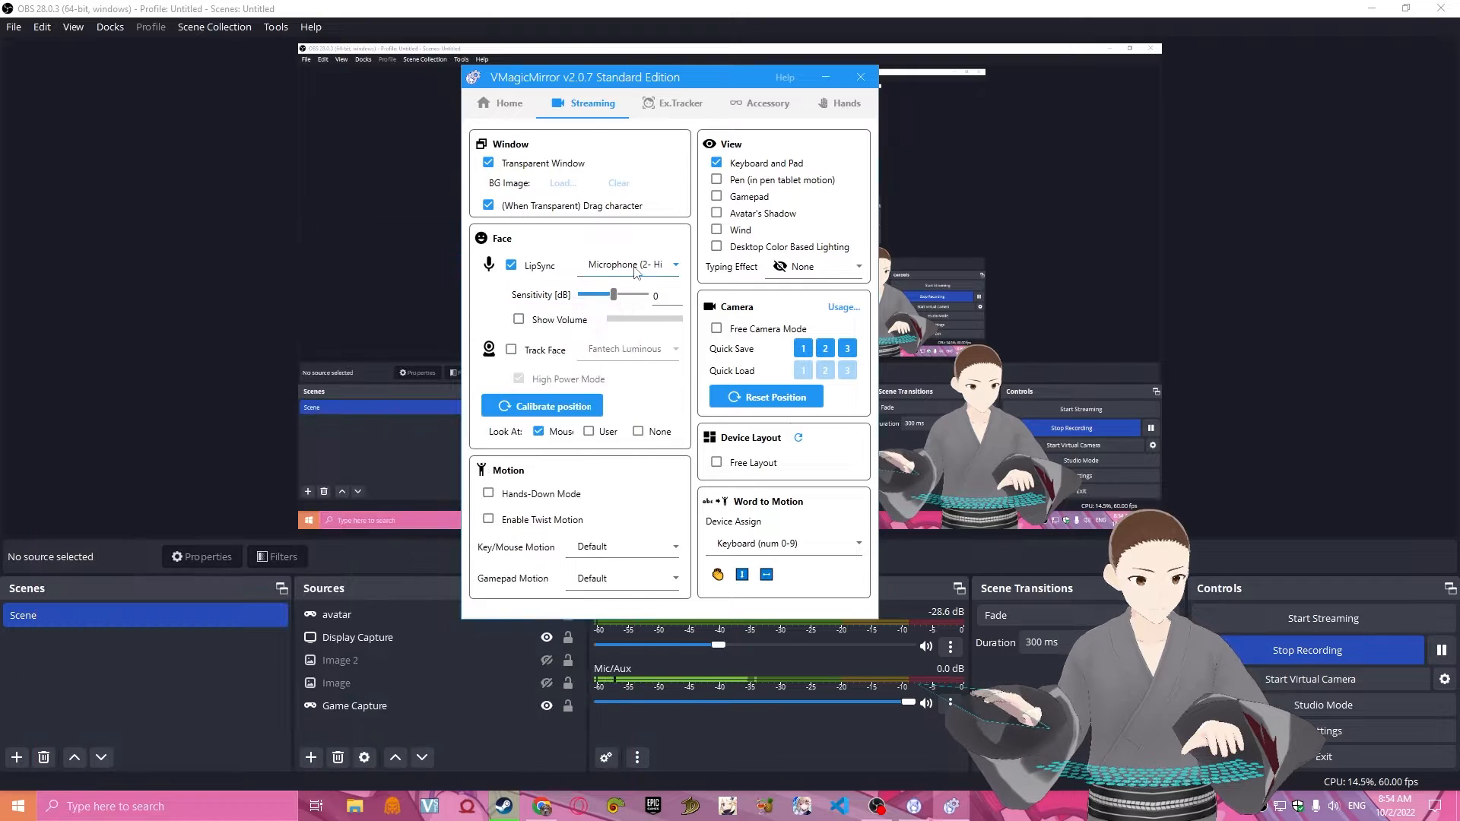
{"action": "left_click", "coordinate": [636, 270]}
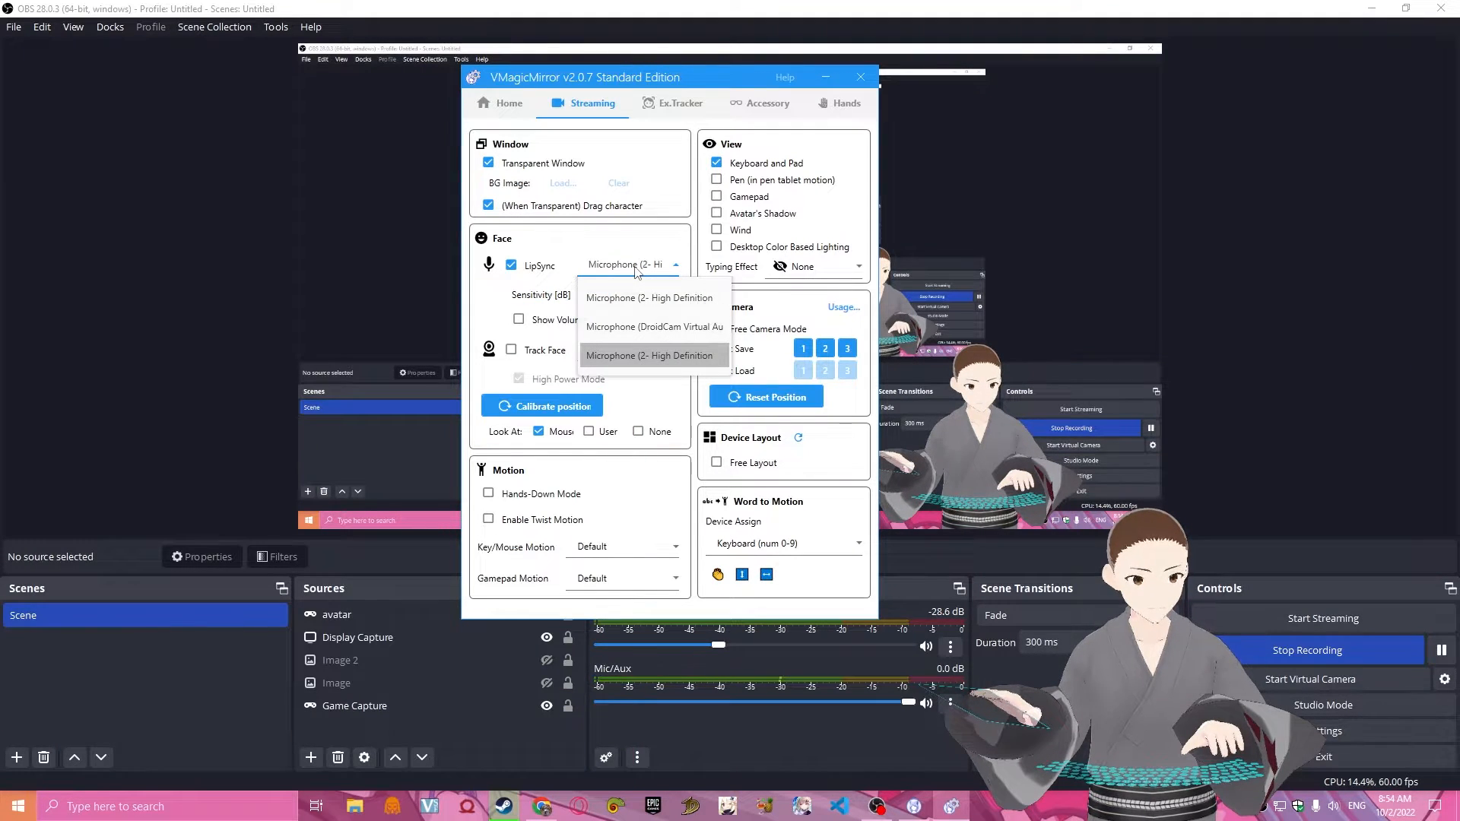
{"action": "left_click", "coordinate": [637, 273]}
{"action": "left_click", "coordinate": [637, 273]}
{"action": "left_click", "coordinate": [635, 273]}
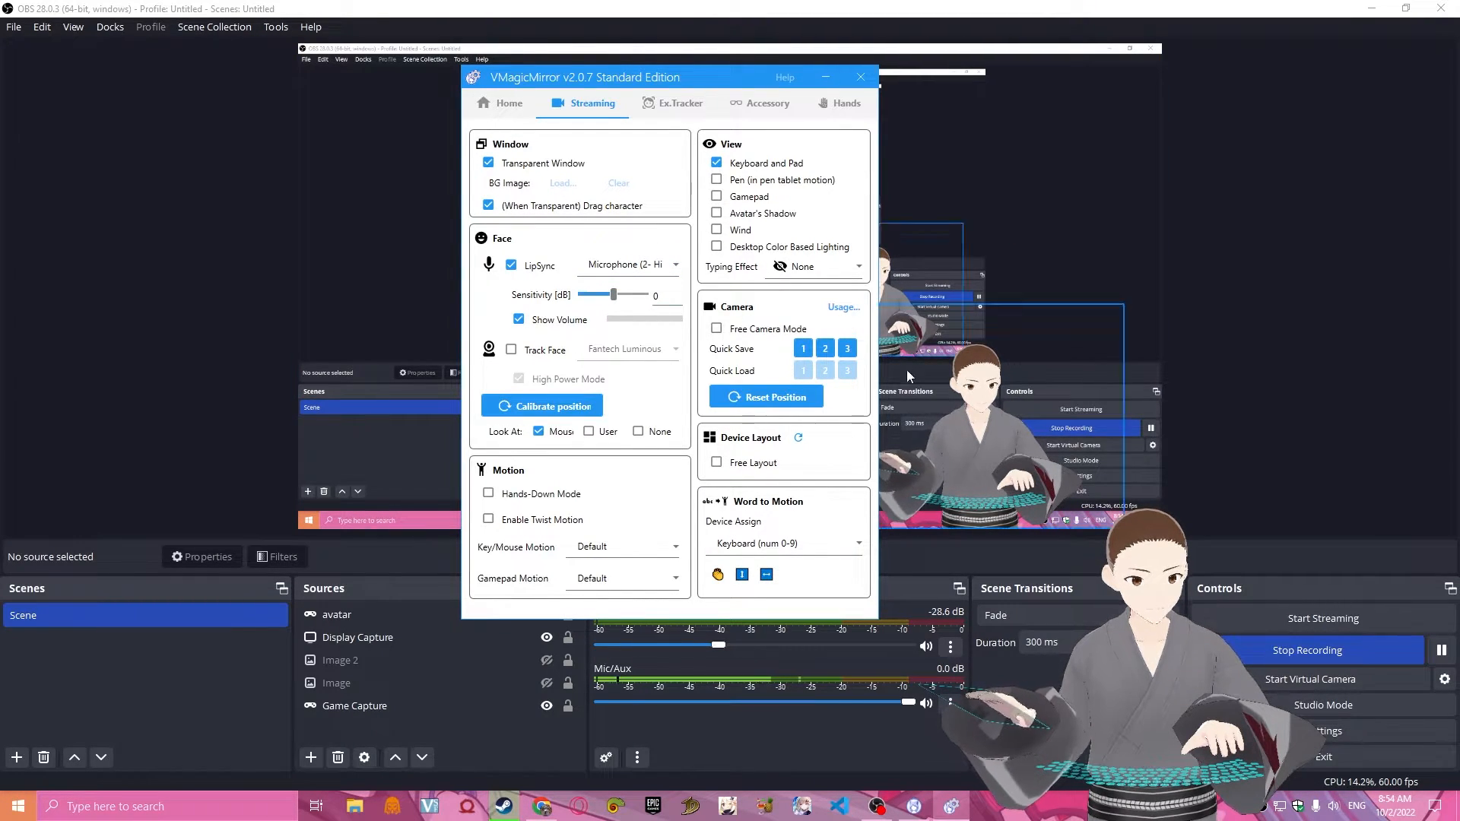
{"action": "left_click", "coordinate": [650, 264]}
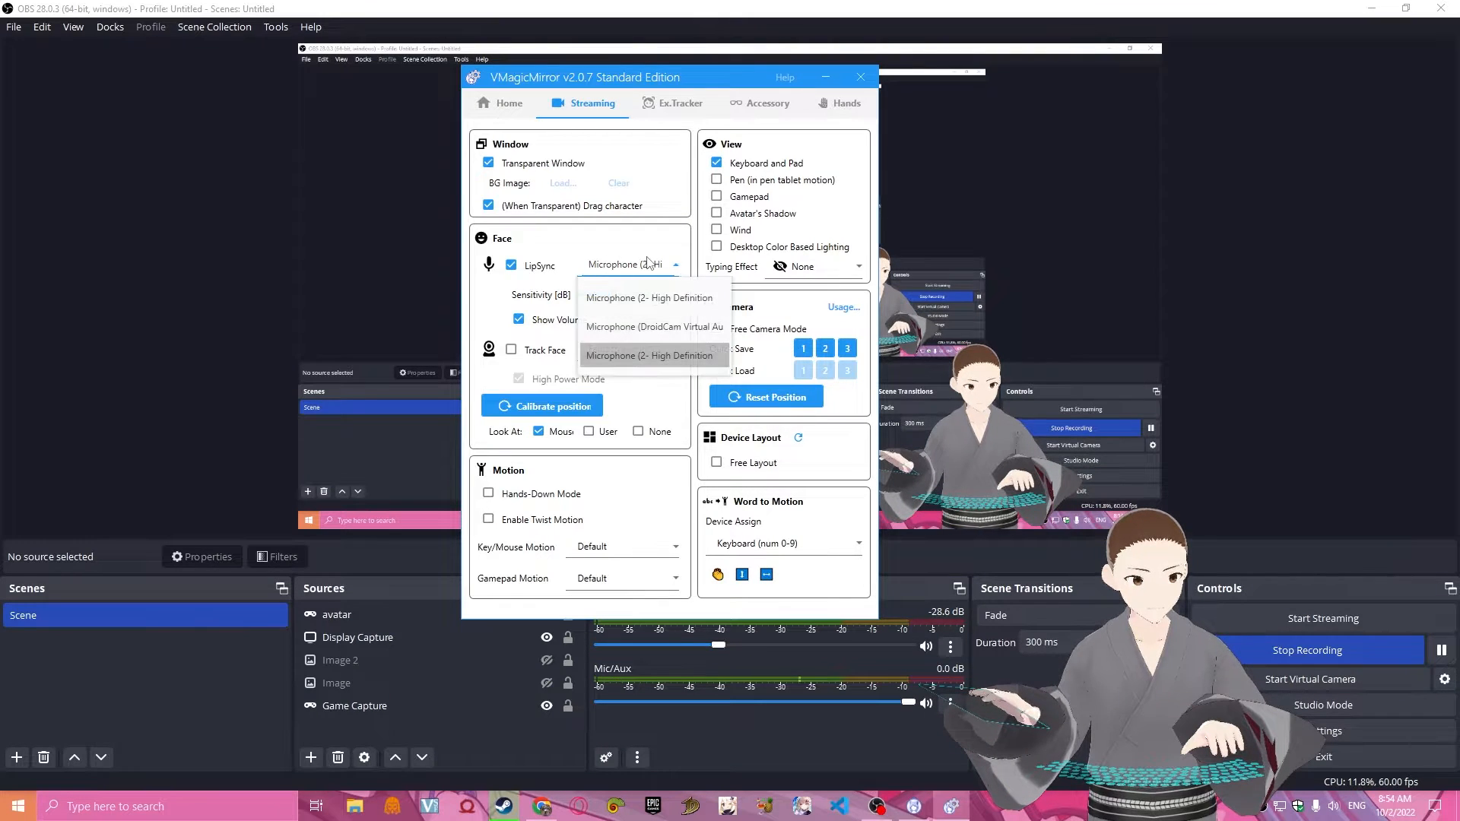
{"action": "left_click", "coordinate": [650, 264]}
Switch to OBS, check which device the Mic/Aux source uses in its properties, and leave without changes.
{"action": "left_click", "coordinate": [949, 703]}
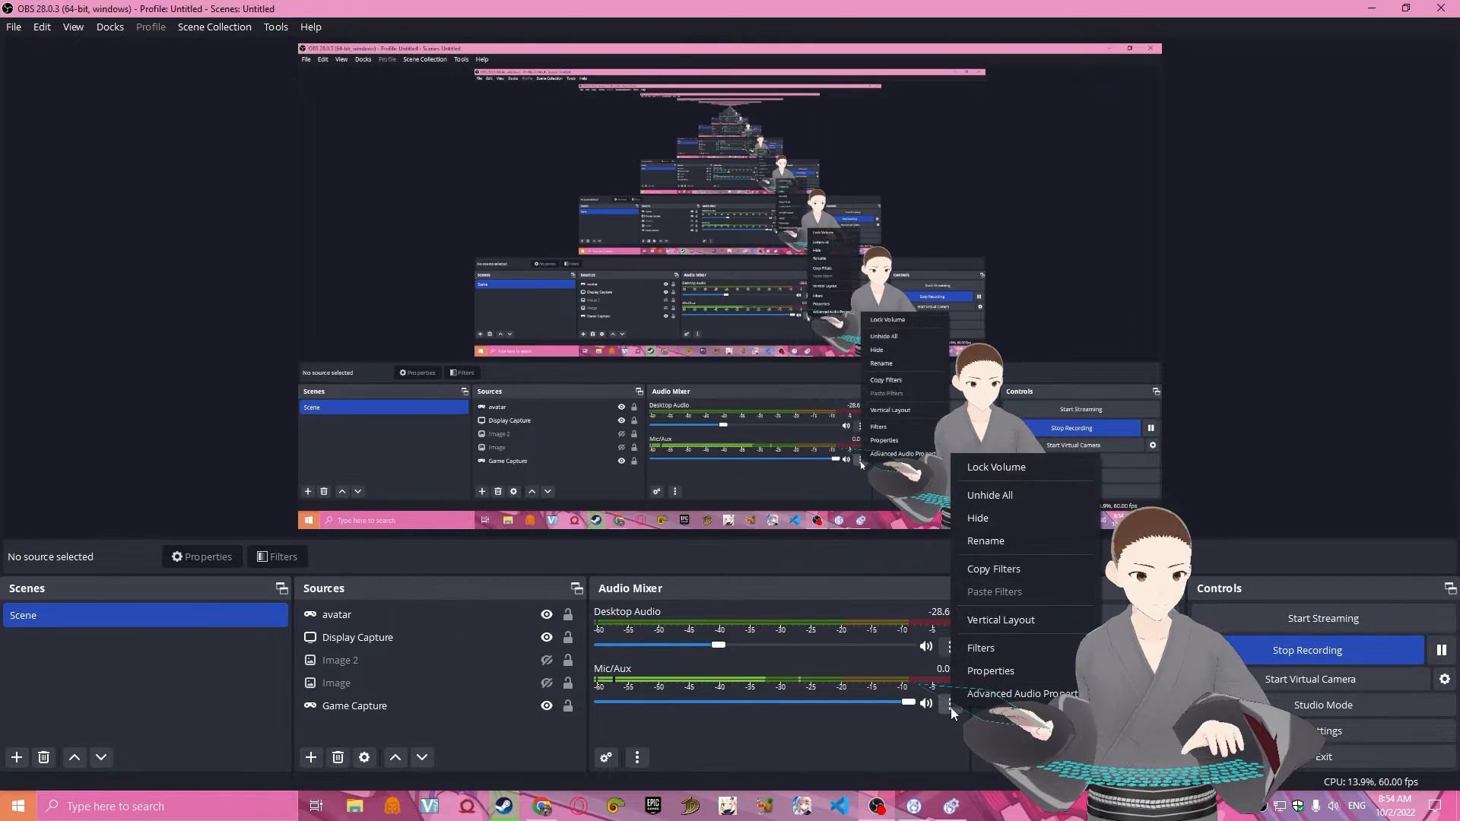
{"action": "left_click", "coordinate": [980, 696]}
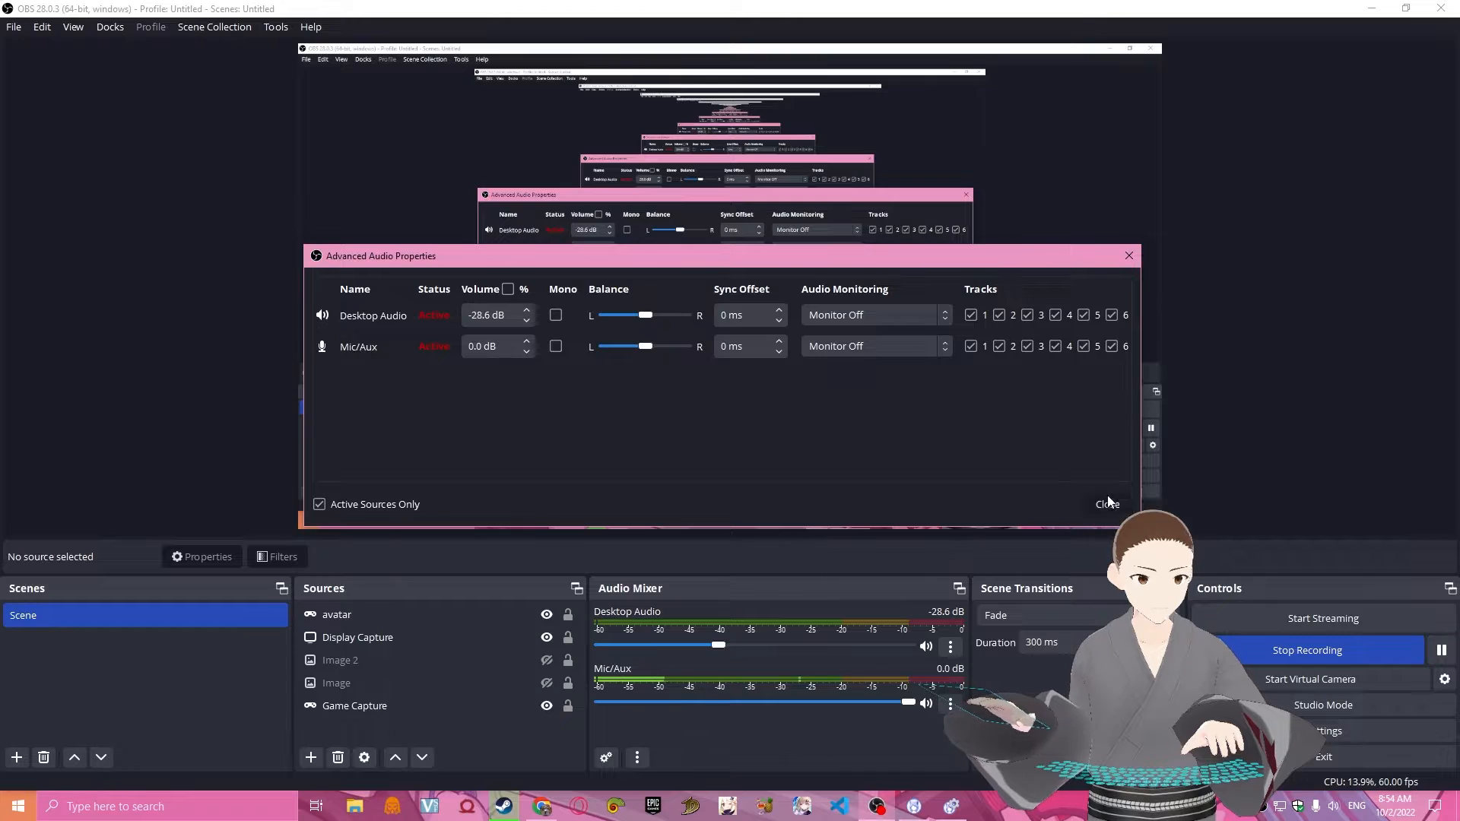
{"action": "left_click", "coordinate": [949, 704]}
{"action": "left_click", "coordinate": [981, 665]}
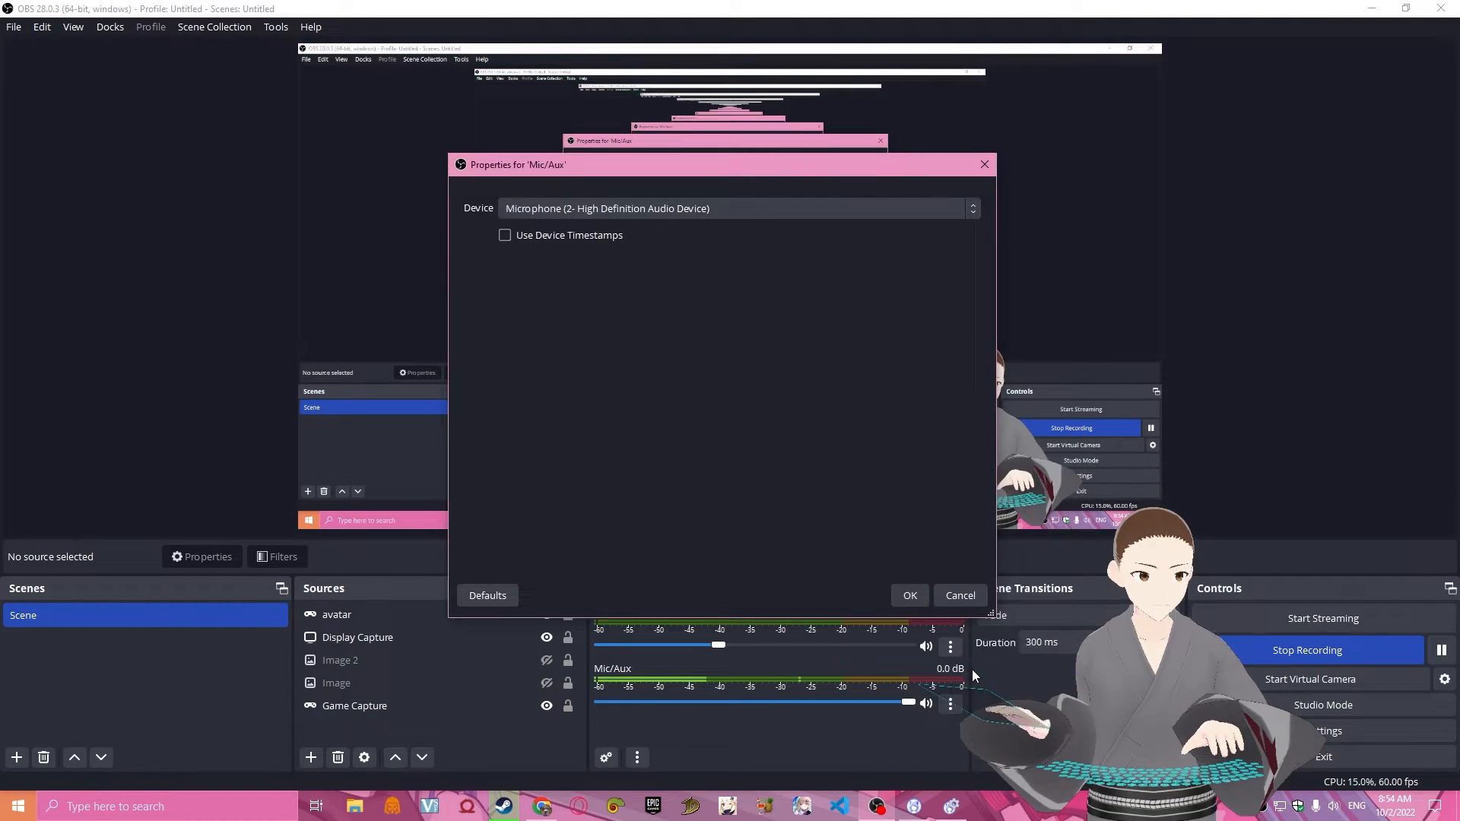
{"action": "left_click", "coordinate": [688, 211]}
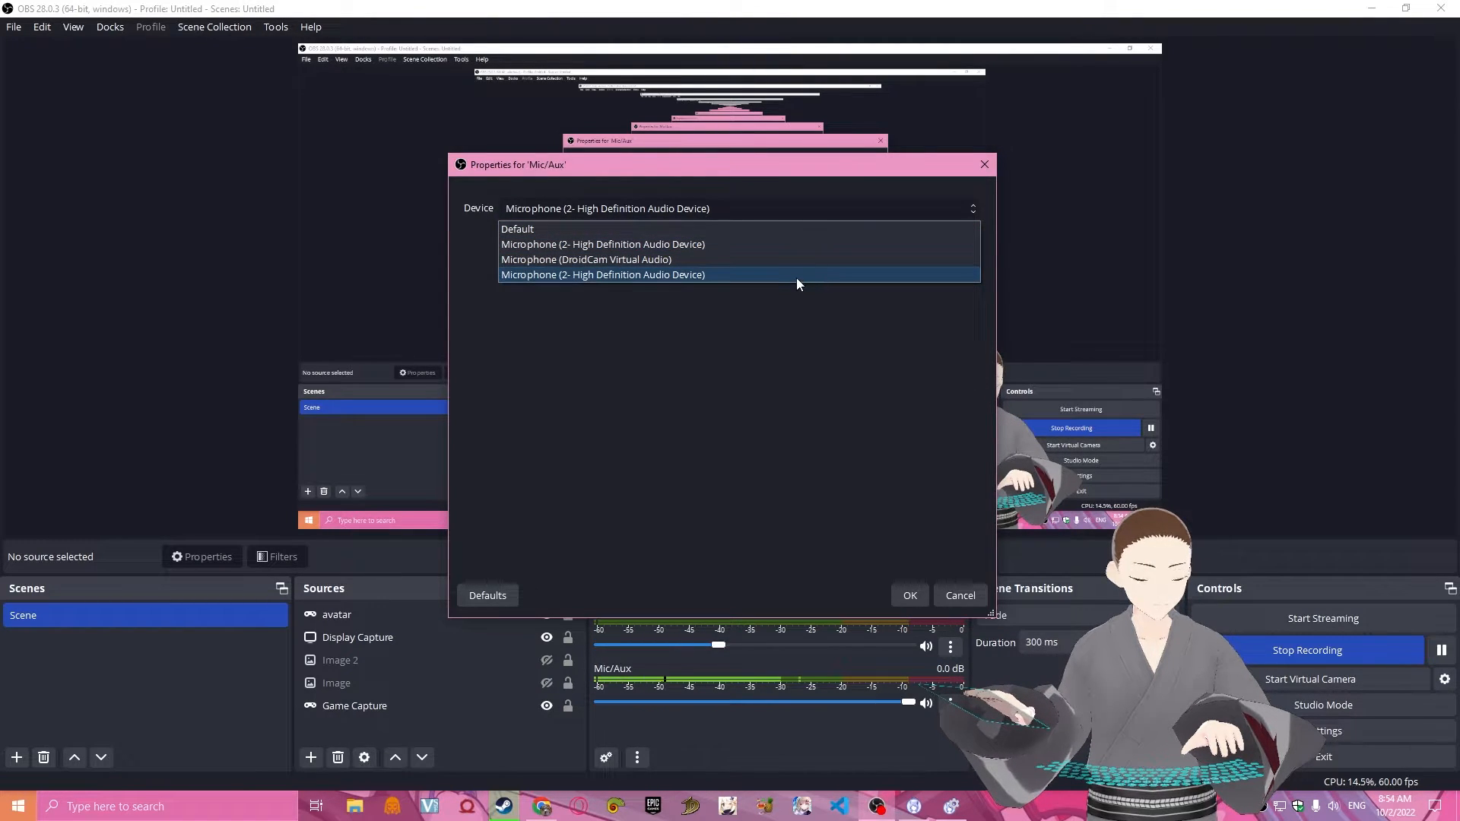
{"action": "left_click", "coordinate": [954, 594]}
{"action": "left_click", "coordinate": [960, 596]}
Return to VMagicMirror and choose the second Microphone (2- High Definition) device for LipSync, matching OBS.
{"action": "left_click", "coordinate": [950, 806]}
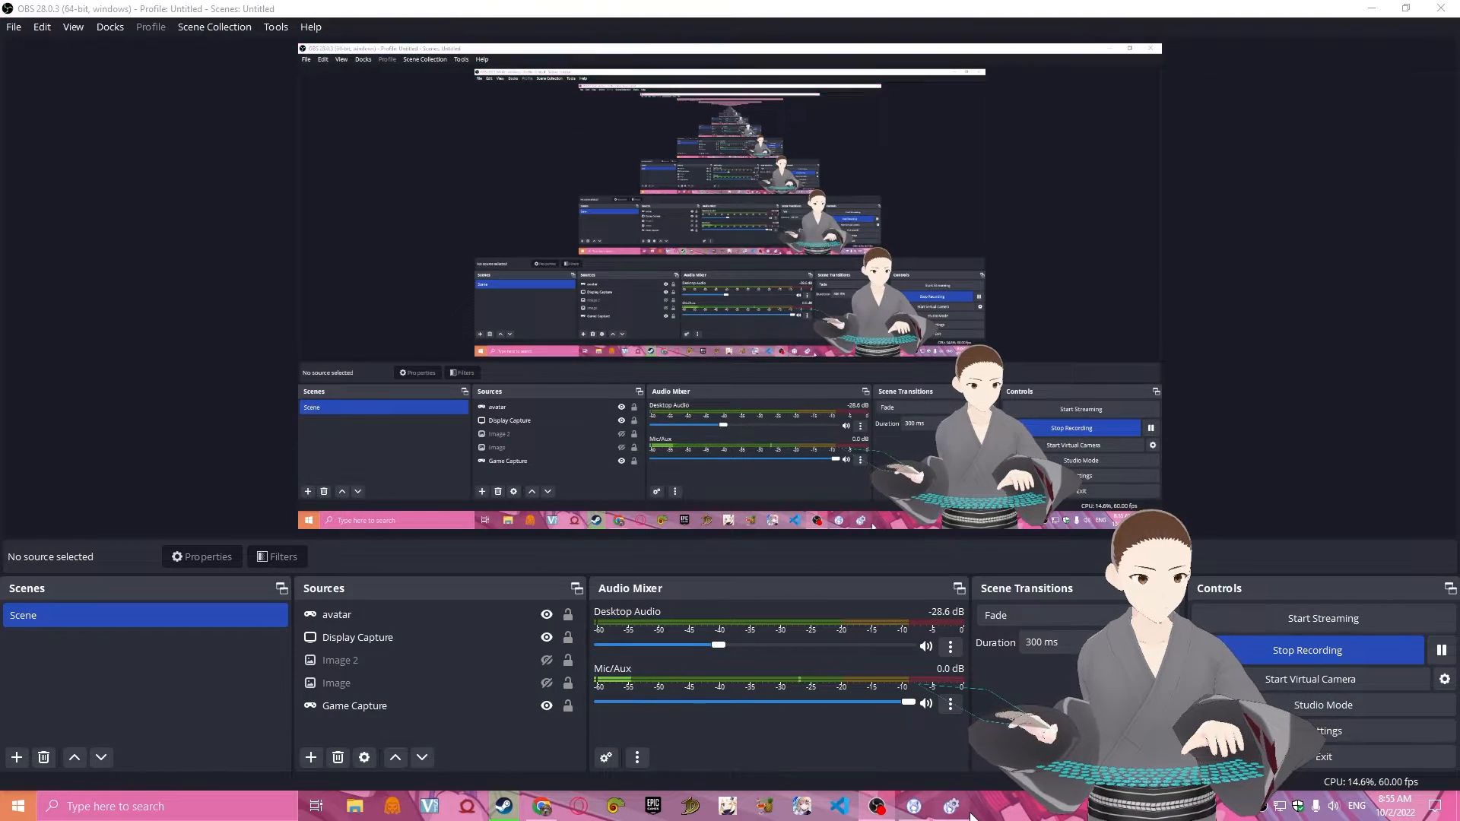
{"action": "left_click", "coordinate": [643, 267]}
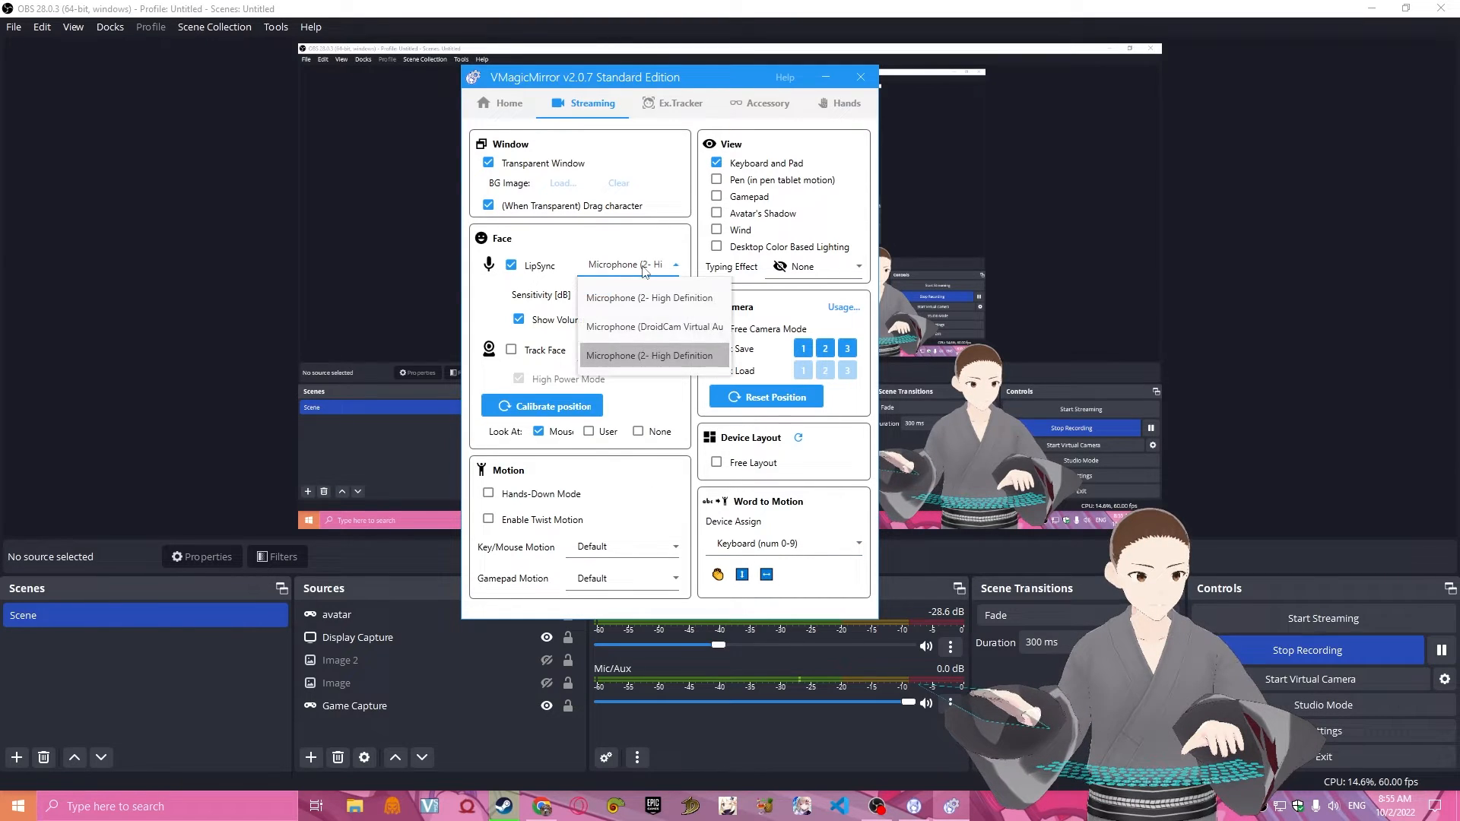
{"action": "left_click", "coordinate": [649, 352]}
Try LipSync sensitivities of 34, 50 and 22 dB and return the sensitivity to 0.
{"action": "left_click_drag", "start_coordinate": [614, 299], "coordinate": [635, 299]}
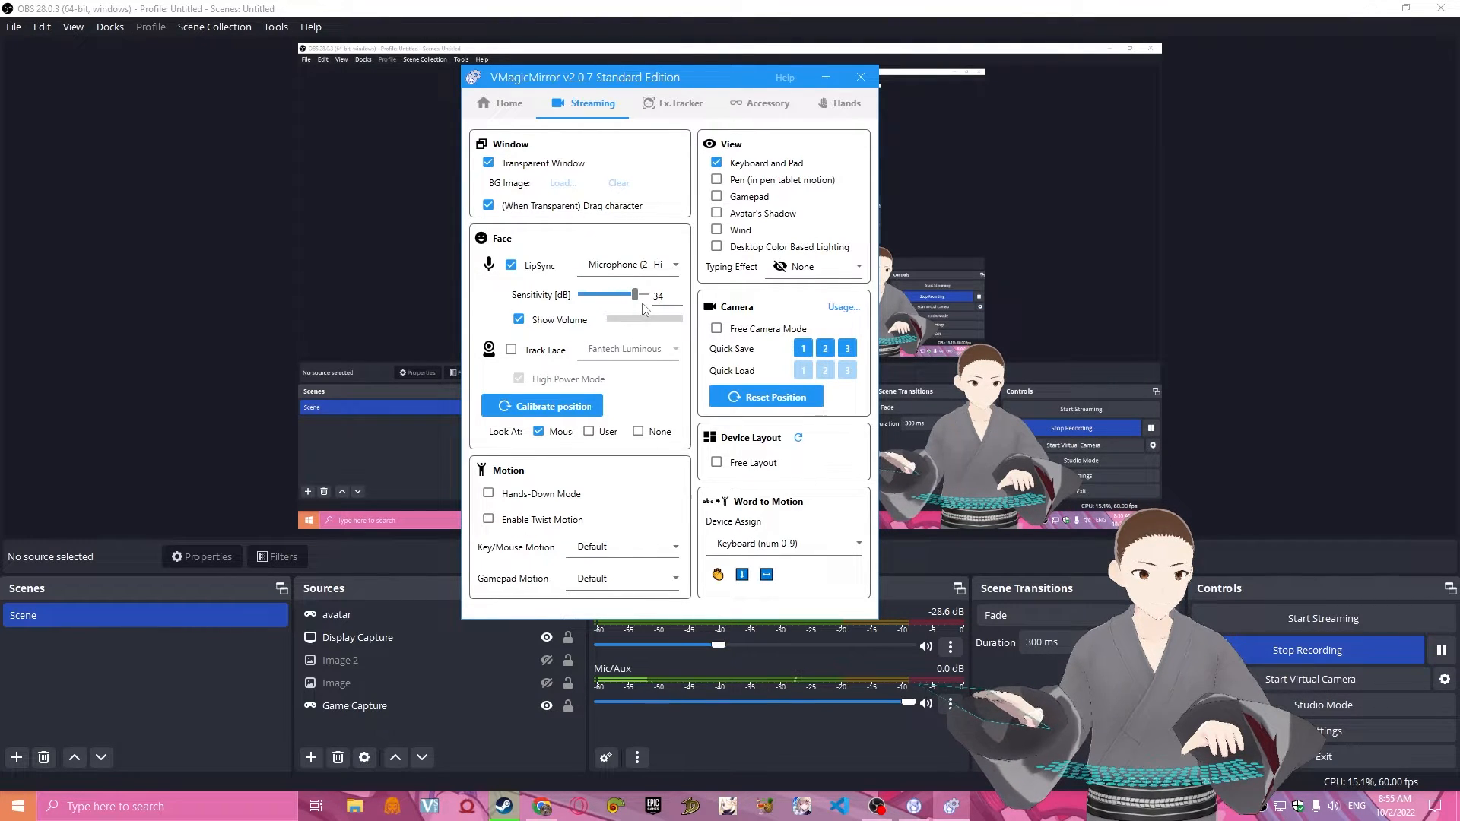
{"action": "left_click_drag", "start_coordinate": [636, 296], "coordinate": [649, 303]}
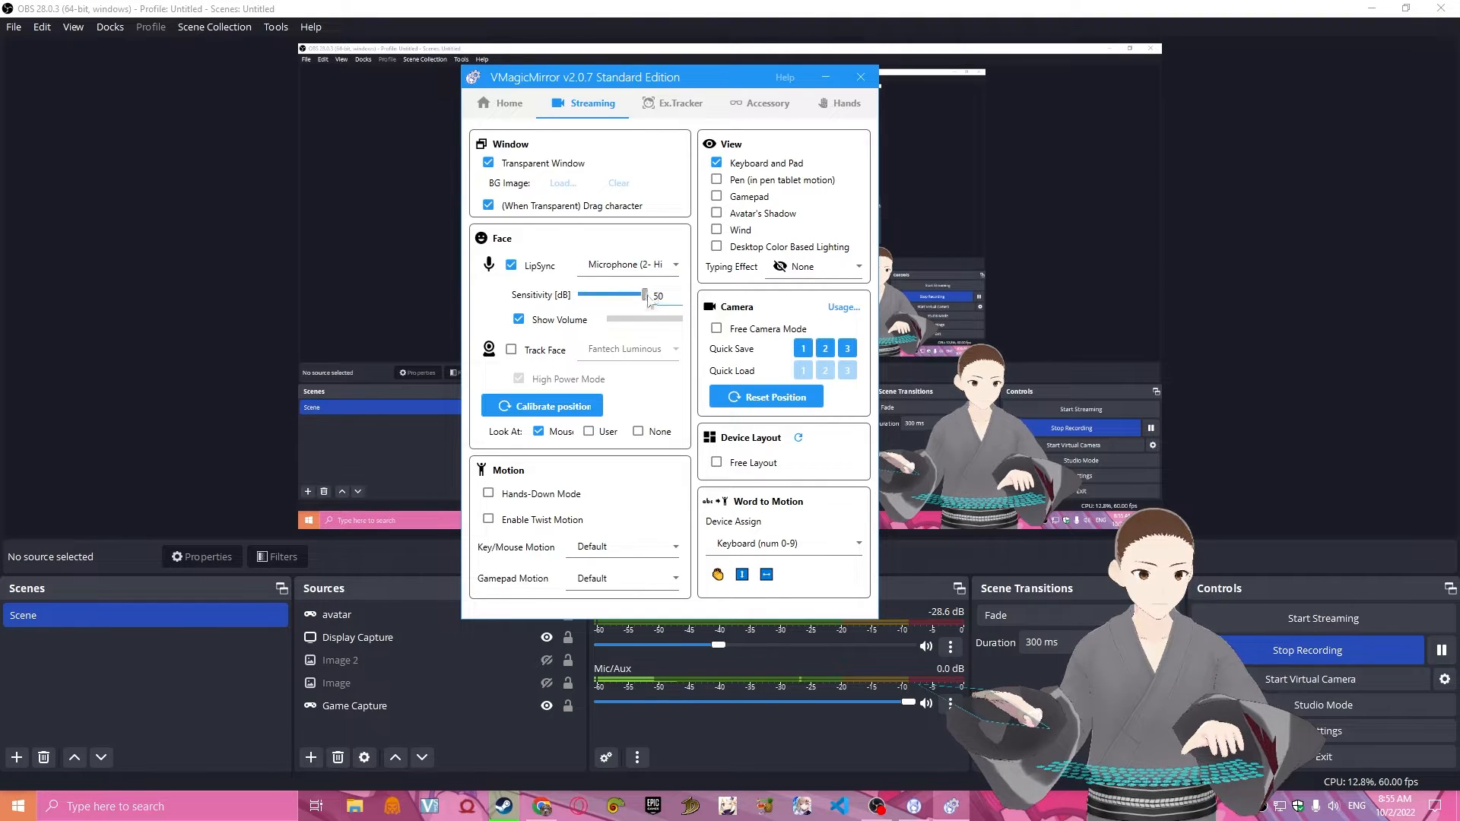
{"action": "left_click_drag", "start_coordinate": [645, 295], "coordinate": [627, 302]}
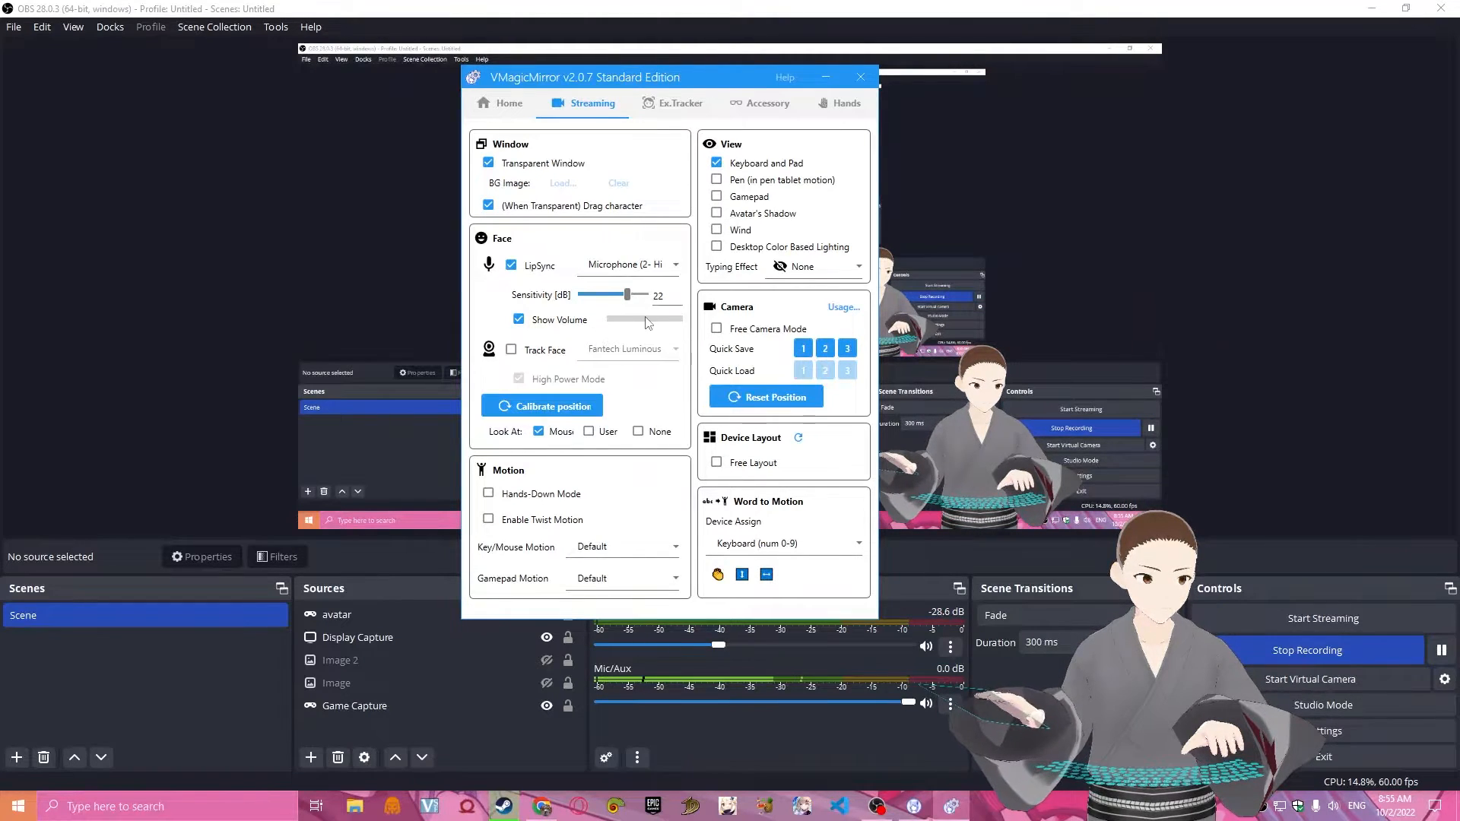
{"action": "left_click_drag", "start_coordinate": [627, 296], "coordinate": [611, 299]}
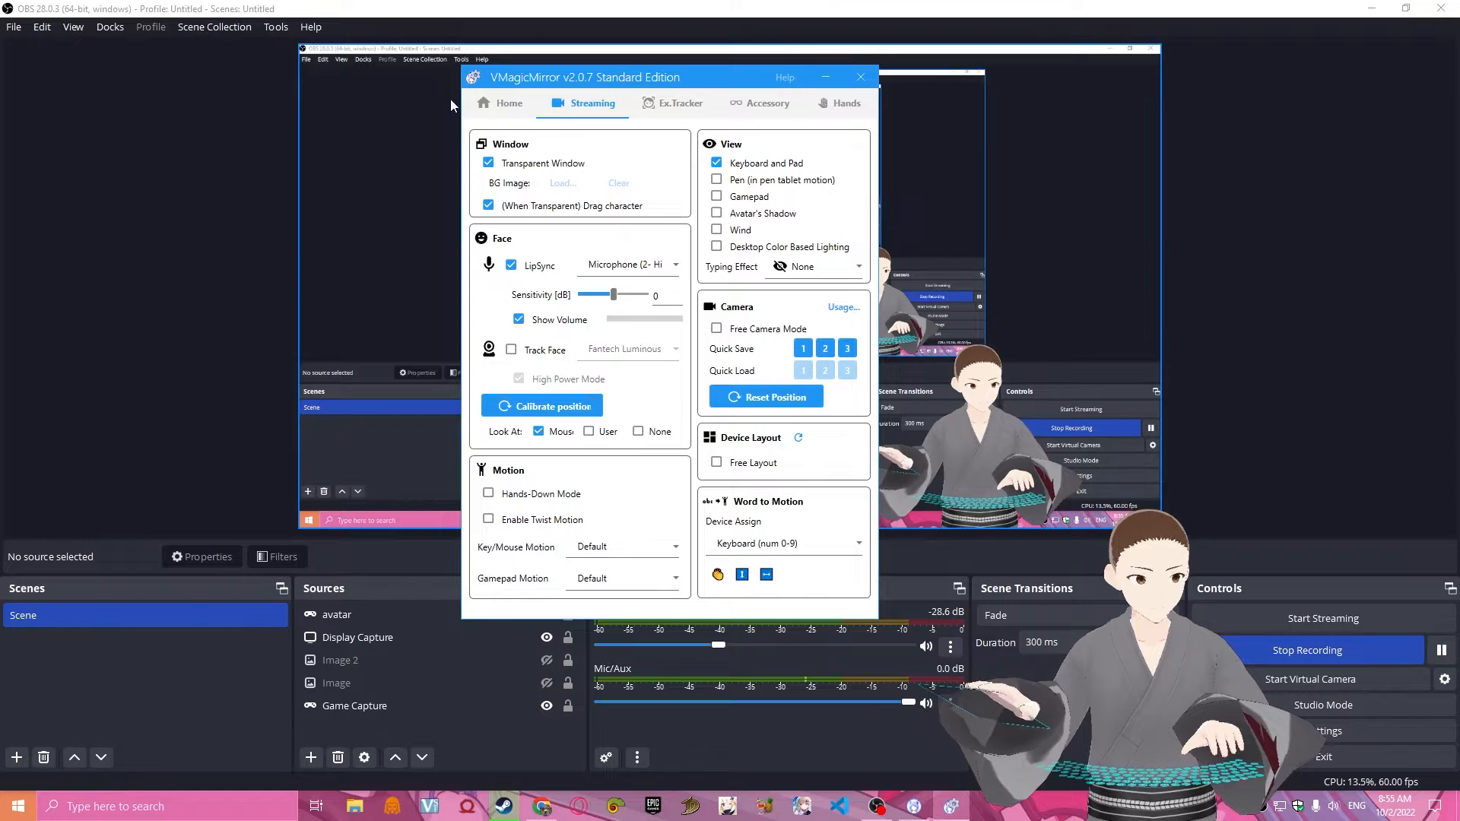
Return VMagicMirror to Home, minimize it to get back to OBS, and look over the source types that can be added.
{"action": "left_click", "coordinate": [490, 104]}
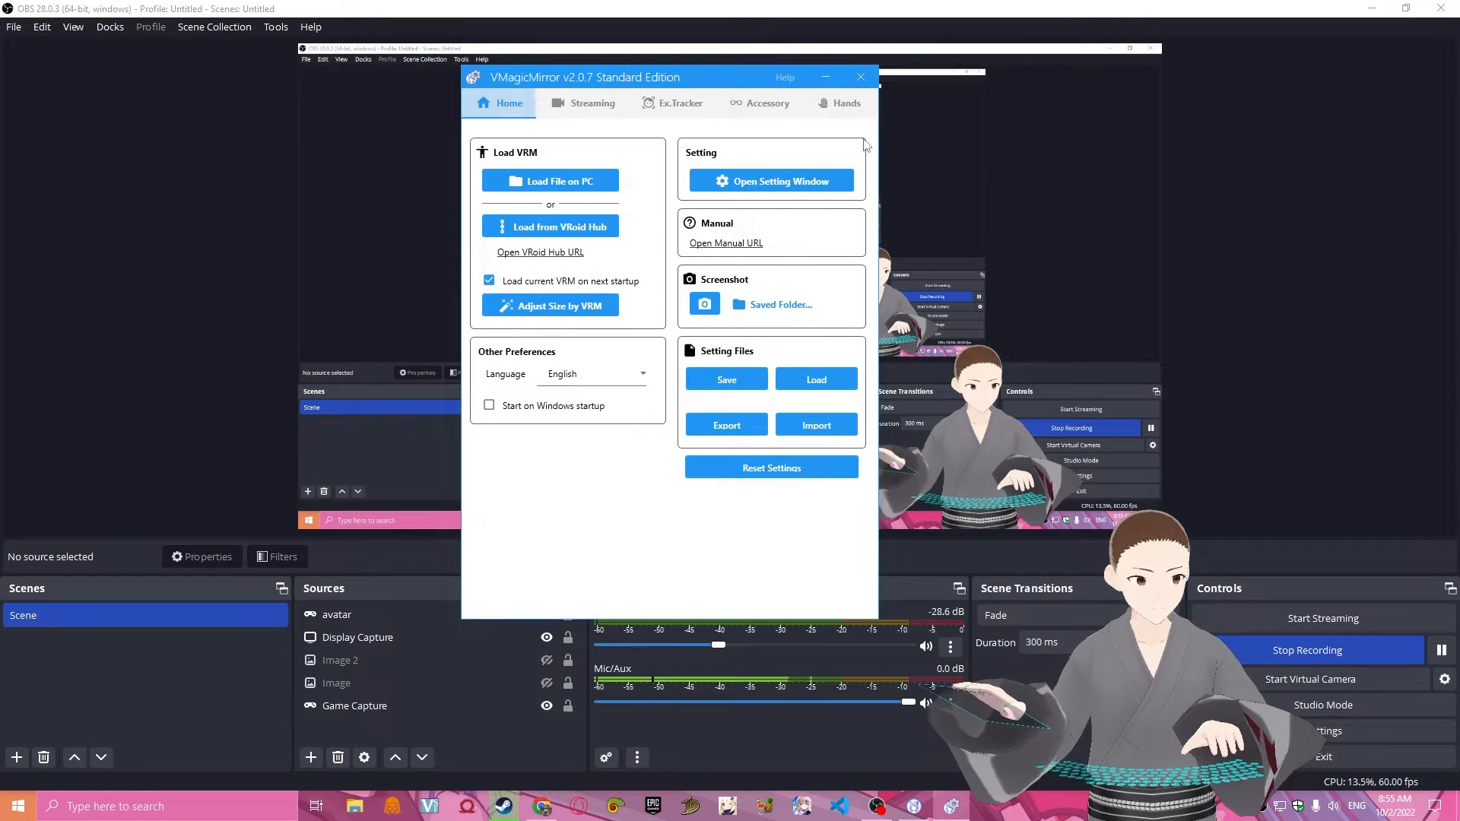
{"action": "left_click", "coordinate": [824, 78]}
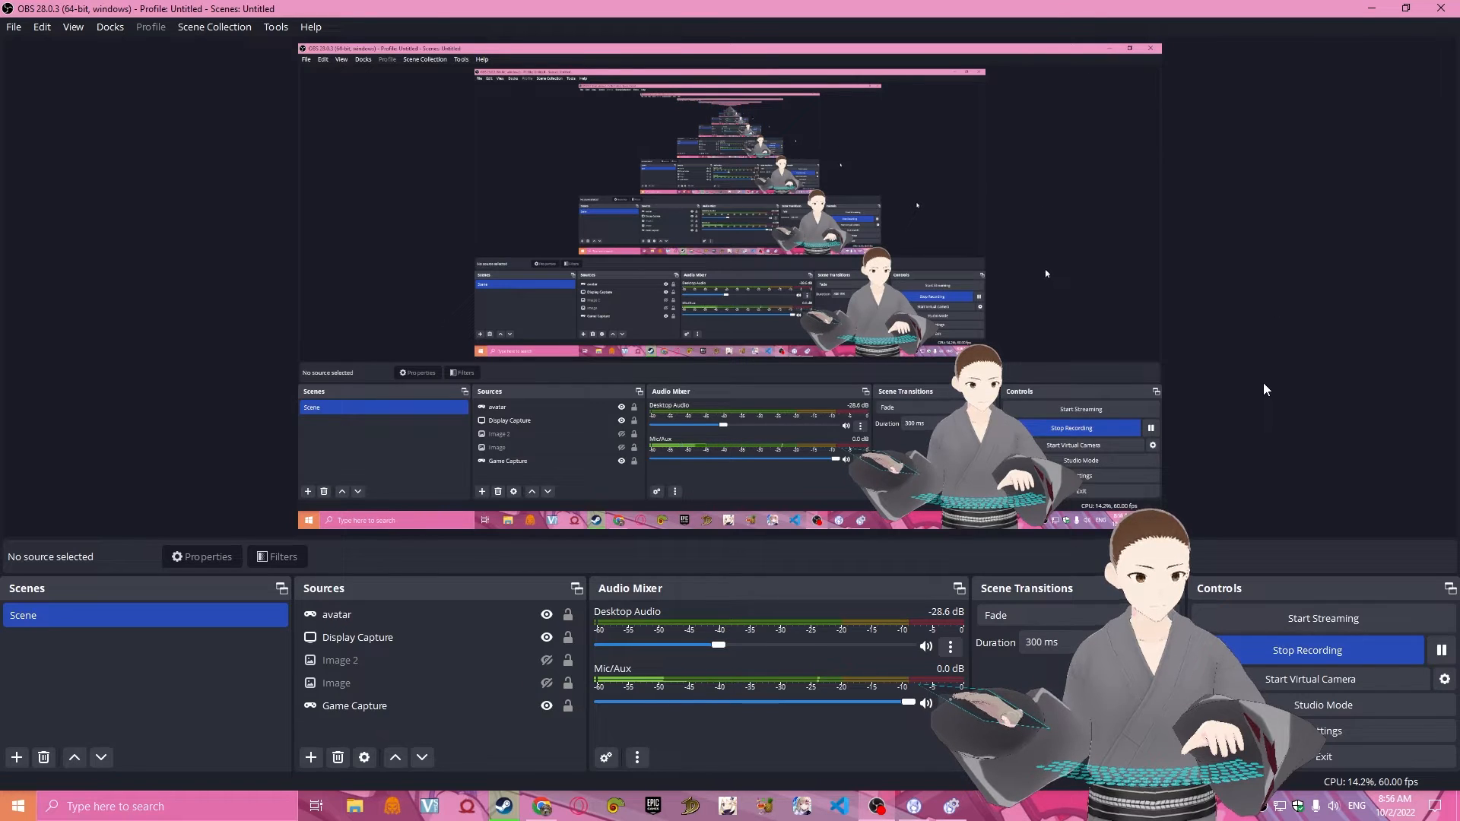
{"action": "left_click", "coordinate": [489, 635]}
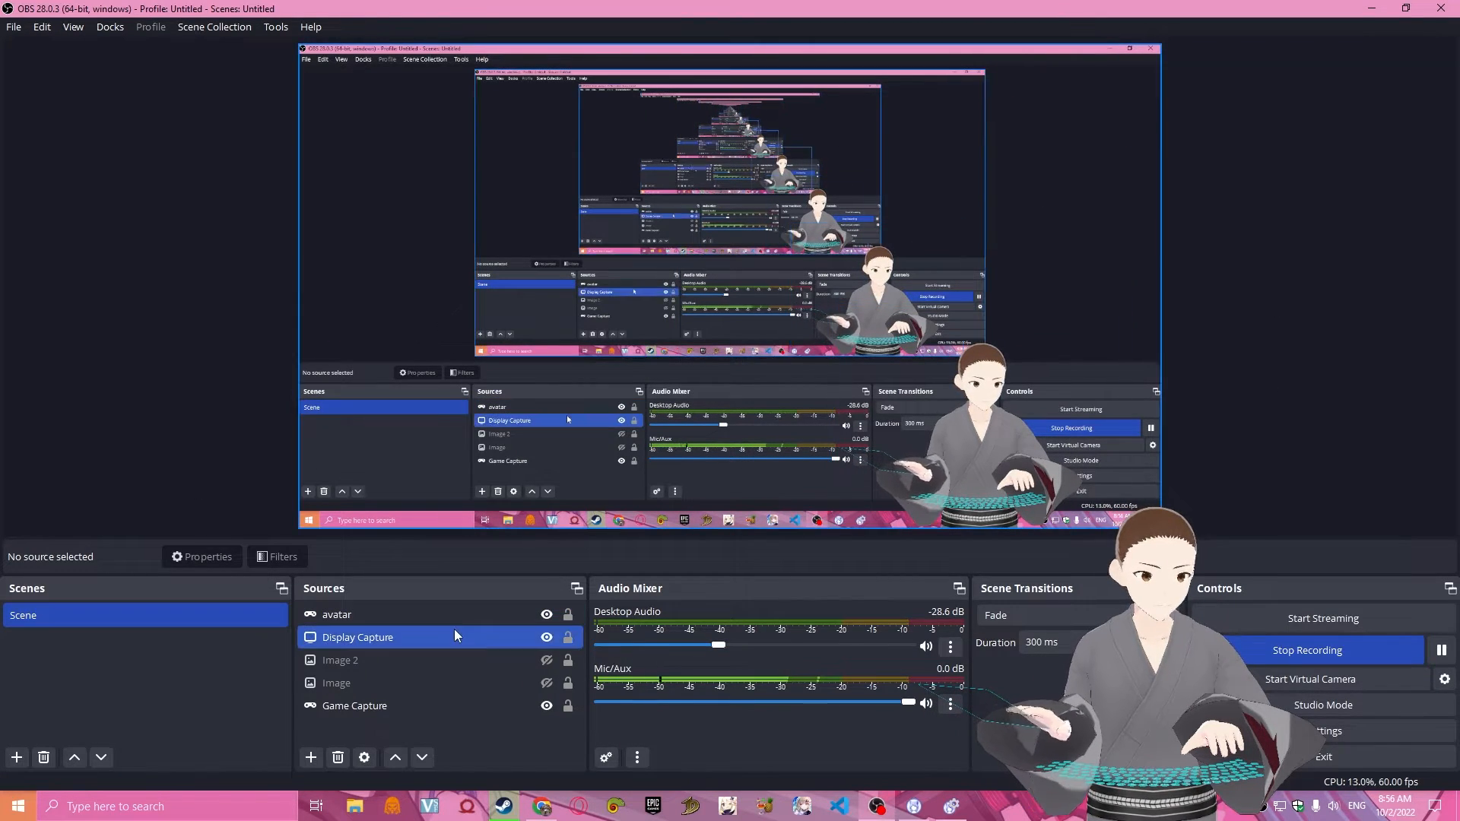
{"action": "left_click", "coordinate": [311, 757]}
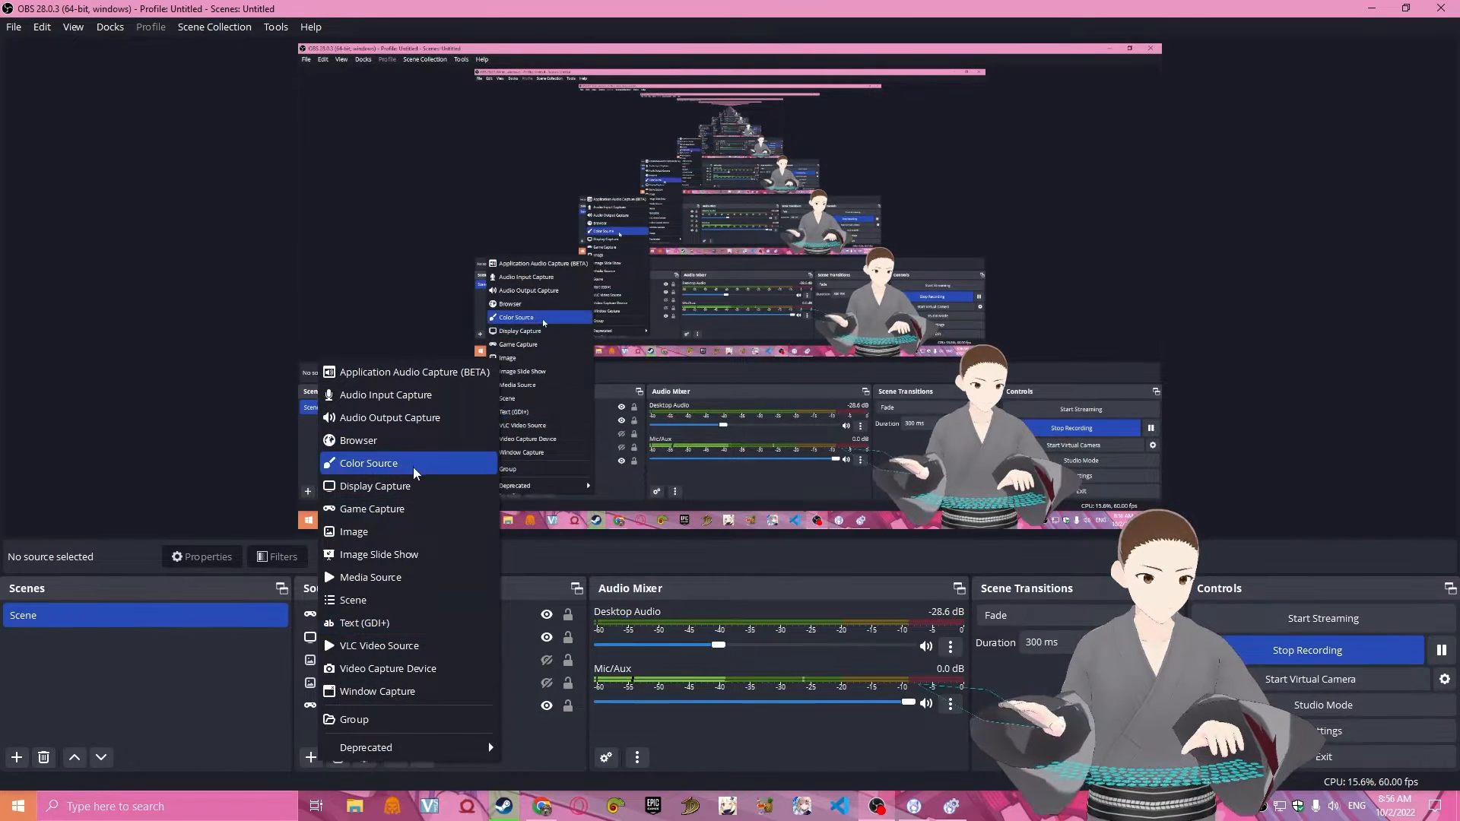
{"action": "left_click", "coordinate": [257, 668]}
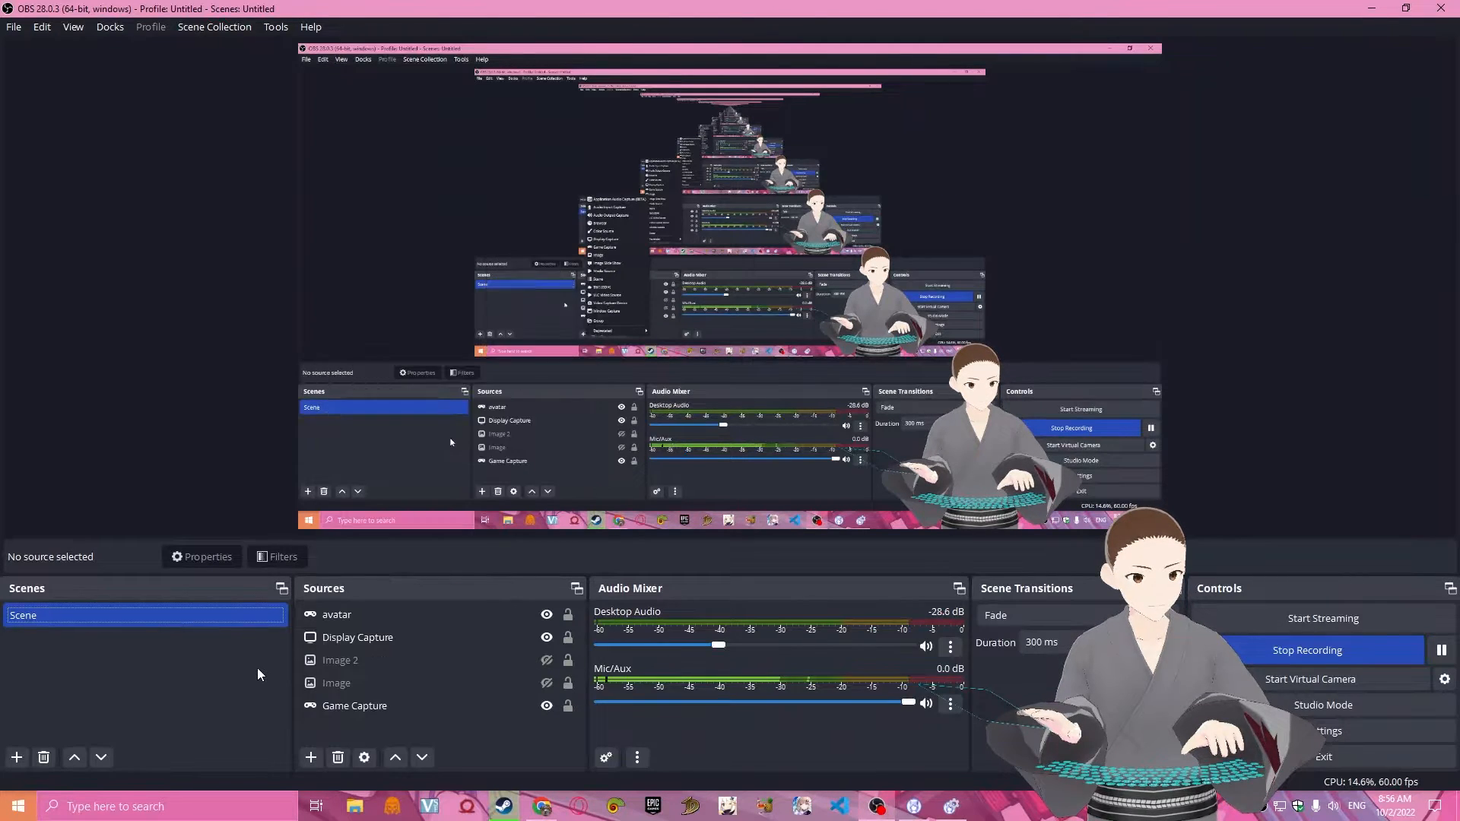
Review the avatar source's captured window, transparency and other capture options in its properties, leaving without changes.
{"action": "double_click", "coordinate": [419, 619]}
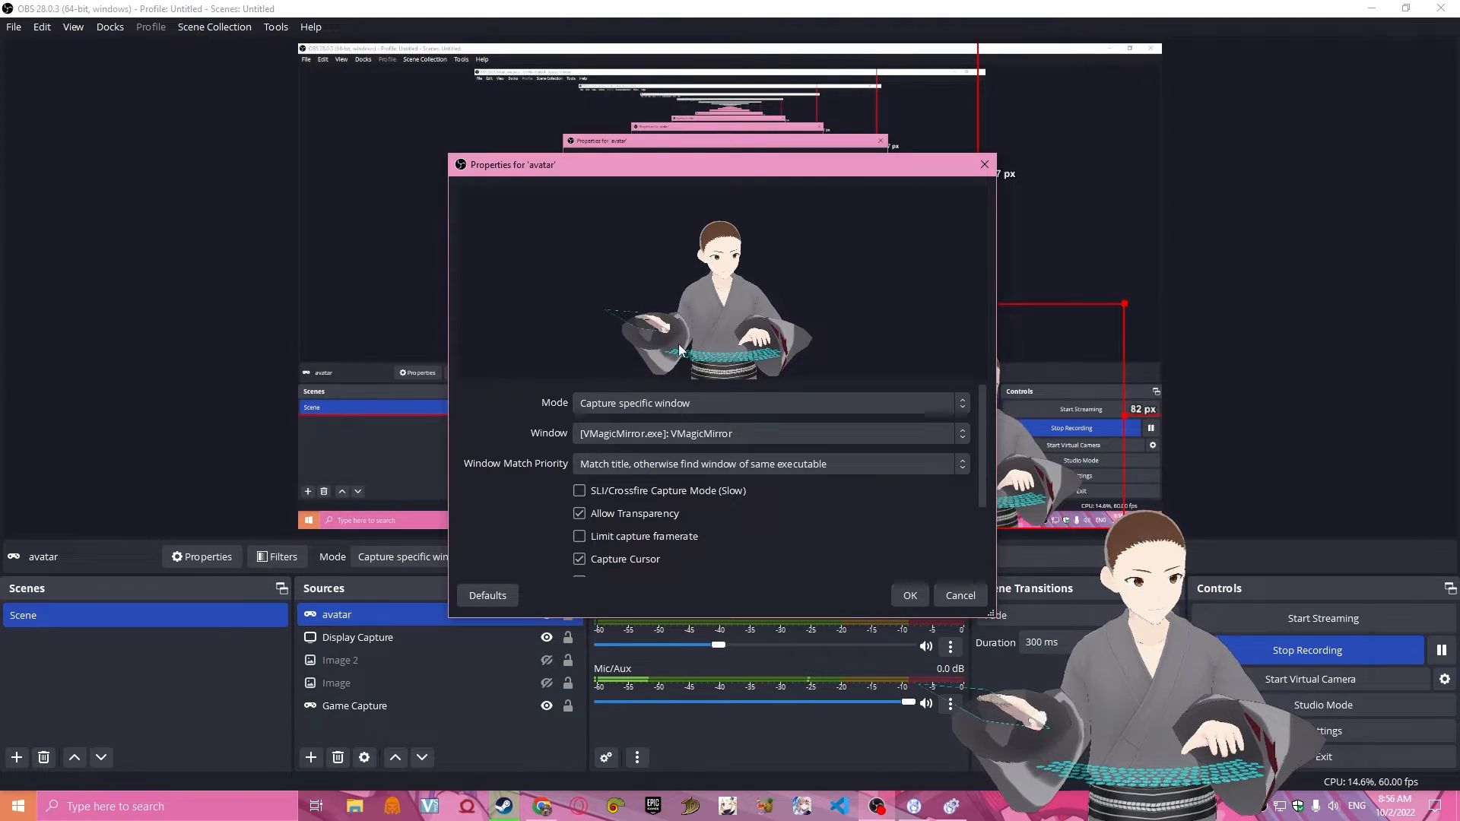
{"action": "left_click", "coordinate": [974, 594]}
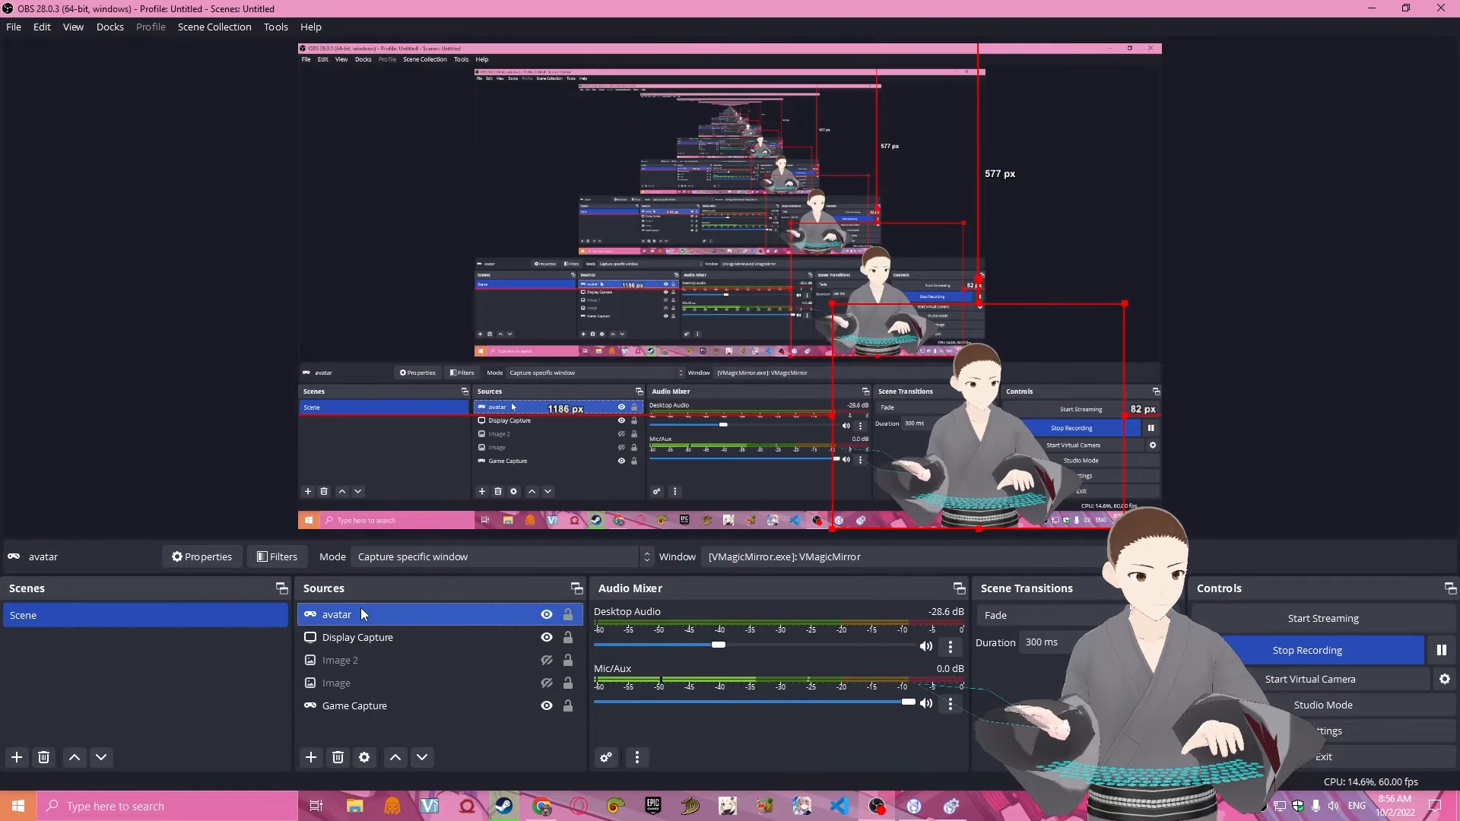
{"action": "double_click", "coordinate": [305, 619]}
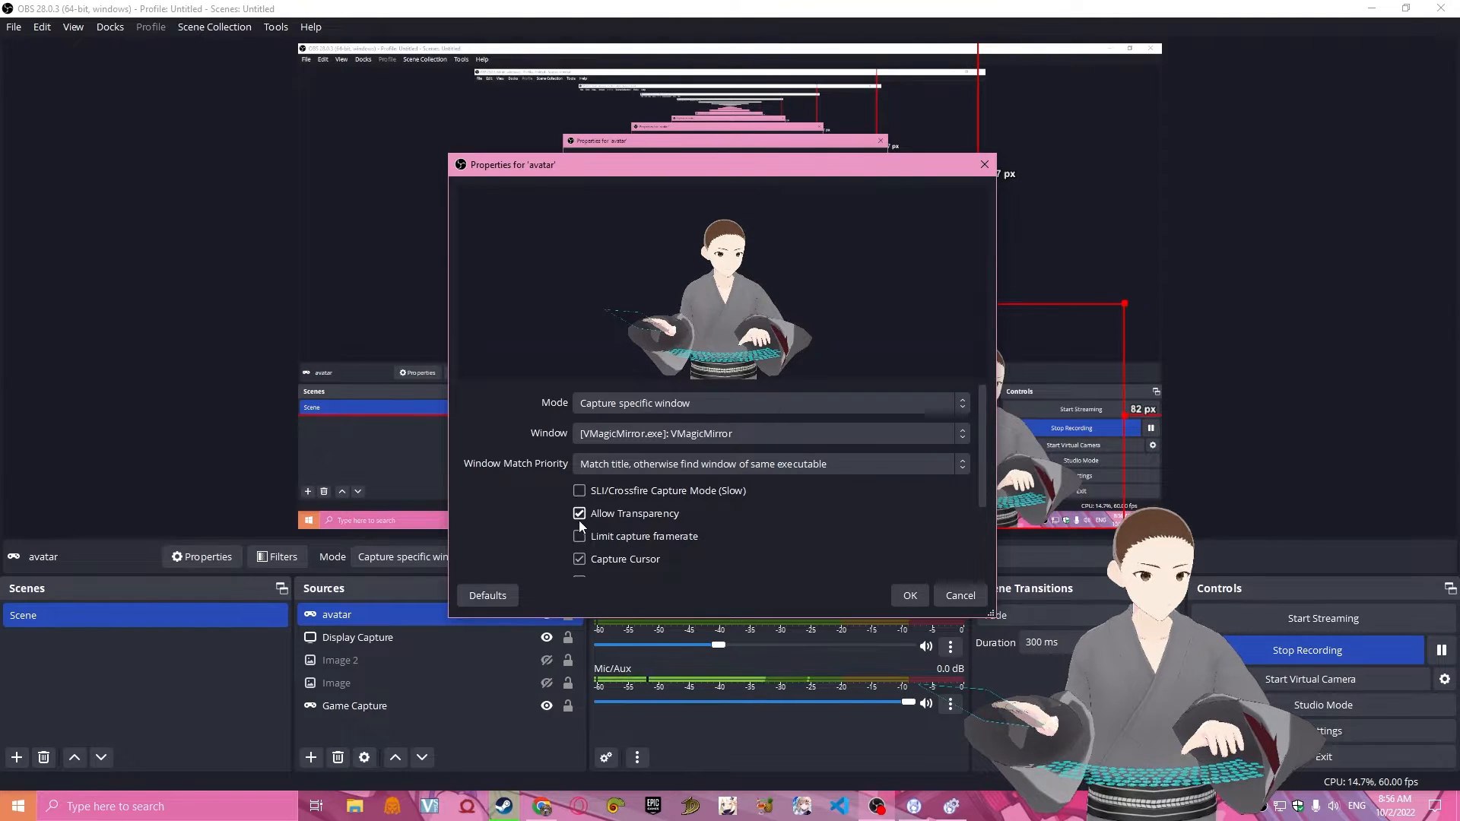
{"action": "scroll", "coordinate": [903, 517], "scroll_direction": "down", "scroll_amount": 3}
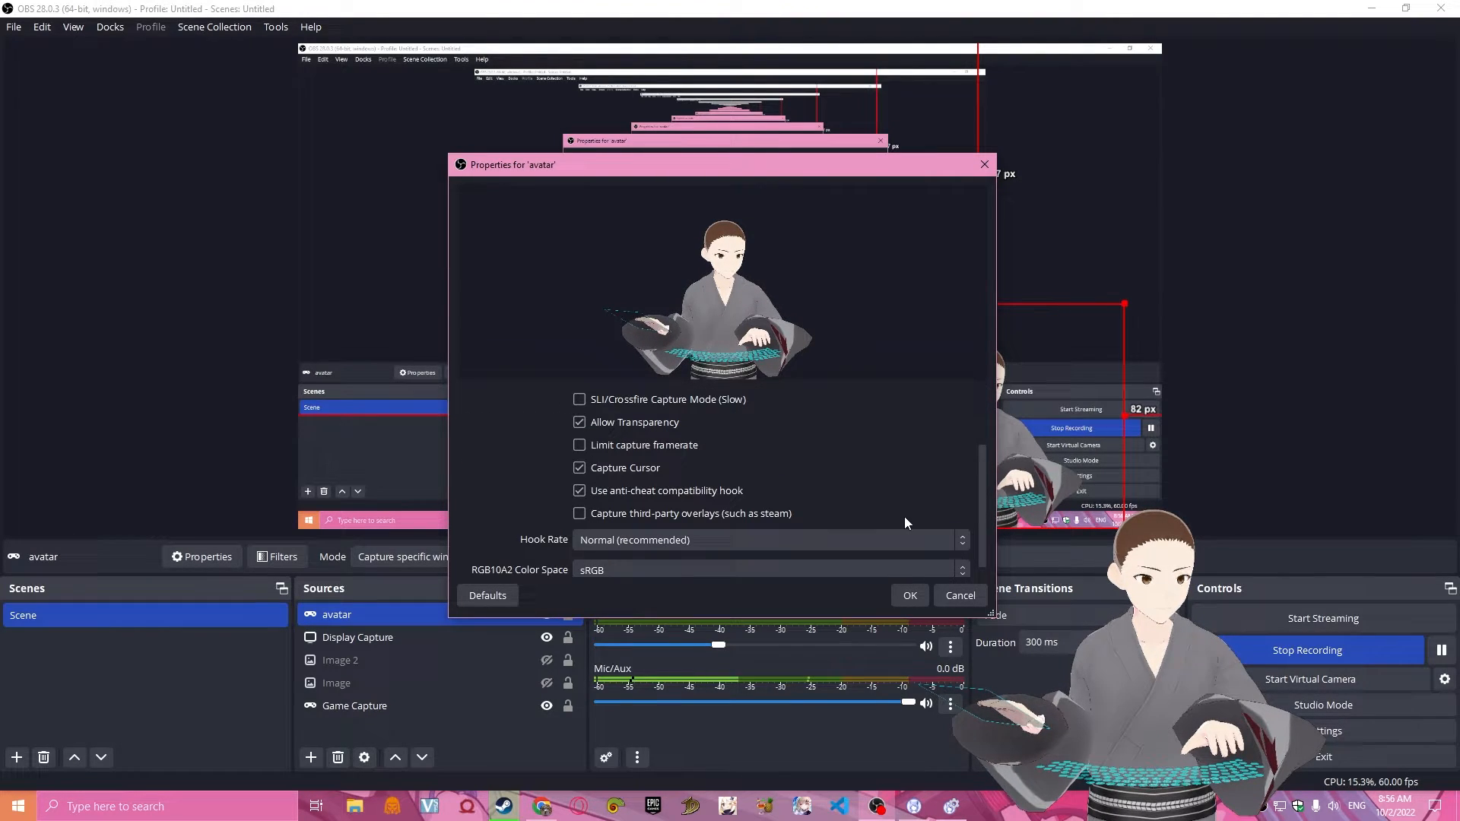
{"action": "left_click", "coordinate": [944, 596]}
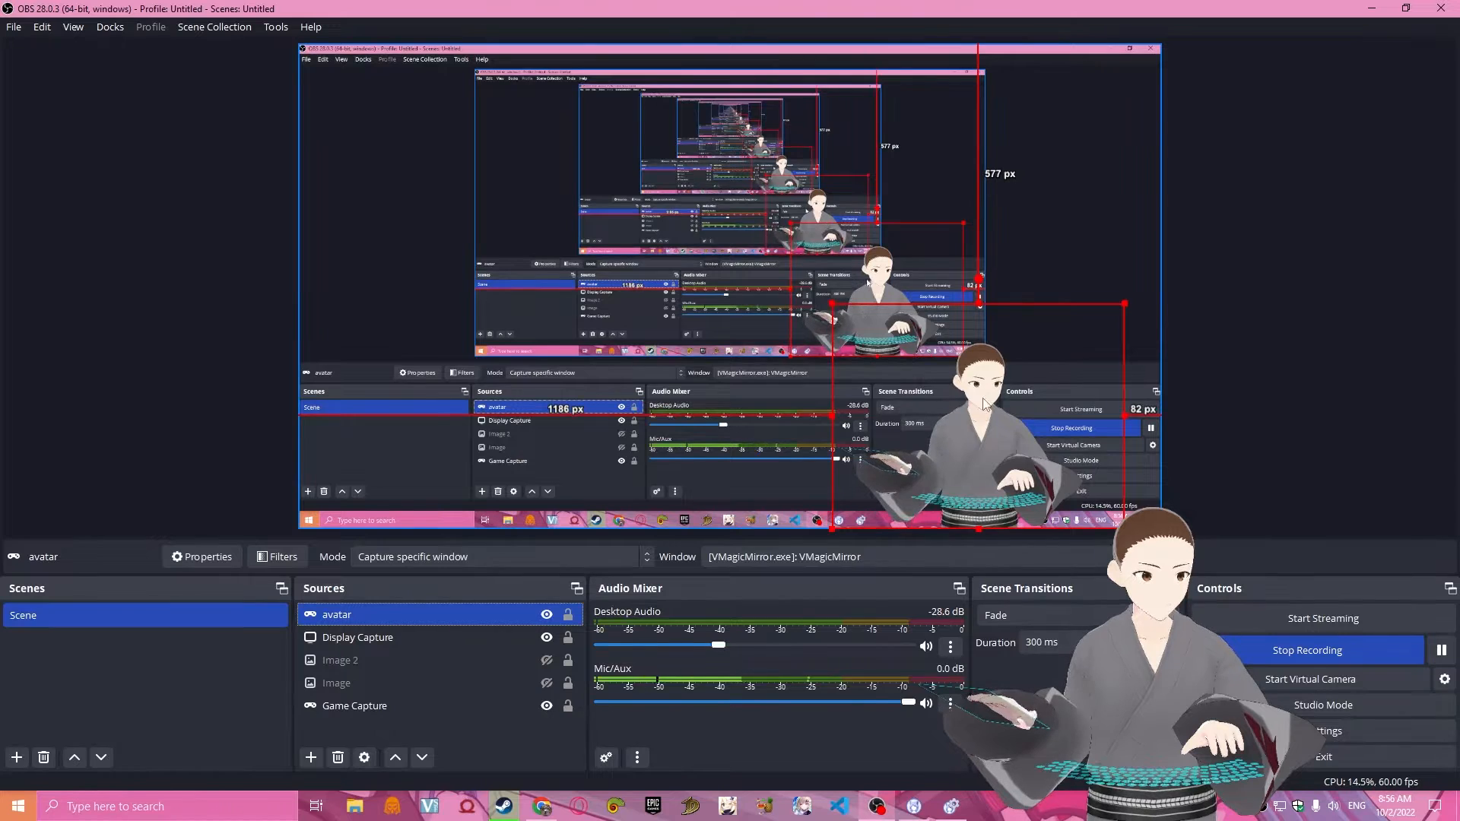
{"action": "left_click", "coordinate": [1270, 370]}
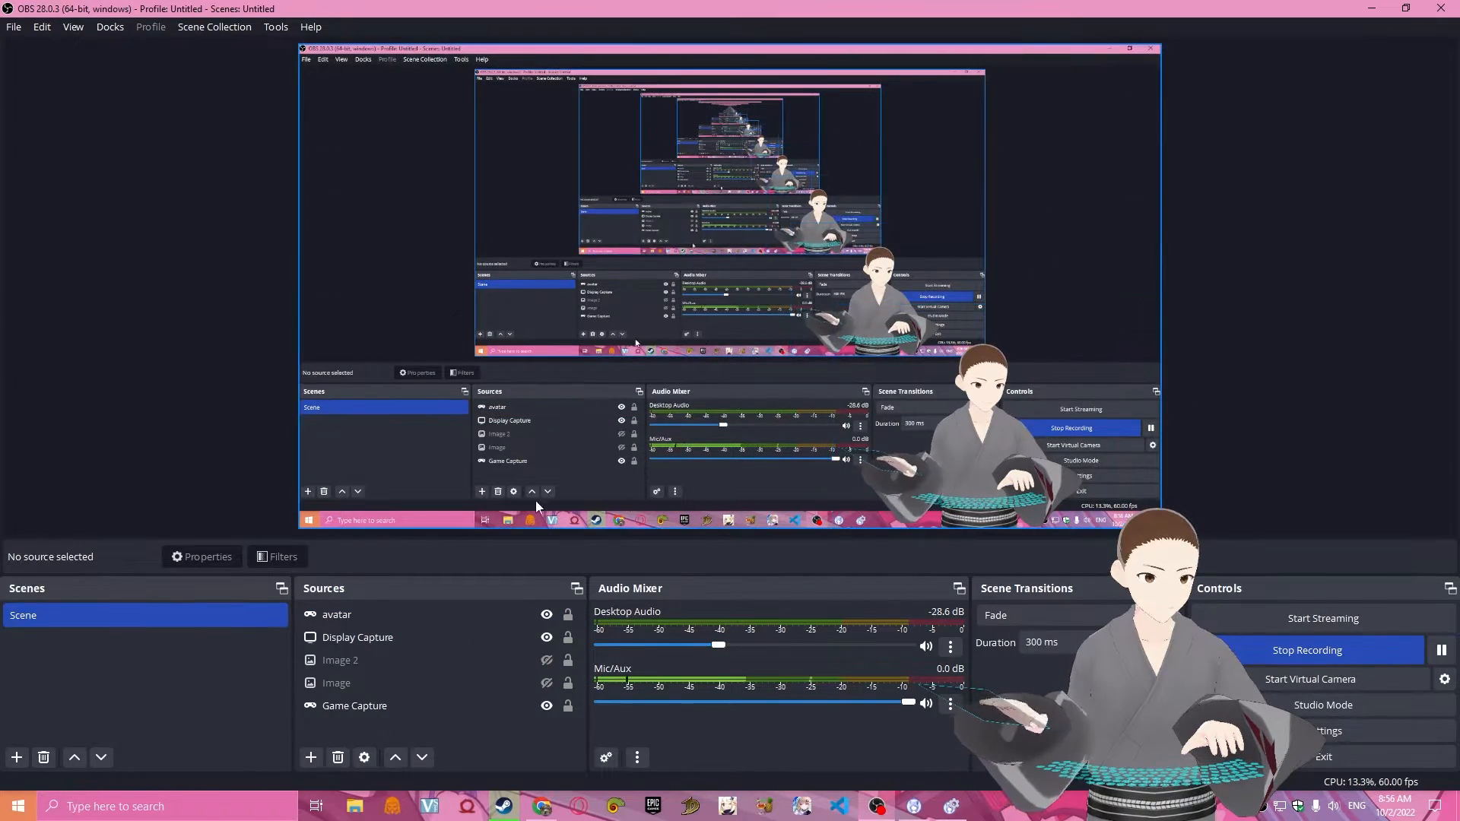
{"action": "left_click", "coordinate": [459, 617]}
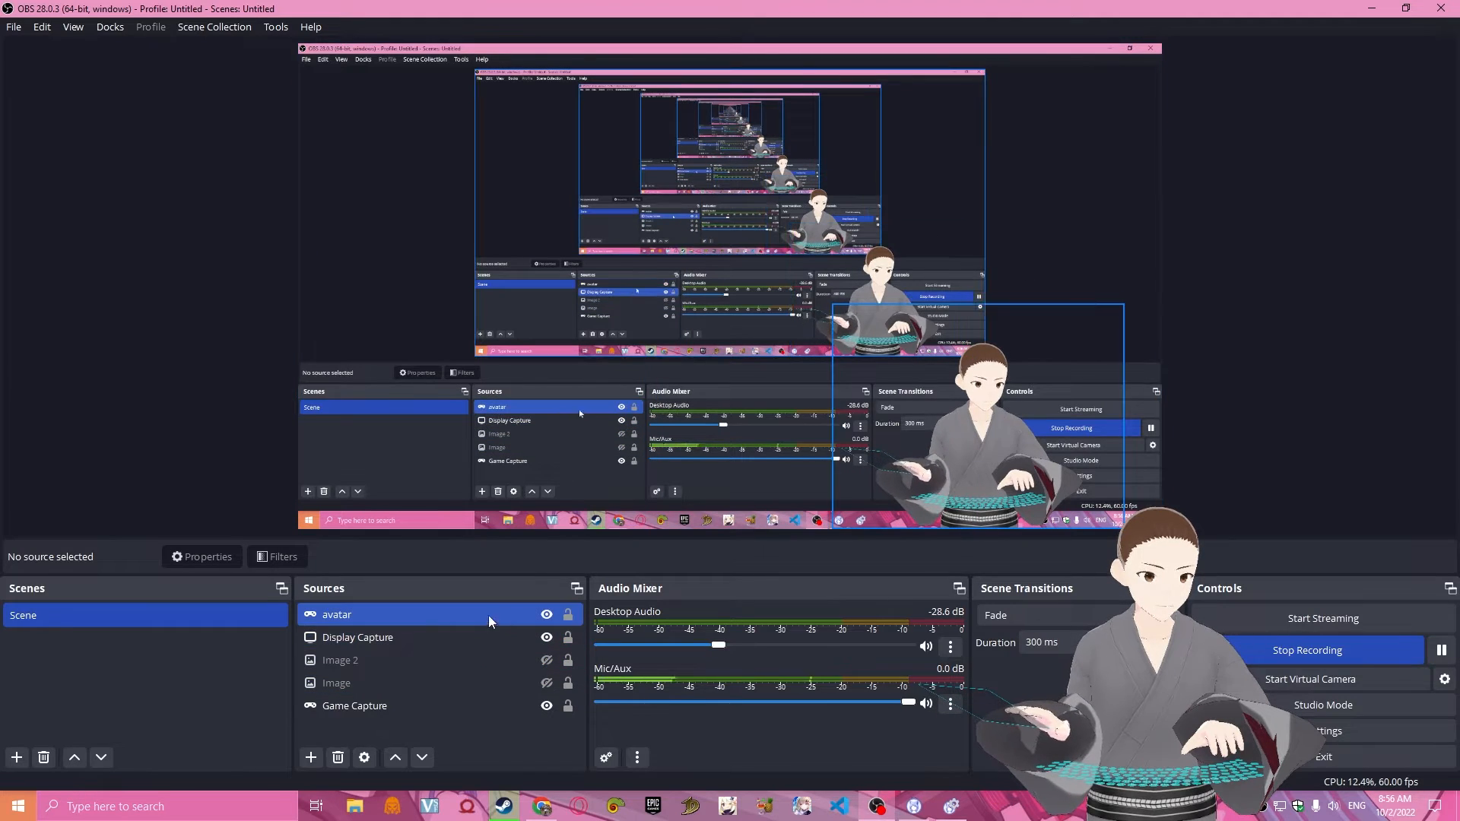
{"action": "left_click", "coordinate": [426, 638]}
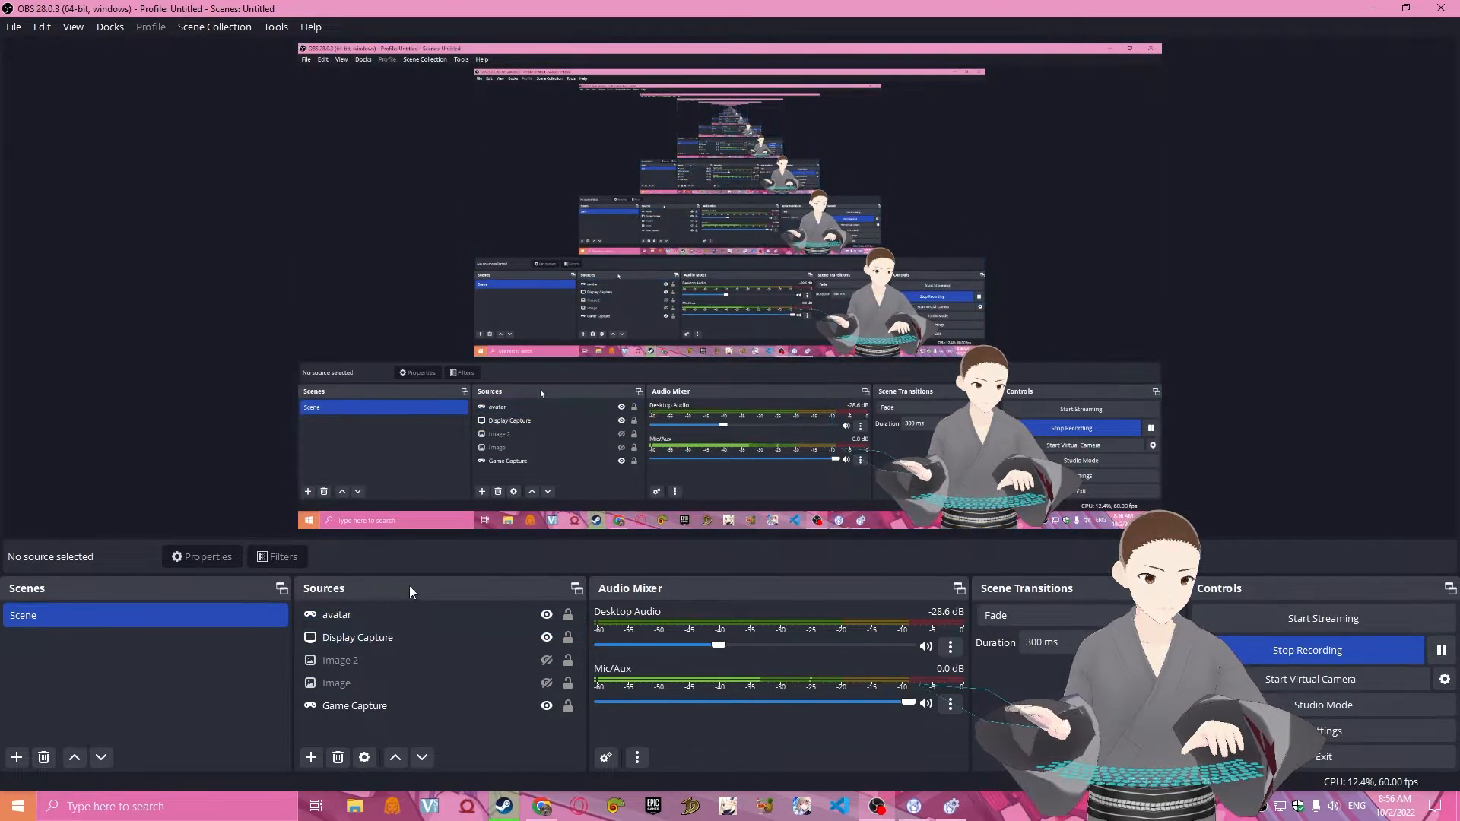
{"action": "mouse_move", "coordinate": [450, 616]}
{"action": "left_mouse_down"}
{"action": "mouse_move", "coordinate": [441, 712]}
{"action": "mouse_move", "coordinate": [409, 711]}
{"action": "mouse_move", "coordinate": [435, 608]}
{"action": "left_mouse_up"}
{"action": "left_click", "coordinate": [1217, 425]}
{"action": "left_click", "coordinate": [295, 510]}
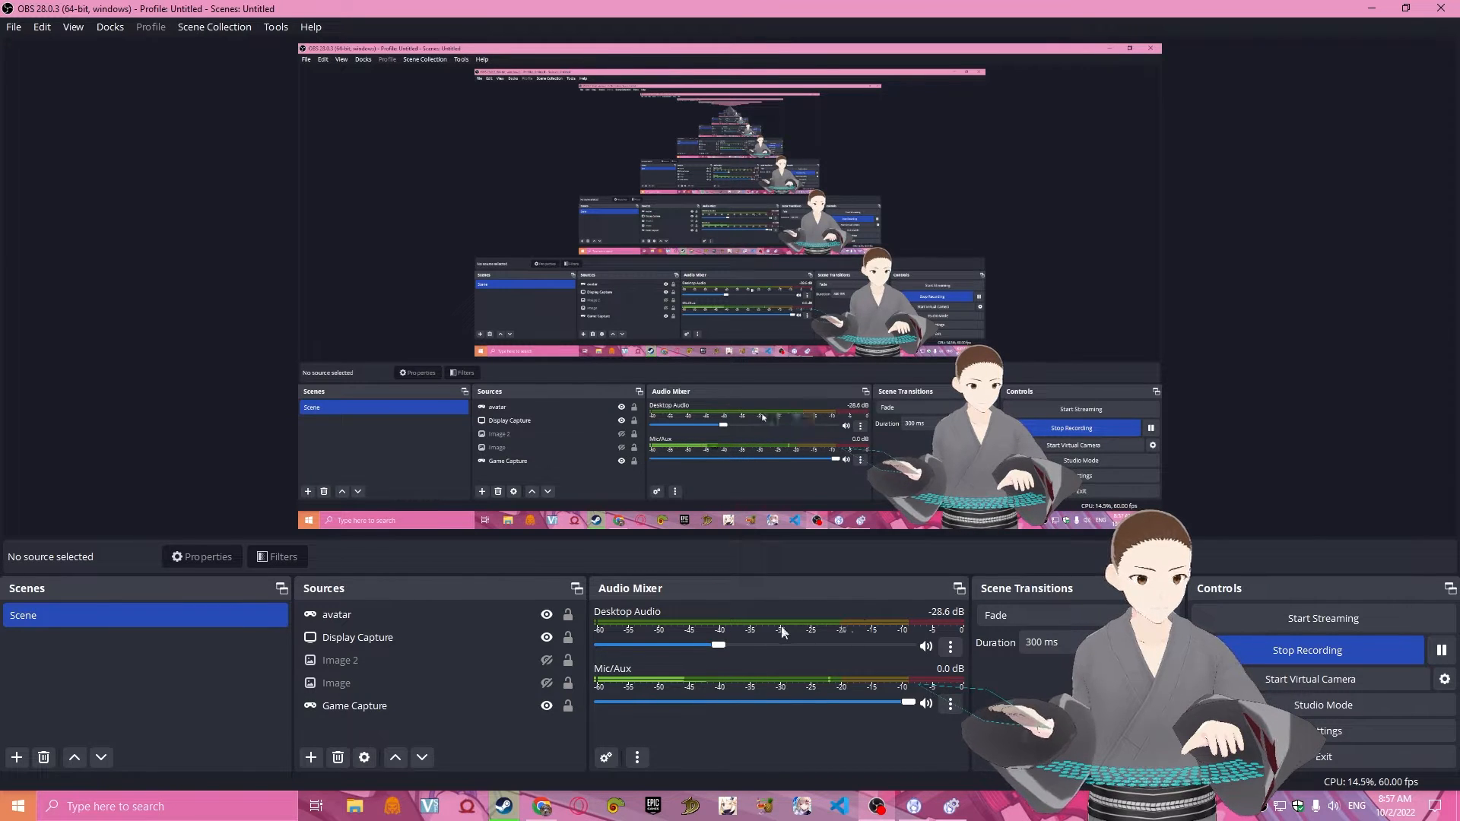
{"action": "left_click", "coordinate": [533, 661]}
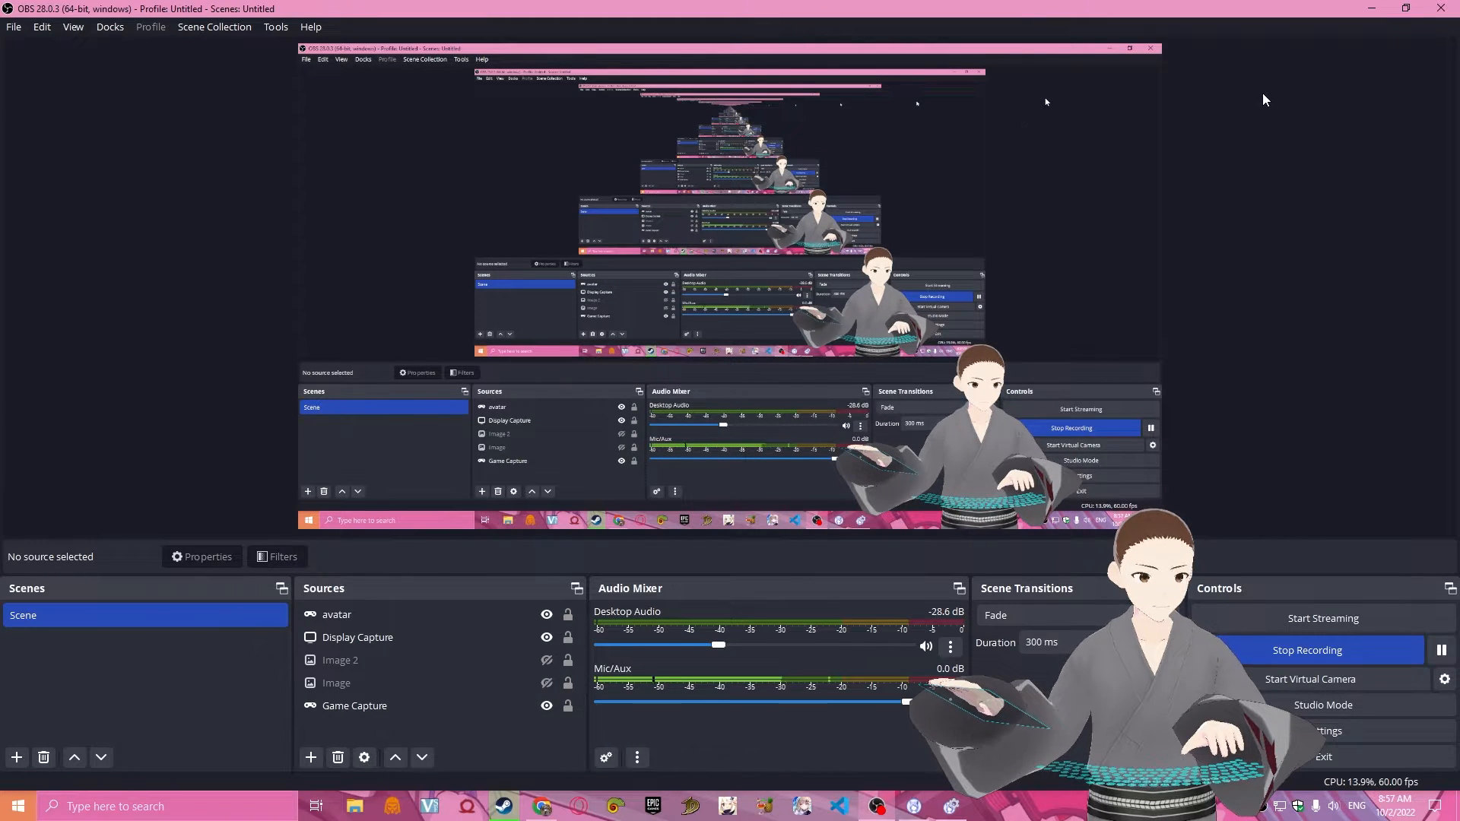
Switch to Chrome, open Figma in a new tab and create a new design file.
{"action": "left_click", "coordinate": [542, 806]}
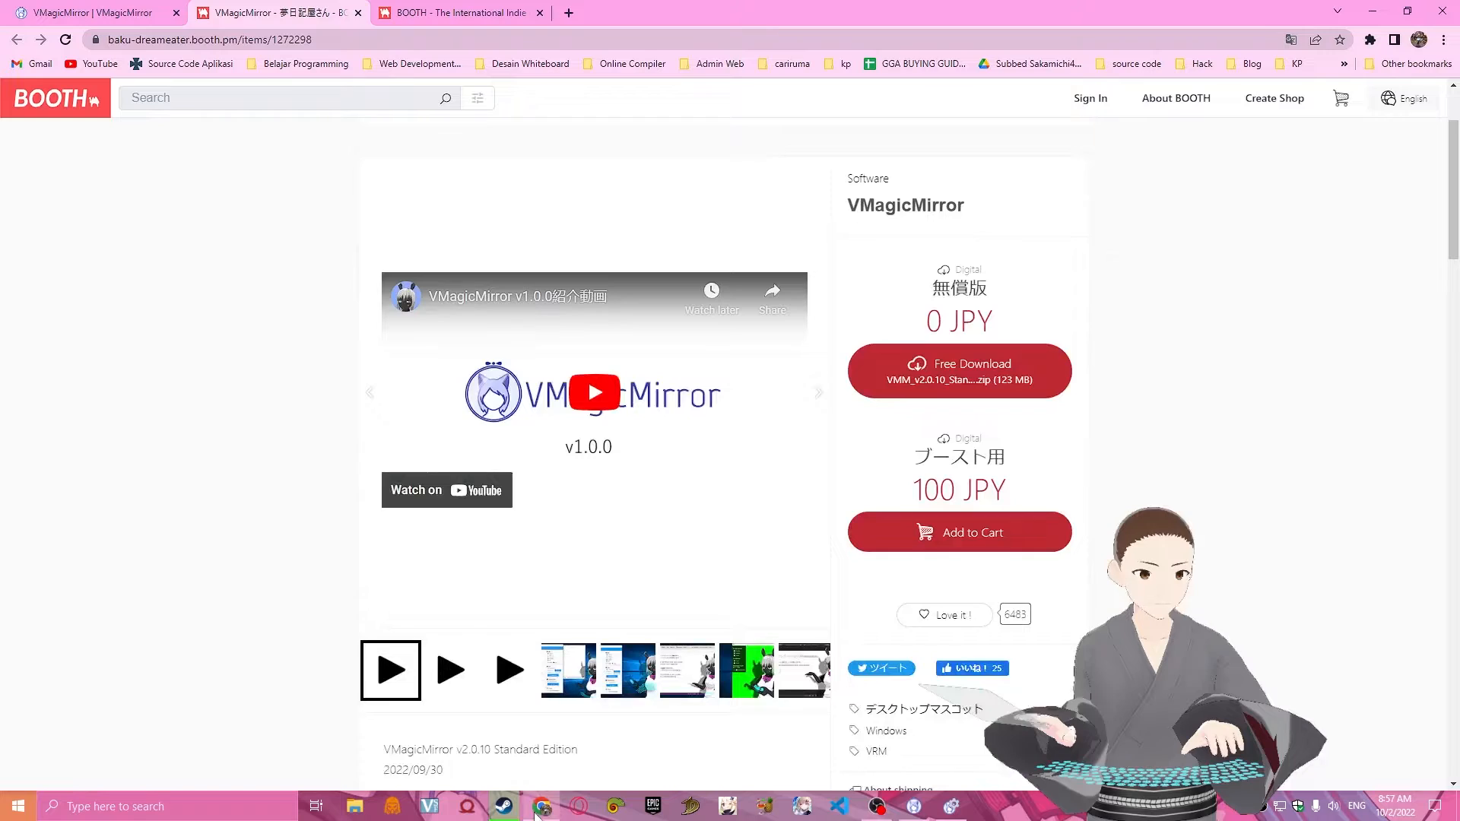
{"action": "left_click", "coordinate": [547, 17]}
{"action": "left_click", "coordinate": [567, 14]}
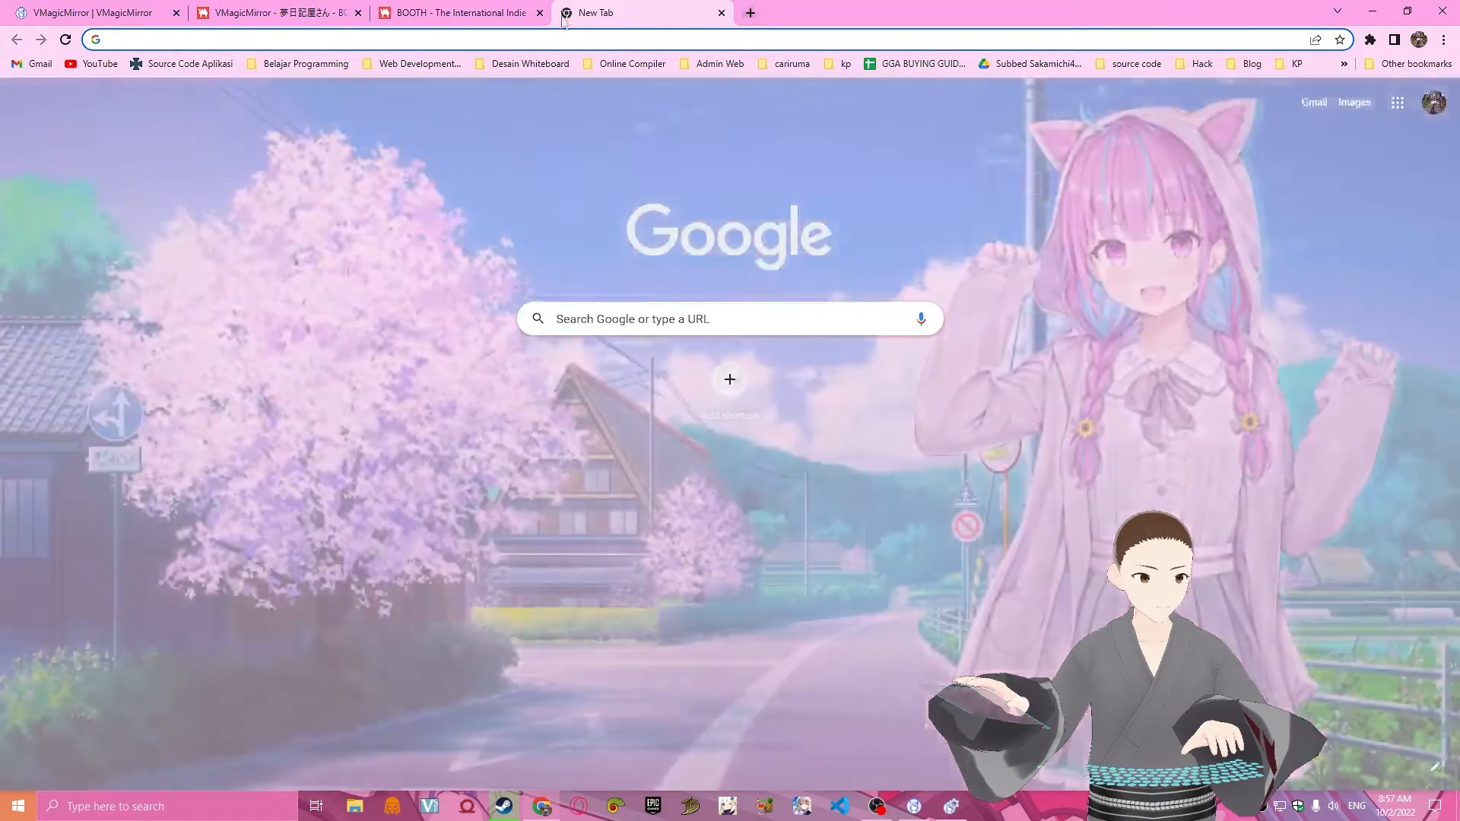
{"action": "type", "text": "fignma"}
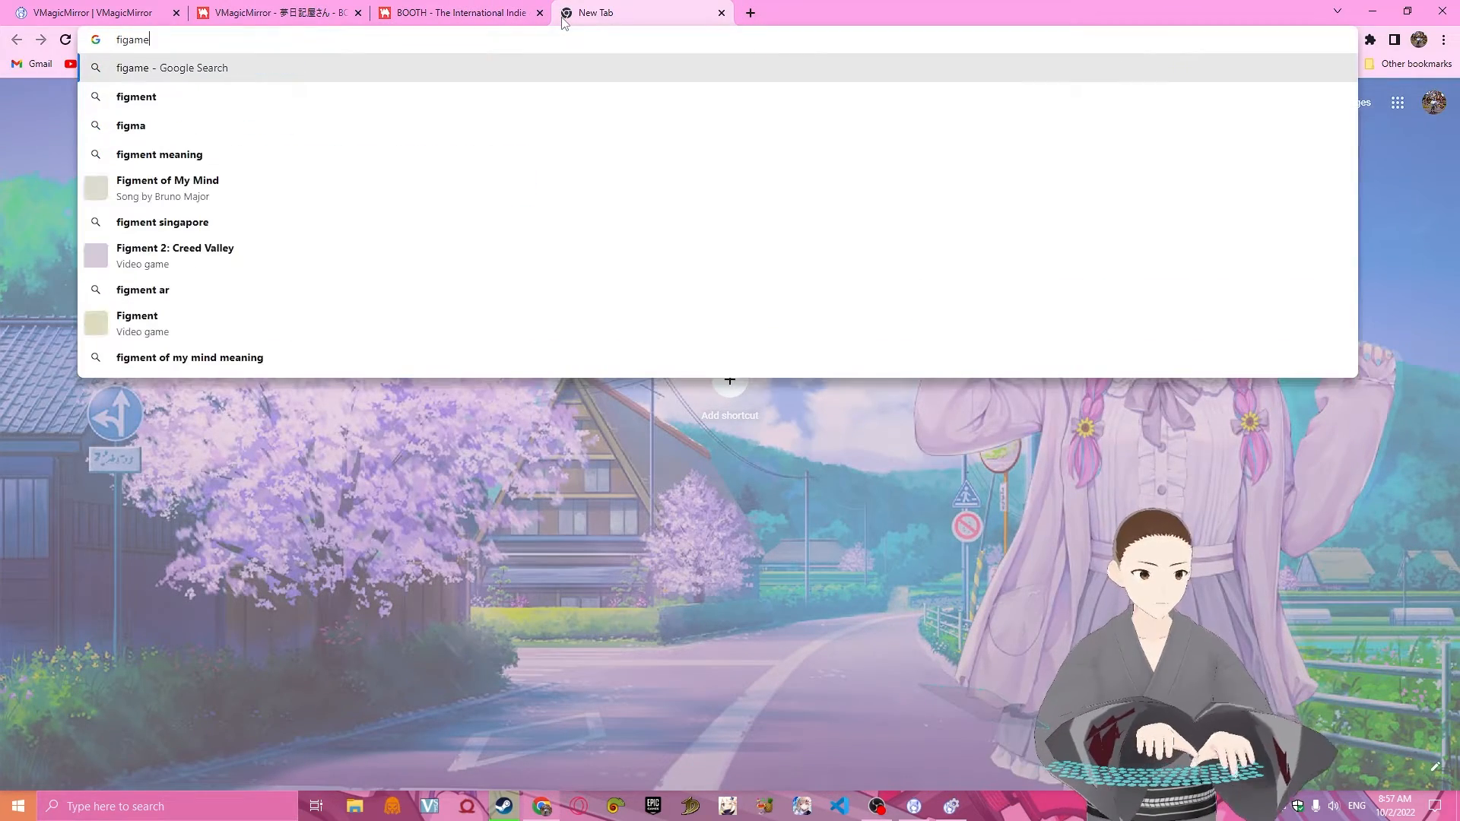
{"action": "key", "text": "BackSpace"}
{"action": "key", "text": "BackSpace"}
{"action": "key", "text": "BackSpace"}
{"action": "type", "text": "ma"}
{"action": "key", "text": "Return"}
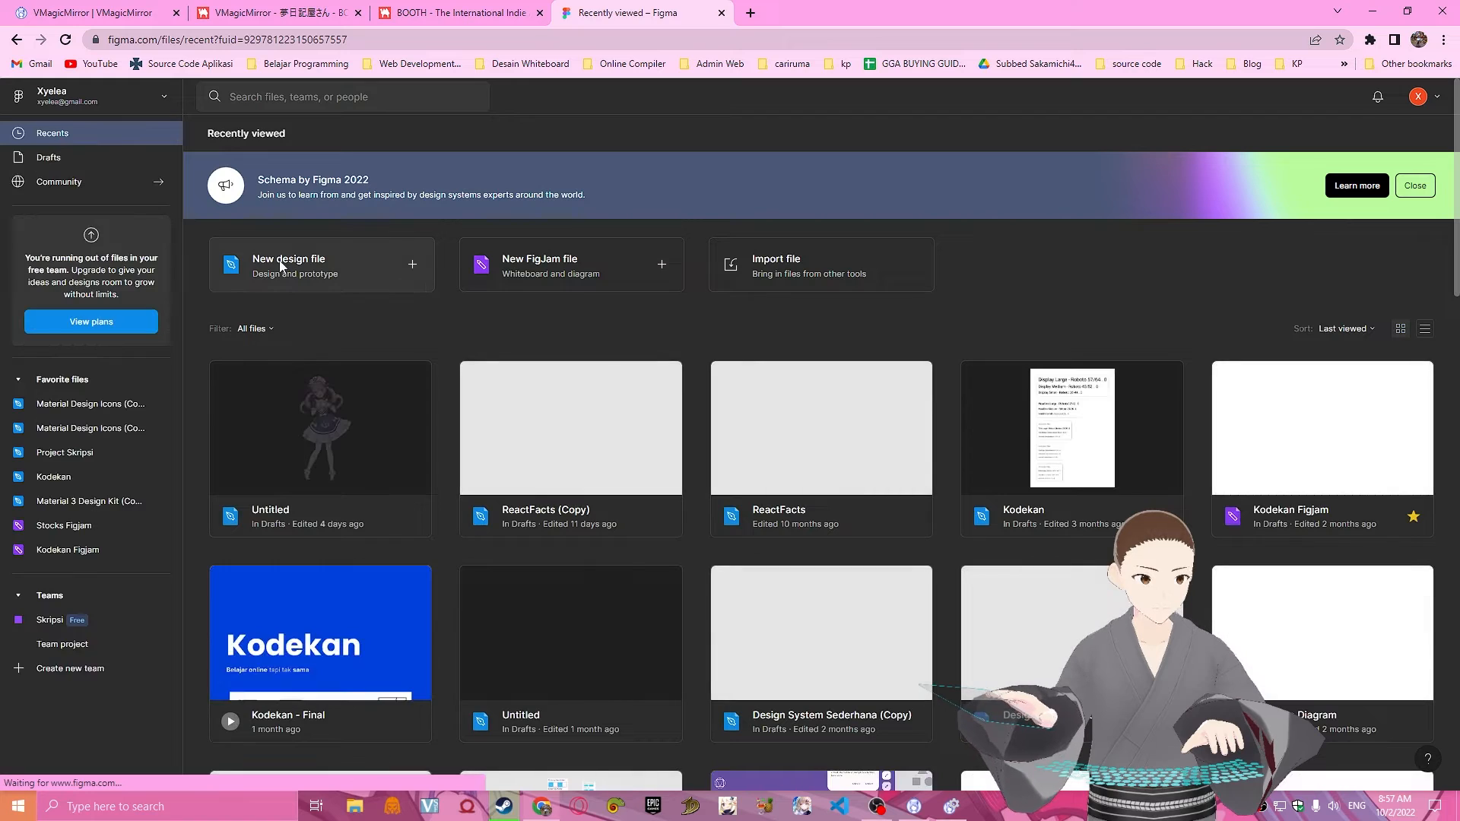
{"action": "left_click", "coordinate": [280, 266]}
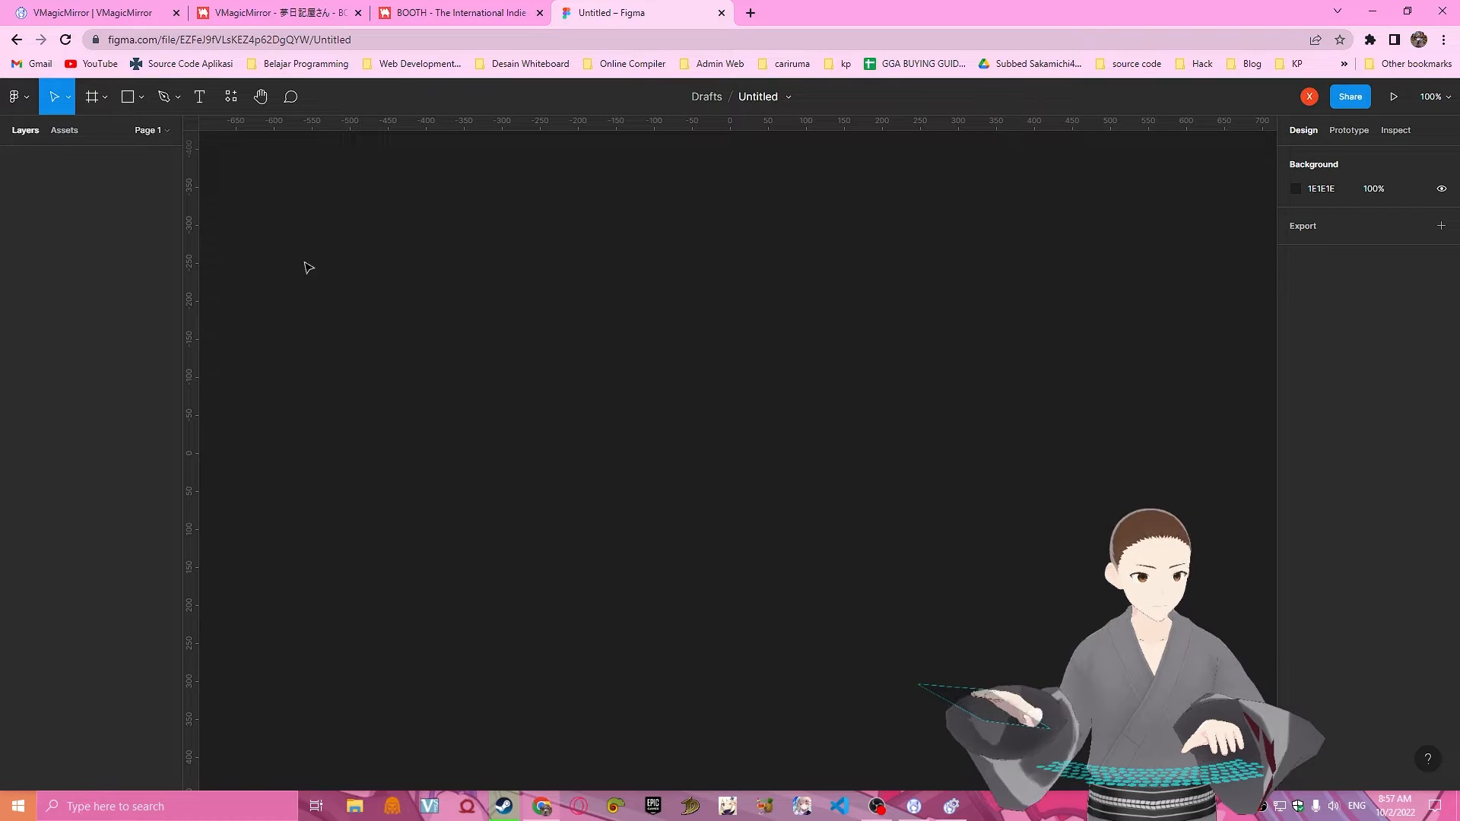
Add a frame using the 1440×1024 Desktop preset.
{"action": "left_click", "coordinate": [94, 99]}
{"action": "left_click", "coordinate": [107, 97]}
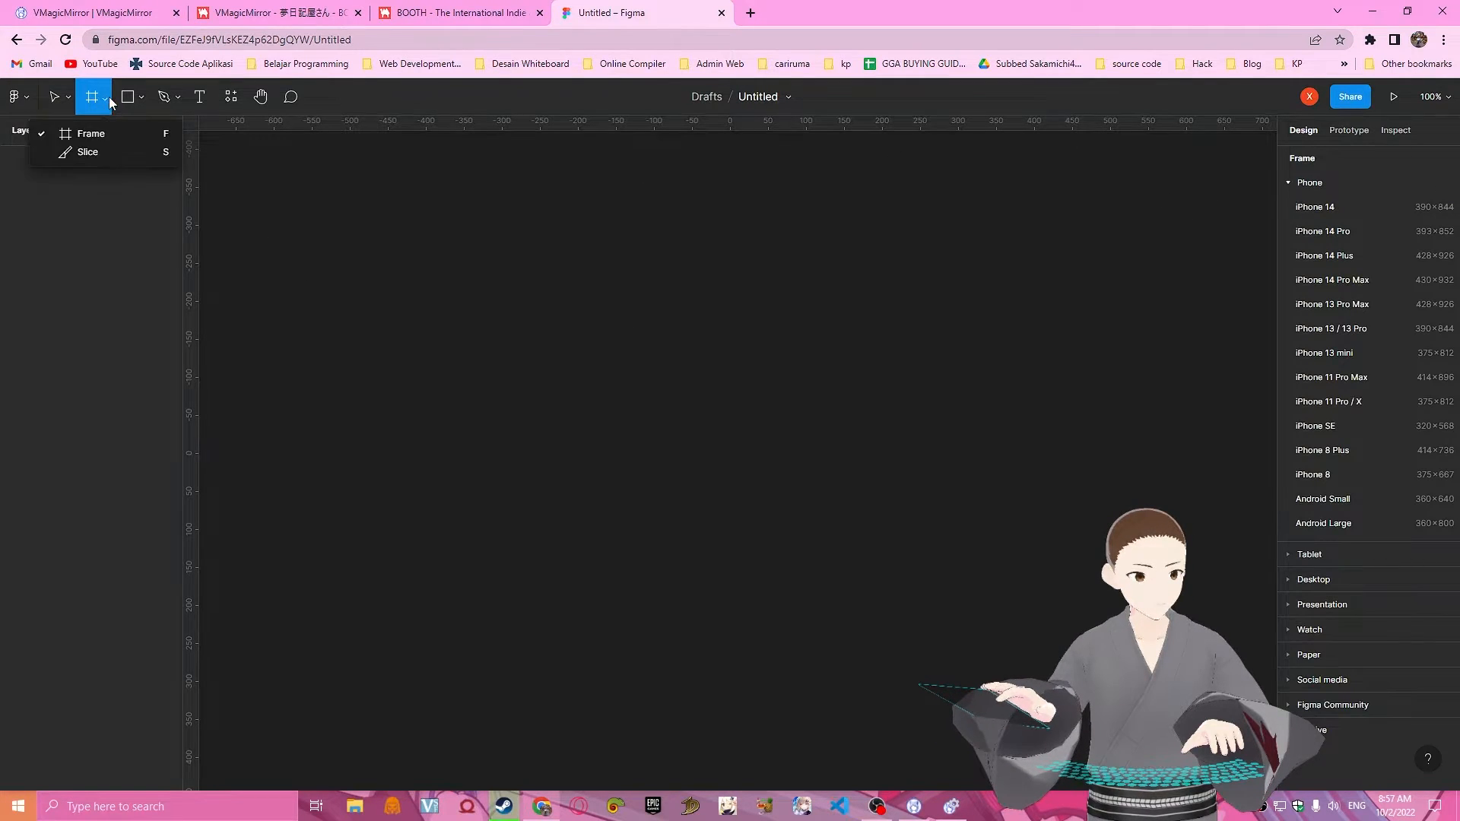
{"action": "left_click", "coordinate": [110, 100]}
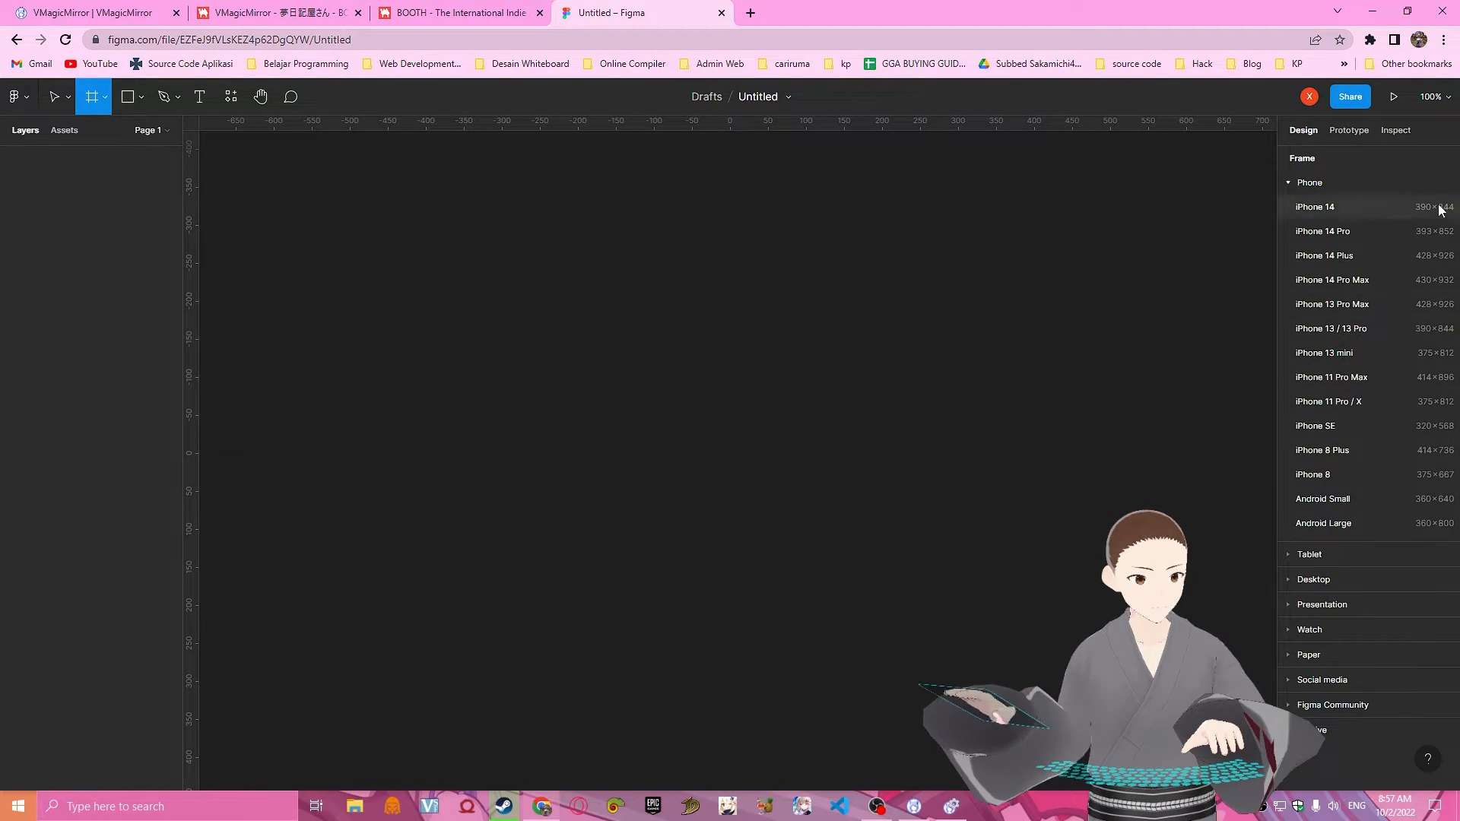
{"action": "left_click", "coordinate": [1290, 181]}
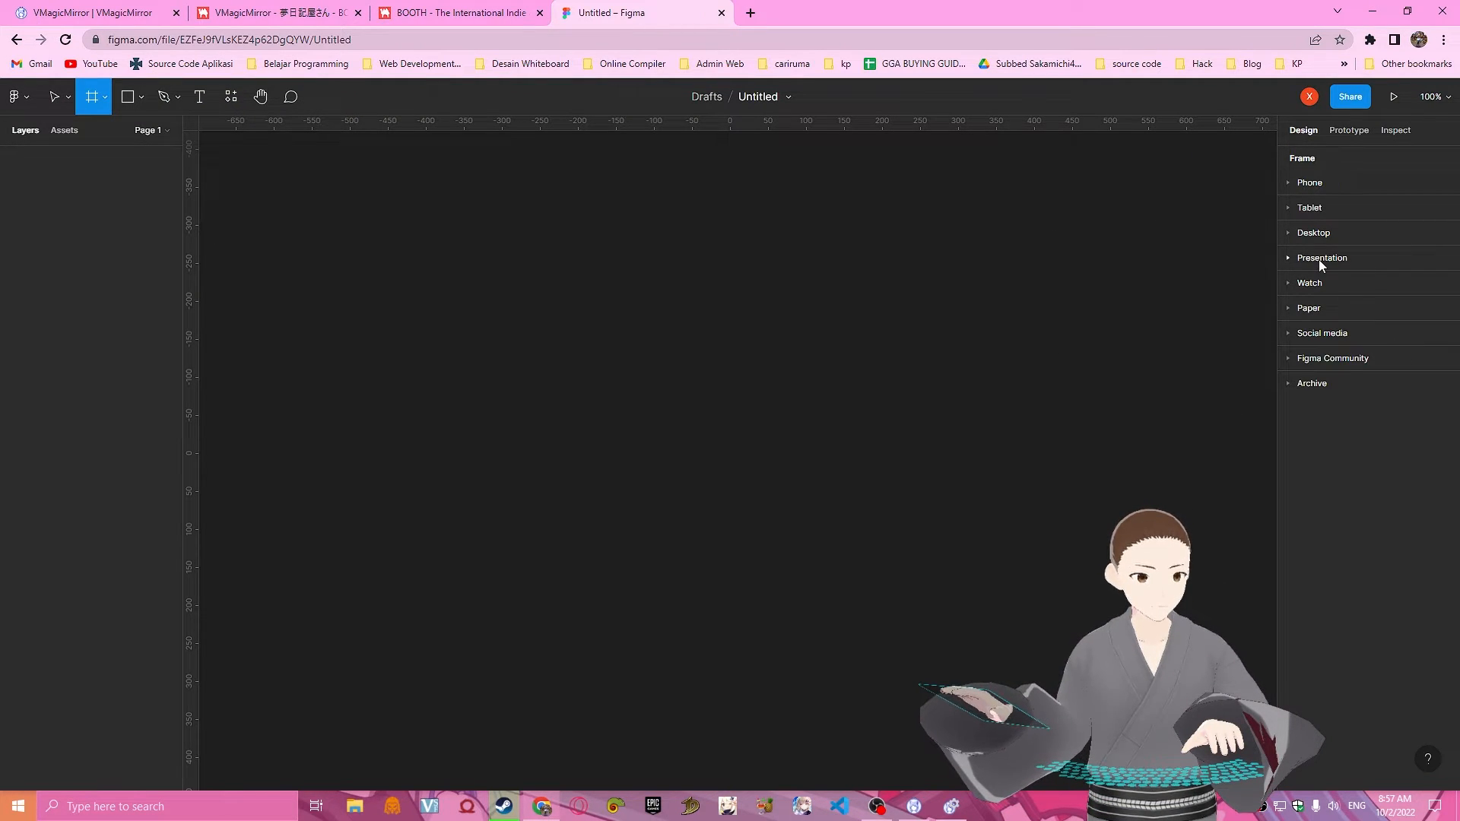
{"action": "left_click", "coordinate": [1296, 234]}
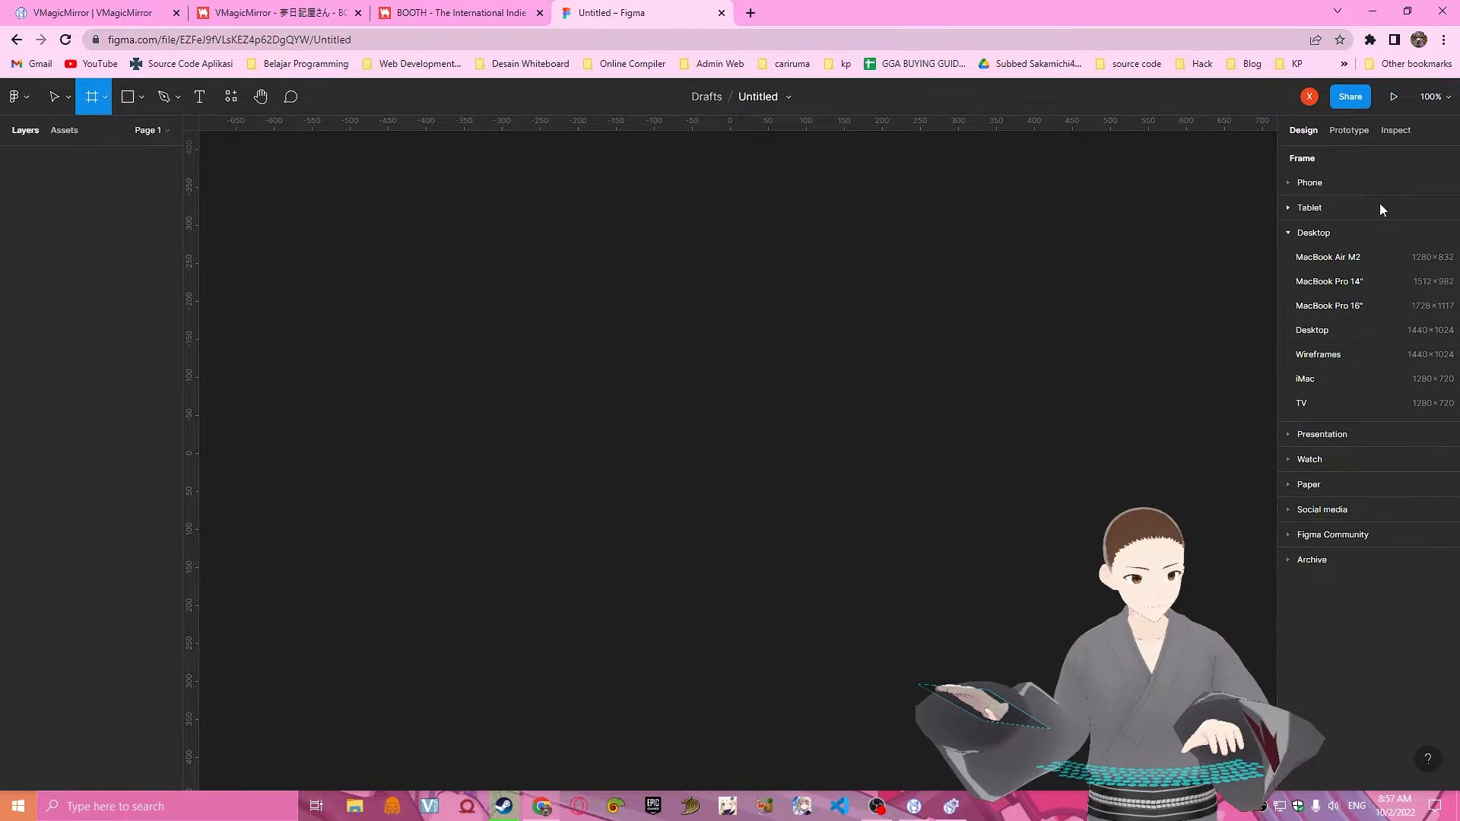
{"action": "left_click", "coordinate": [1371, 334]}
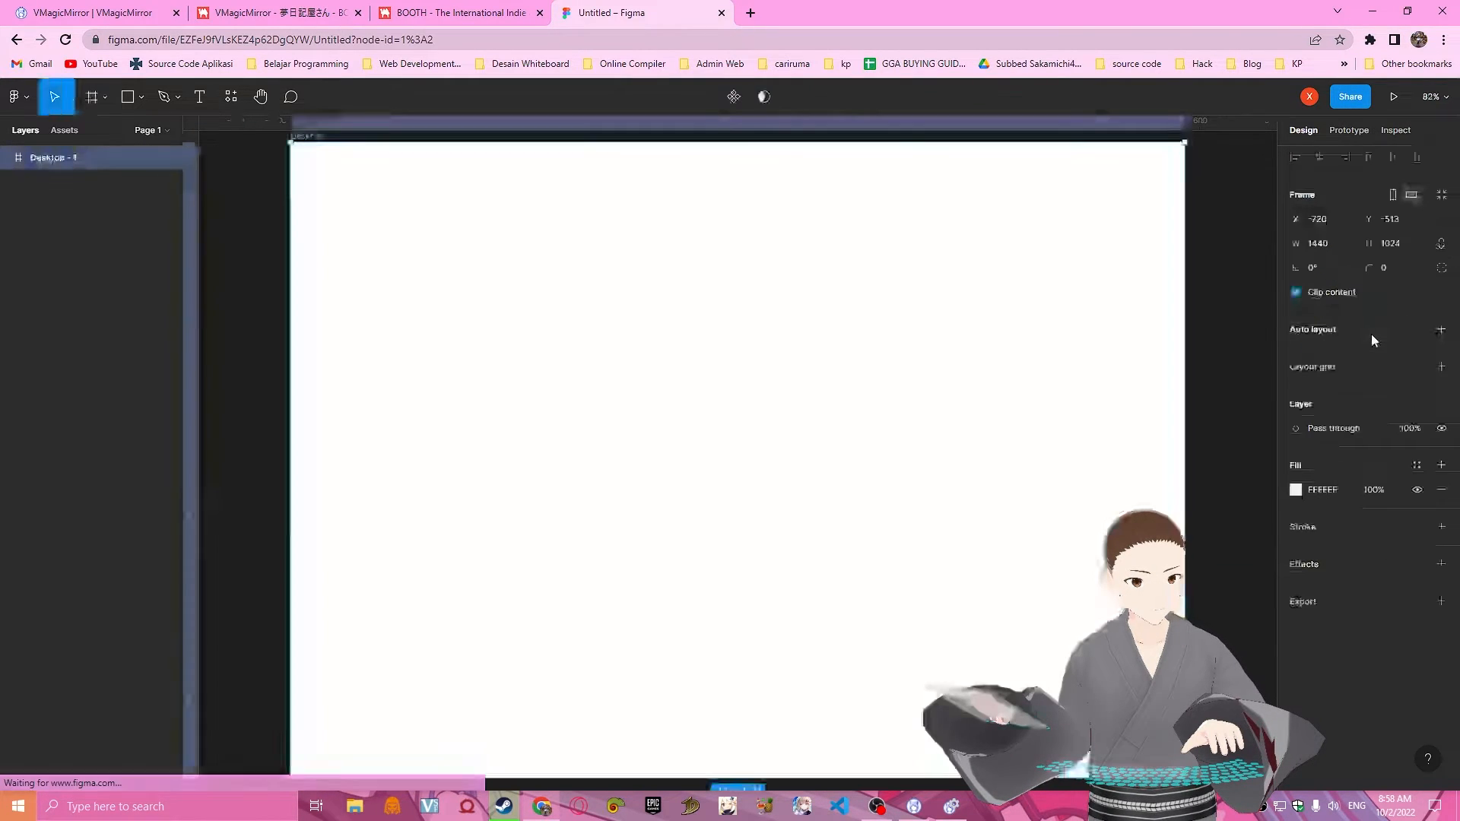
Resize the desktop frame to a width of 1280 and a height of 729, then deselect it.
{"action": "scroll", "coordinate": [997, 438], "scroll_direction": "up", "scroll_amount": 3}
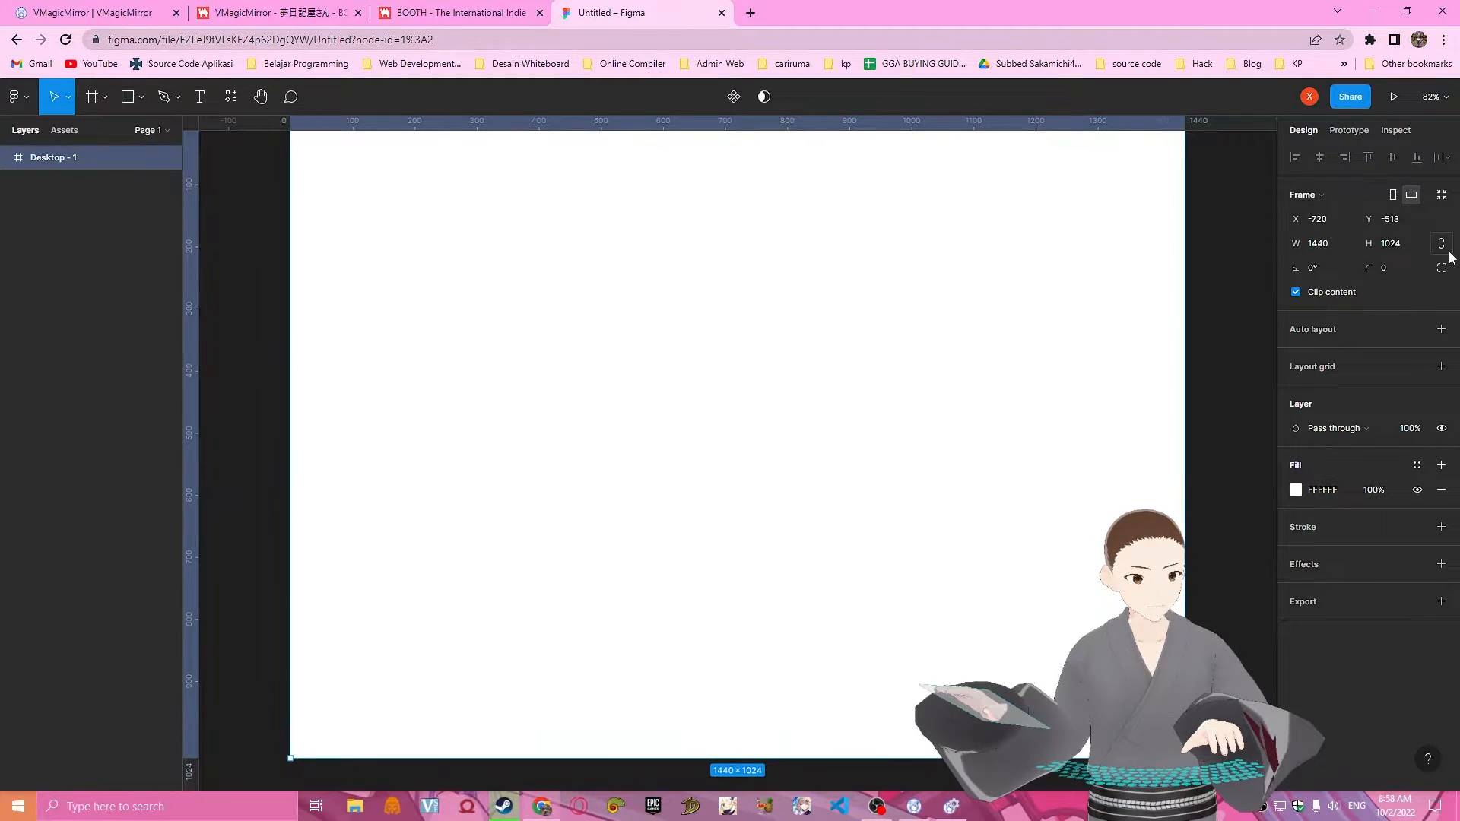
{"action": "left_click", "coordinate": [1343, 246]}
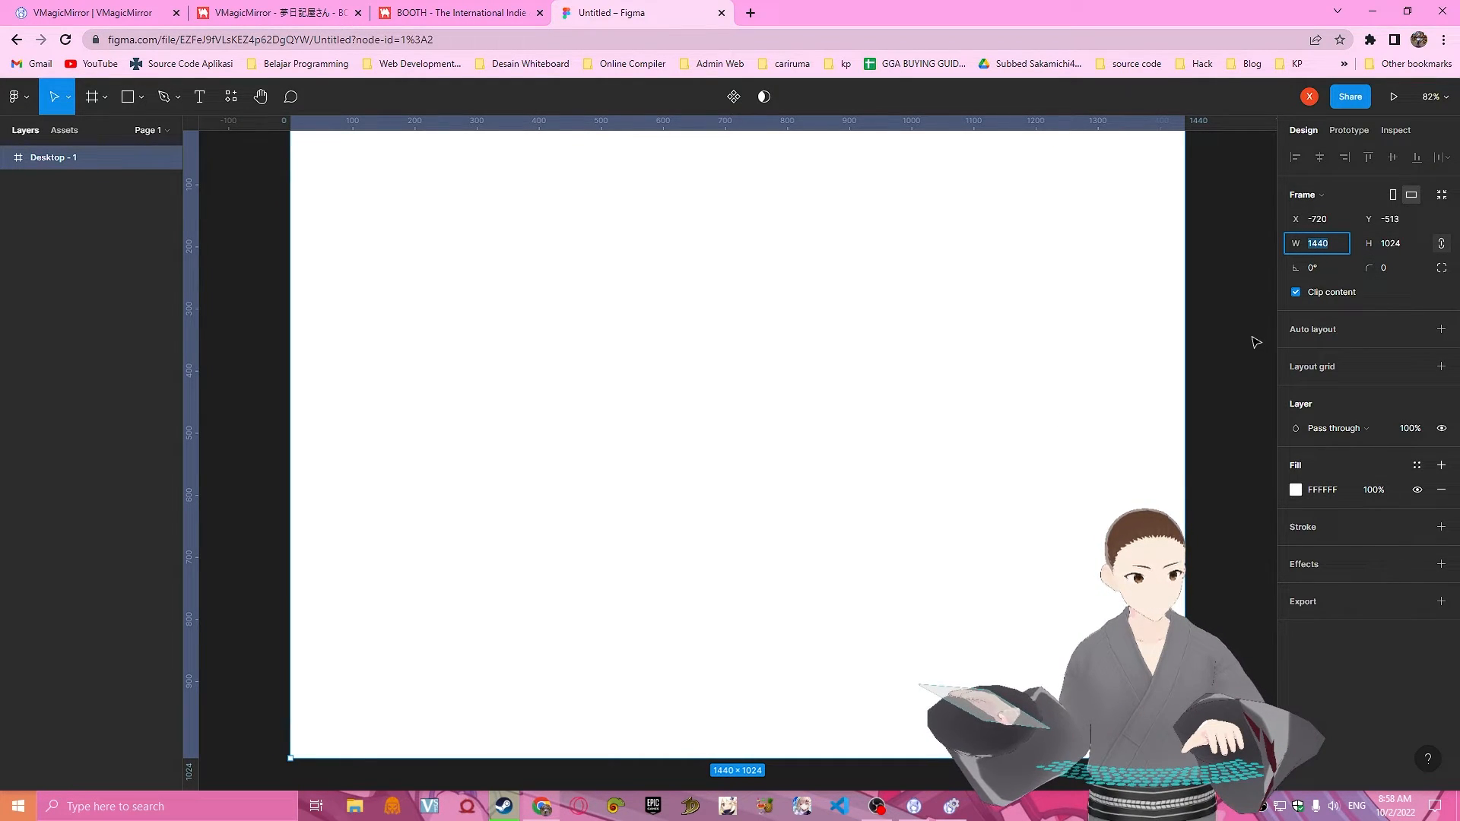
{"action": "key", "text": "Return"}
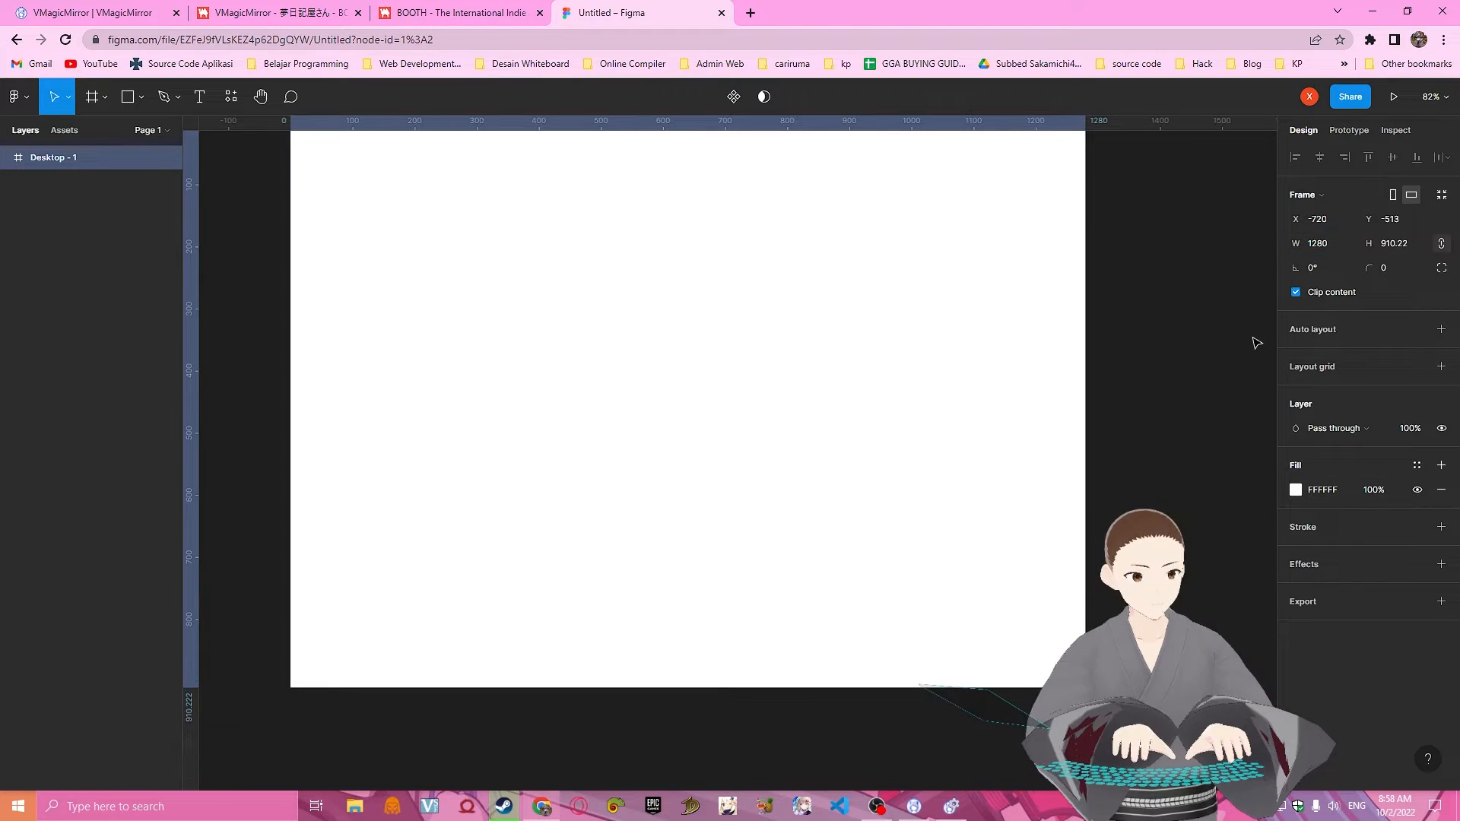
{"action": "left_click", "coordinate": [1417, 249]}
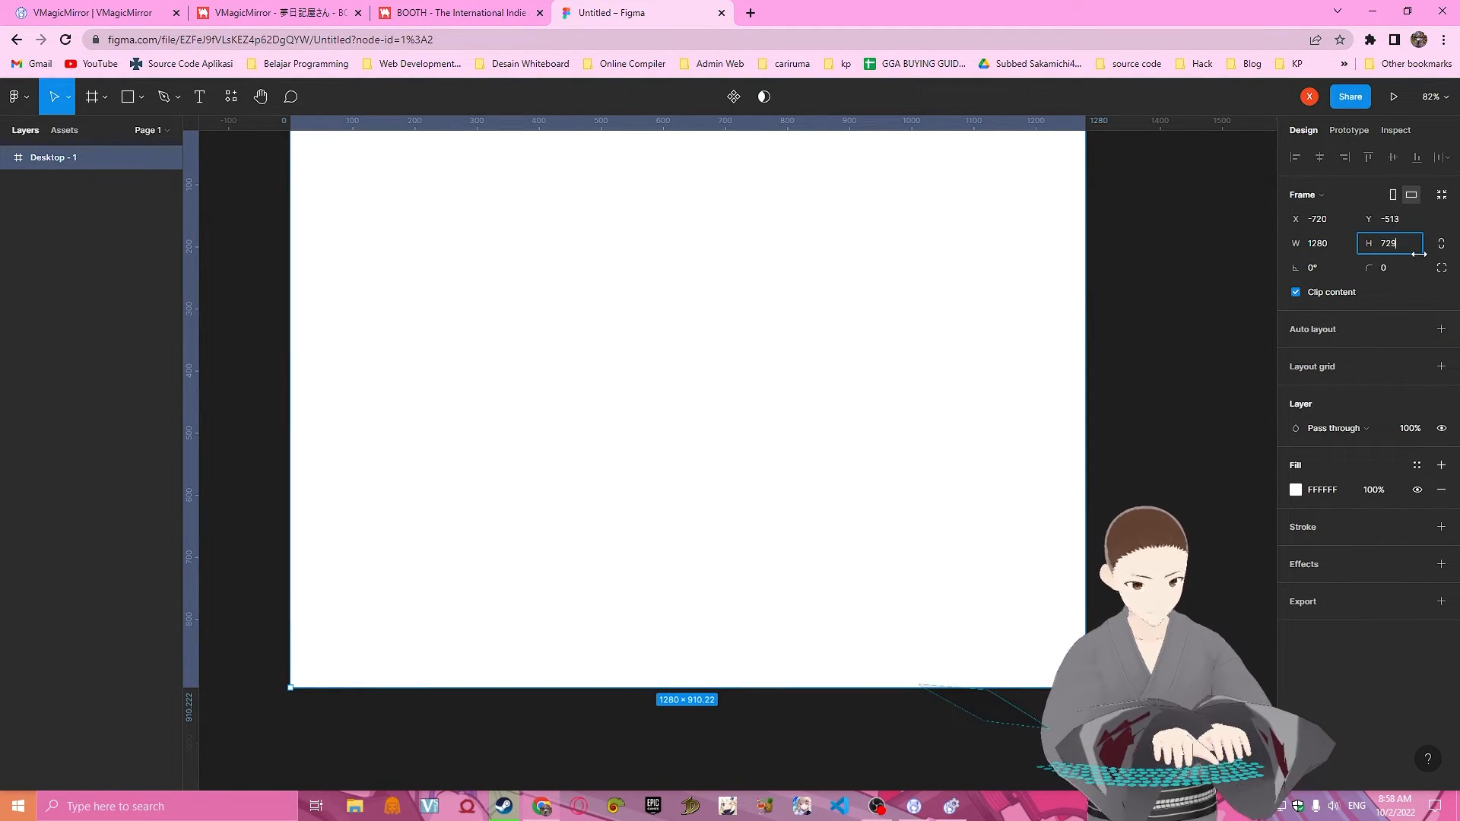
{"action": "type", "text": "729"}
{"action": "key", "text": "Return"}
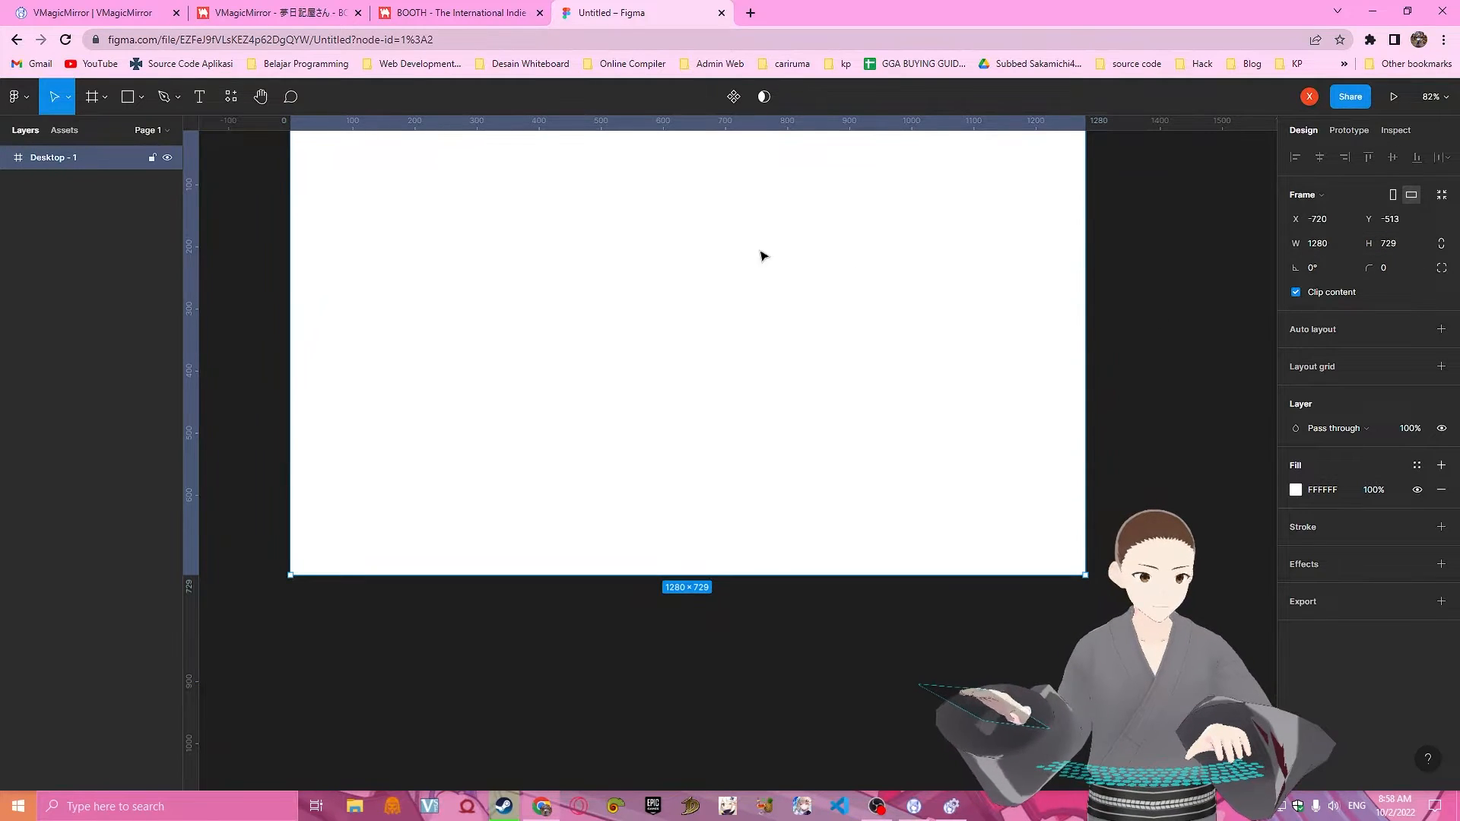
{"action": "scroll", "coordinate": [763, 255], "scroll_direction": "up", "scroll_amount": 2}
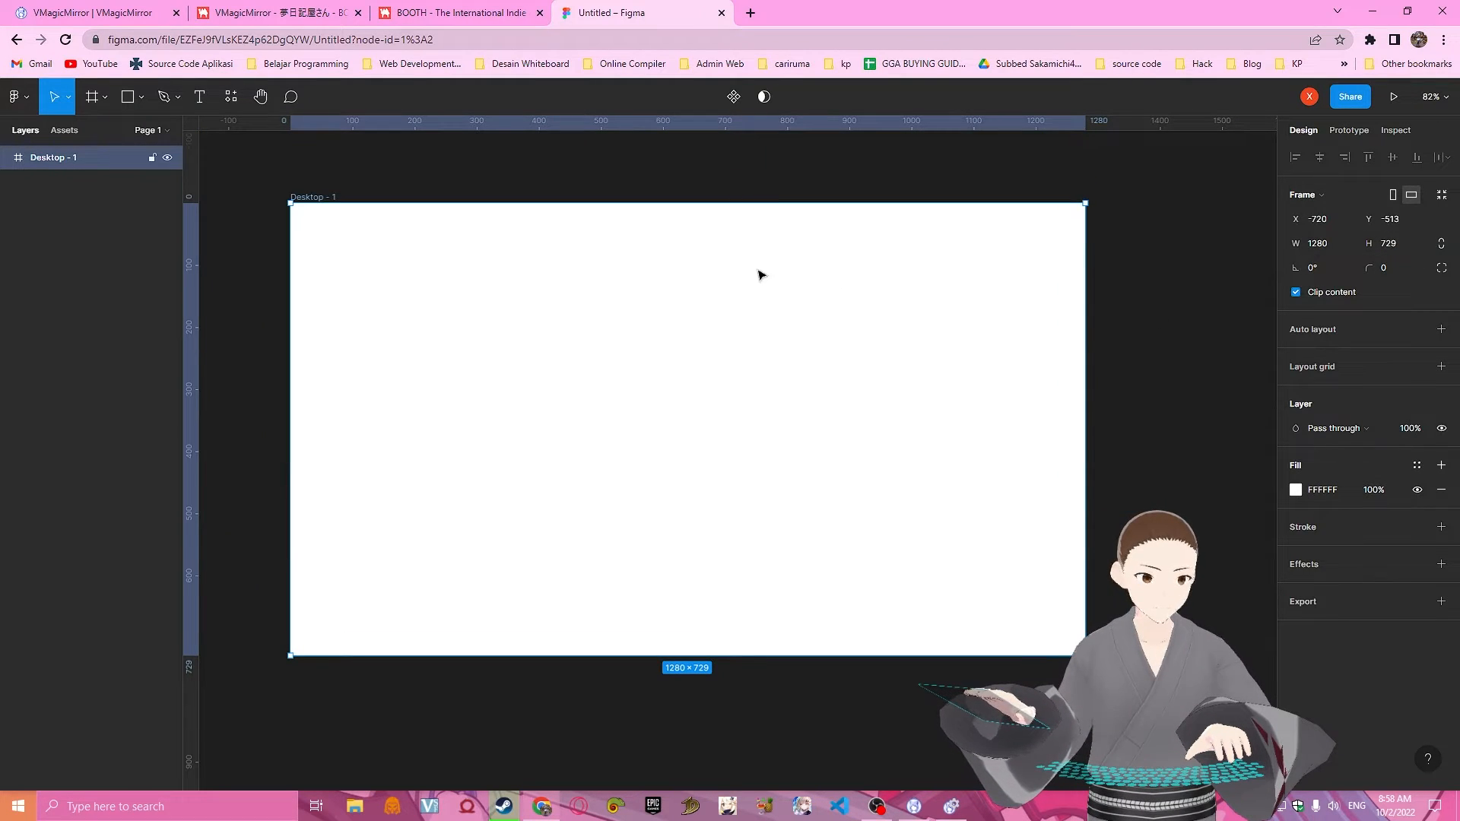
{"action": "left_click", "coordinate": [1206, 373]}
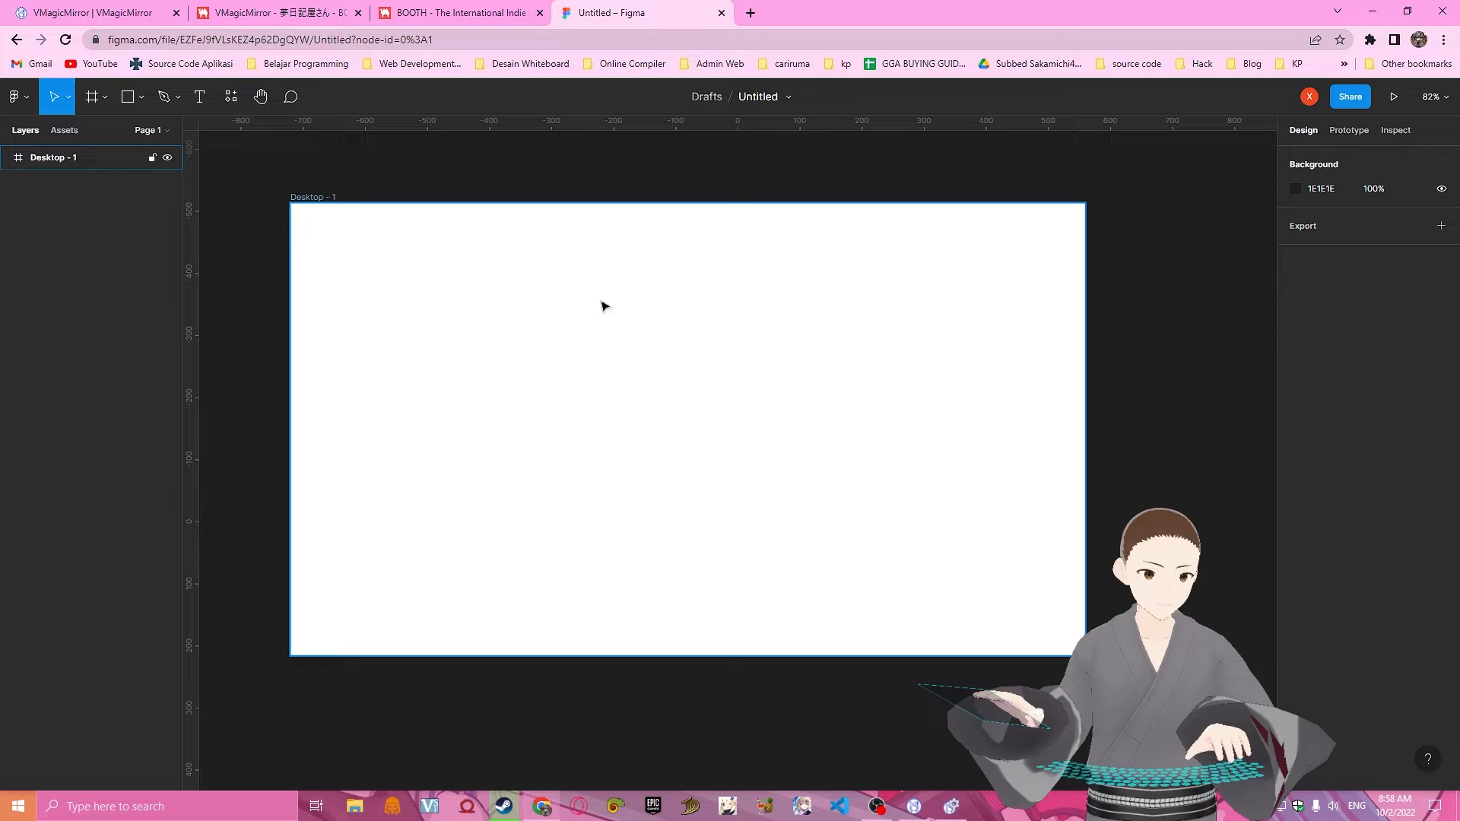
Search Google Images for "overlay" in a new browser tab.
{"action": "left_click", "coordinate": [751, 13]}
{"action": "type", "text": "over;"}
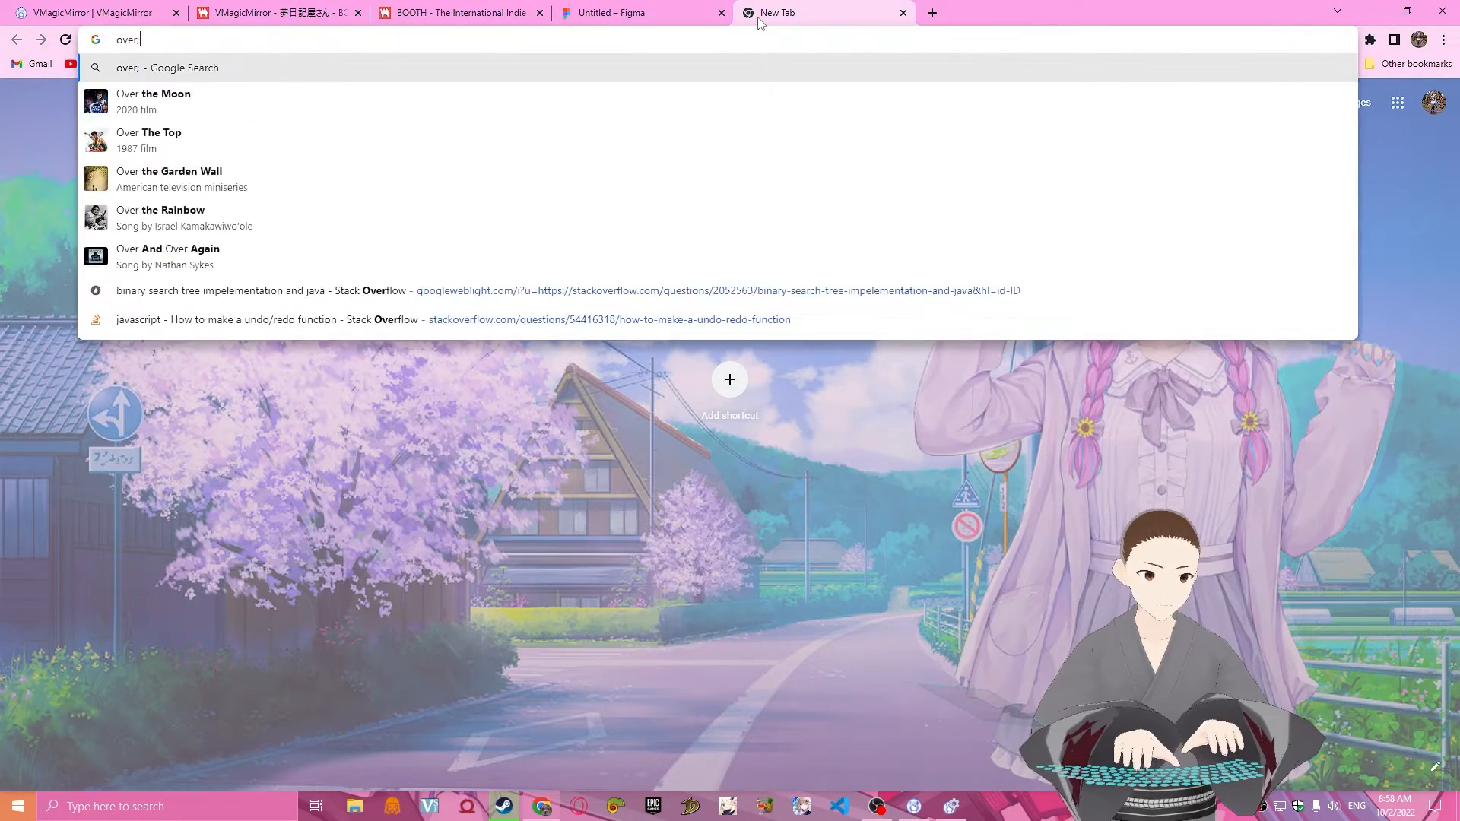
{"action": "key", "text": "BackSpace"}
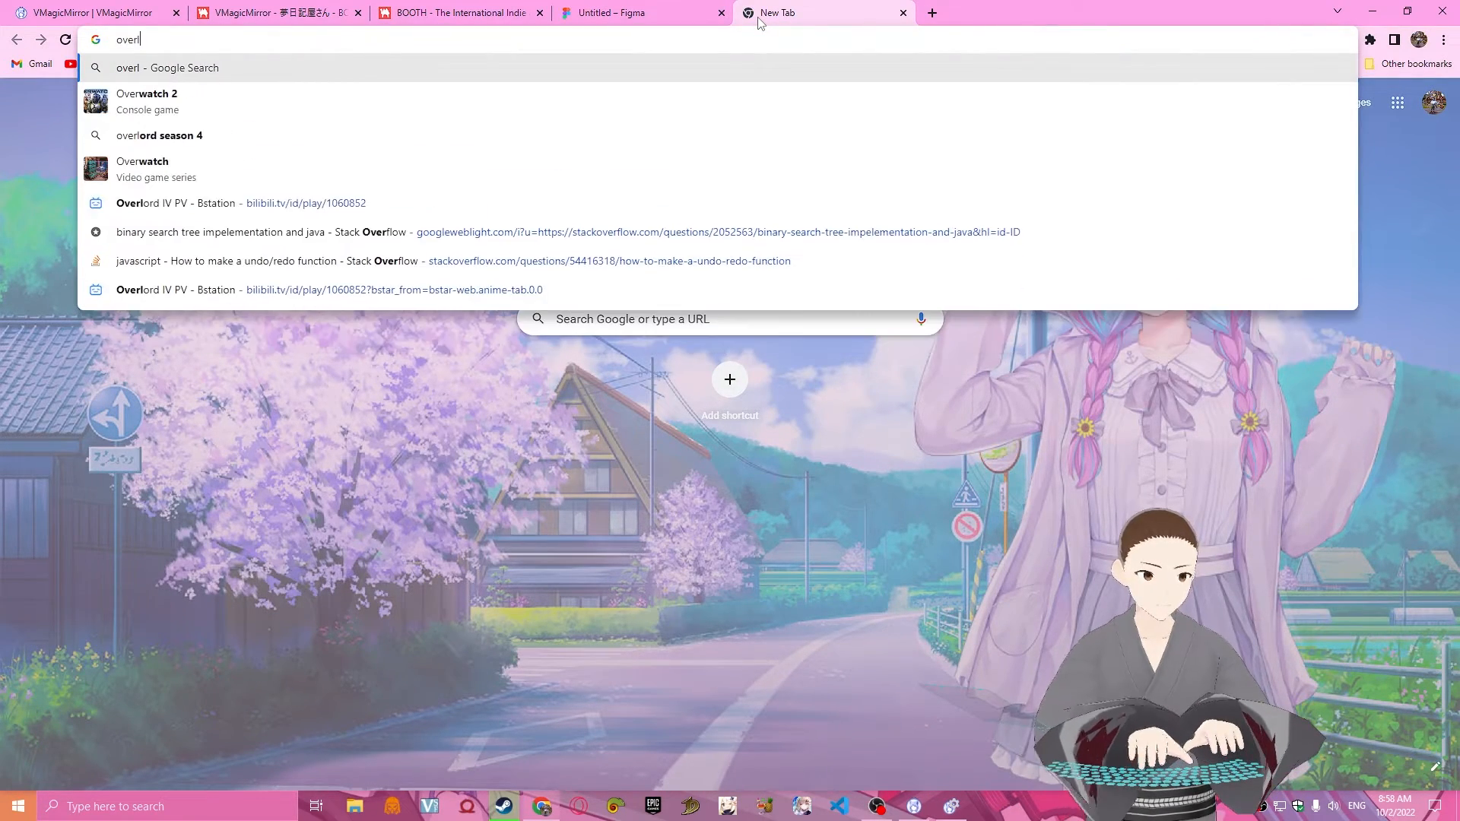
{"action": "type", "text": "lay"}
{"action": "key", "text": "Return"}
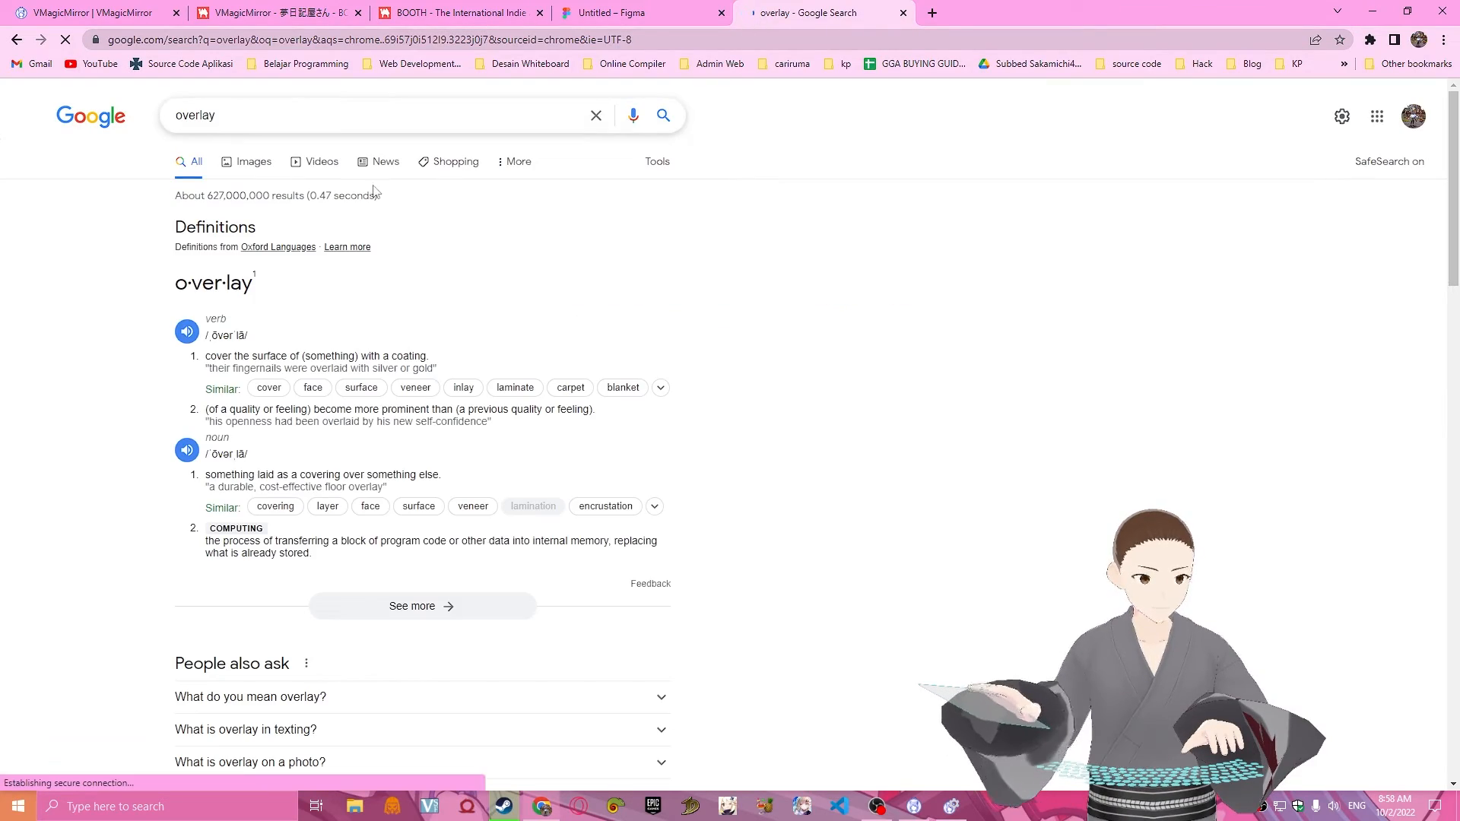
{"action": "left_click", "coordinate": [248, 161]}
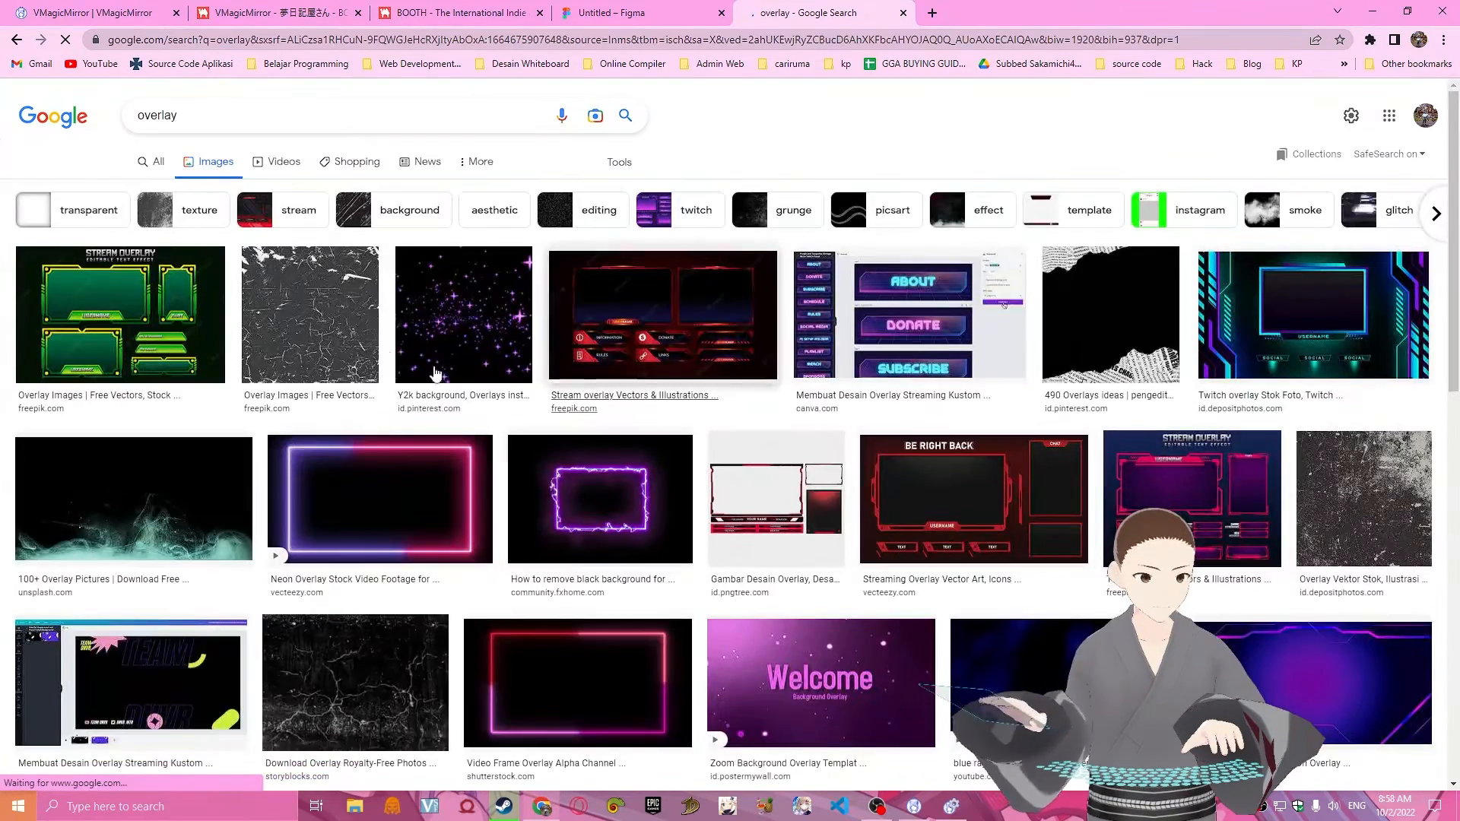
Browse the overlay image results and preview the blue rays overlay and the red-and-pink neon video frame overlay.
{"action": "scroll", "coordinate": [1004, 228], "scroll_direction": "down", "scroll_amount": 1}
{"action": "scroll", "coordinate": [1004, 222], "scroll_direction": "down", "scroll_amount": 5}
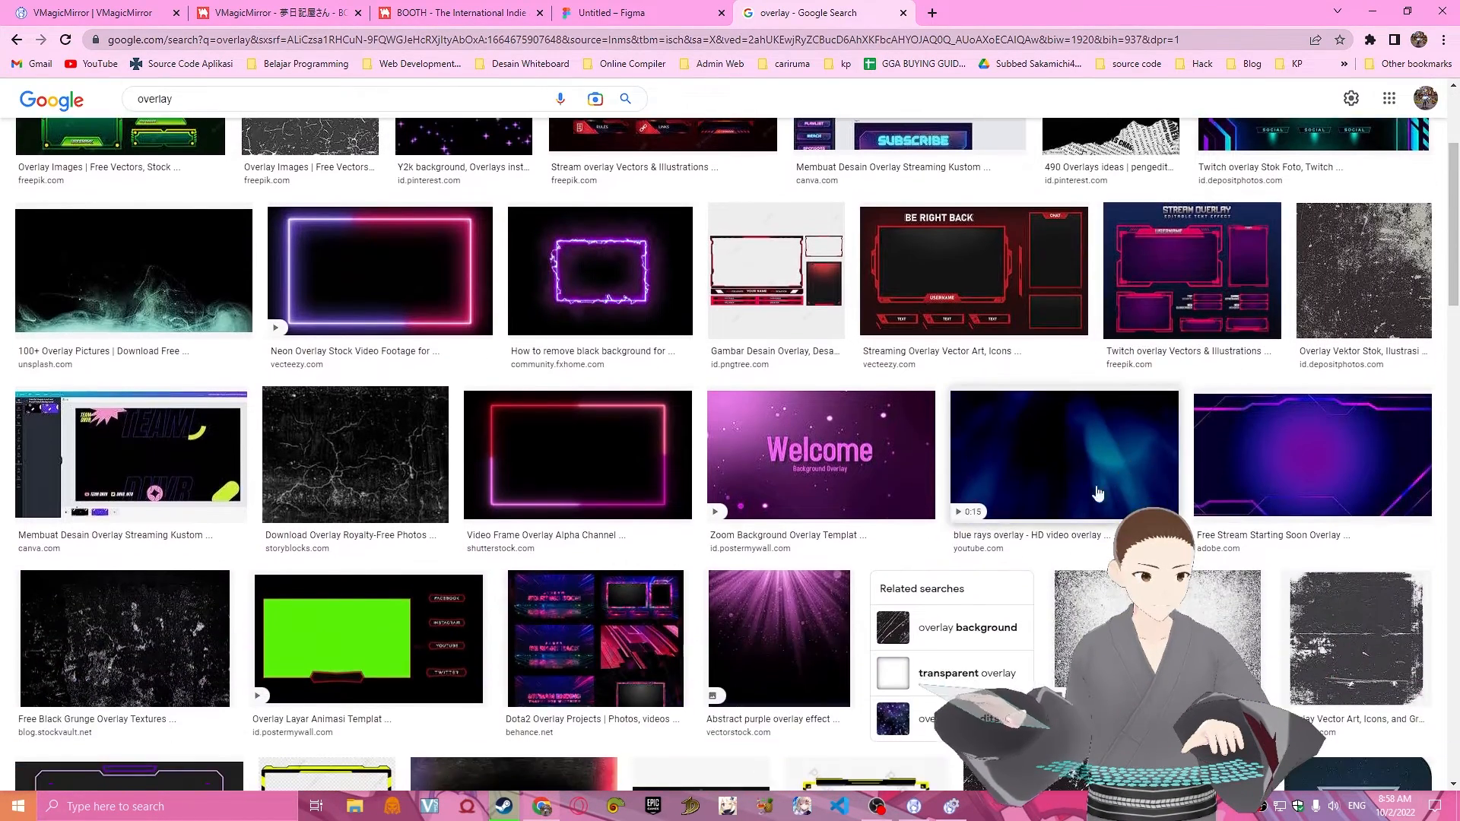
{"action": "scroll", "coordinate": [1114, 380], "scroll_direction": "up", "scroll_amount": 2}
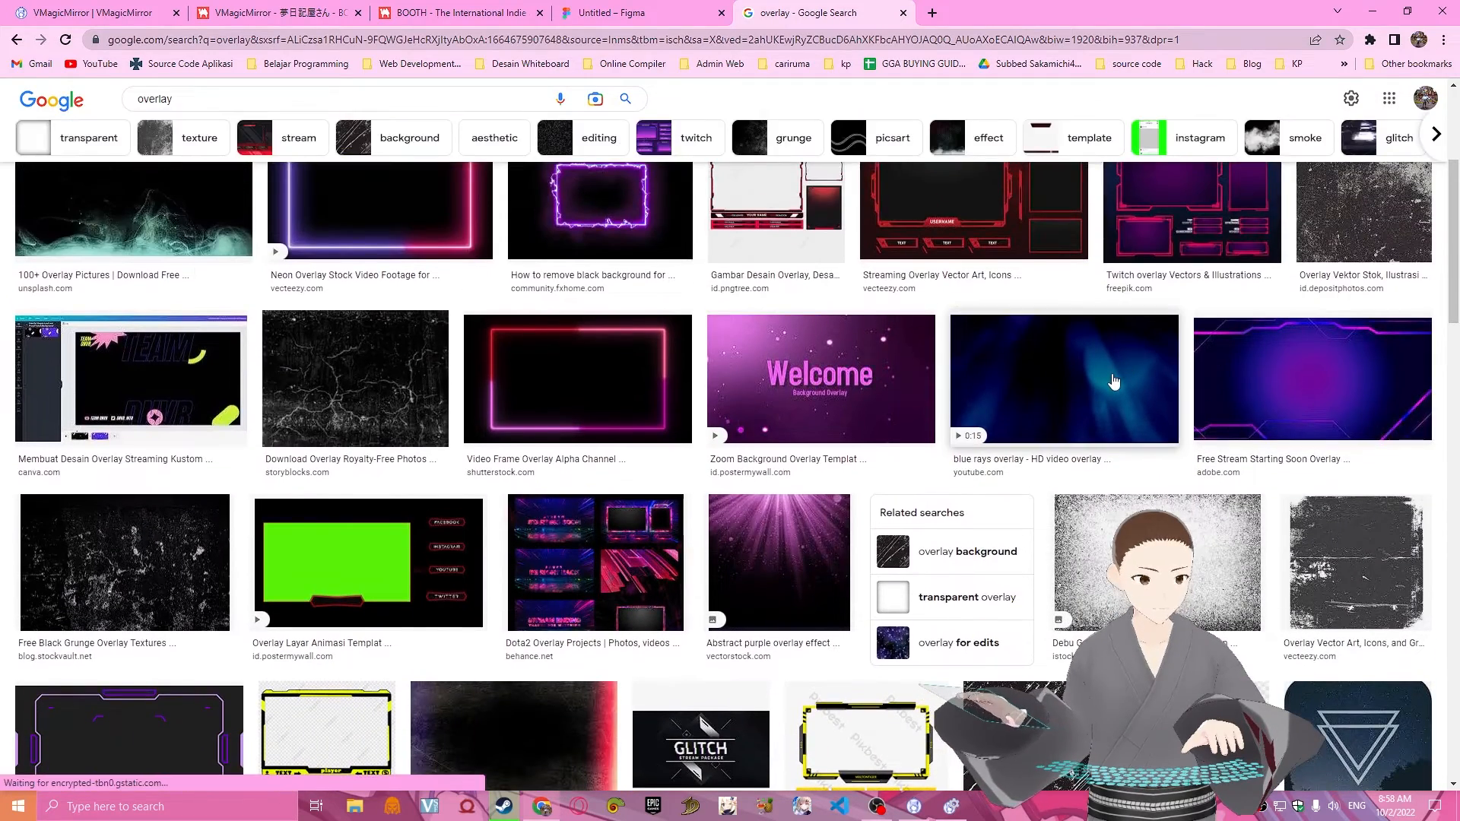
{"action": "left_click", "coordinate": [1114, 380]}
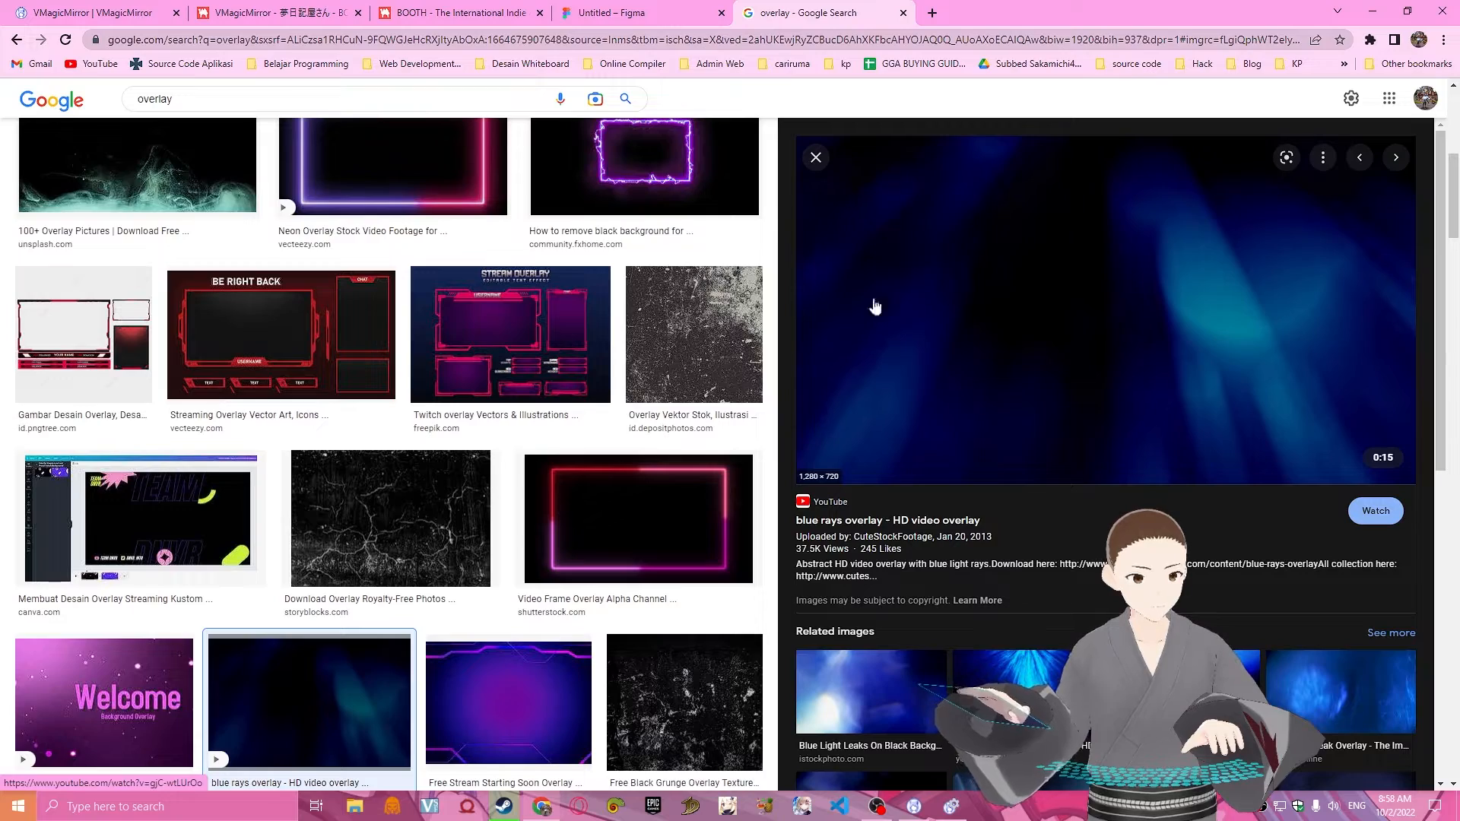
{"action": "left_click", "coordinate": [639, 517]}
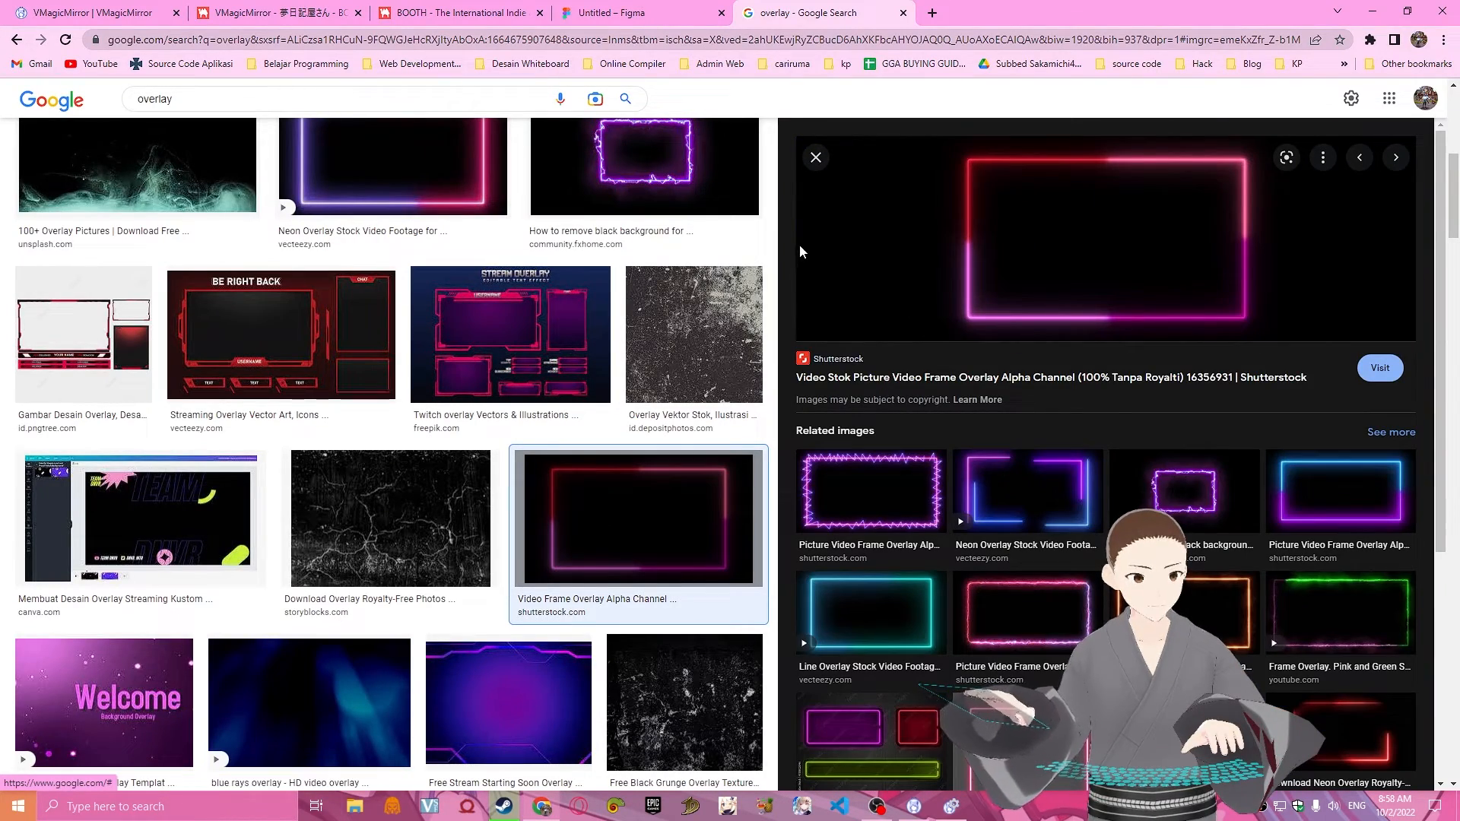
Close the neon frame preview and look through more of the overlay image results.
{"action": "left_click", "coordinate": [816, 158]}
{"action": "scroll", "coordinate": [608, 560], "scroll_direction": "down", "scroll_amount": 3}
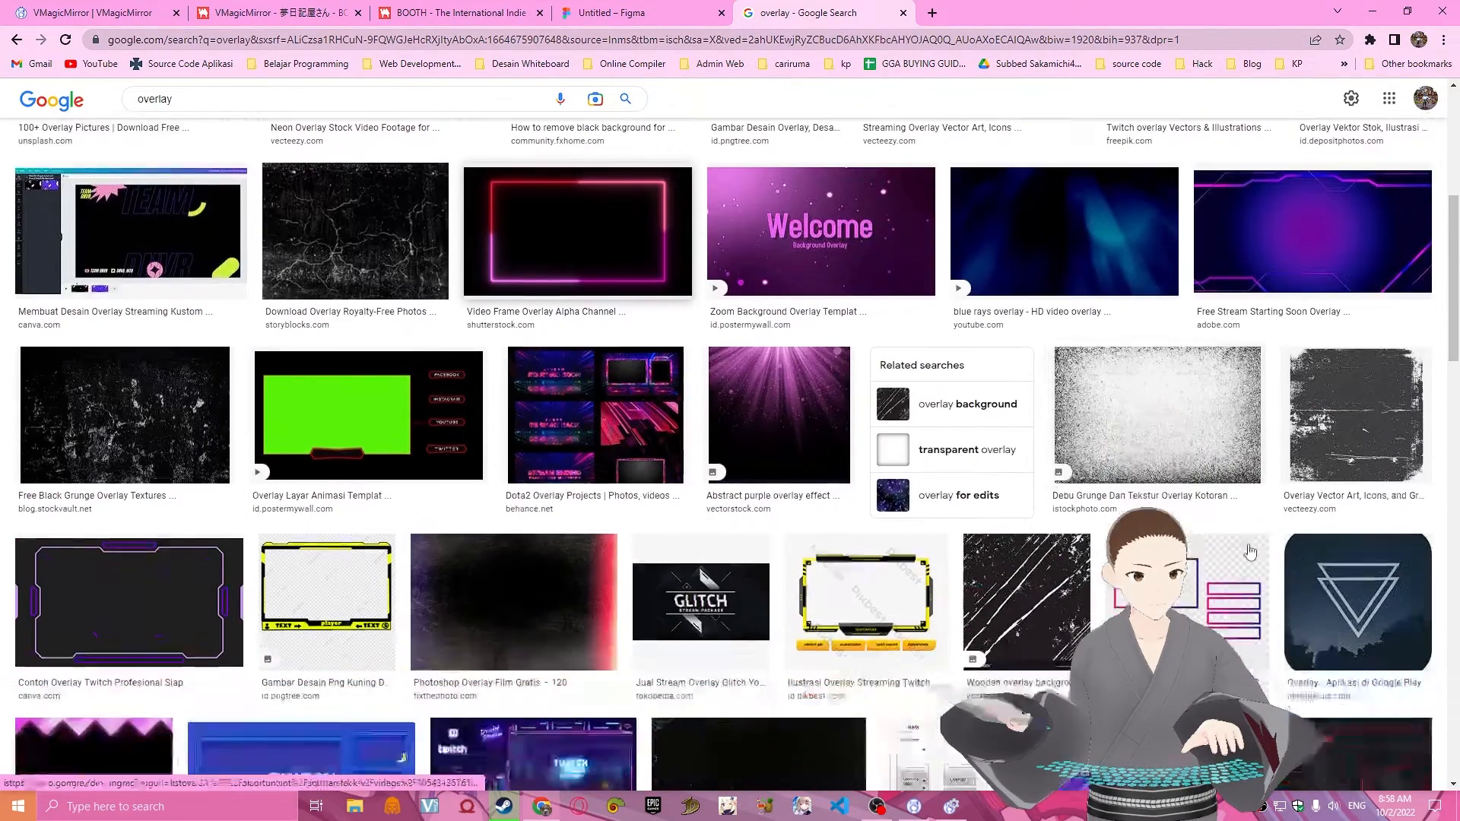
{"action": "scroll", "coordinate": [609, 560], "scroll_direction": "down", "scroll_amount": 3}
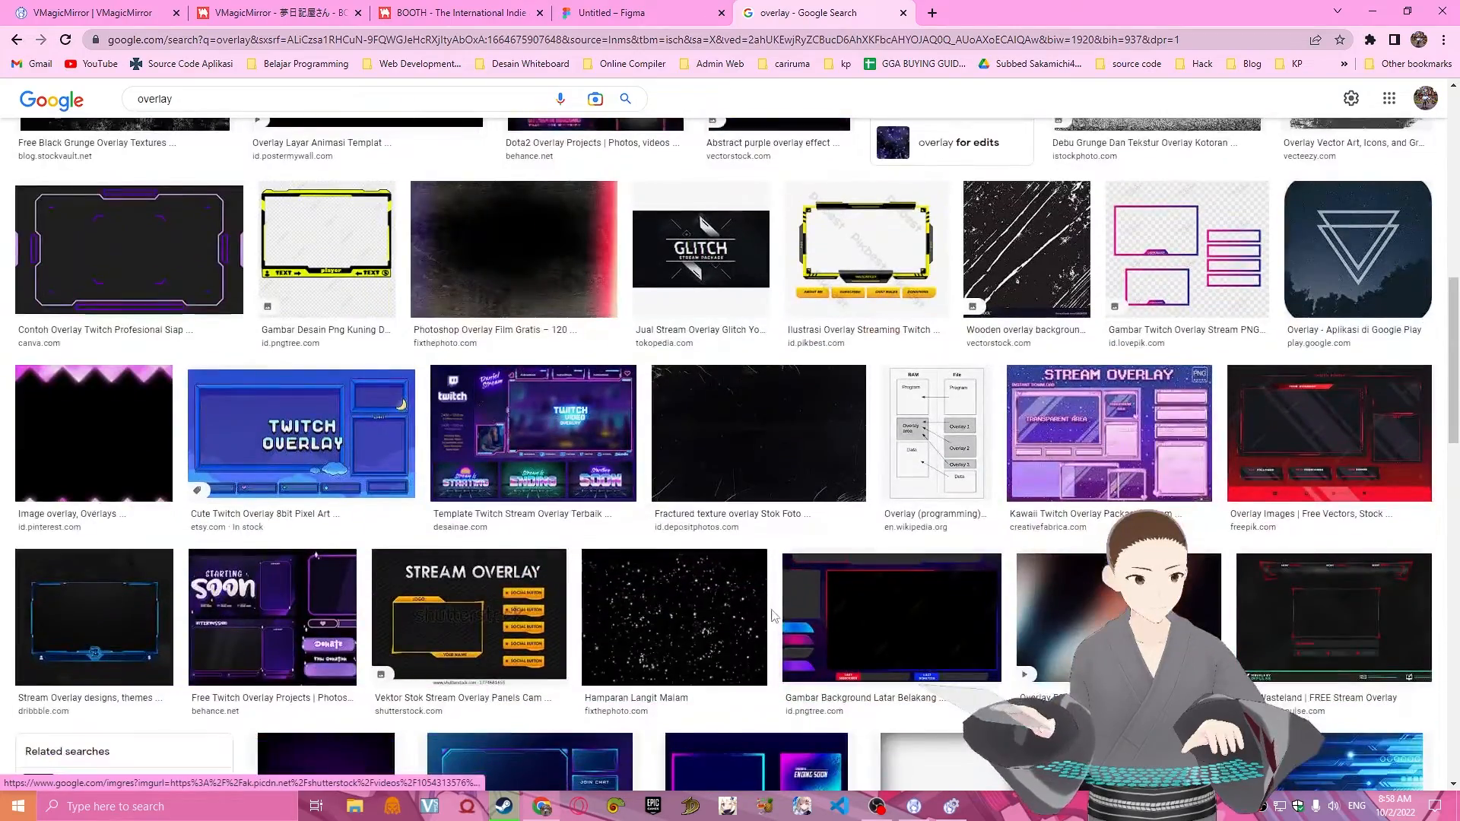
{"action": "scroll", "coordinate": [950, 553], "scroll_direction": "up", "scroll_amount": 3}
{"action": "scroll", "coordinate": [950, 553], "scroll_direction": "up", "scroll_amount": 8}
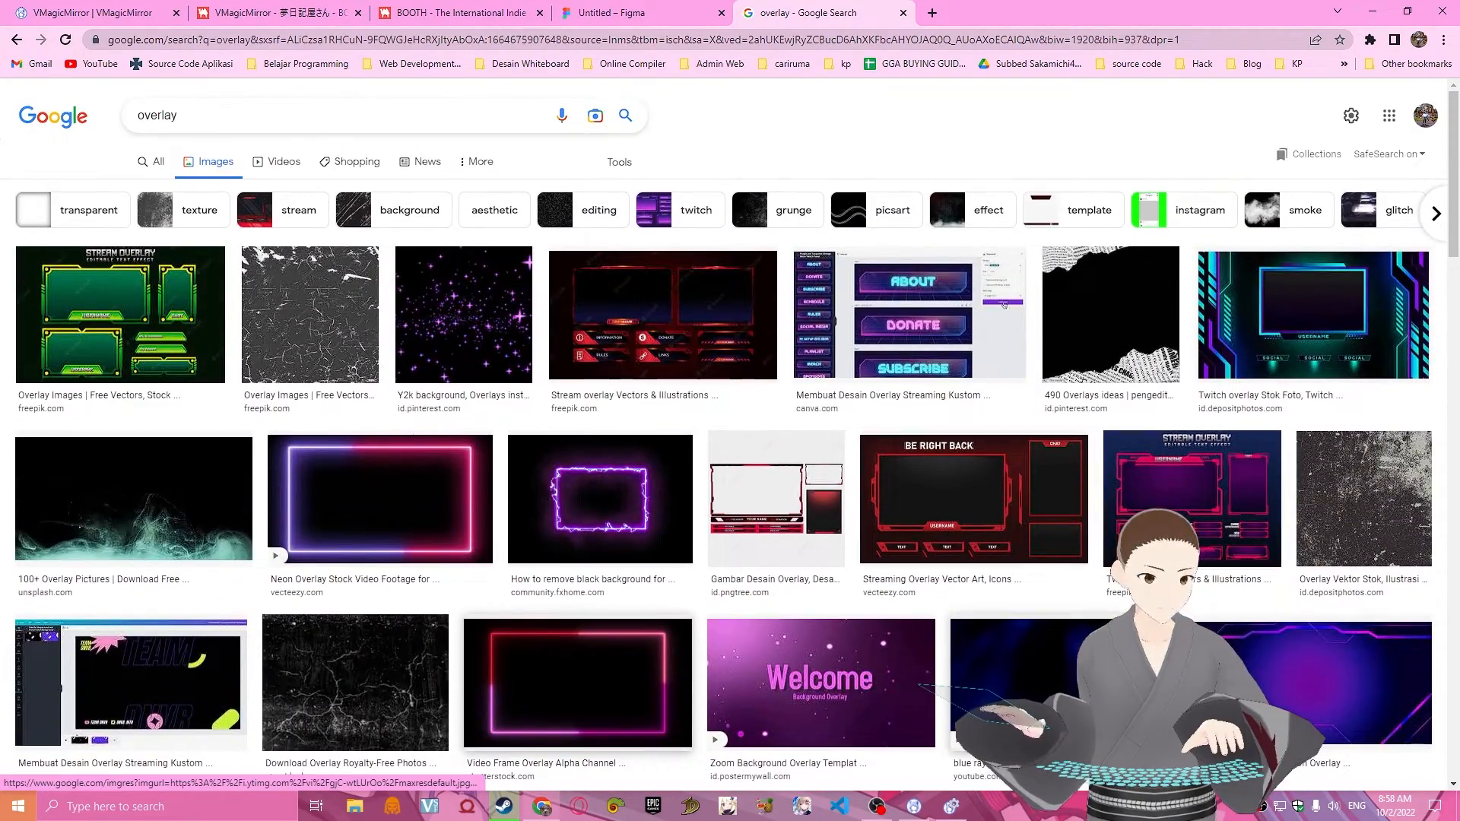
Open the full-size blue rays overlay image in a new browser tab.
{"action": "left_click", "coordinate": [1012, 669]}
{"action": "right_click", "coordinate": [956, 283]}
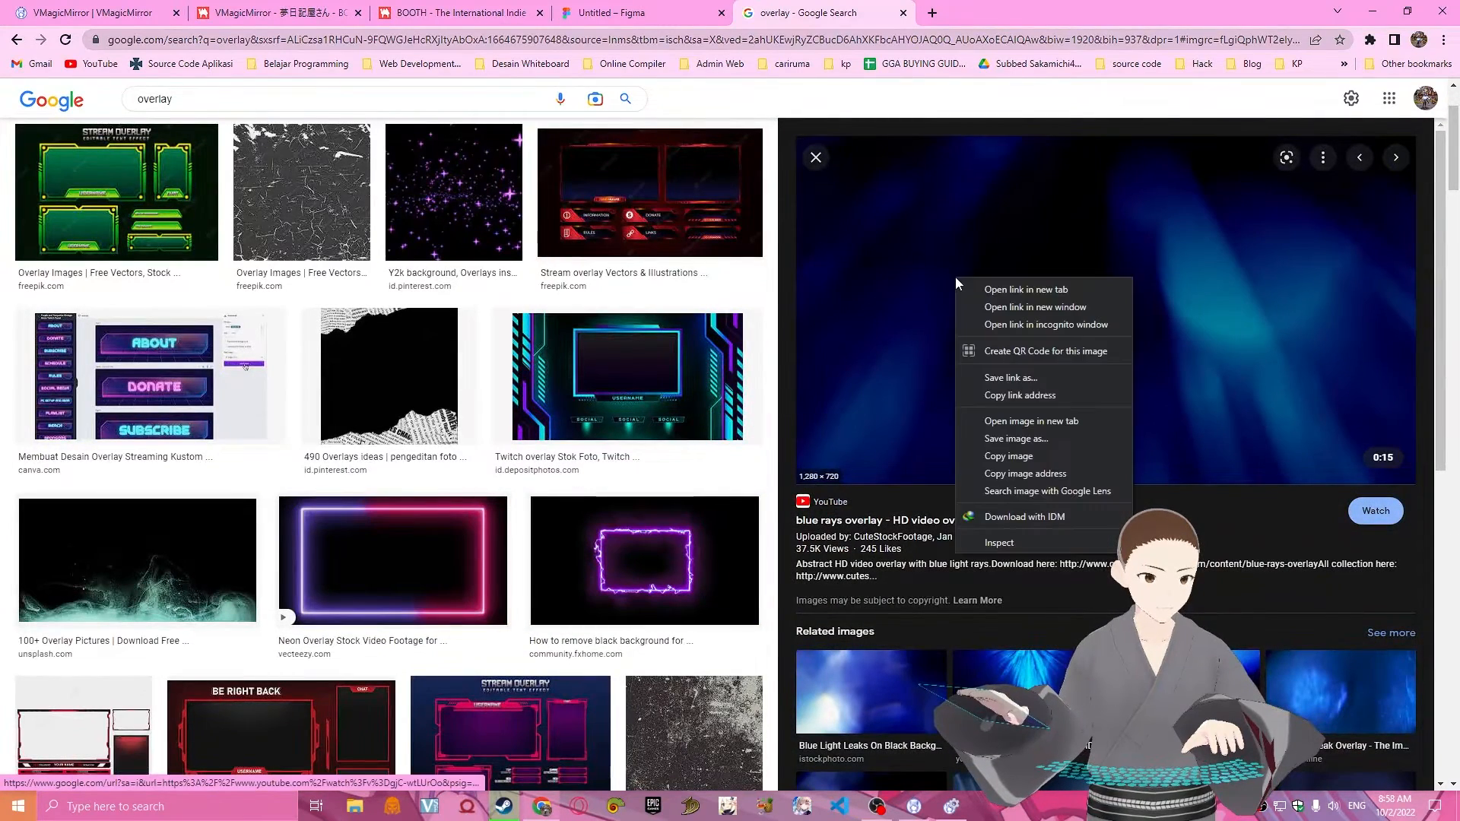
{"action": "left_click", "coordinate": [1031, 420]}
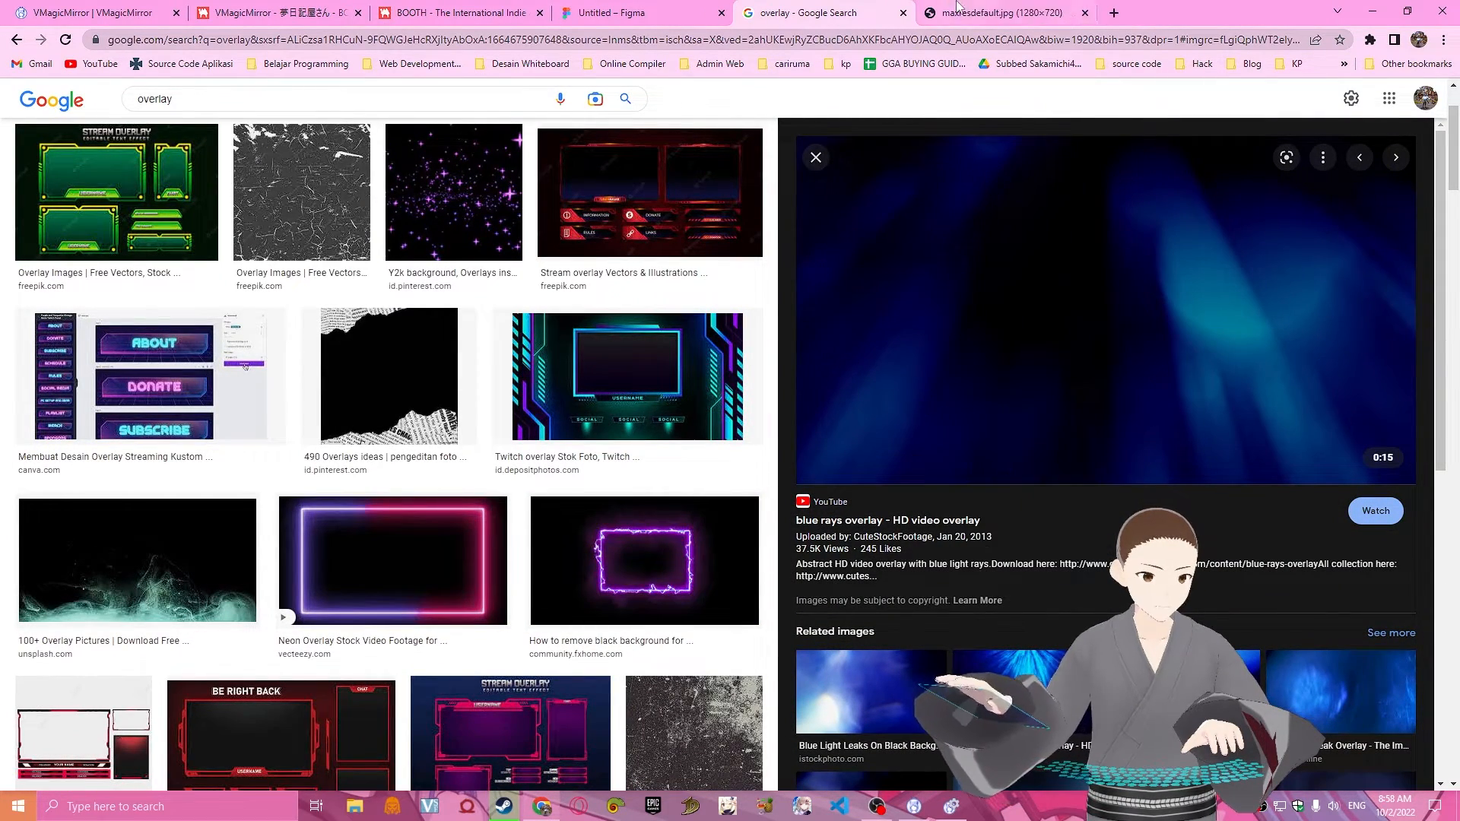
{"action": "key", "text": "ctrl+Tab"}
Save the blue rays image as the JPEG file maxresdefault in the DOWNLOAD folder.
{"action": "right_click", "coordinate": [815, 303]}
{"action": "left_click", "coordinate": [841, 330]}
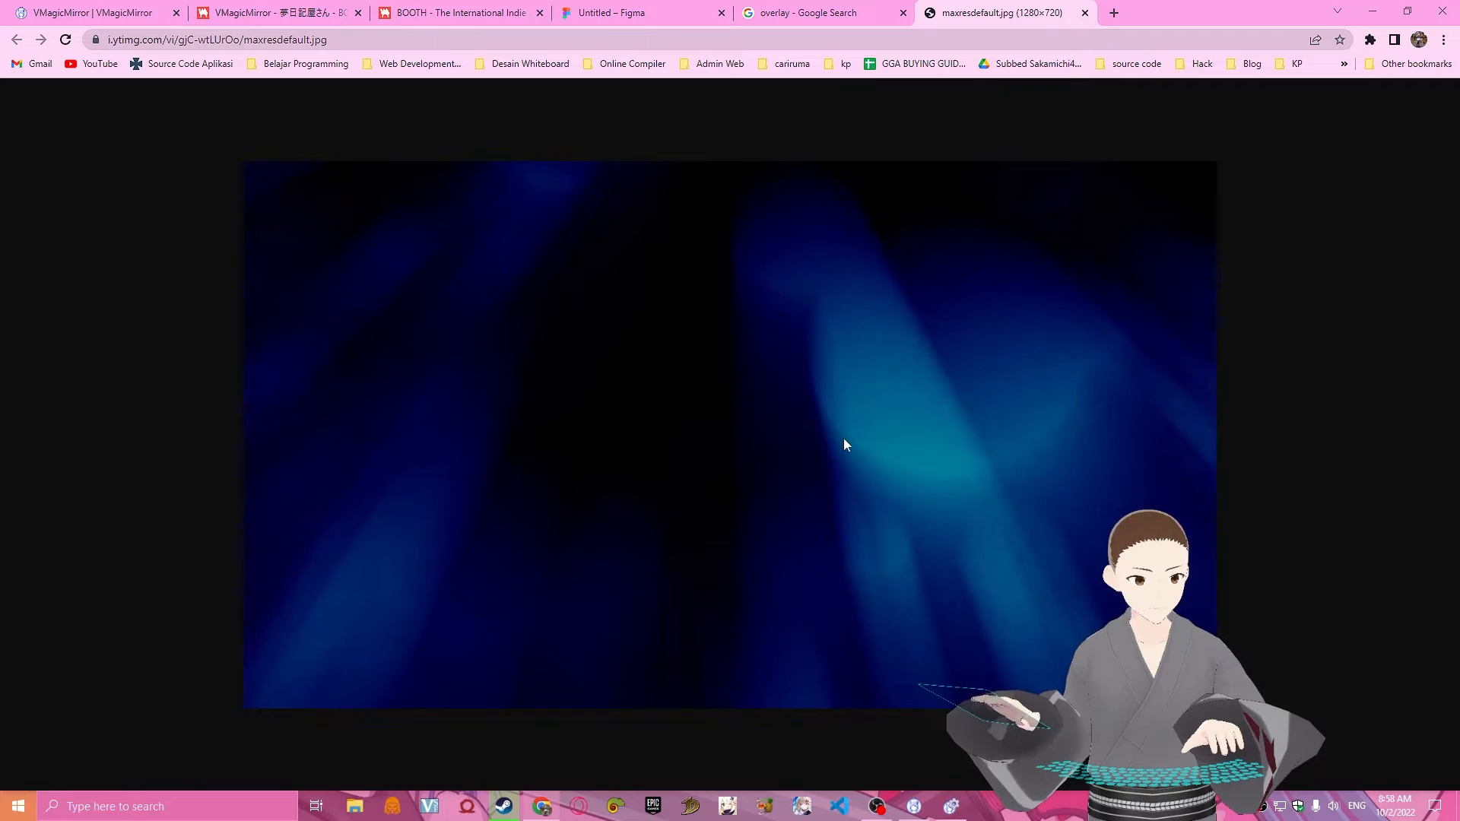
{"action": "scroll", "coordinate": [25, 213], "scroll_direction": "up", "scroll_amount": 10}
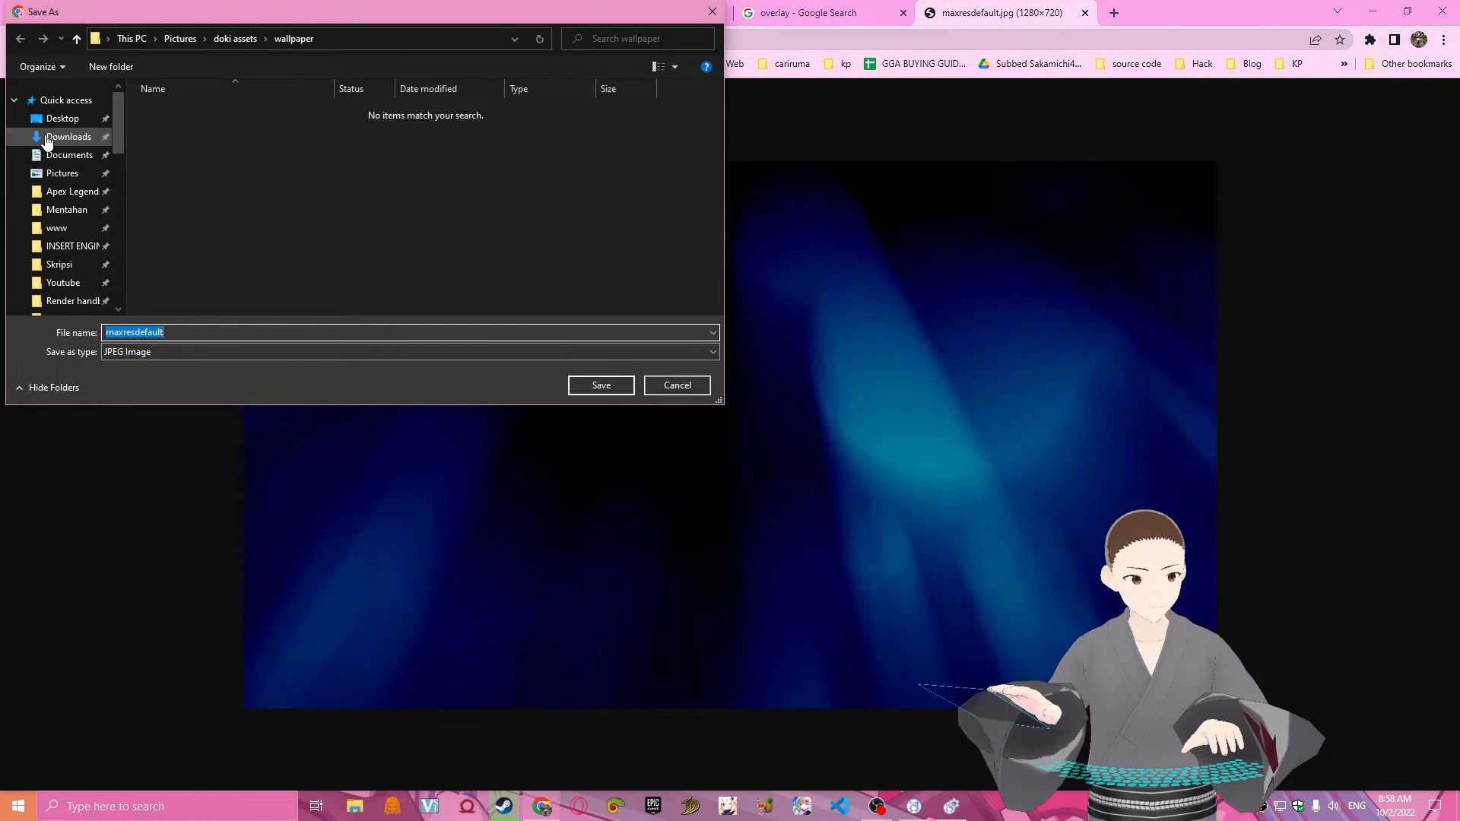
{"action": "scroll", "coordinate": [46, 243], "scroll_direction": "down", "scroll_amount": 1}
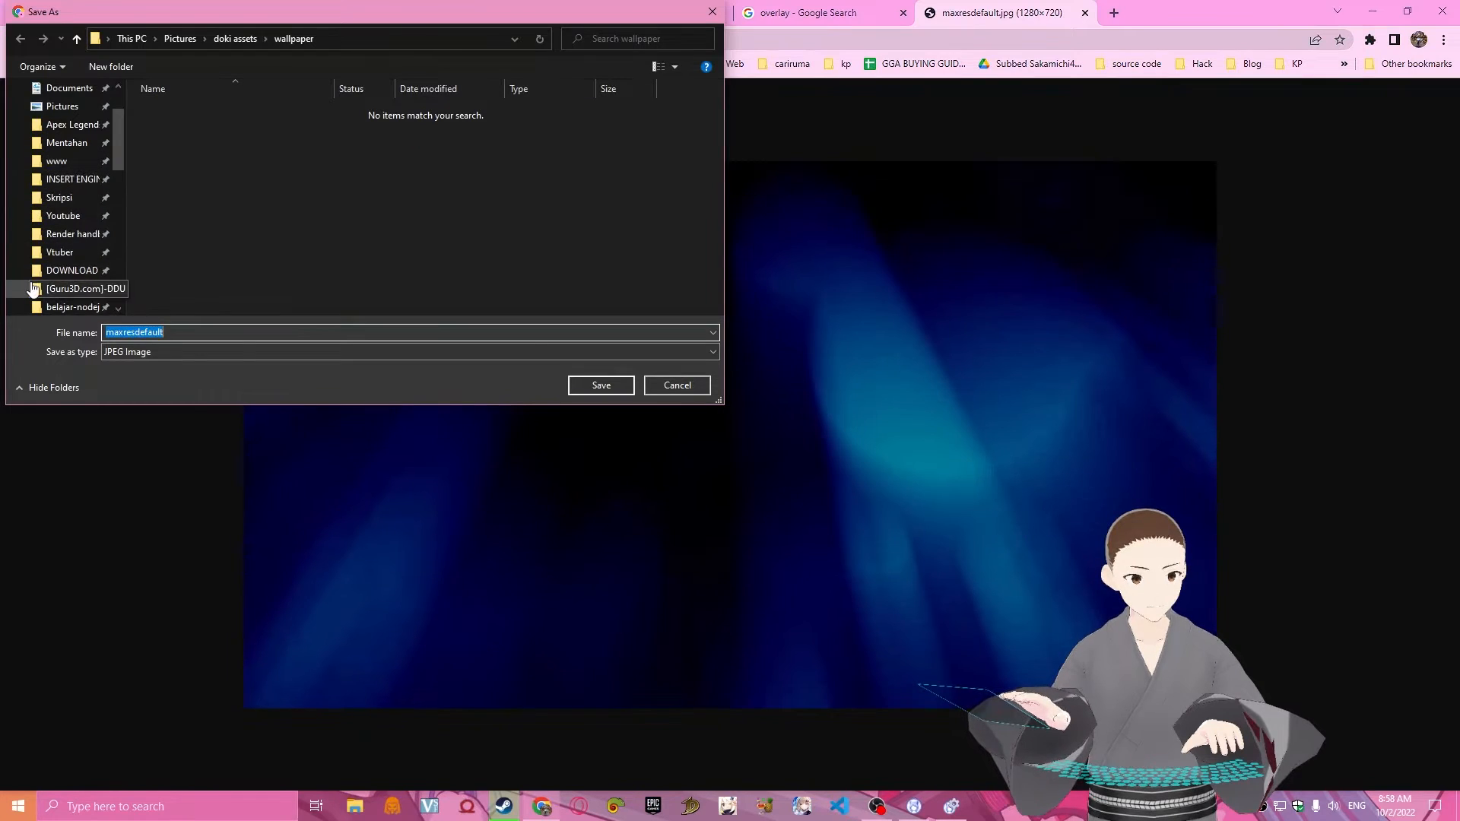
{"action": "left_click", "coordinate": [65, 270]}
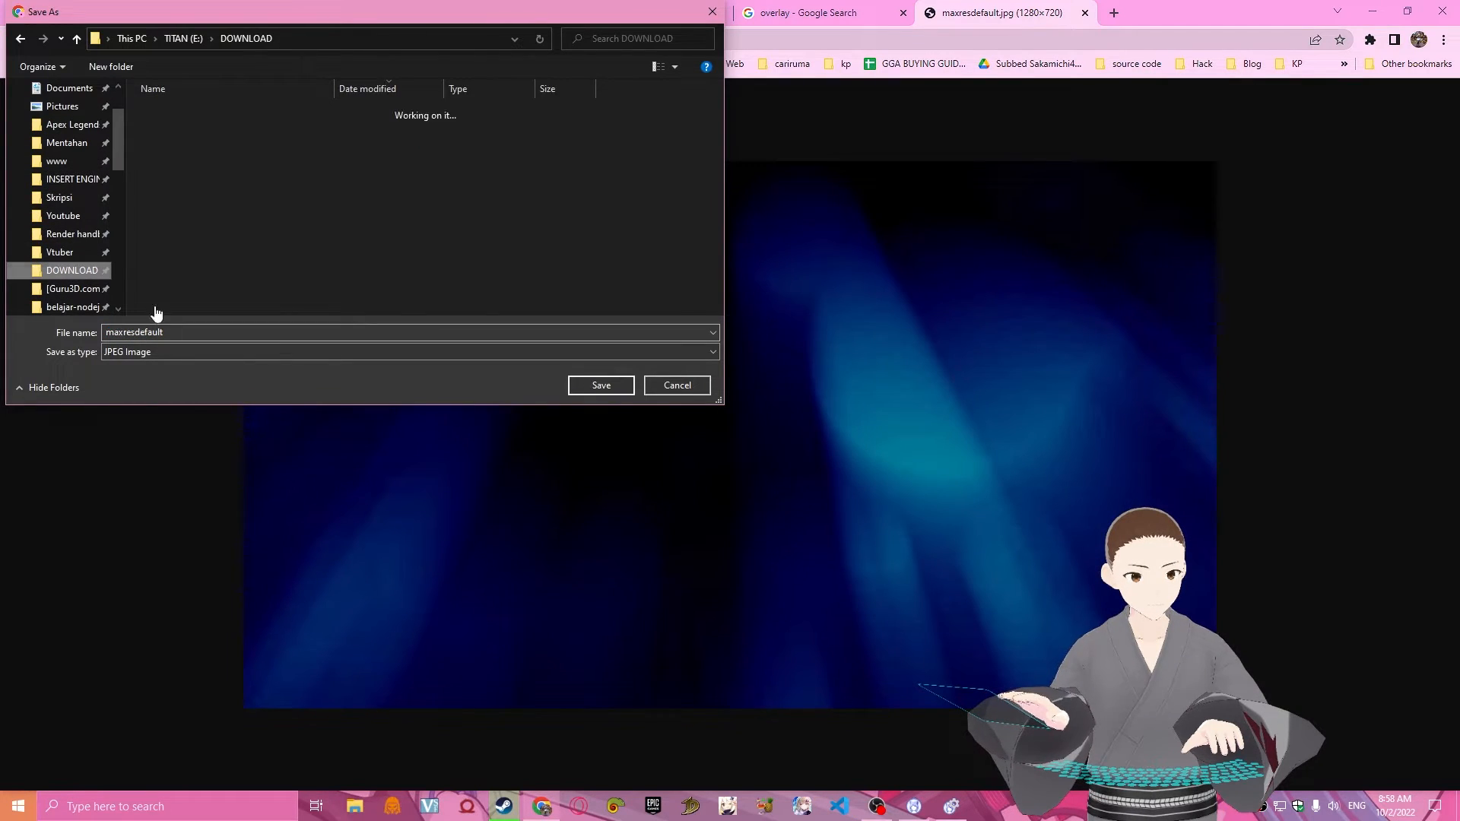
{"action": "left_click", "coordinate": [597, 391]}
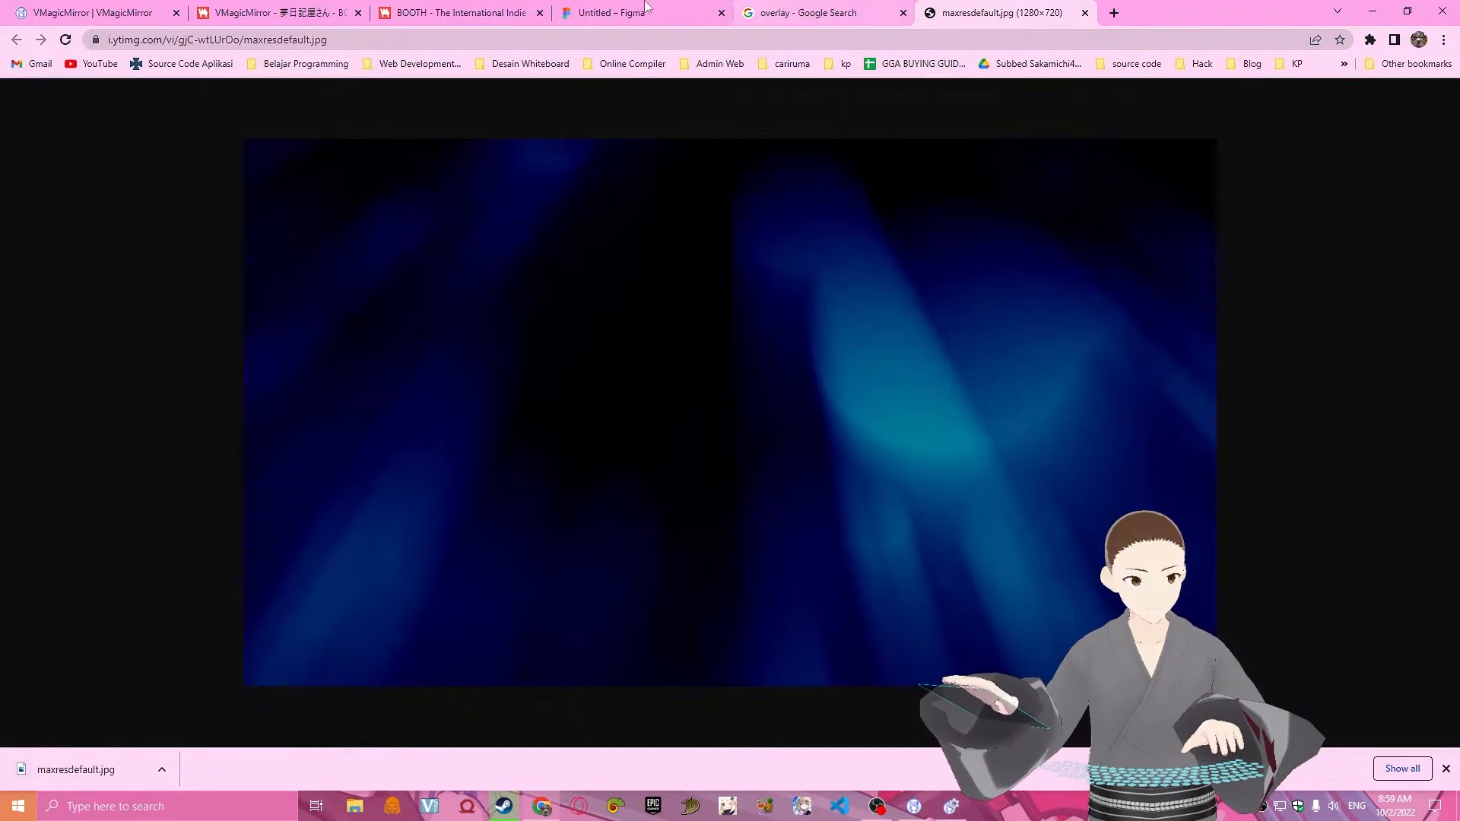
Switch to Figma, place maxresdefault.jpg in the desktop frame and stretch it to 1280×729 so it fills the frame.
{"action": "left_click", "coordinate": [608, 13]}
{"action": "left_click_drag", "start_coordinate": [76, 769], "coordinate": [751, 403]}
{"action": "left_click_drag", "start_coordinate": [694, 648], "coordinate": [694, 655]}
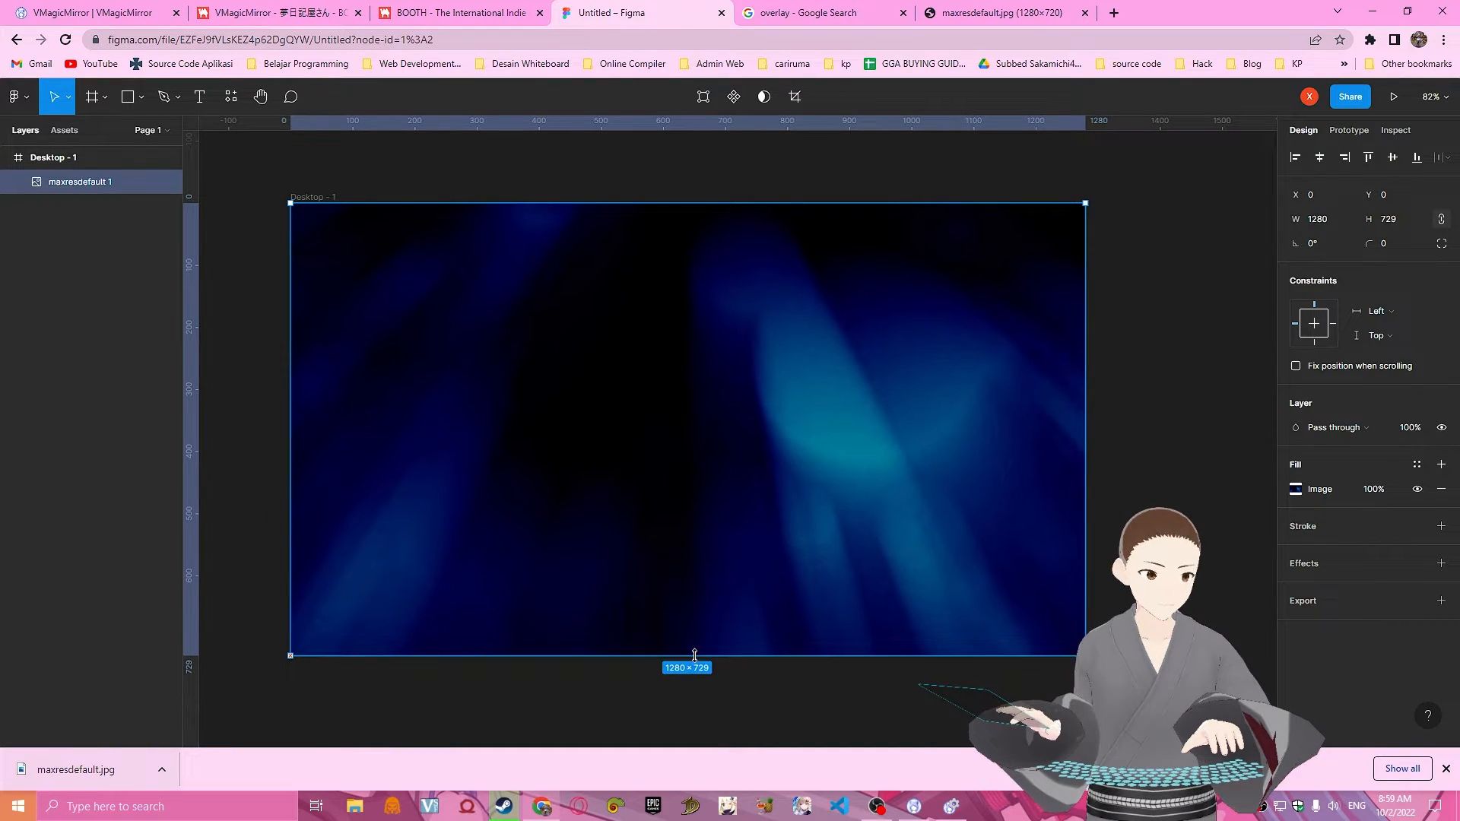
{"action": "left_click", "coordinate": [1227, 388]}
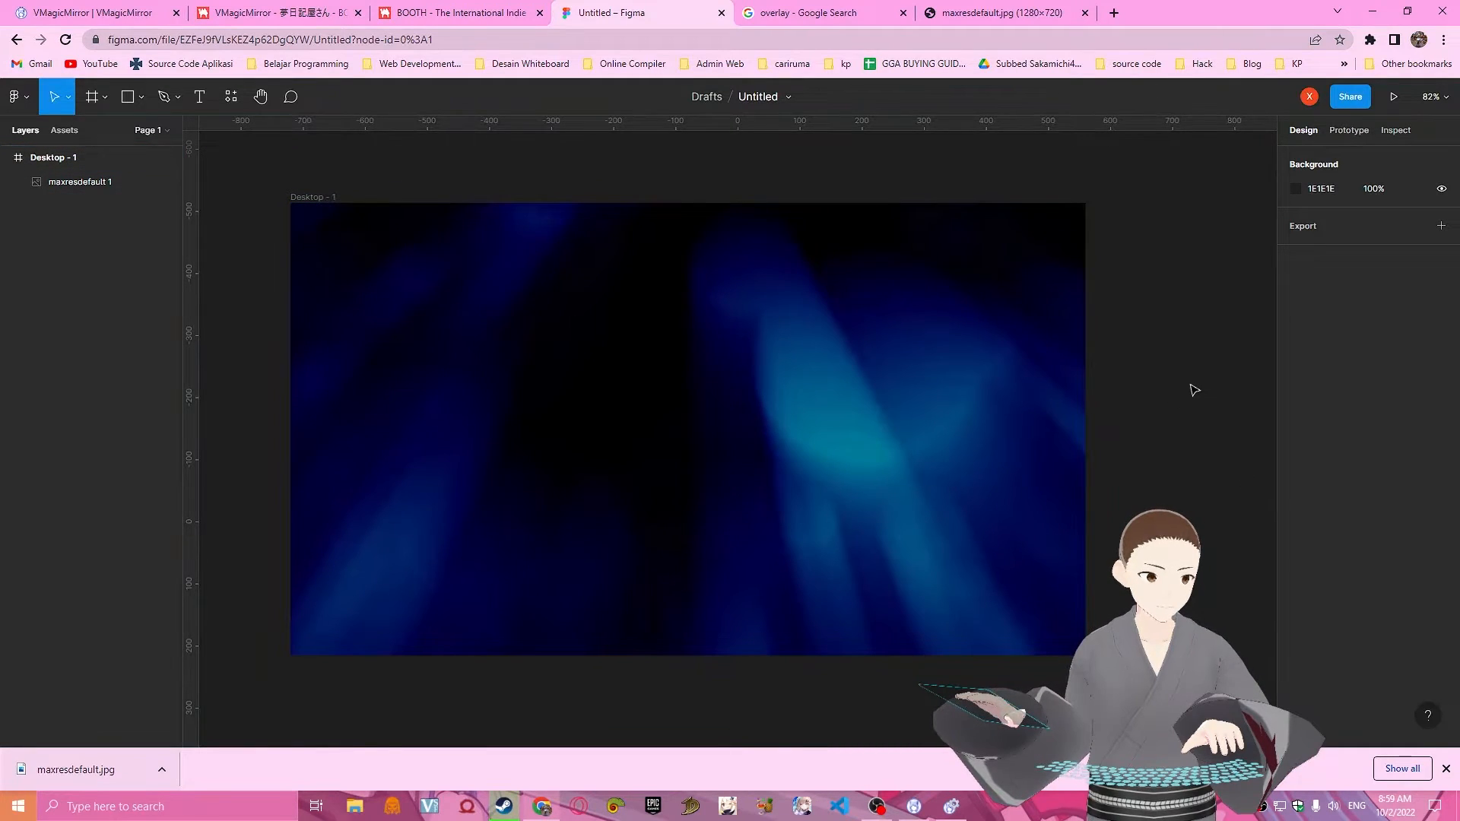
Resize the desktop frame to a width of 1980 and a height of 1280.
{"action": "left_click", "coordinate": [874, 402]}
{"action": "left_click_drag", "start_coordinate": [1142, 662], "coordinate": [235, 192]}
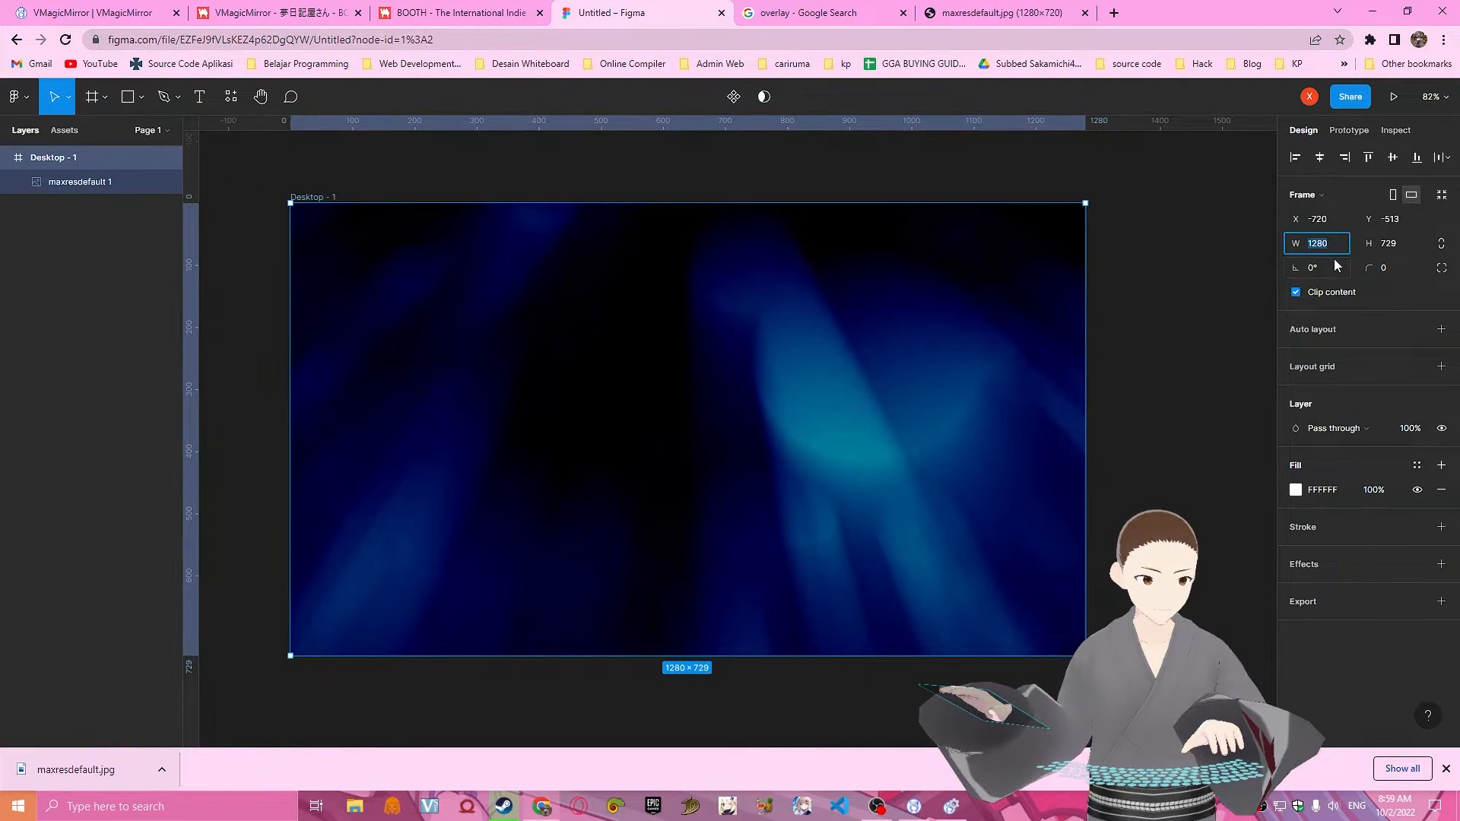
{"action": "type", "text": "19"}
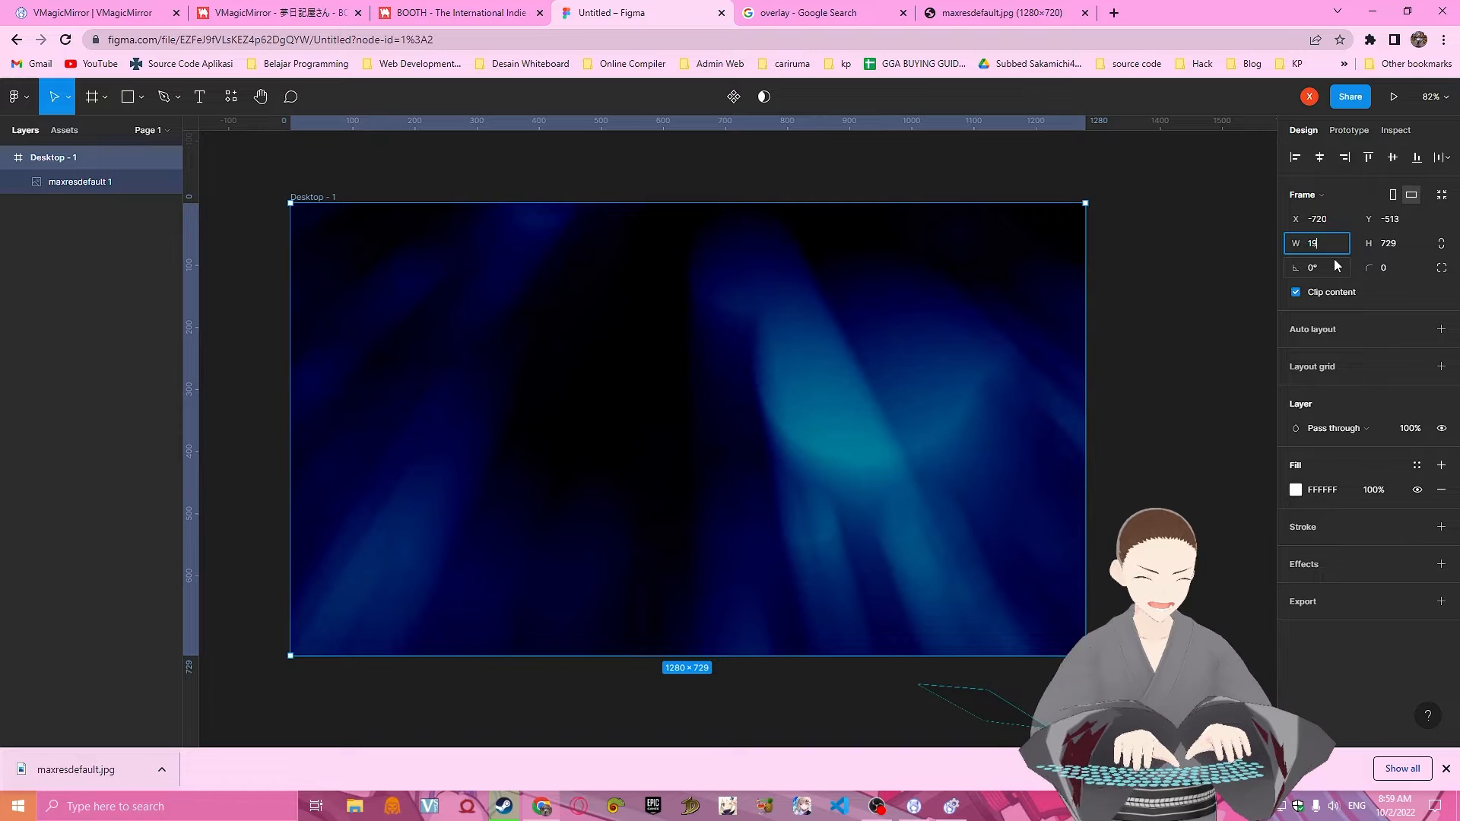
{"action": "key", "text": "Tab"}
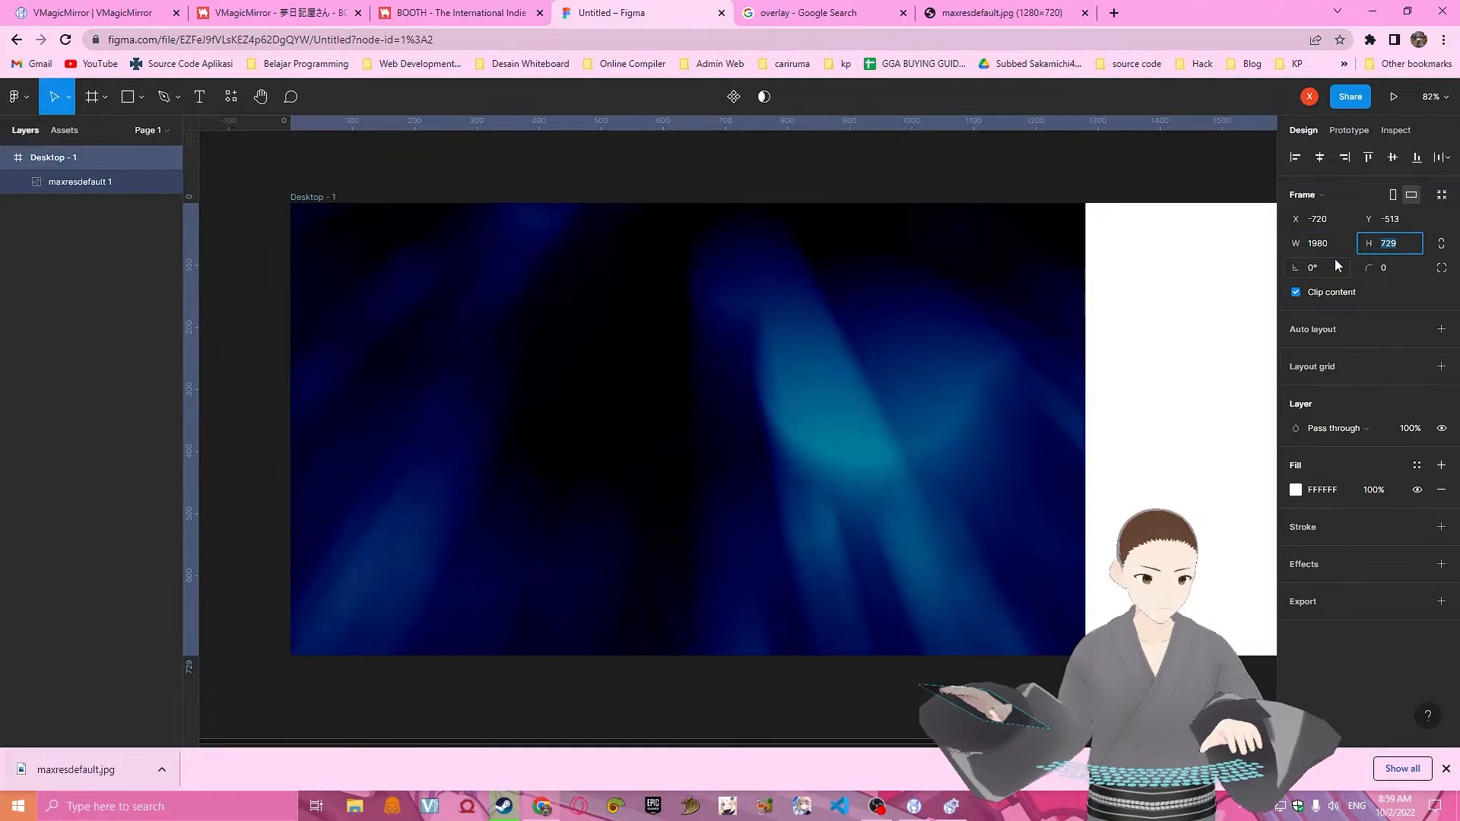
{"action": "type", "text": "1280"}
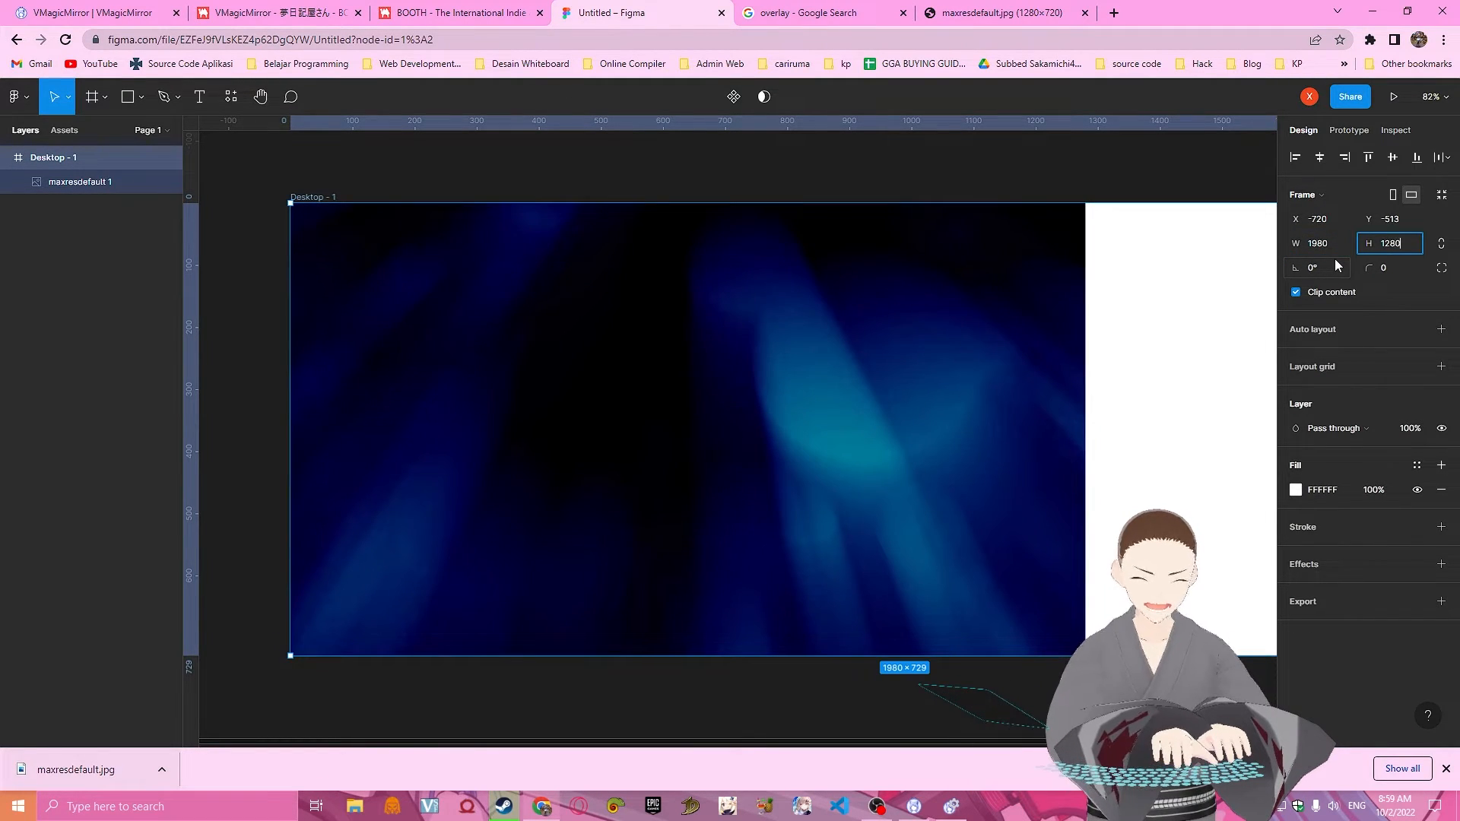
{"action": "key", "text": "Return"}
{"action": "scroll", "coordinate": [1115, 533], "scroll_direction": "down", "scroll_amount": 4}
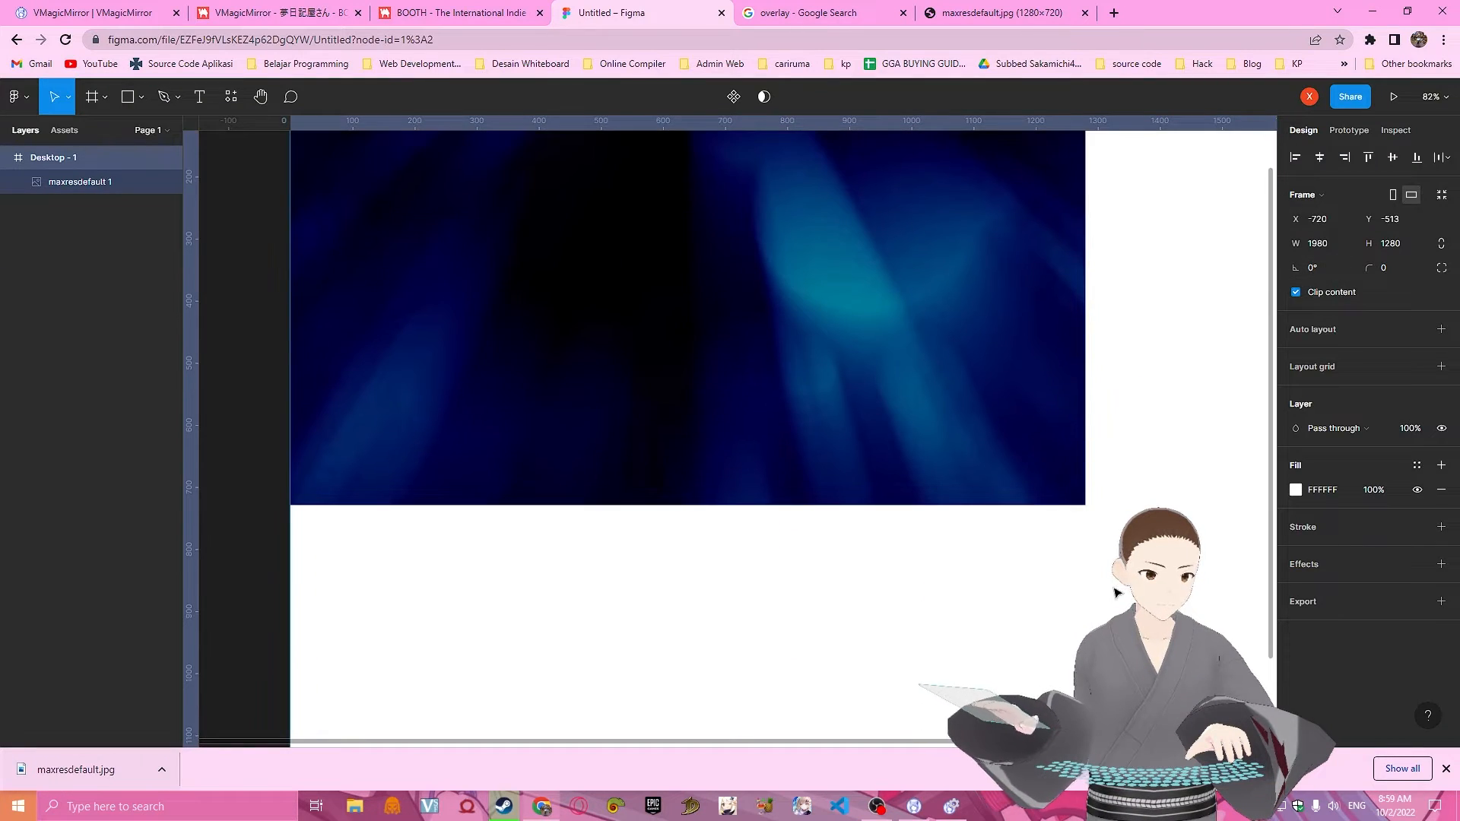
{"action": "scroll", "coordinate": [1115, 532], "scroll_direction": "down", "scroll_amount": 4, "text": "ctrl"}
{"action": "scroll", "coordinate": [1100, 562], "scroll_direction": "down", "scroll_amount": 2, "text": "ctrl"}
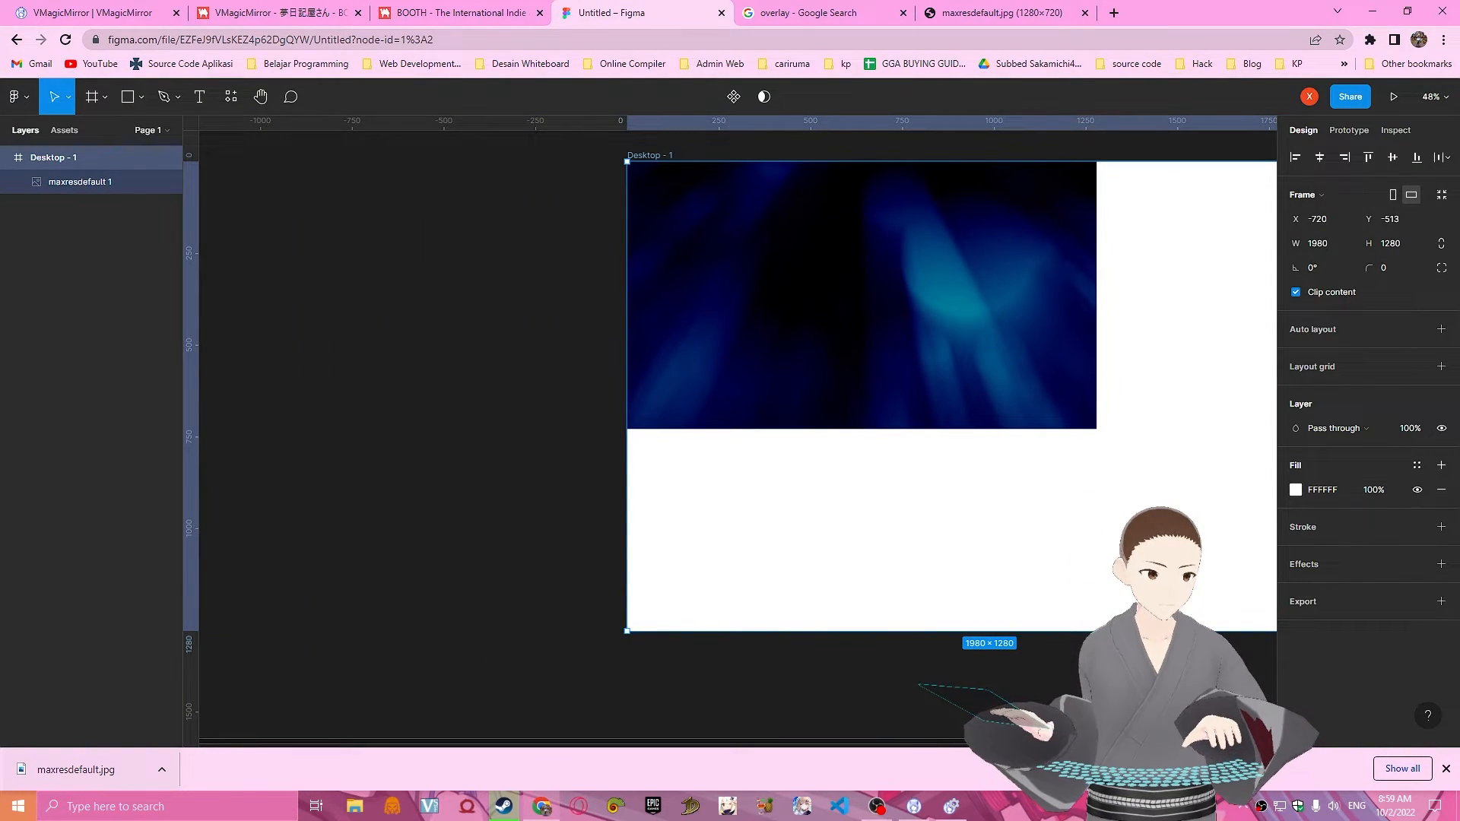
{"action": "scroll", "coordinate": [1100, 561], "scroll_direction": "right", "scroll_amount": 3, "text": "shift"}
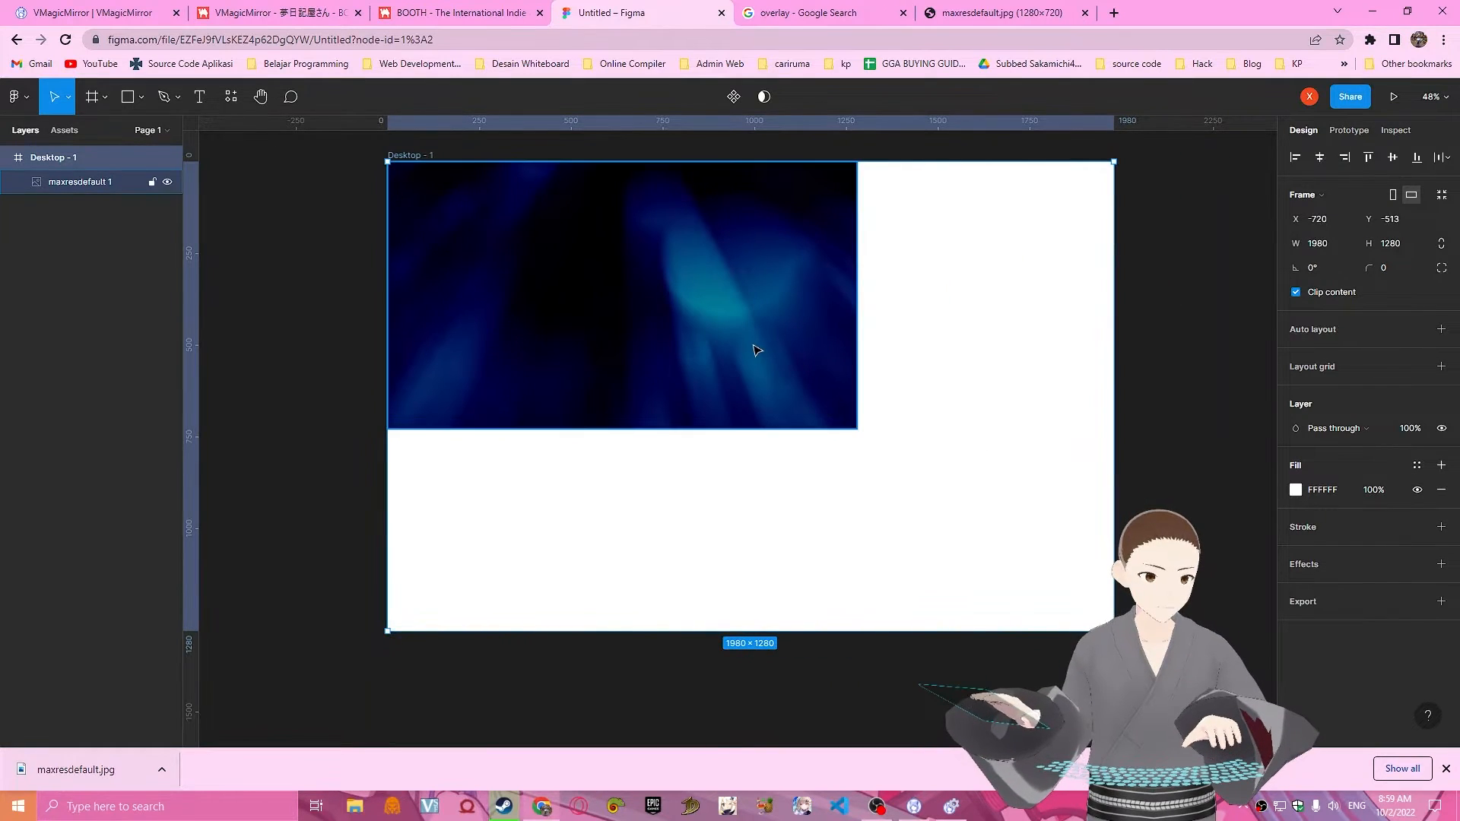
{"action": "left_click", "coordinate": [758, 351]}
{"action": "left_click_drag", "start_coordinate": [859, 431], "coordinate": [1114, 630]}
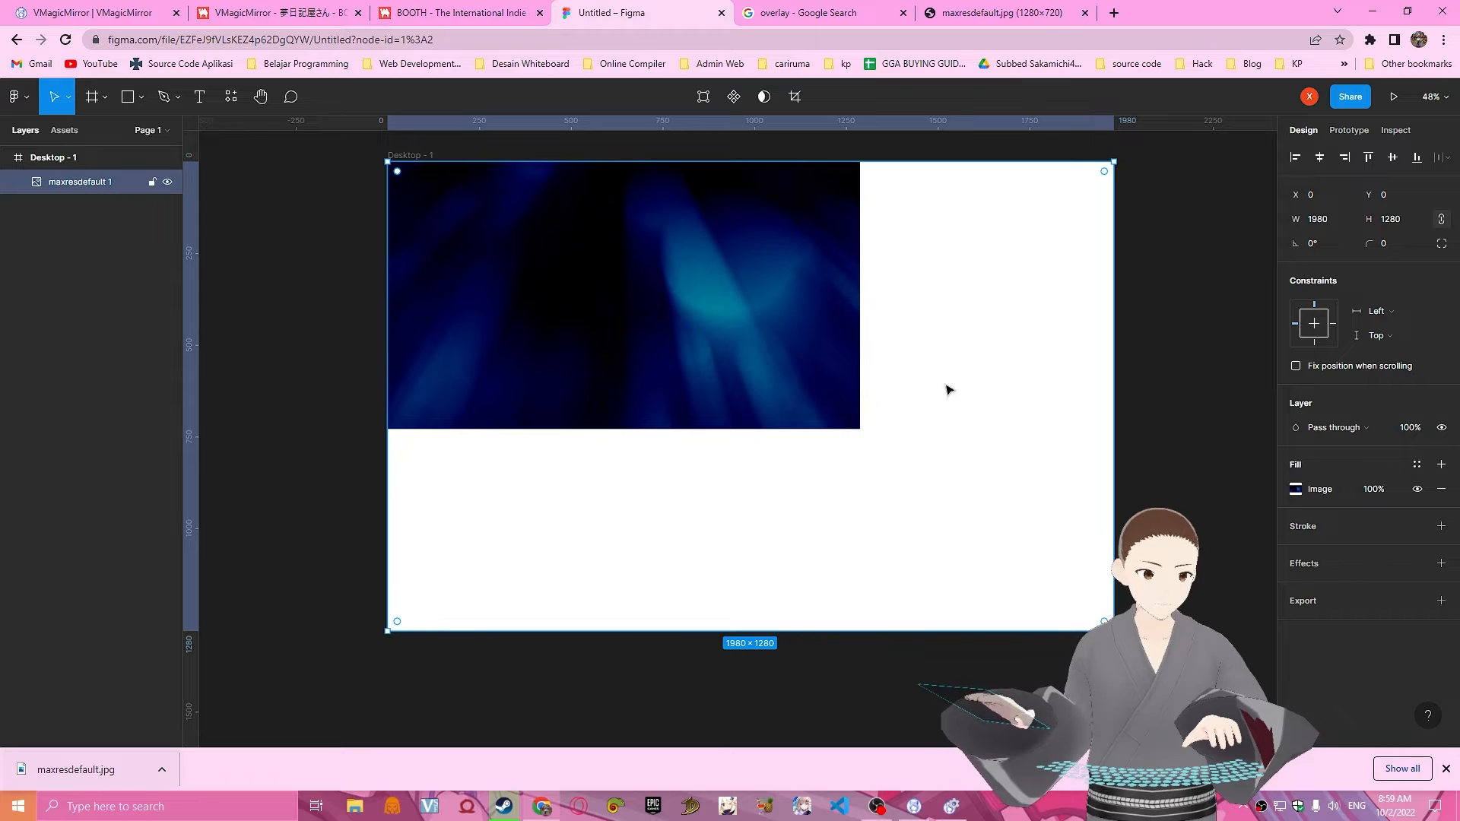
{"action": "left_click_drag", "start_coordinate": [820, 378], "coordinate": [729, 348]}
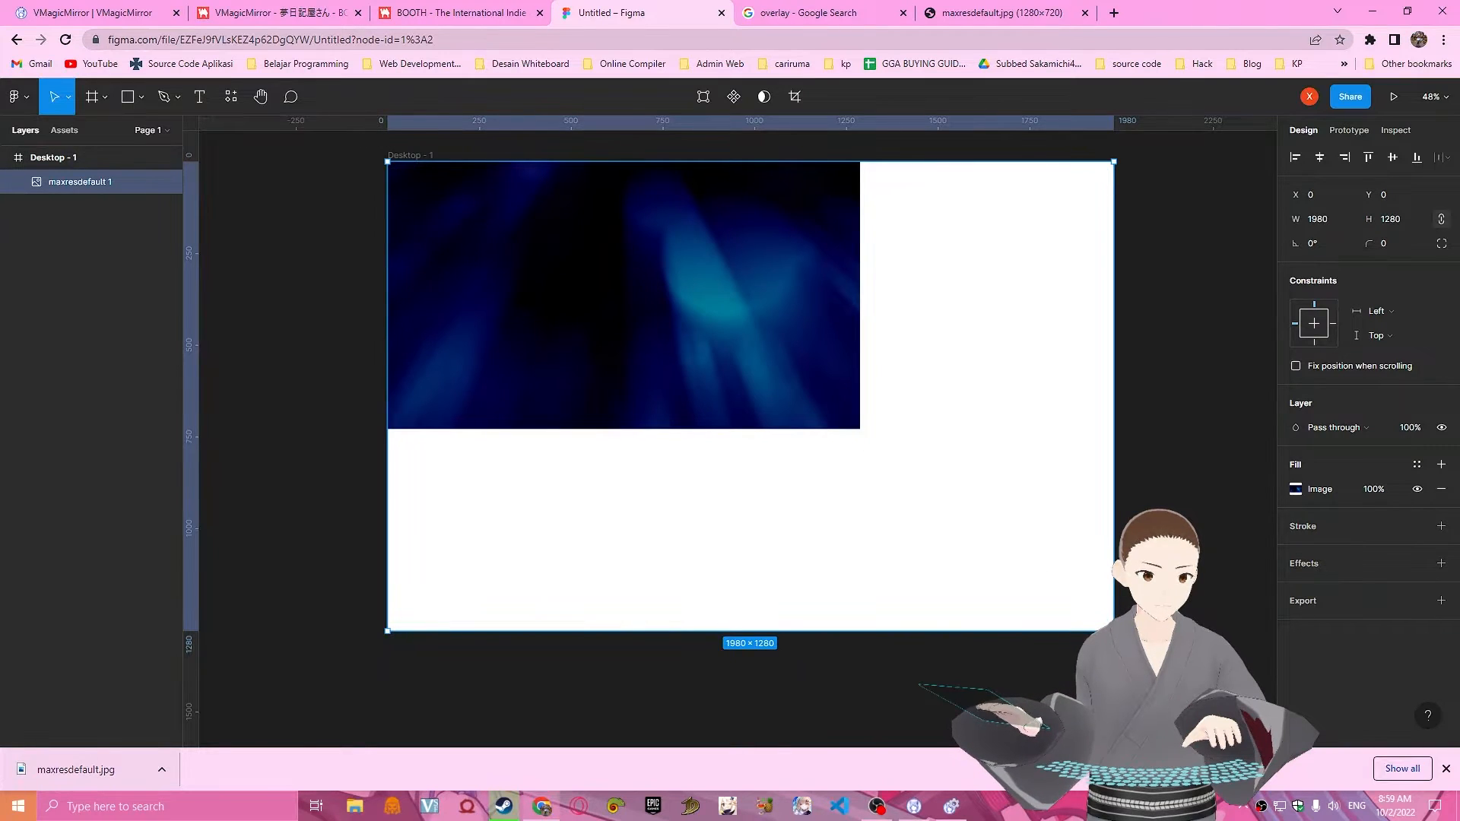
{"action": "left_click_drag", "start_coordinate": [1113, 630], "coordinate": [937, 472]}
{"action": "left_click_drag", "start_coordinate": [904, 466], "coordinate": [1185, 693]}
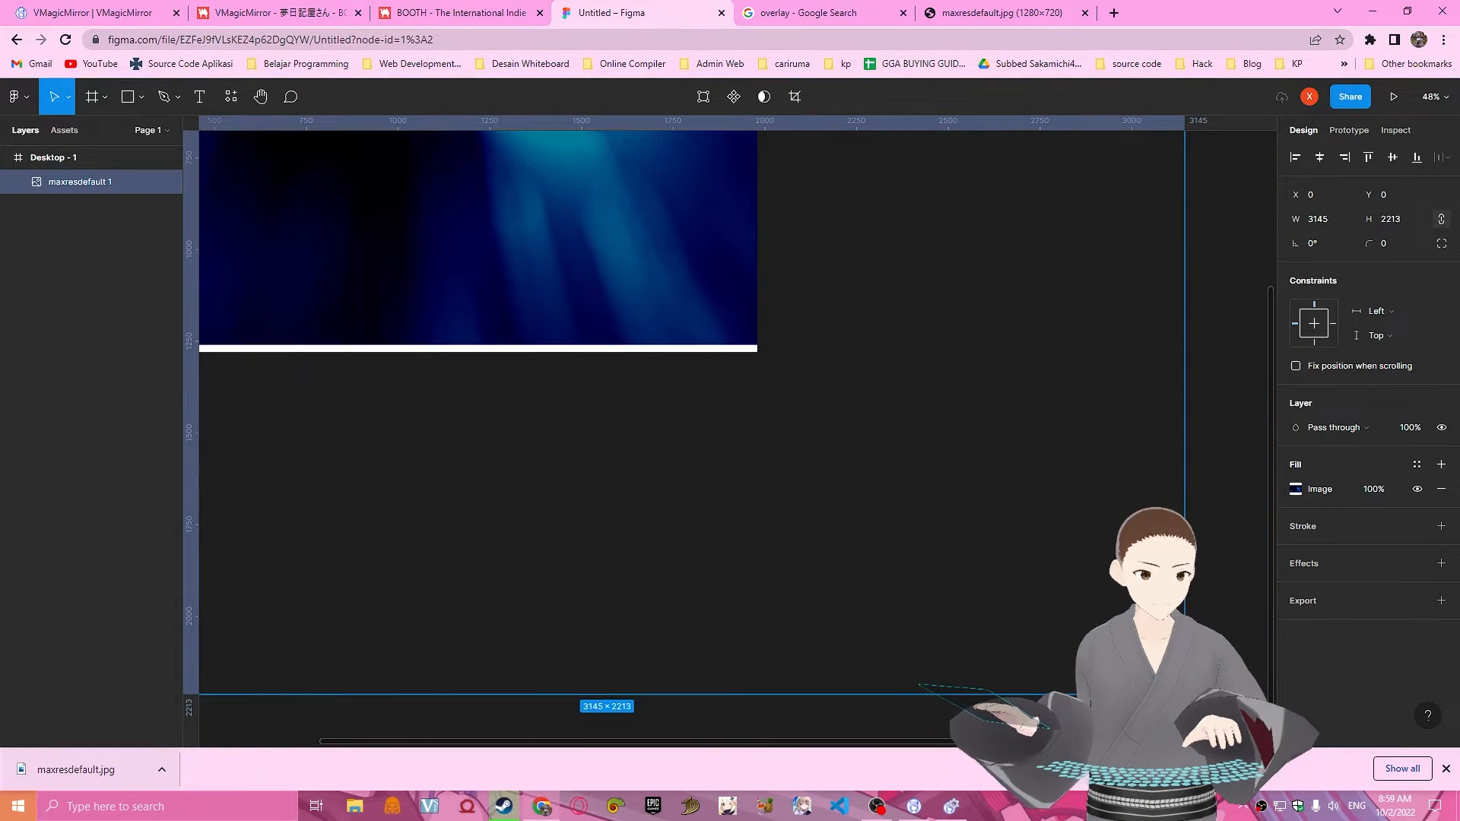
{"action": "scroll", "coordinate": [977, 695], "scroll_direction": "up", "scroll_amount": 2}
{"action": "scroll", "coordinate": [978, 695], "scroll_direction": "down", "scroll_amount": 3}
{"action": "left_click_drag", "start_coordinate": [838, 626], "coordinate": [839, 649]}
{"action": "left_click_drag", "start_coordinate": [1183, 648], "coordinate": [512, 215]}
{"action": "scroll", "coordinate": [582, 445], "scroll_direction": "up", "scroll_amount": 4}
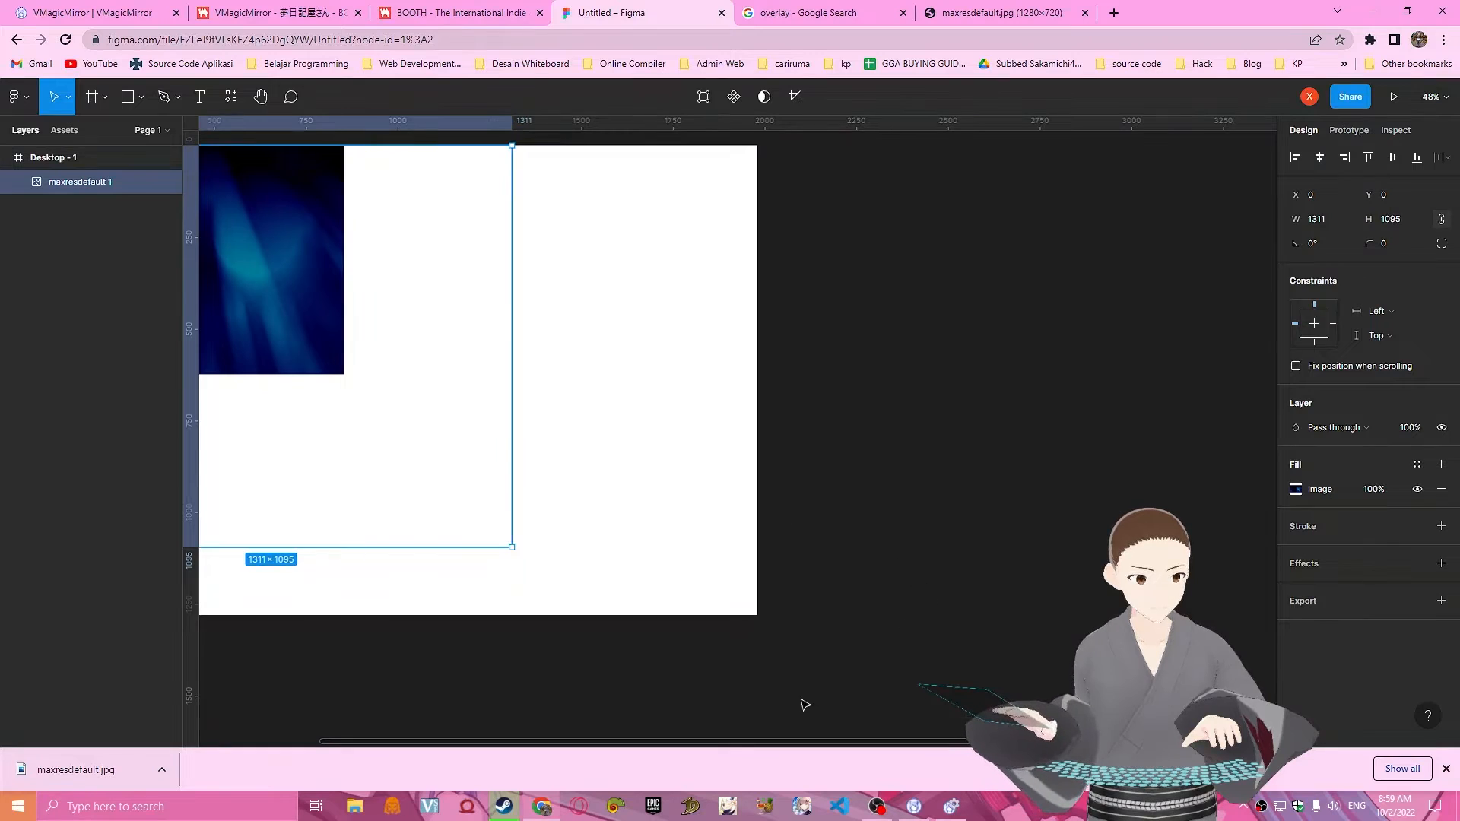
{"action": "left_click_drag", "start_coordinate": [801, 610], "coordinate": [1235, 616]}
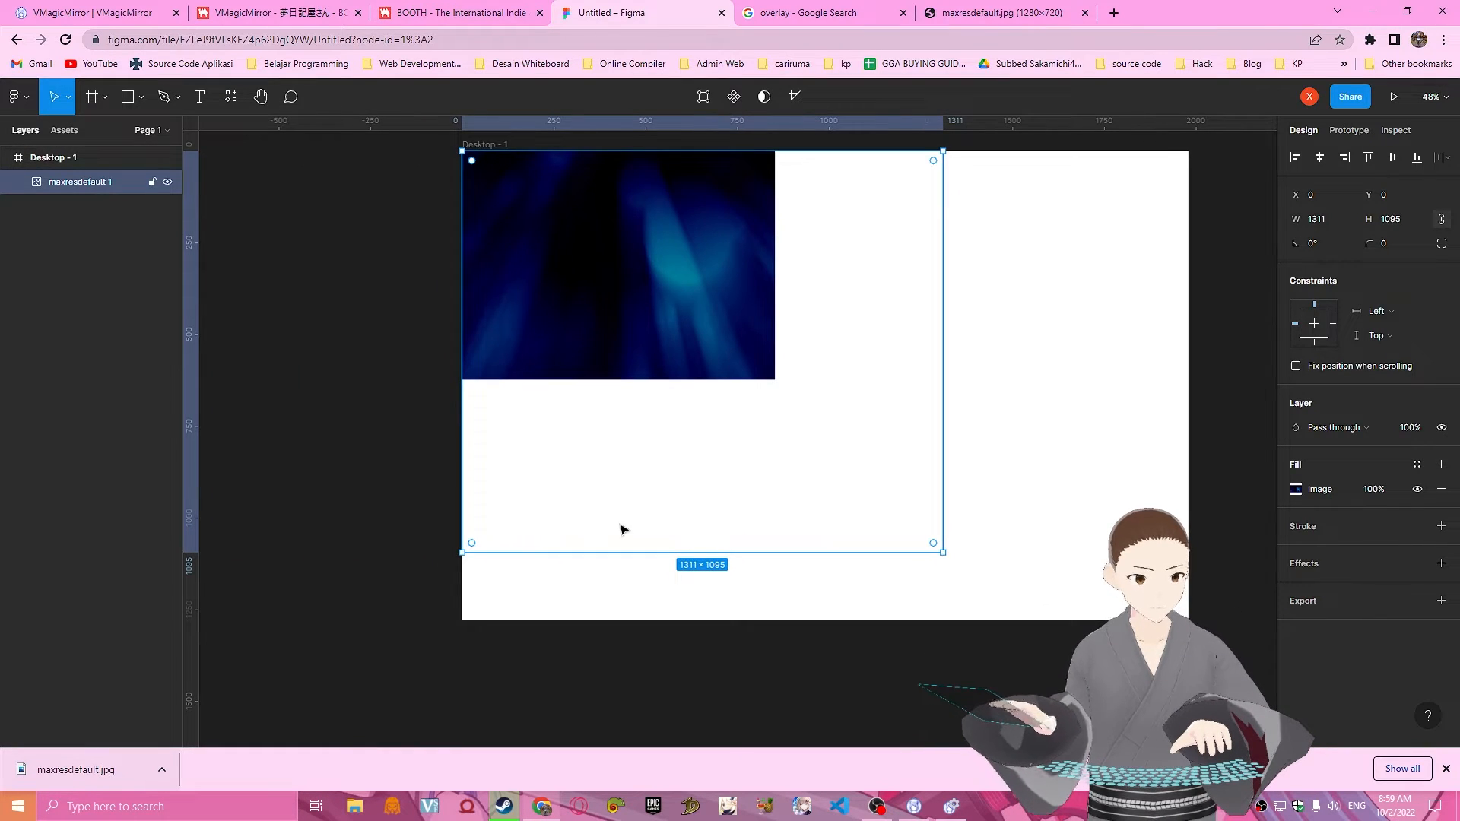
{"action": "key", "text": "ctrl+z"}
{"action": "scroll", "coordinate": [828, 420], "scroll_direction": "down", "scroll_amount": 1}
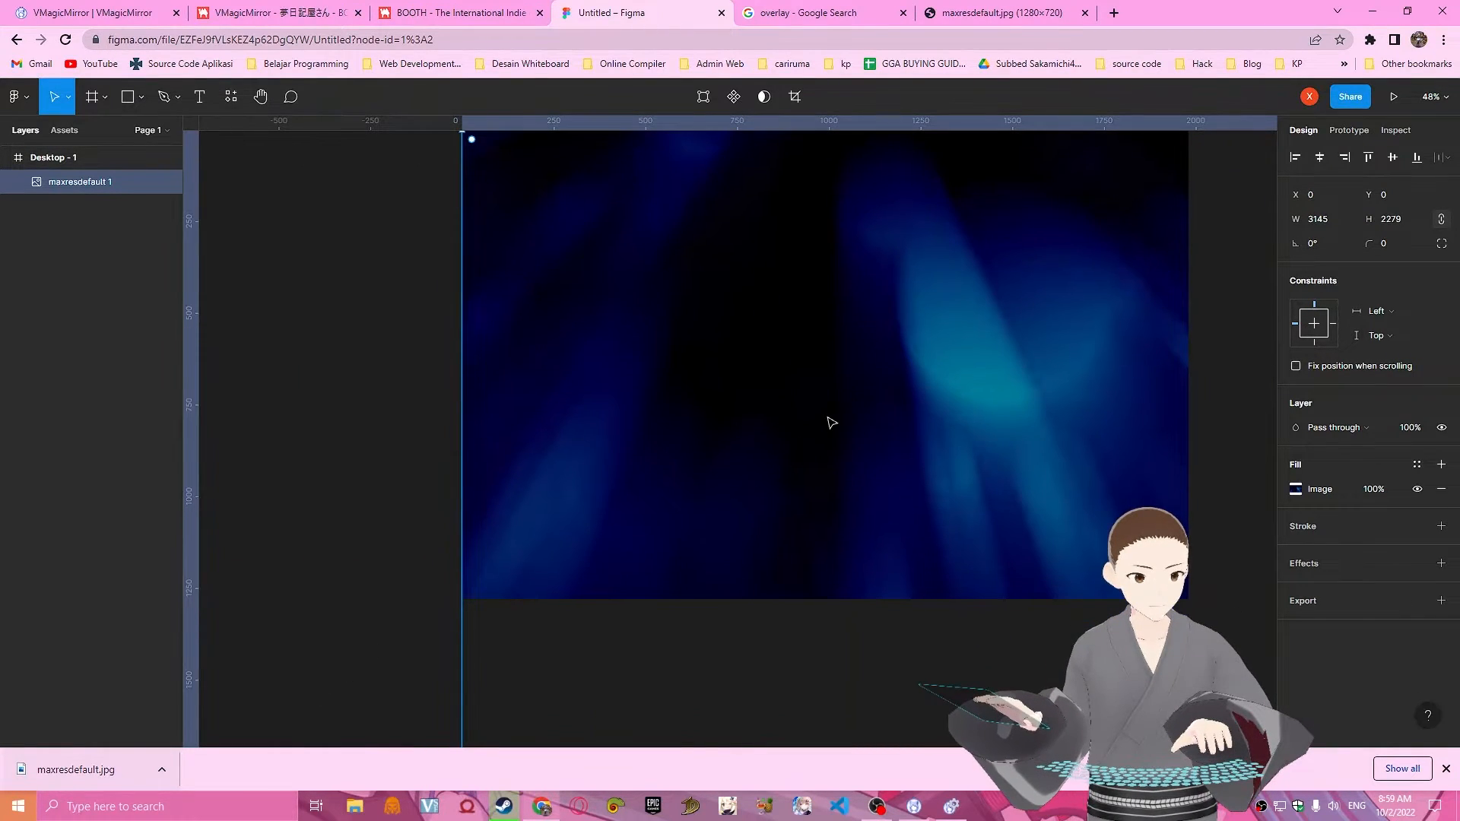
{"action": "key", "text": "ctrl+z"}
{"action": "key", "text": "ctrl+z"}
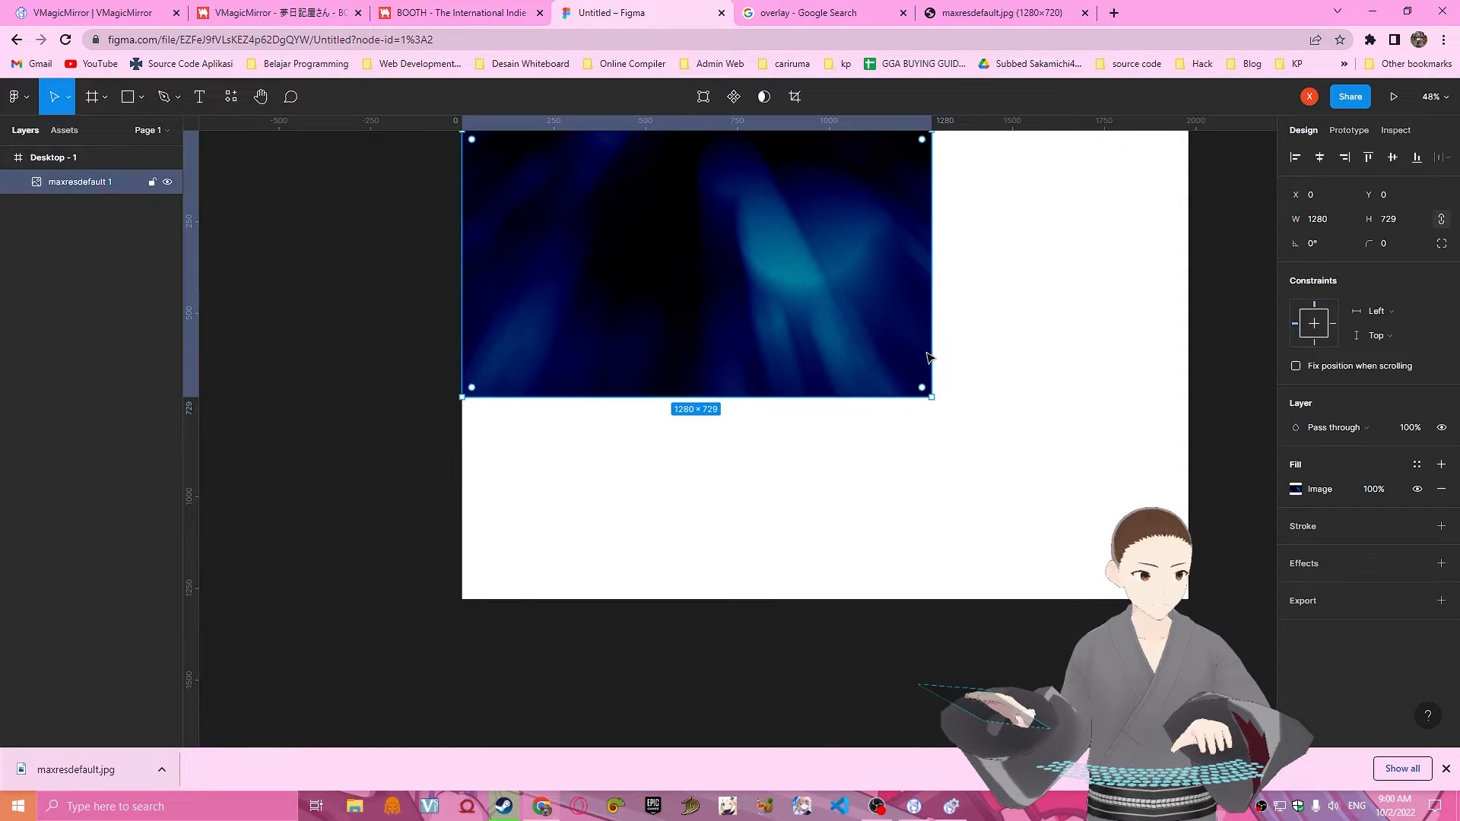
Stretch the blue rays image to 1980×1280 so it covers the whole desktop frame, then deselect it.
{"action": "left_click_drag", "start_coordinate": [928, 351], "coordinate": [1188, 396]}
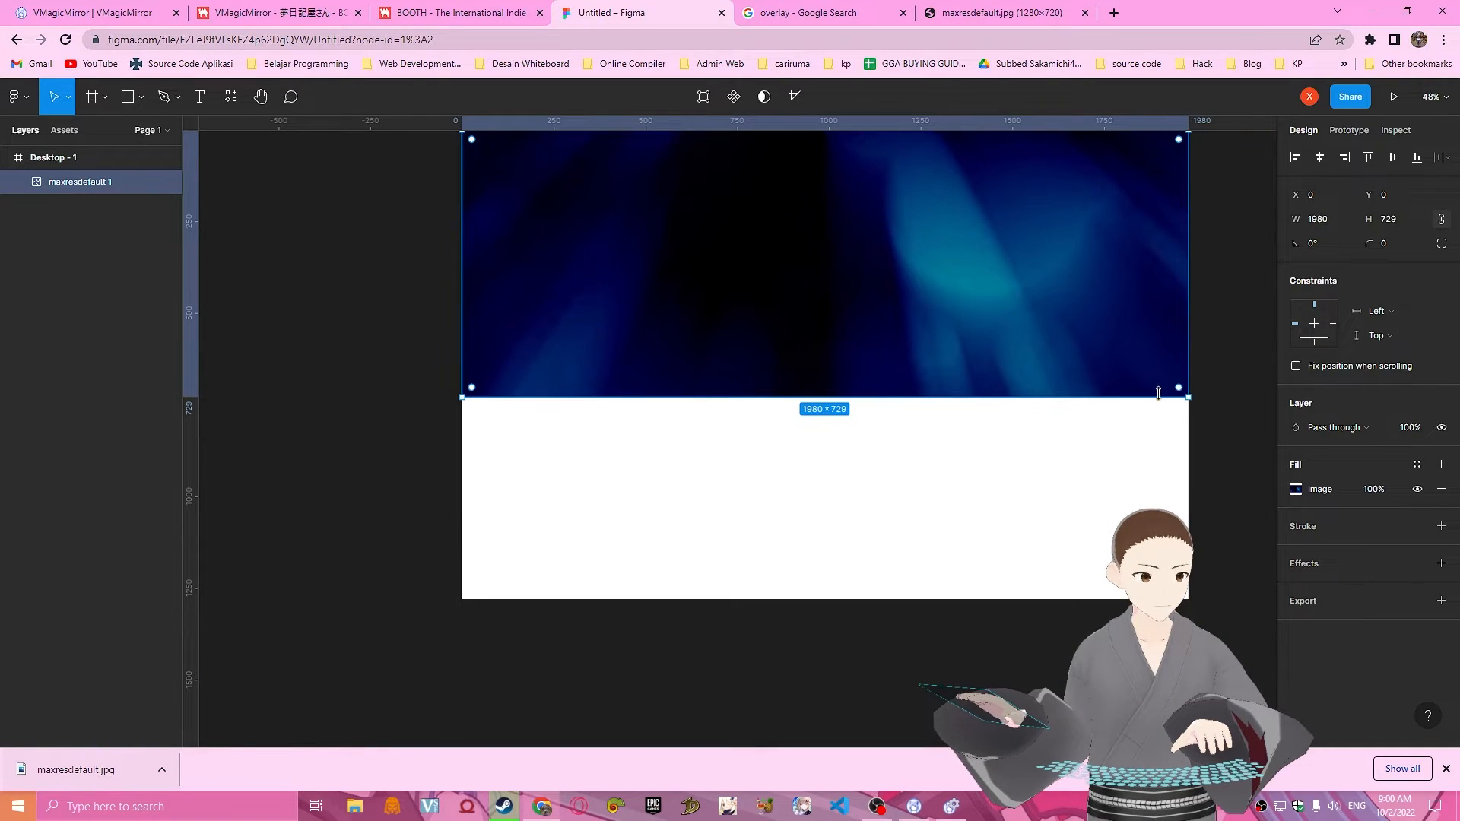
{"action": "left_click_drag", "start_coordinate": [1050, 399], "coordinate": [1051, 601]}
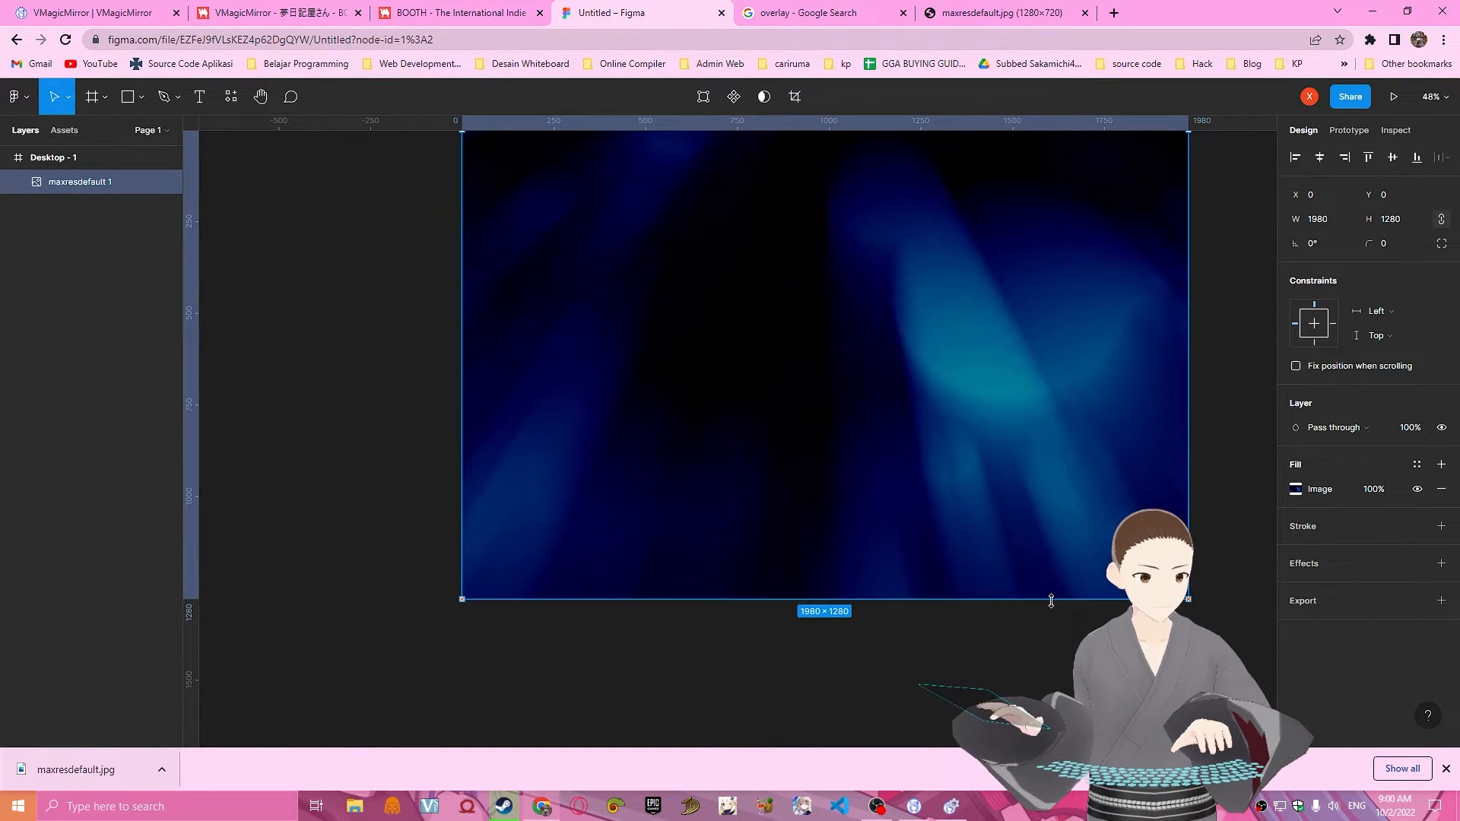
{"action": "left_click", "coordinate": [1253, 341]}
{"action": "scroll", "coordinate": [661, 283], "scroll_direction": "up", "scroll_amount": 2}
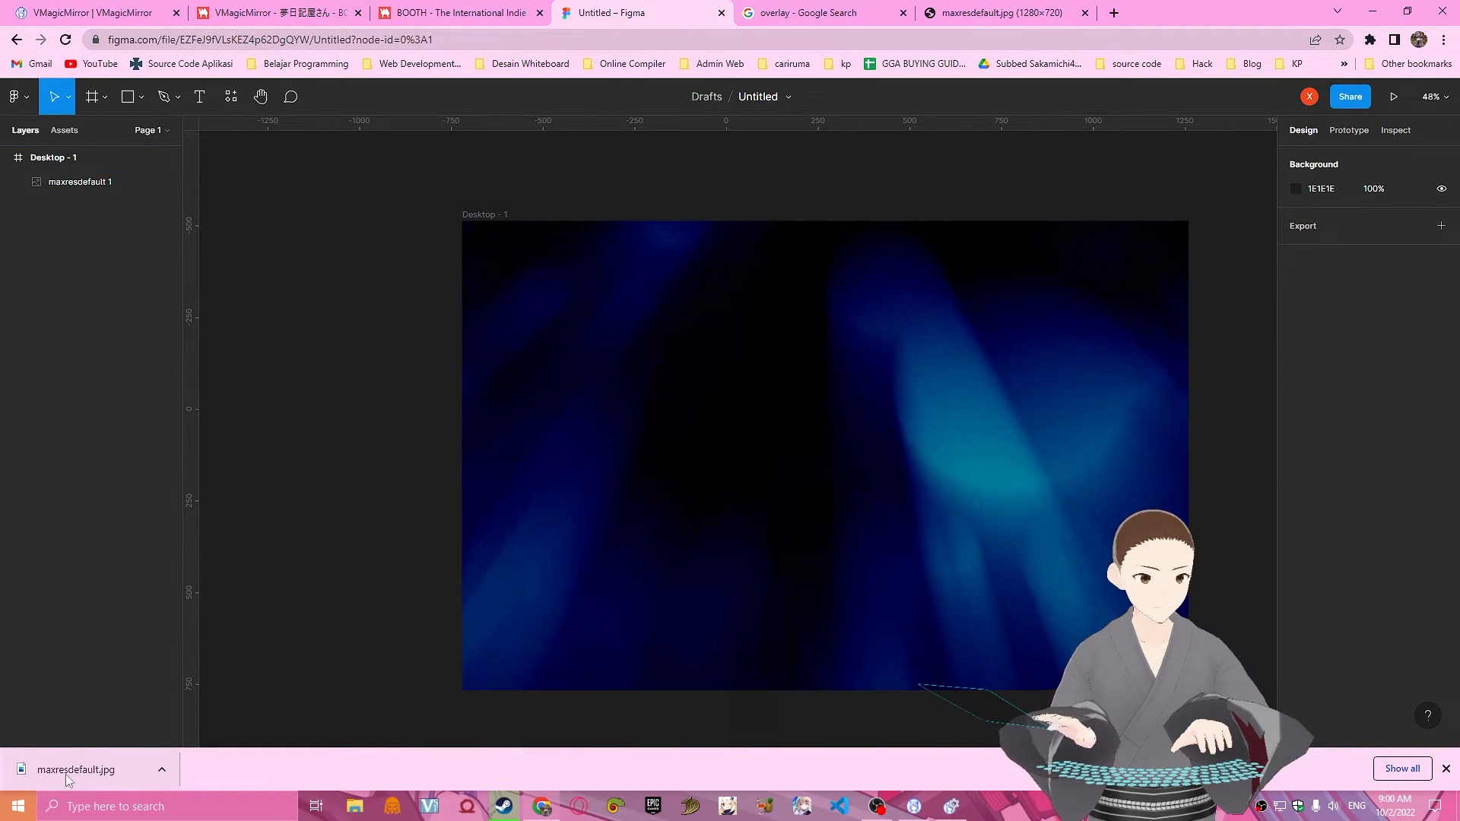
{"action": "left_click_drag", "start_coordinate": [65, 774], "coordinate": [345, 550]}
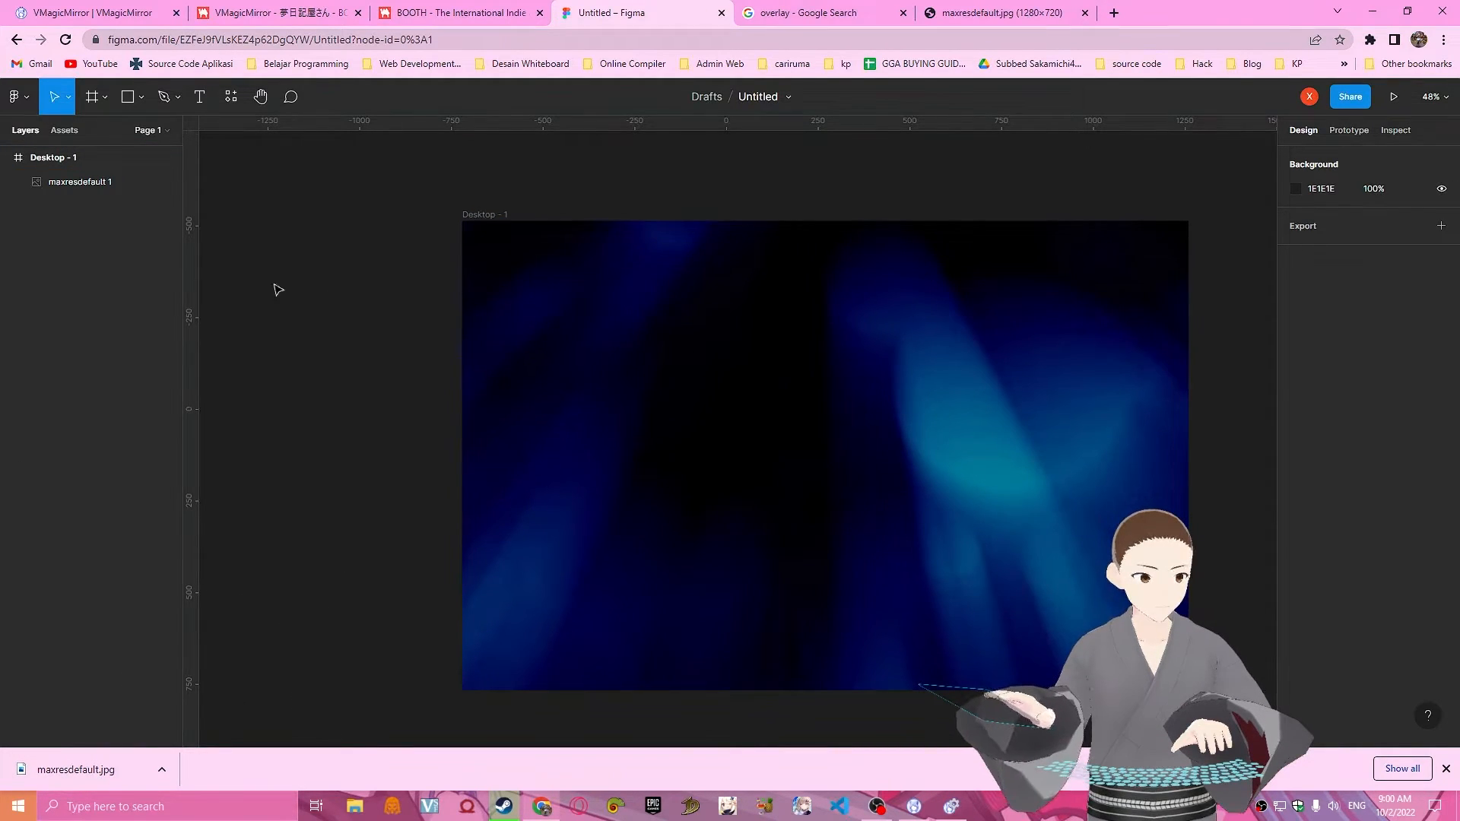
Place a 100×100 frame with an FFFFFF fill near the desktop frame's upper-left corner, at about X 172, Y 109.
{"action": "left_click", "coordinate": [93, 106]}
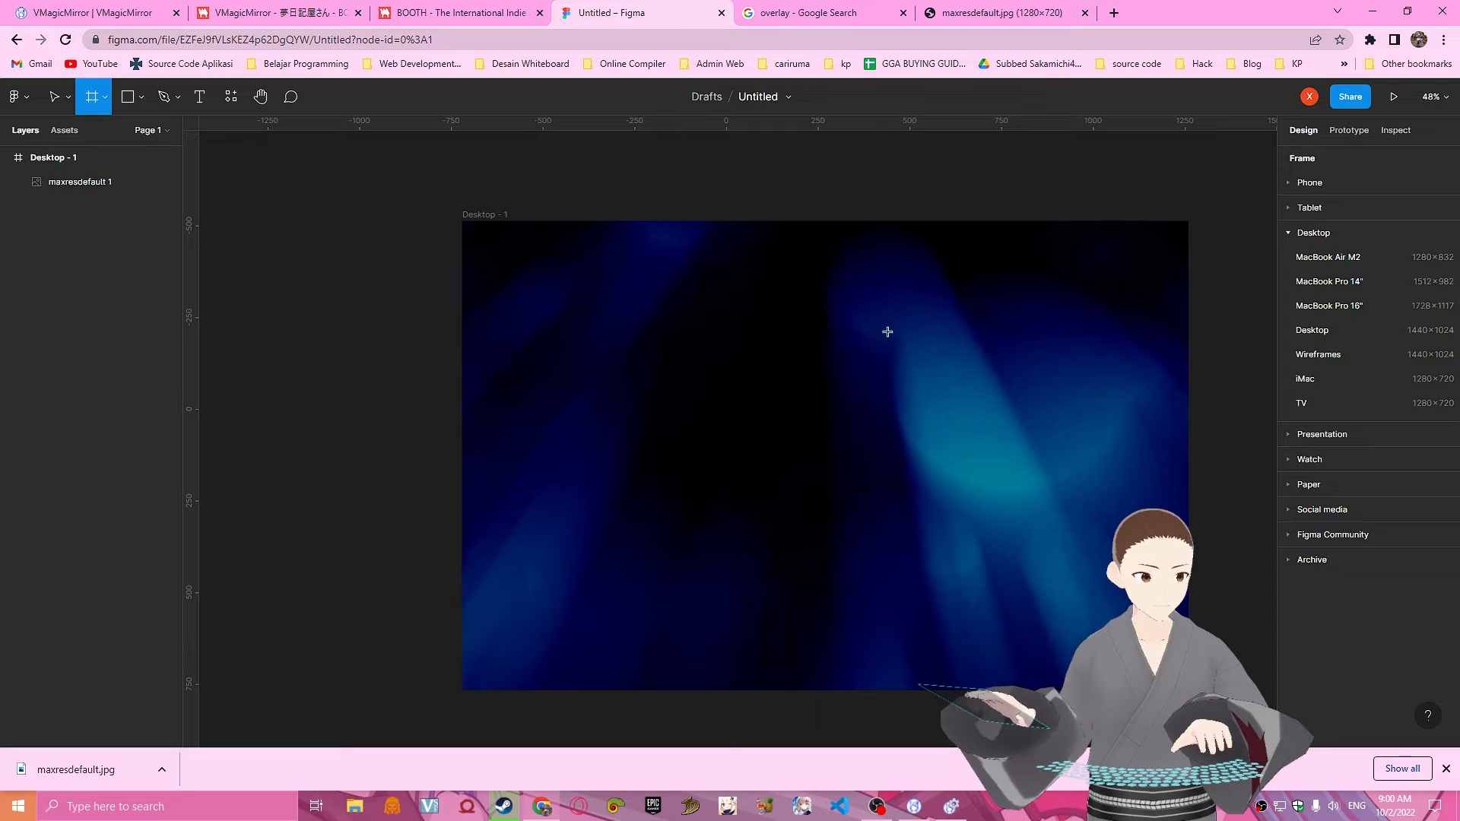
{"action": "left_click", "coordinate": [645, 315]}
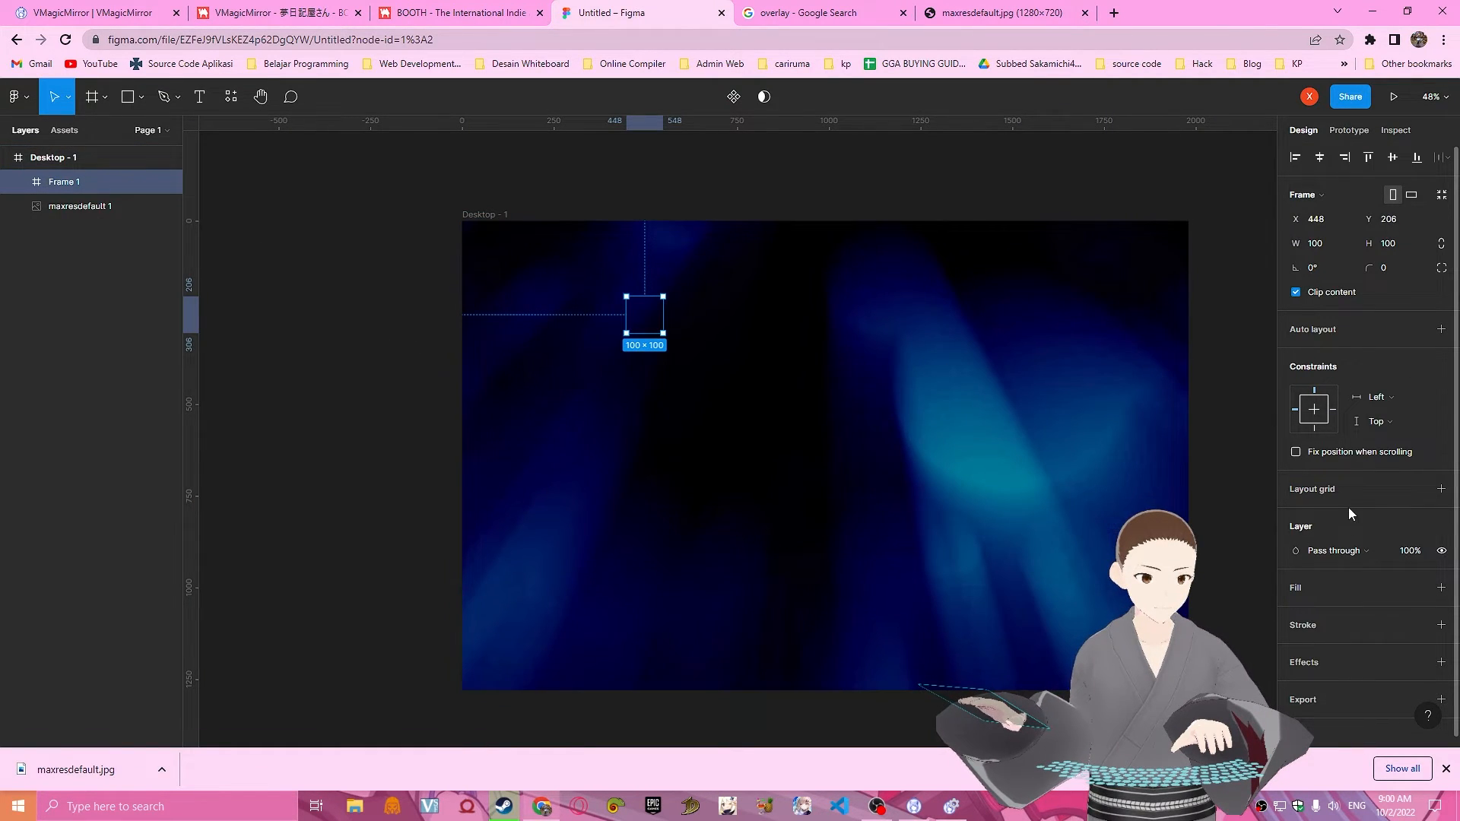
{"action": "scroll", "coordinate": [1348, 507], "scroll_direction": "down", "scroll_amount": 1}
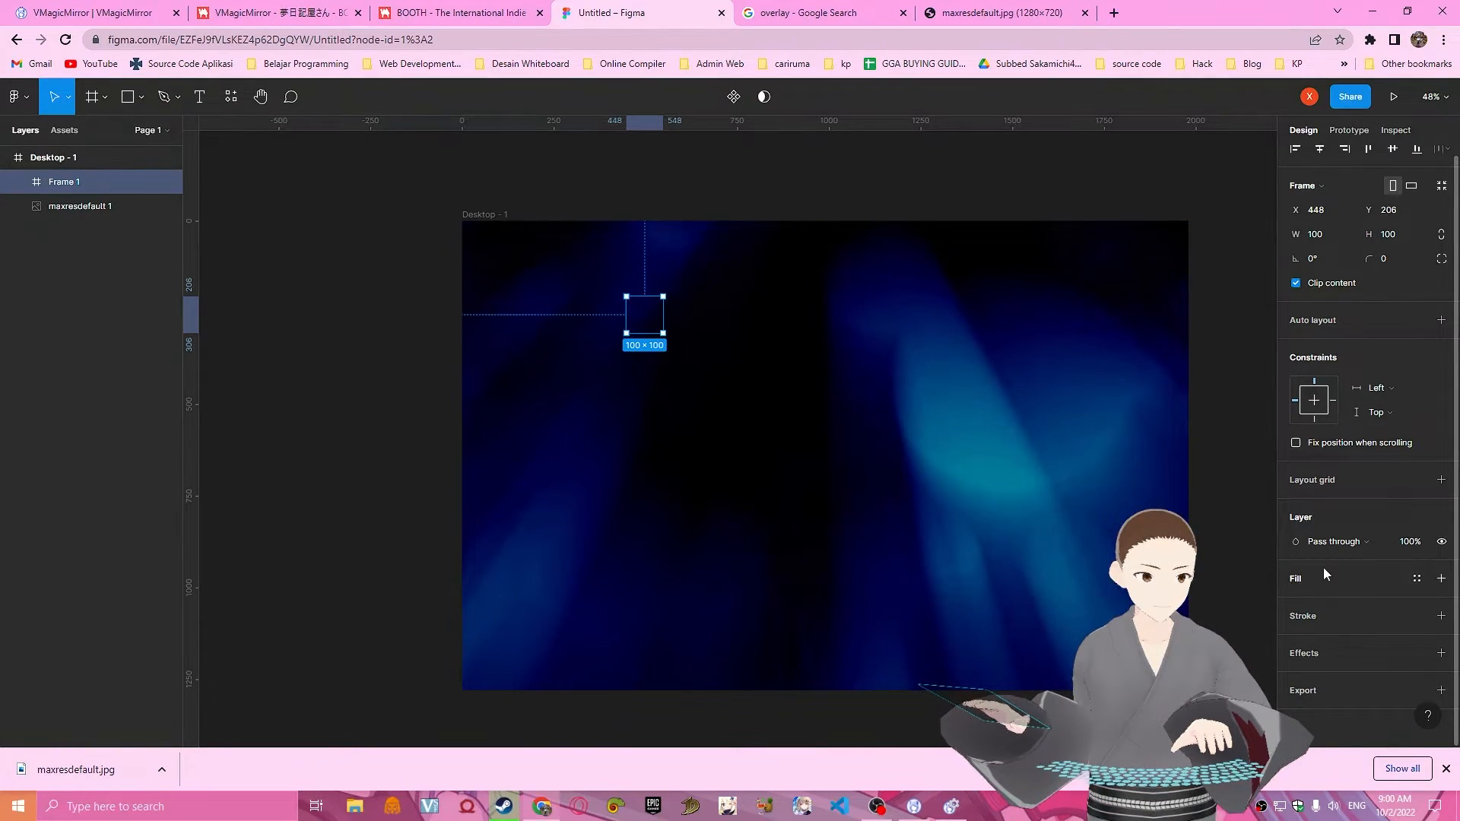
{"action": "left_click", "coordinate": [1441, 579]}
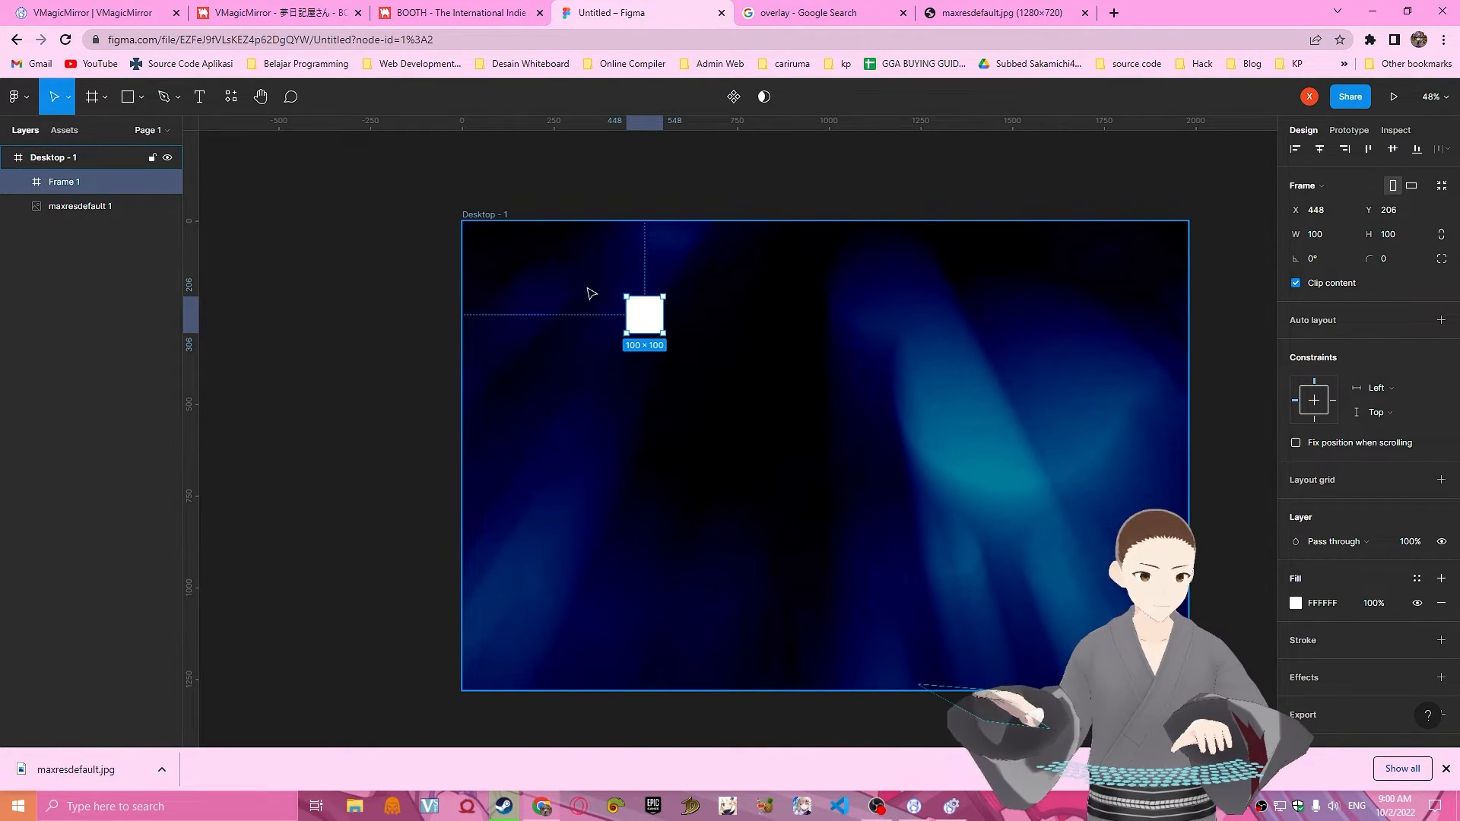
{"action": "left_click_drag", "start_coordinate": [644, 315], "coordinate": [544, 279]}
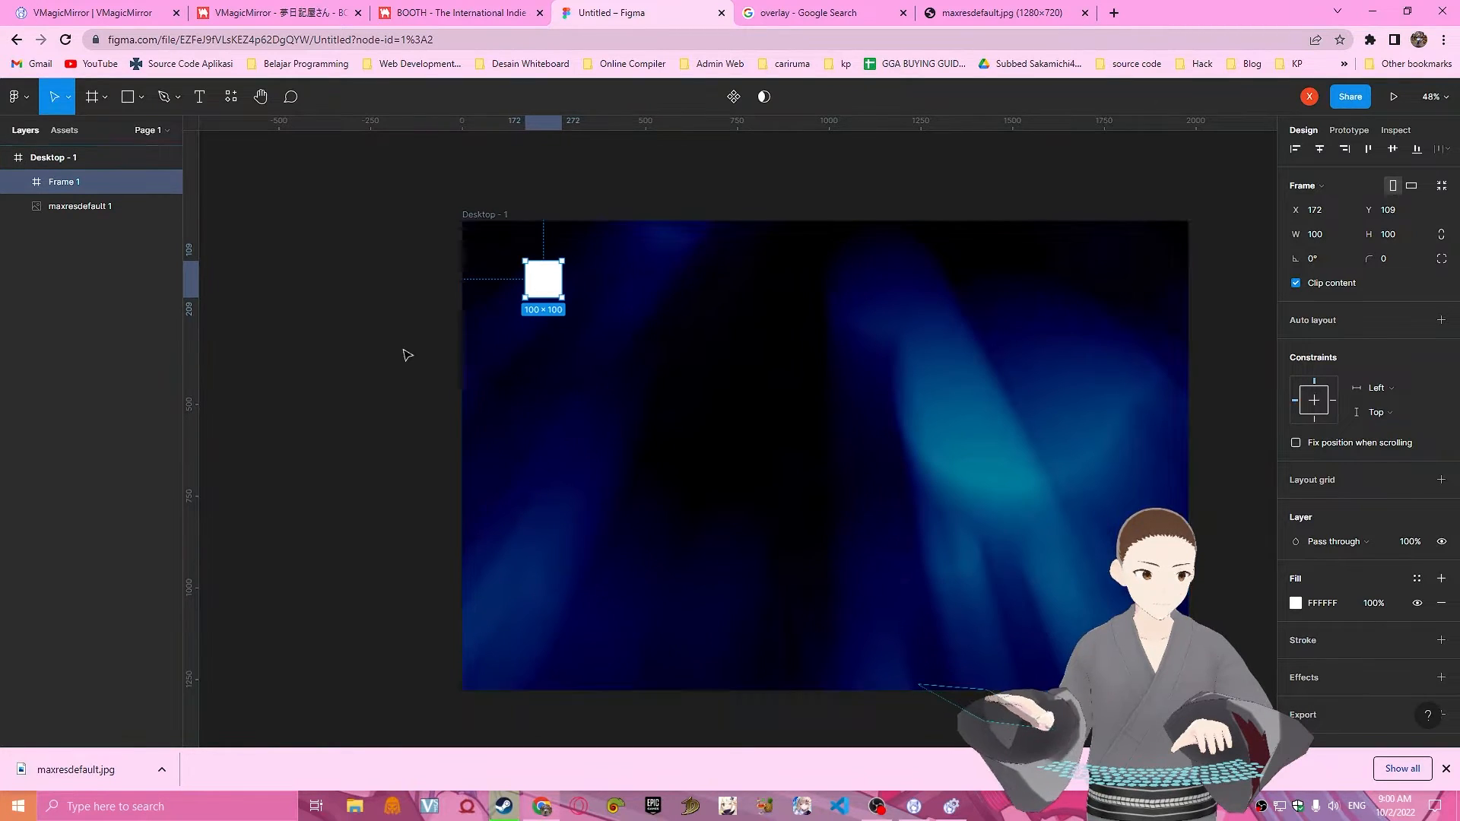
Add a layout grid to the desktop frame and change it from a uniform grid to columns.
{"action": "left_click", "coordinate": [144, 157]}
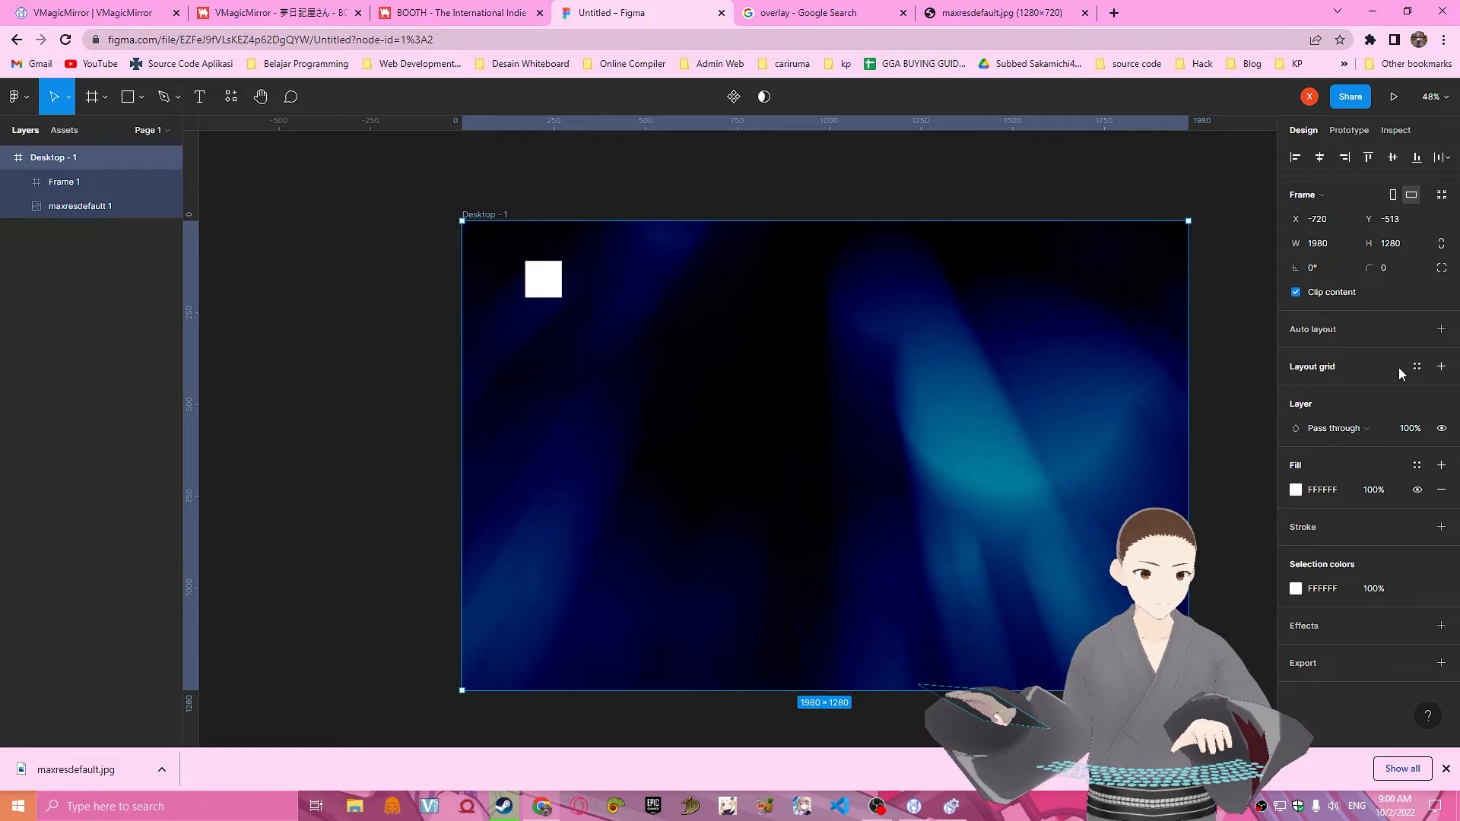
{"action": "left_click", "coordinate": [1441, 366]}
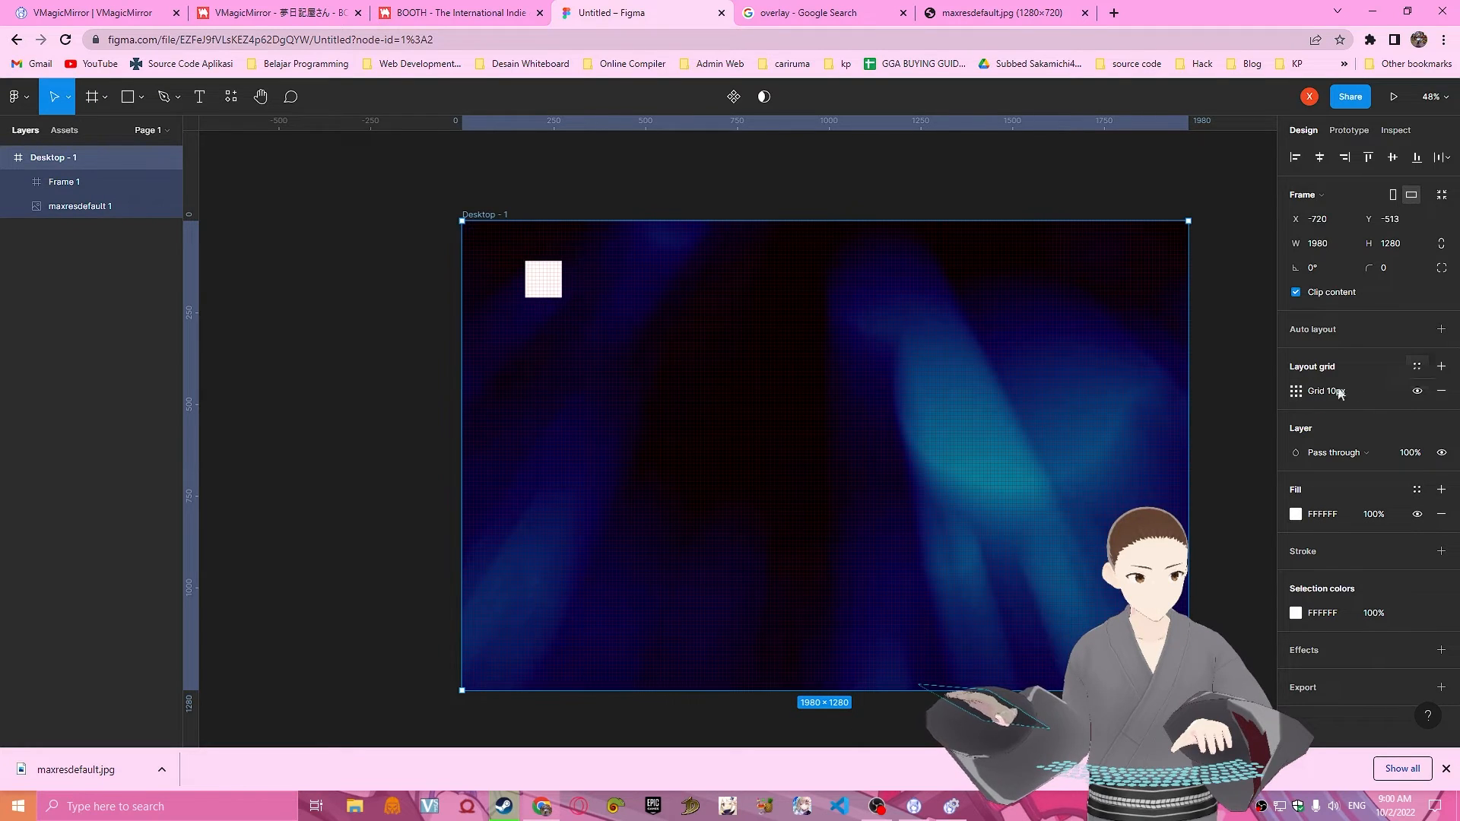
{"action": "left_click", "coordinate": [1296, 391]}
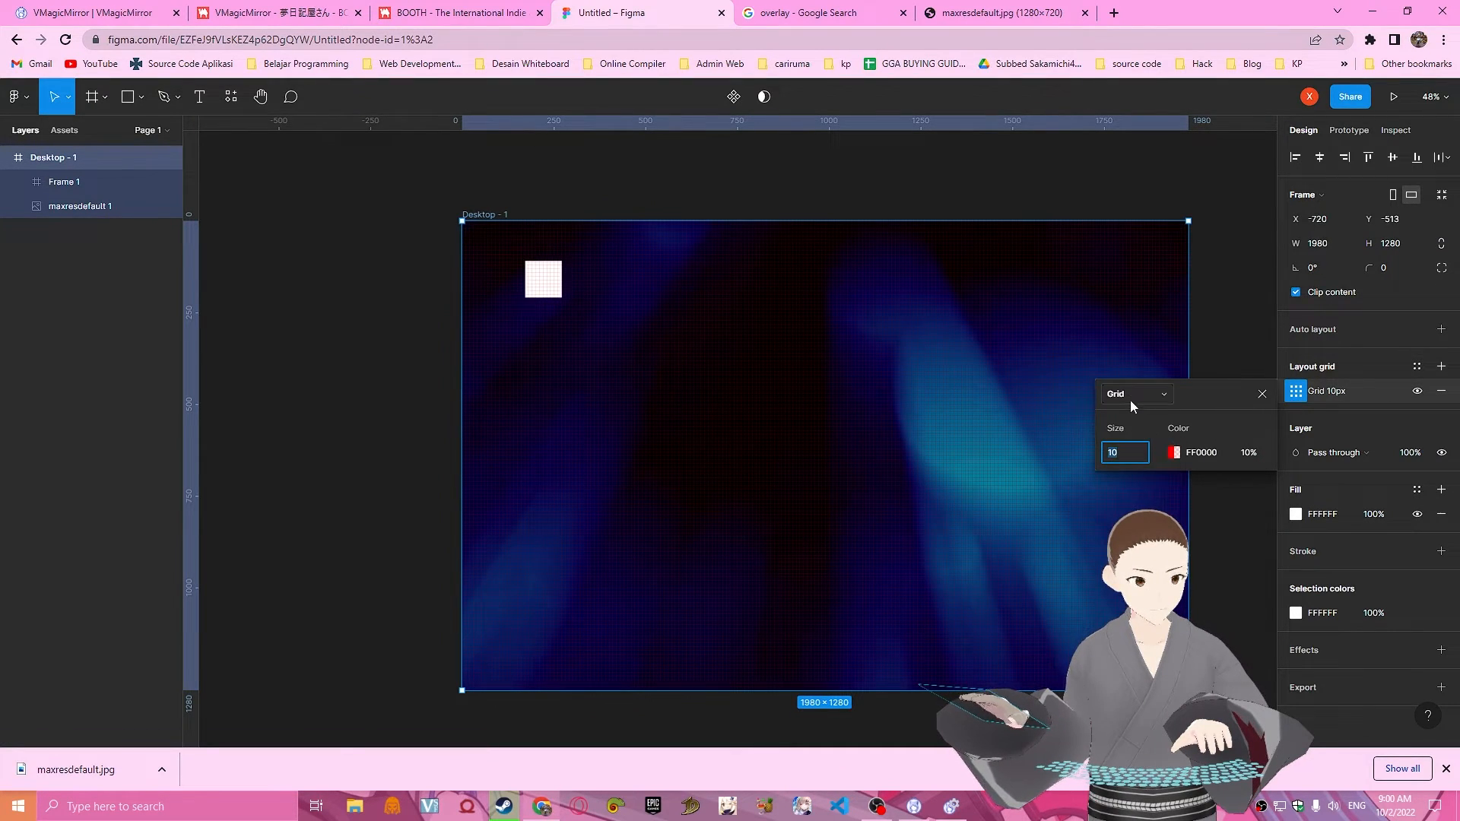
{"action": "left_click", "coordinate": [1130, 397]}
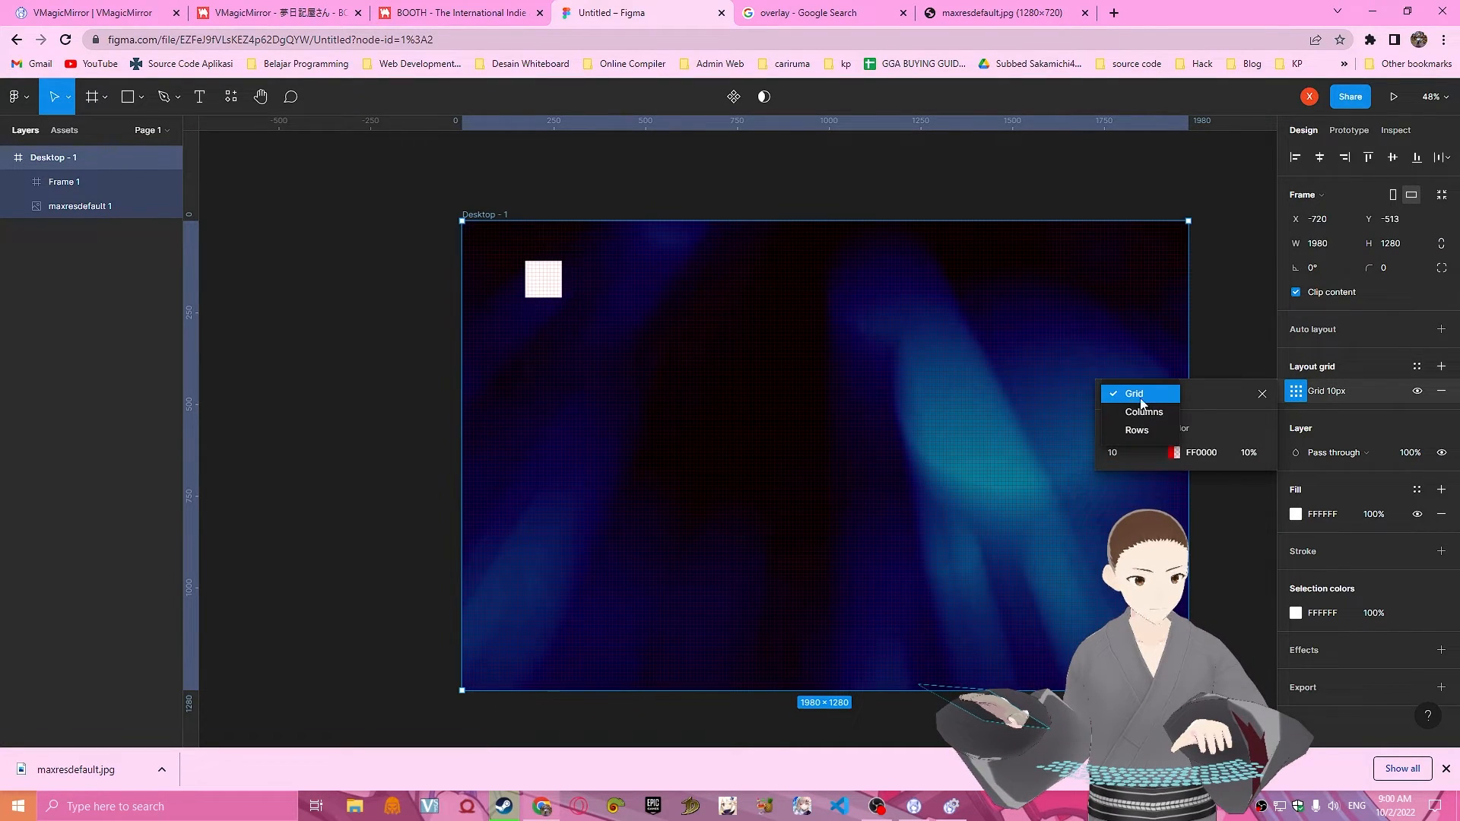
{"action": "left_click", "coordinate": [1173, 420]}
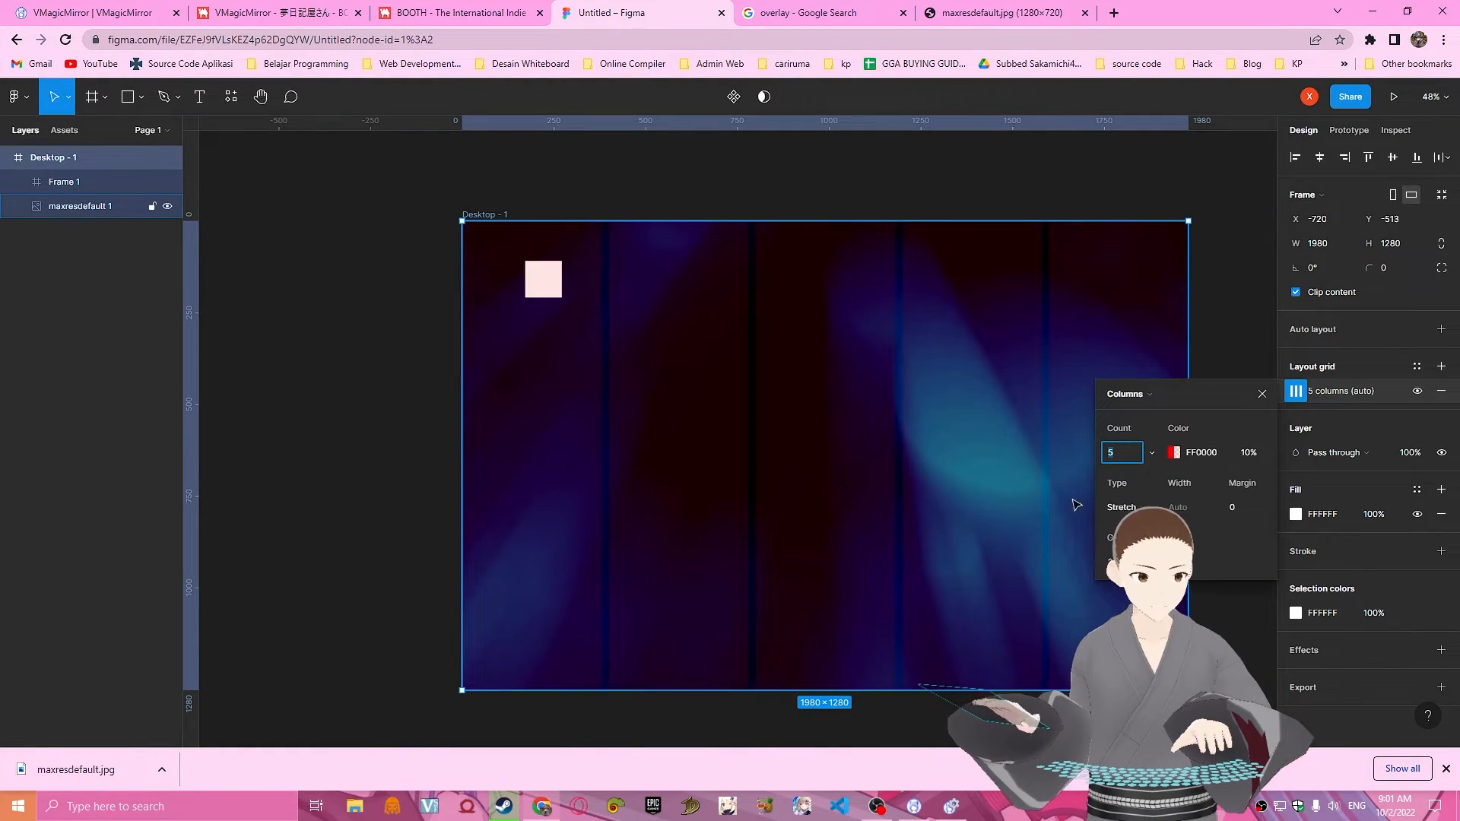
Try the Center type for the desktop frame's column grid, with a column width of 8.
{"action": "left_click", "coordinate": [1125, 507]}
{"action": "left_click", "coordinate": [1142, 491]}
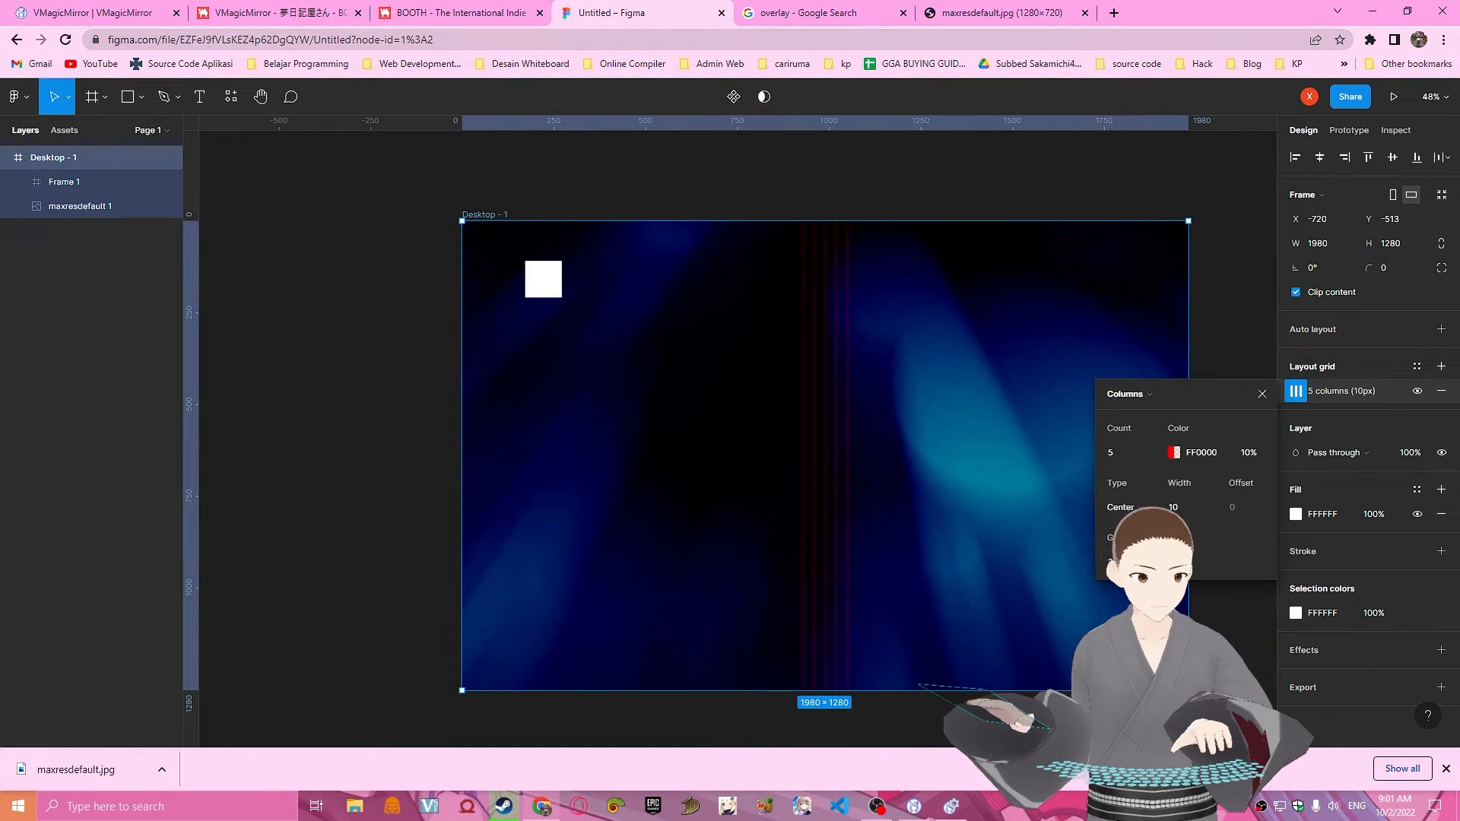
{"action": "left_click", "coordinate": [1186, 507]}
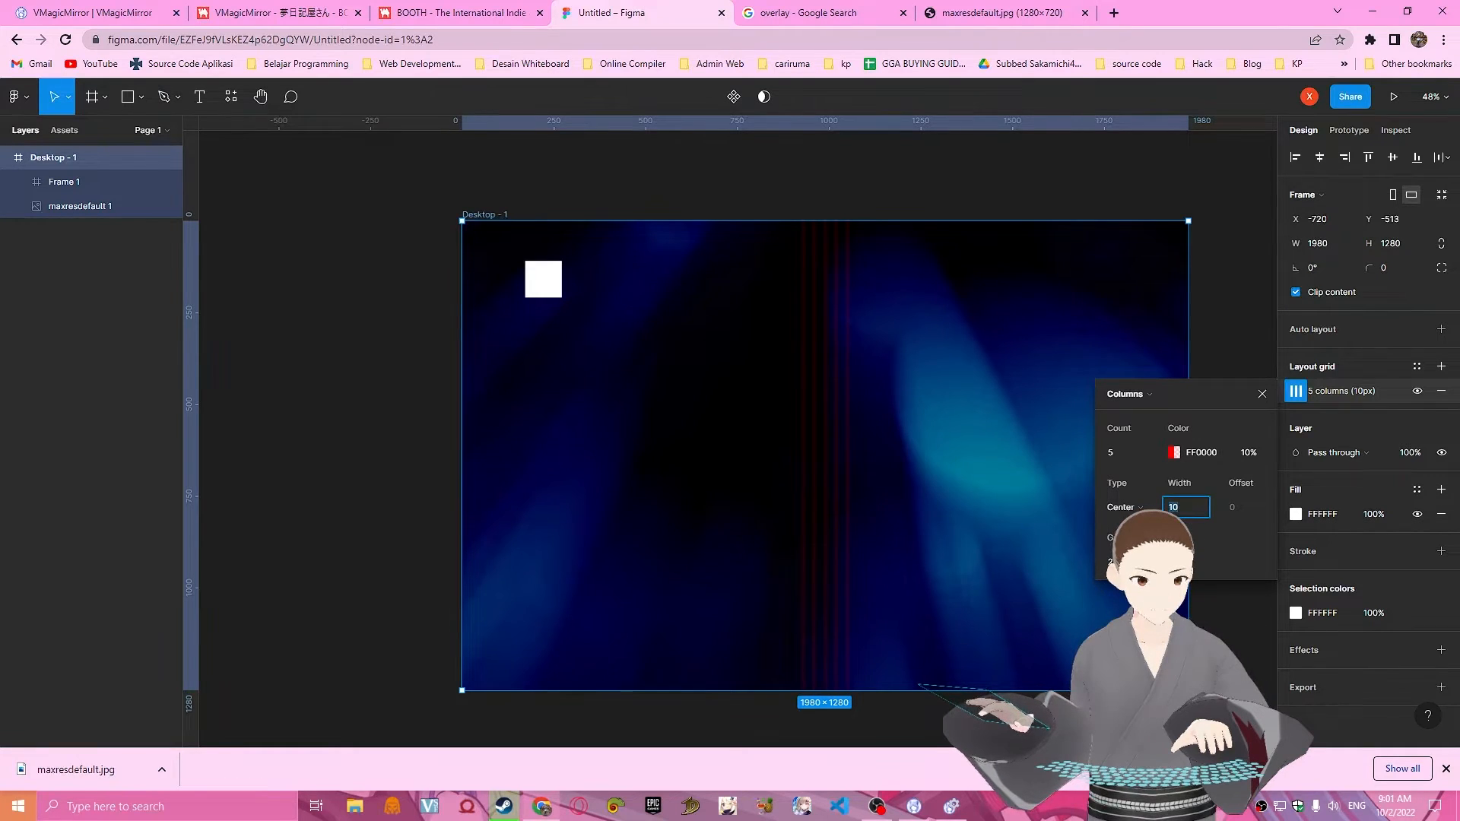
{"action": "type", "text": "8"}
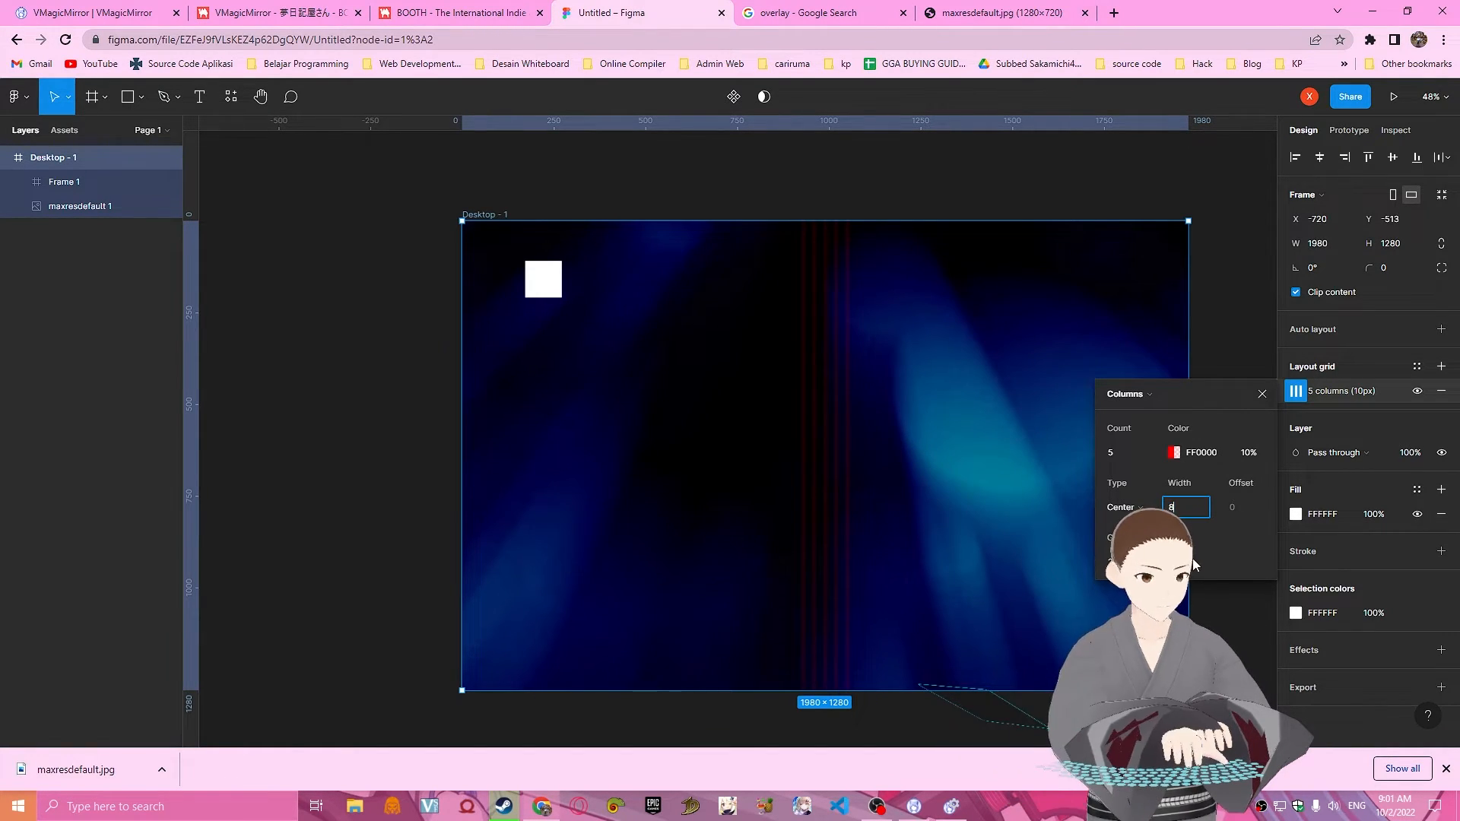
Set the column grid to 24 columns with the Stretch type and close its settings.
{"action": "left_click", "coordinate": [1129, 453]}
{"action": "type", "text": "24"}
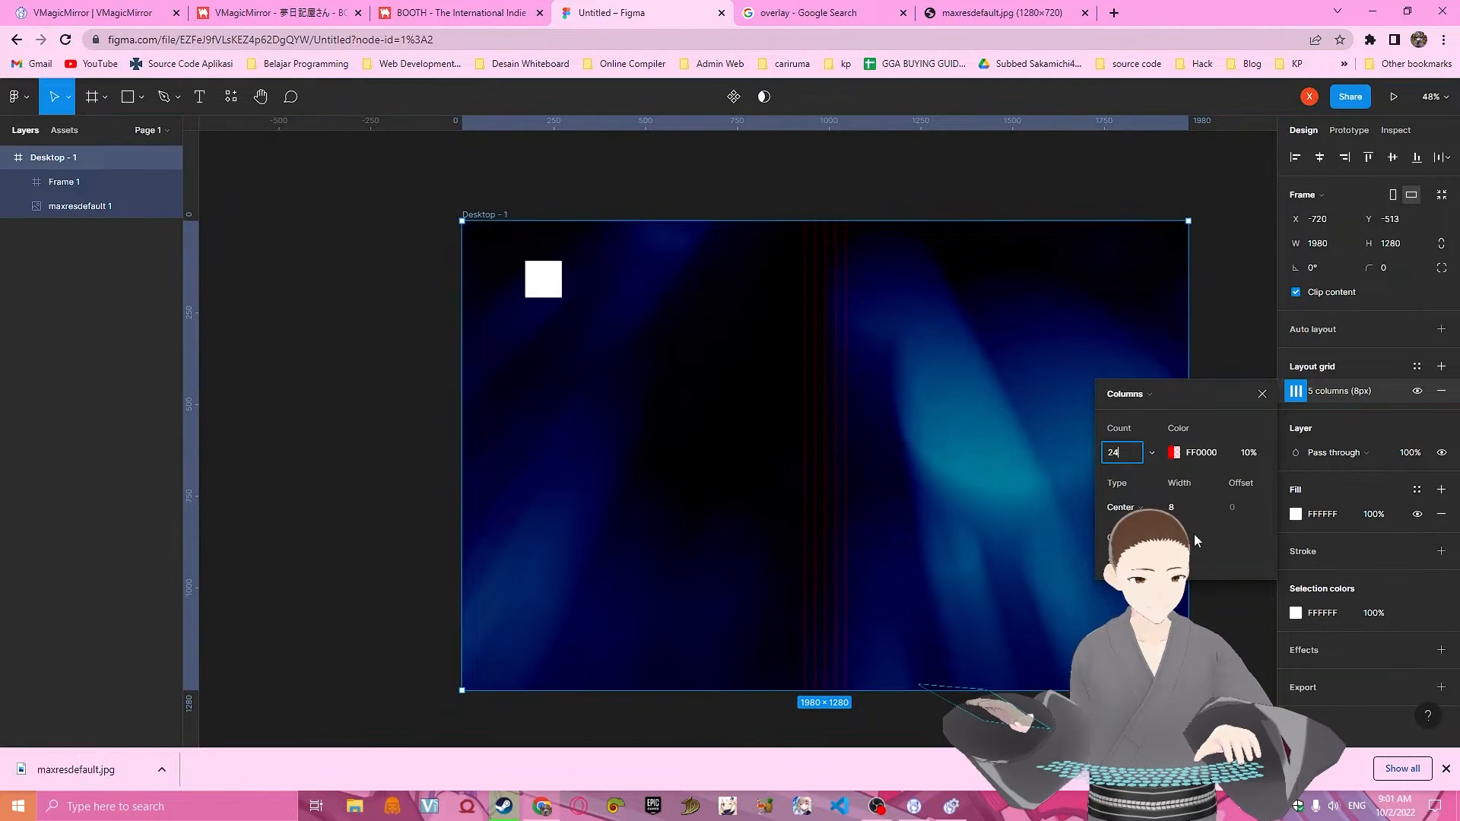
{"action": "key", "text": "Return"}
{"action": "left_click", "coordinate": [1121, 507]}
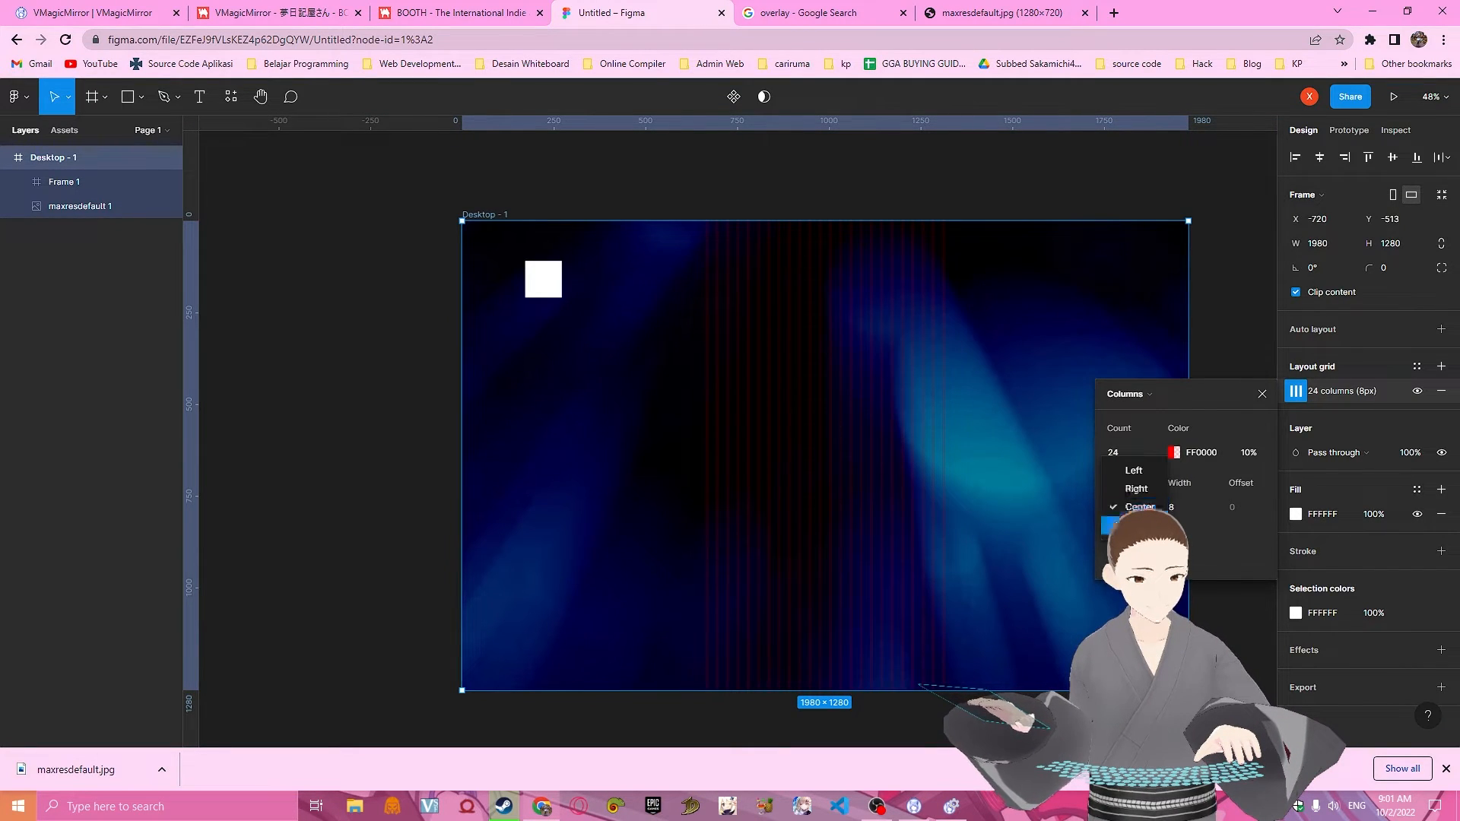
{"action": "left_click", "coordinate": [1124, 465]}
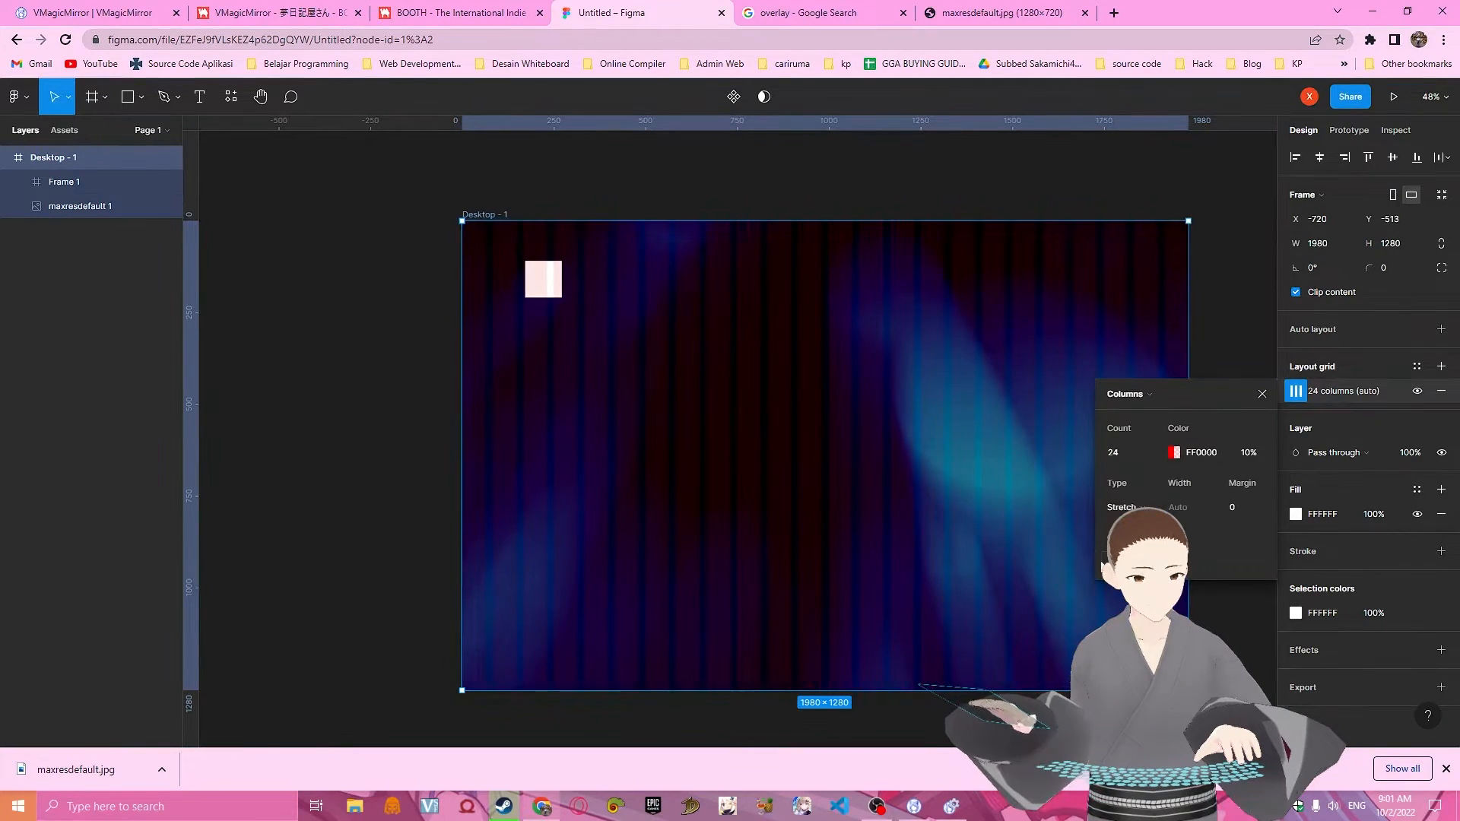
{"action": "left_click", "coordinate": [1262, 393]}
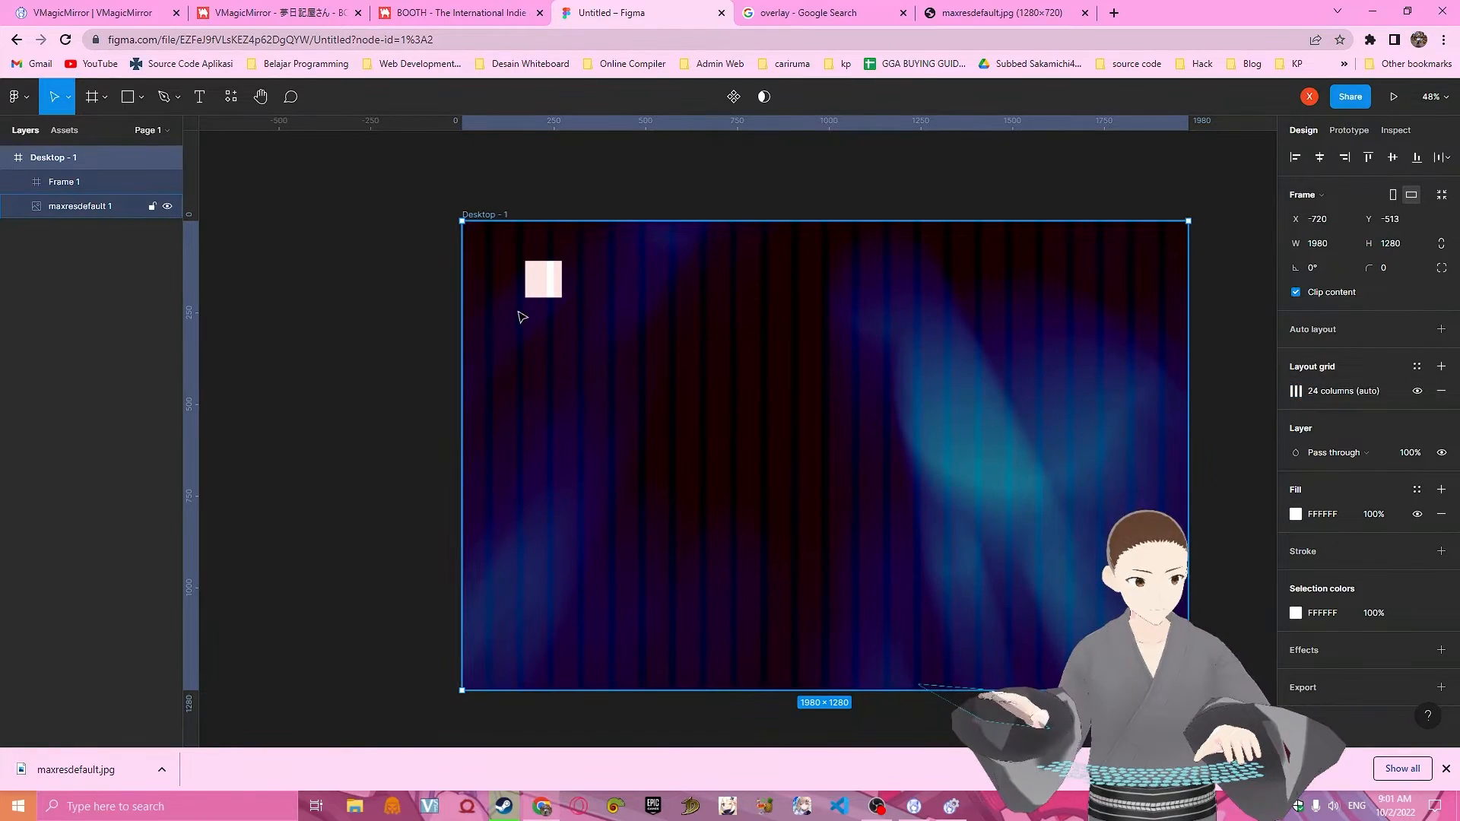
Move the white 100×100 frame closer to the desktop frame's upper-left corner, to about X 83, Y 80.
{"action": "scroll", "coordinate": [548, 321], "scroll_direction": "up", "scroll_amount": 1}
{"action": "left_click_drag", "start_coordinate": [555, 301], "coordinate": [530, 286]}
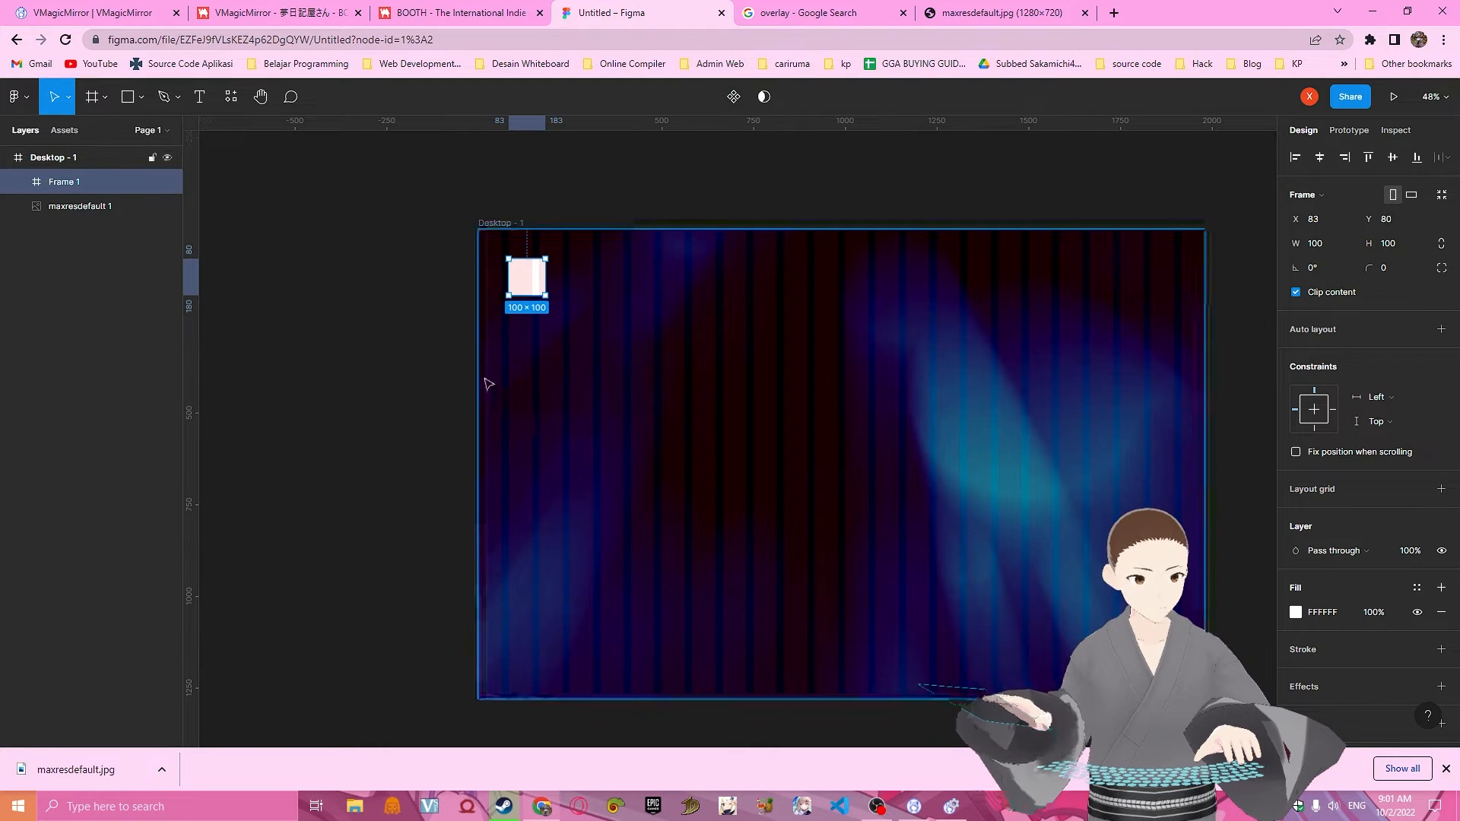
{"action": "scroll", "coordinate": [577, 303], "scroll_direction": "up", "scroll_amount": 3, "text": "ctrl"}
{"action": "scroll", "coordinate": [570, 320], "scroll_direction": "up", "scroll_amount": 1}
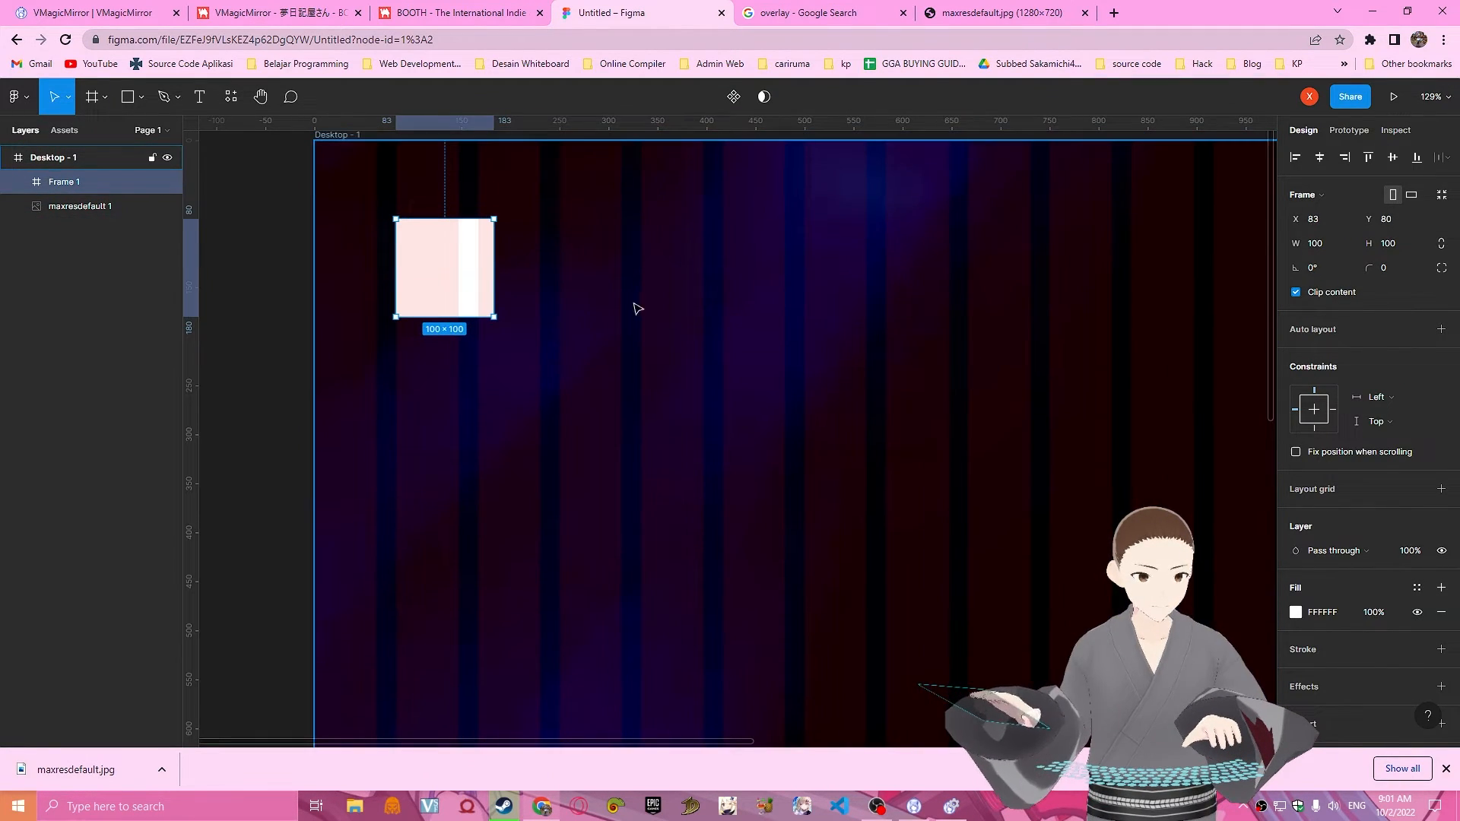
{"action": "scroll", "coordinate": [761, 303], "scroll_direction": "down", "scroll_amount": 2}
{"action": "scroll", "coordinate": [791, 306], "scroll_direction": "up", "scroll_amount": 2}
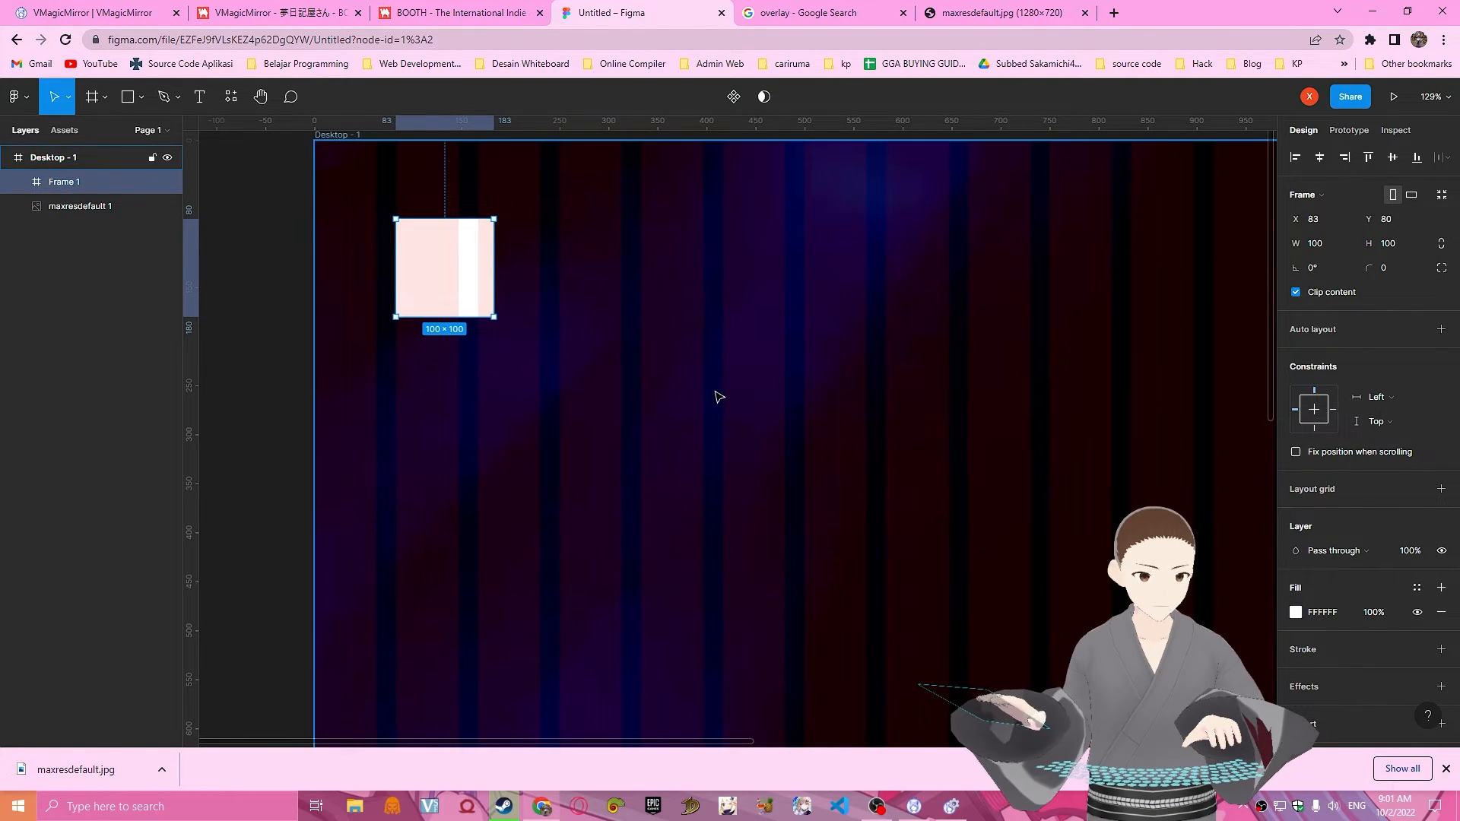
Recolor the desktop frame's column grid to yellow-green CCFF00 at 51% opacity and close its settings.
{"action": "key", "text": "Escape"}
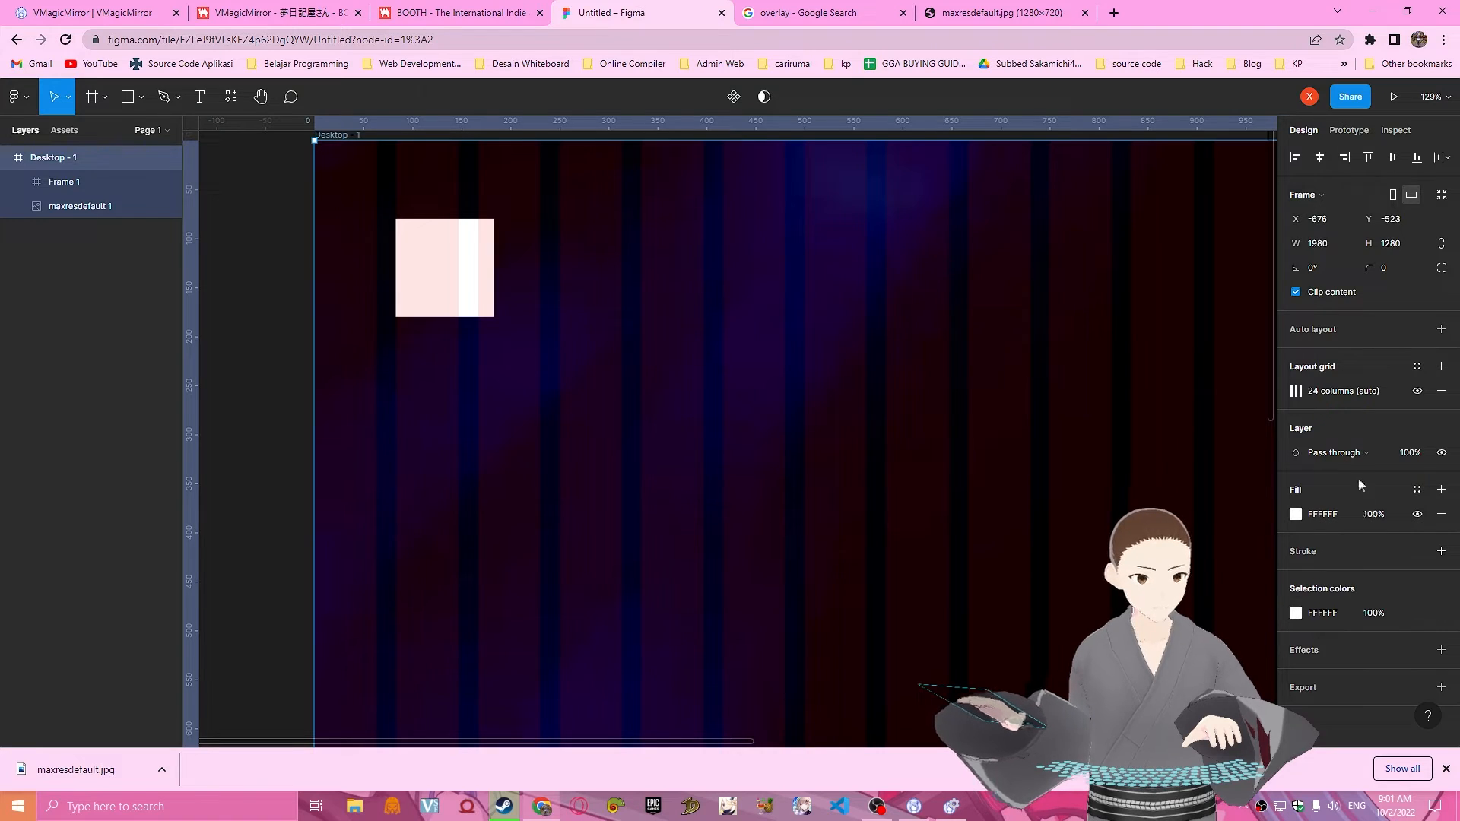
{"action": "left_click", "coordinate": [1295, 391]}
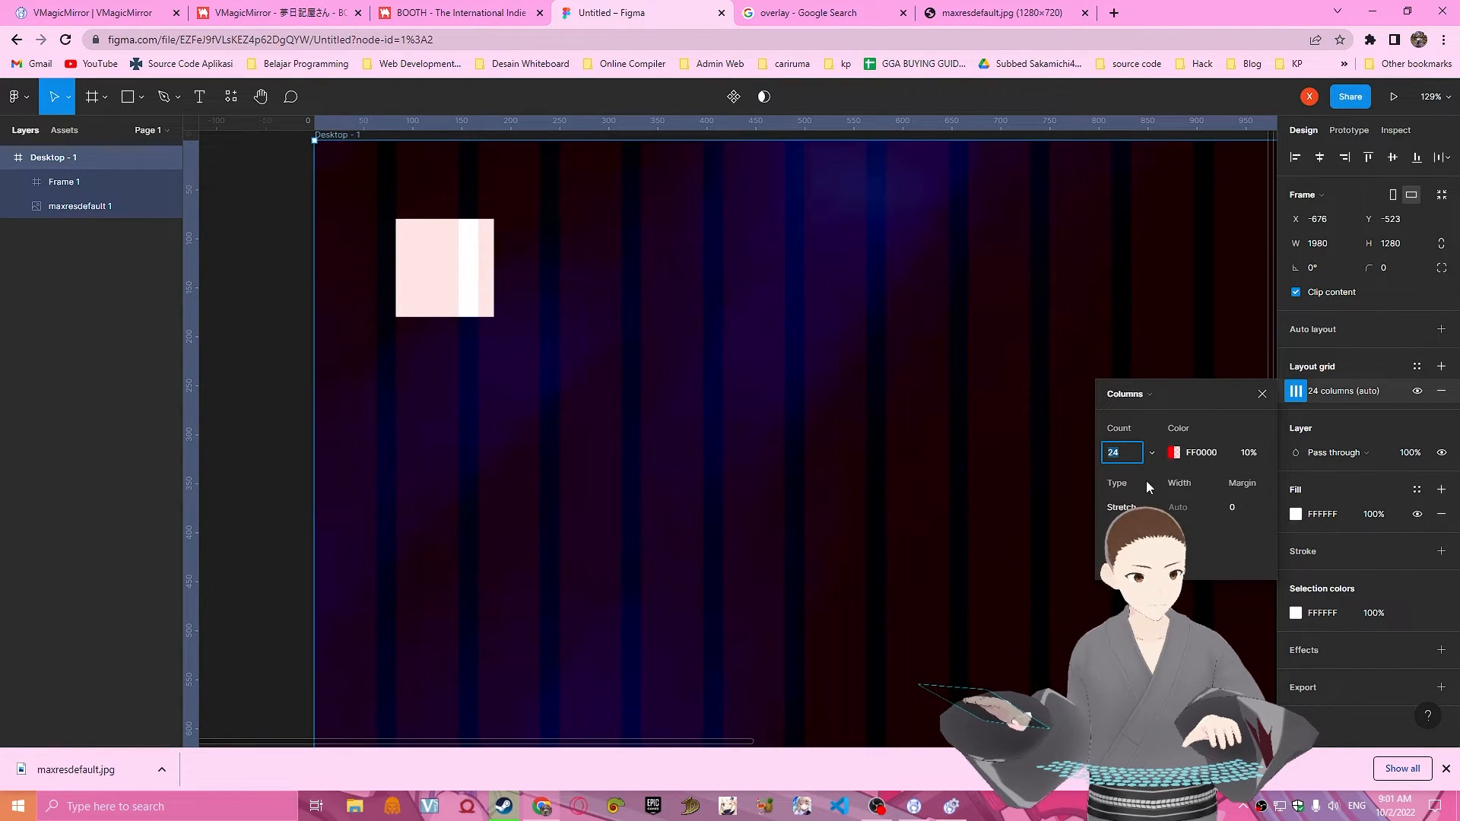
{"action": "left_click", "coordinate": [1175, 452]}
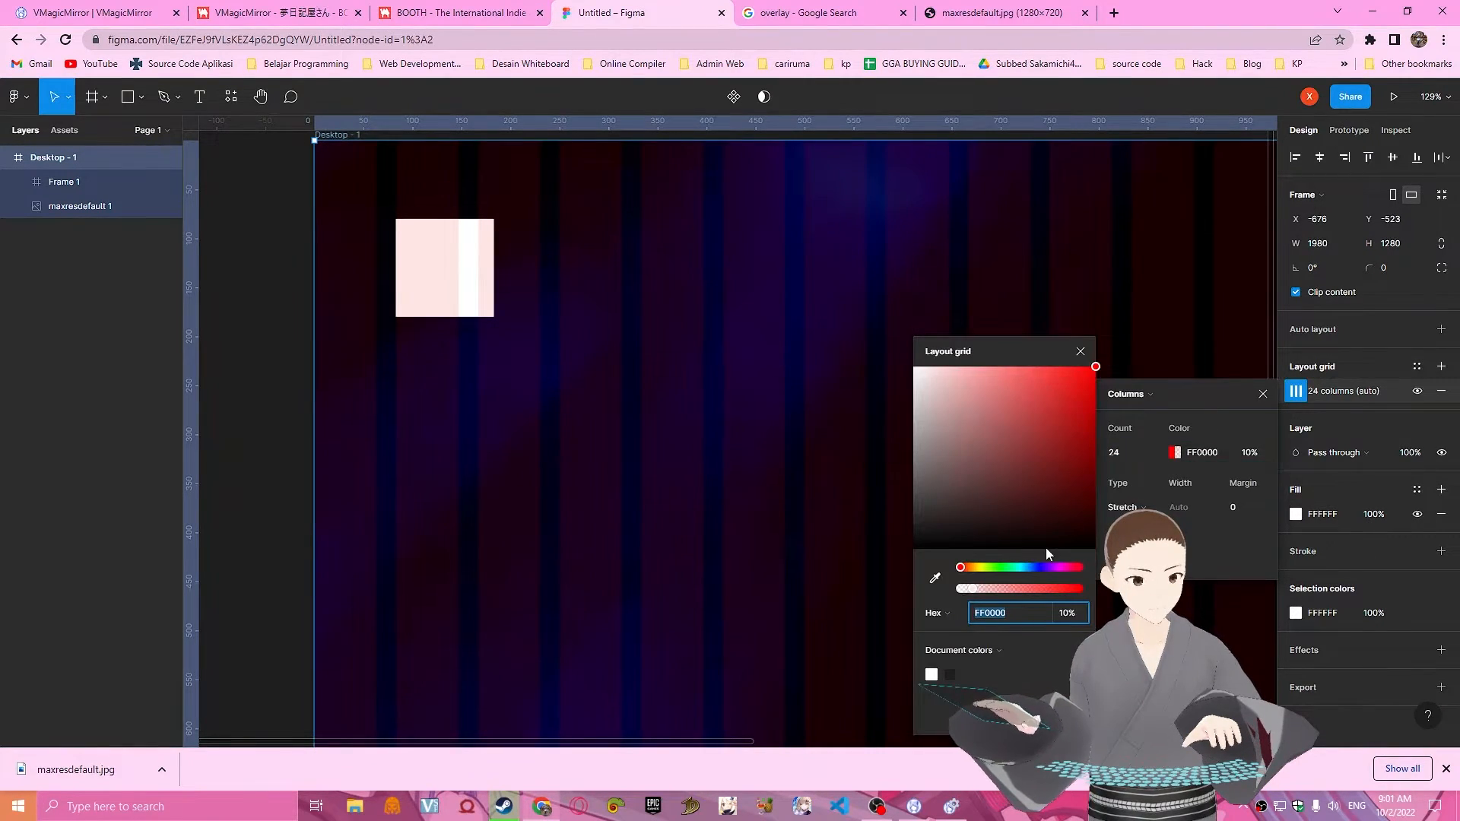
{"action": "left_click_drag", "start_coordinate": [1040, 567], "coordinate": [1021, 596]}
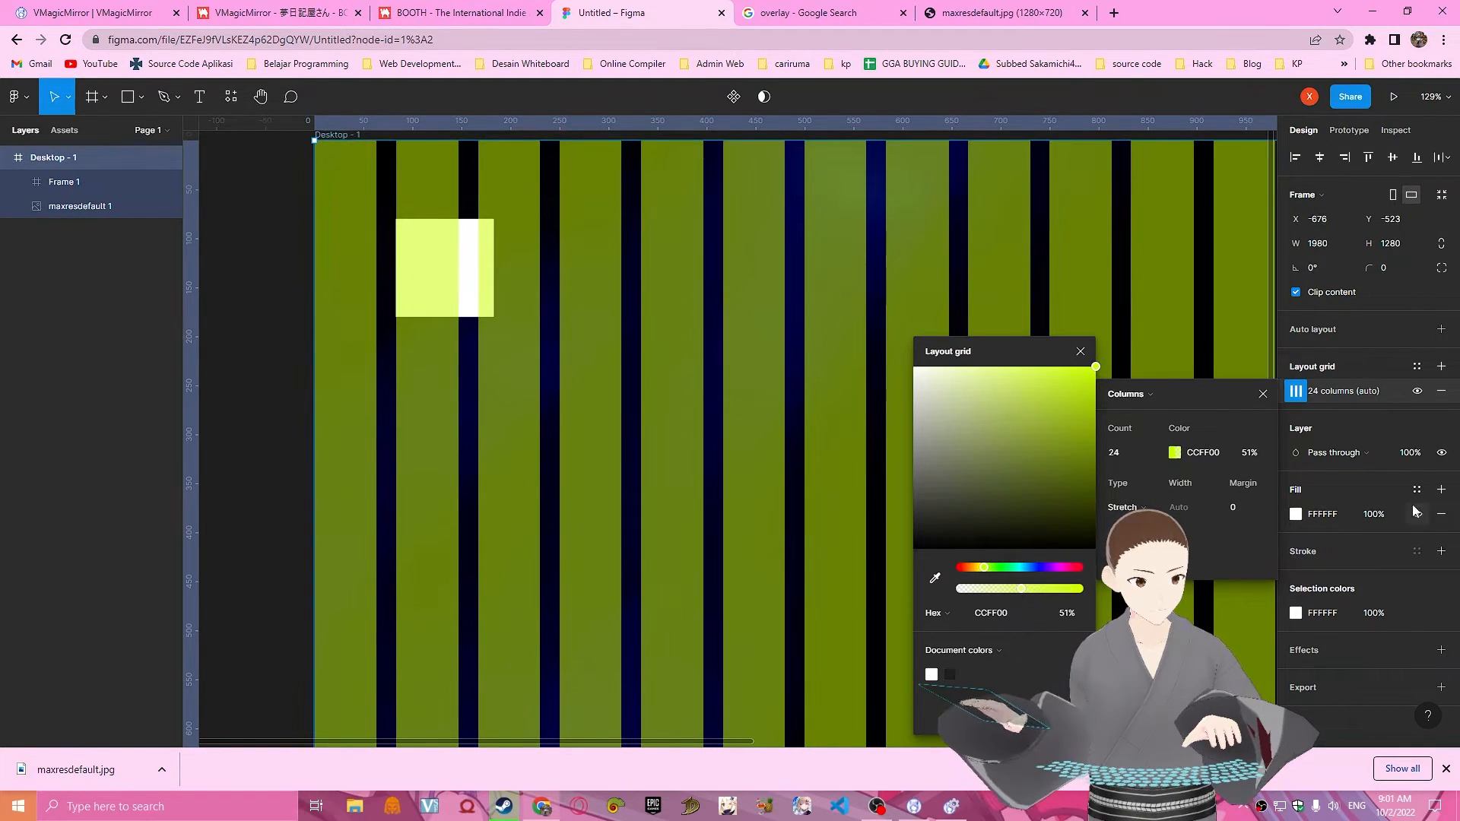
{"action": "left_click", "coordinate": [1296, 391]}
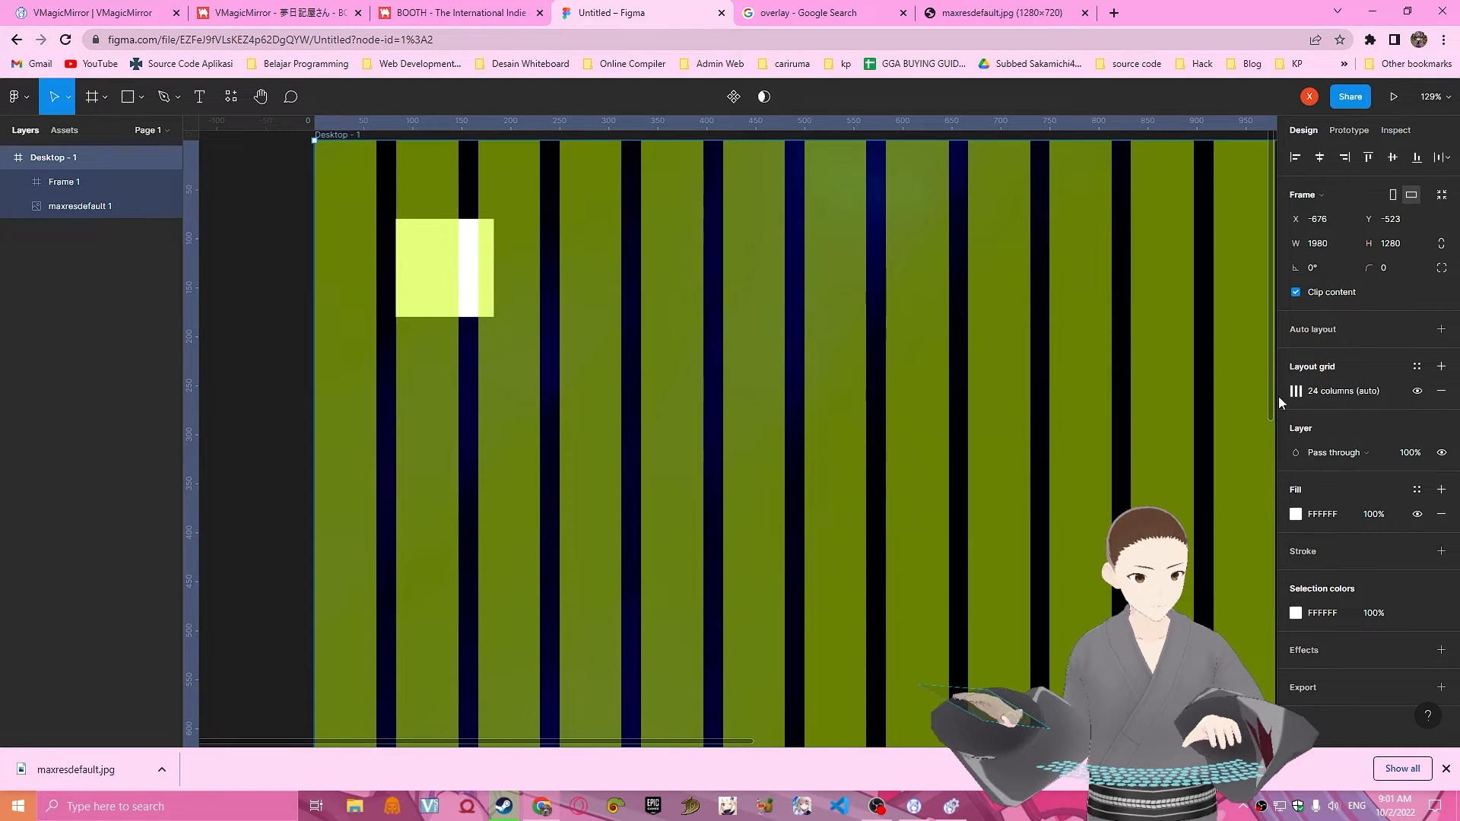
Hide and show the column grid again, and examine how the columns divide the whole desktop frame.
{"action": "left_click", "coordinate": [1418, 392]}
{"action": "left_click", "coordinate": [1417, 392]}
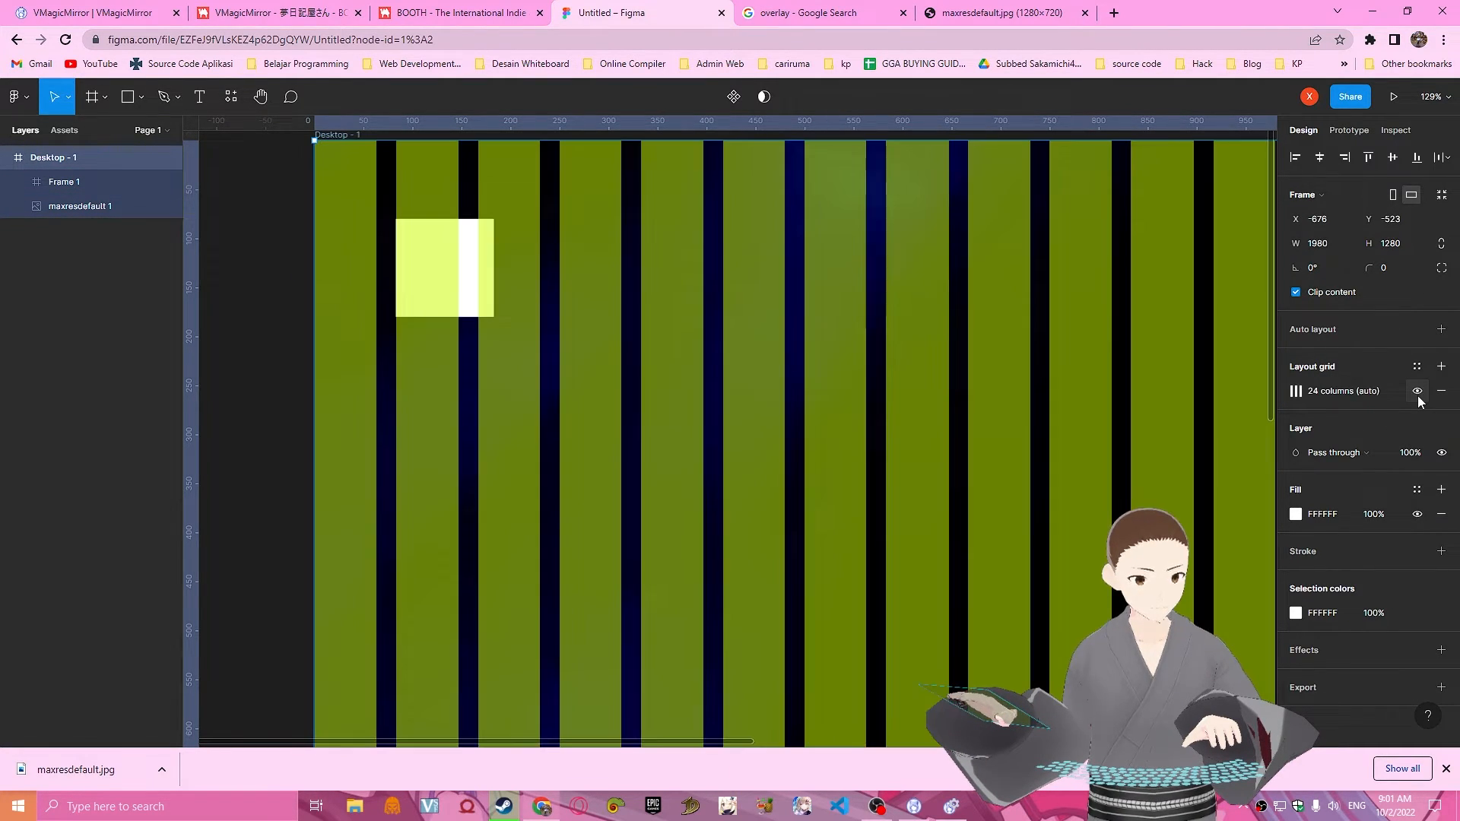
{"action": "scroll", "coordinate": [682, 374], "scroll_direction": "down", "scroll_amount": 3, "text": "ctrl"}
{"action": "scroll", "coordinate": [682, 374], "scroll_direction": "down", "scroll_amount": 3, "text": "ctrl"}
{"action": "scroll", "coordinate": [1062, 413], "scroll_direction": "down", "scroll_amount": 2}
{"action": "scroll", "coordinate": [1015, 381], "scroll_direction": "up", "scroll_amount": 2}
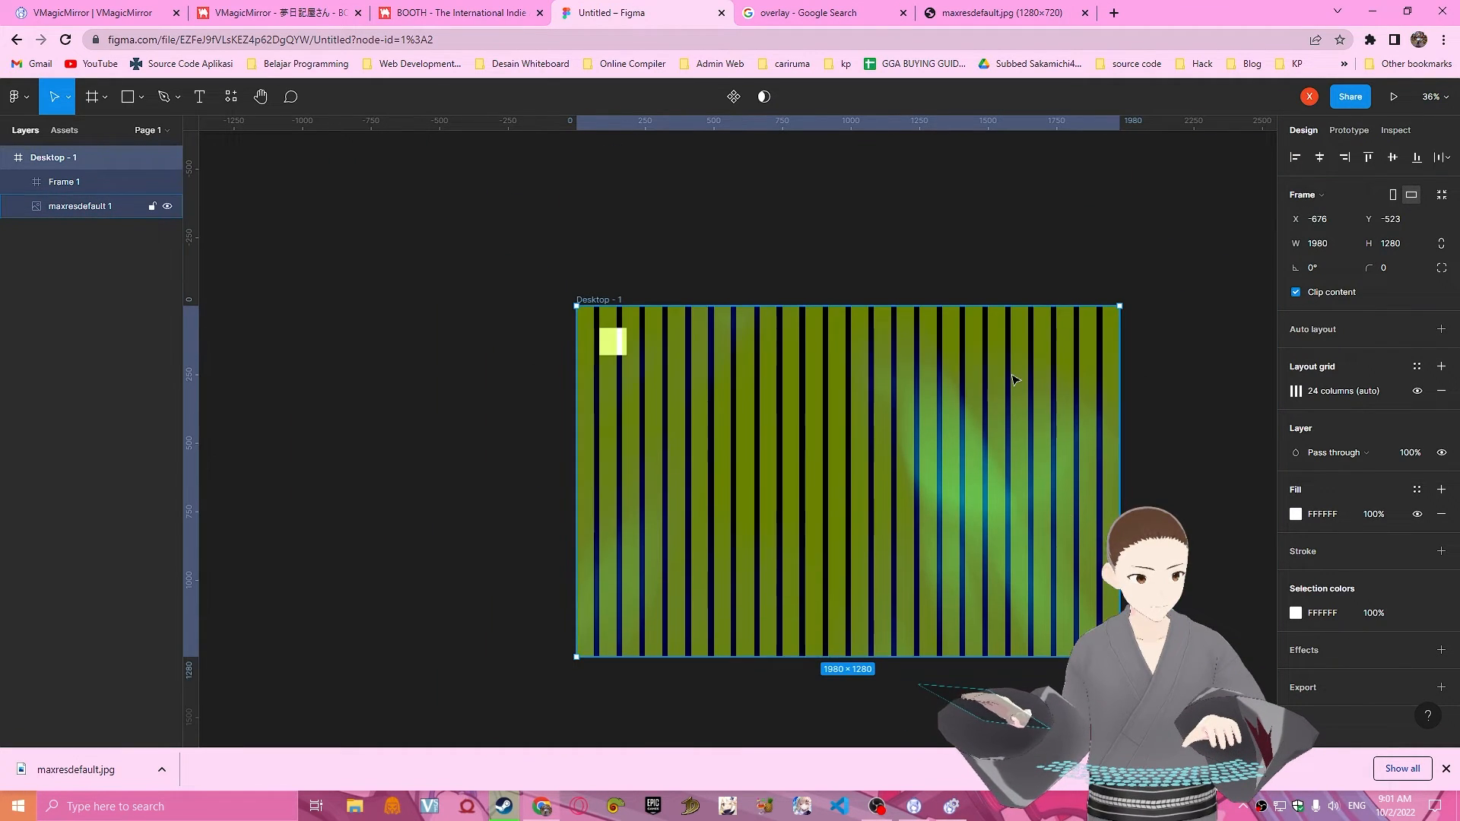
{"action": "scroll", "coordinate": [868, 373], "scroll_direction": "up", "scroll_amount": 1, "text": "ctrl"}
{"action": "scroll", "coordinate": [869, 372], "scroll_direction": "up", "scroll_amount": 2, "text": "ctrl"}
{"action": "scroll", "coordinate": [609, 382], "scroll_direction": "down", "scroll_amount": 2}
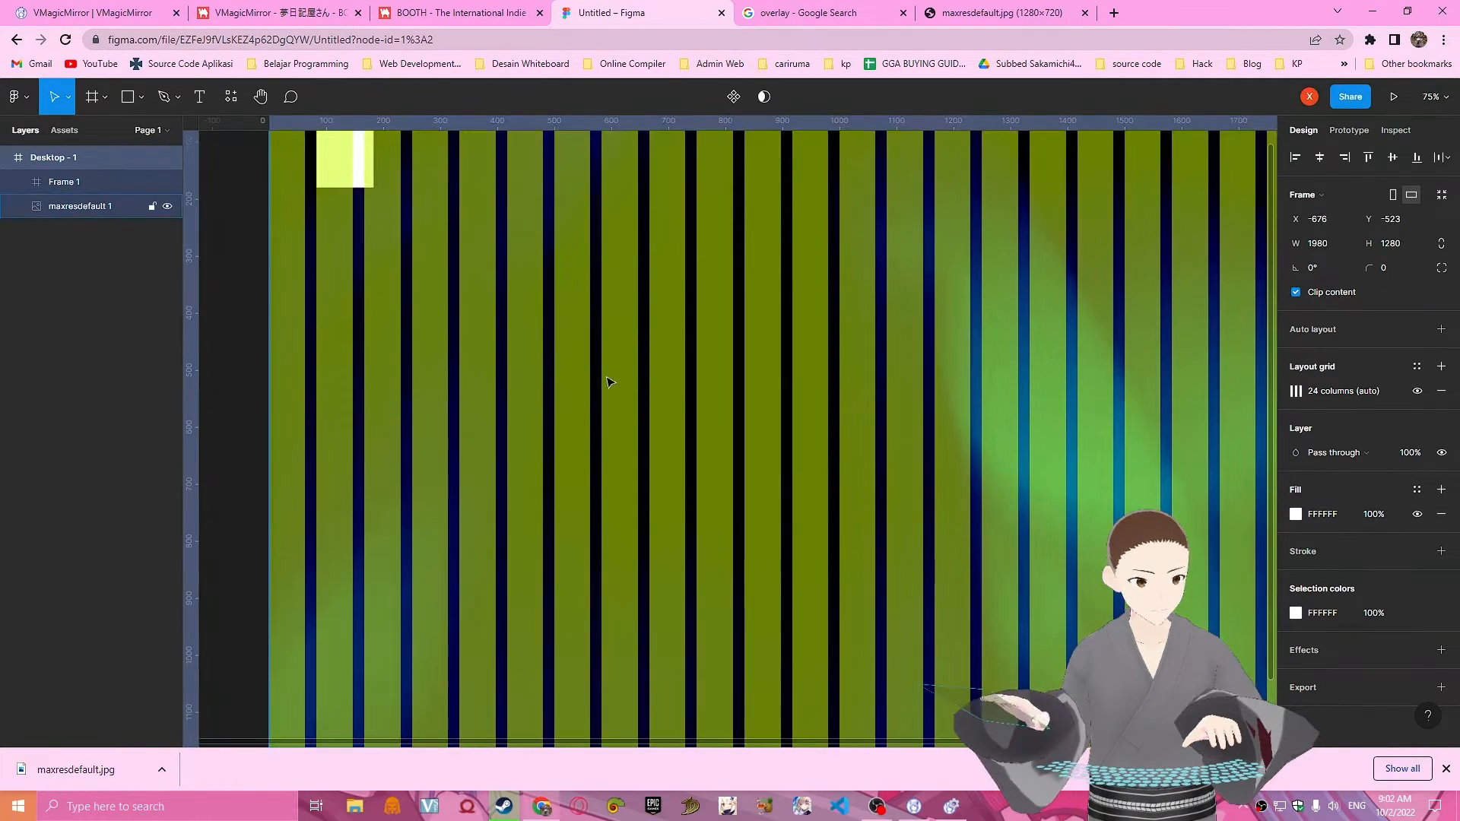
{"action": "scroll", "coordinate": [597, 401], "scroll_direction": "up", "scroll_amount": 1}
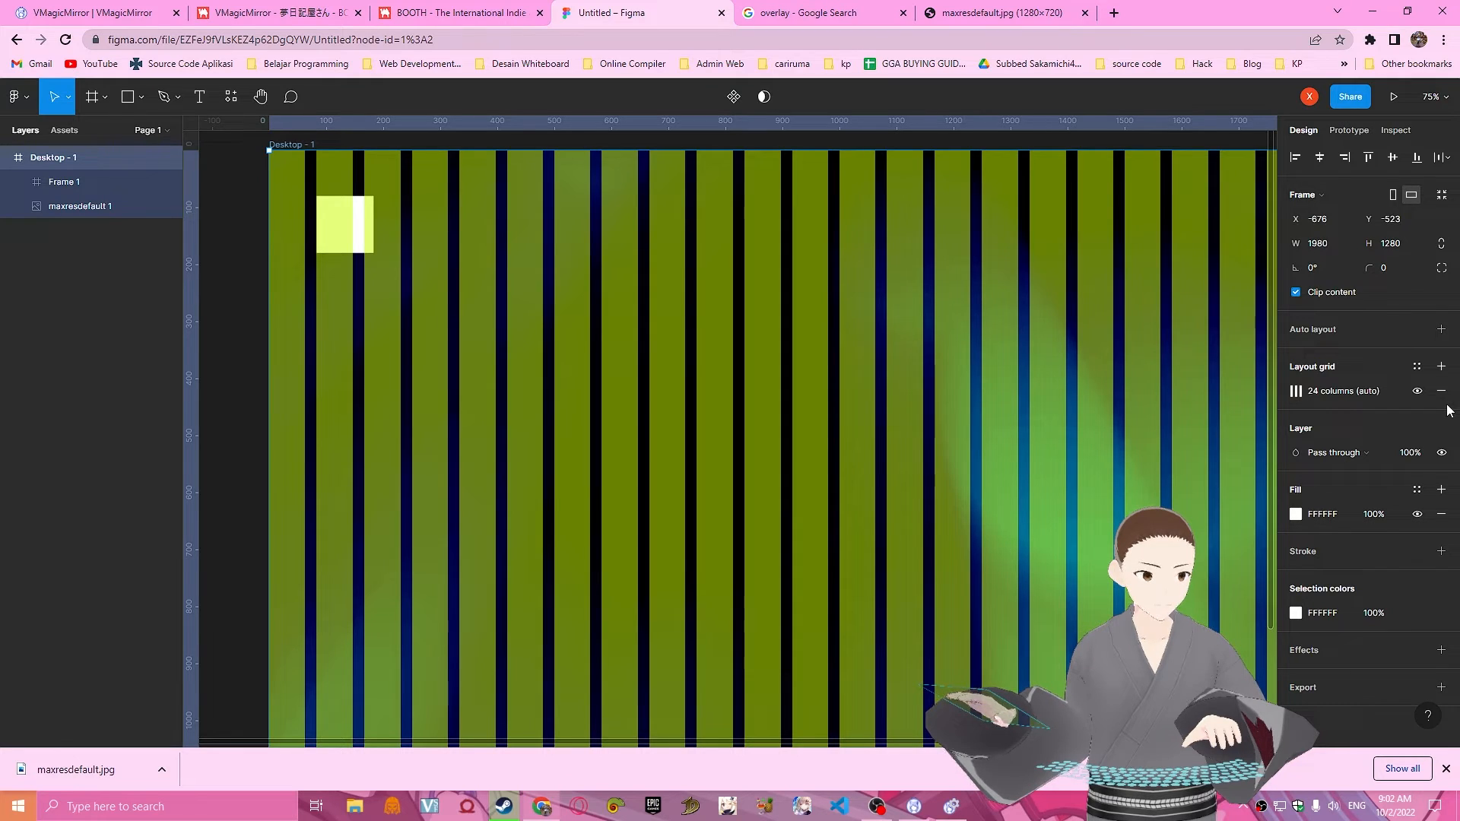
Add a second layout grid to the desktop frame and change it to rows.
{"action": "left_click", "coordinate": [1439, 366]}
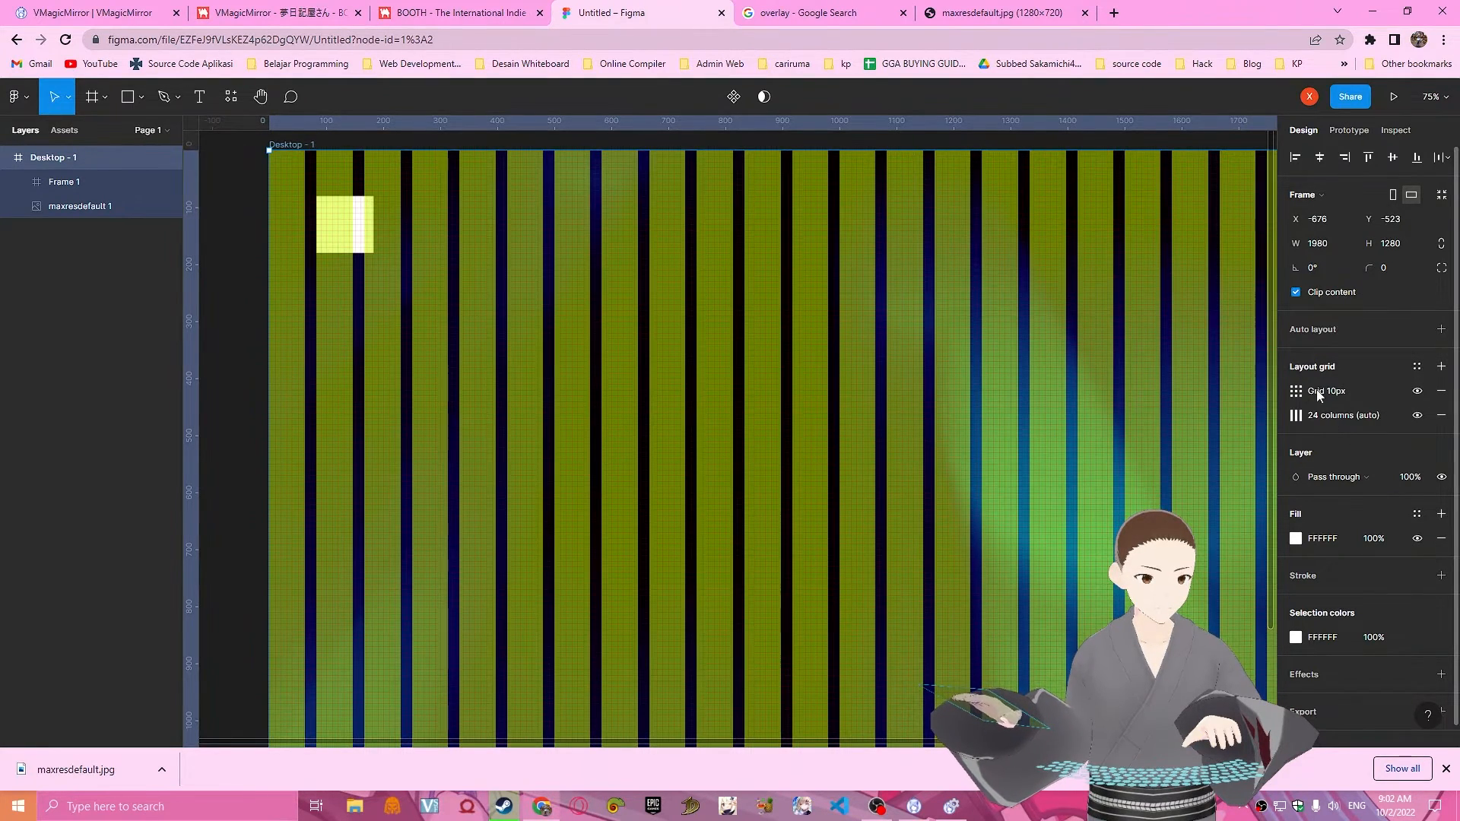
{"action": "left_click", "coordinate": [1297, 392]}
{"action": "left_click", "coordinate": [1137, 394]}
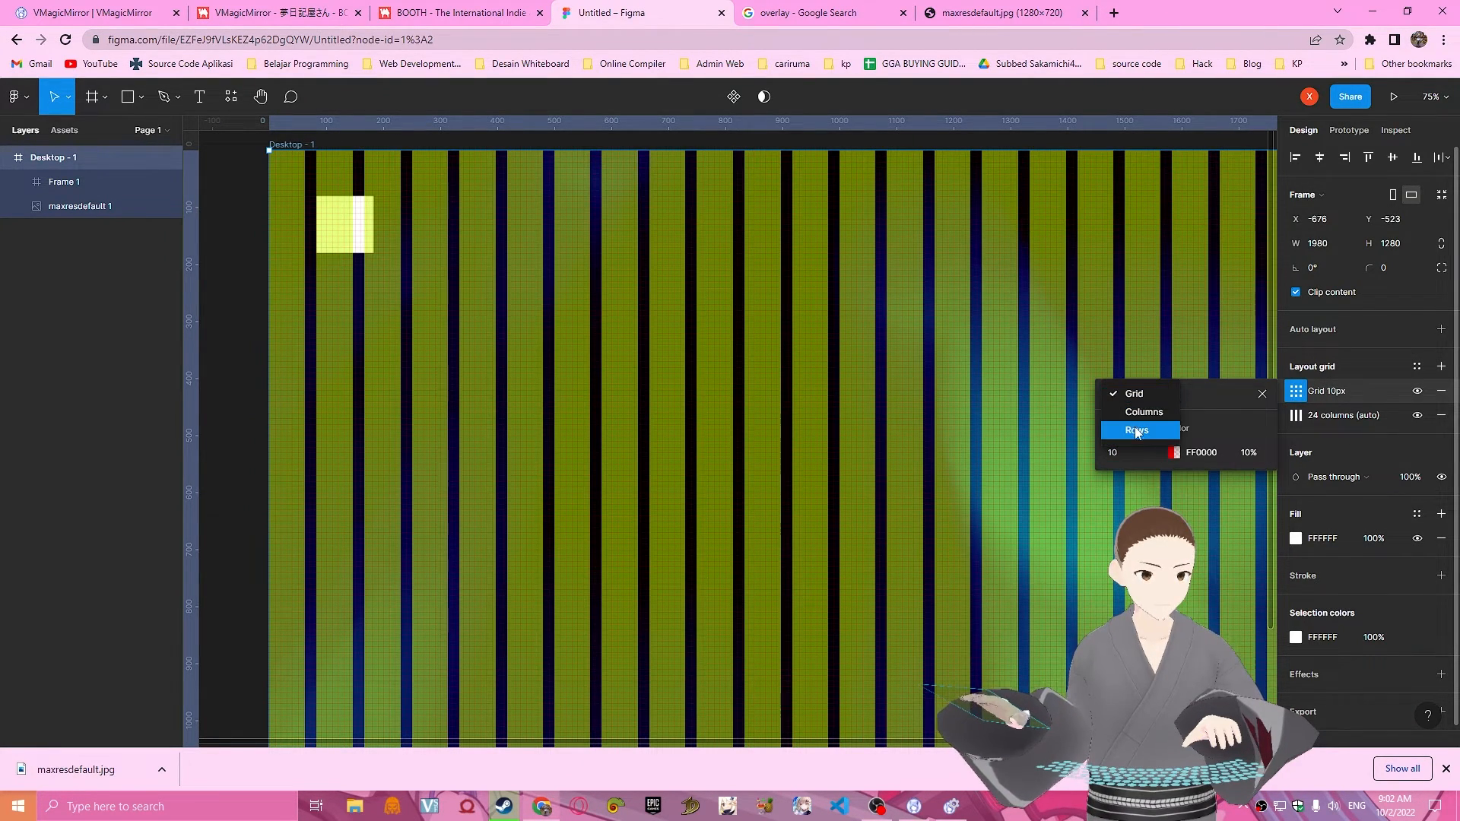
{"action": "left_click", "coordinate": [1125, 427]}
{"action": "left_click", "coordinate": [1133, 456]}
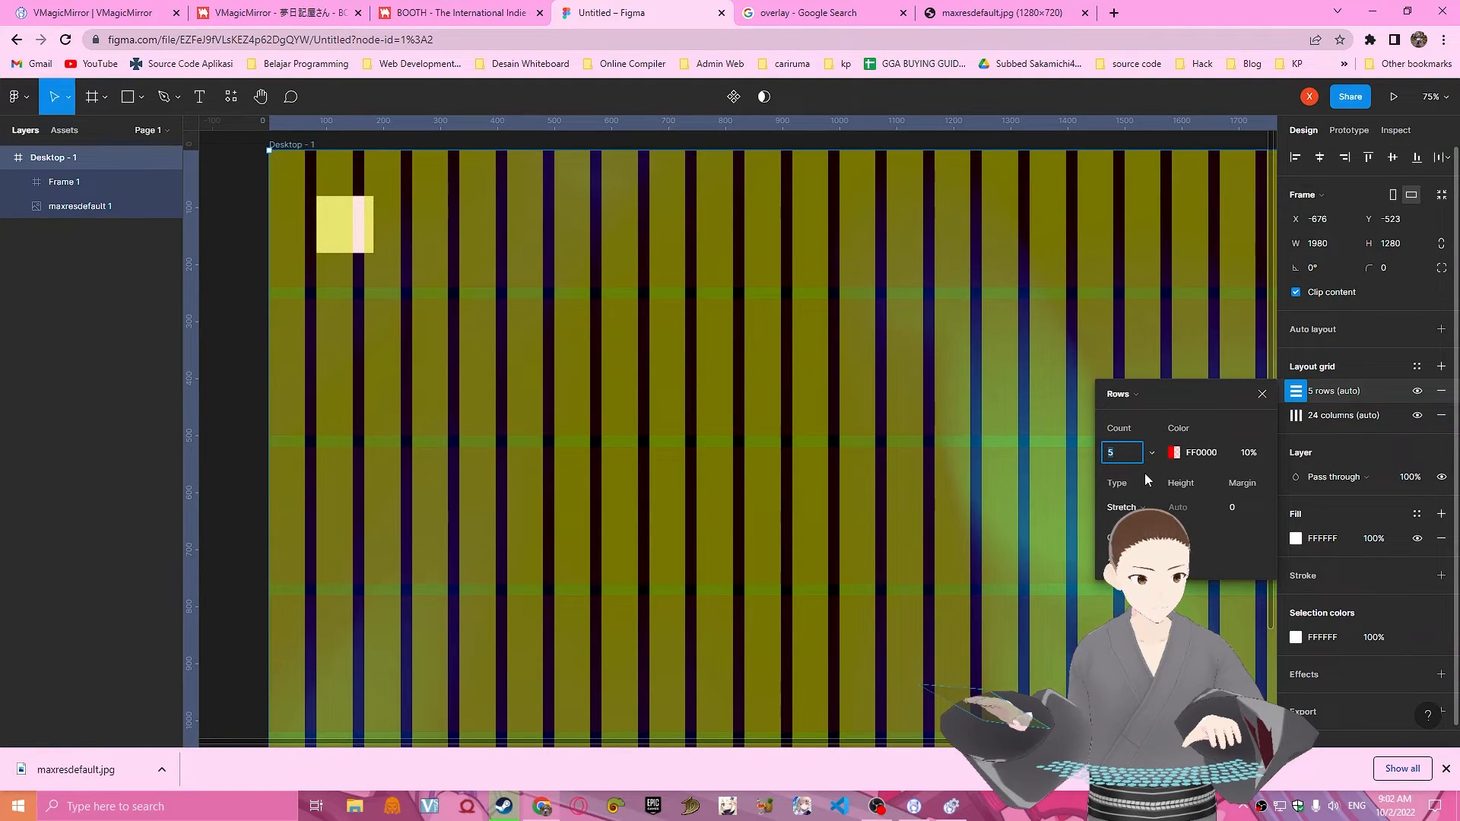
Set the row grid to 800 rows with the Center type and close its settings.
{"action": "type", "text": "800"}
{"action": "key", "text": "Return"}
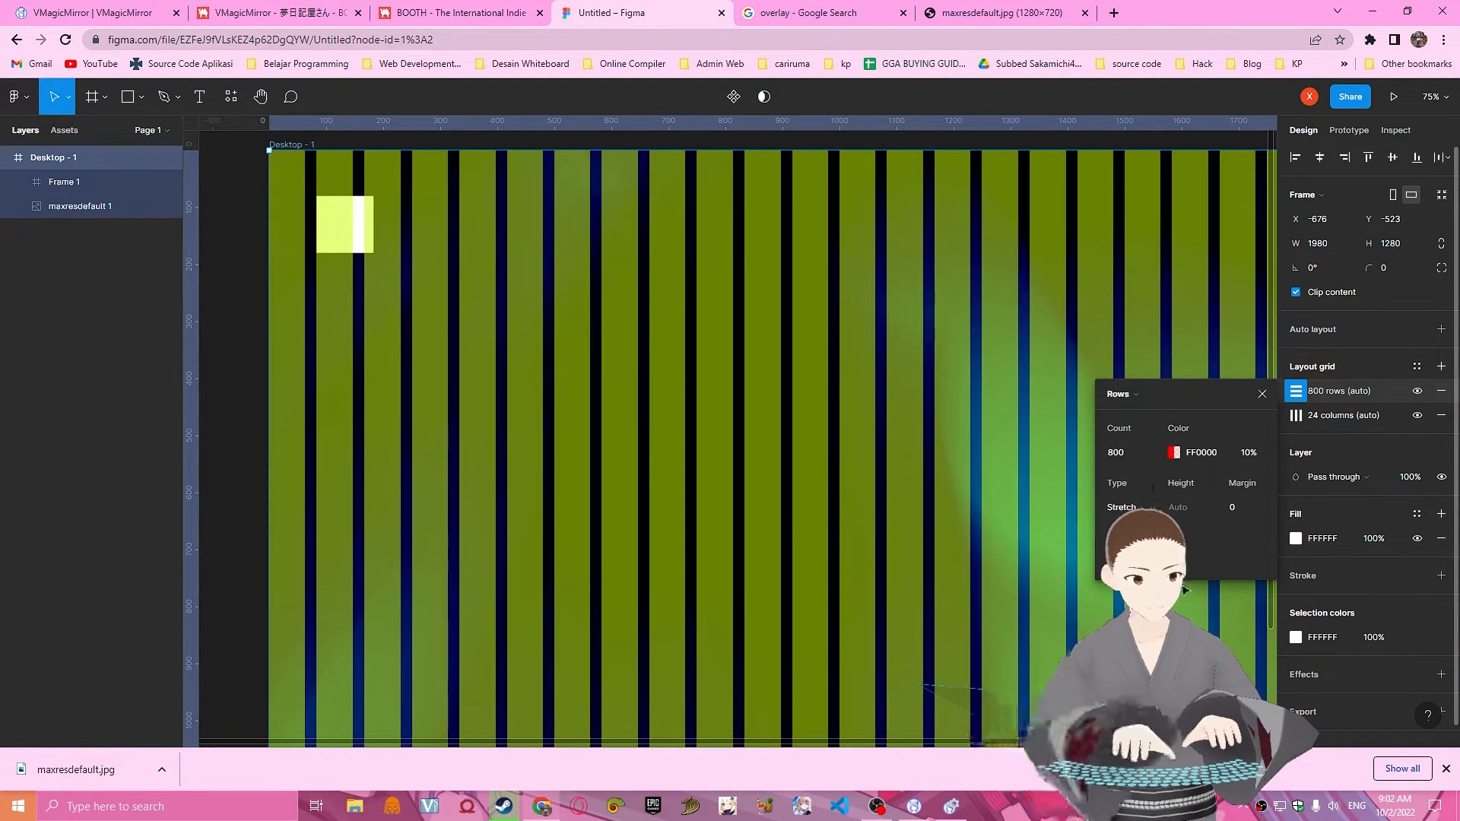
{"action": "left_click", "coordinate": [1128, 507]}
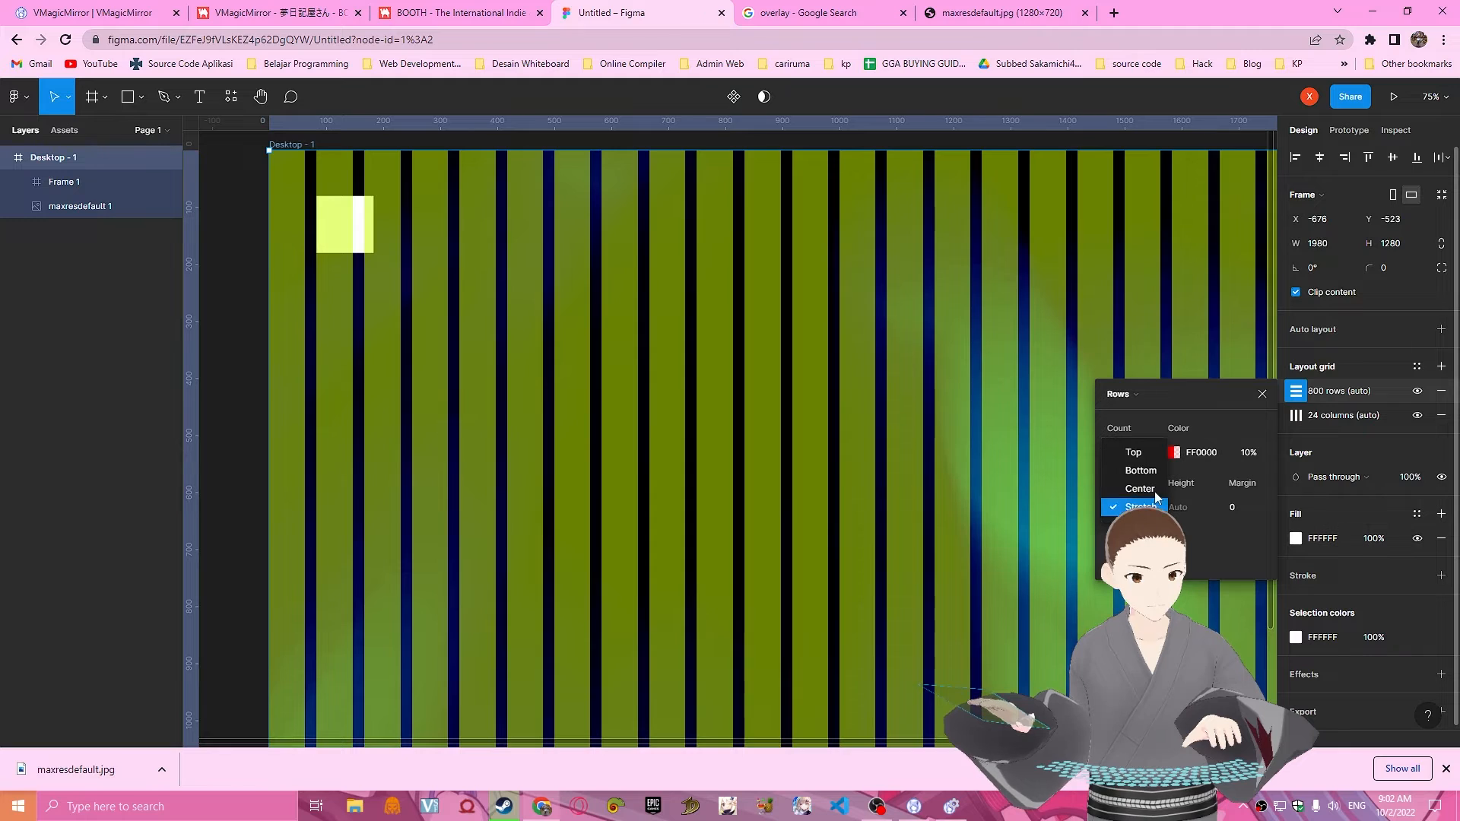
{"action": "left_click", "coordinate": [1125, 488]}
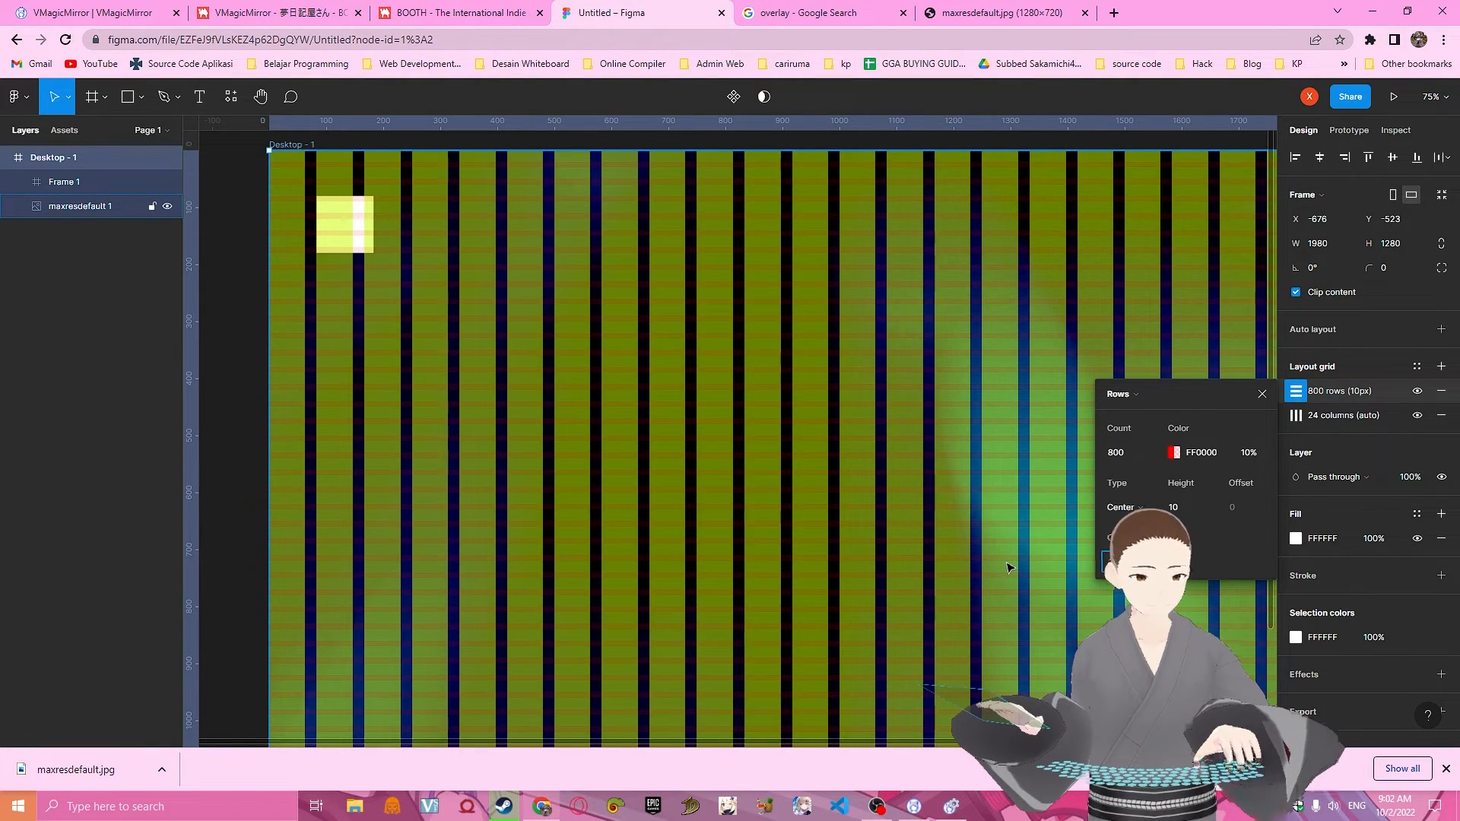
{"action": "left_click", "coordinate": [1262, 395]}
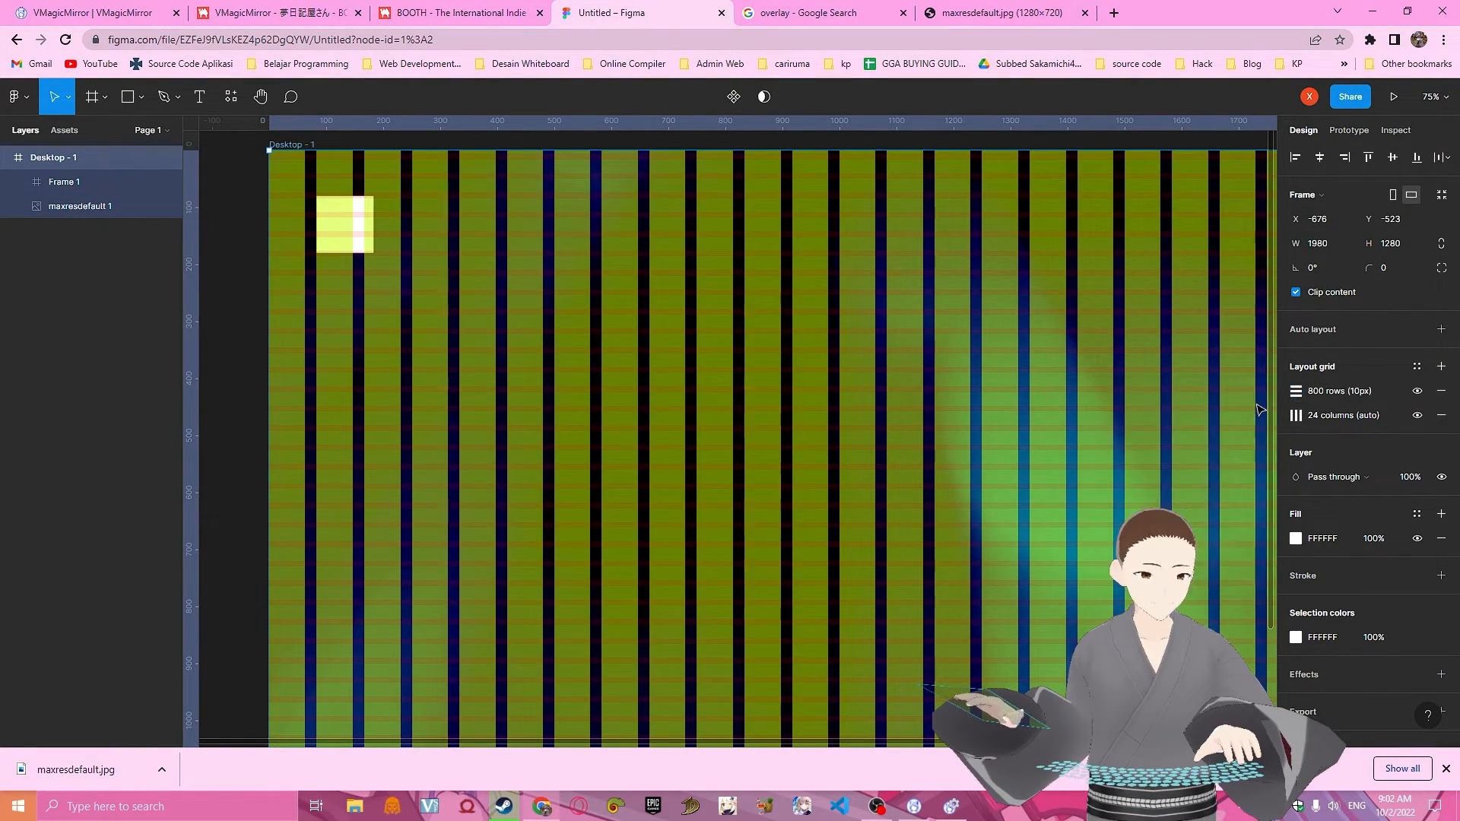
Resize the small white frame inside the desktop frame to a width of 1280 and a height of 720.
{"action": "scroll", "coordinate": [559, 322], "scroll_direction": "down", "scroll_amount": 1}
{"action": "left_click", "coordinate": [352, 198]}
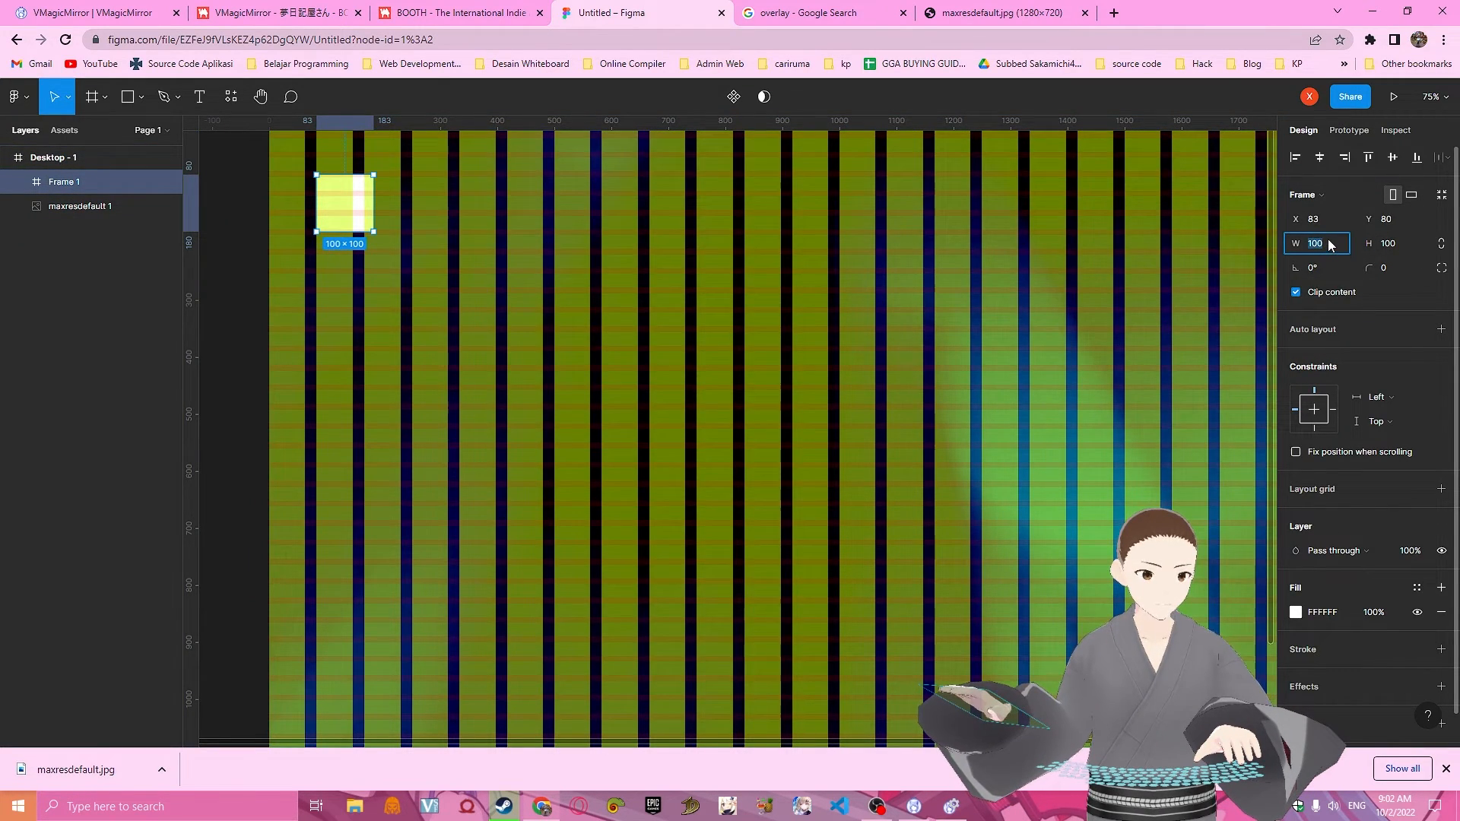
{"action": "left_click", "coordinate": [1342, 248]}
{"action": "type", "text": "128"}
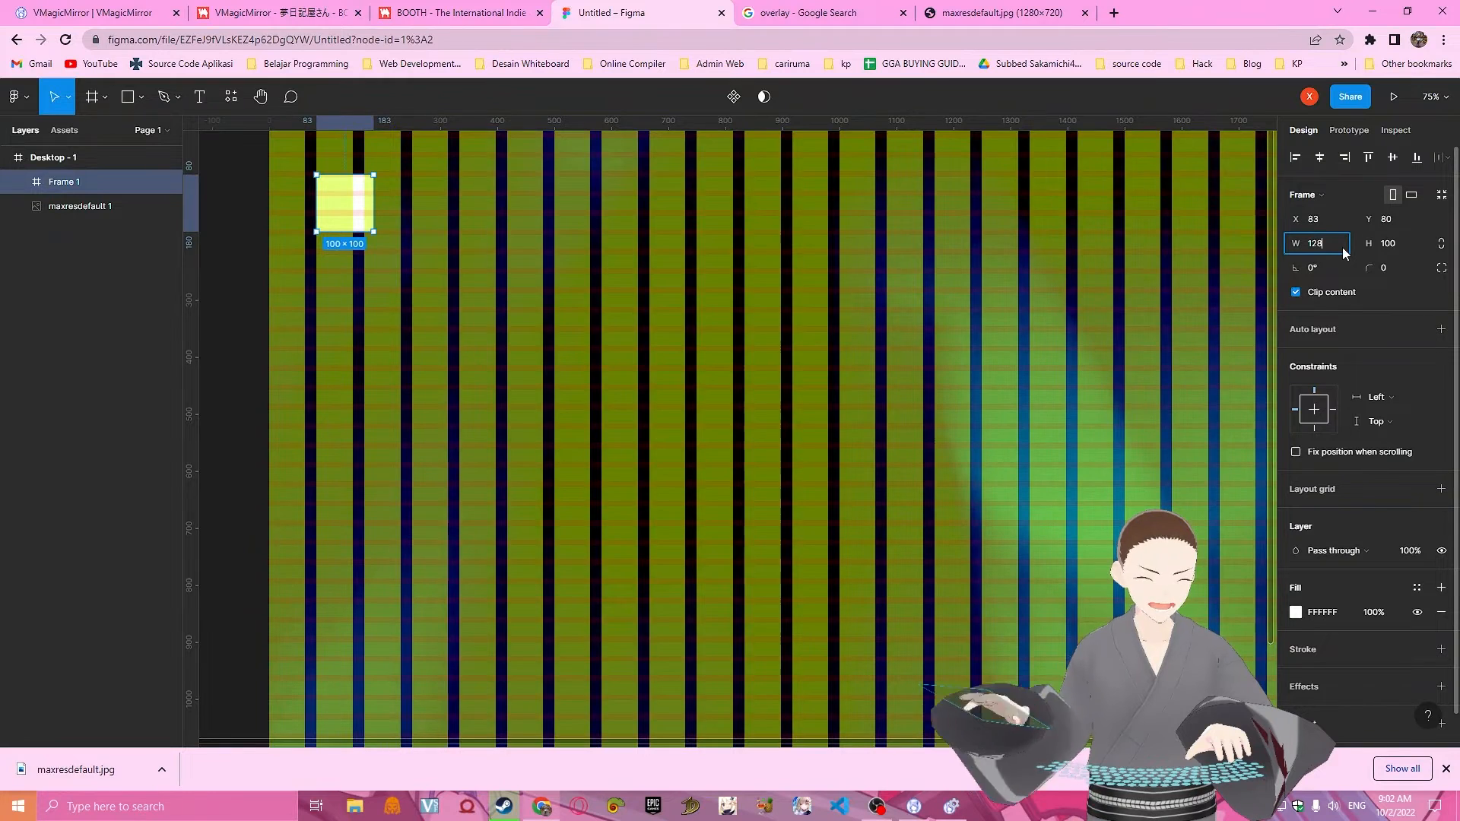
{"action": "type", "text": "0"}
{"action": "left_click", "coordinate": [1411, 260]}
{"action": "left_click", "coordinate": [1401, 241]}
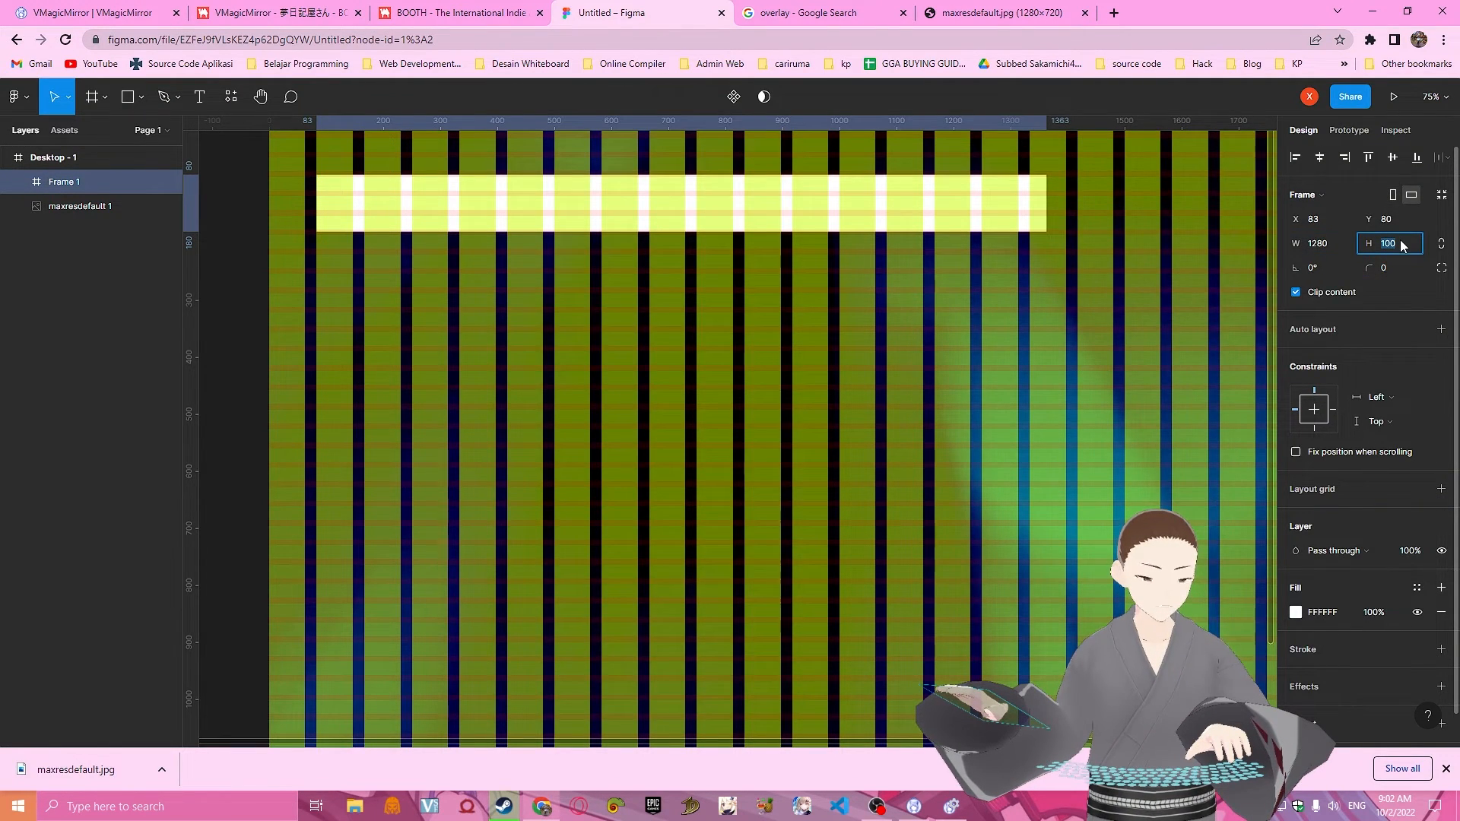
{"action": "type", "text": "720"}
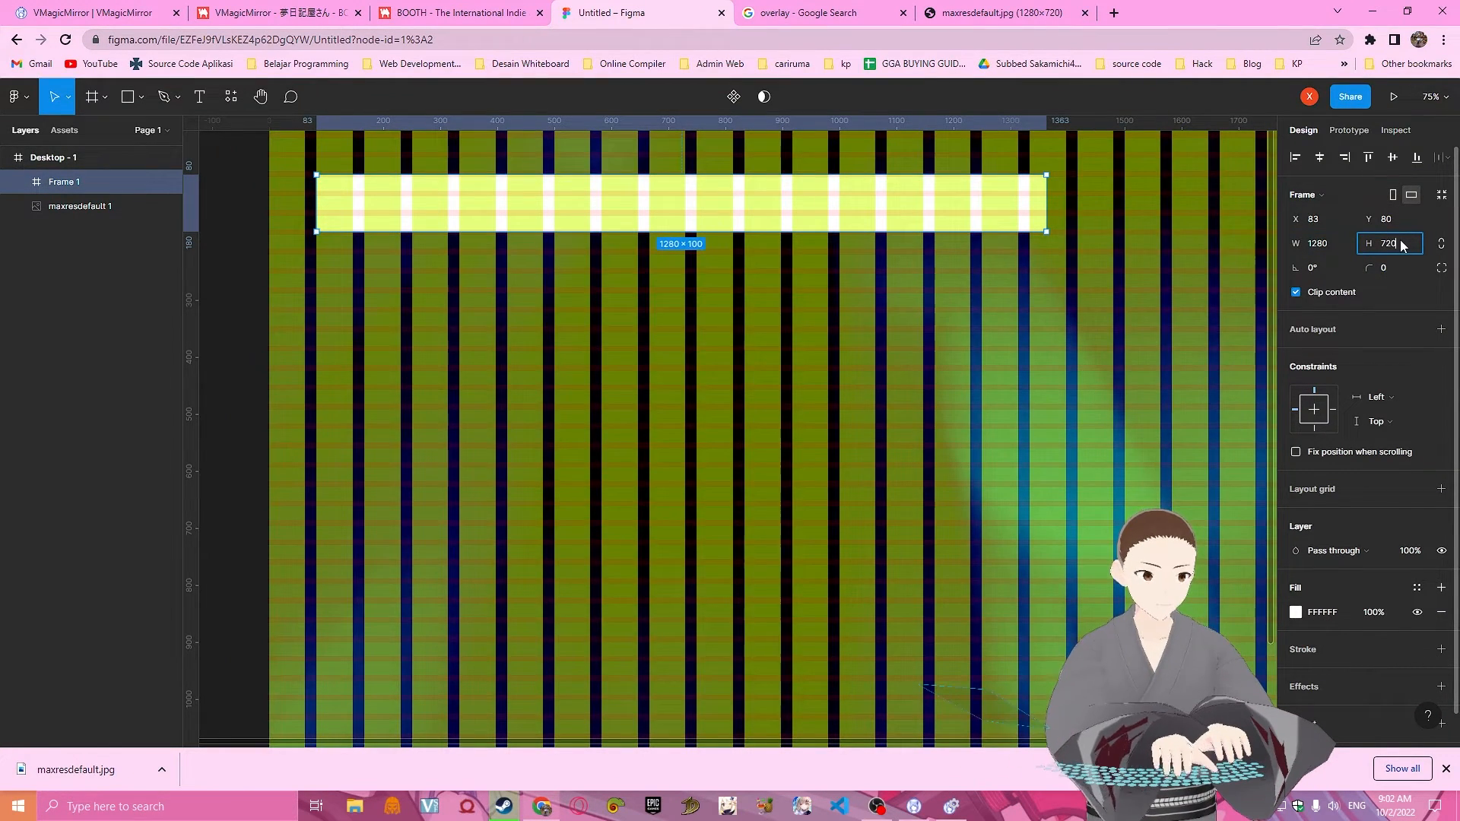
{"action": "key", "text": "Return"}
{"action": "scroll", "coordinate": [1178, 380], "scroll_direction": "down", "scroll_amount": 3}
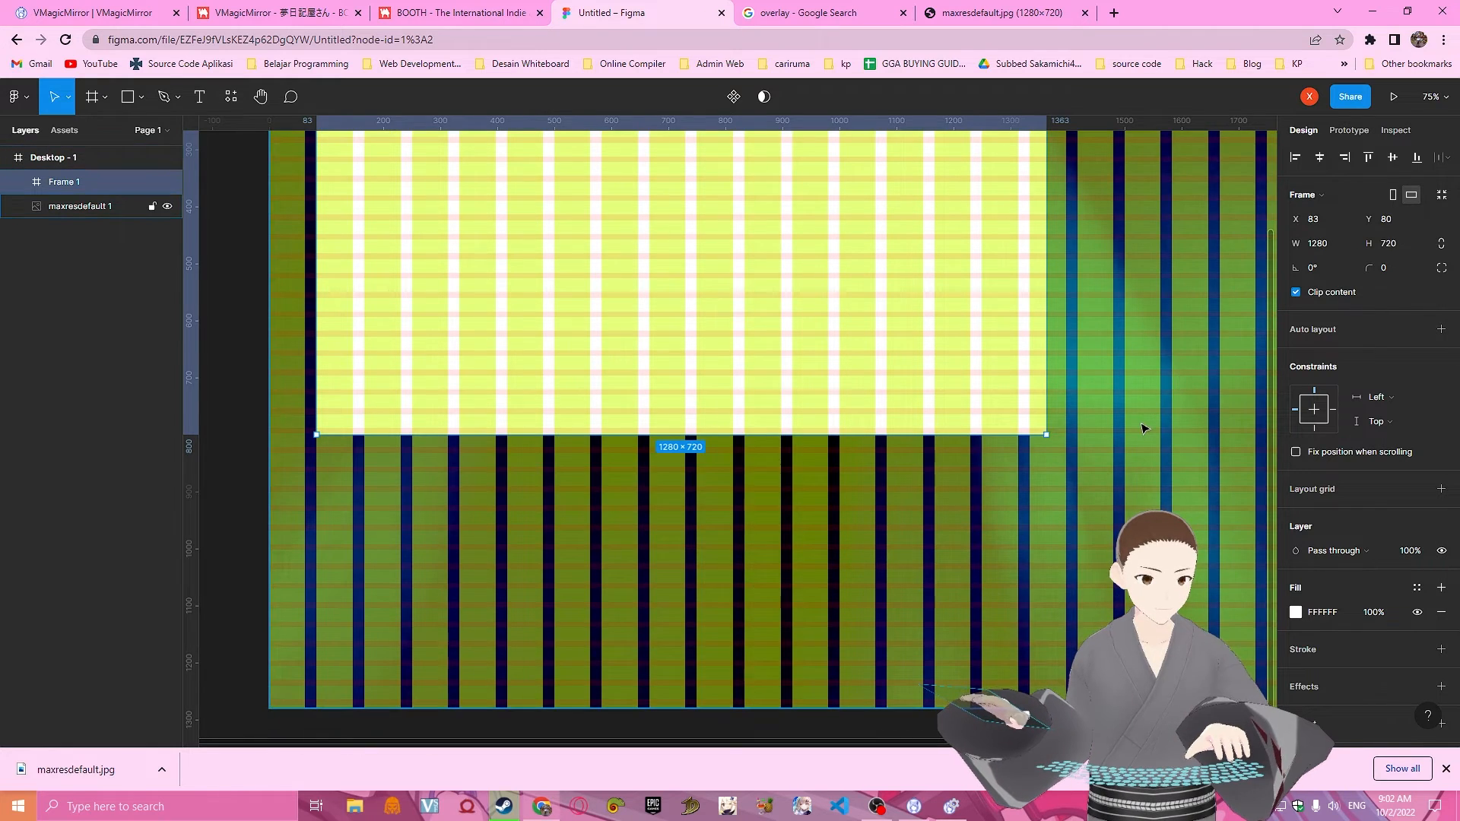
{"action": "scroll", "coordinate": [1144, 428], "scroll_direction": "down", "scroll_amount": 5, "text": "ctrl"}
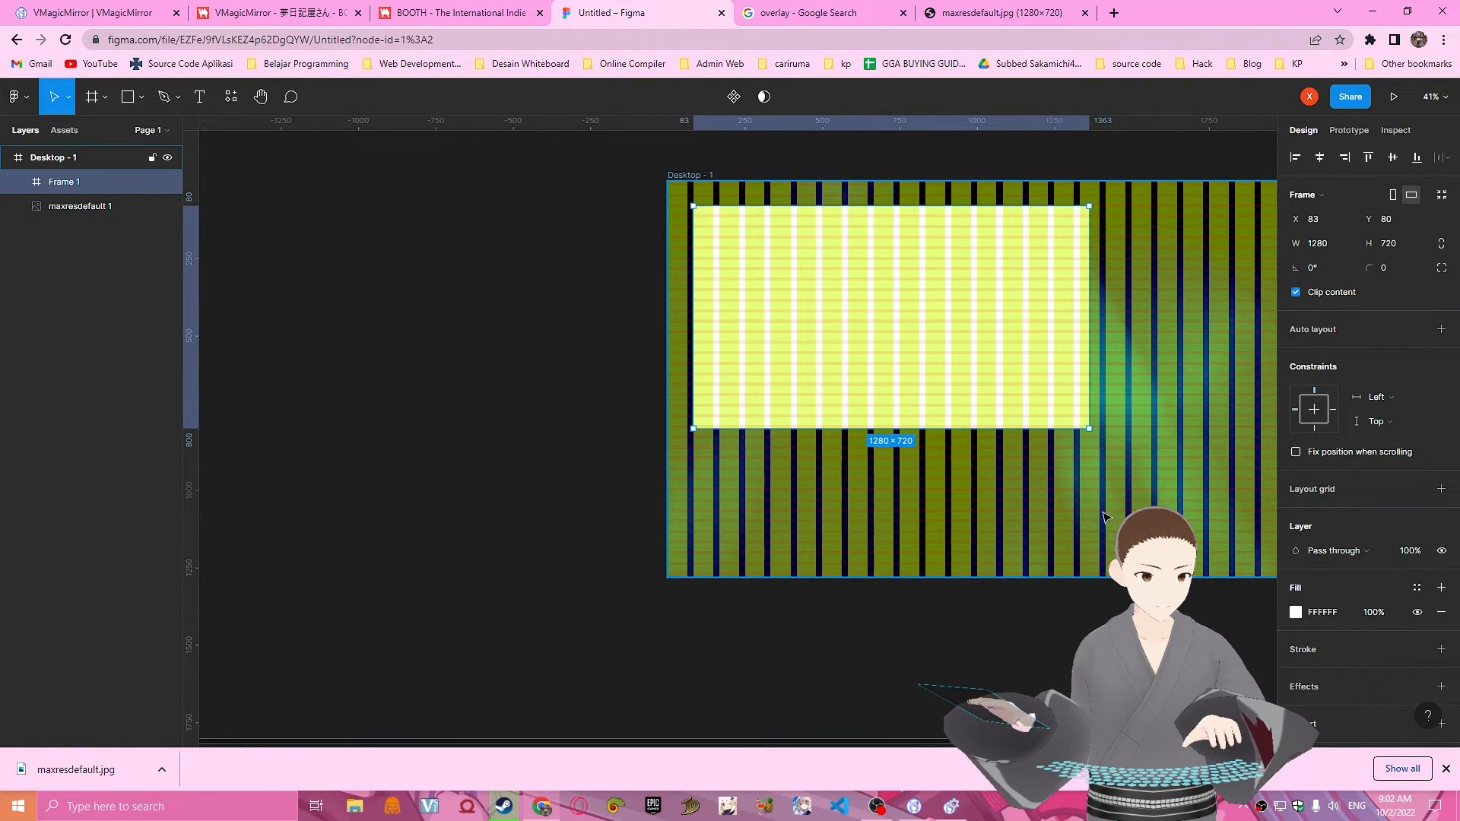
{"action": "left_click_drag", "start_coordinate": [998, 657], "coordinate": [707, 652]}
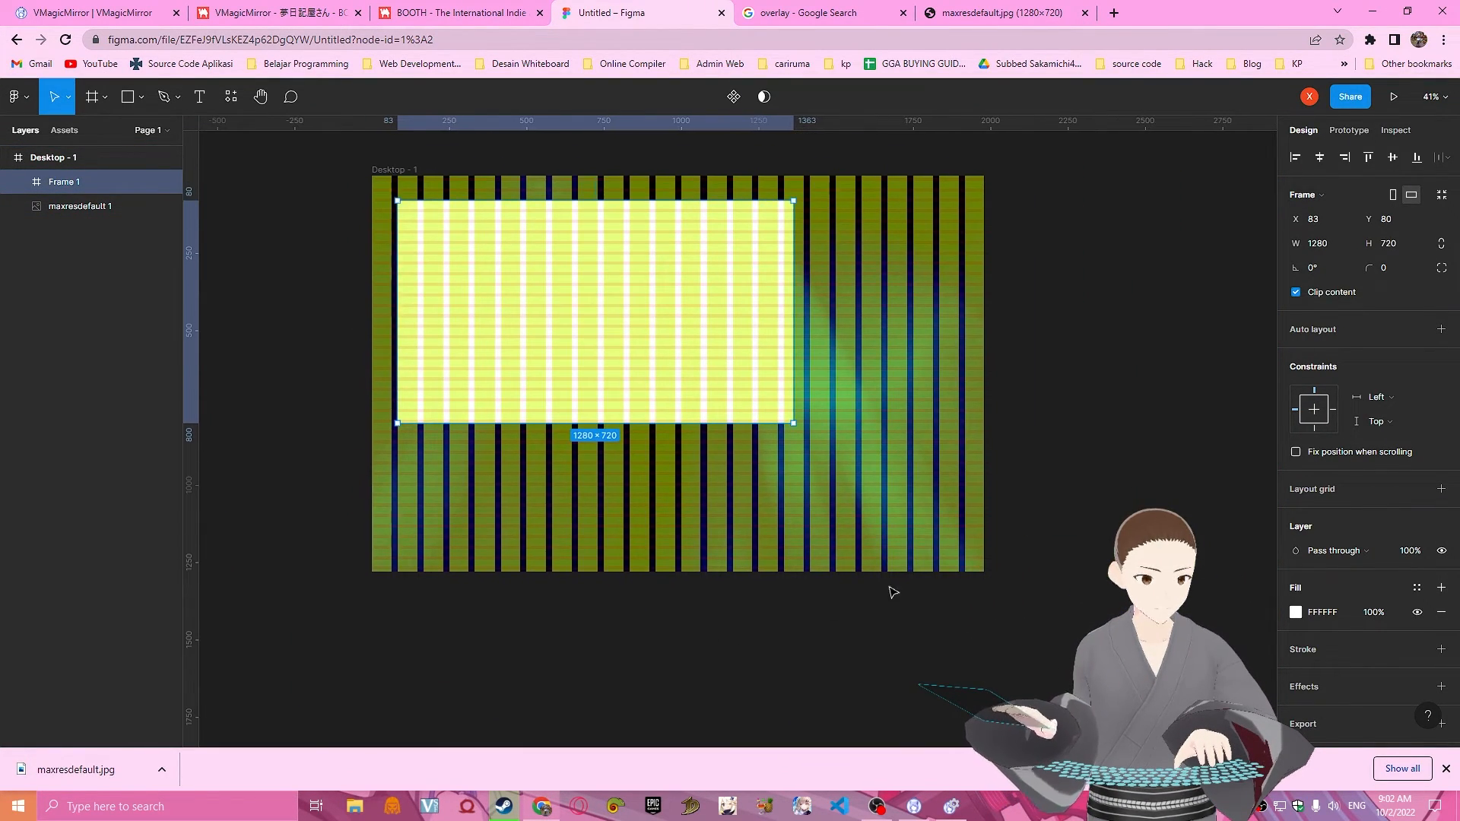
Hide both the row grid and the column grid of the desktop frame, and clear the selection.
{"action": "left_click", "coordinate": [1100, 421]}
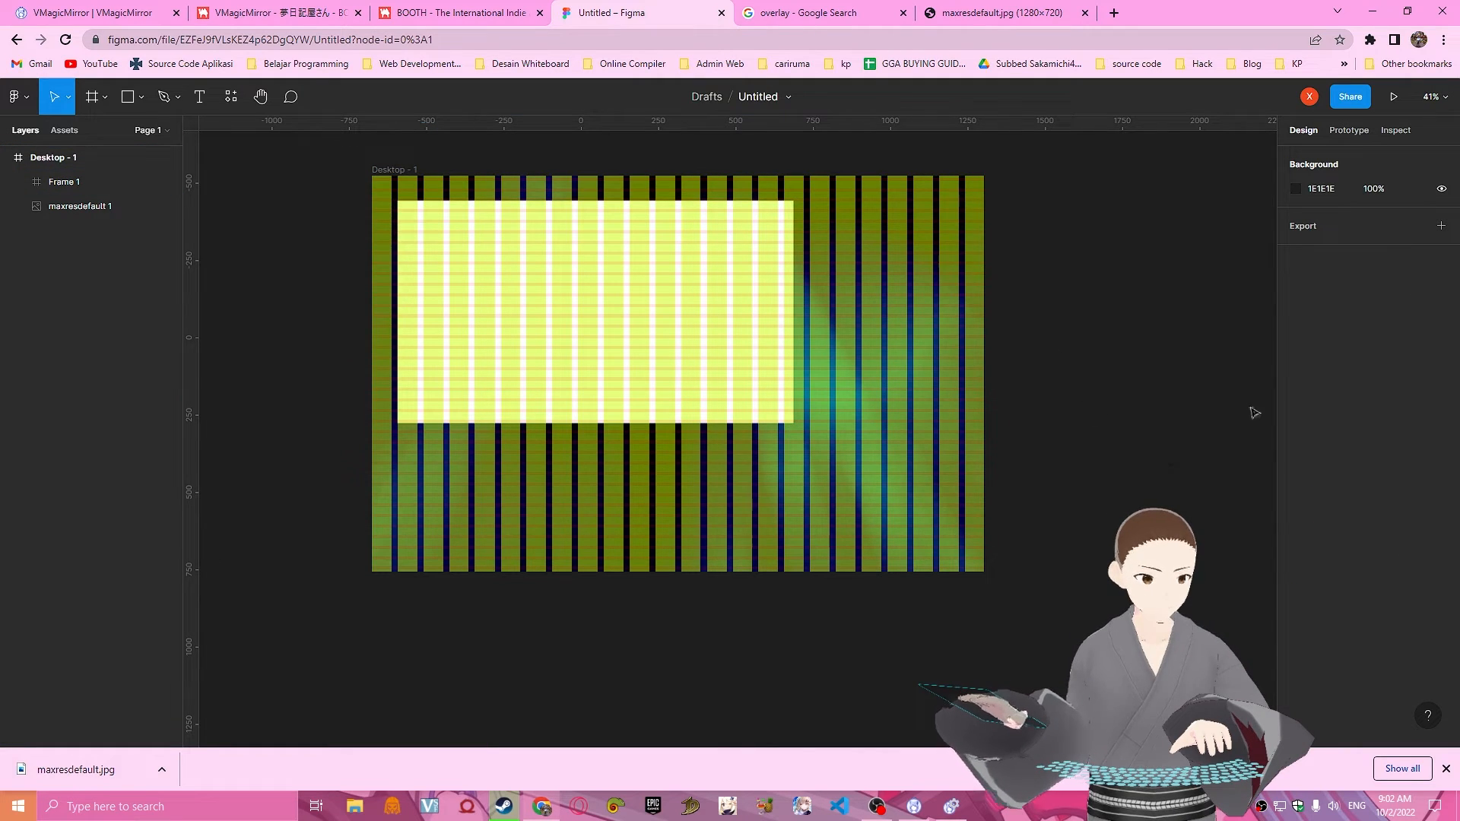
{"action": "left_click", "coordinate": [888, 382]}
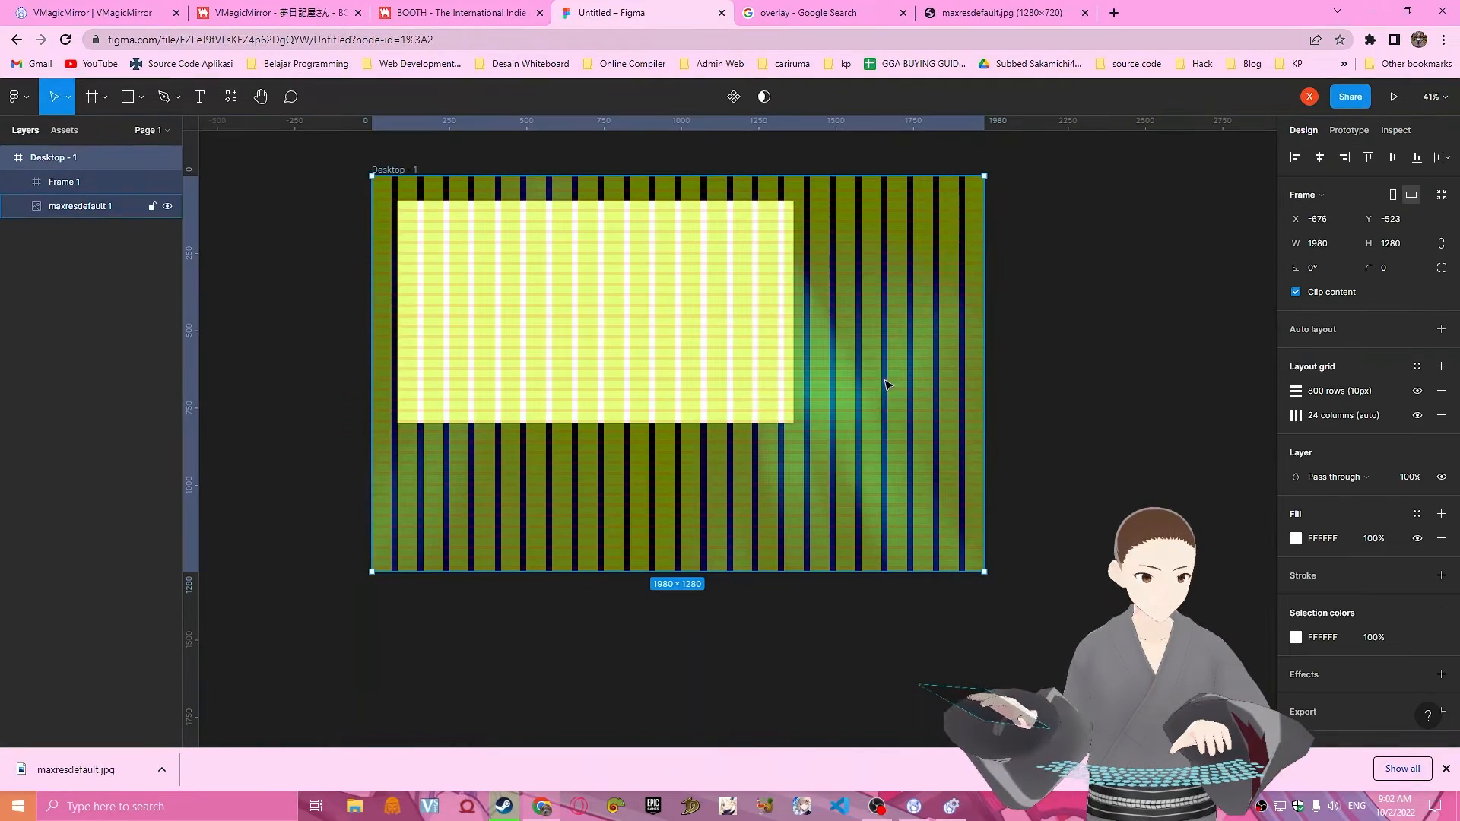
{"action": "left_click", "coordinate": [1418, 391]}
{"action": "left_click", "coordinate": [1418, 415]}
{"action": "left_click", "coordinate": [1091, 448]}
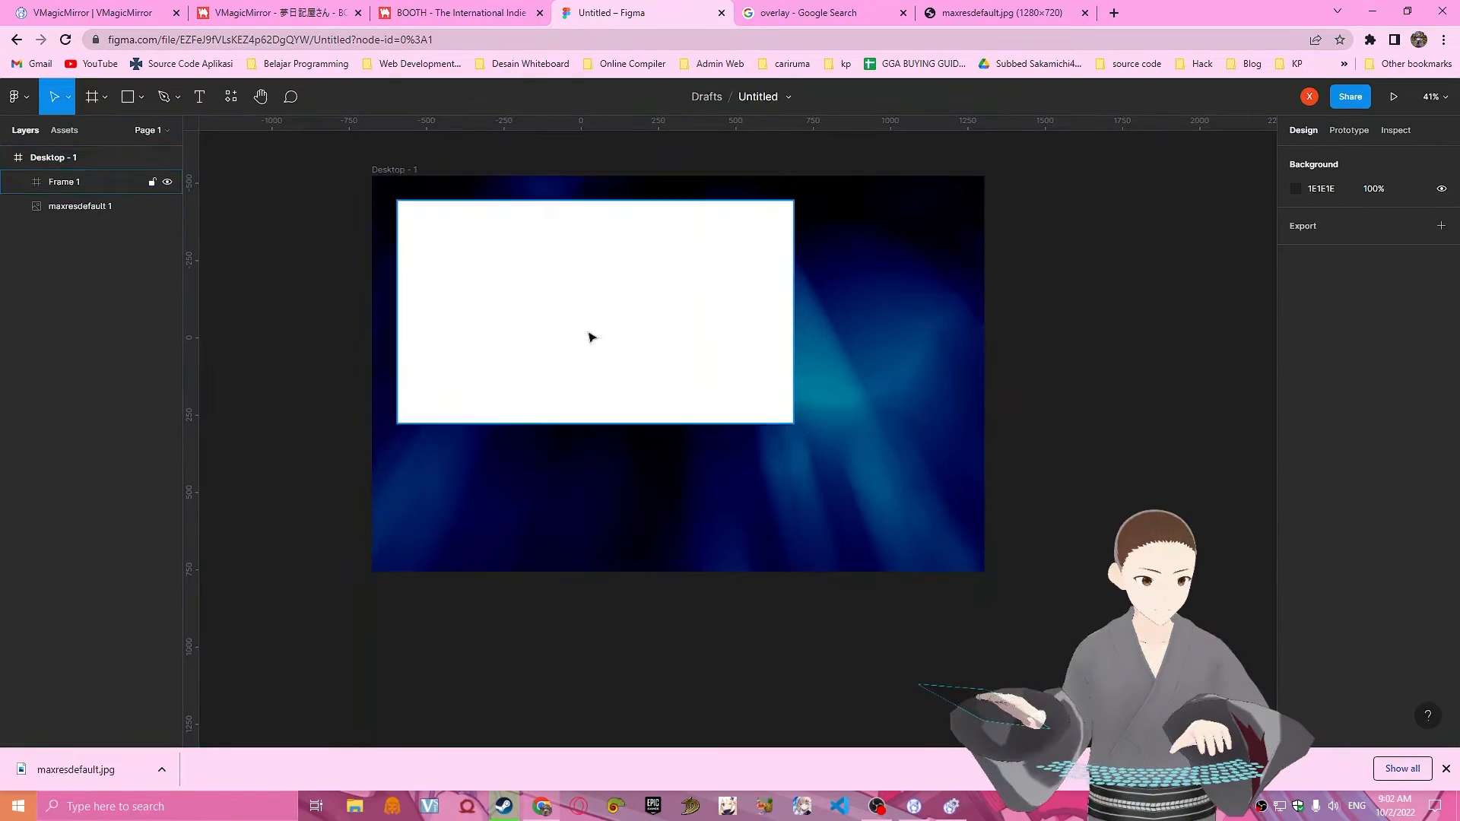
Examine the overlay layout without grids, including the free areas beside and below the white frame.
{"action": "scroll", "coordinate": [1019, 482], "scroll_direction": "up", "scroll_amount": 1}
{"action": "scroll", "coordinate": [909, 433], "scroll_direction": "up", "scroll_amount": 3, "text": "ctrl"}
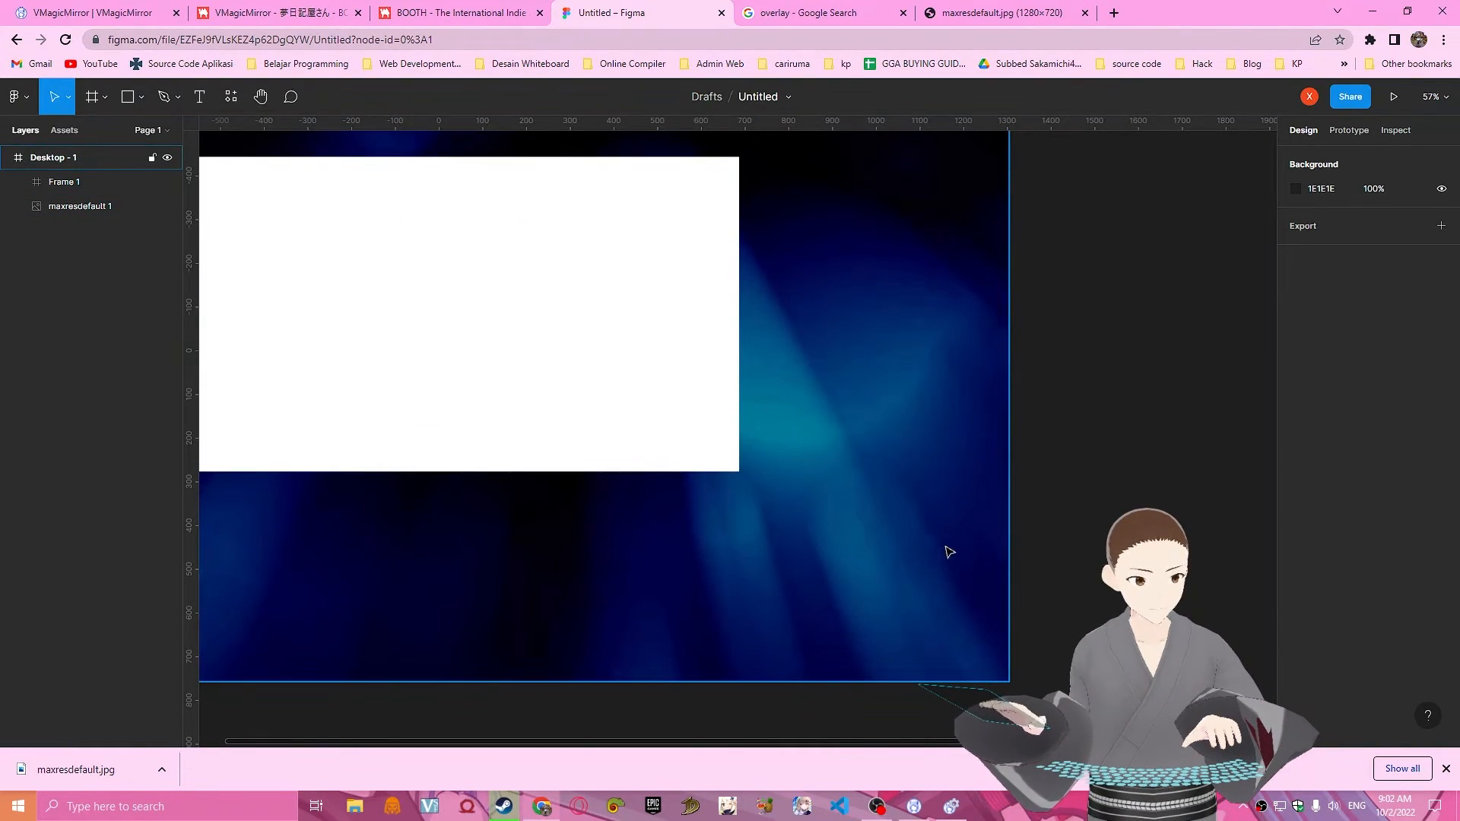
{"action": "middle_click_drag", "start_coordinate": [1045, 553], "coordinate": [1277, 532]}
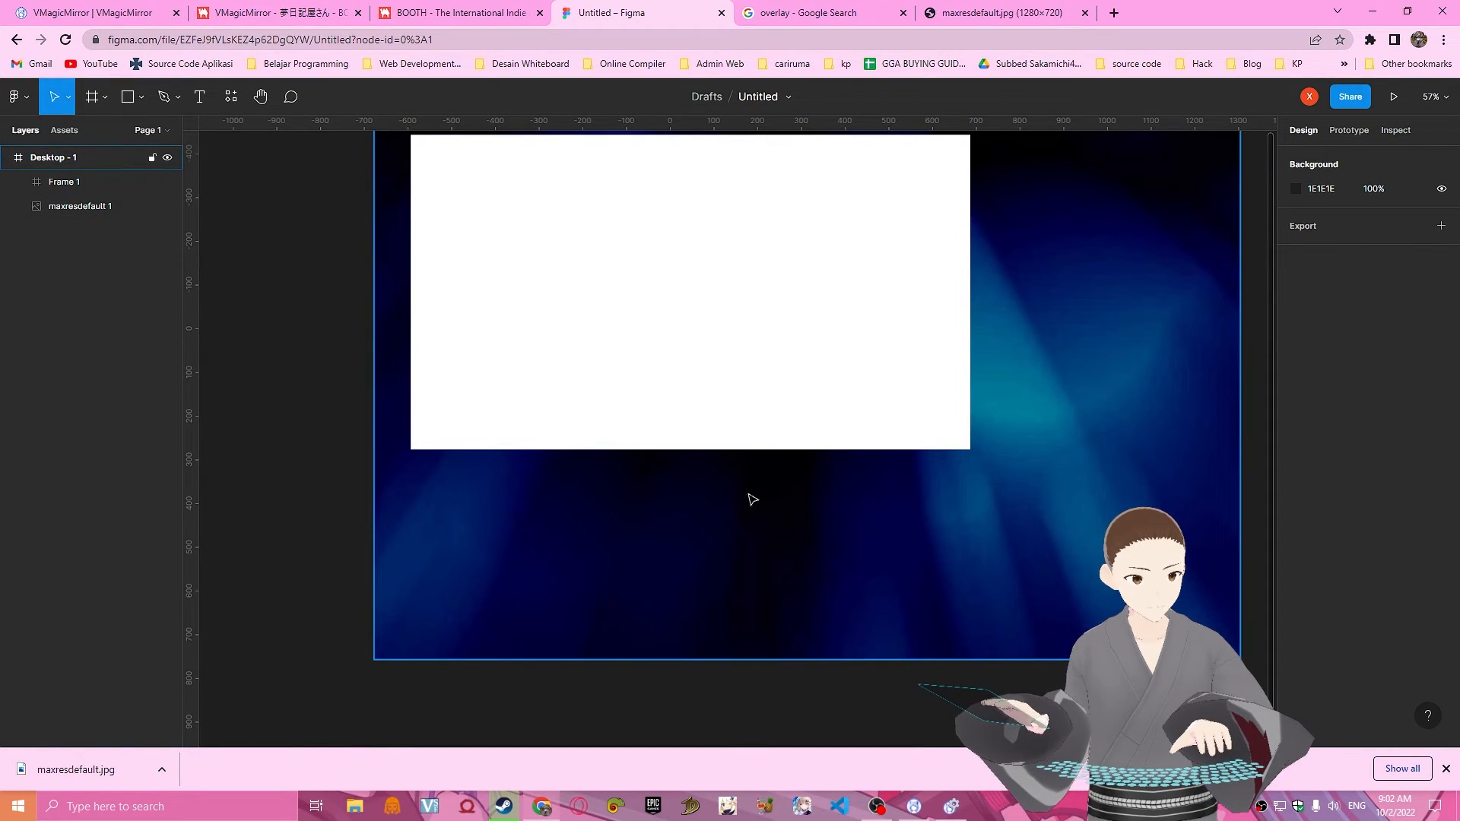
{"action": "middle_click_drag", "start_coordinate": [1263, 446], "coordinate": [1095, 541]}
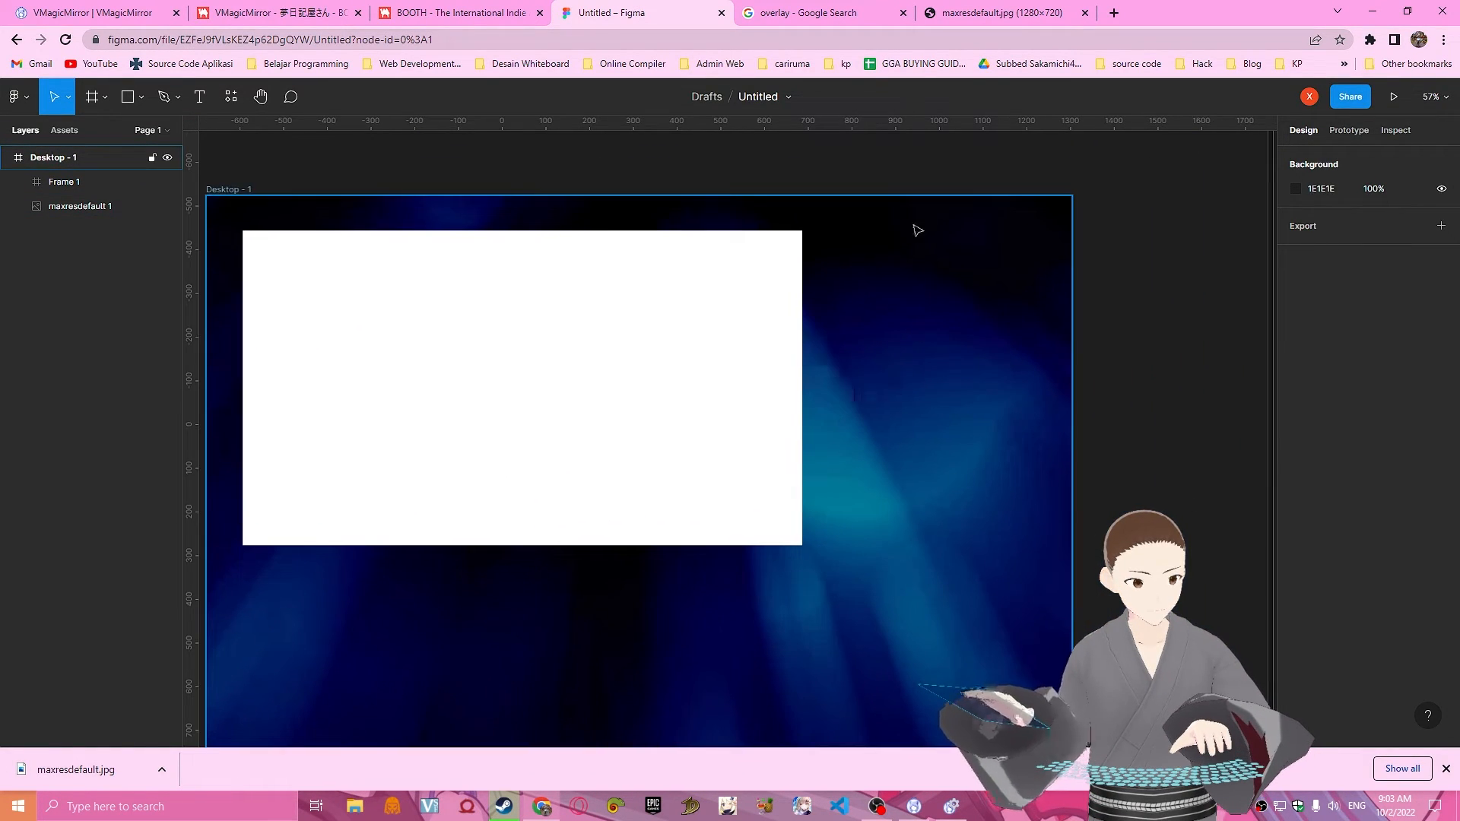
{"action": "middle_click_drag", "start_coordinate": [1108, 407], "coordinate": [1231, 475]}
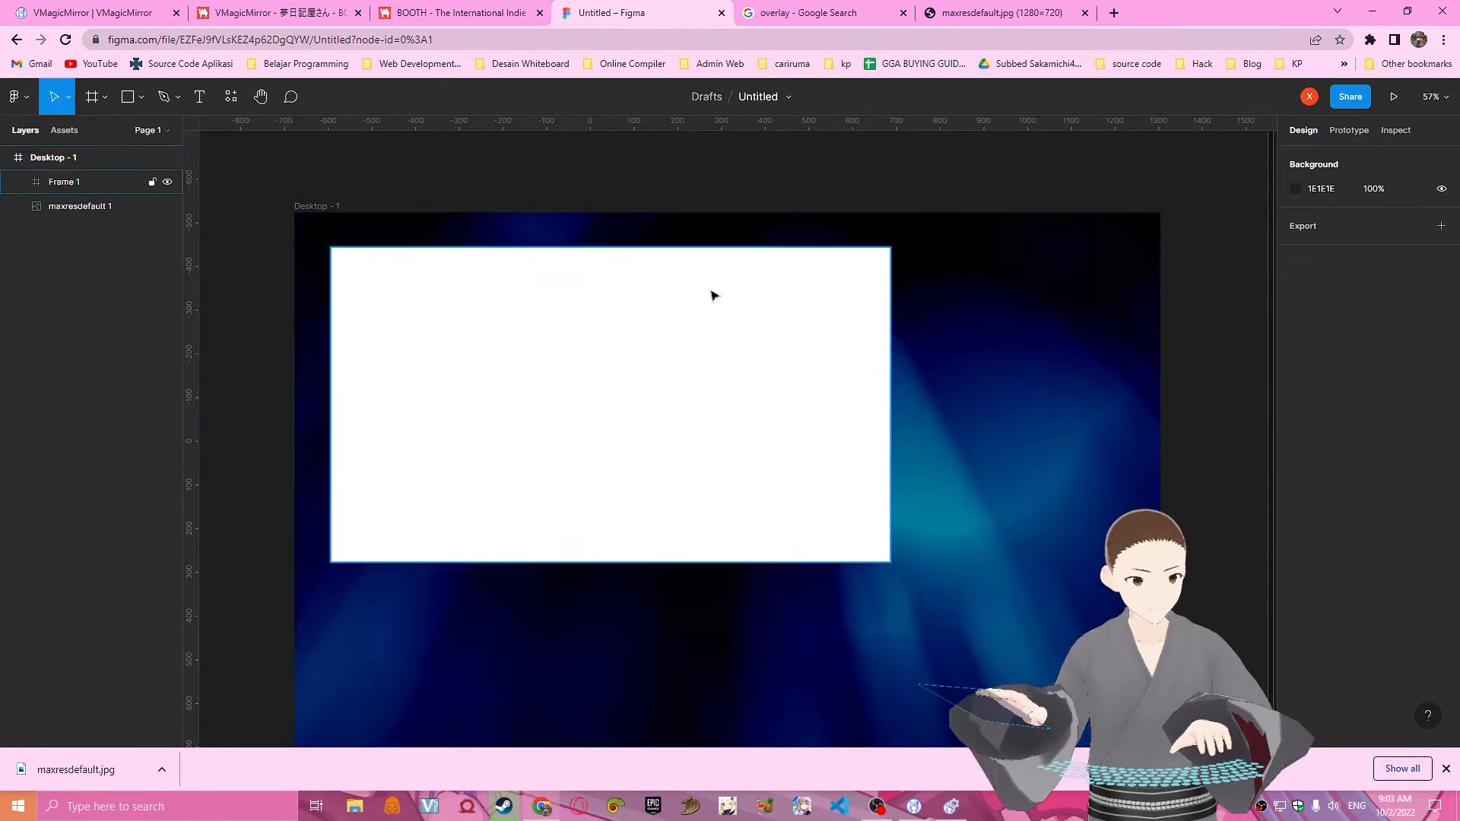
{"action": "scroll", "coordinate": [931, 409], "scroll_direction": "down", "scroll_amount": 3}
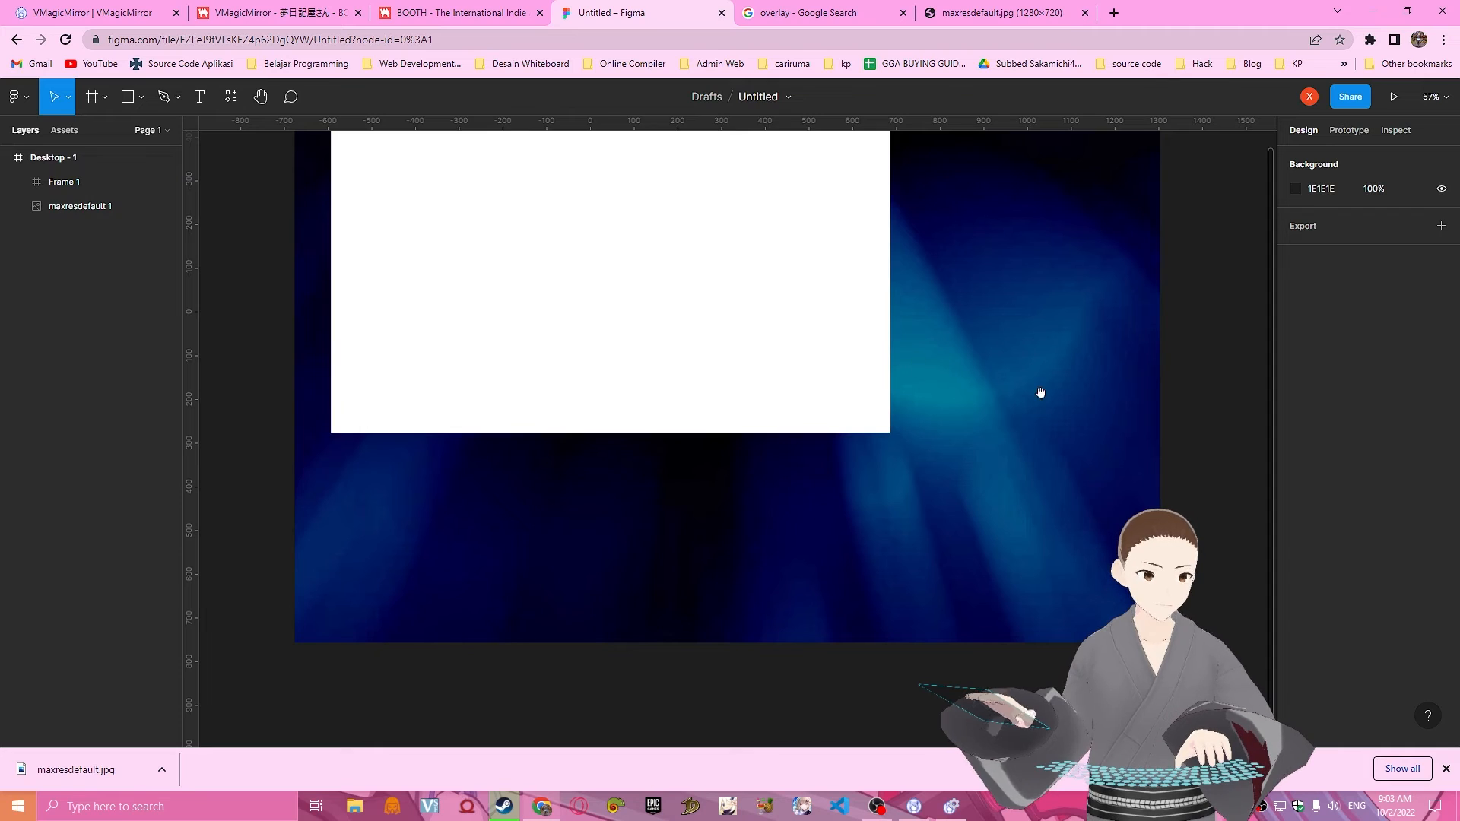
{"action": "scroll", "coordinate": [1176, 381], "scroll_direction": "down", "scroll_amount": 2, "text": "ctrl"}
{"action": "left_click_drag", "start_coordinate": [1190, 319], "coordinate": [1111, 436]}
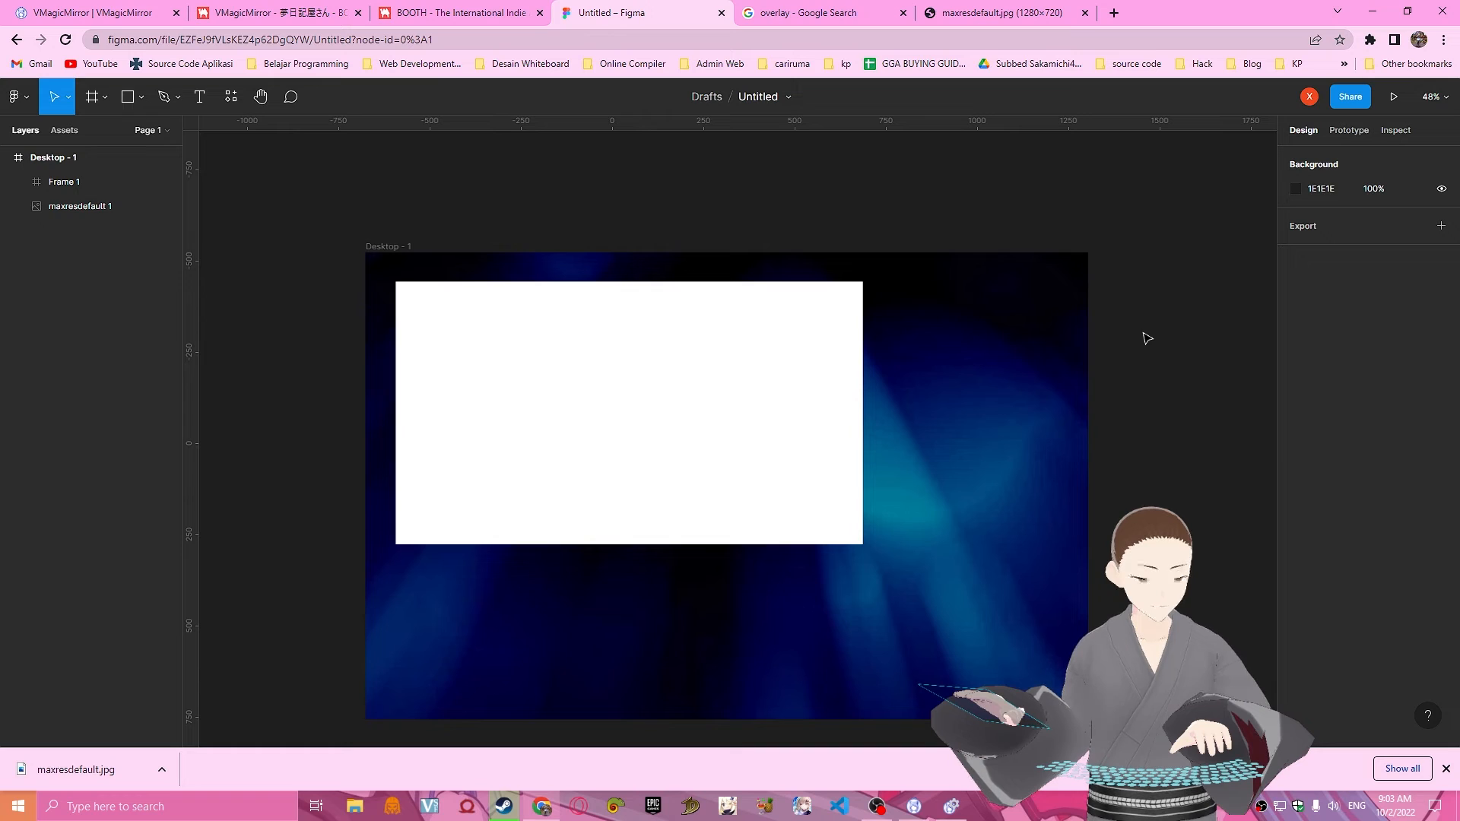
{"action": "scroll", "coordinate": [1130, 381], "scroll_direction": "down", "scroll_amount": 3}
{"action": "scroll", "coordinate": [1129, 381], "scroll_direction": "up", "scroll_amount": 3}
{"action": "scroll", "coordinate": [985, 272], "scroll_direction": "down", "scroll_amount": 1}
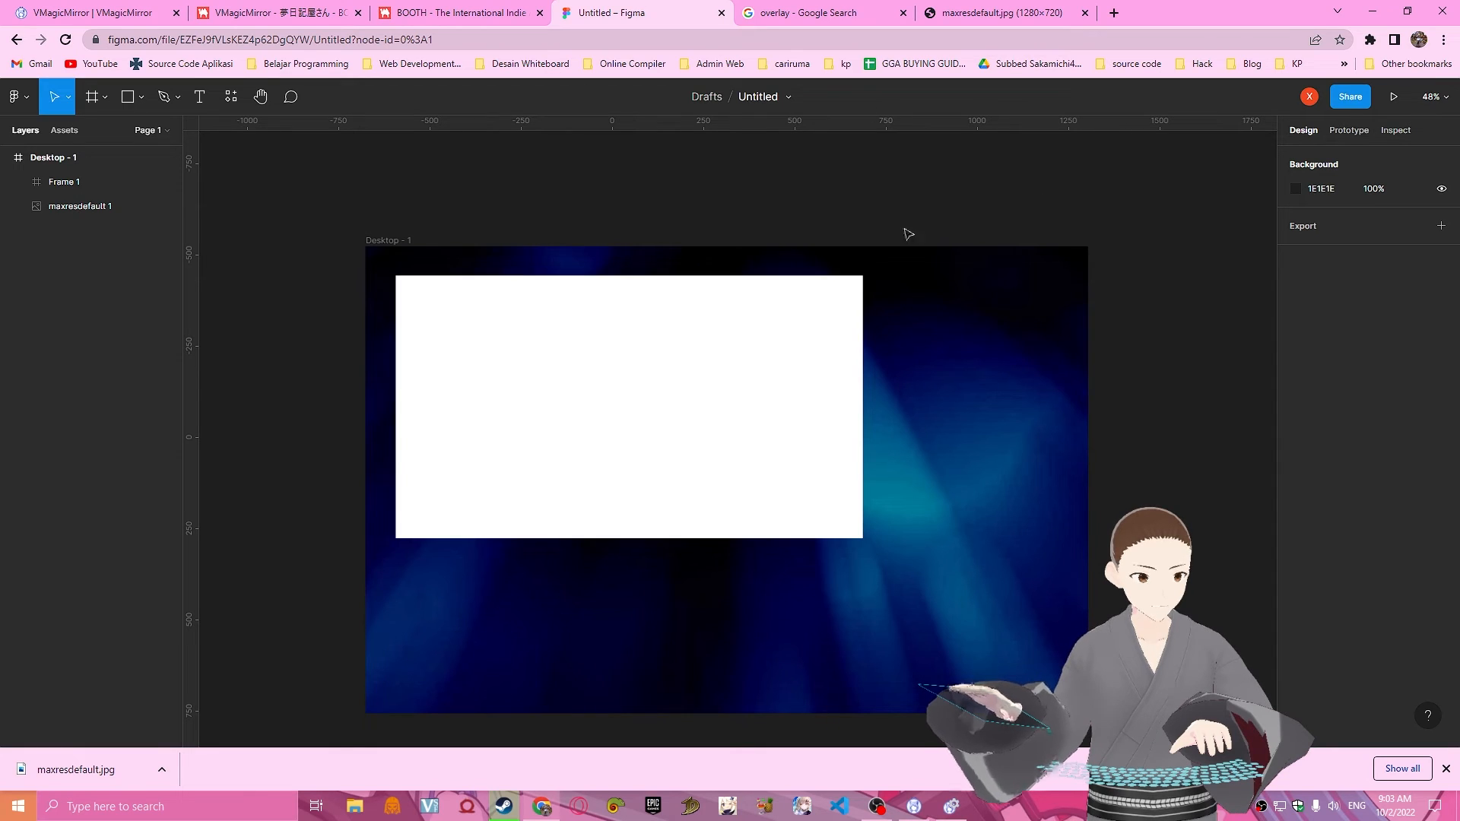
Add a 1x export setting to the page, show its preview, and keep PNG as the format.
{"action": "left_click", "coordinate": [1441, 226]}
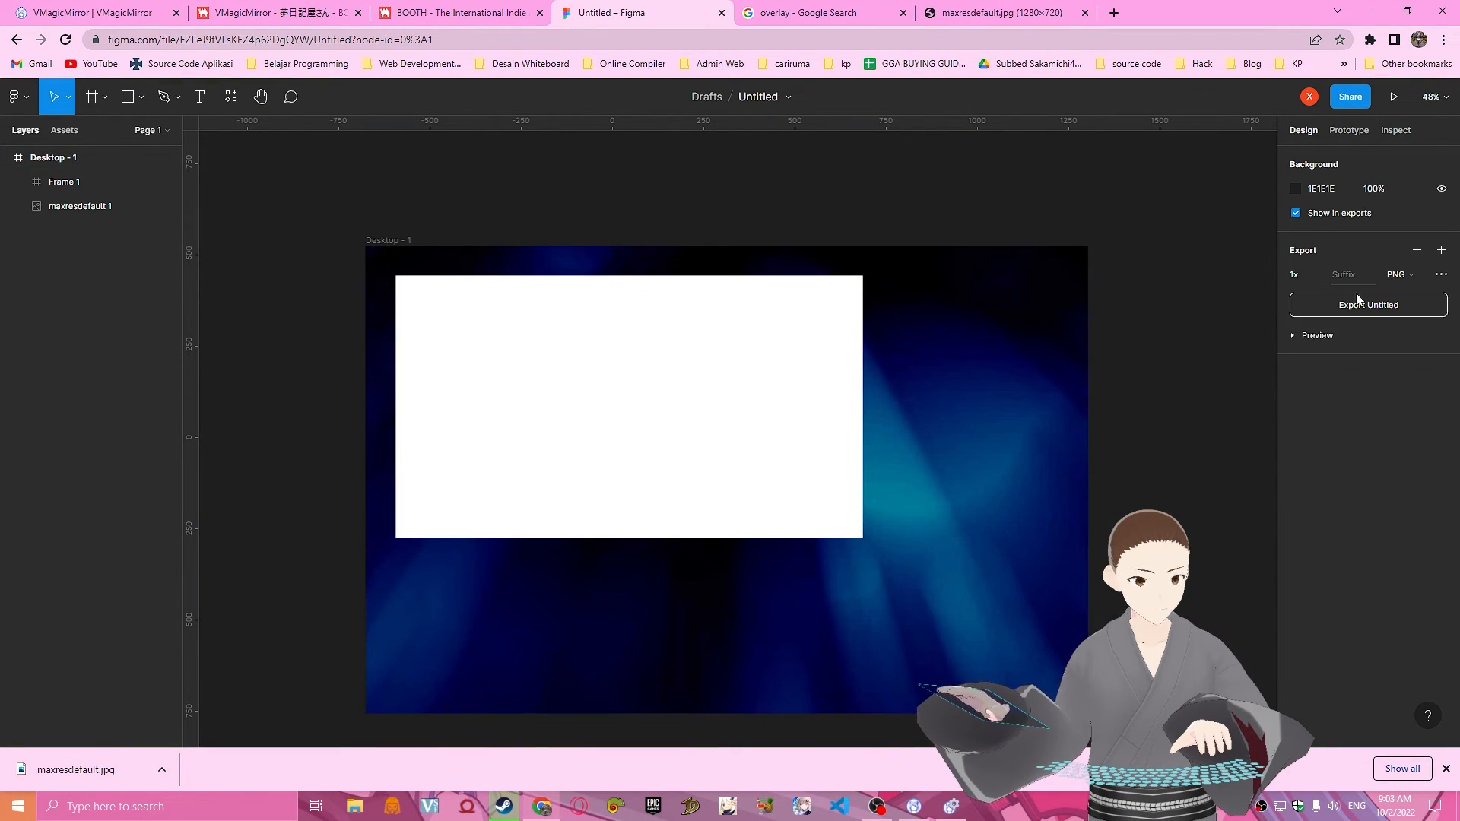
{"action": "left_click", "coordinate": [1319, 335]}
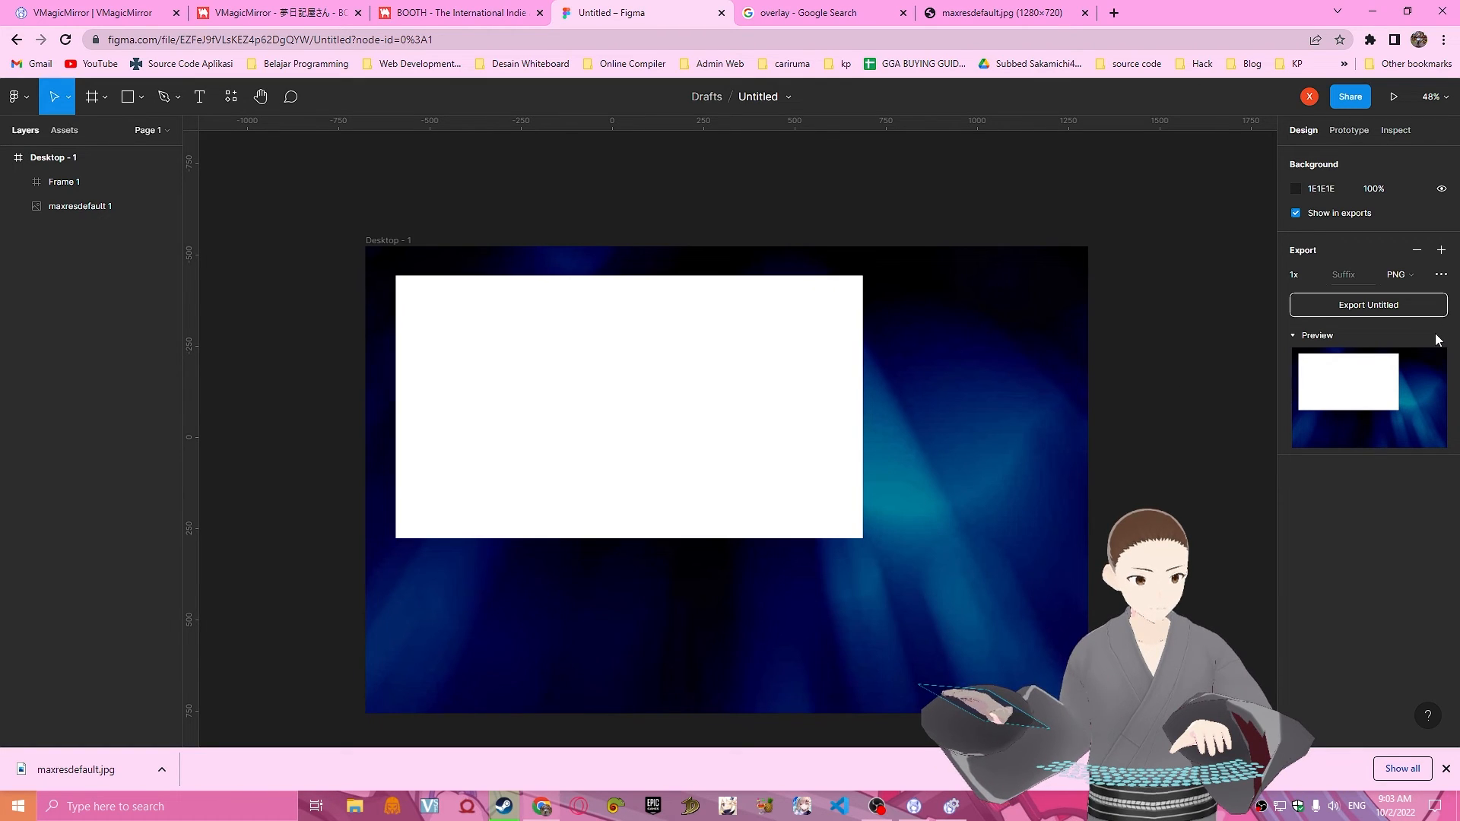
{"action": "left_click", "coordinate": [1395, 274]}
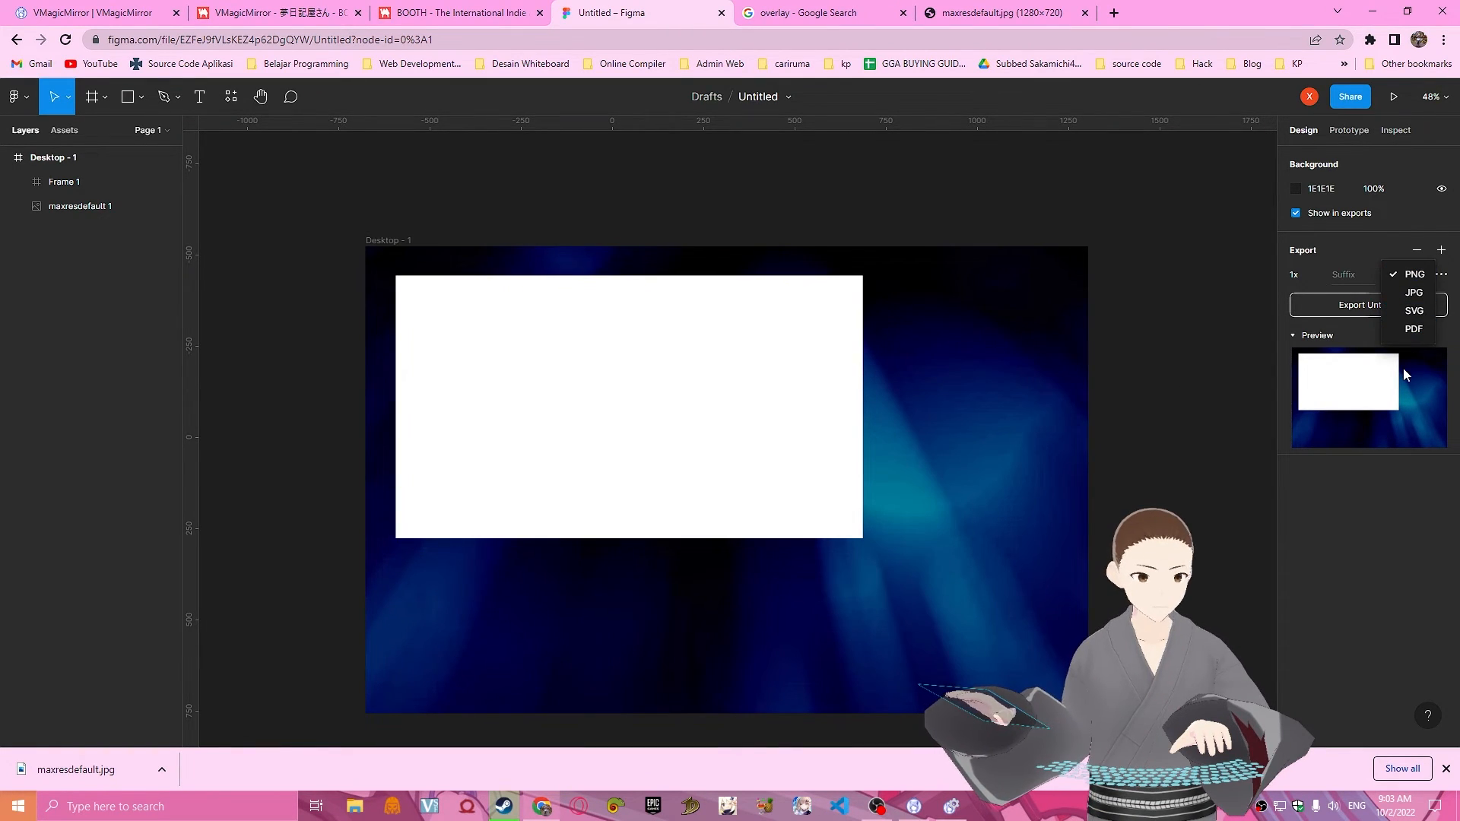
{"action": "left_click", "coordinate": [1149, 244]}
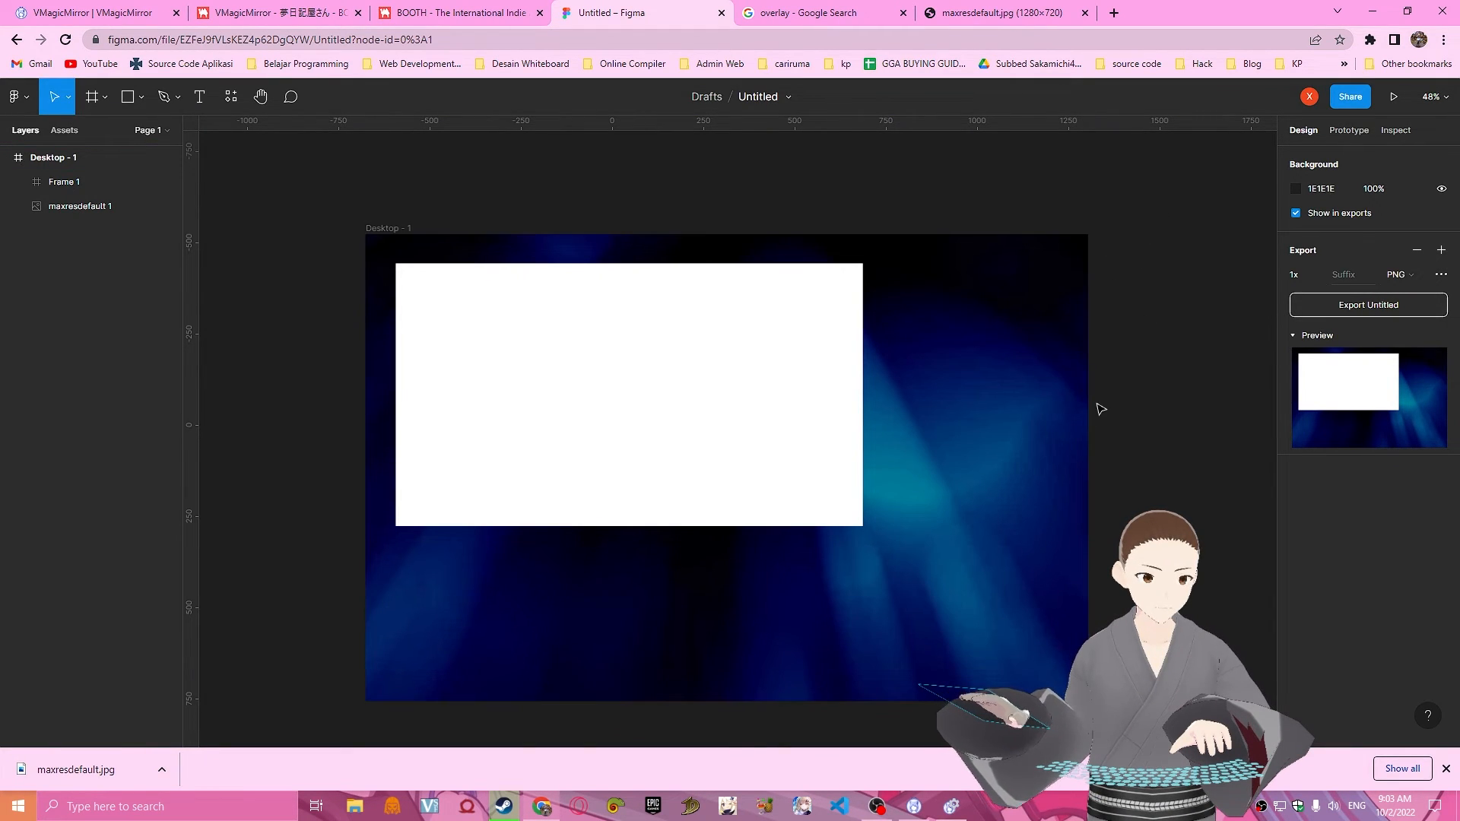
{"action": "left_click", "coordinate": [877, 806]}
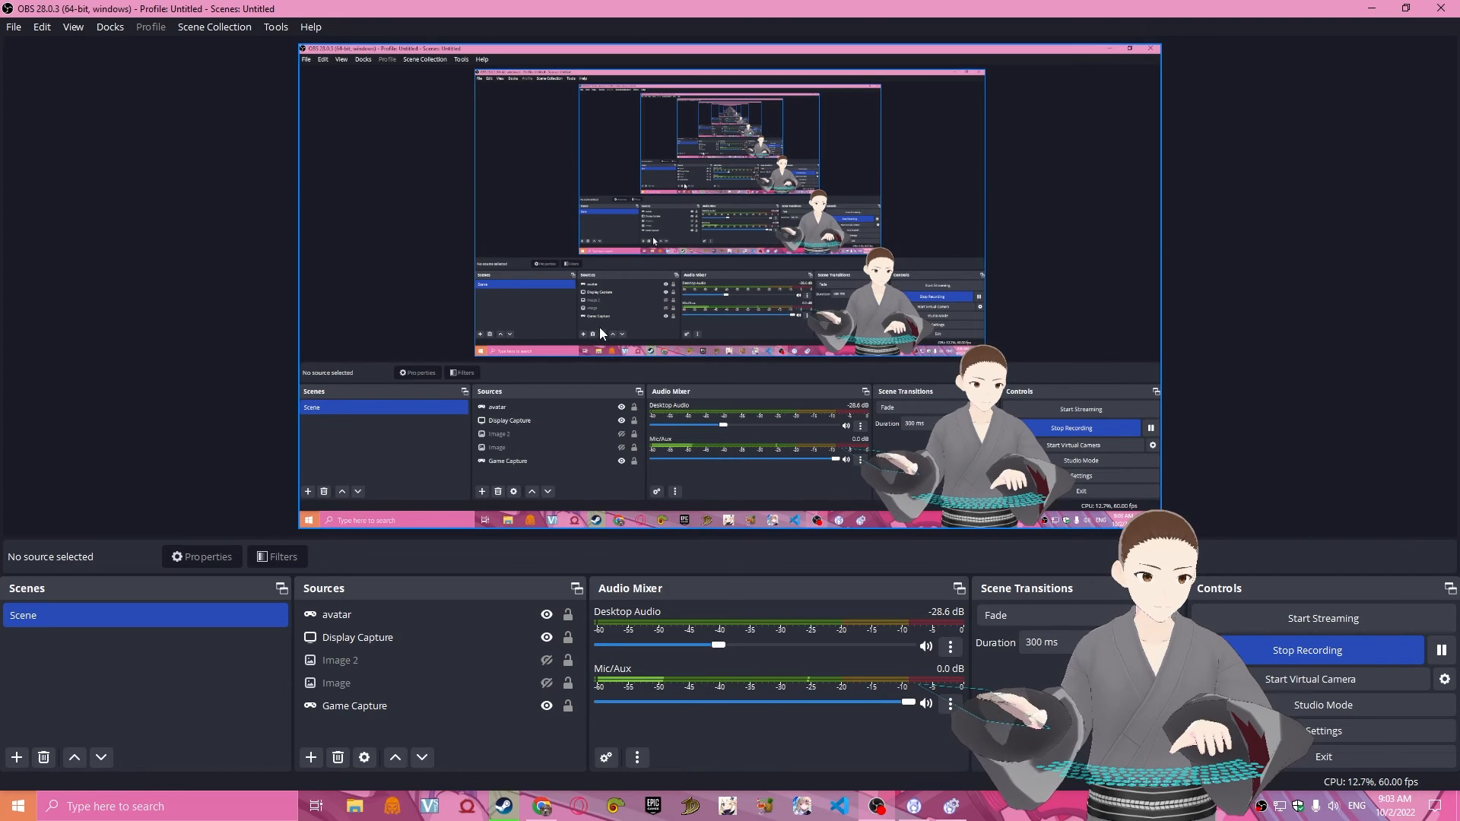
{"action": "left_click", "coordinate": [309, 758]}
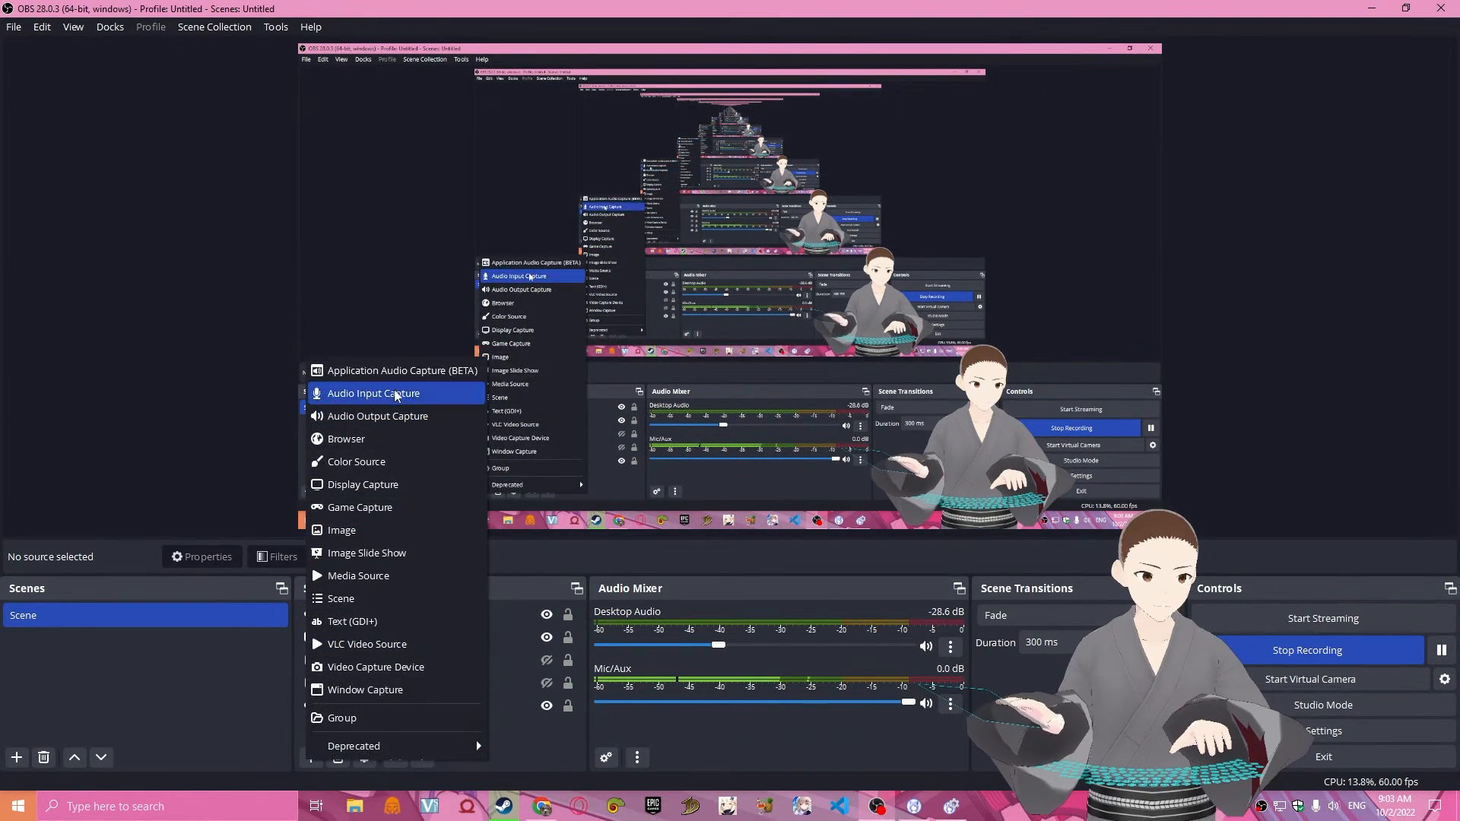
{"action": "left_click", "coordinate": [542, 806]}
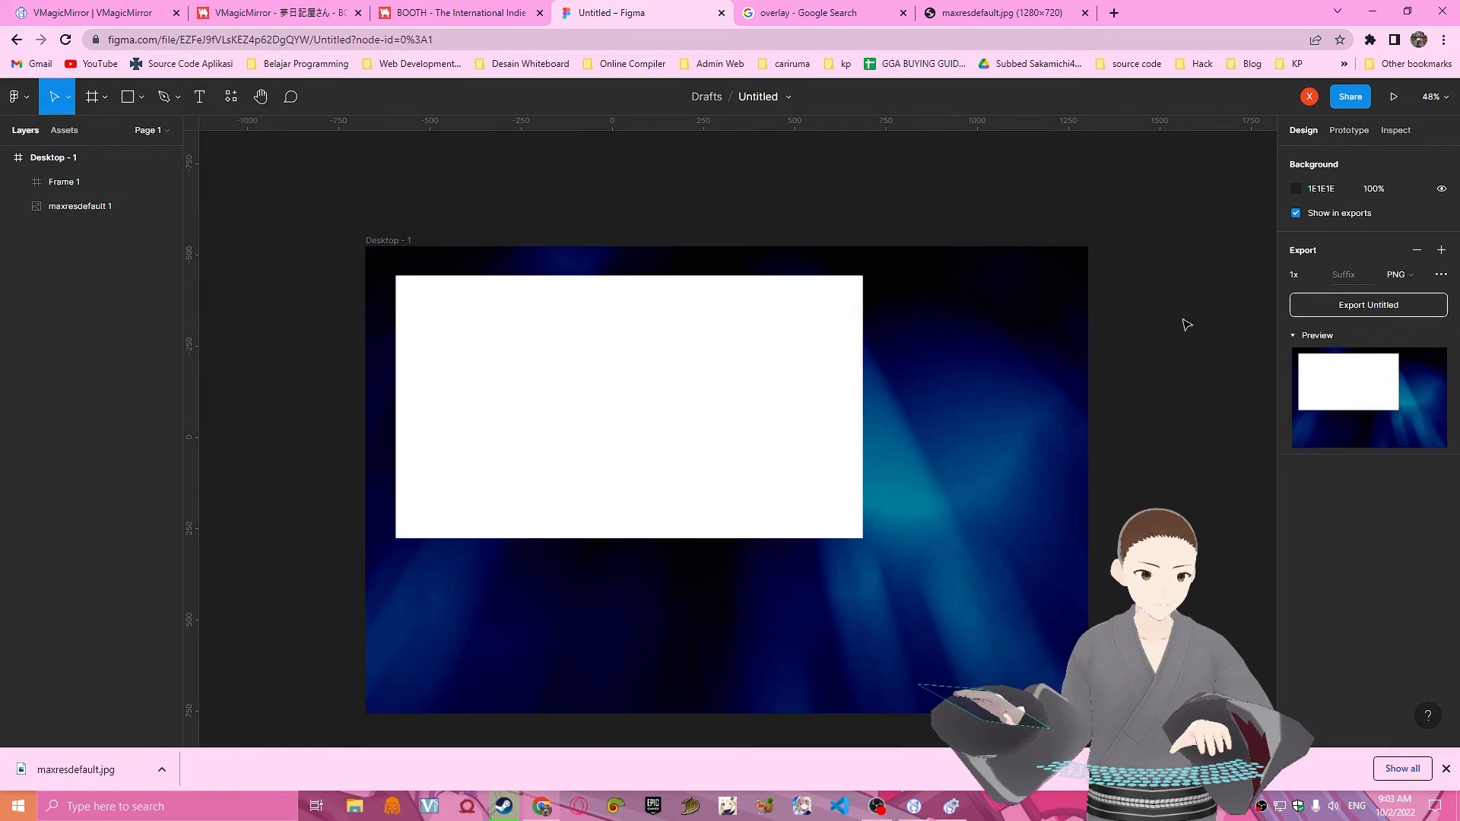
Export the overlay page as a PNG file.
{"action": "left_click", "coordinate": [1364, 306]}
{"action": "left_click", "coordinate": [1386, 174]}
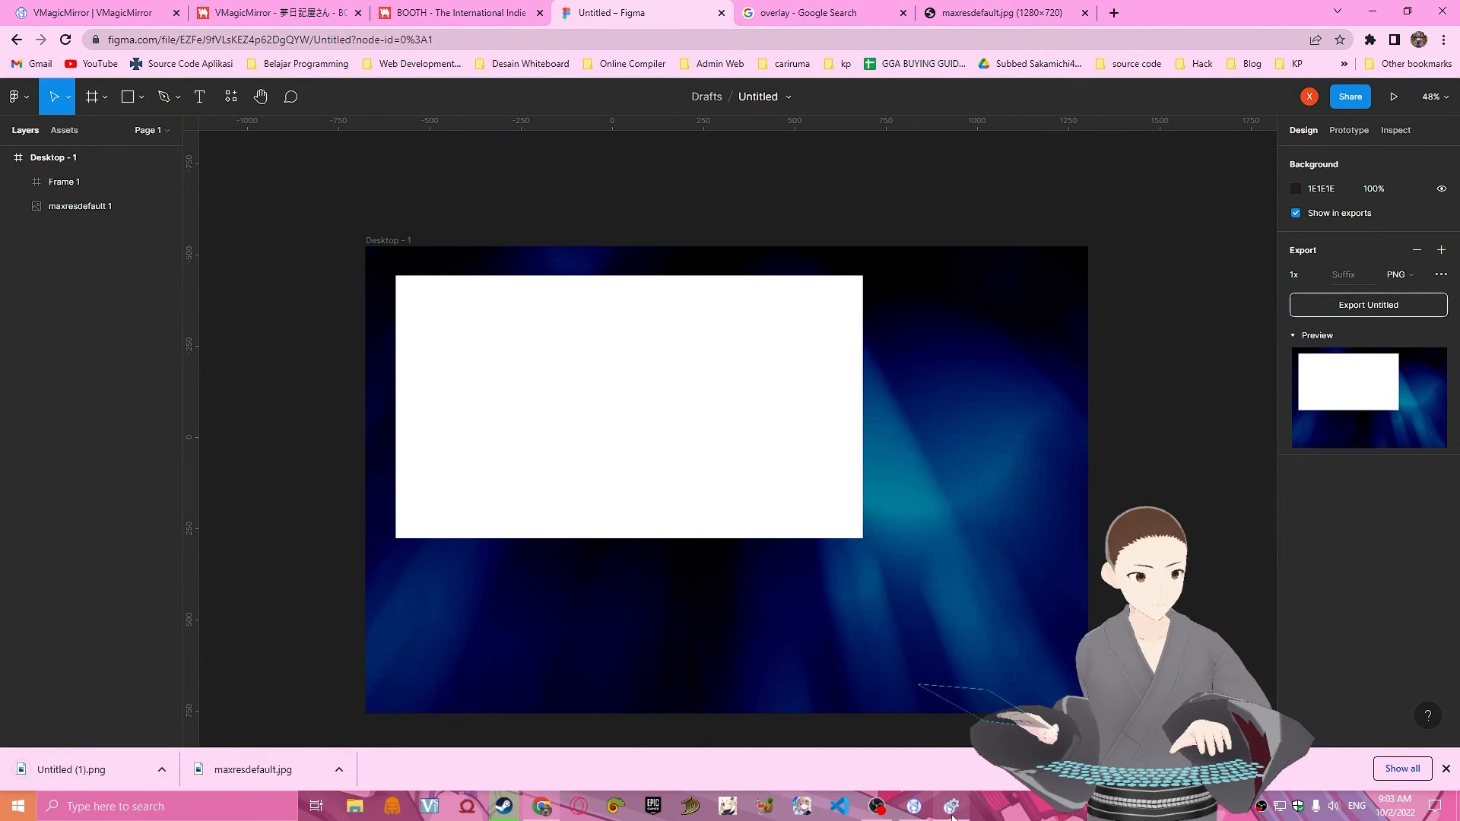
Switch to OBS and add a new visible image source named overlay to the scene.
{"action": "left_click", "coordinate": [893, 813]}
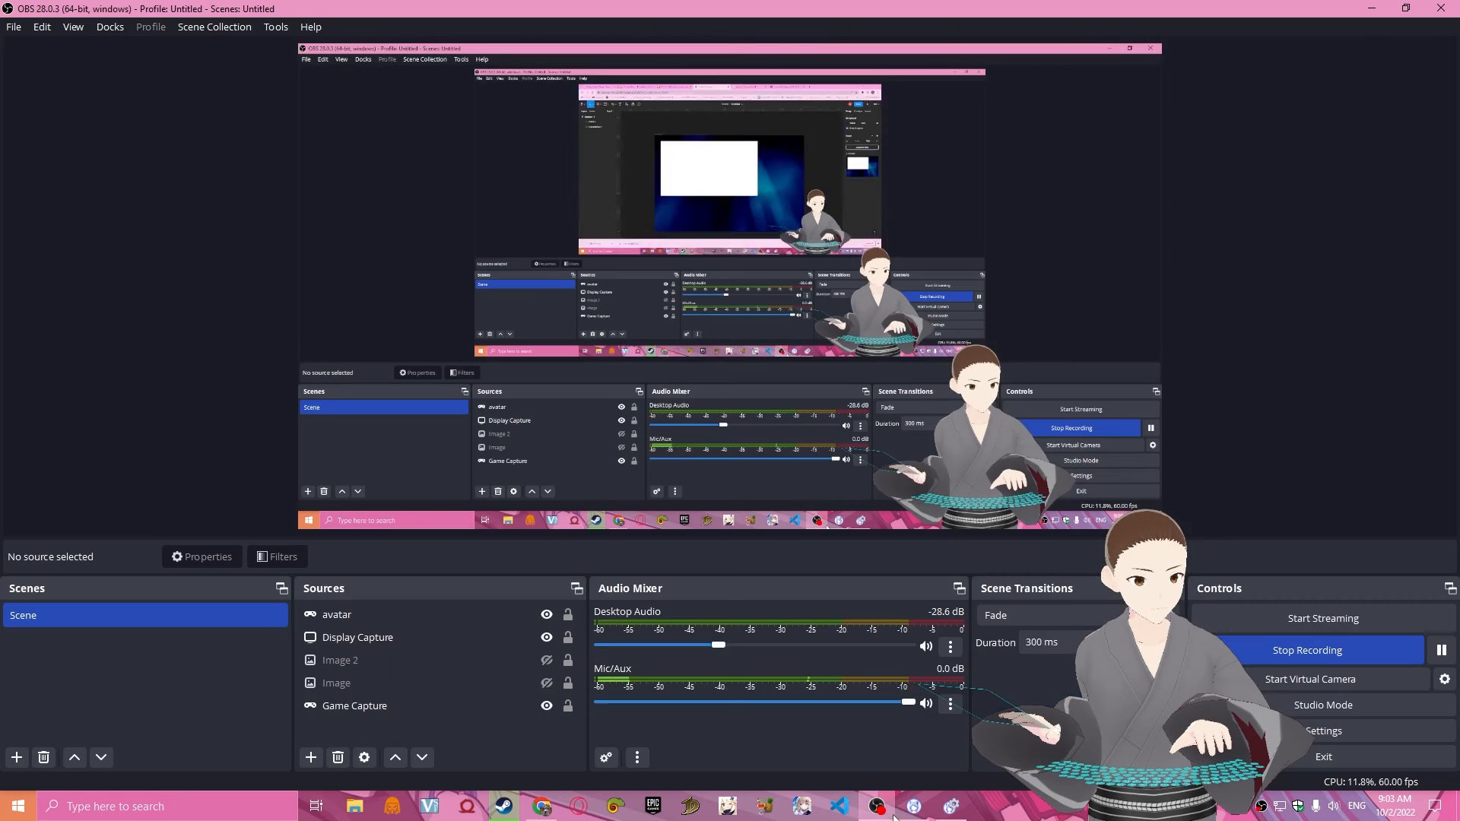
{"action": "left_click", "coordinate": [311, 757]}
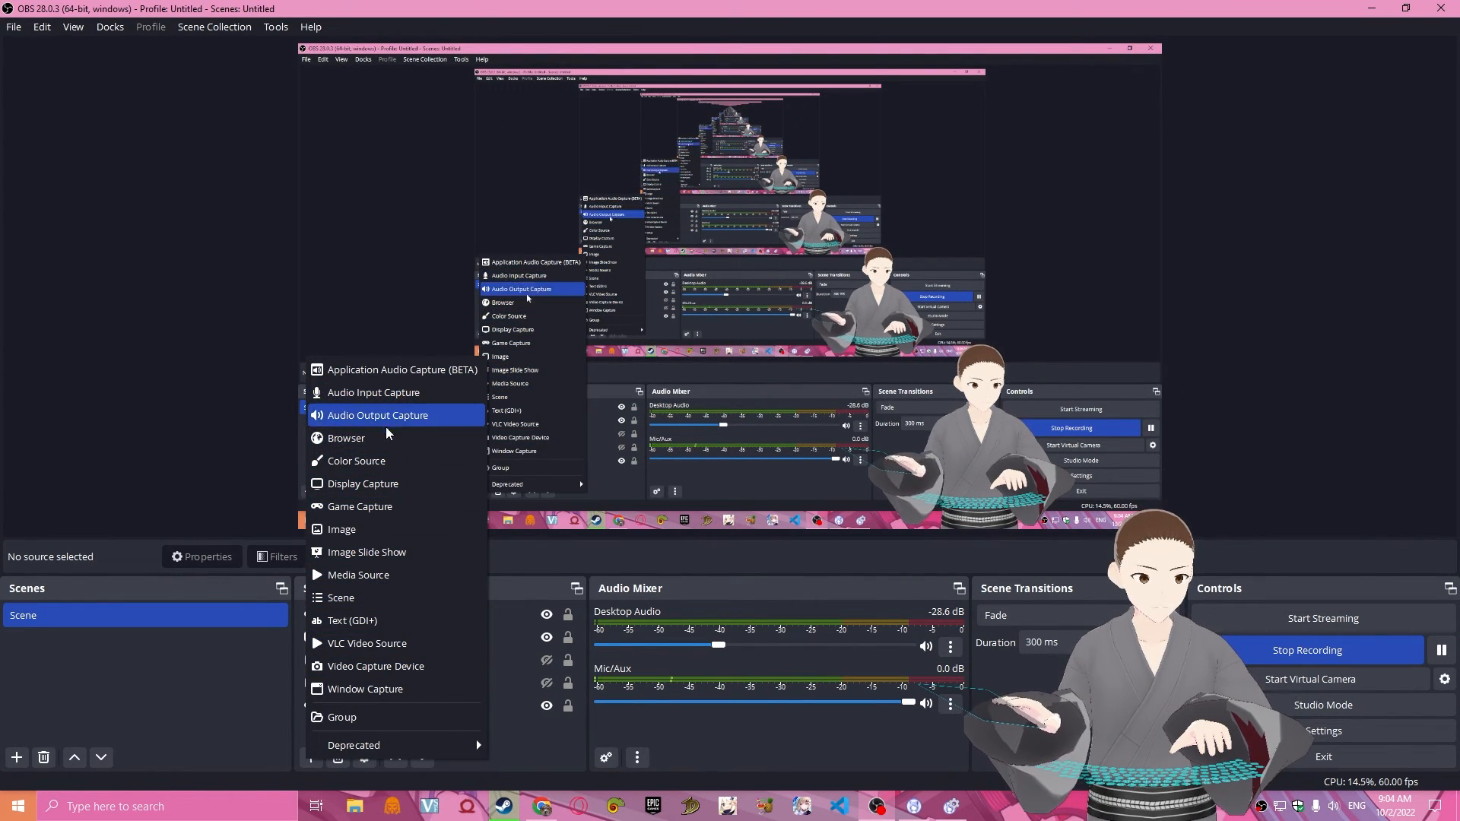
{"action": "left_click", "coordinate": [420, 527]}
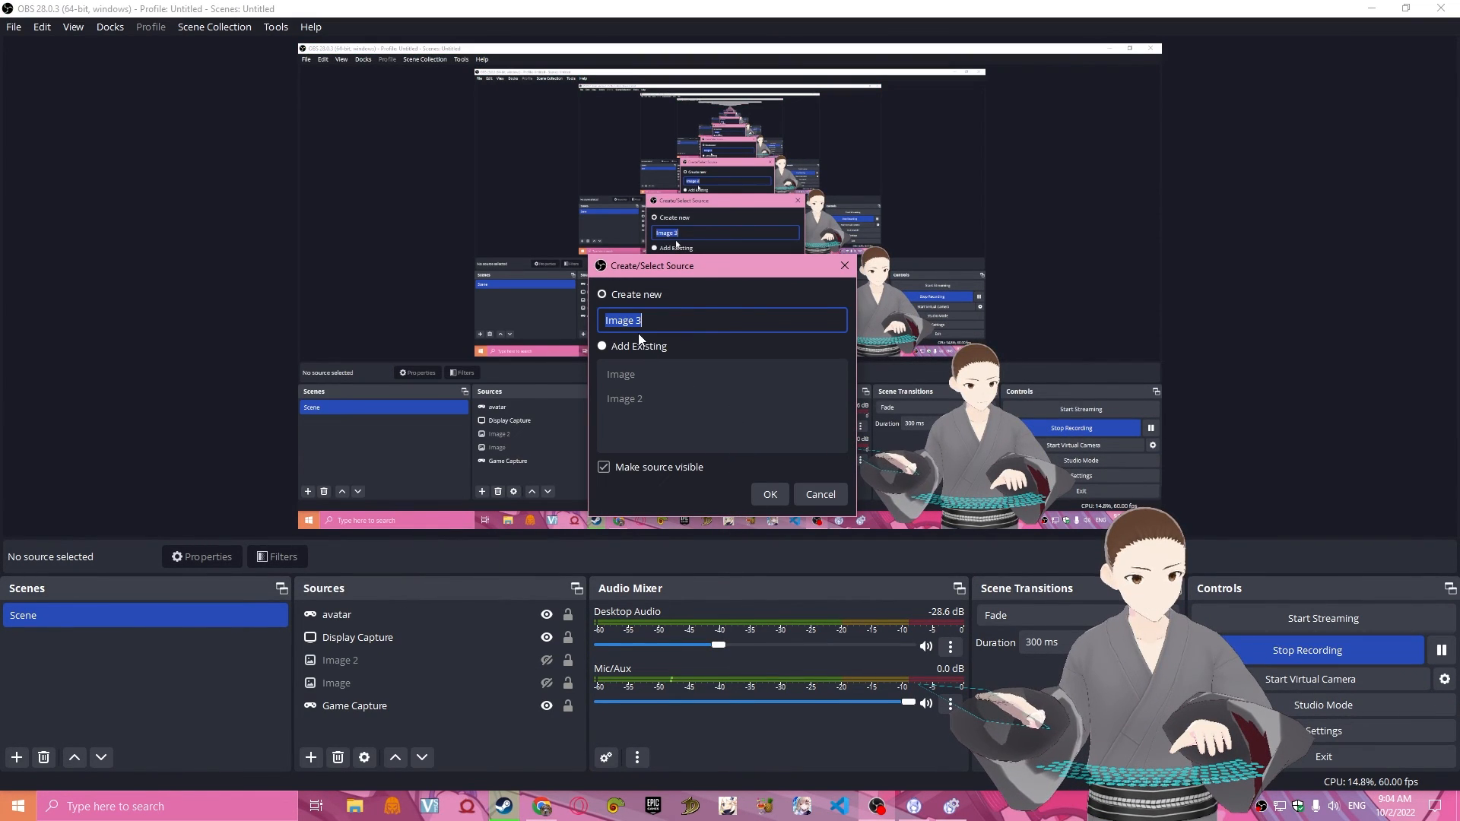
{"action": "type", "text": "ov"}
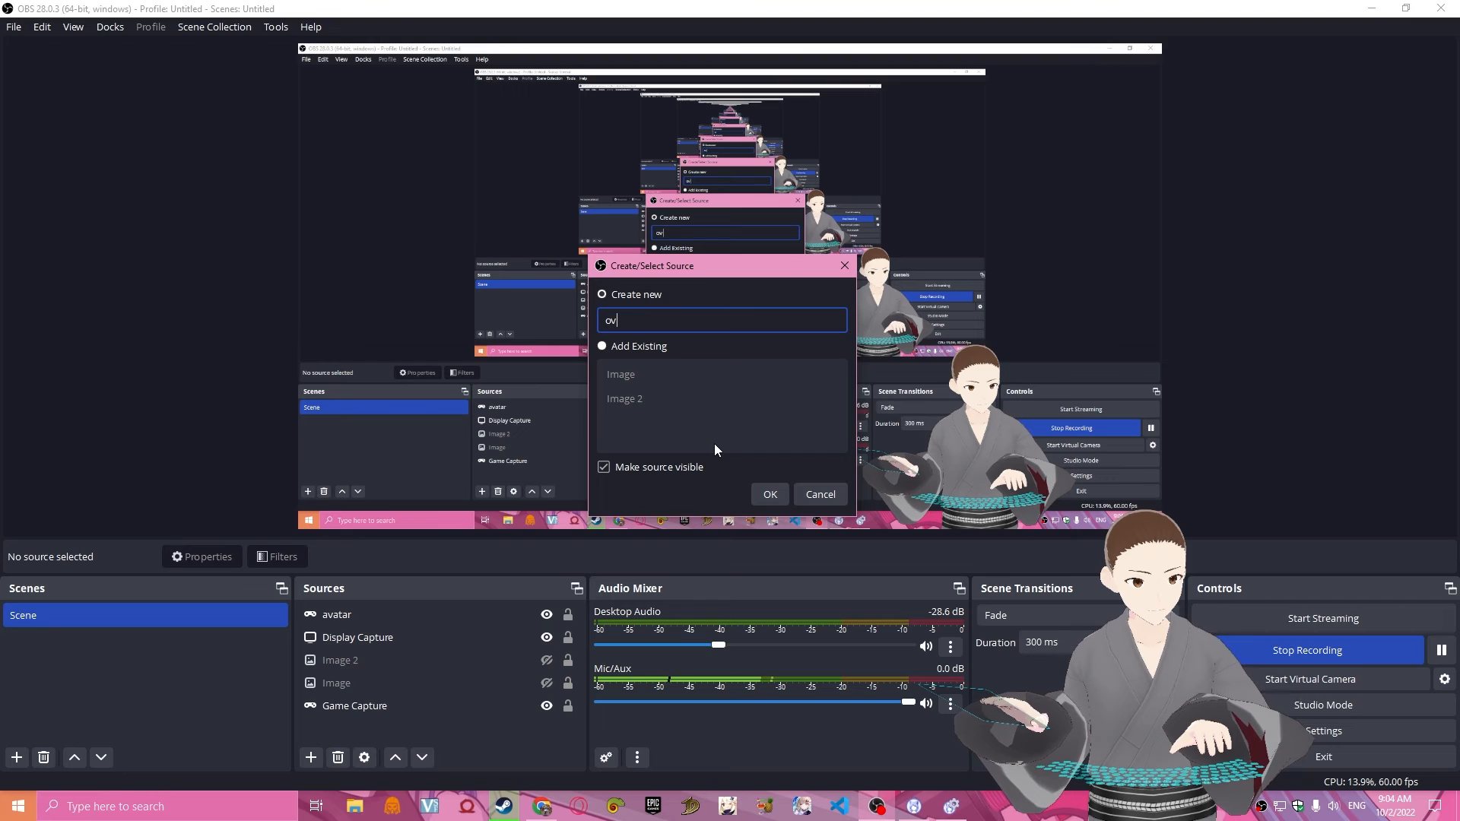
{"action": "type", "text": "erlay"}
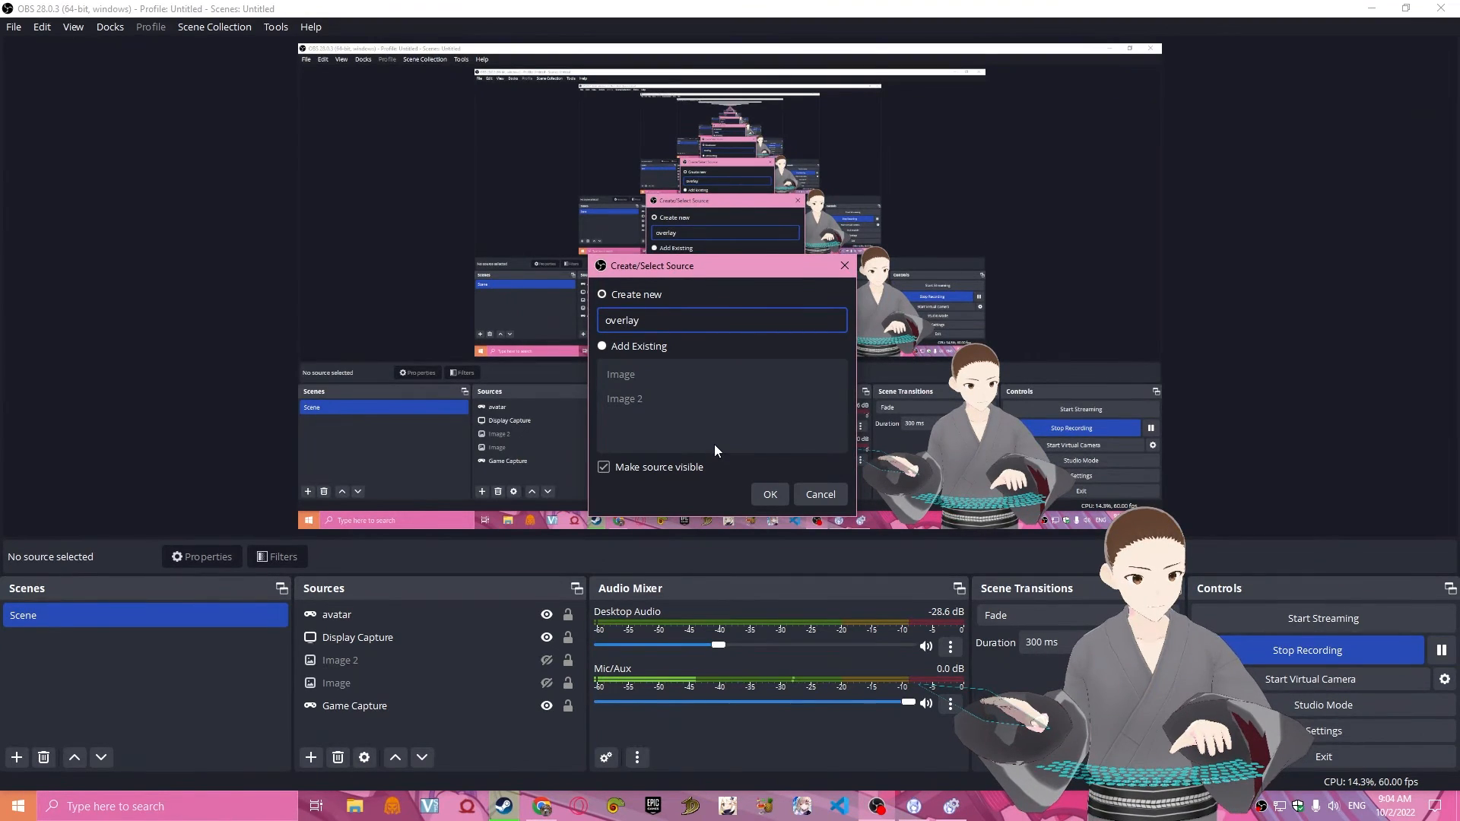
{"action": "key", "text": "Return"}
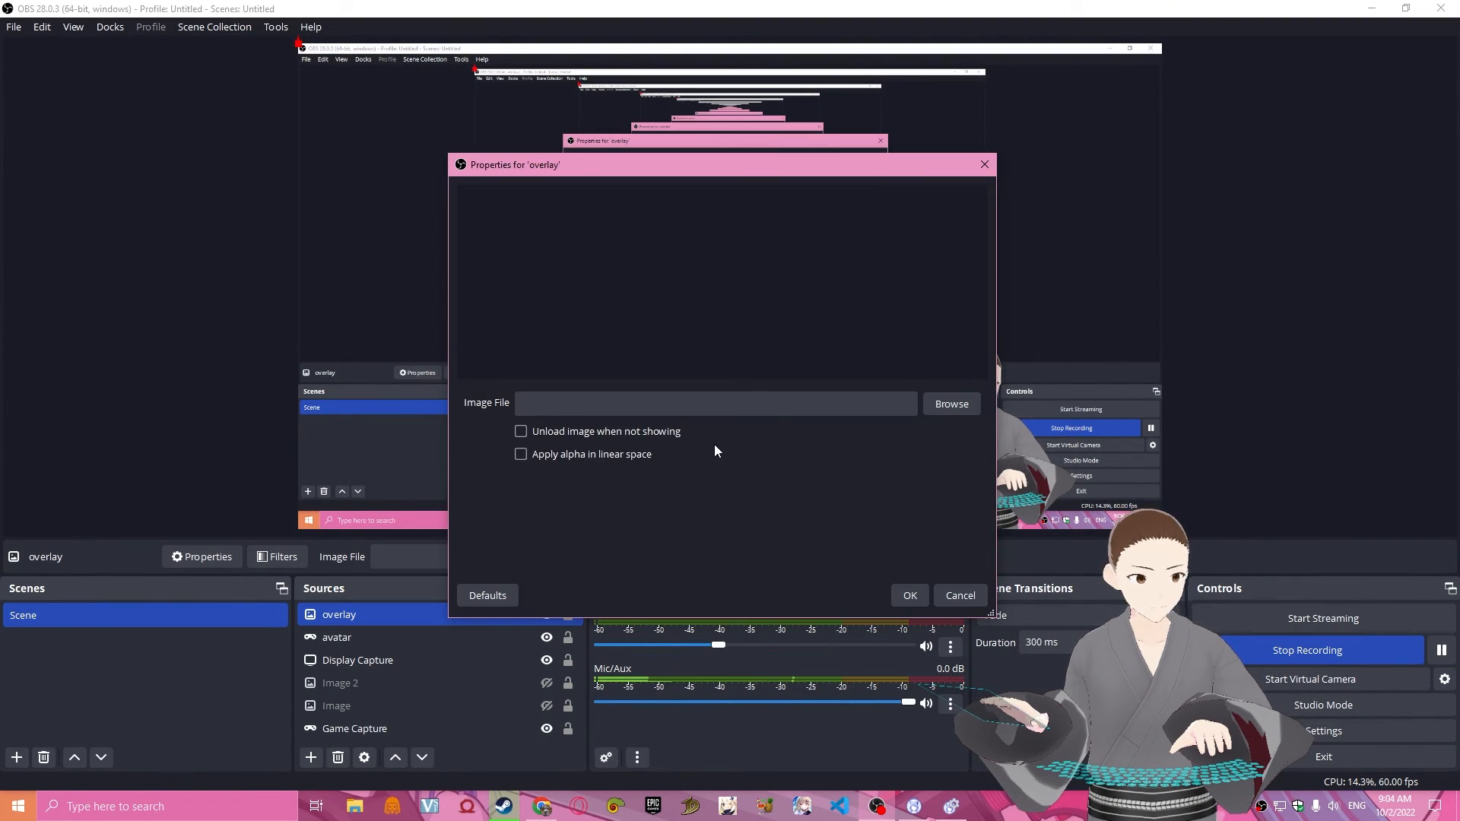
Load the exported Untitled (1) PNG from the Downloads folder as the overlay source's image file.
{"action": "left_click", "coordinate": [959, 405]}
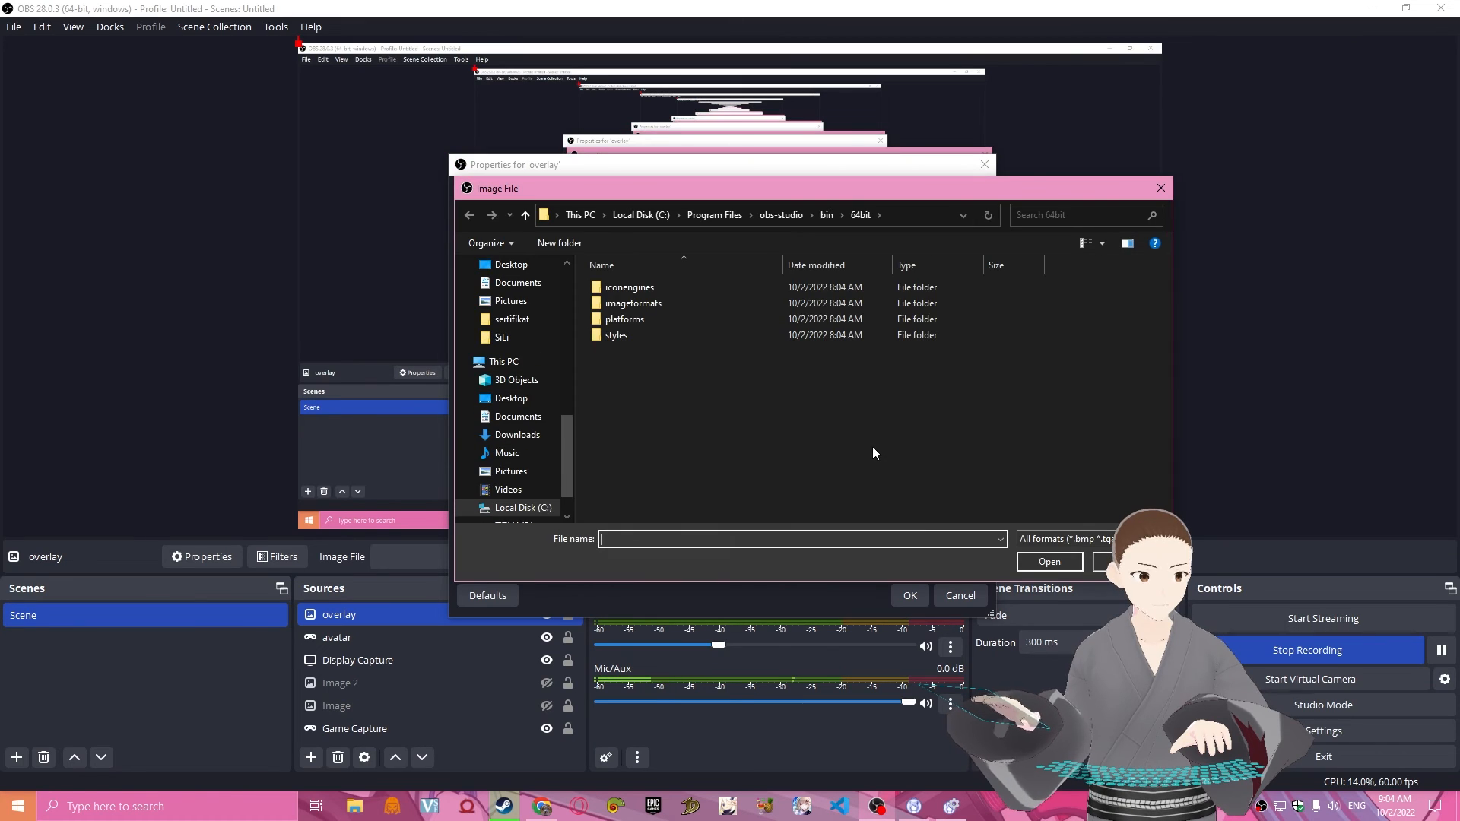
{"action": "scroll", "coordinate": [473, 351], "scroll_direction": "up", "scroll_amount": 8}
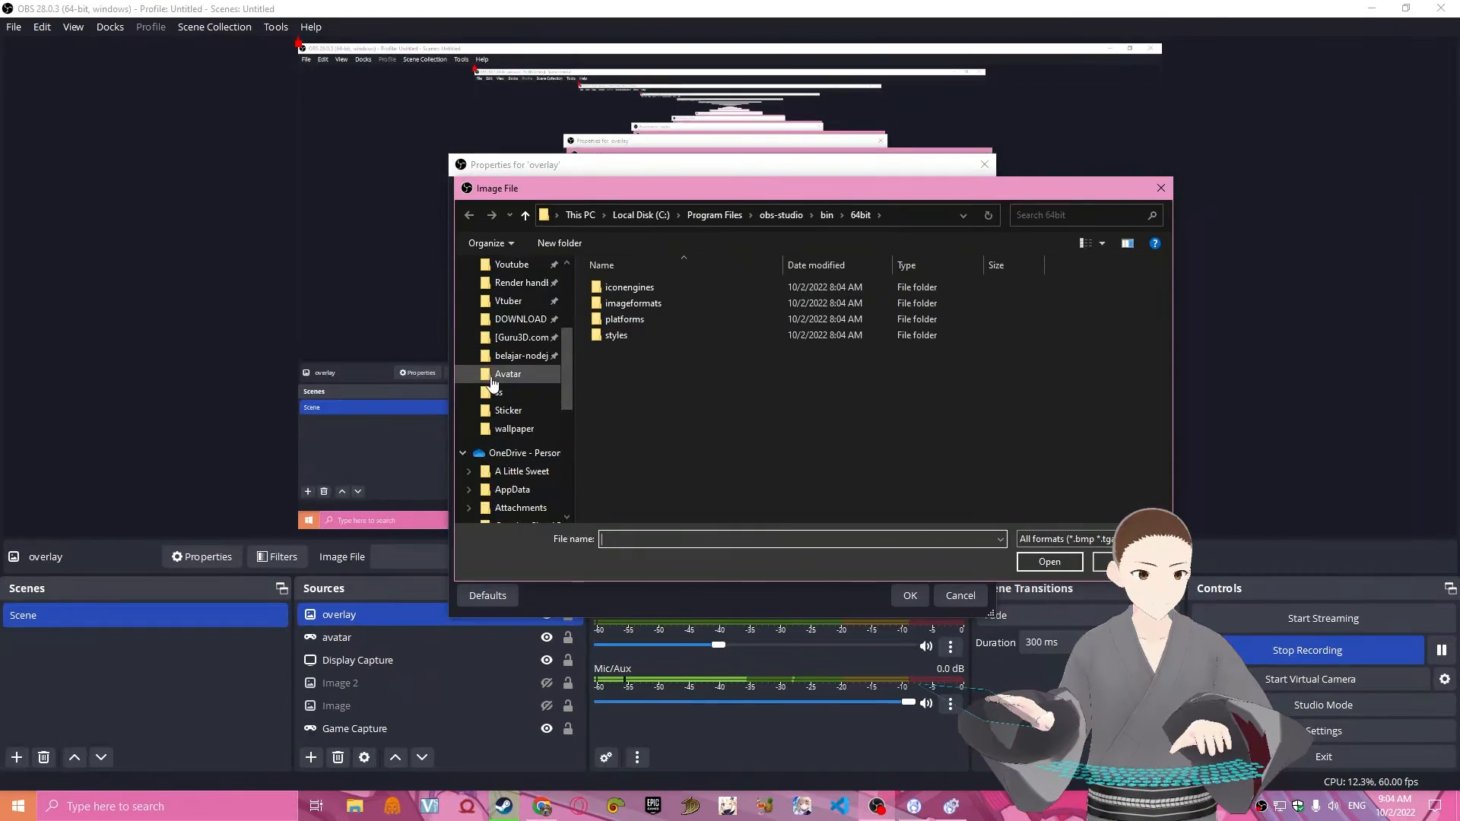
{"action": "scroll", "coordinate": [494, 364], "scroll_direction": "up", "scroll_amount": 2}
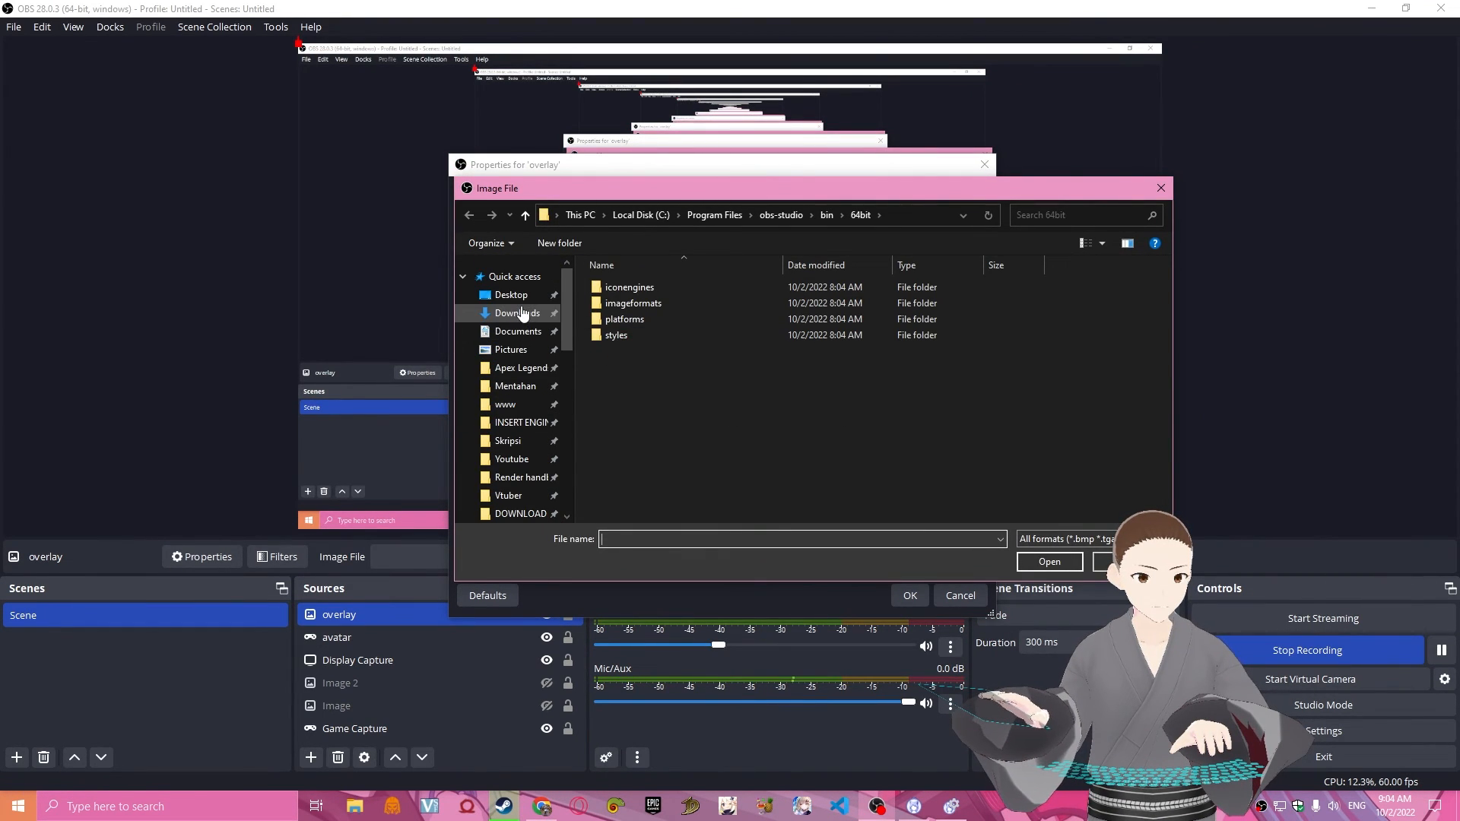
{"action": "left_click", "coordinate": [519, 313]}
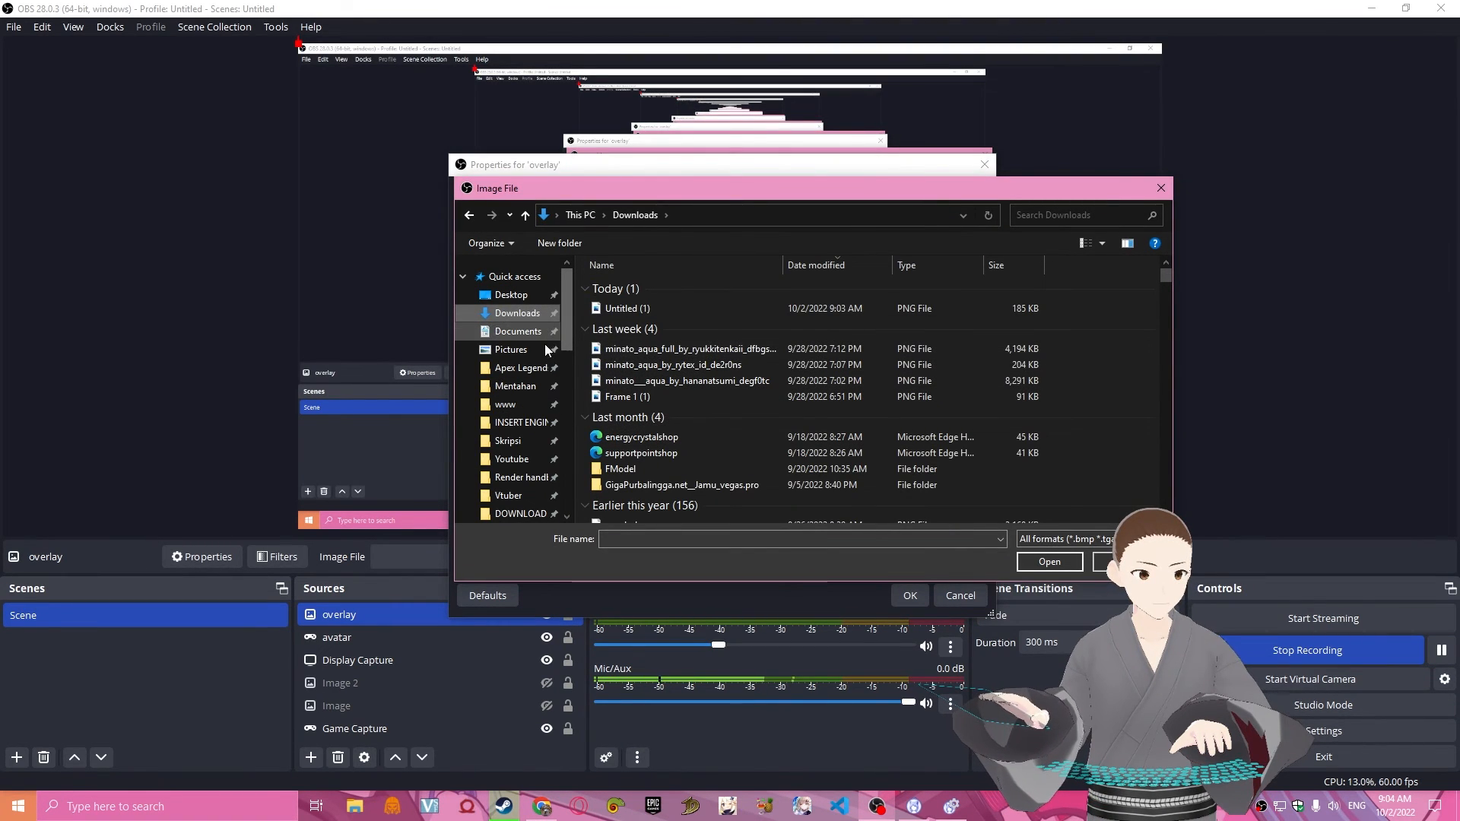
{"action": "left_click", "coordinate": [657, 311]}
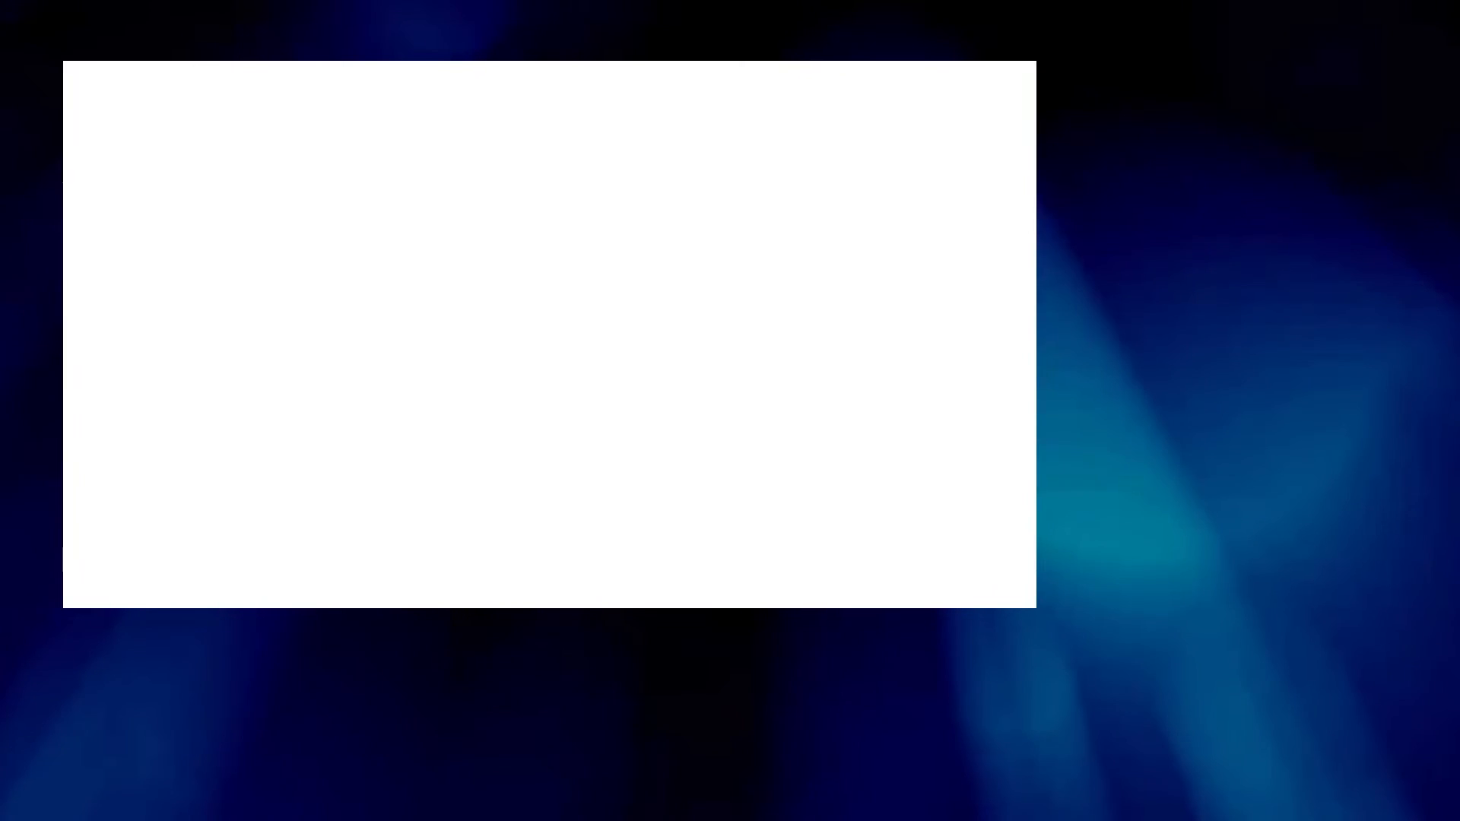